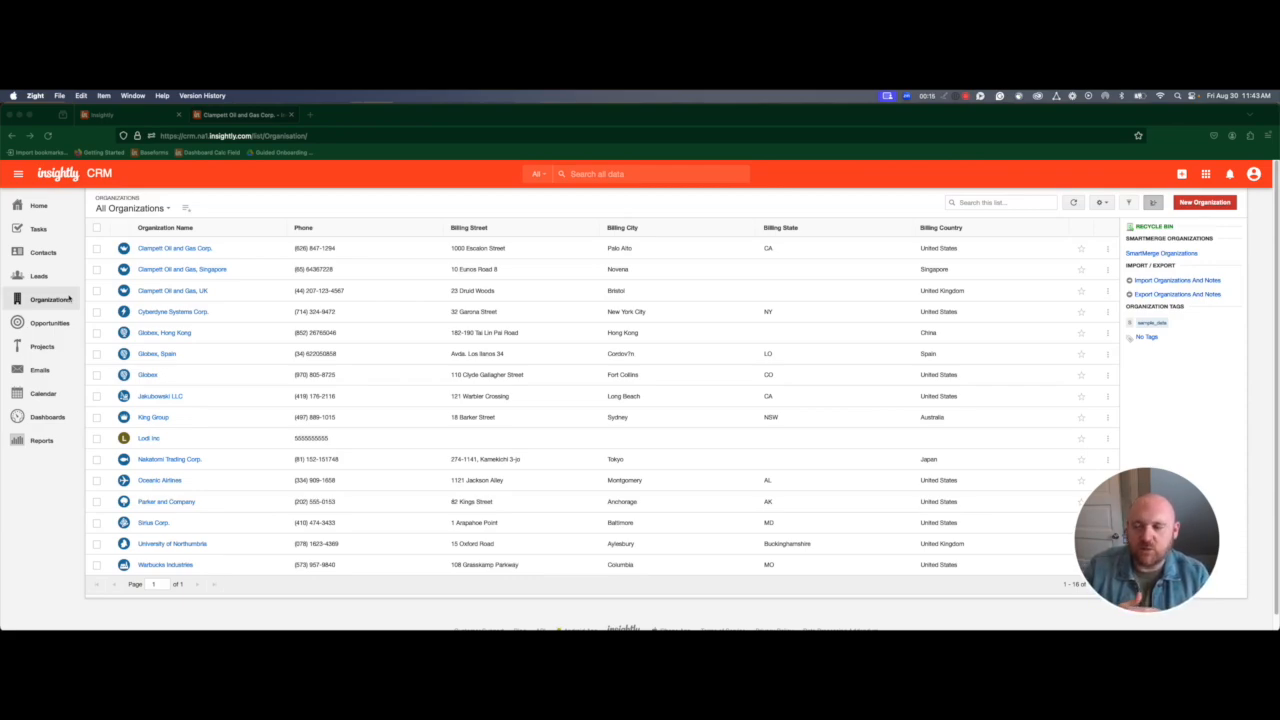
Open the Clampett Oil and Gas Corp. organization record and review its details down to the tag information.
left_click(125, 250)
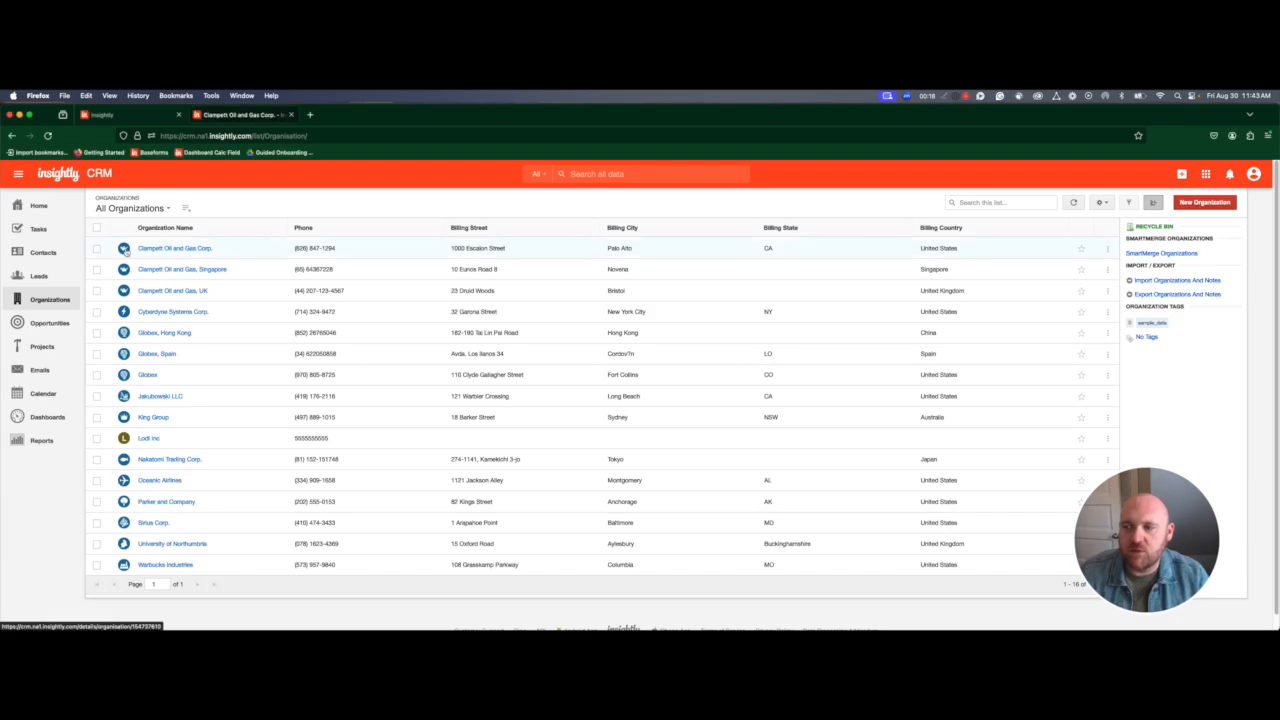
left_click(124, 249)
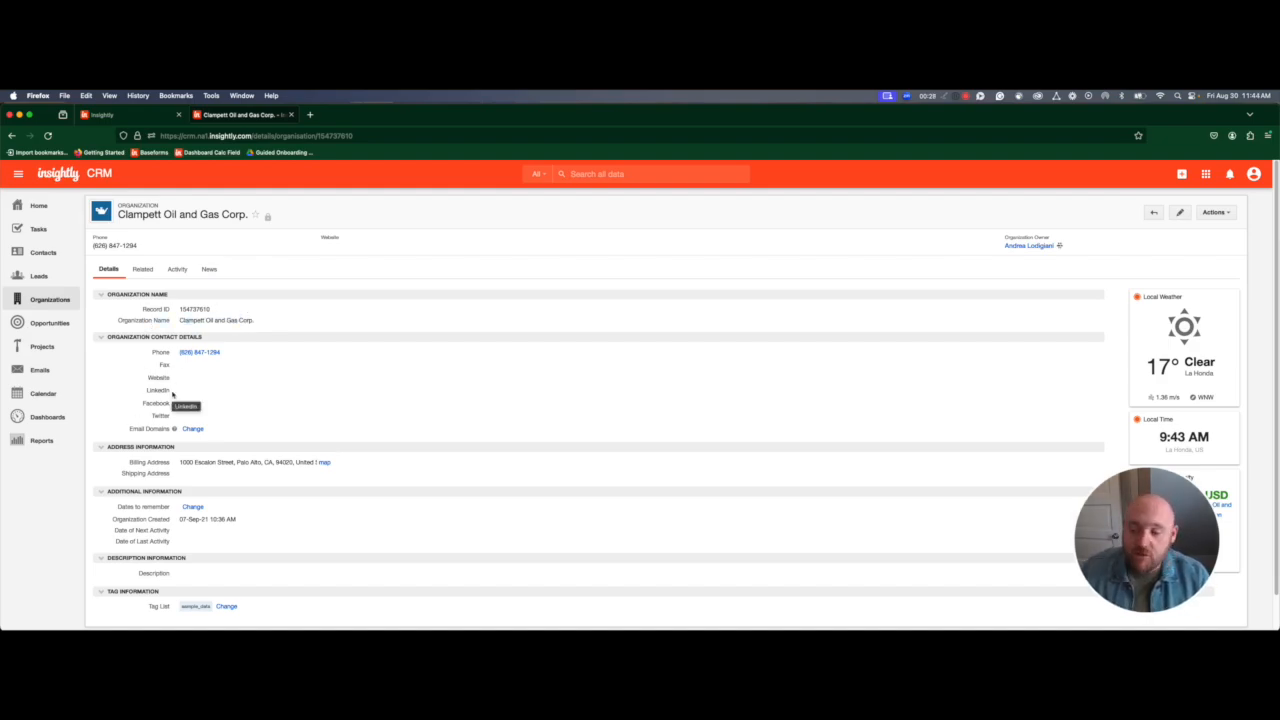
scroll(172, 394, "down", 2)
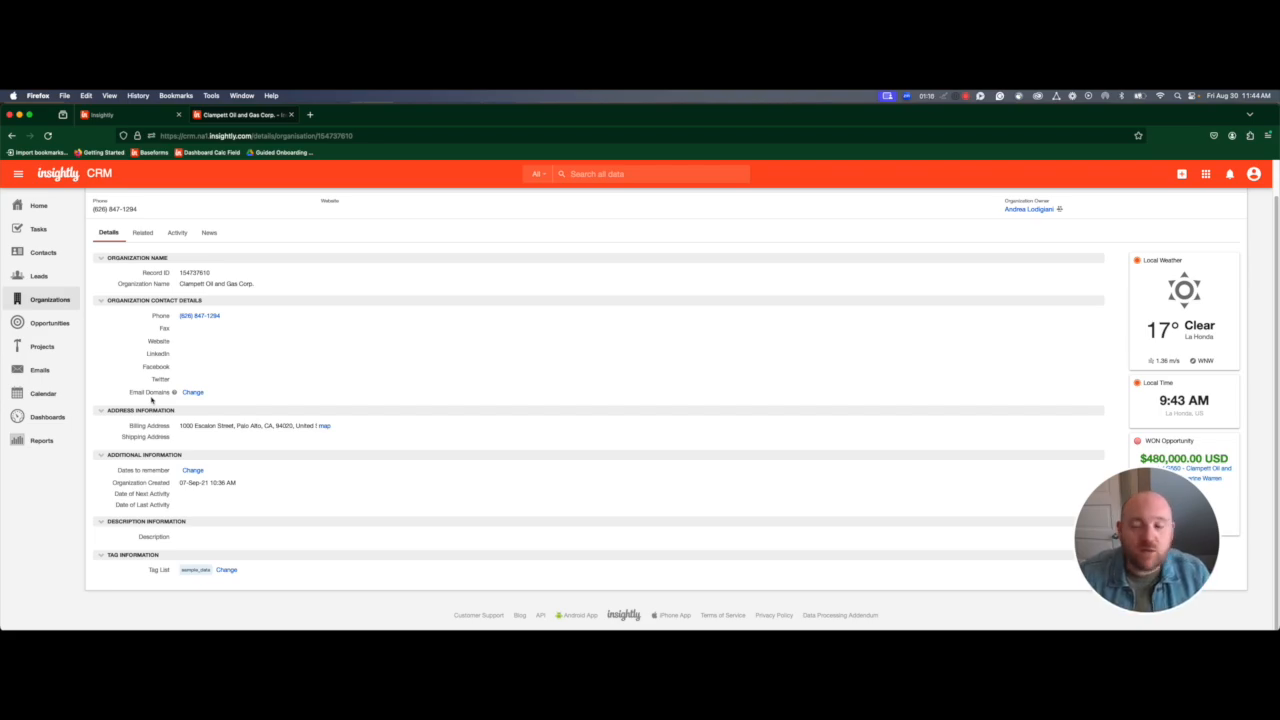
Return to the organizations list and add the tag "technology" to Clampett Oil and Gas Corp.
left_click(60, 299)
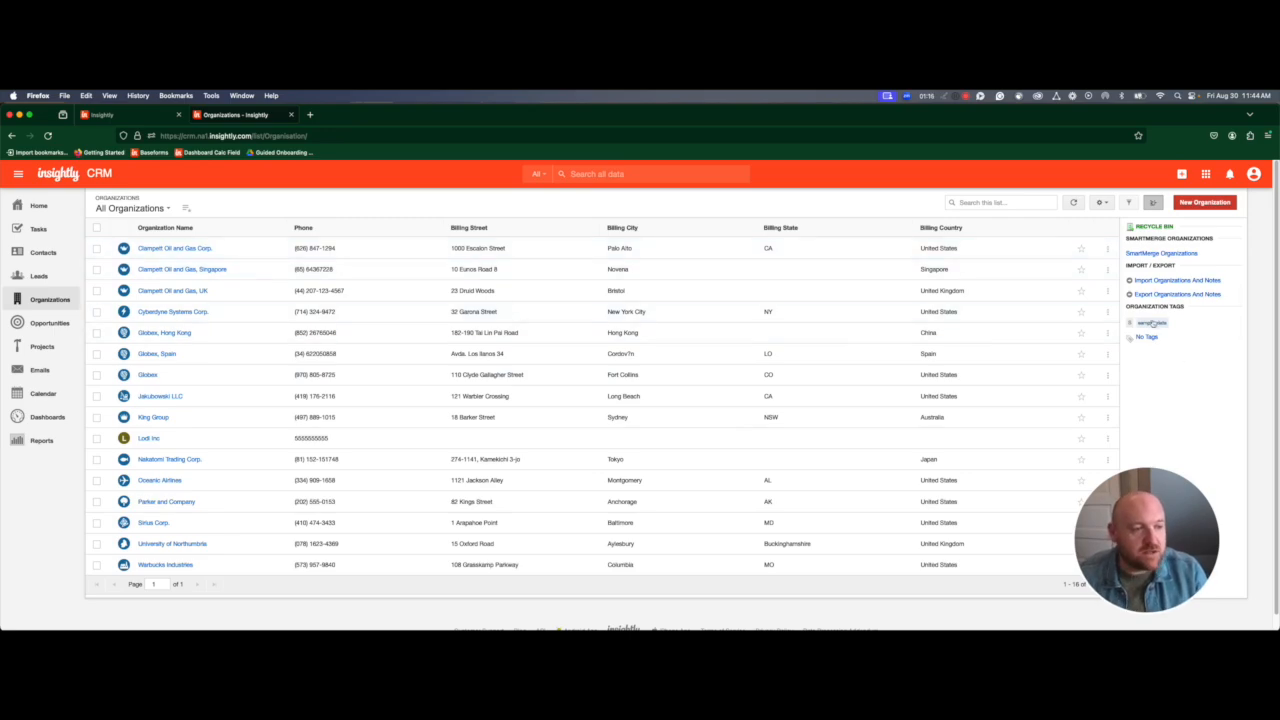
left_click(97, 249)
left_click(153, 203)
left_click(517, 263)
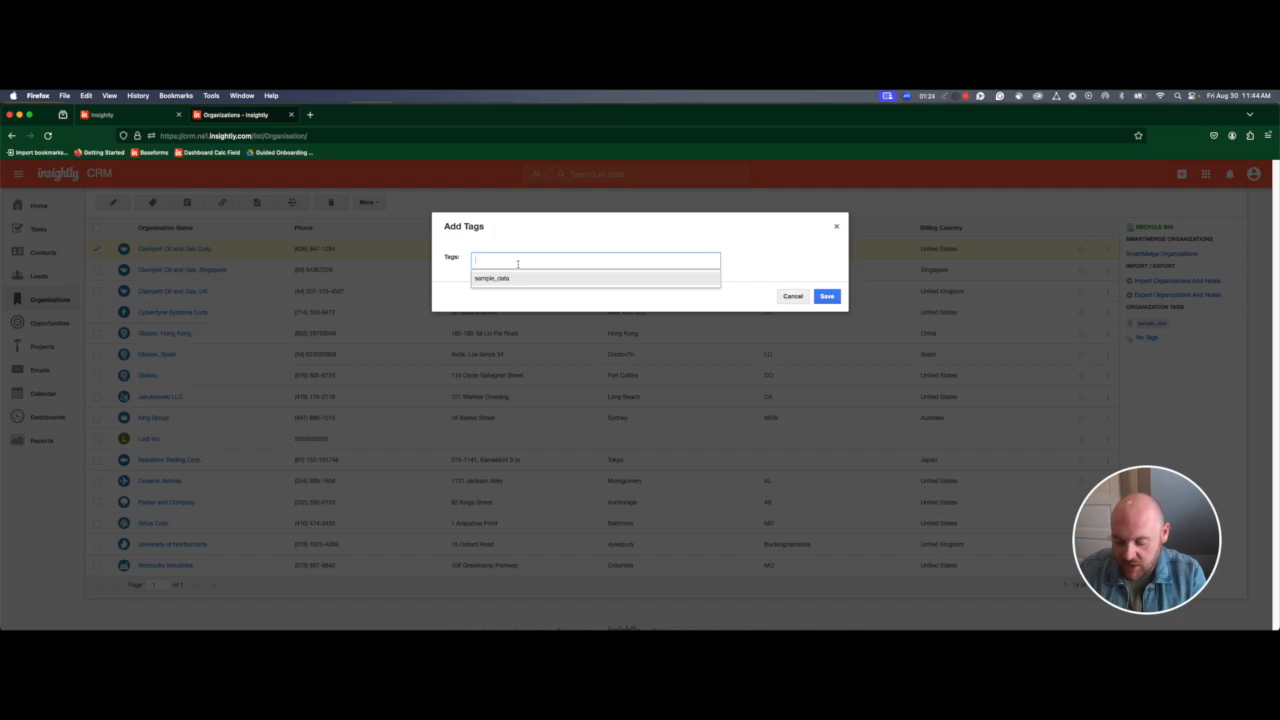
type("tes")
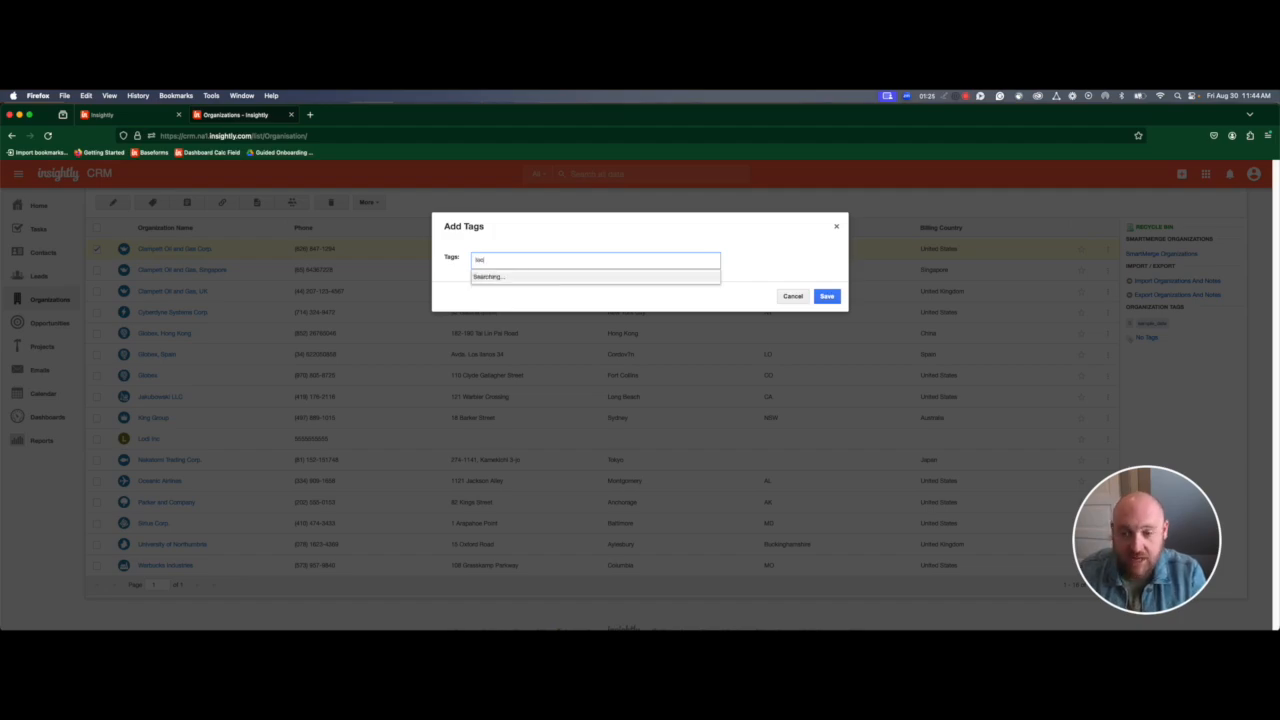
type("hnology")
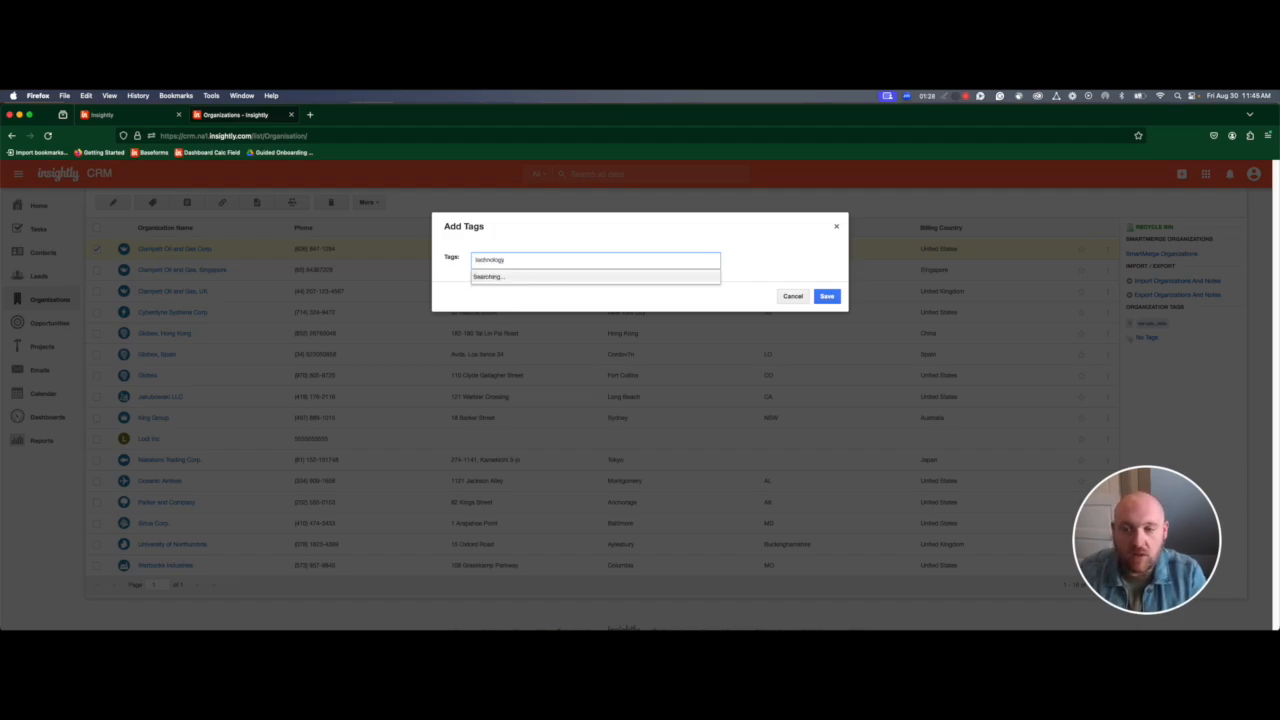
left_click(481, 278)
left_click(825, 296)
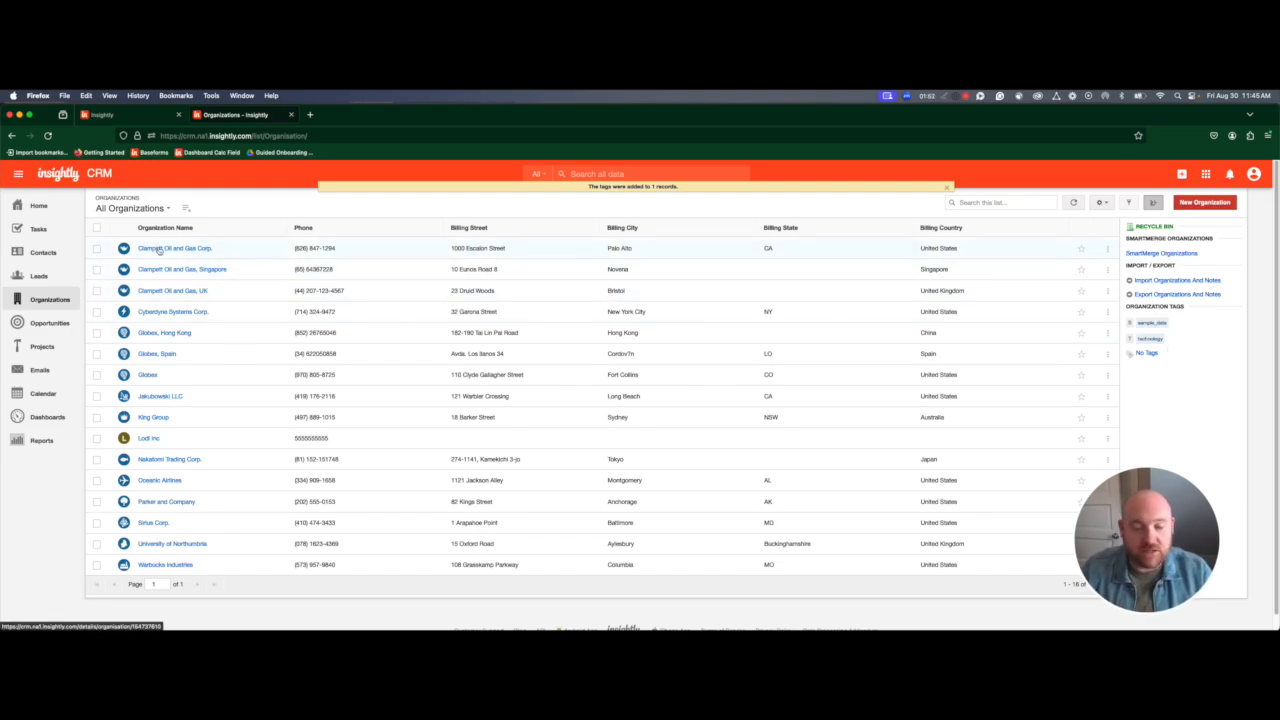
Add the tag "tech" to the Clampett Oil and Gas, Singapore organization.
left_click(96, 270)
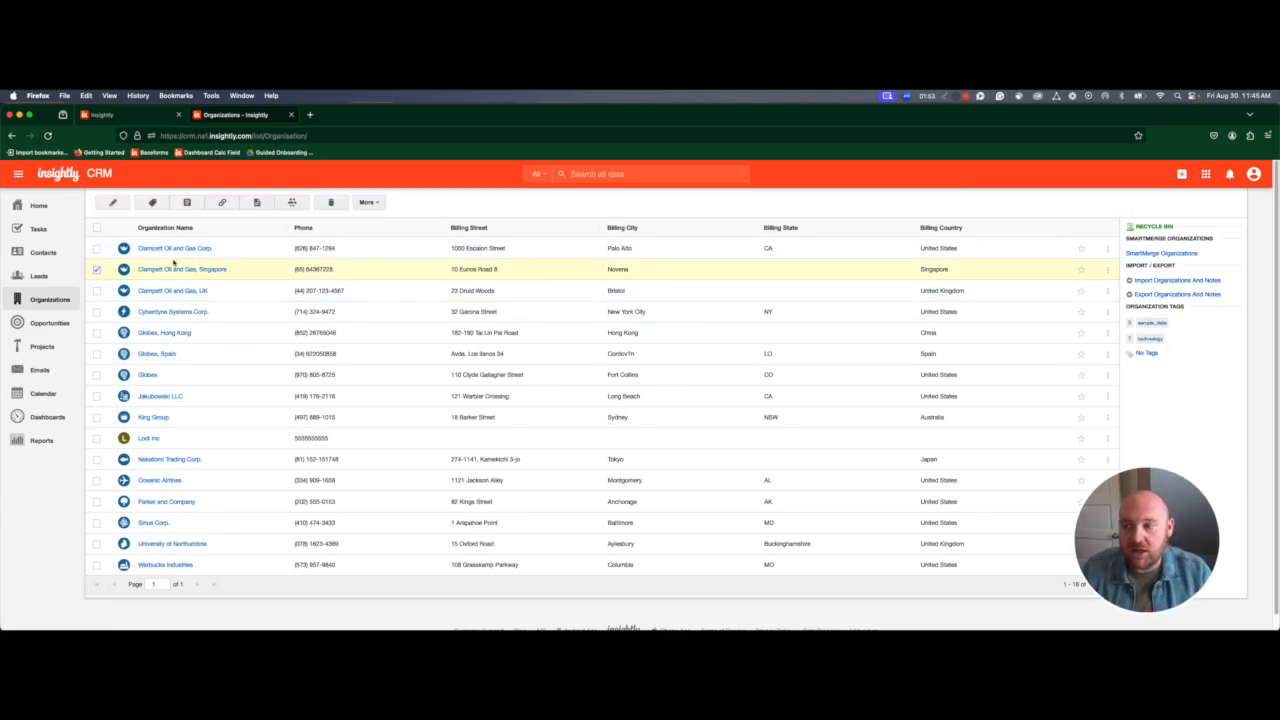
left_click(152, 202)
left_click(497, 262)
type("bo")
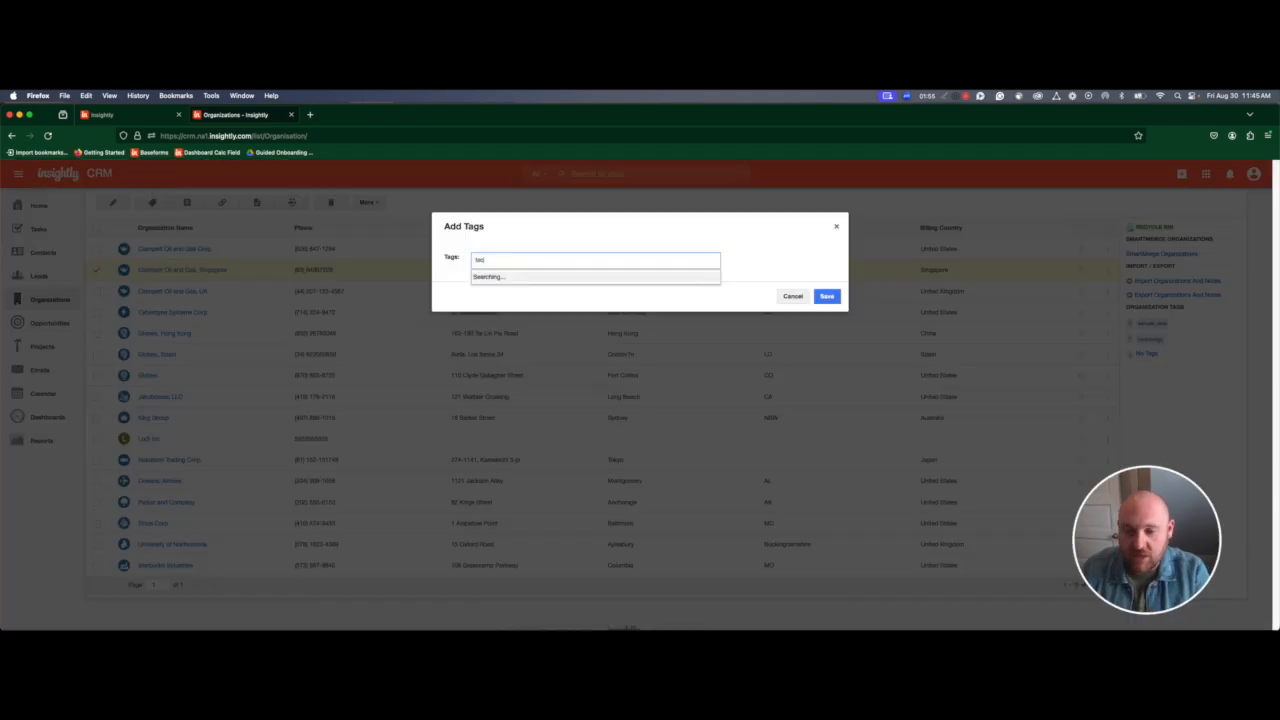
left_click(500, 280)
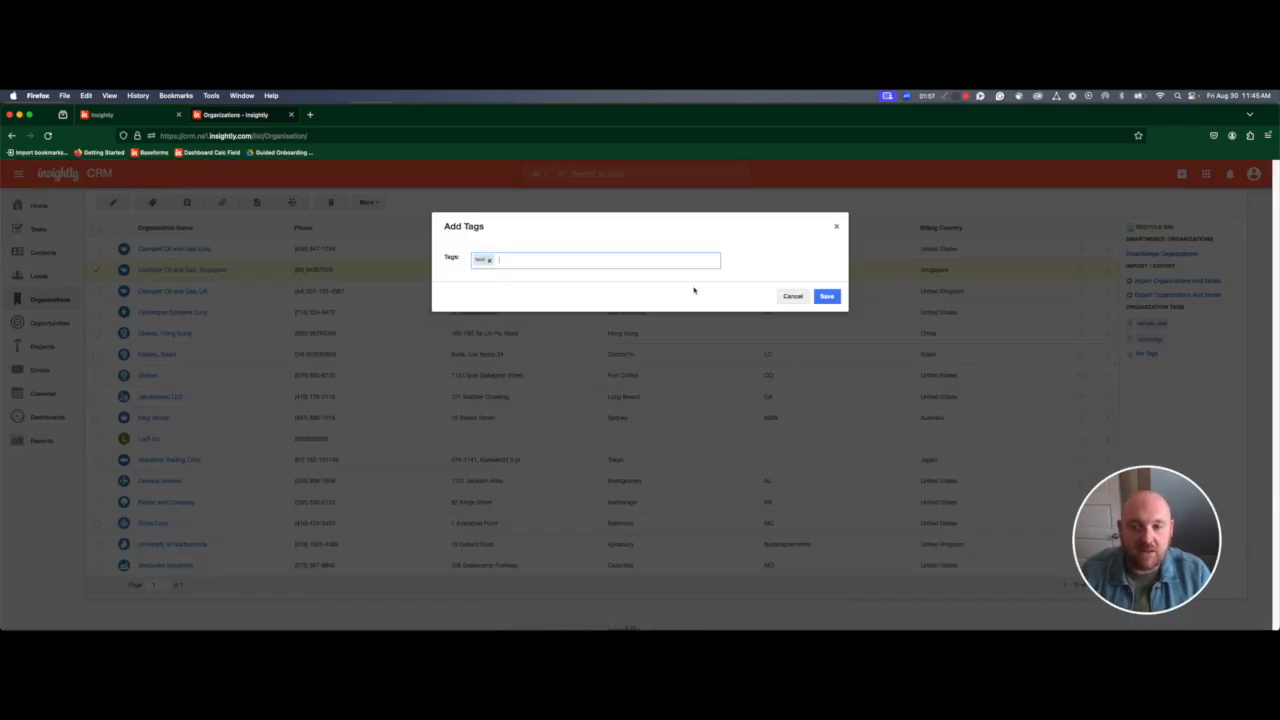
left_click(826, 296)
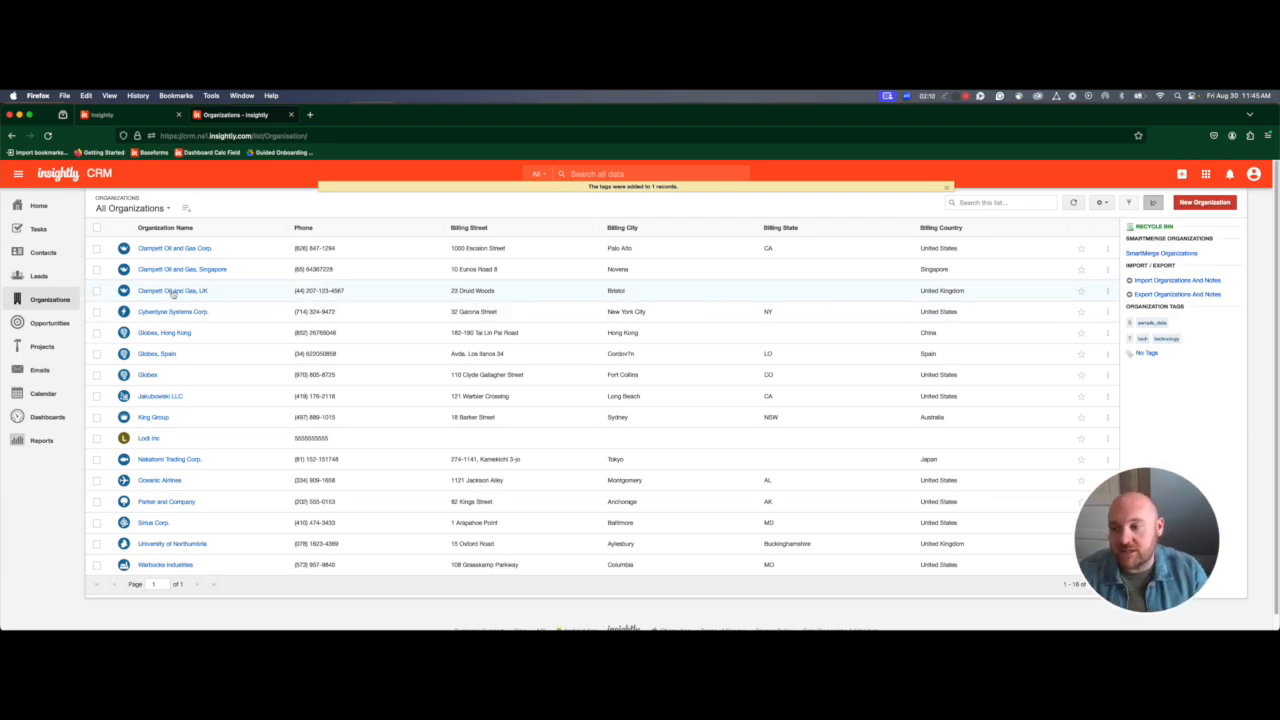
Open the Clampett Oil and Gas Corp. record again and check its tag list.
left_click(121, 247)
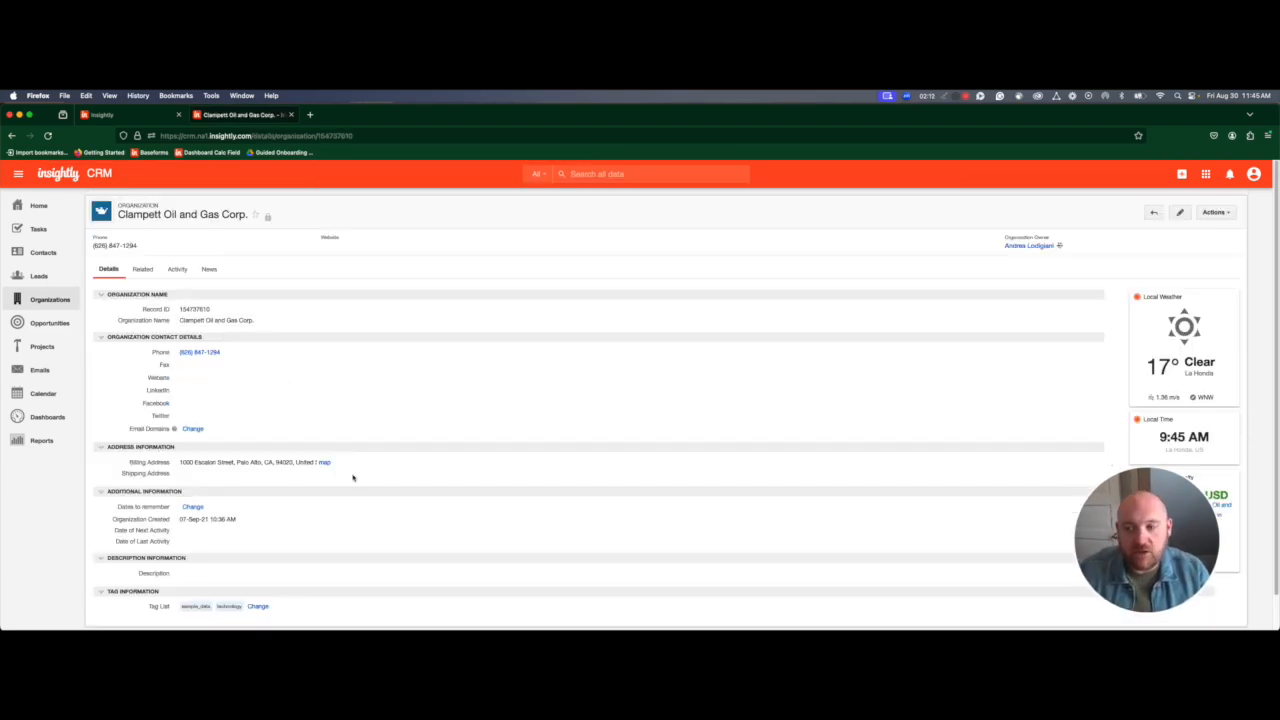
scroll(355, 477, "down", 1)
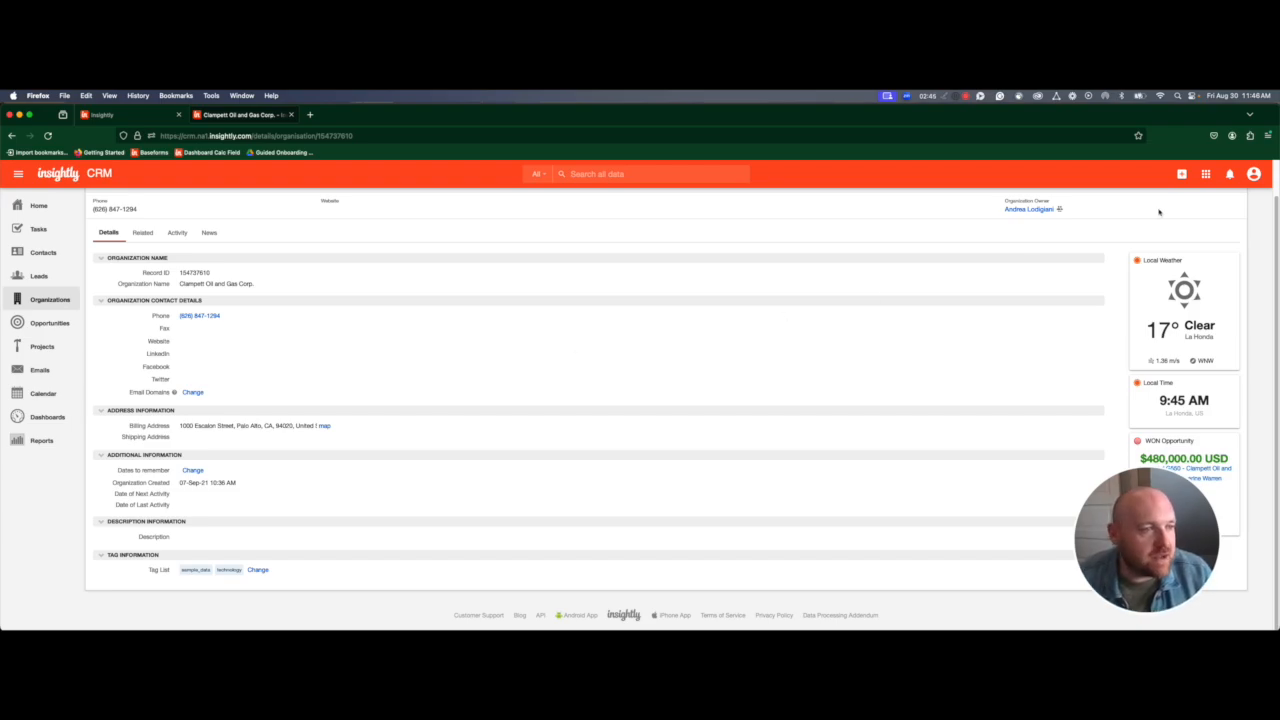
Open the Organization object's fields in System Settings and start adding a new field.
left_click(1255, 174)
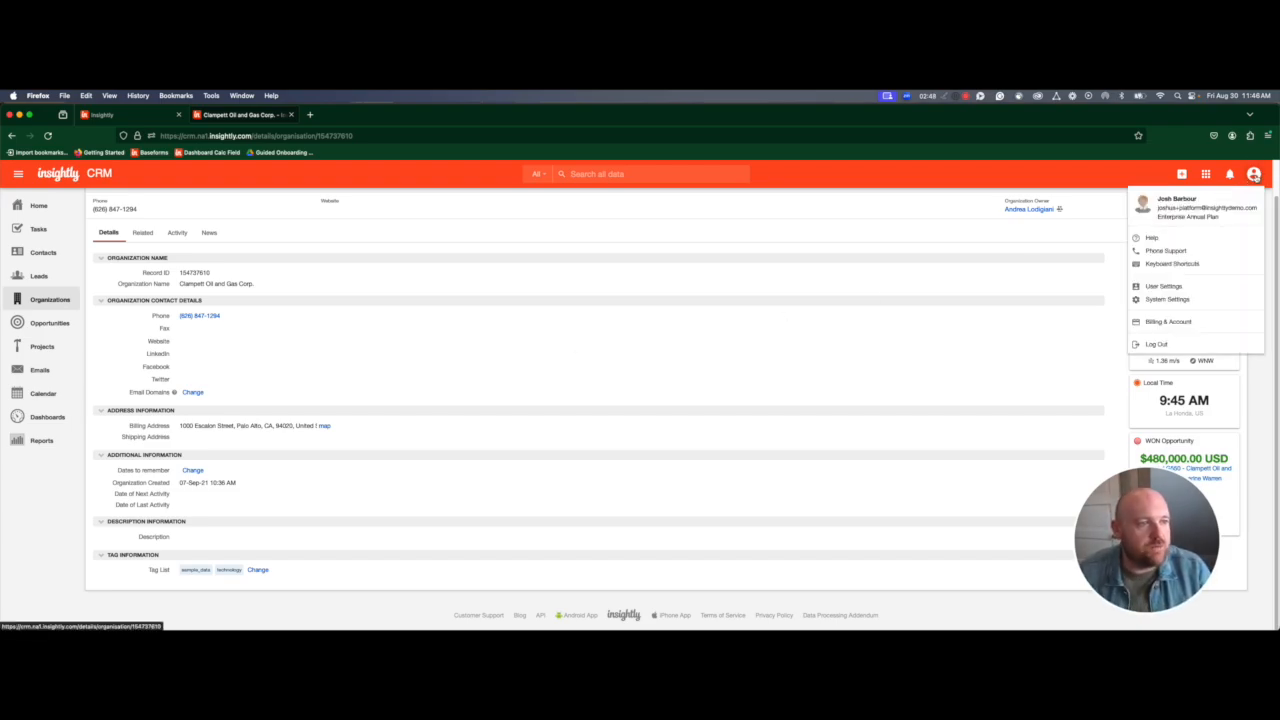
left_click(1175, 300)
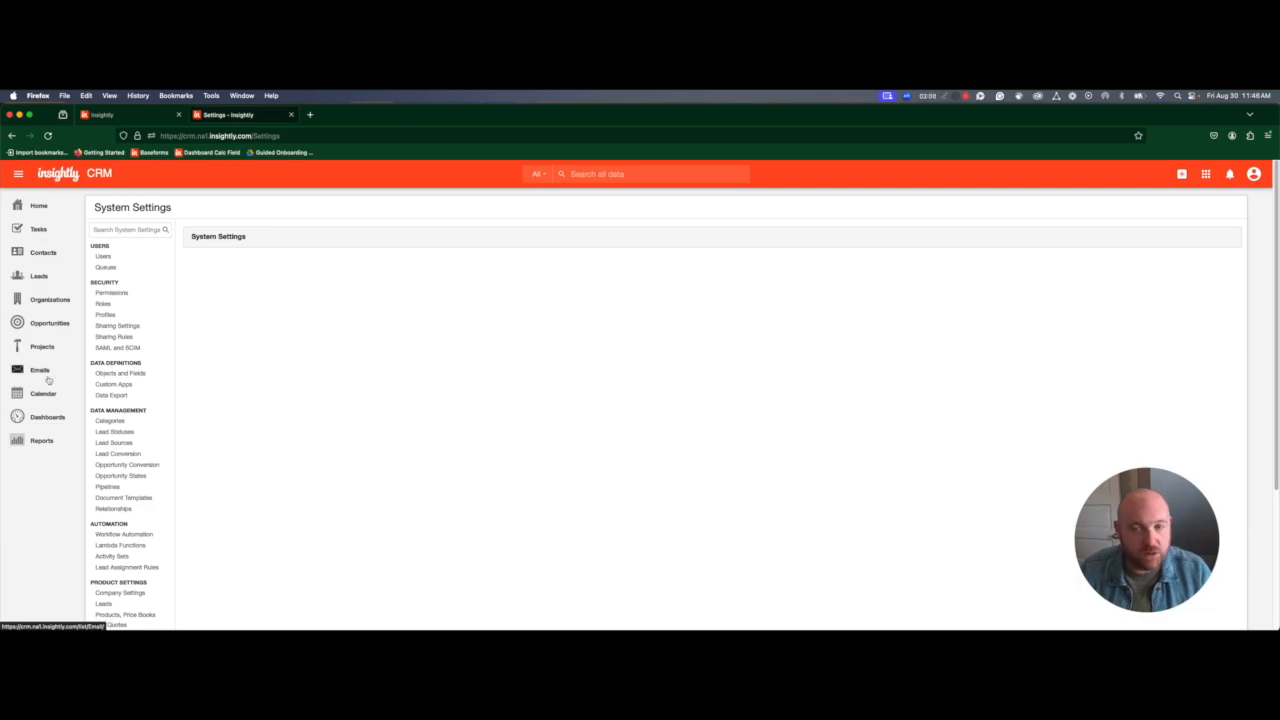
left_click(145, 375)
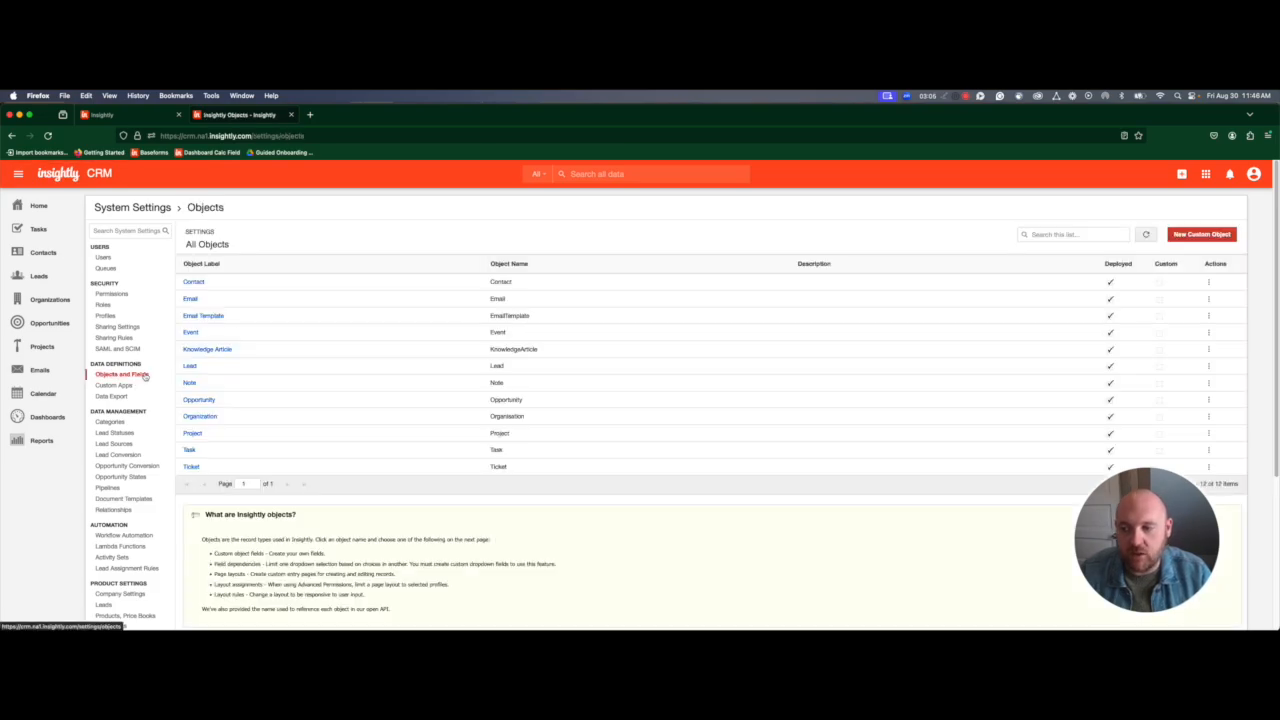
left_click(207, 418)
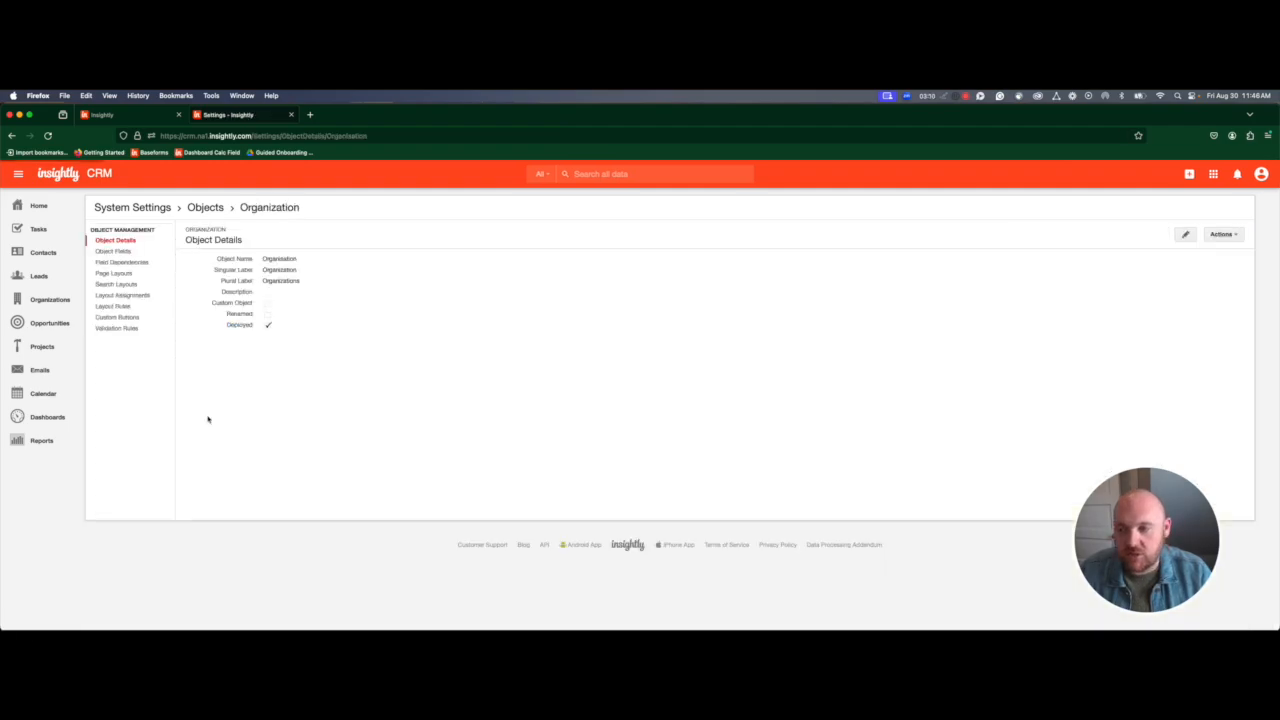
left_click(119, 253)
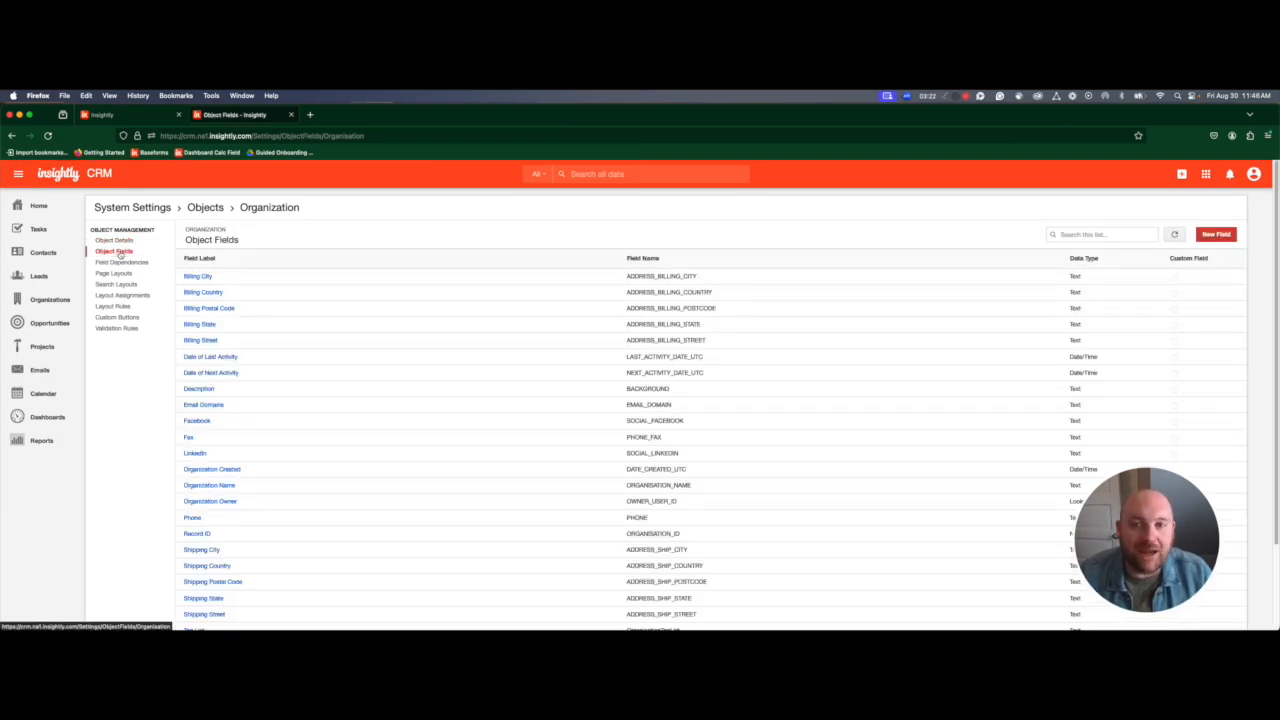
left_click(1216, 236)
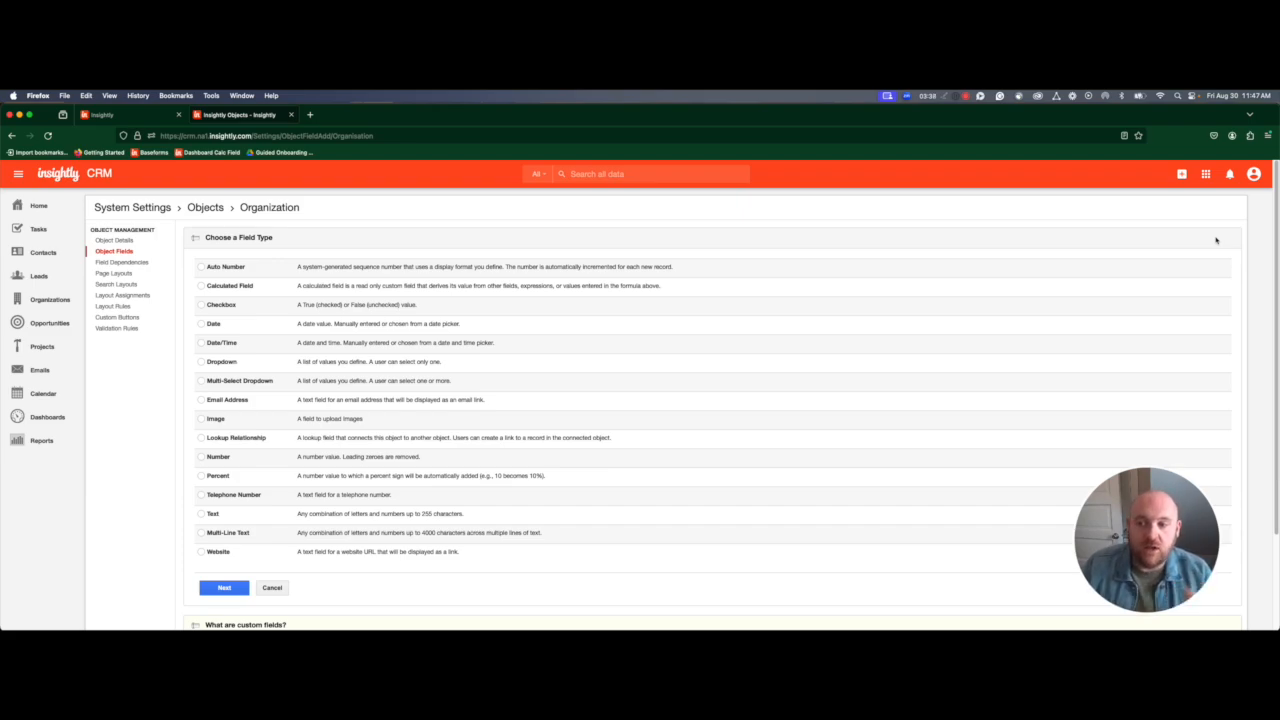
Examine the descriptions of the Auto Number, Calculated Field, Checkbox and Date field types.
left_click(537, 266)
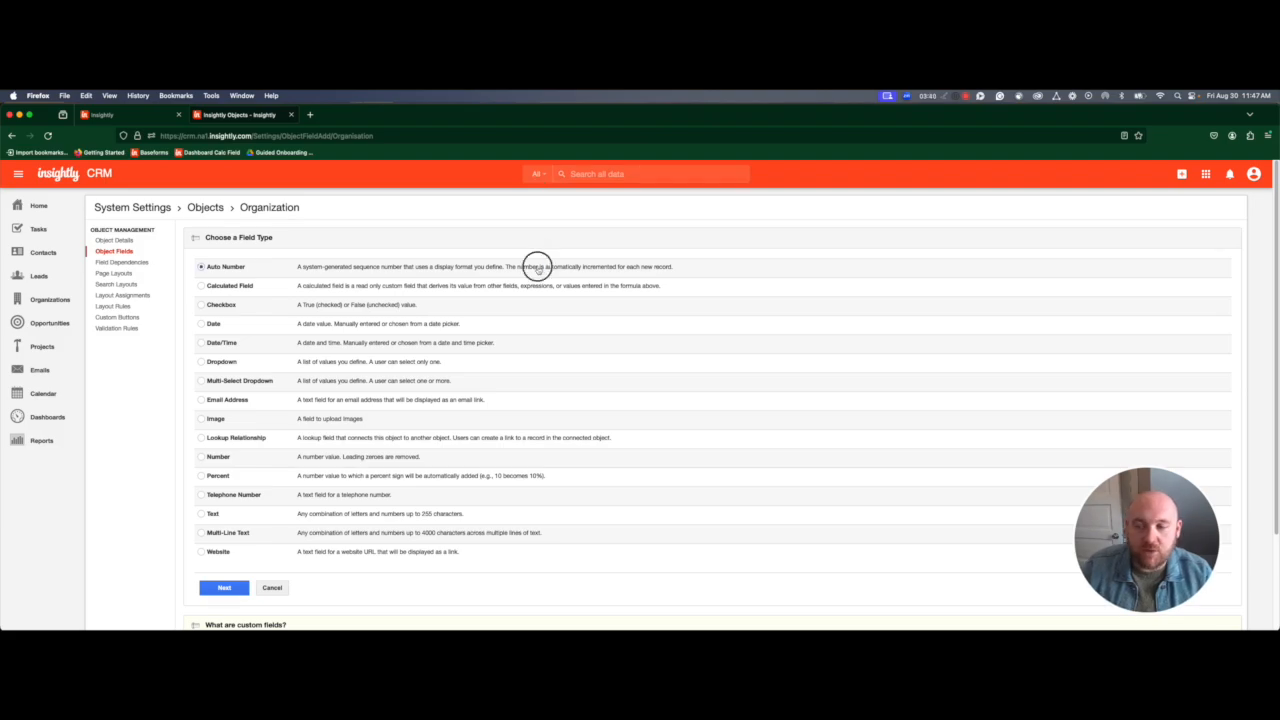
double_click(537, 266)
left_click(572, 288)
double_click(572, 288)
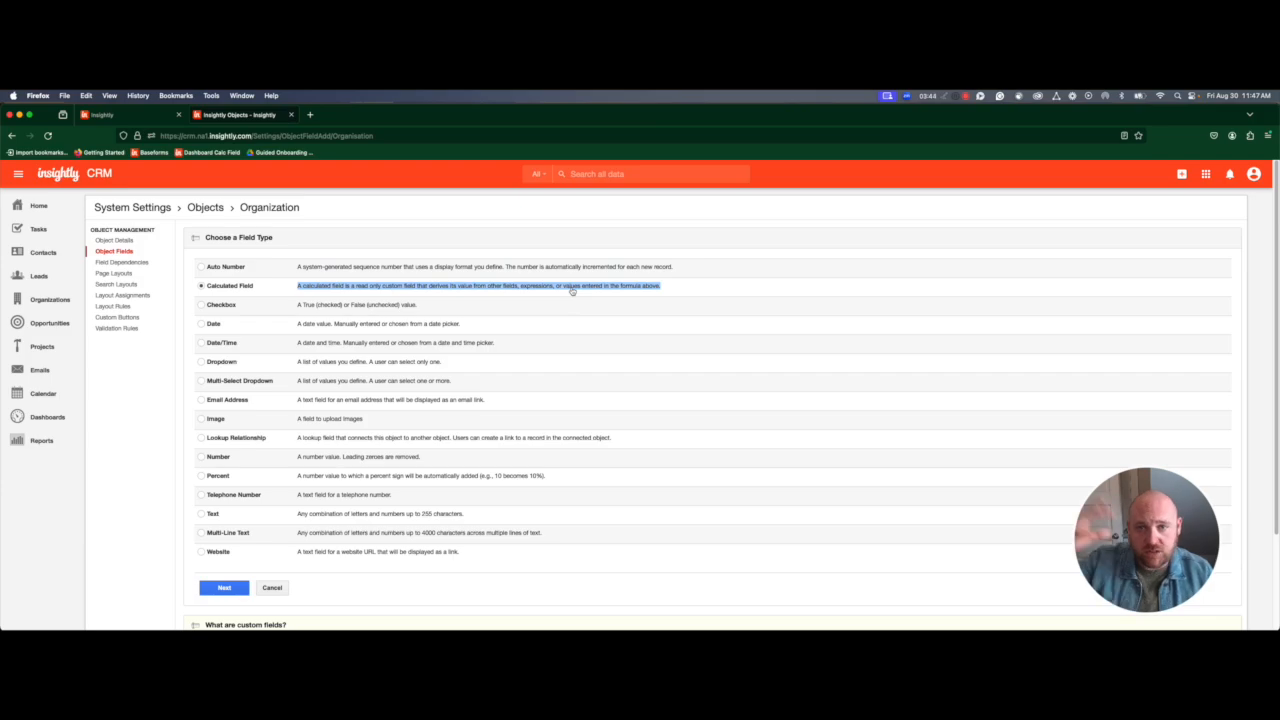
triple_click(379, 306)
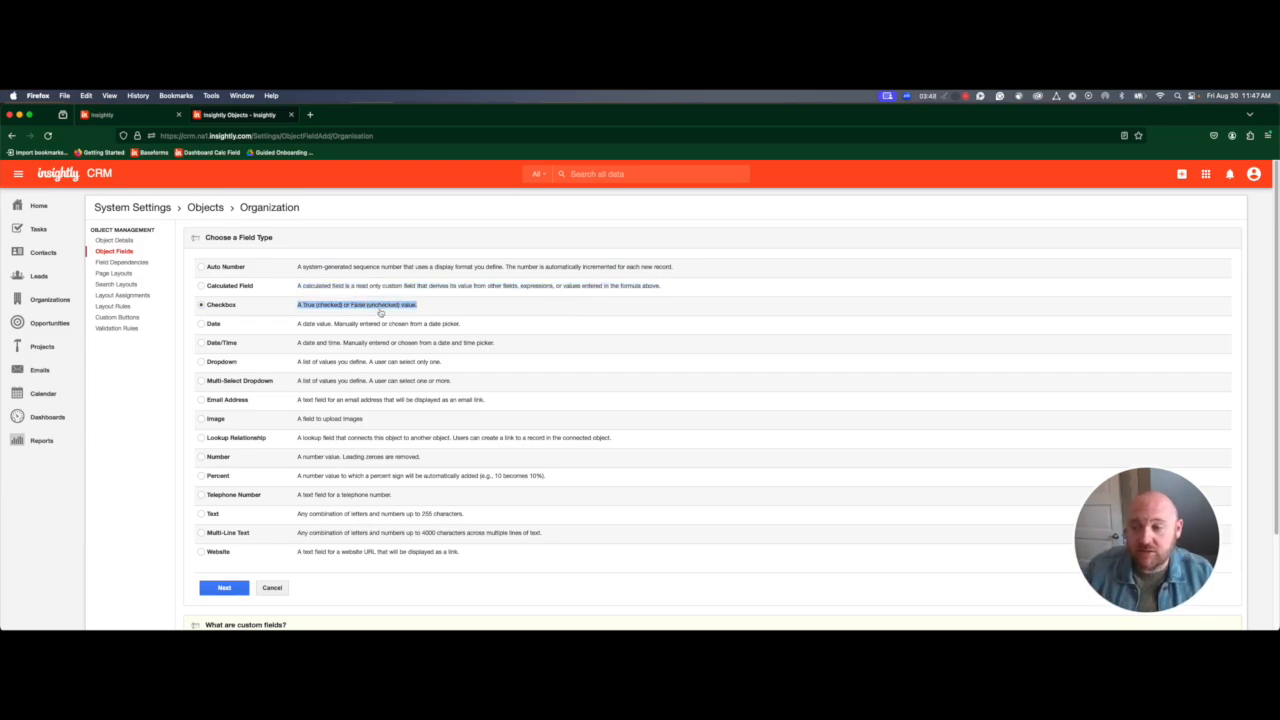
double_click(397, 324)
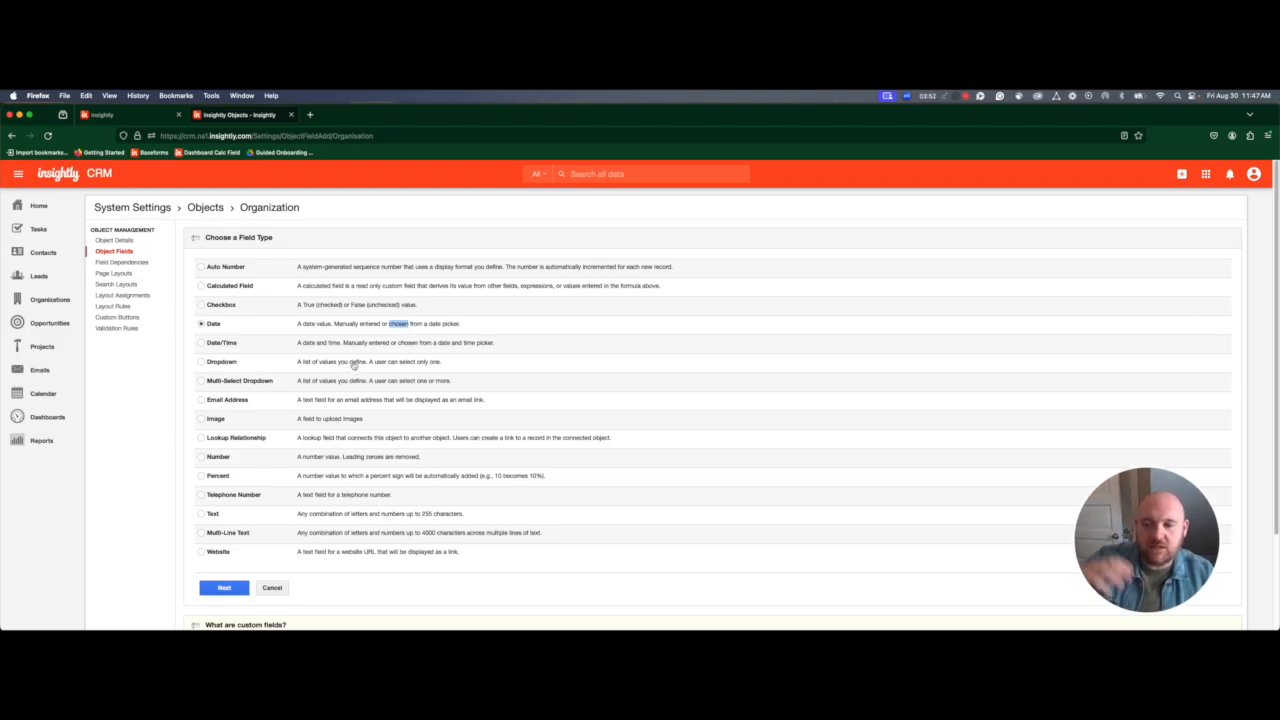
Choose Dropdown as the field type and set both the field label and field name to Industry.
left_click(349, 366)
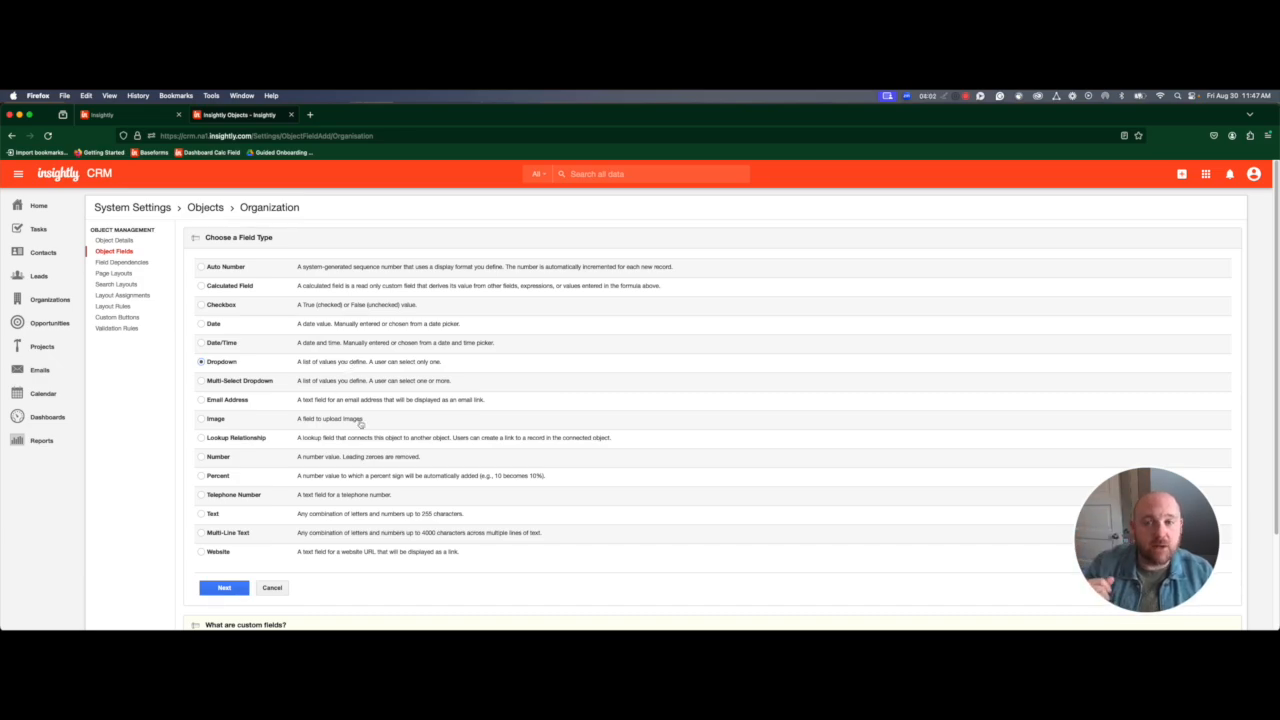
left_click(225, 588)
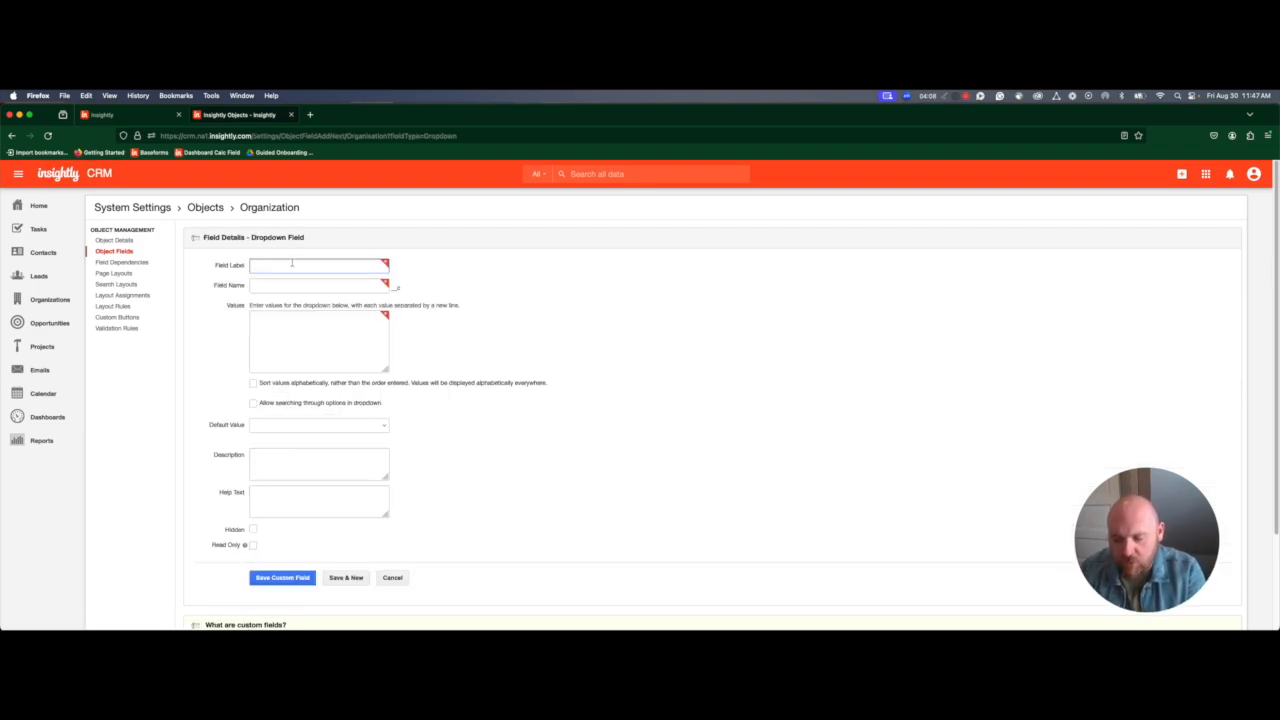
type("Industry")
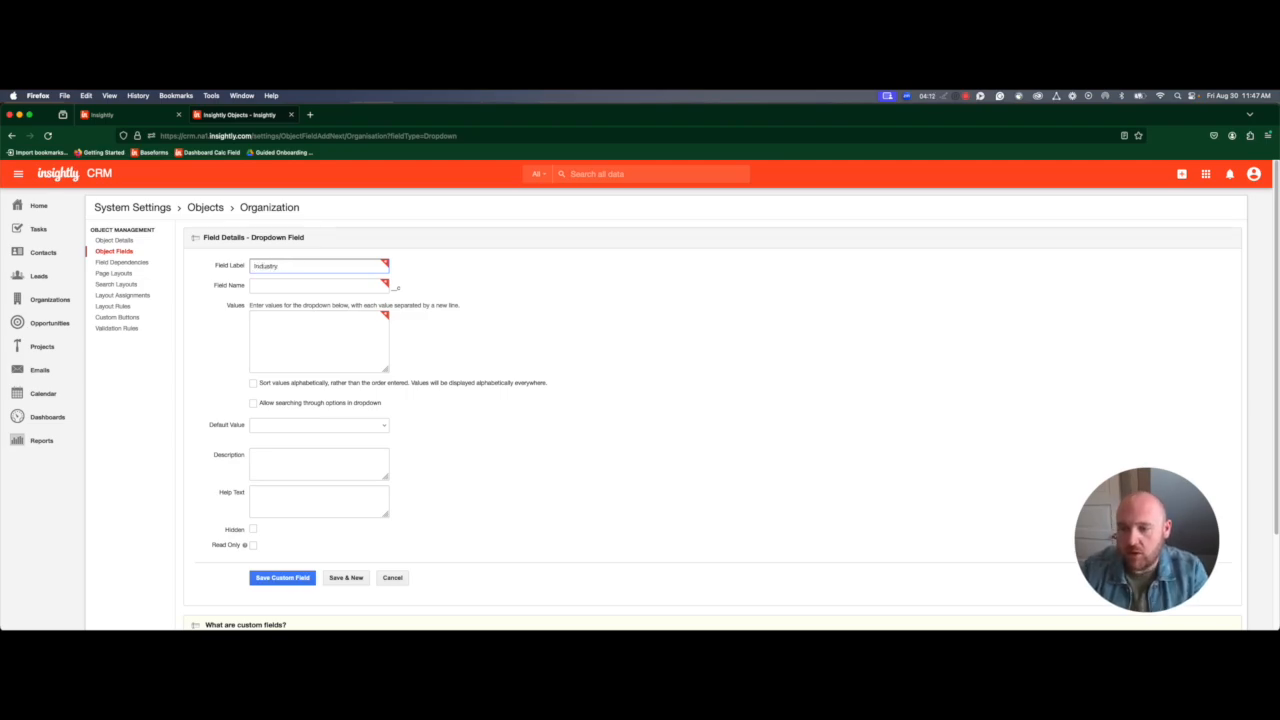
key("Return")
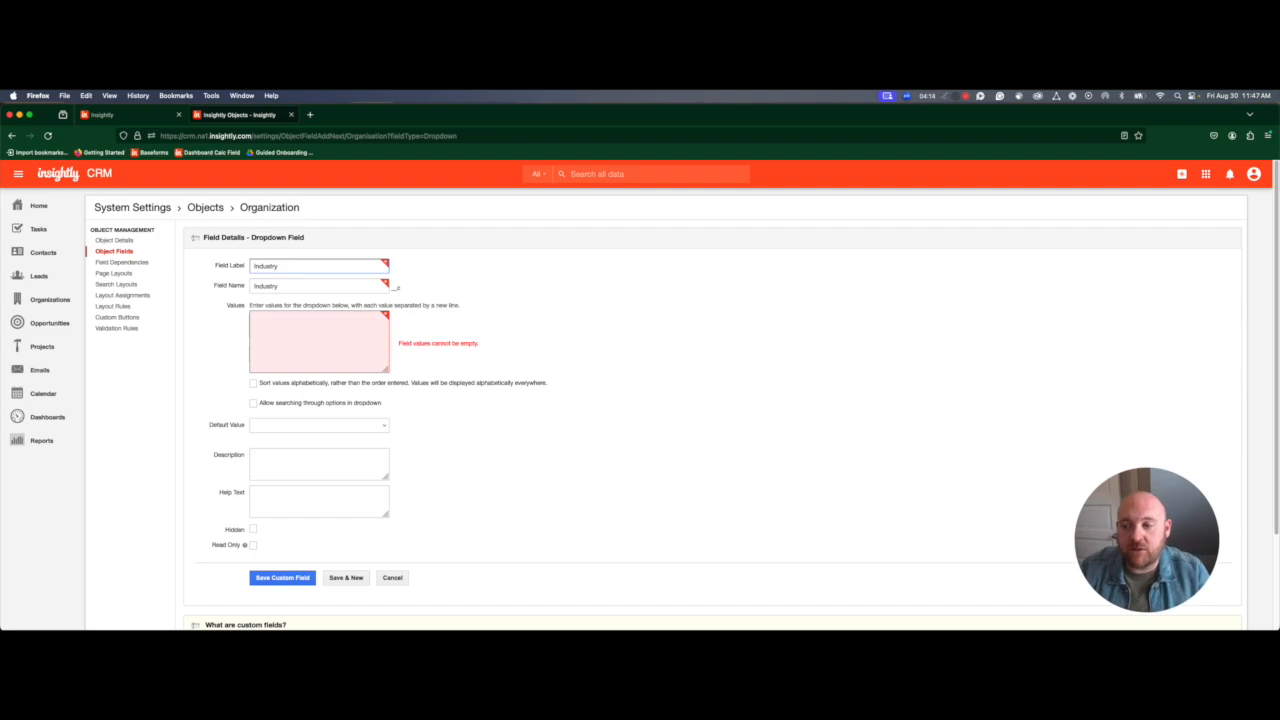
double_click(321, 288)
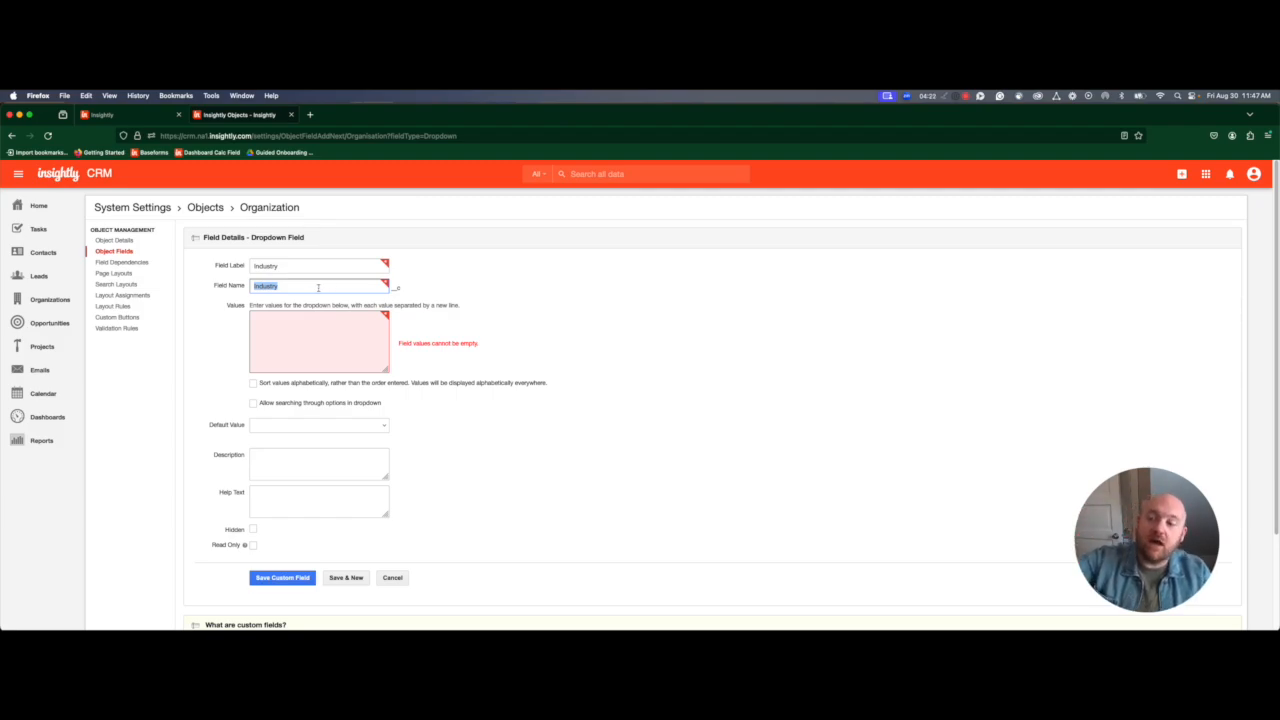
left_click(322, 286)
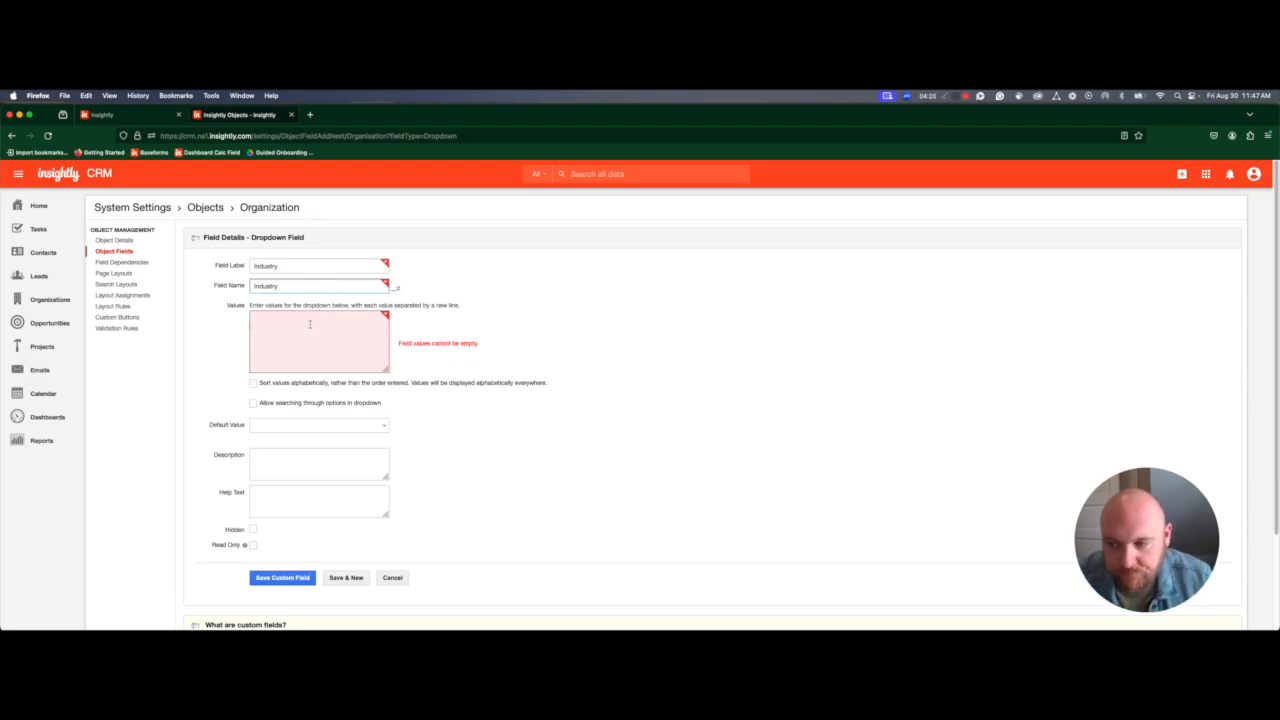
Enter Technology, Medical and Dental as the dropdown values, allow searching through the options, and keep no default value.
left_click(310, 324)
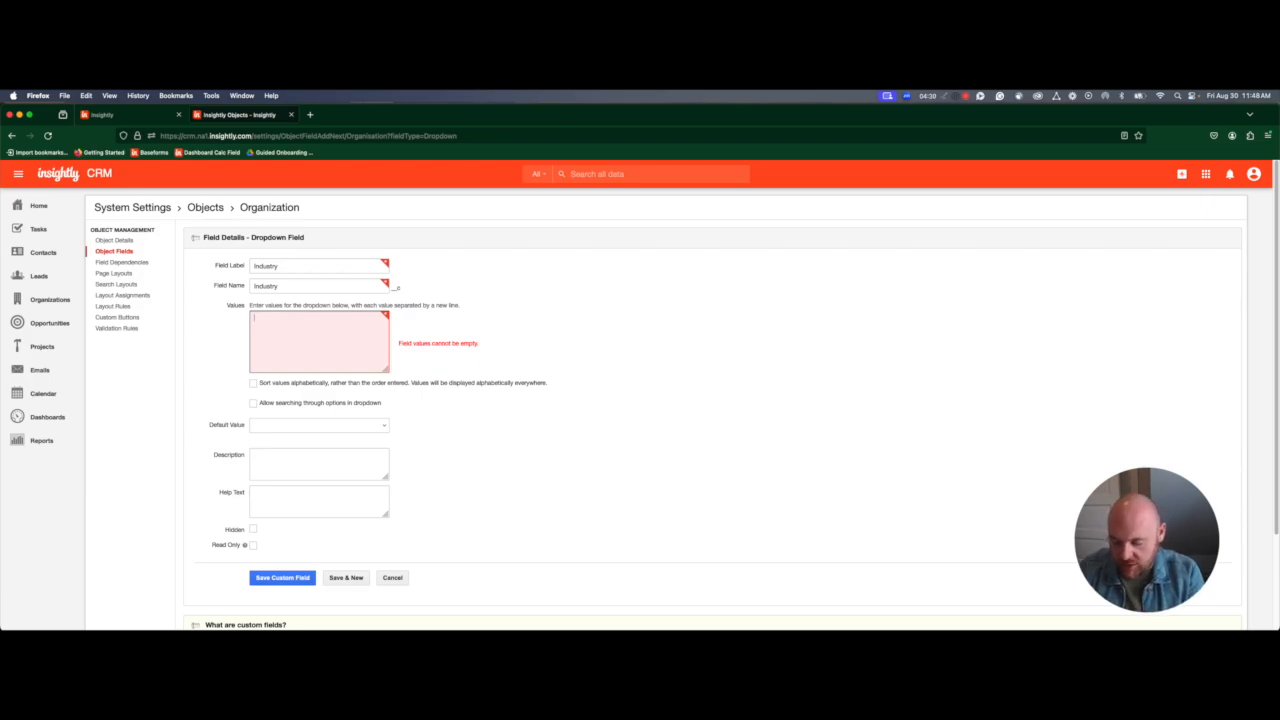
type("Technology")
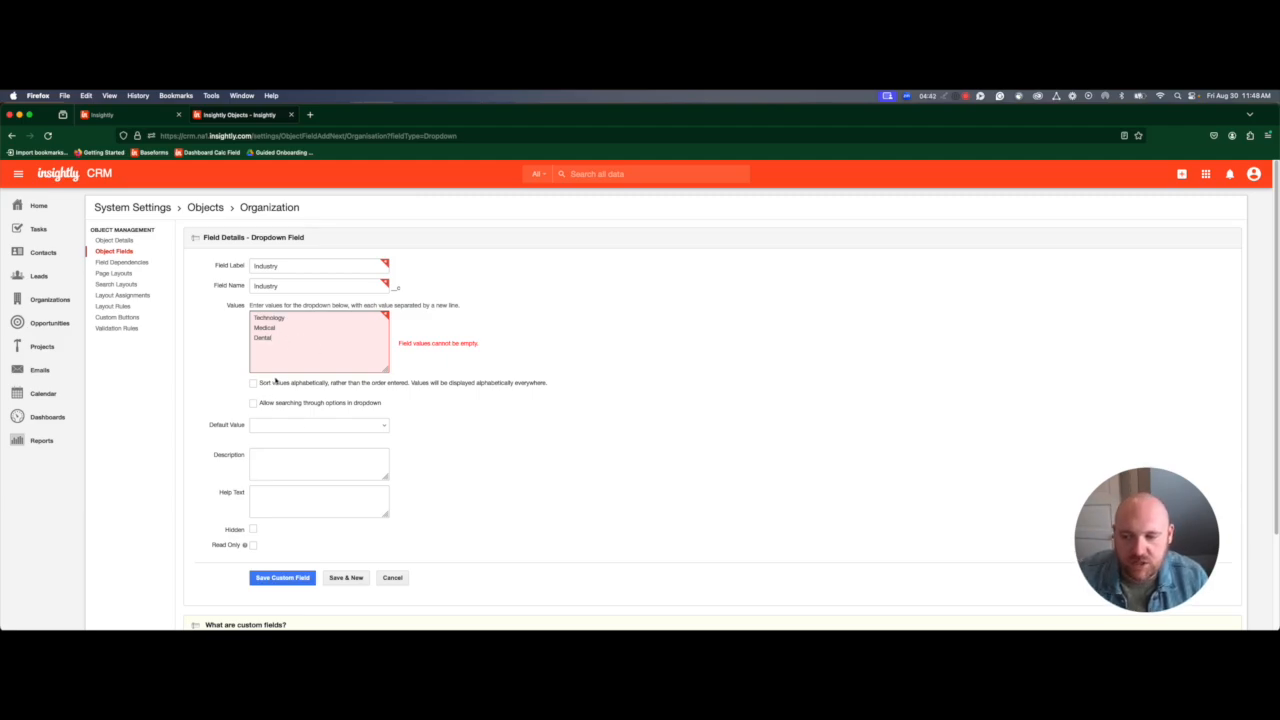
left_click(253, 403)
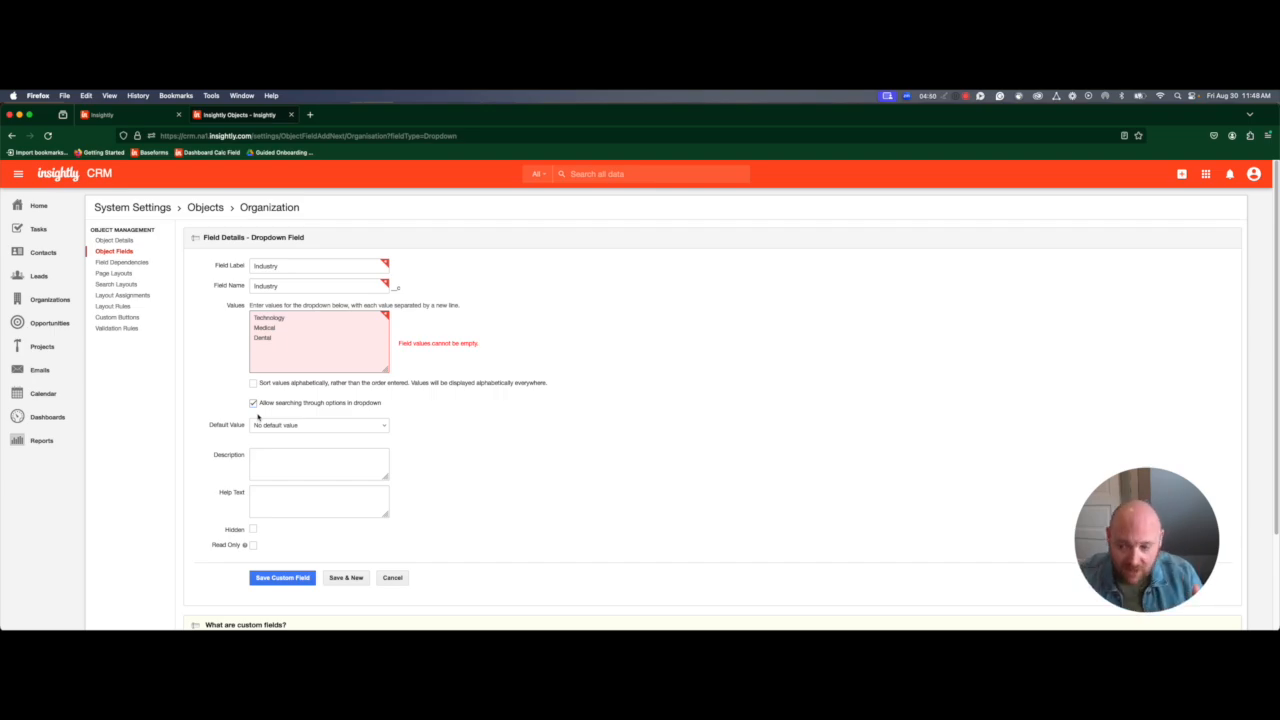
left_click(279, 427)
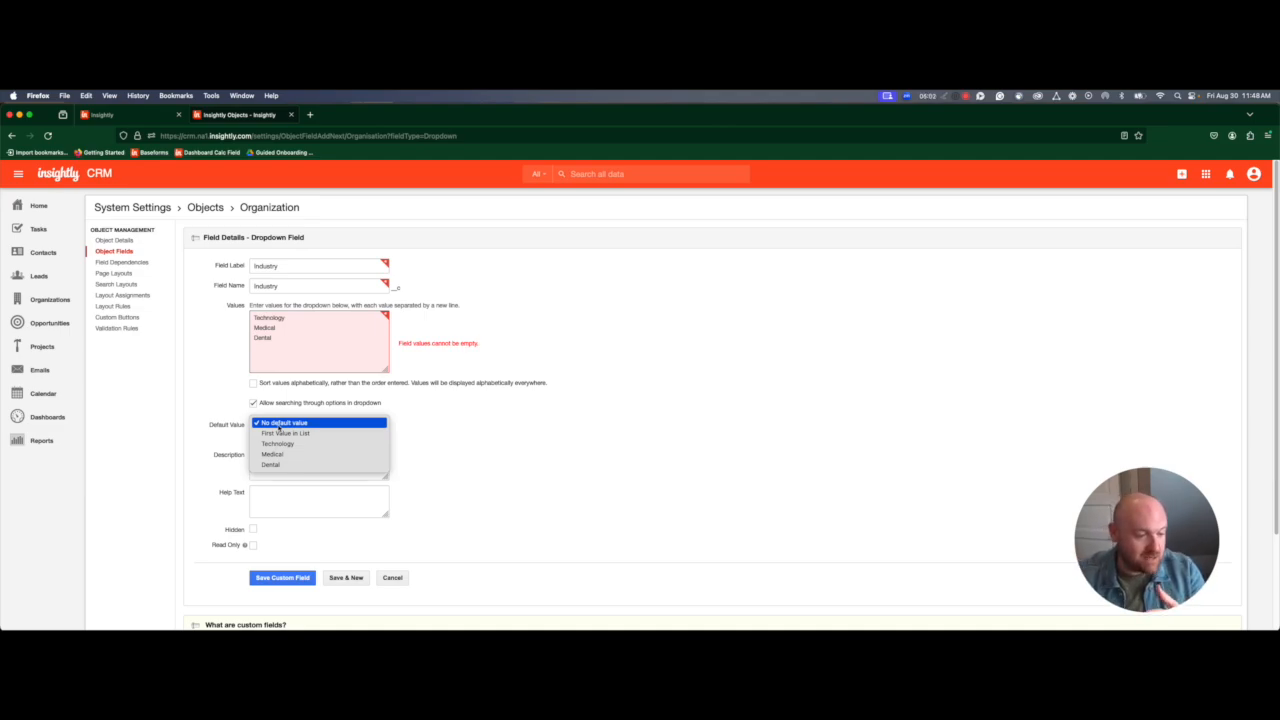
left_click(555, 438)
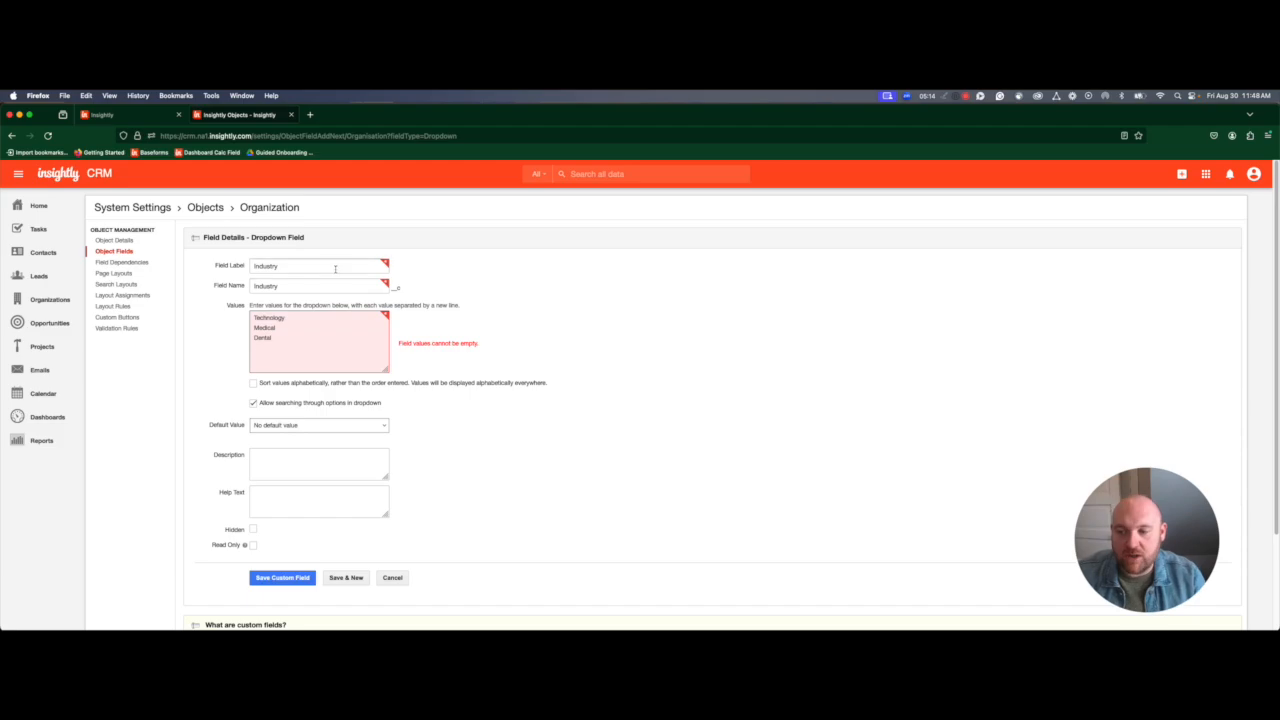
Save the Industry custom field and add it to the Organization Layout below Organization Name.
left_click(296, 582)
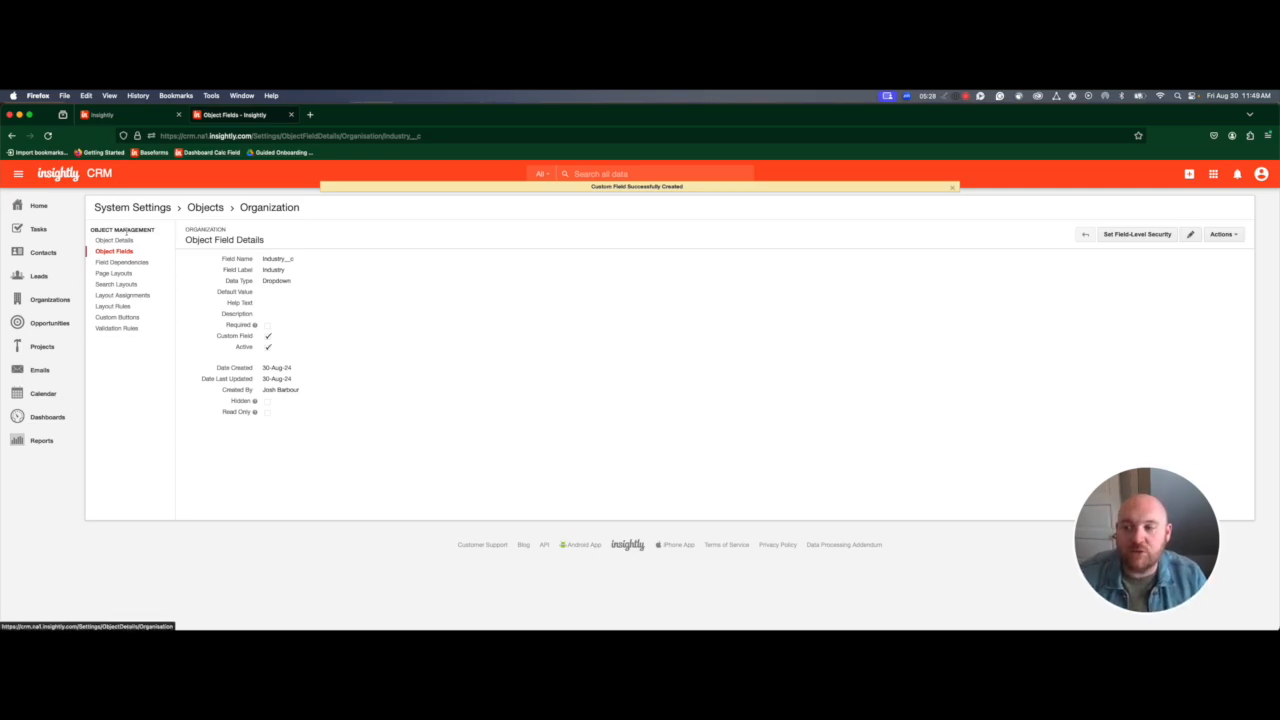
left_click(127, 279)
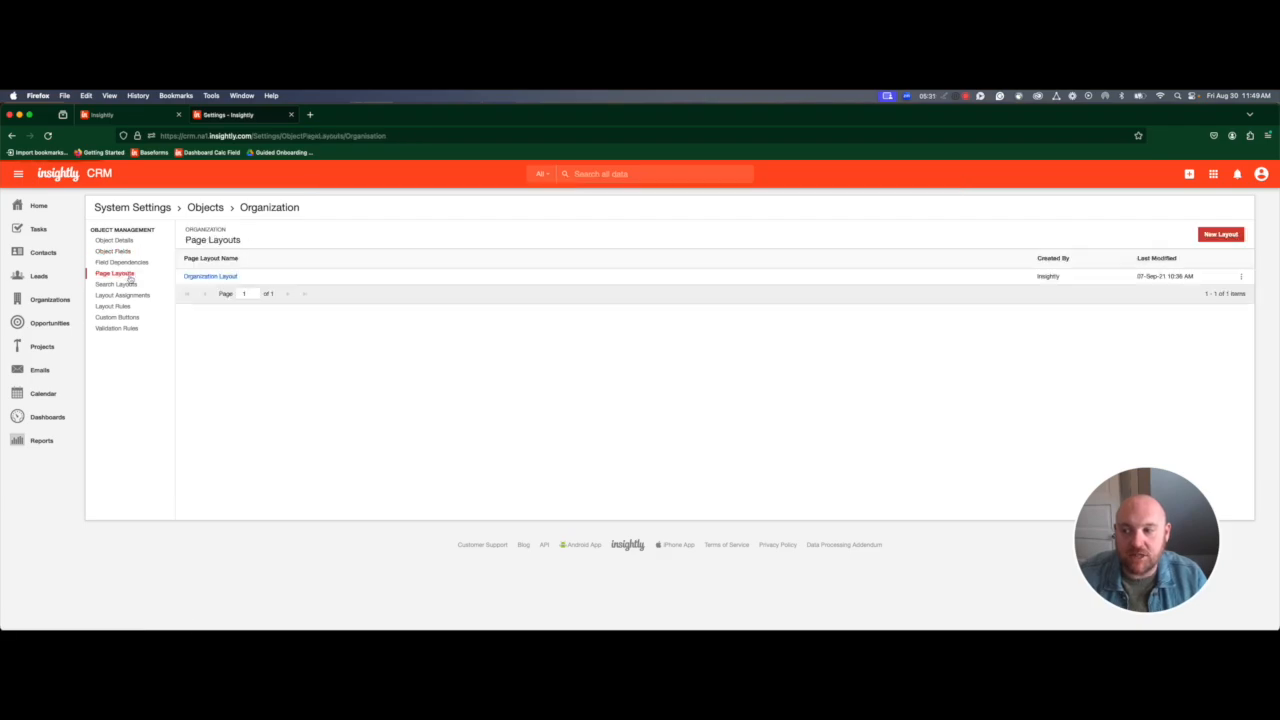
left_click(209, 277)
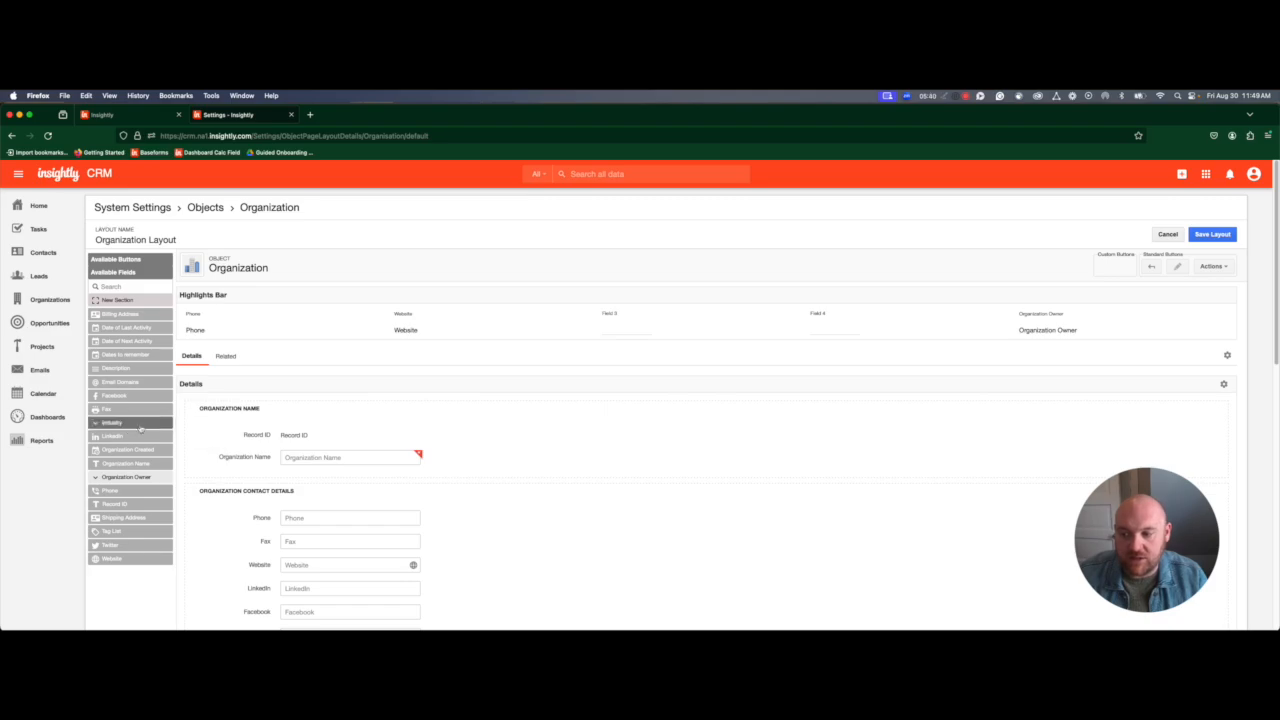
left_click_drag(140, 428, 259, 482)
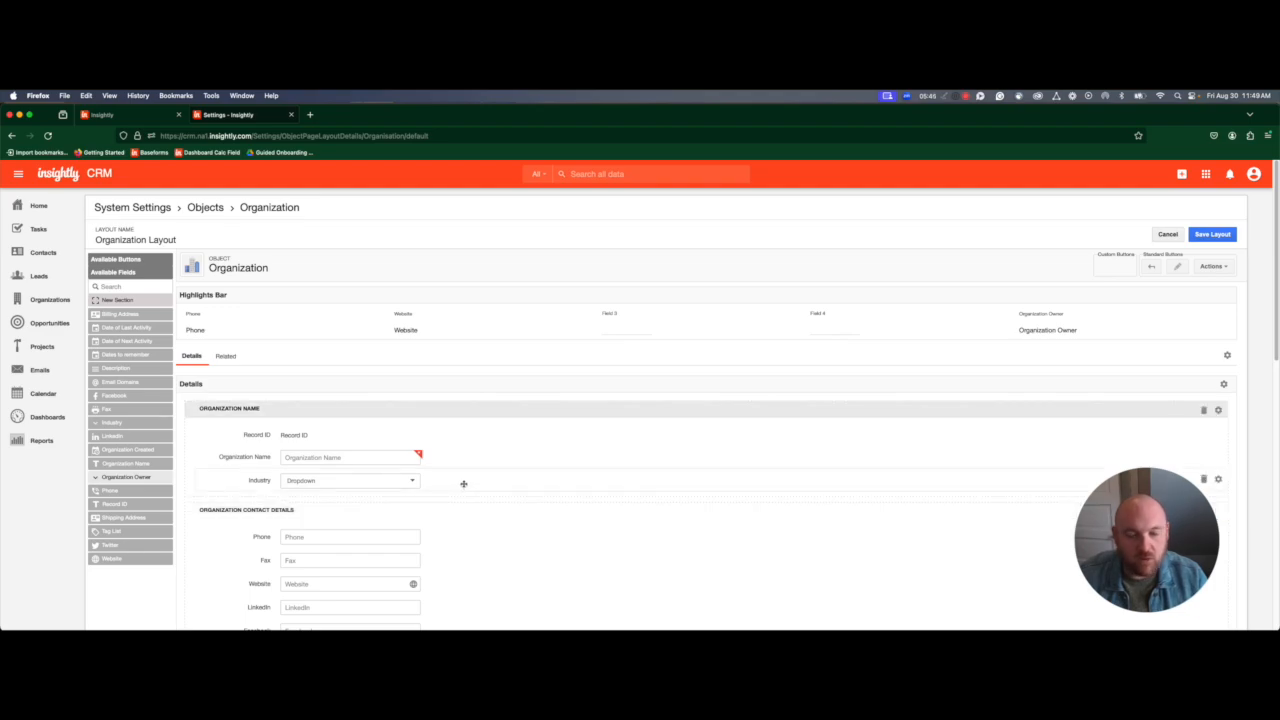
Keep the Industry field on the layout and remove the Fax field from the Organization Contact Details section.
scroll(463, 484, "down", 2)
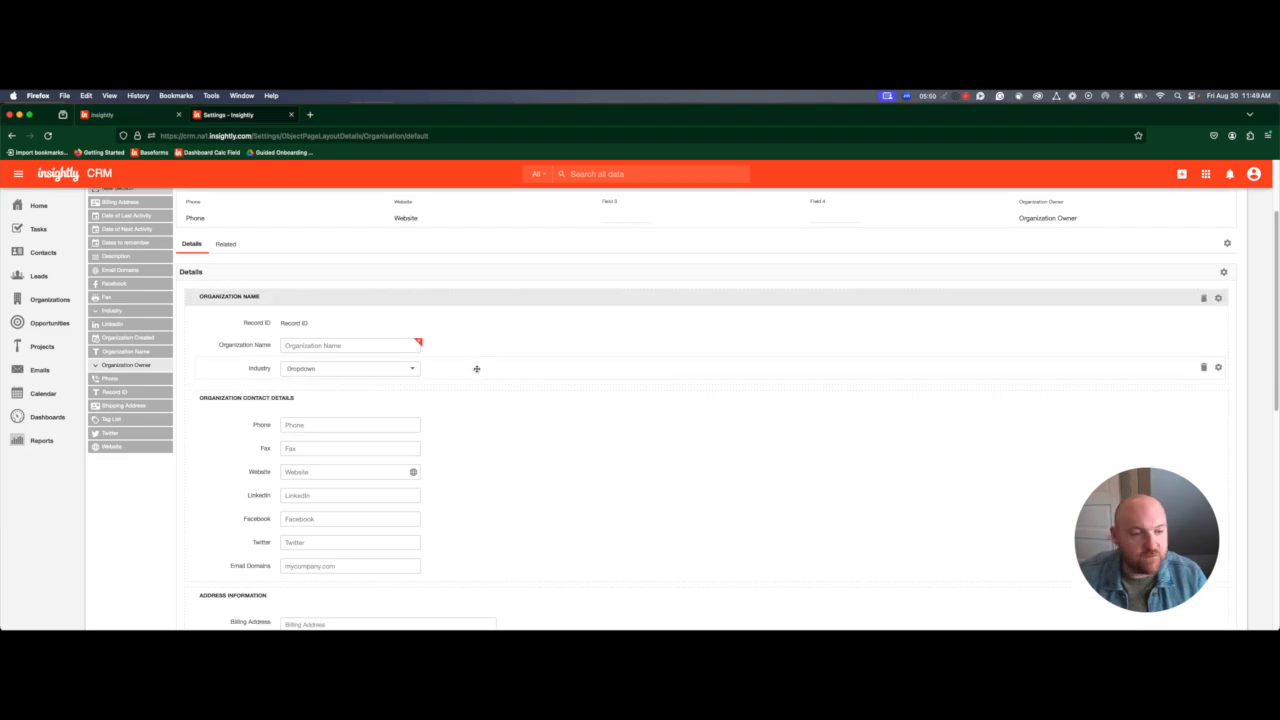
left_click(1203, 368)
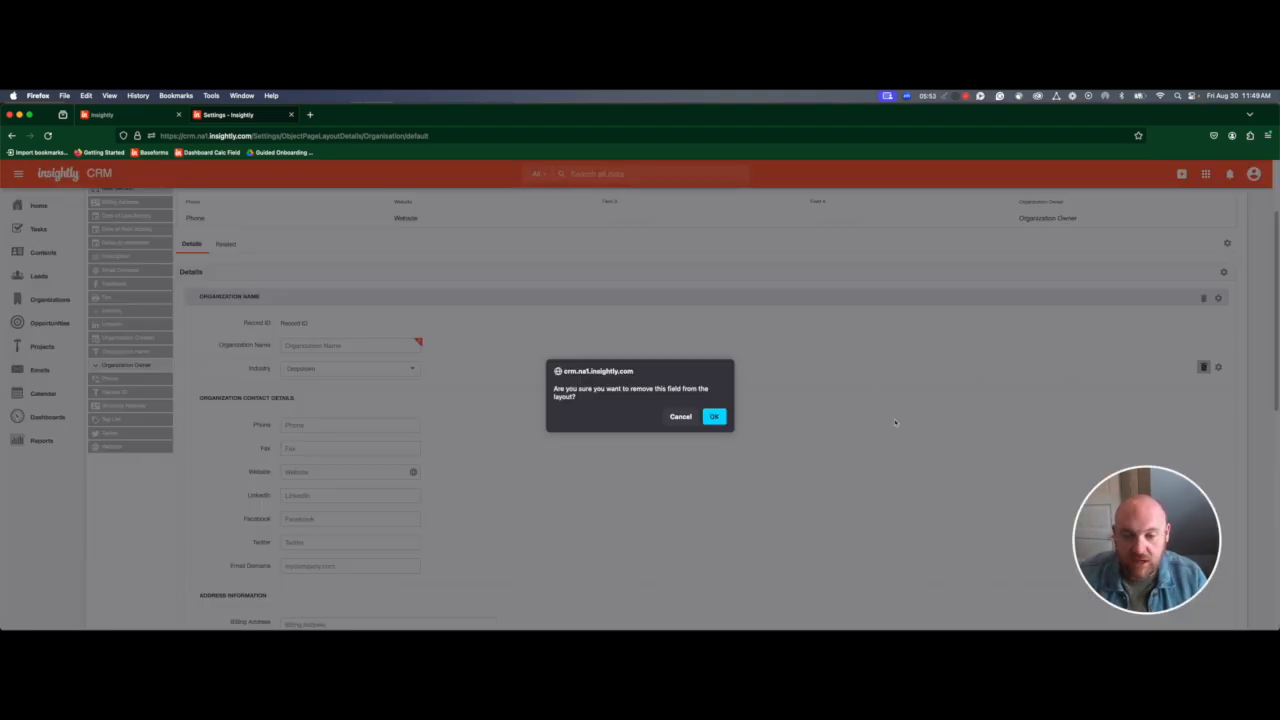
left_click(679, 418)
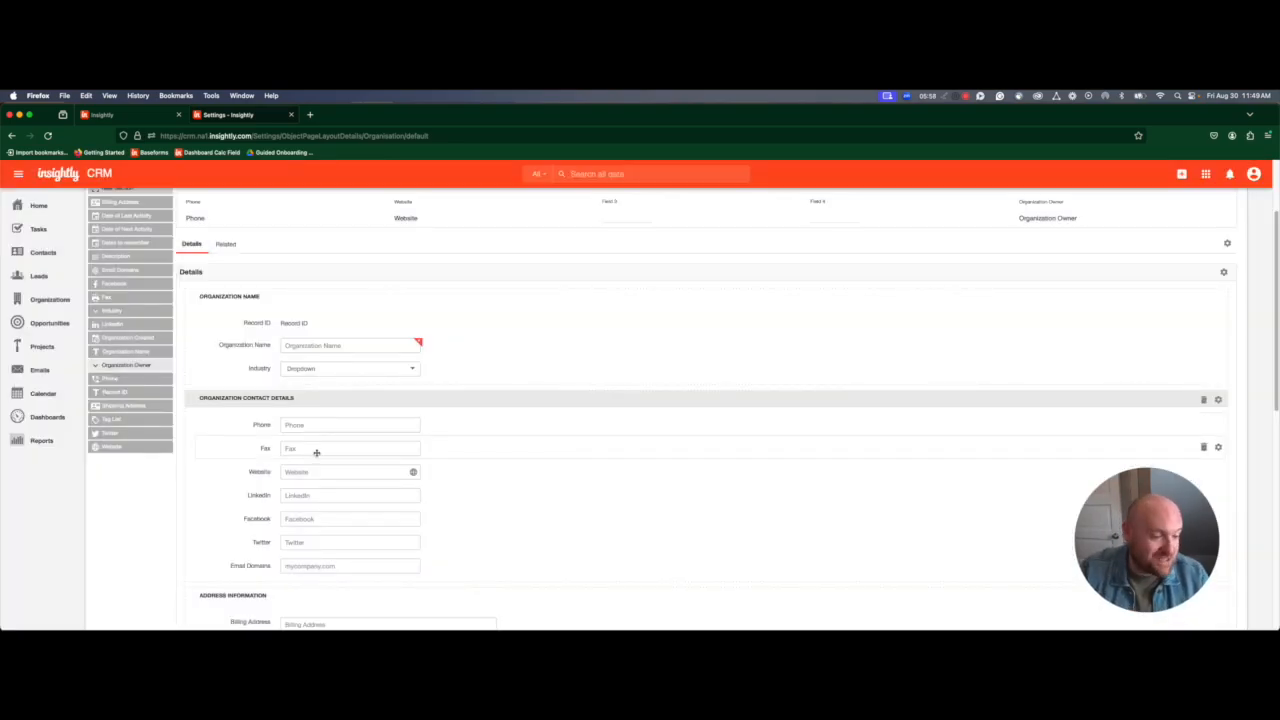
left_click(1204, 448)
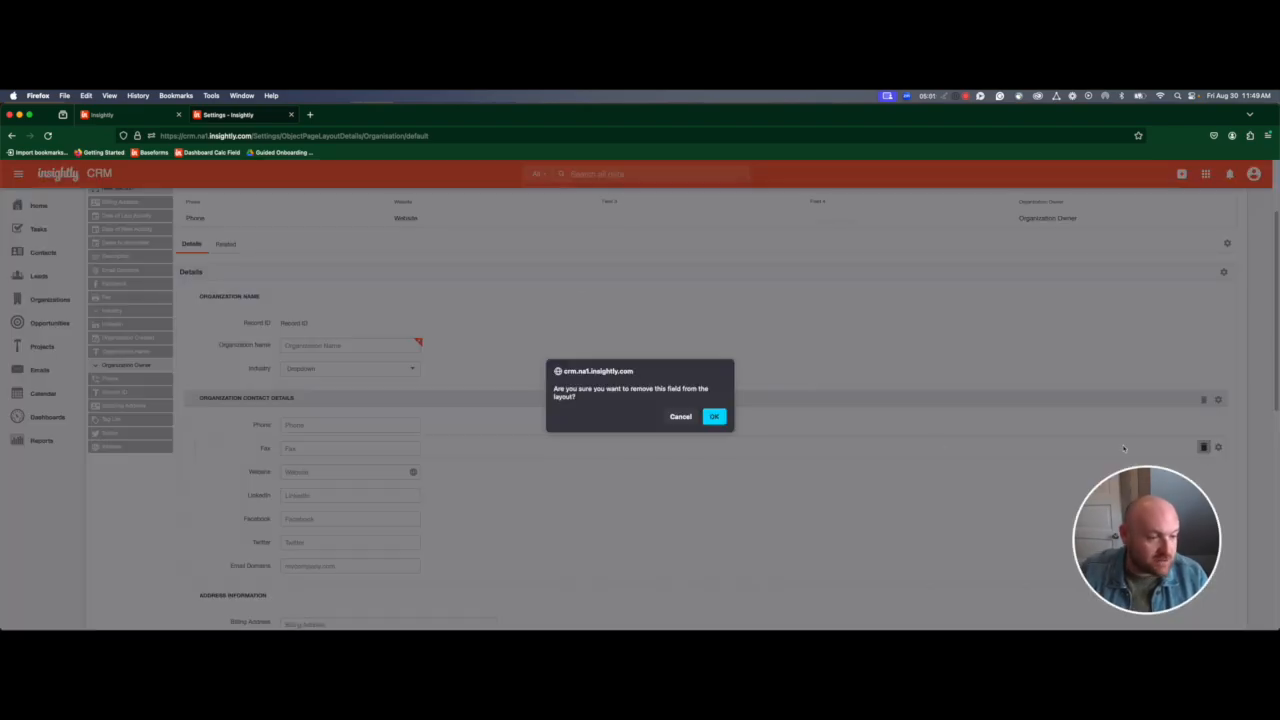
left_click(716, 418)
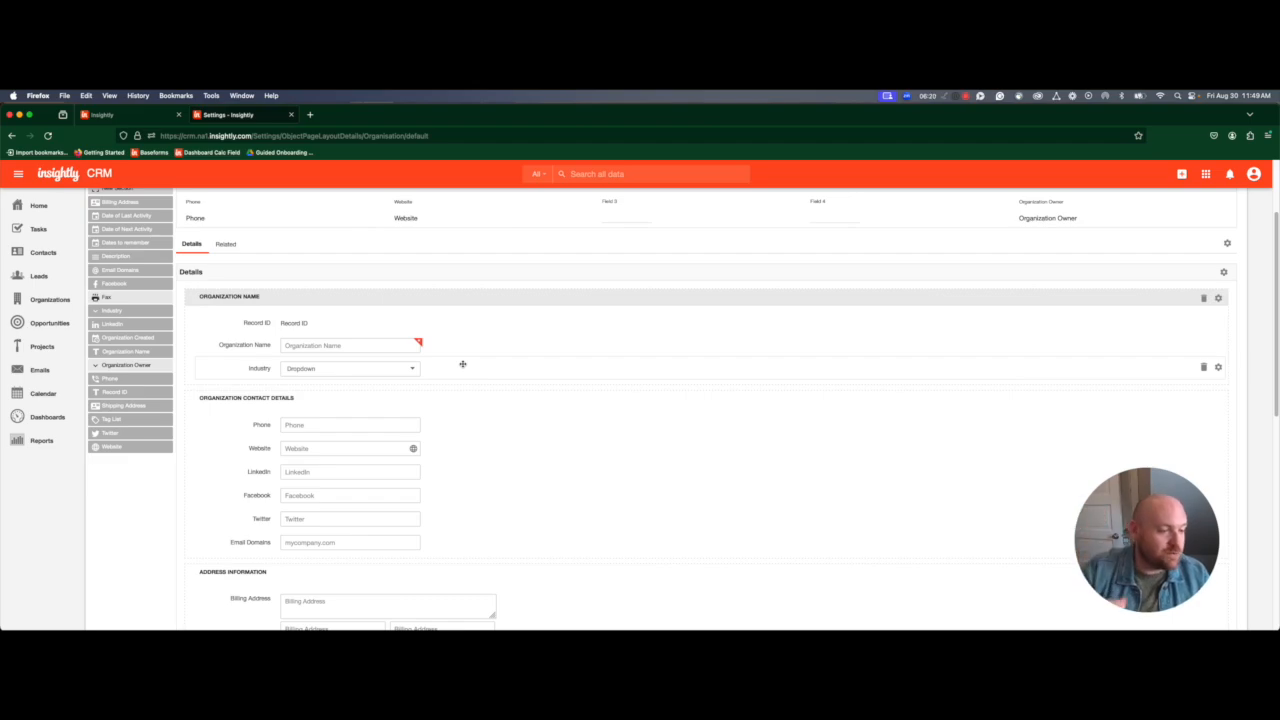
Make the Industry field required in its layout field settings and save the Organization Layout.
left_click(1218, 368)
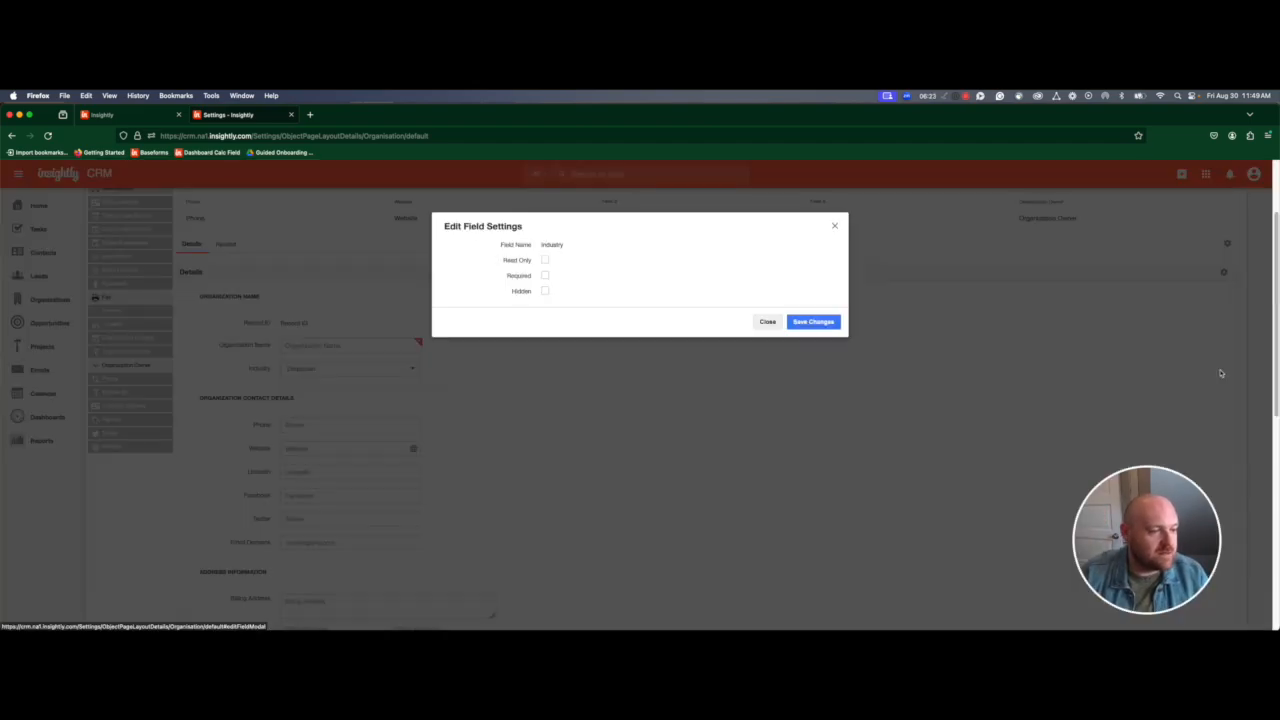
left_click(544, 275)
left_click(805, 321)
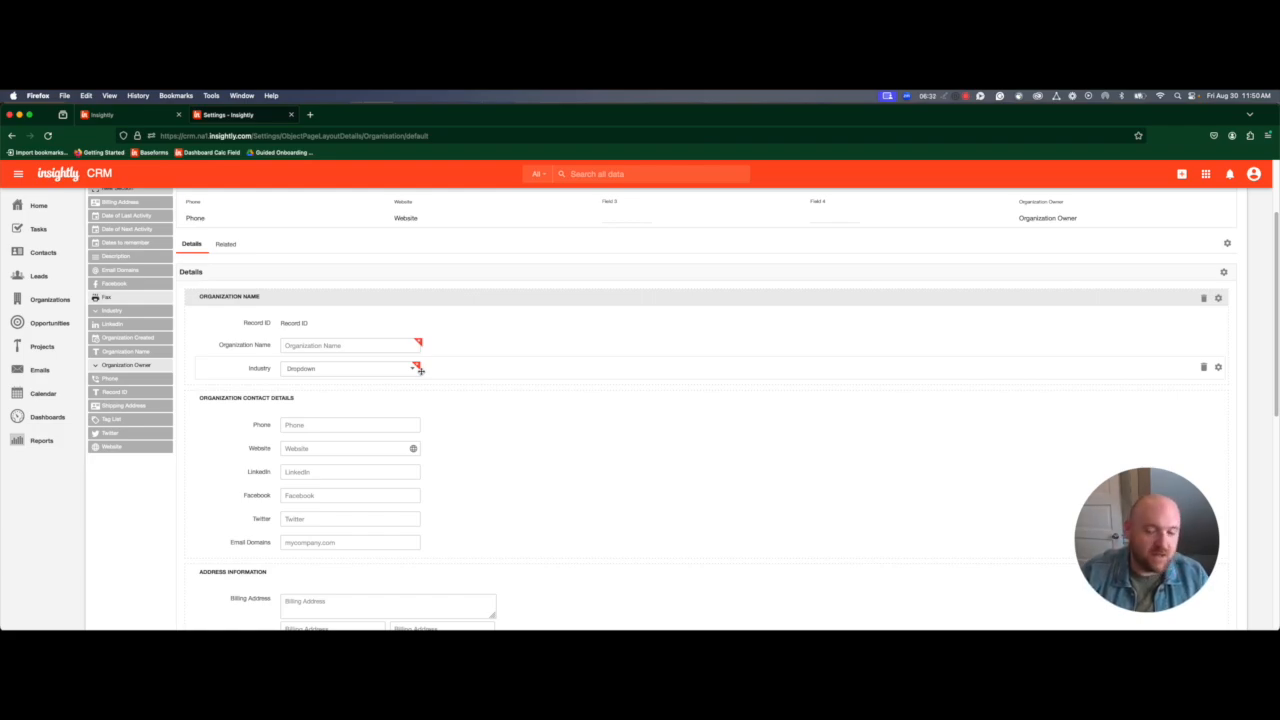
scroll(500, 400, "up", 3)
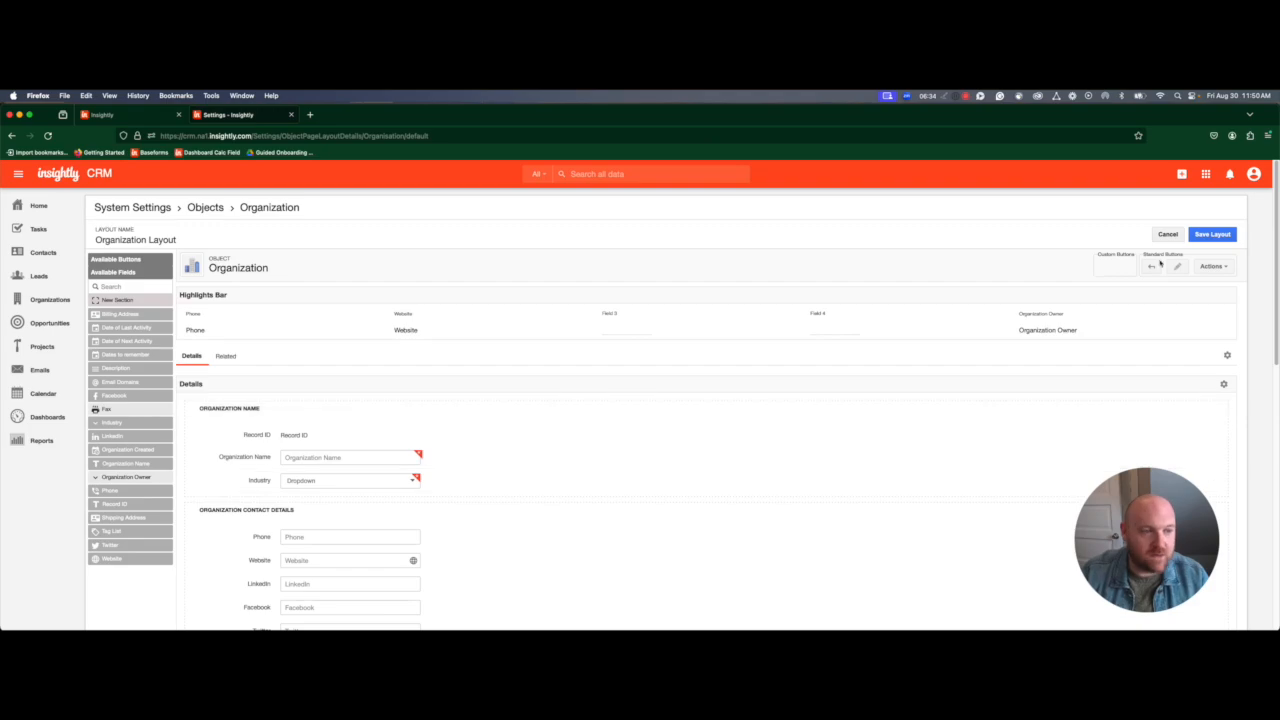
left_click(1212, 235)
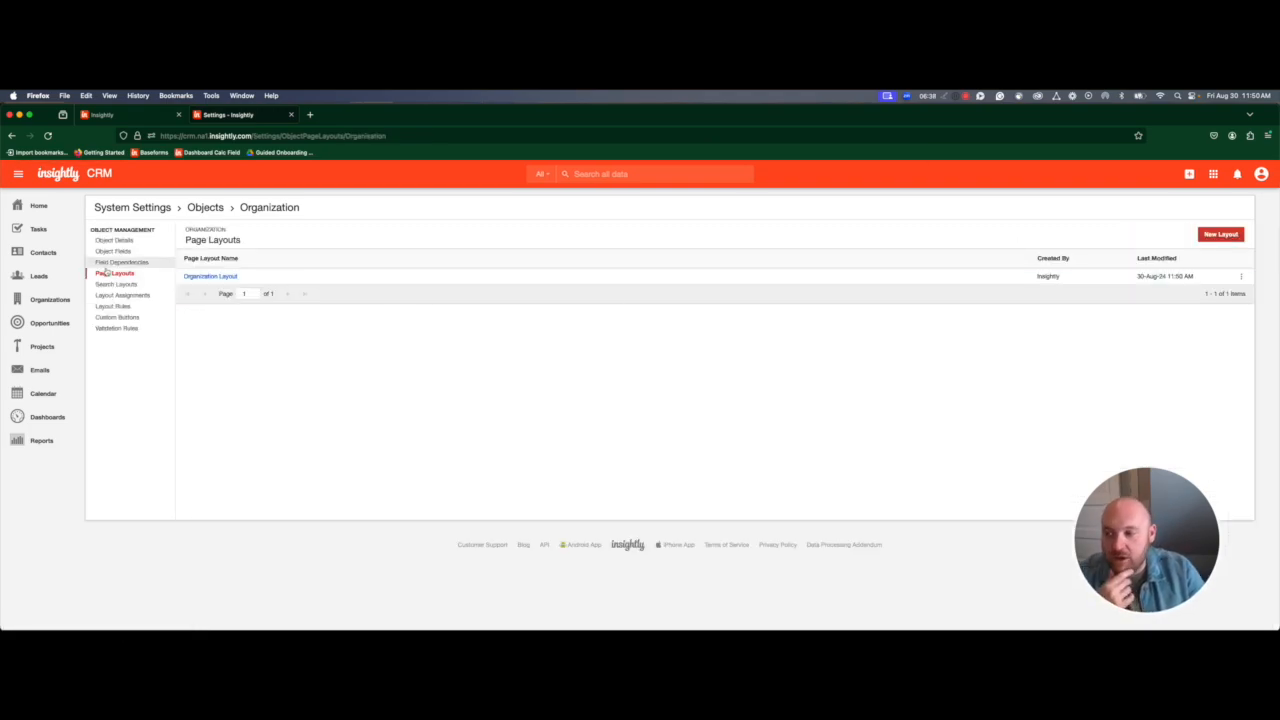
Open the Clampett Oil and Gas Corp. organization for editing and try to save it without an Industry value.
left_click(40, 300)
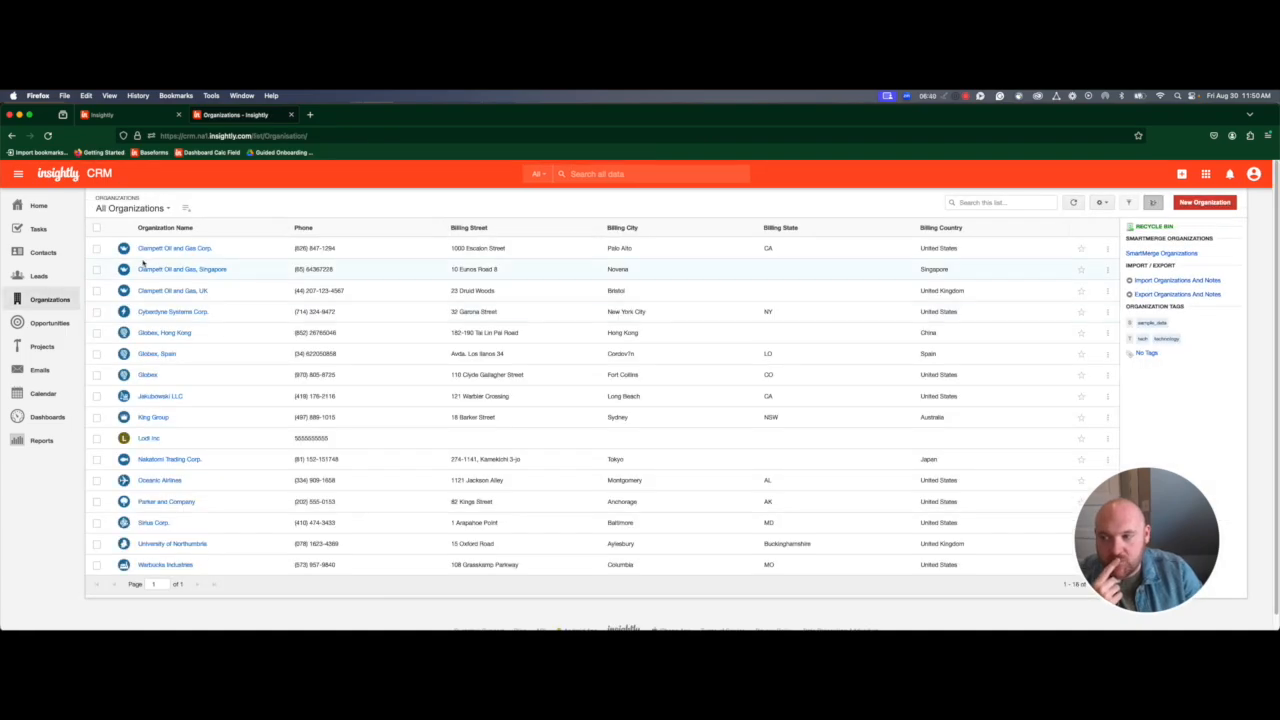
left_click(158, 252)
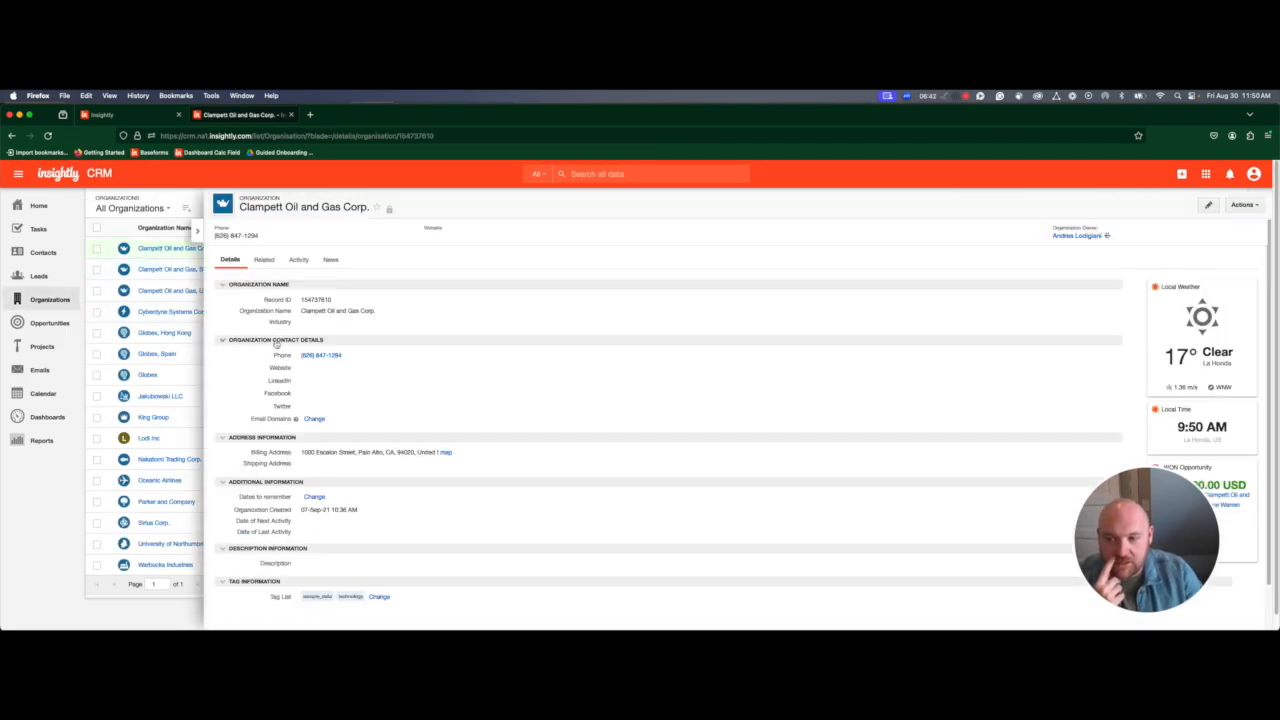
left_click_drag(272, 322, 314, 319)
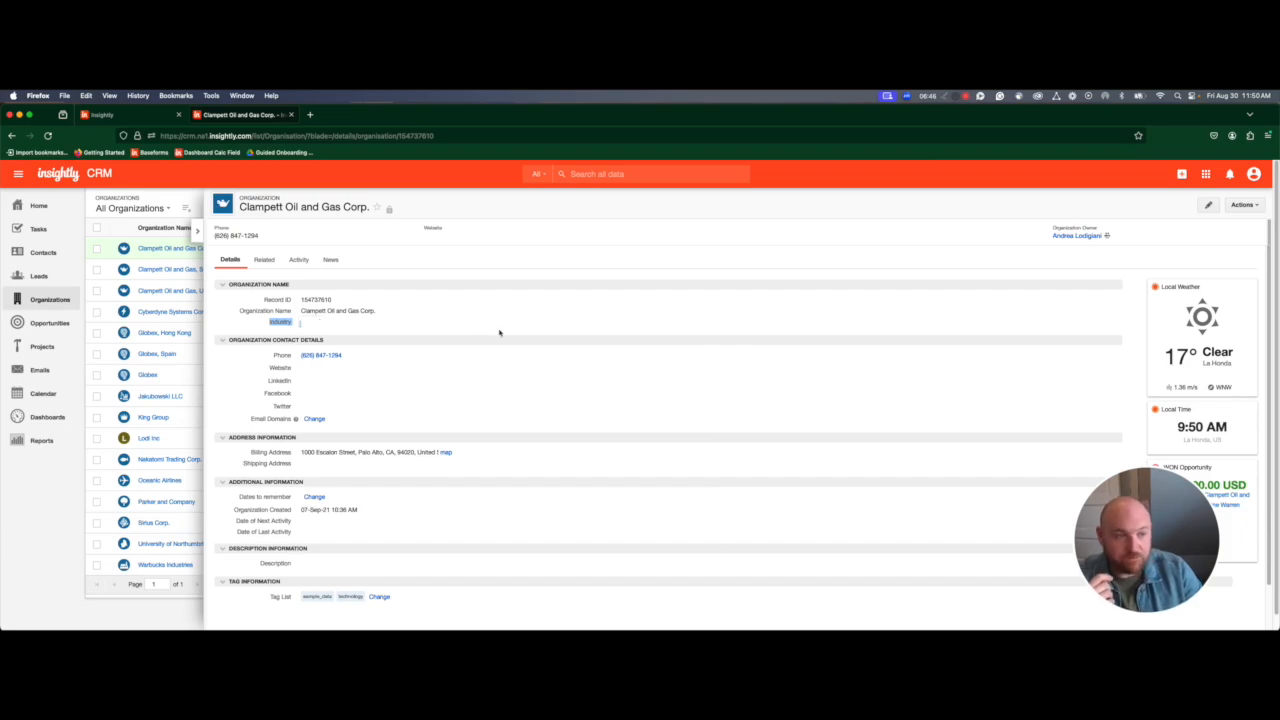
left_click(1208, 204)
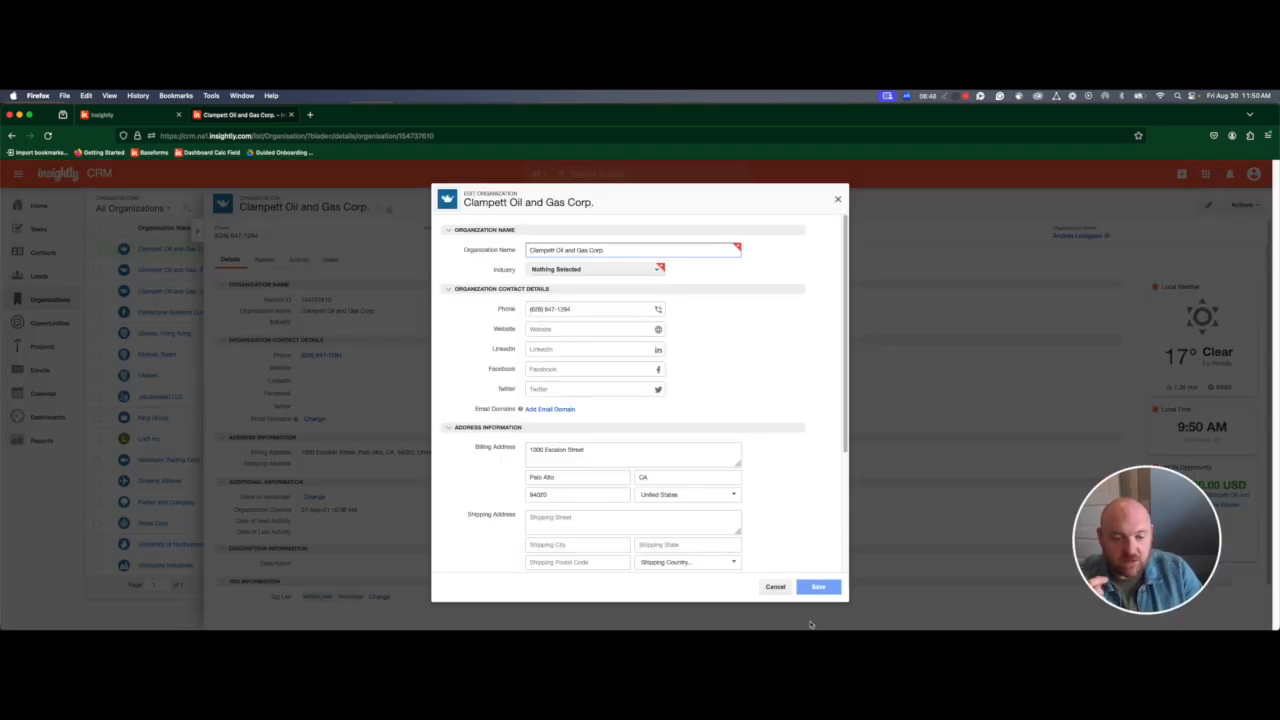
left_click(828, 592)
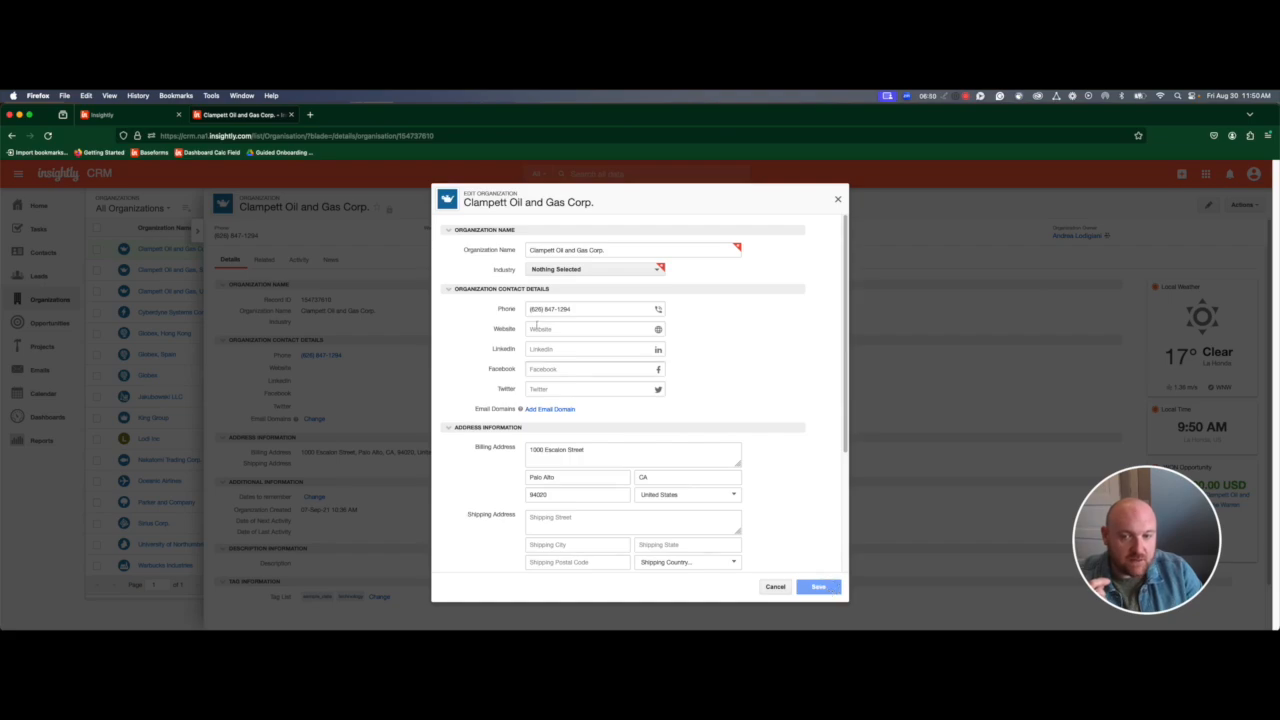
Set the Industry of Clampett Oil and Gas Corp. to Technology and save the record.
left_click_drag(487, 277, 522, 272)
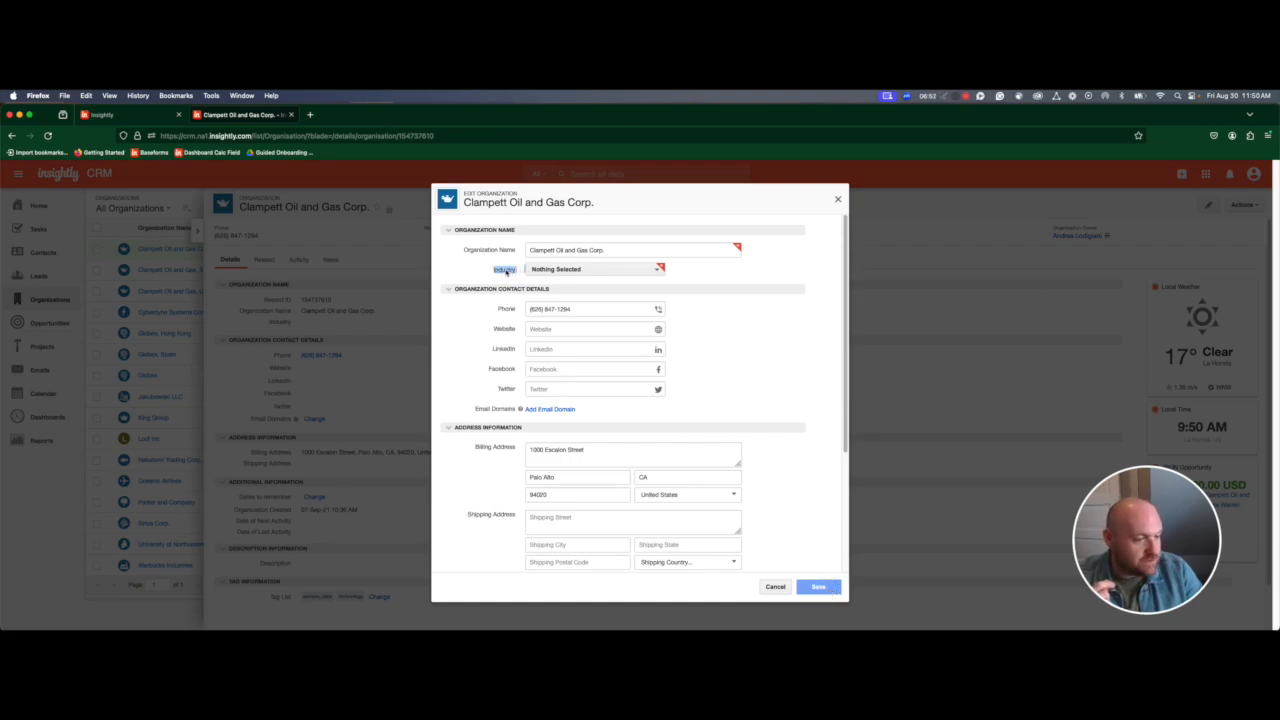
left_click(543, 270)
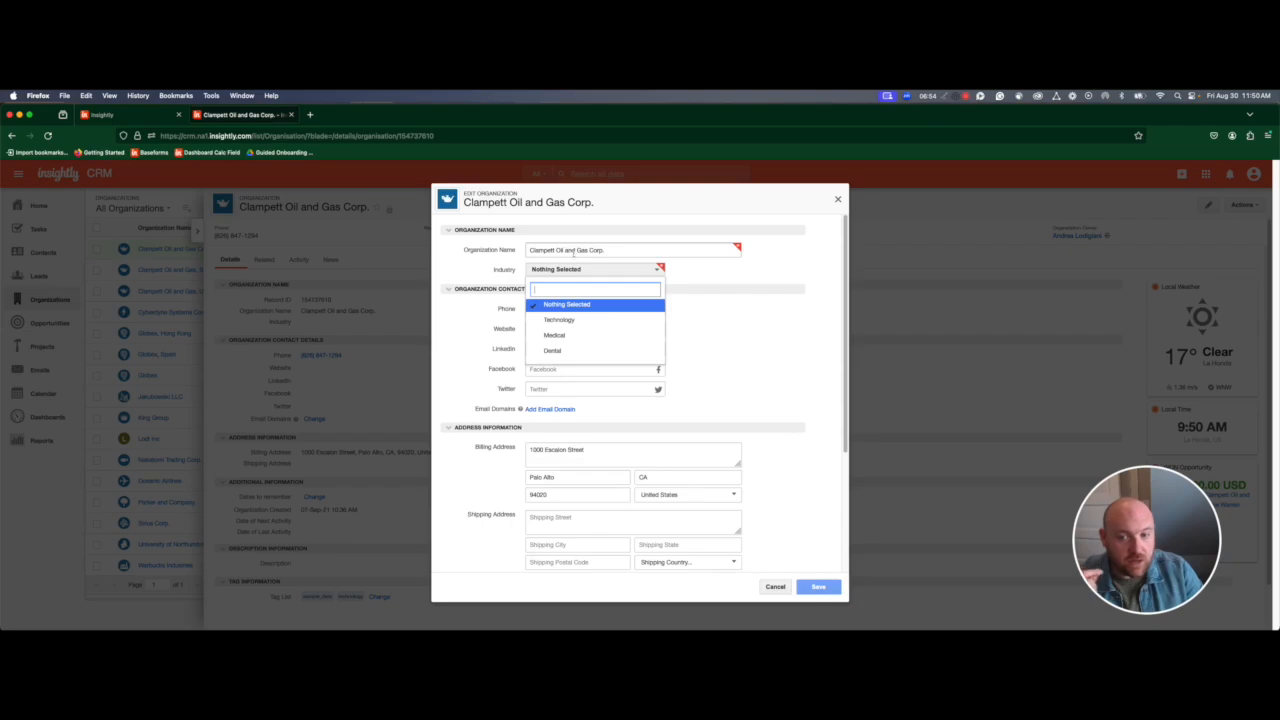
left_click(540, 319)
left_click(818, 586)
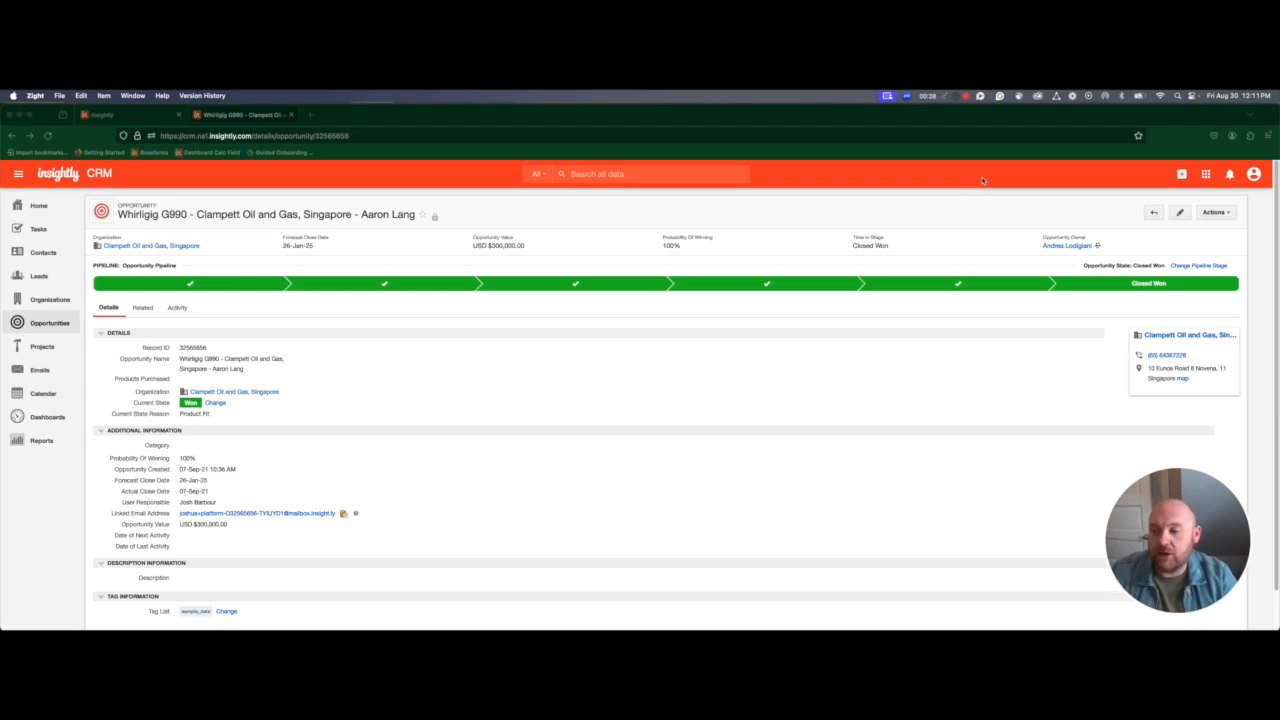
Set Products Purchased to A and C on the Whirligig G990 opportunity for Clampett Oil and Gas, Singapore.
left_click(157, 378)
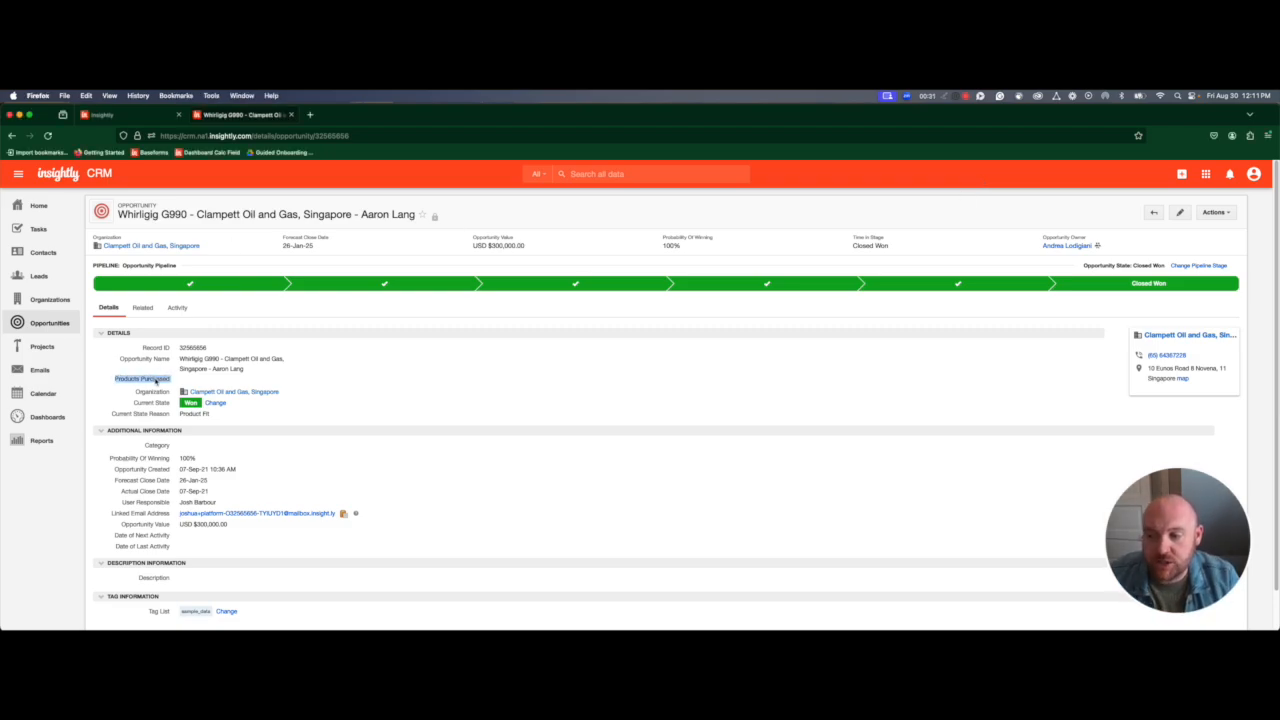
left_click(193, 380)
left_click(200, 384)
left_click(205, 401)
left_click(205, 432)
left_click(337, 384)
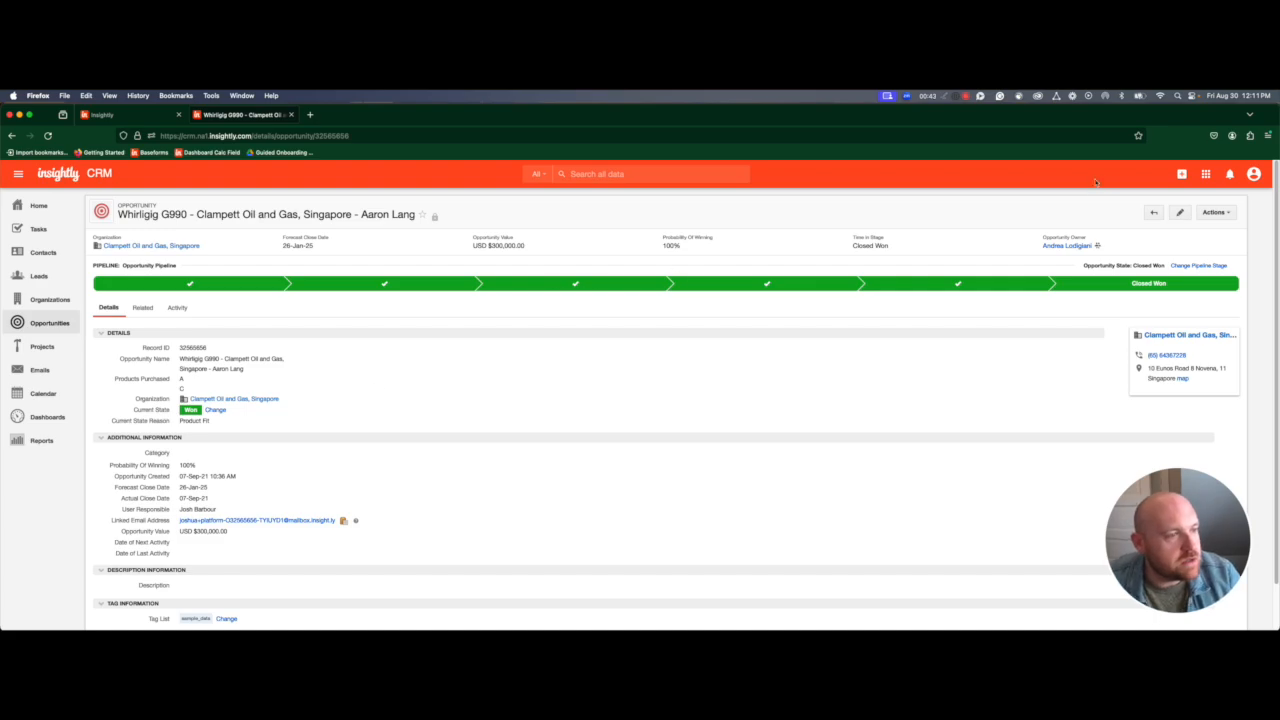
Open the Opportunity object's field list in System Settings and locate the Products Purchased custom field.
left_click(1253, 176)
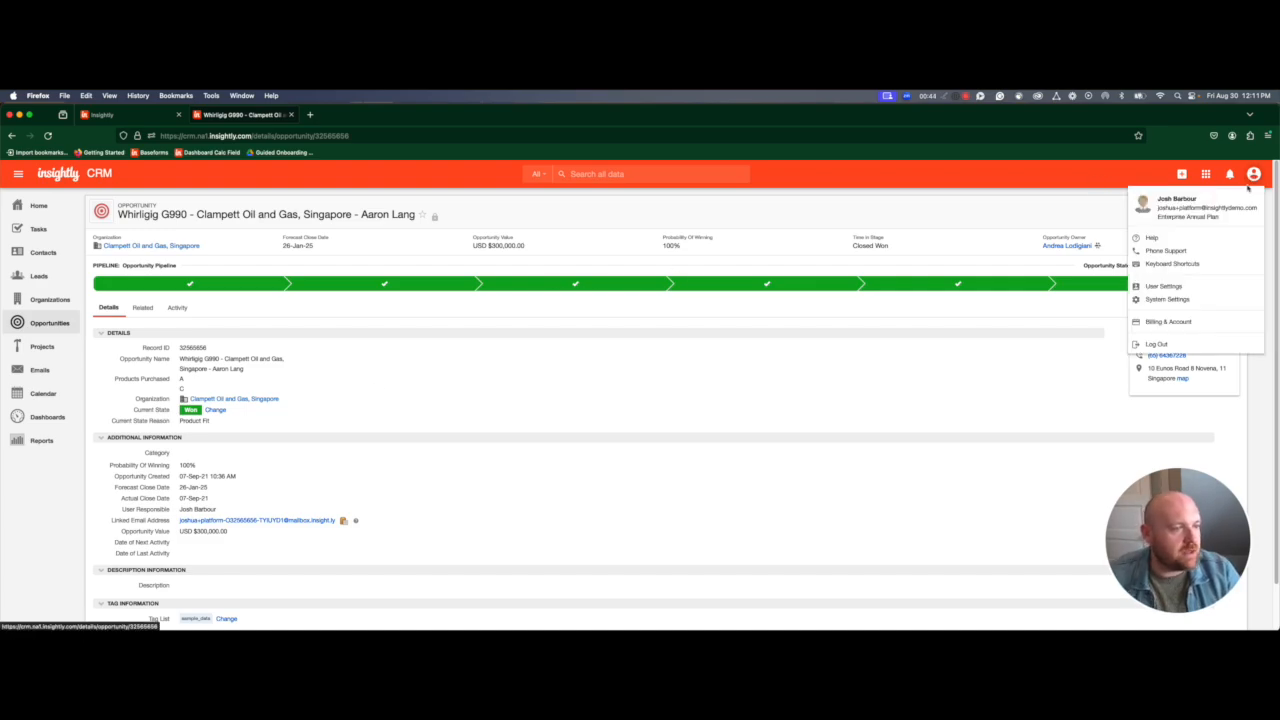
left_click(1207, 303)
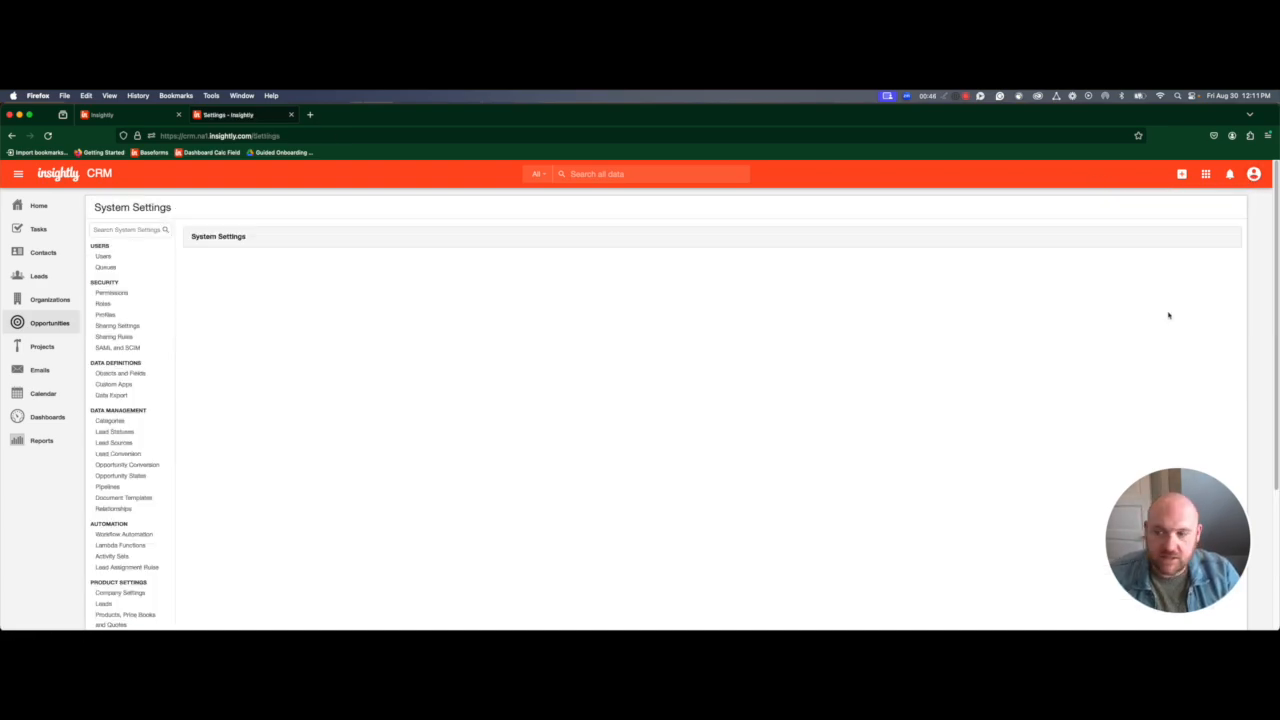
left_click(123, 373)
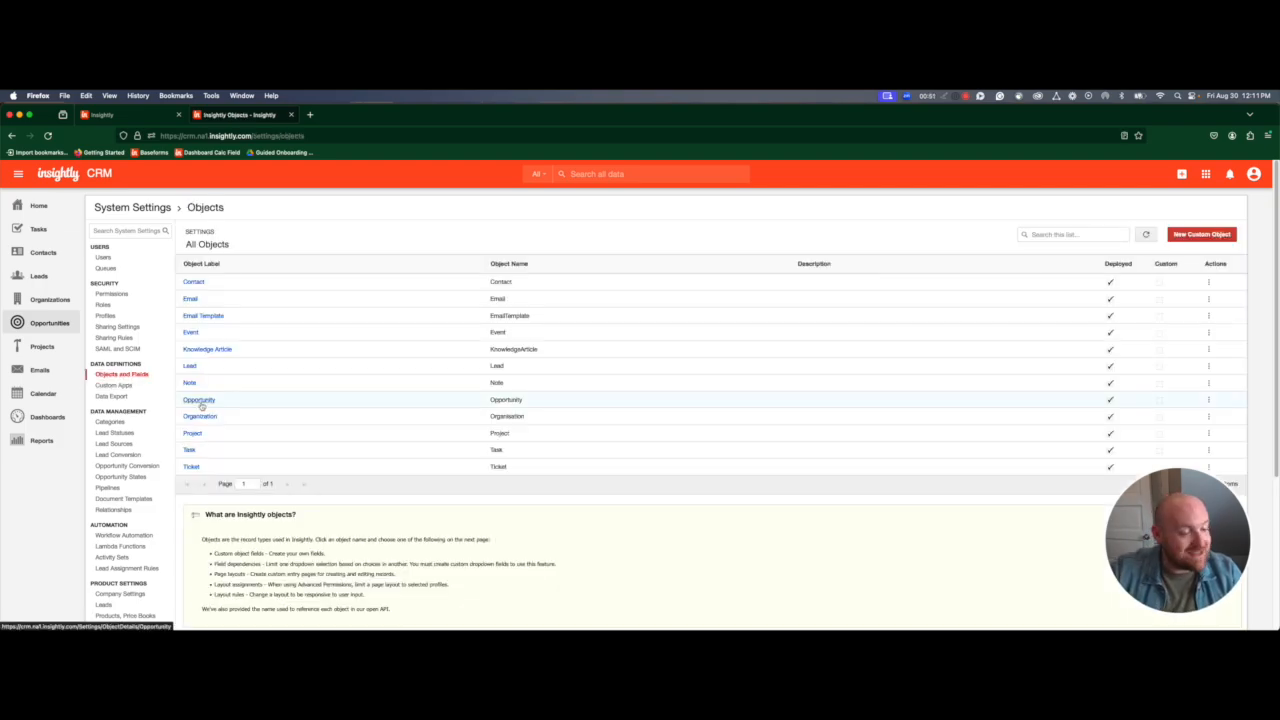
left_click(199, 401)
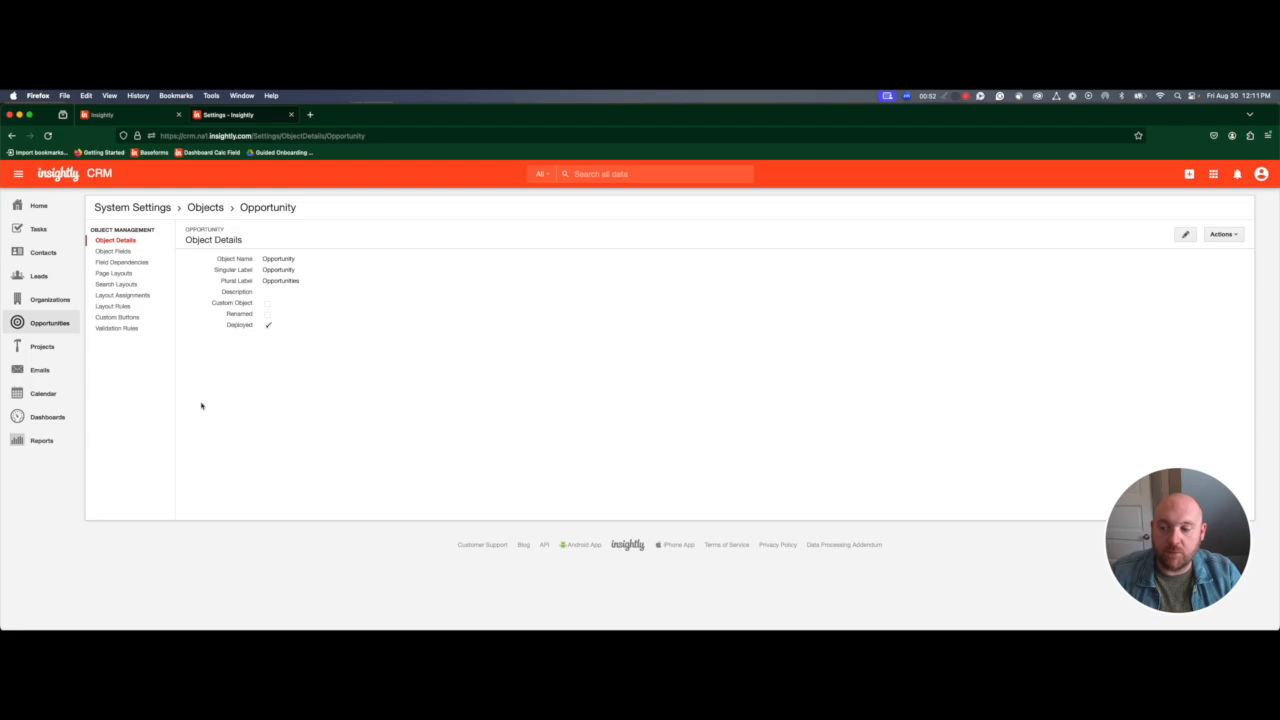
left_click(136, 253)
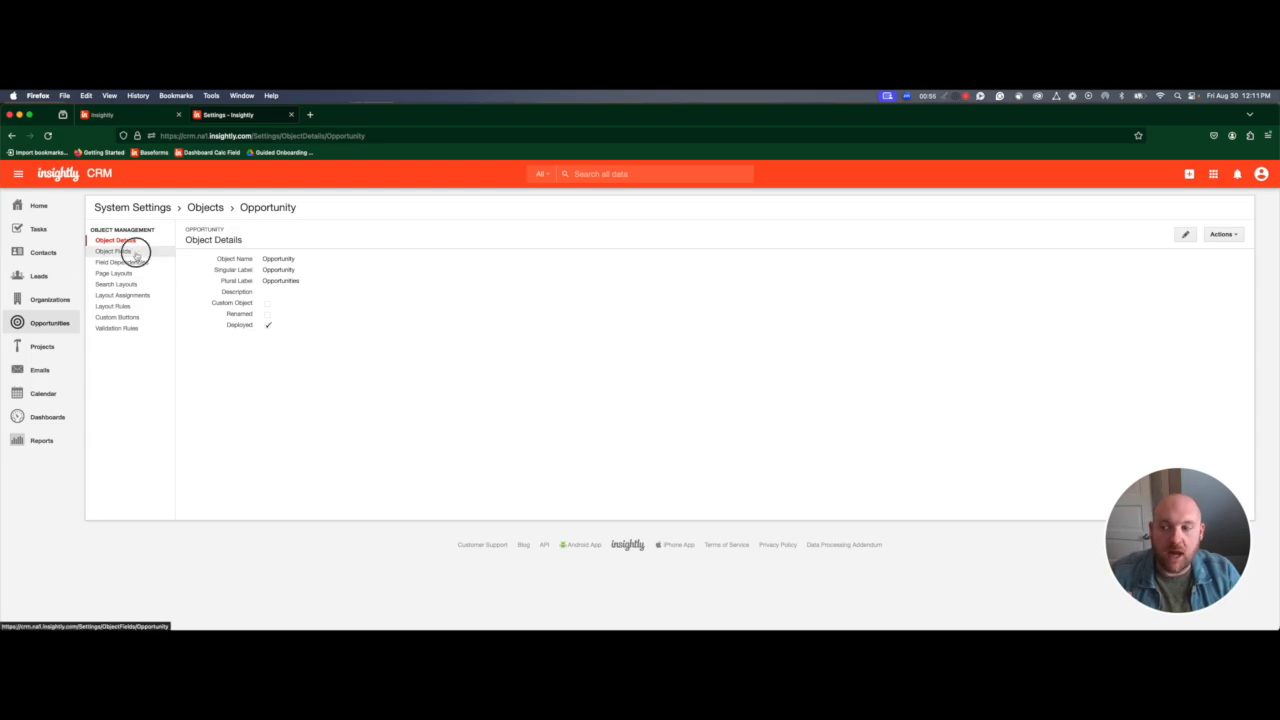
scroll(551, 385, "down", 1)
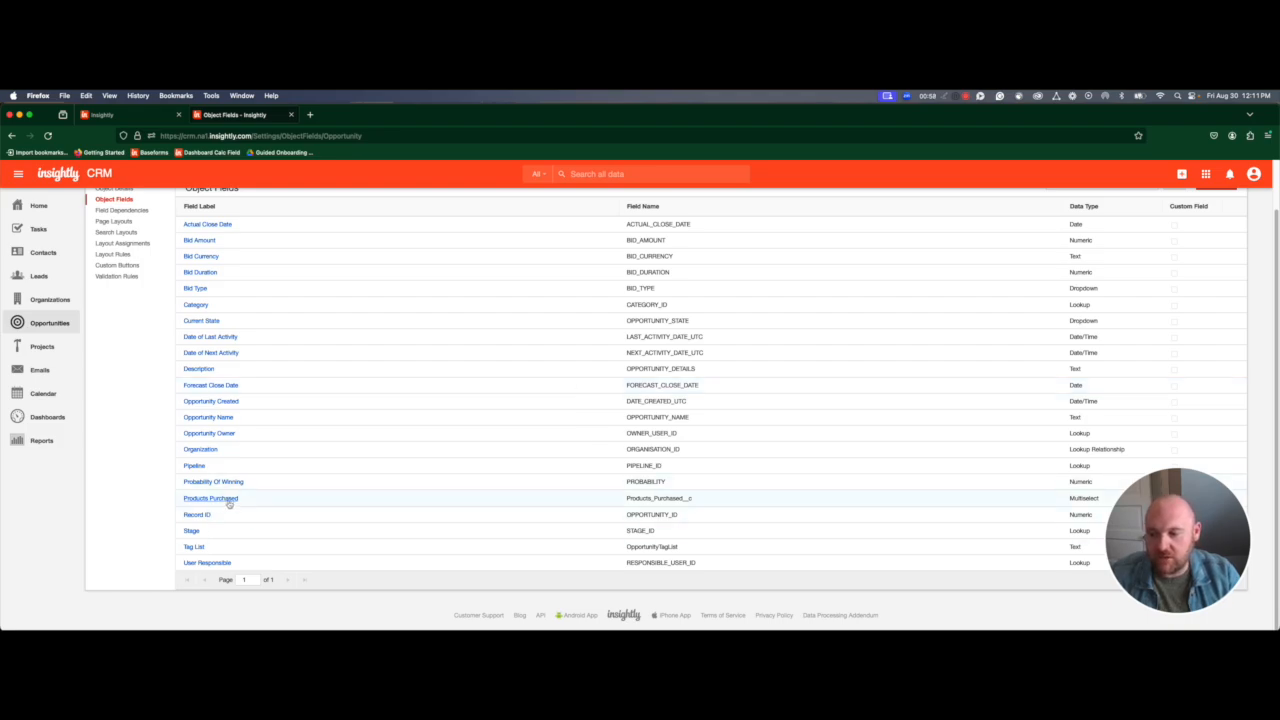
mouse_move(1151, 518)
left_click_drag(1151, 518, 62, 523)
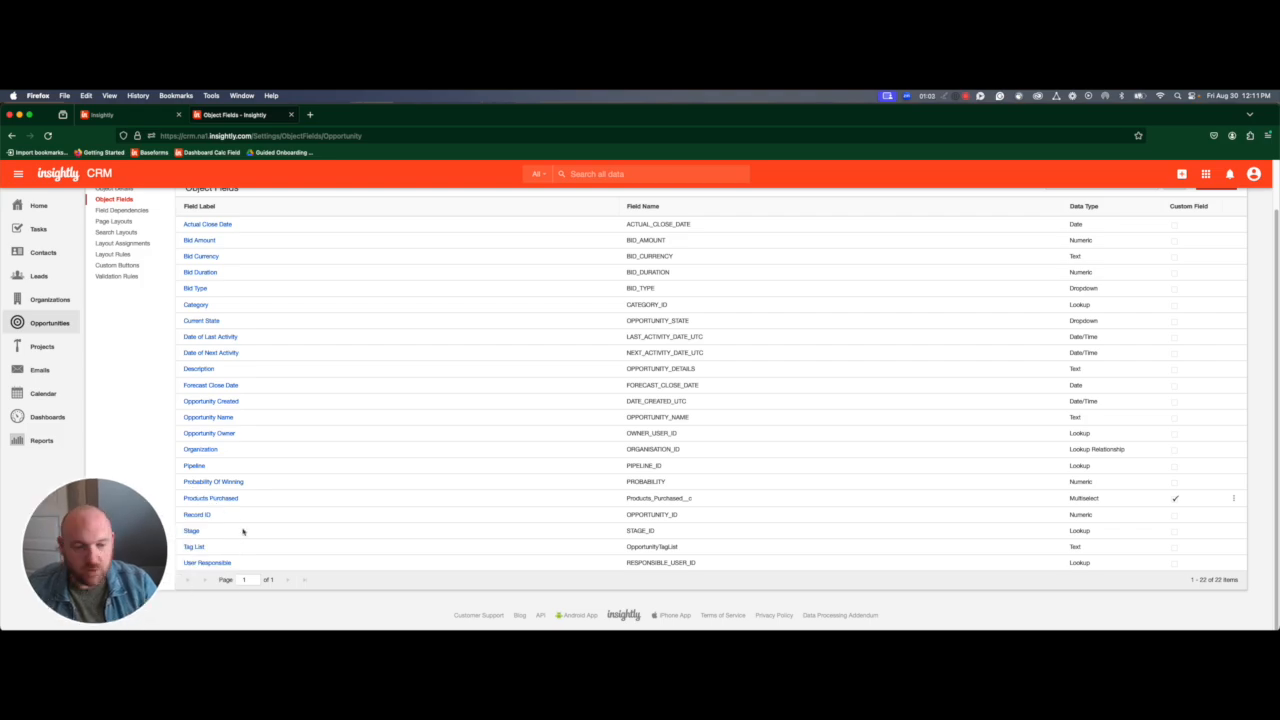
left_click_drag(136, 546, 110, 545)
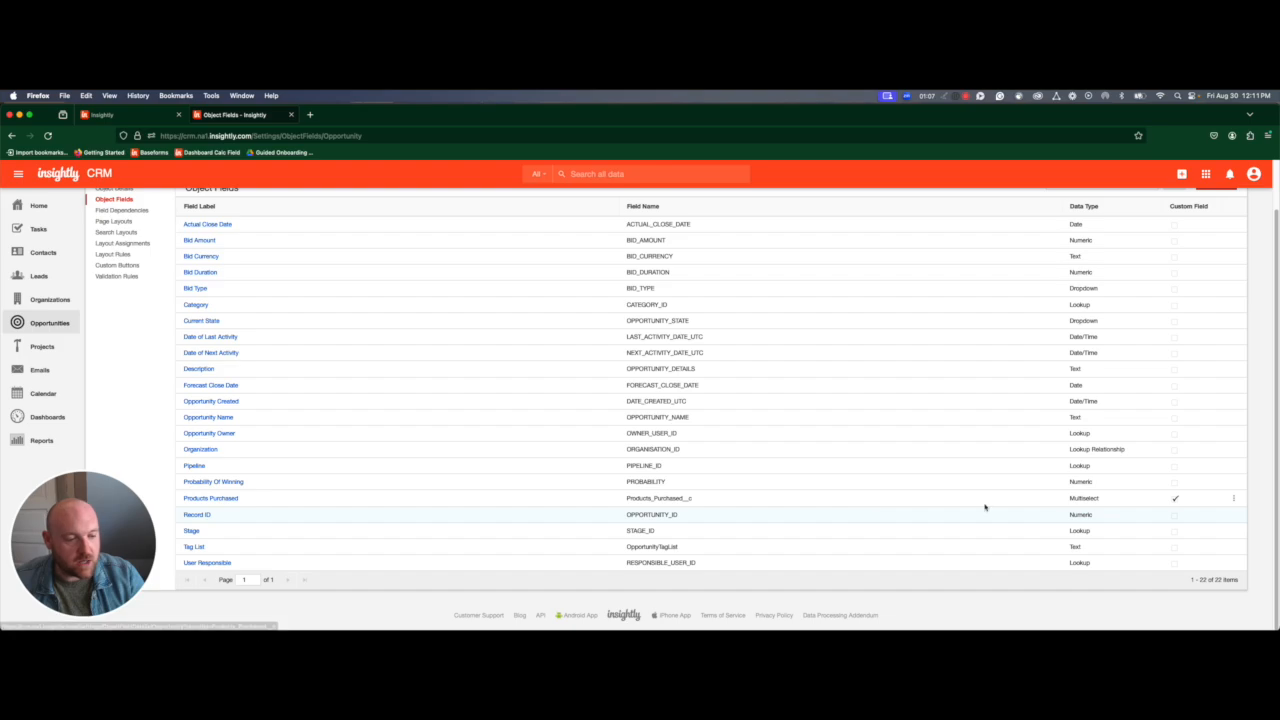
Clone the Products Purchased opportunity field to the Project object and save the new custom field.
left_click(1236, 500)
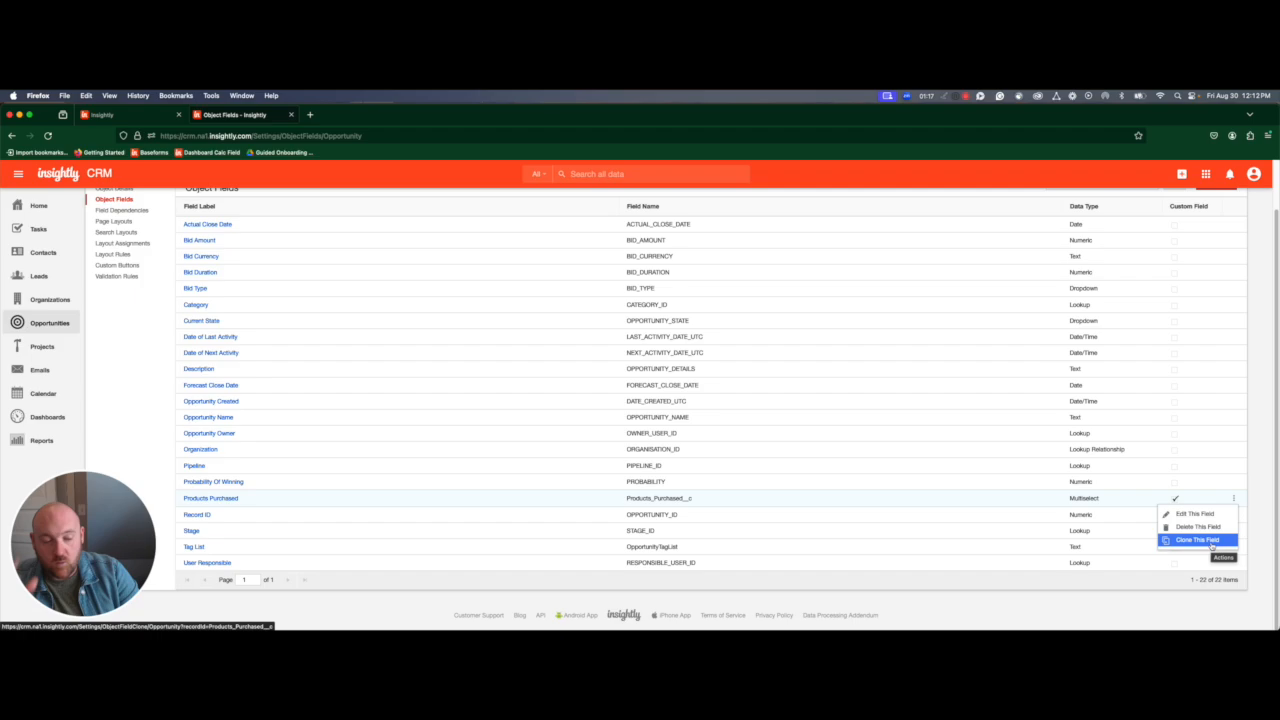
left_click(1205, 540)
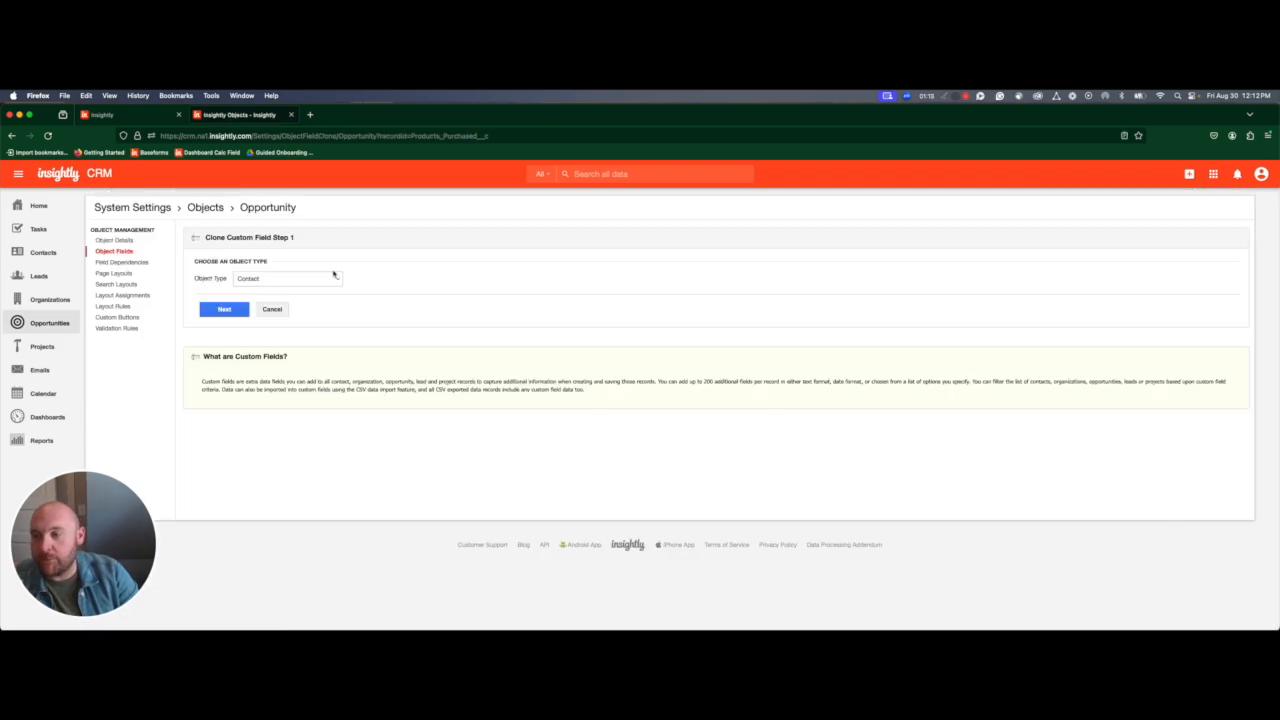
left_click_drag(190, 283, 232, 278)
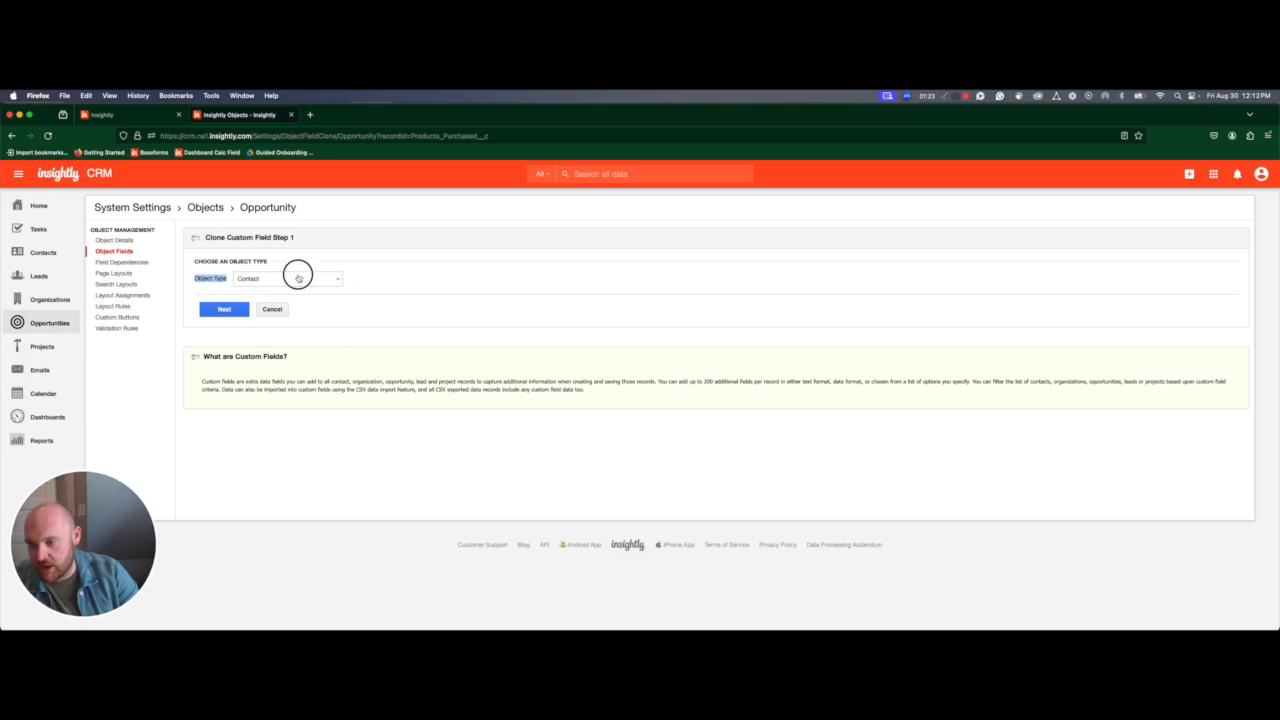
left_click(299, 279)
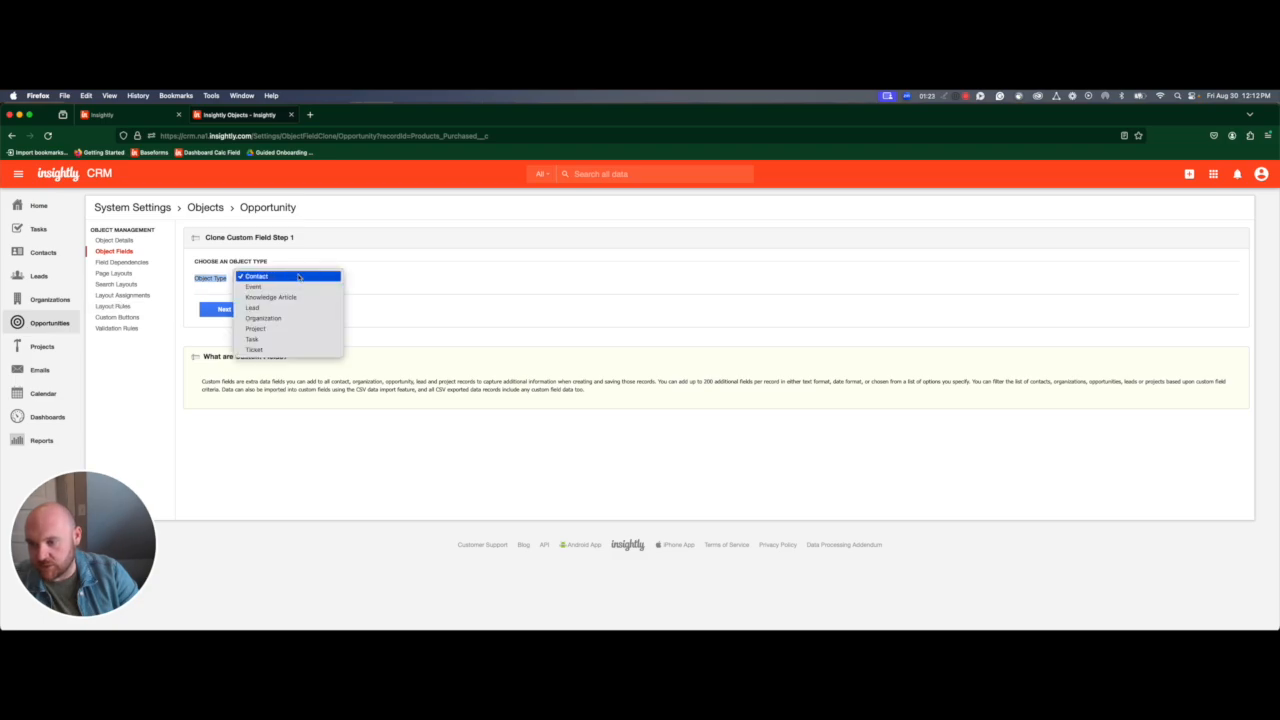
left_click(285, 330)
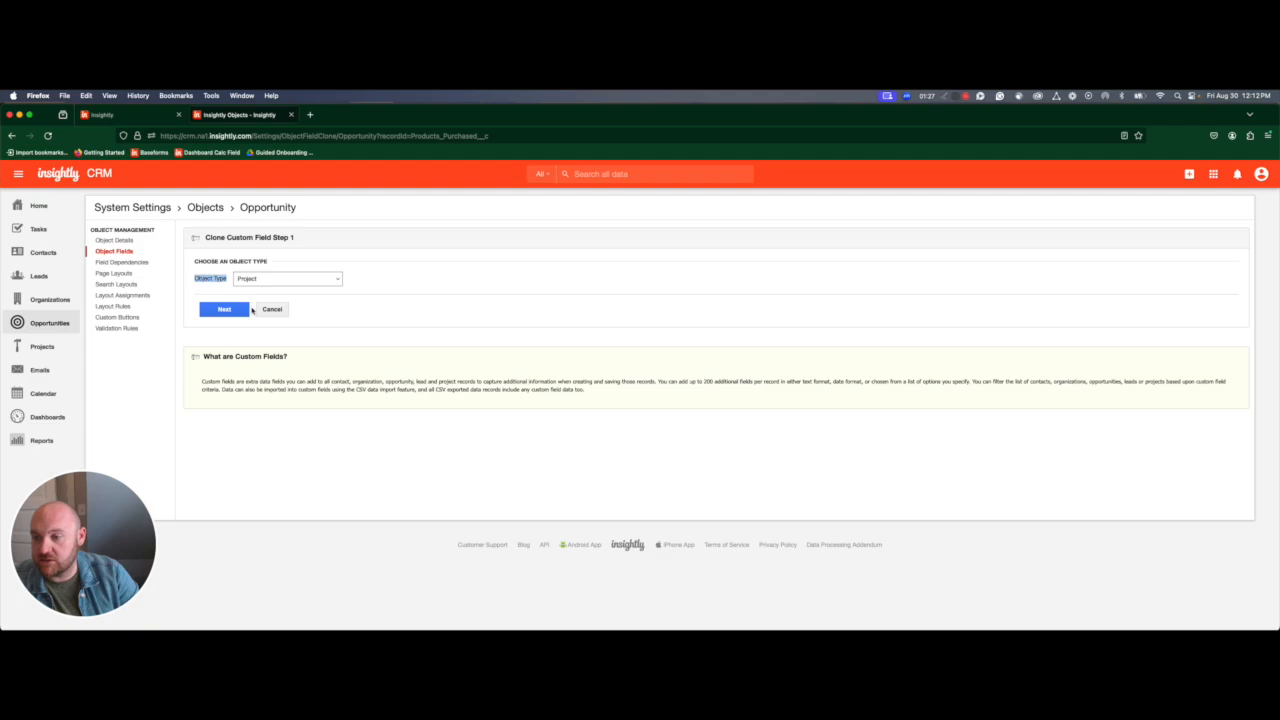
left_click(246, 310)
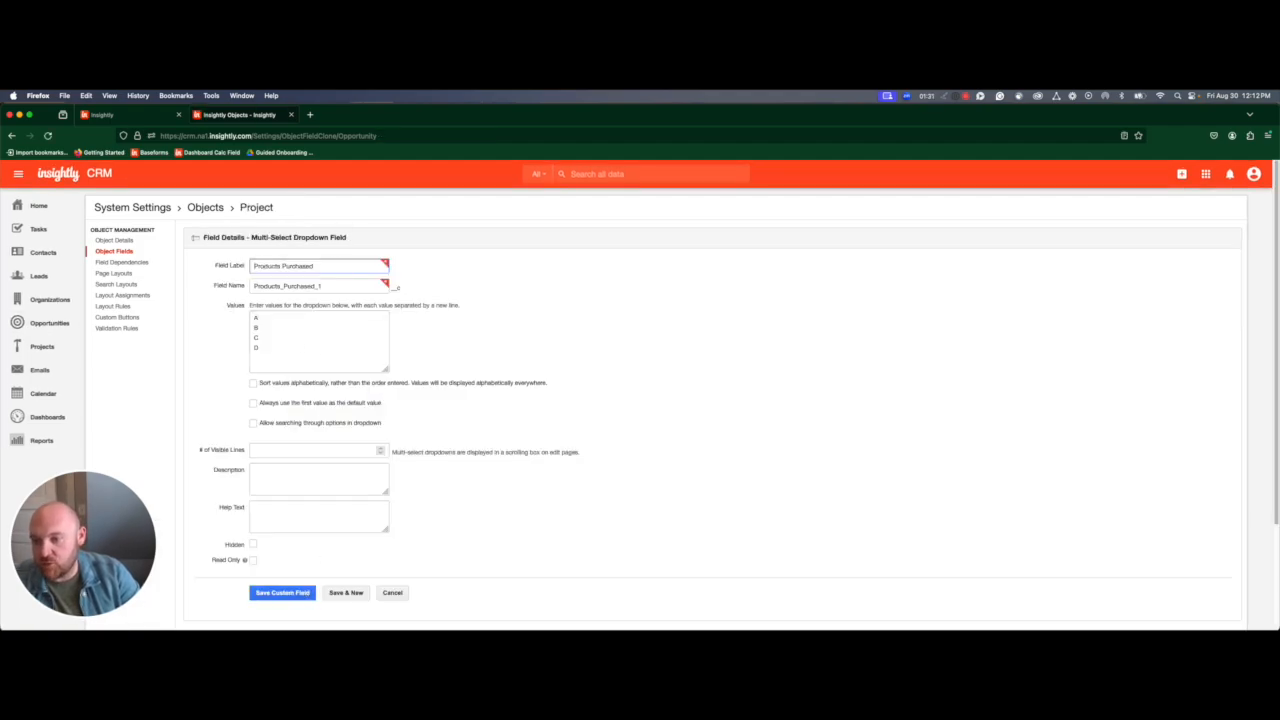
left_click(308, 596)
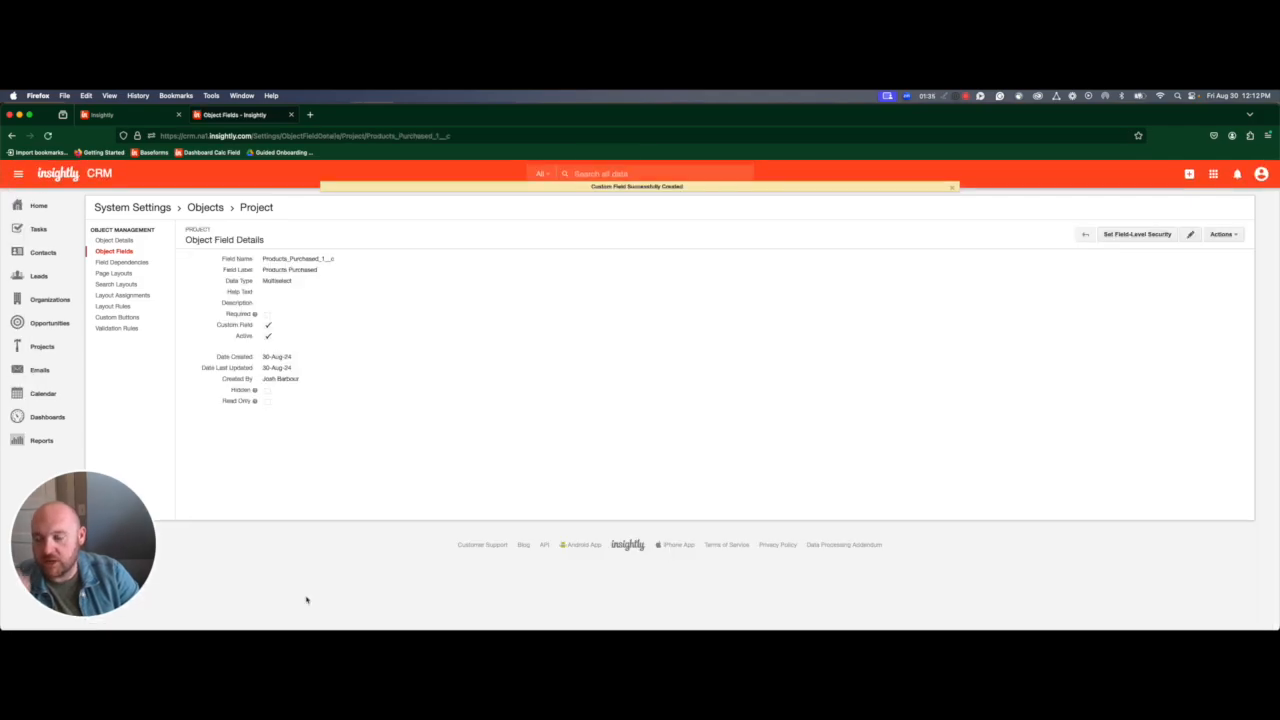
Add the Products Purchased field below Project Name in the Project Layout and save the layout.
left_click(114, 273)
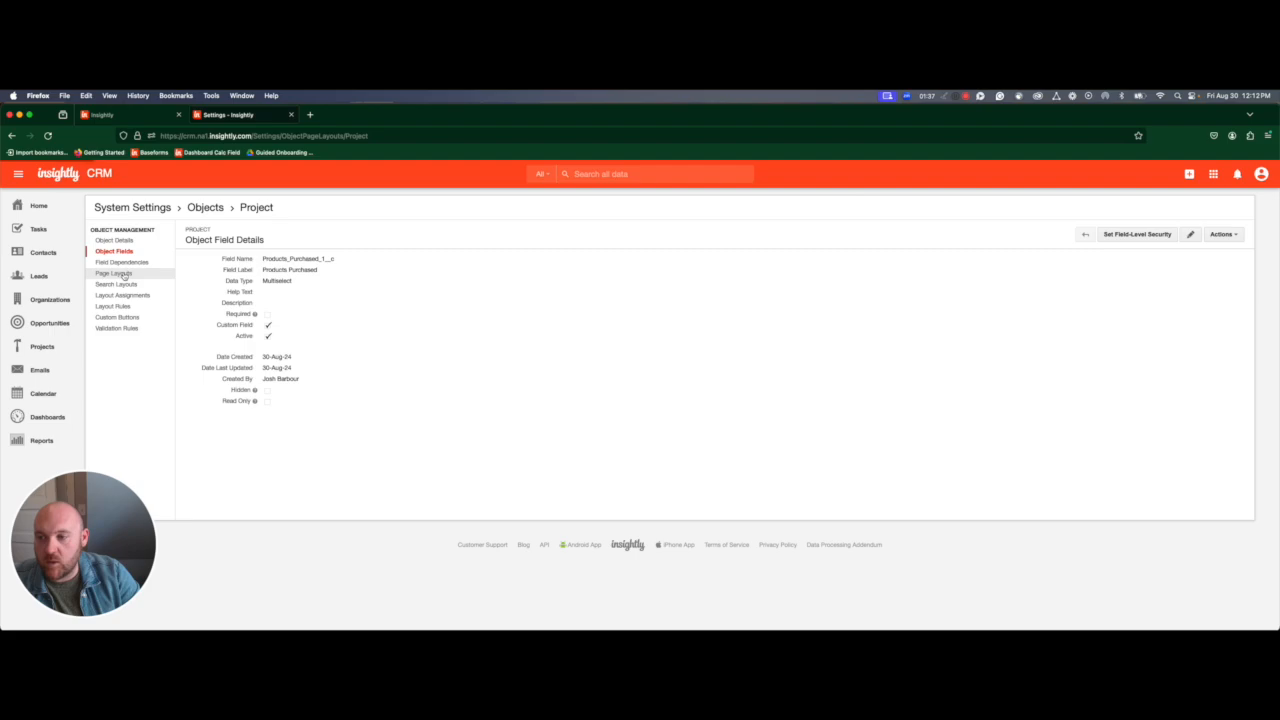
left_click(218, 277)
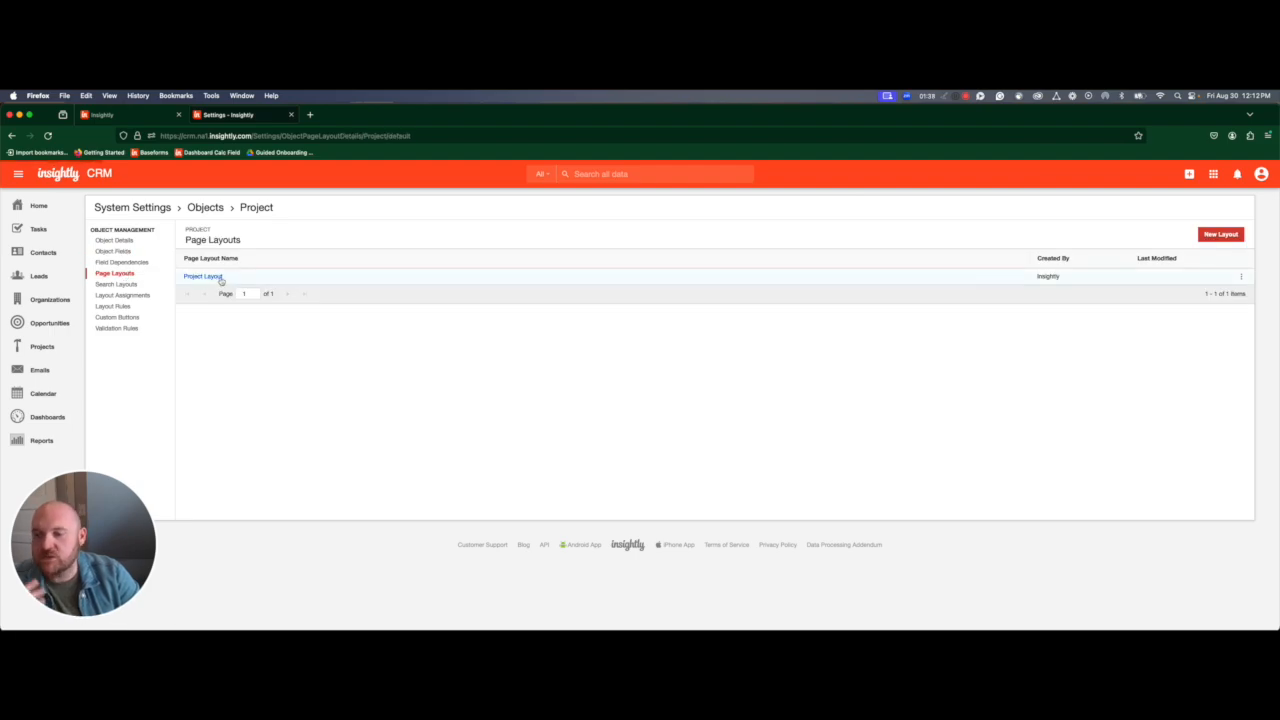
scroll(160, 440, "down", 8)
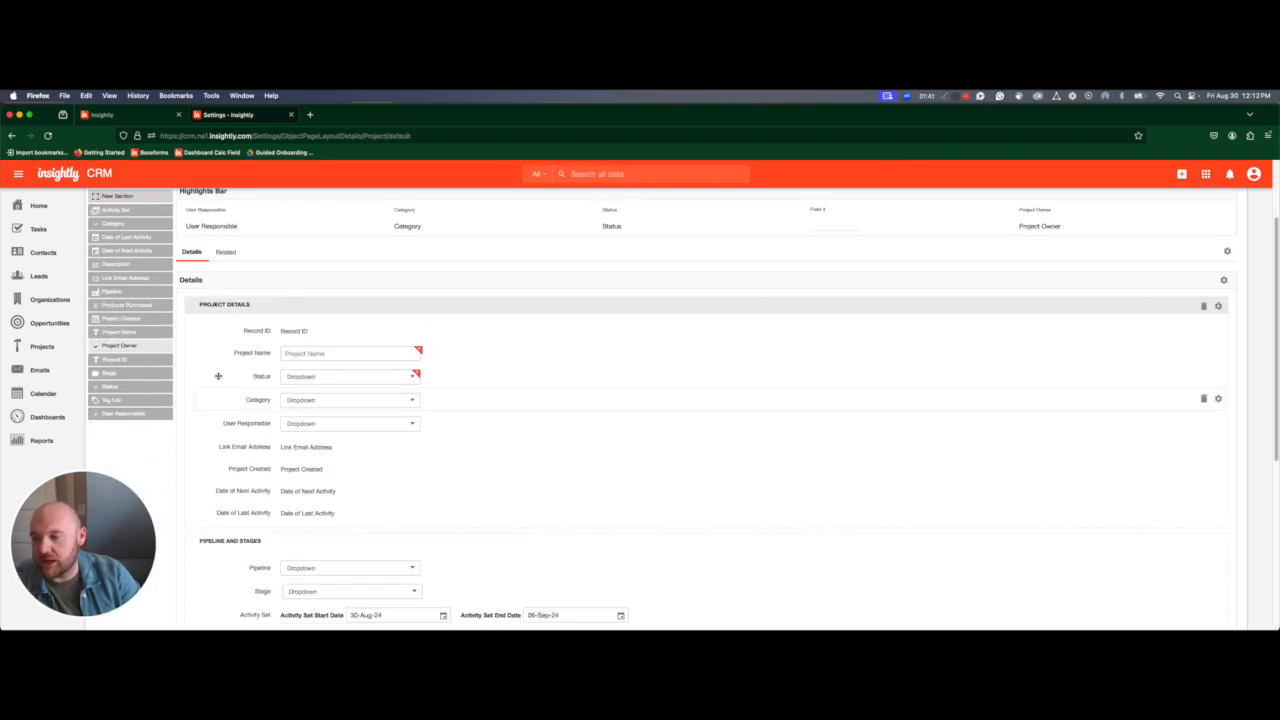
left_click_drag(250, 535, 283, 456)
scroll(297, 331, "up", 8)
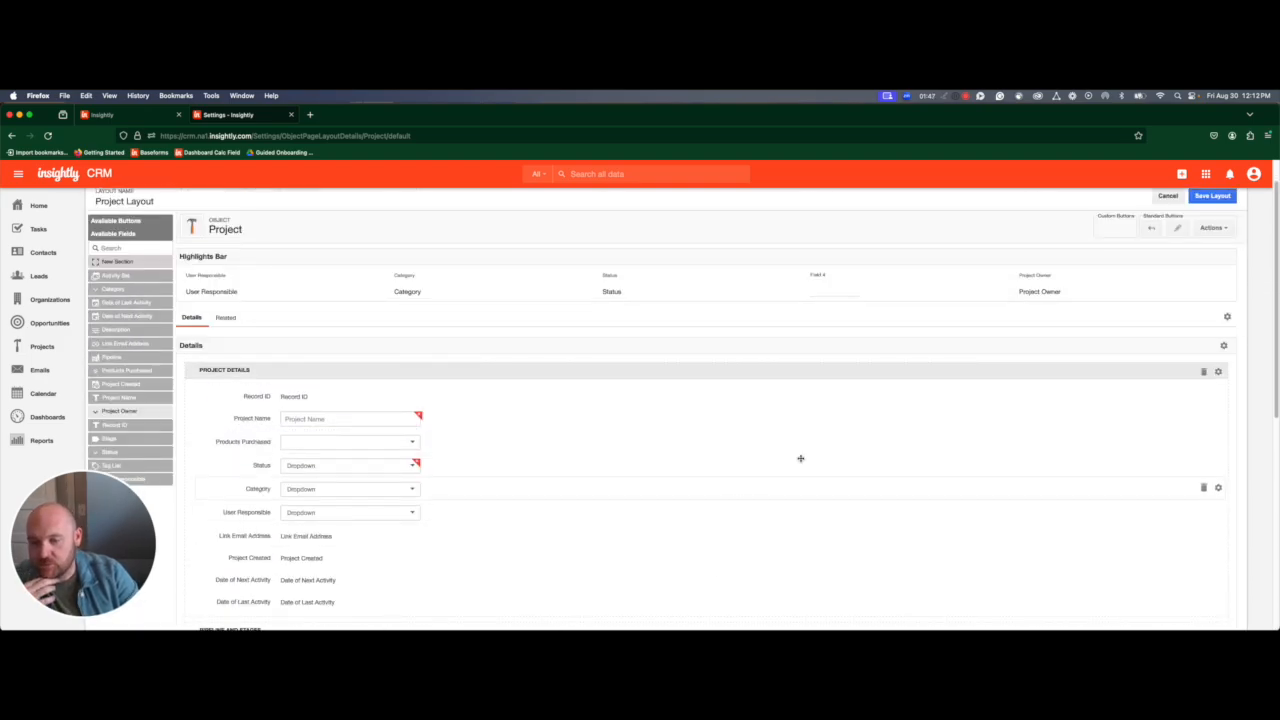
scroll(1000, 350, "up", 2)
left_click(1210, 238)
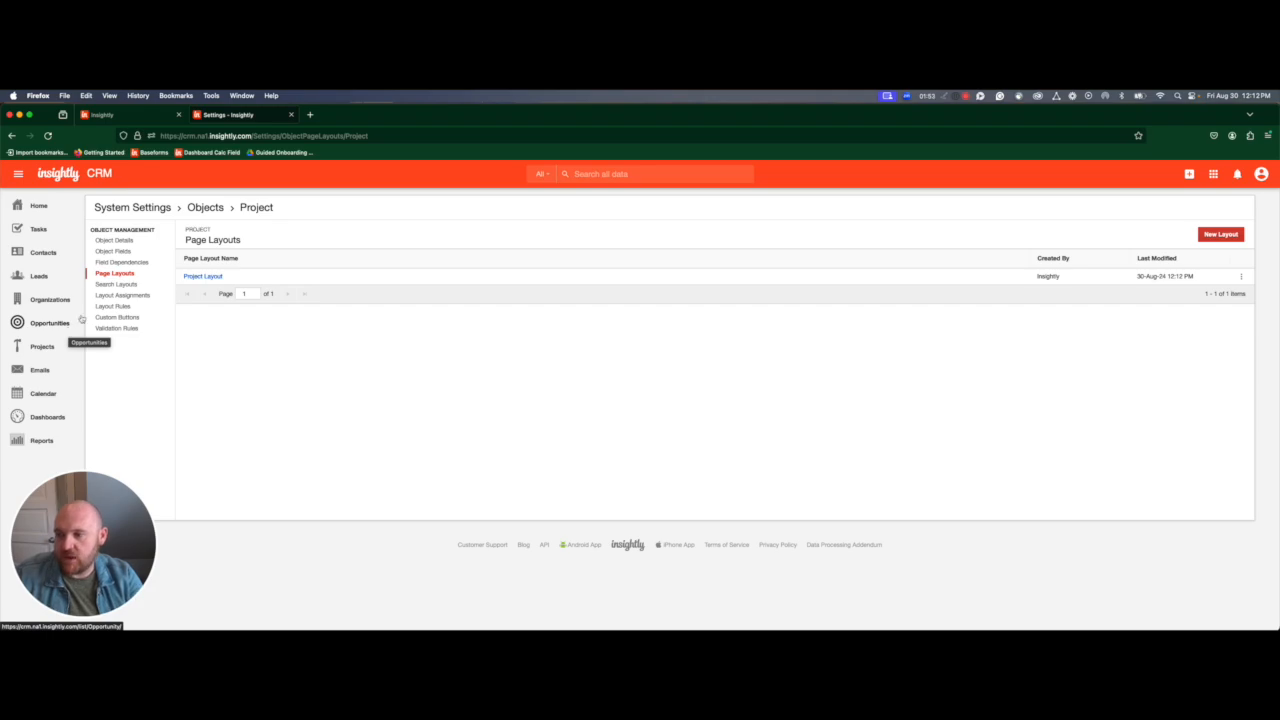
Map the opportunity field Products Purchased to the project field Products Purchased in the Opportunity Conversion settings and save the mapping.
left_click(150, 209)
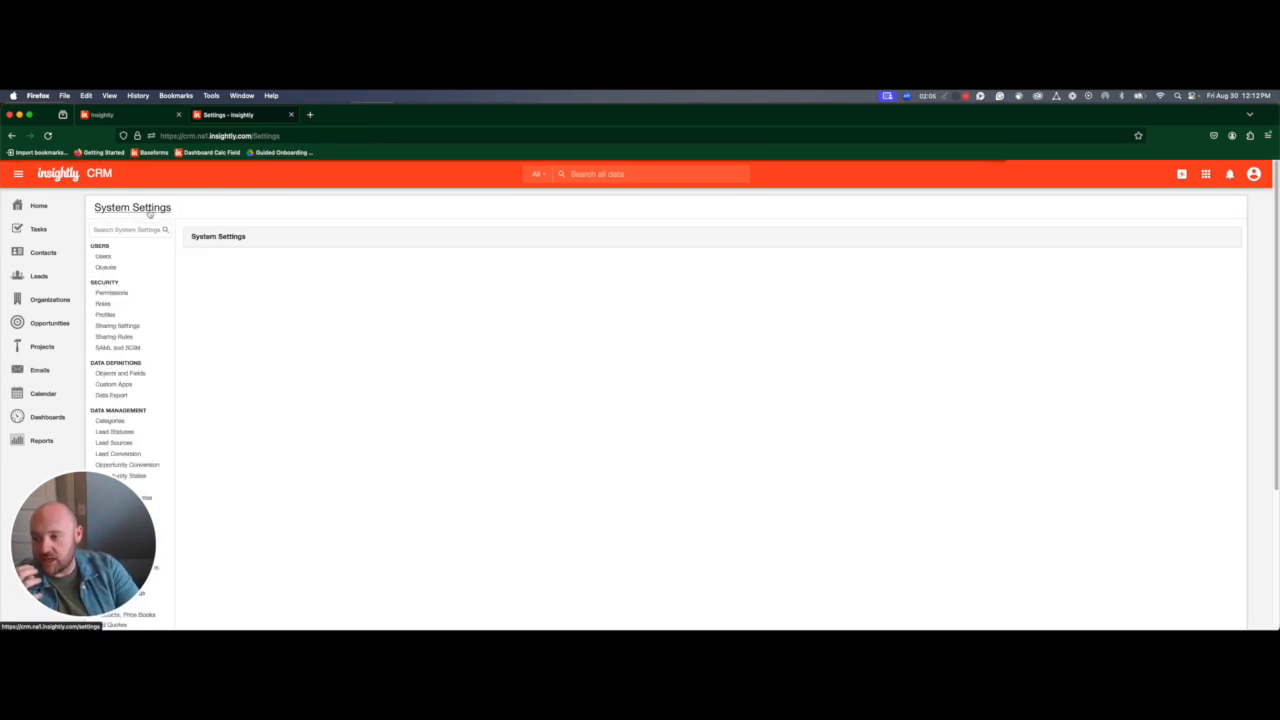
left_click_drag(61, 498, 1151, 512)
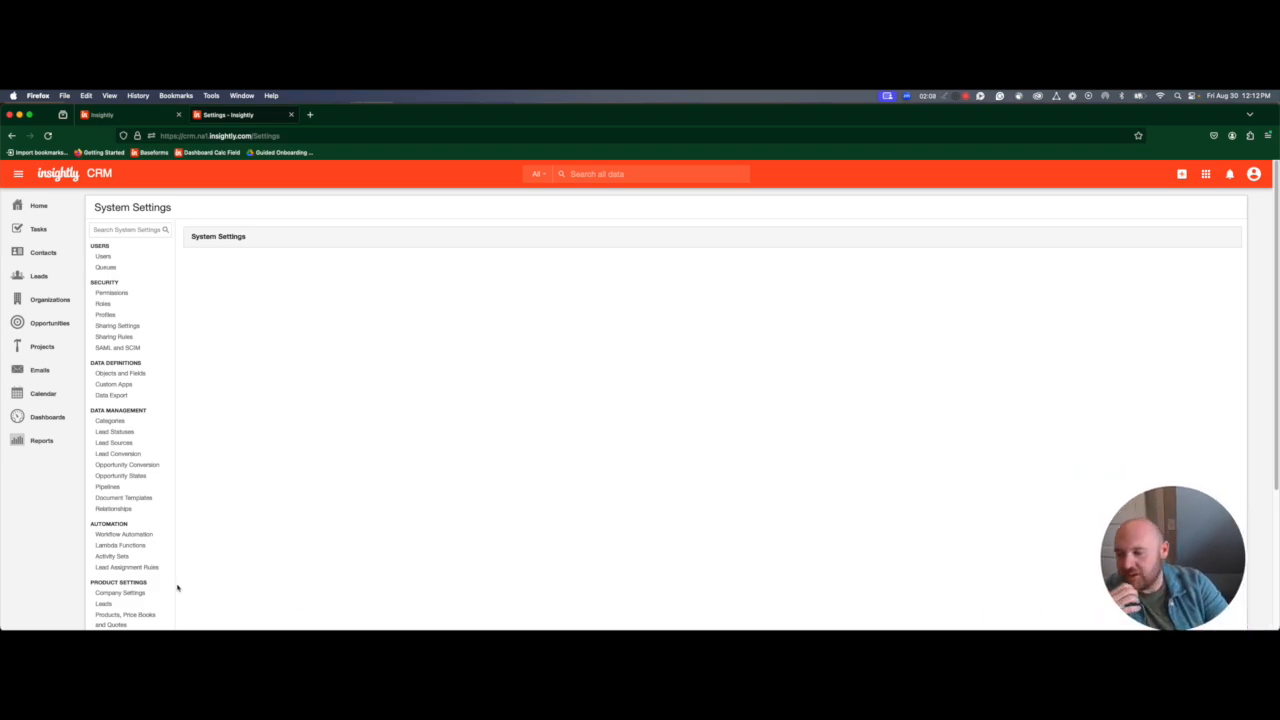
scroll(151, 522, "down", 1)
scroll(151, 520, "down", 4)
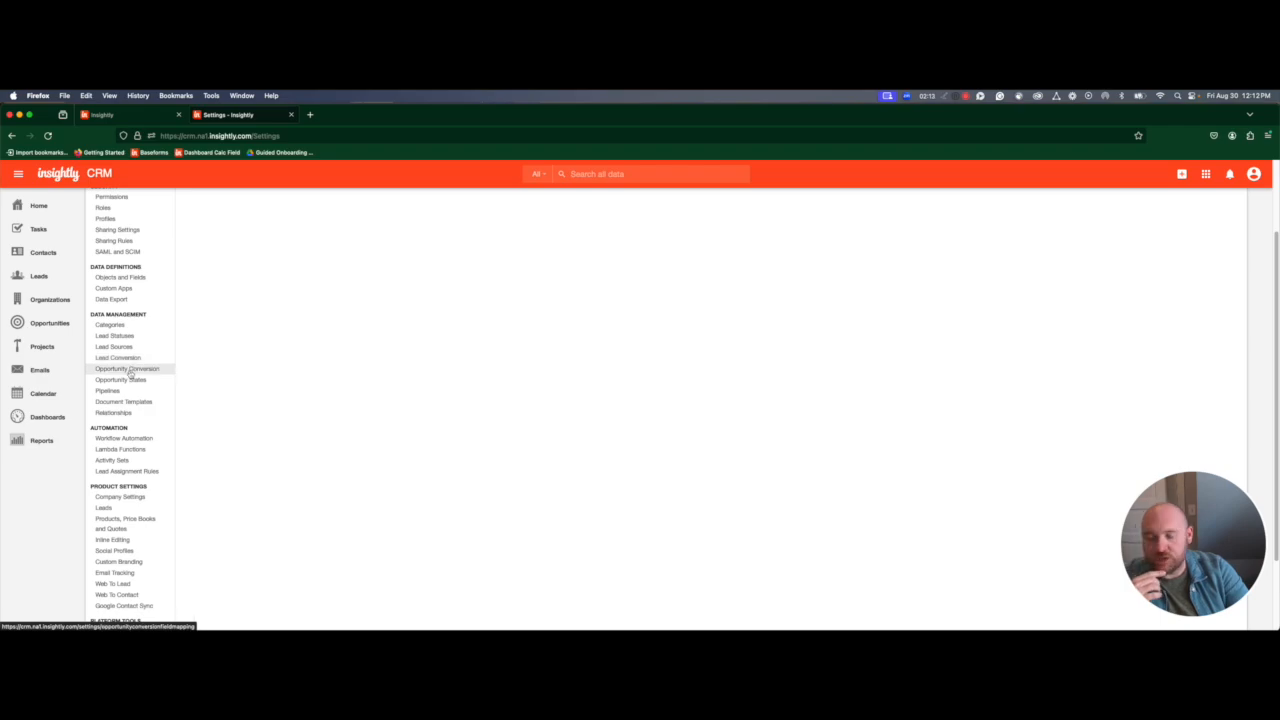
left_click(128, 369)
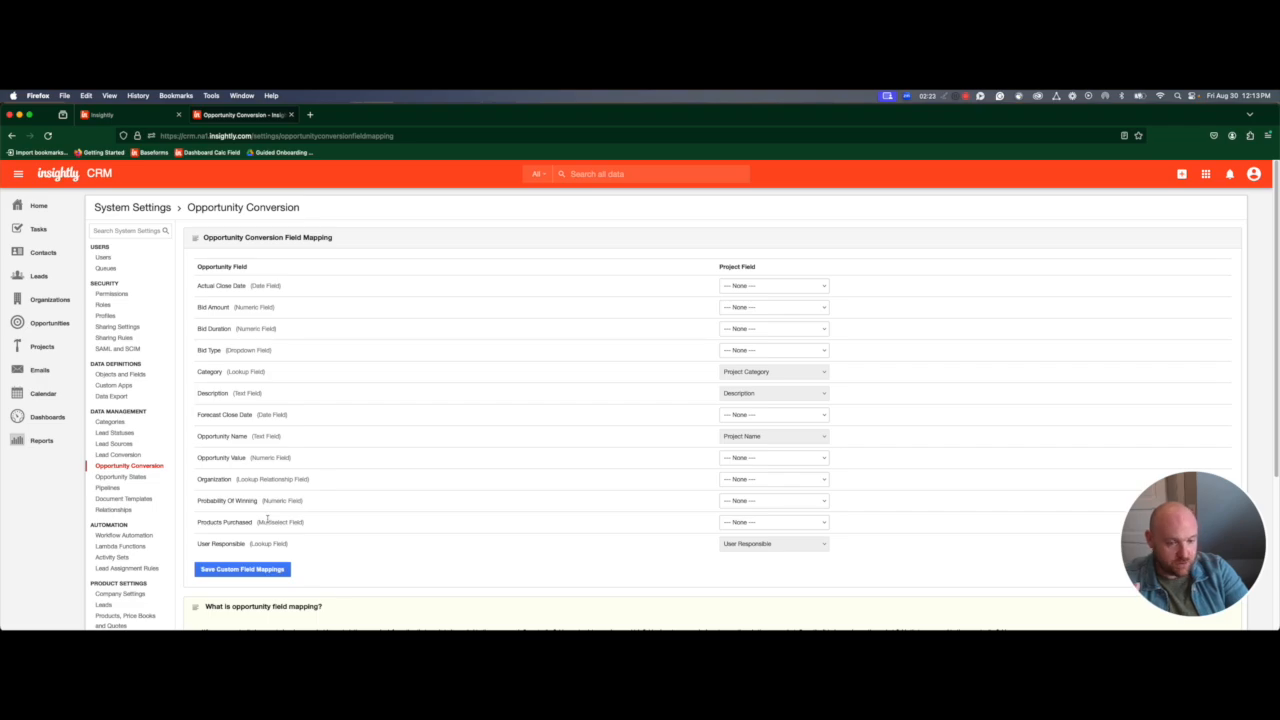
left_click_drag(720, 275, 762, 297)
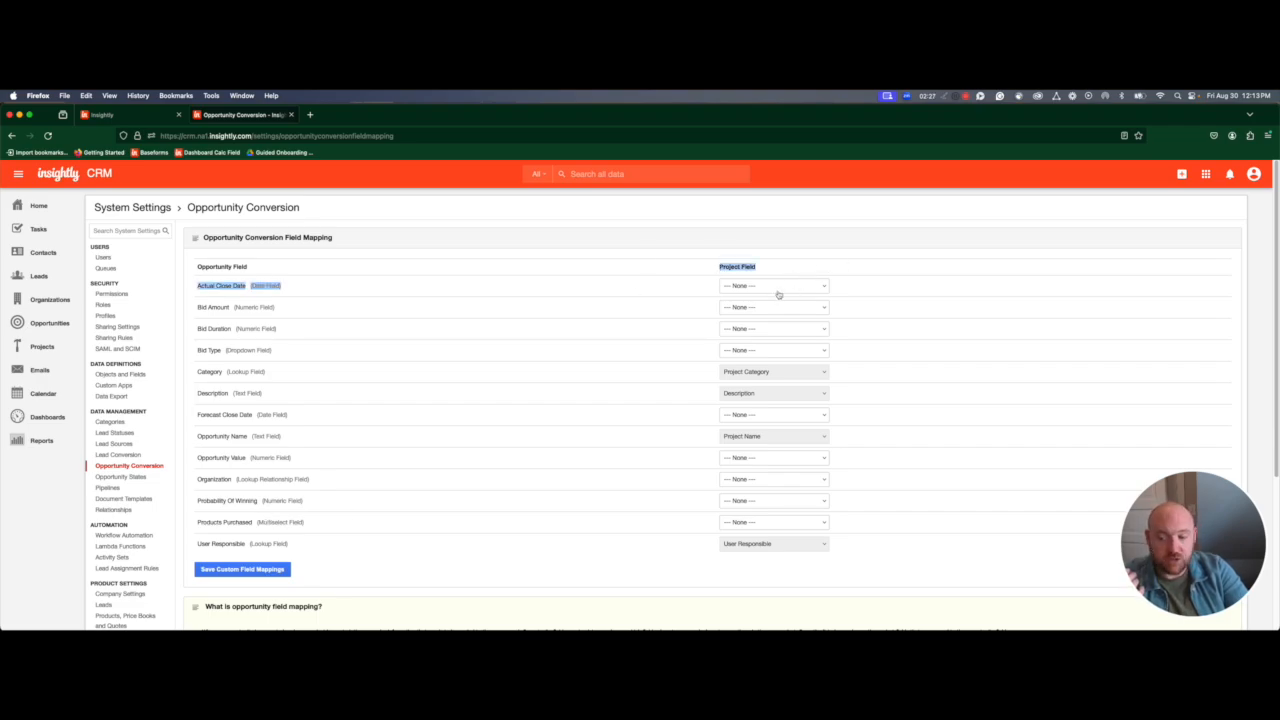
triple_click(218, 523)
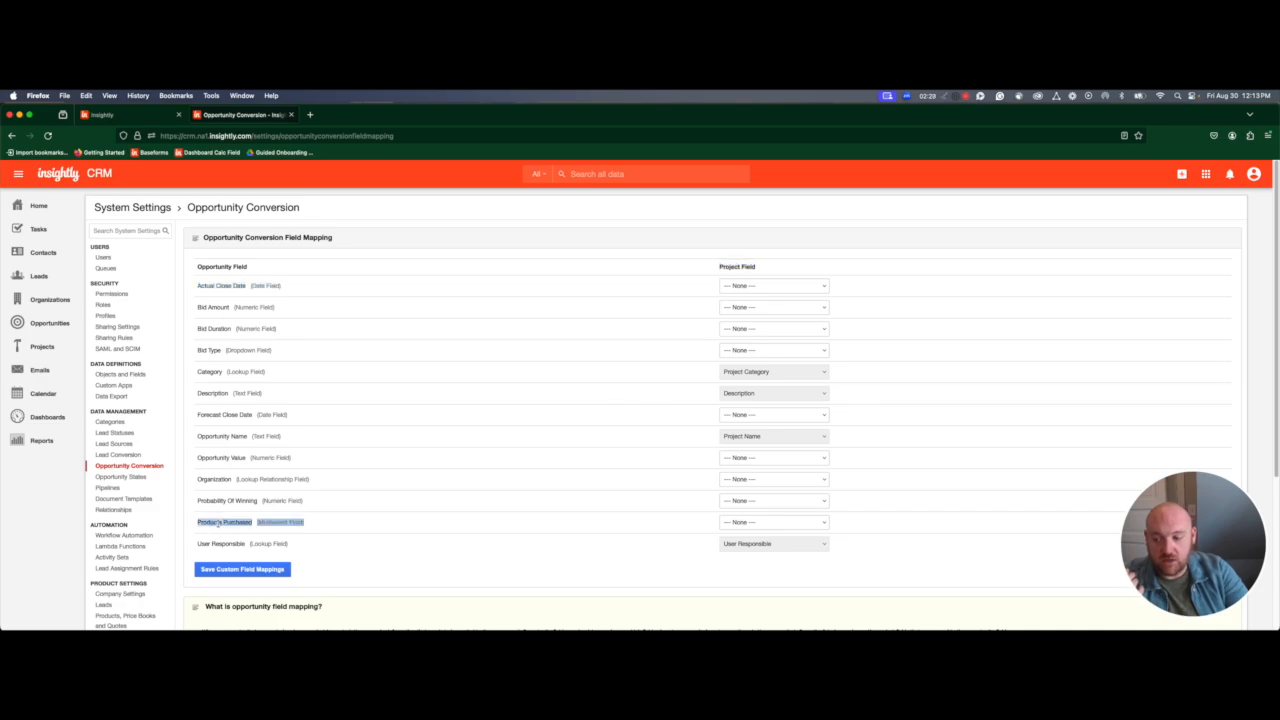
left_click(737, 521)
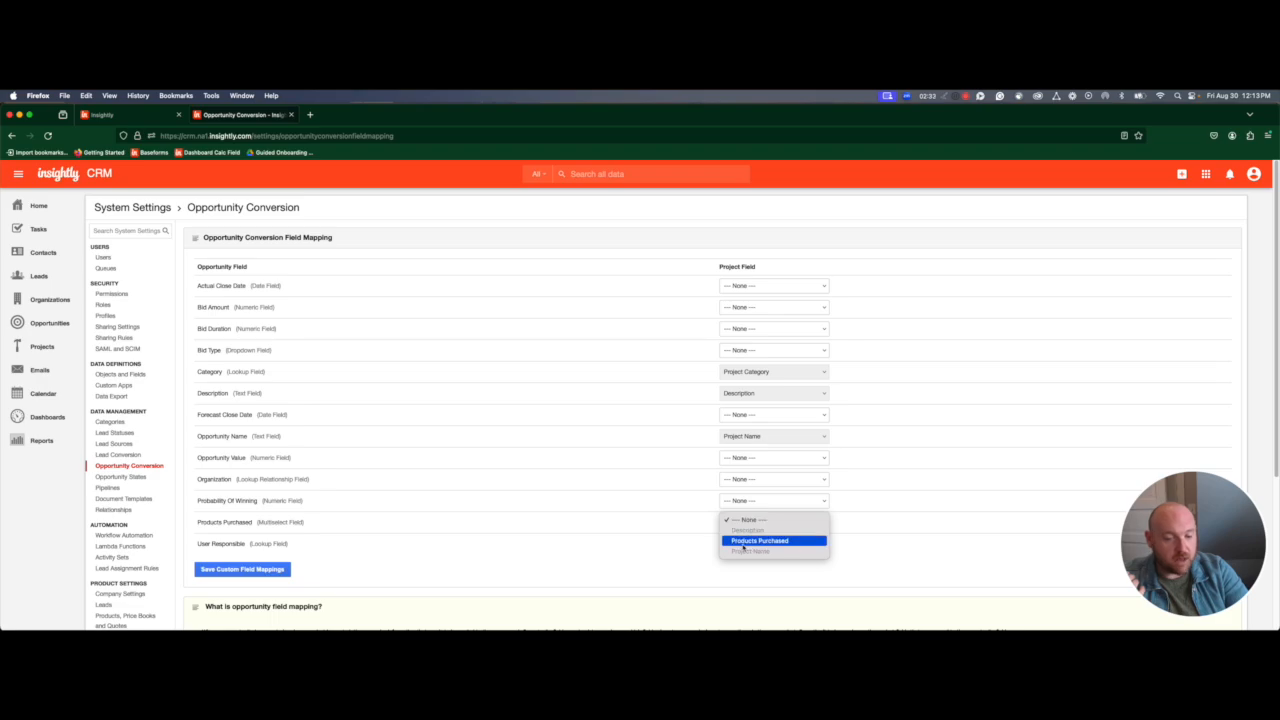
left_click(743, 543)
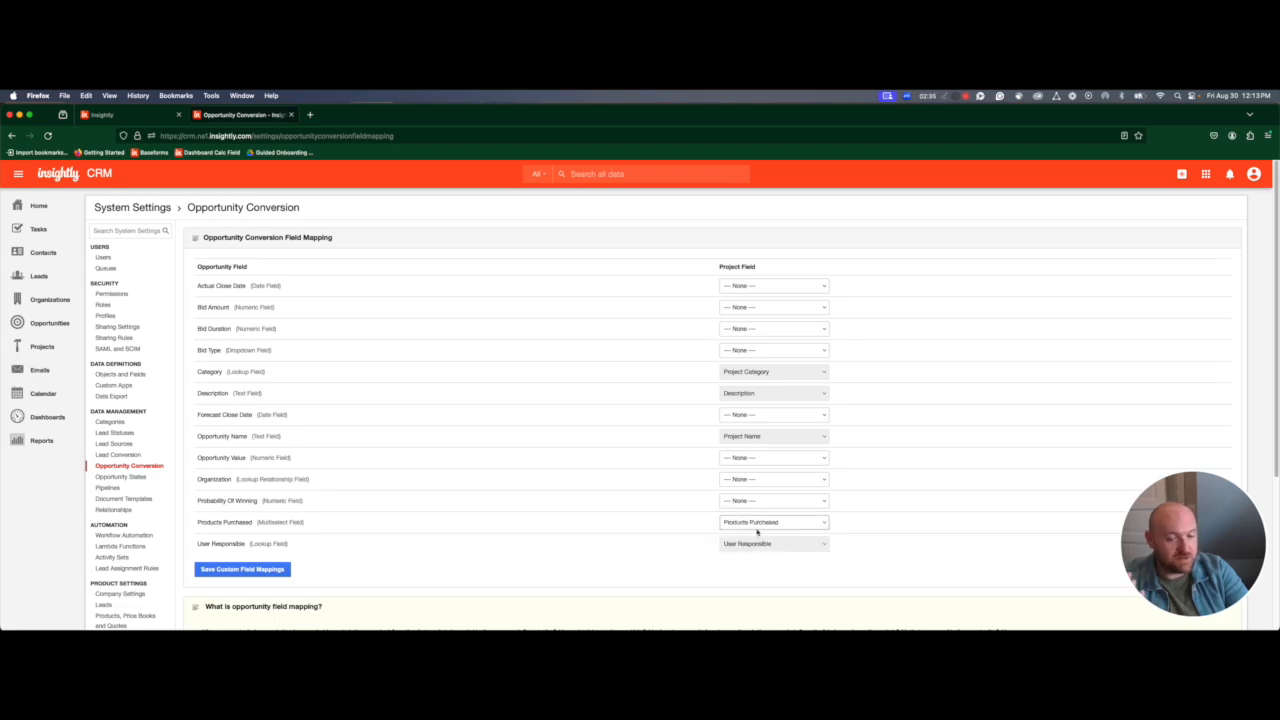
left_click(263, 570)
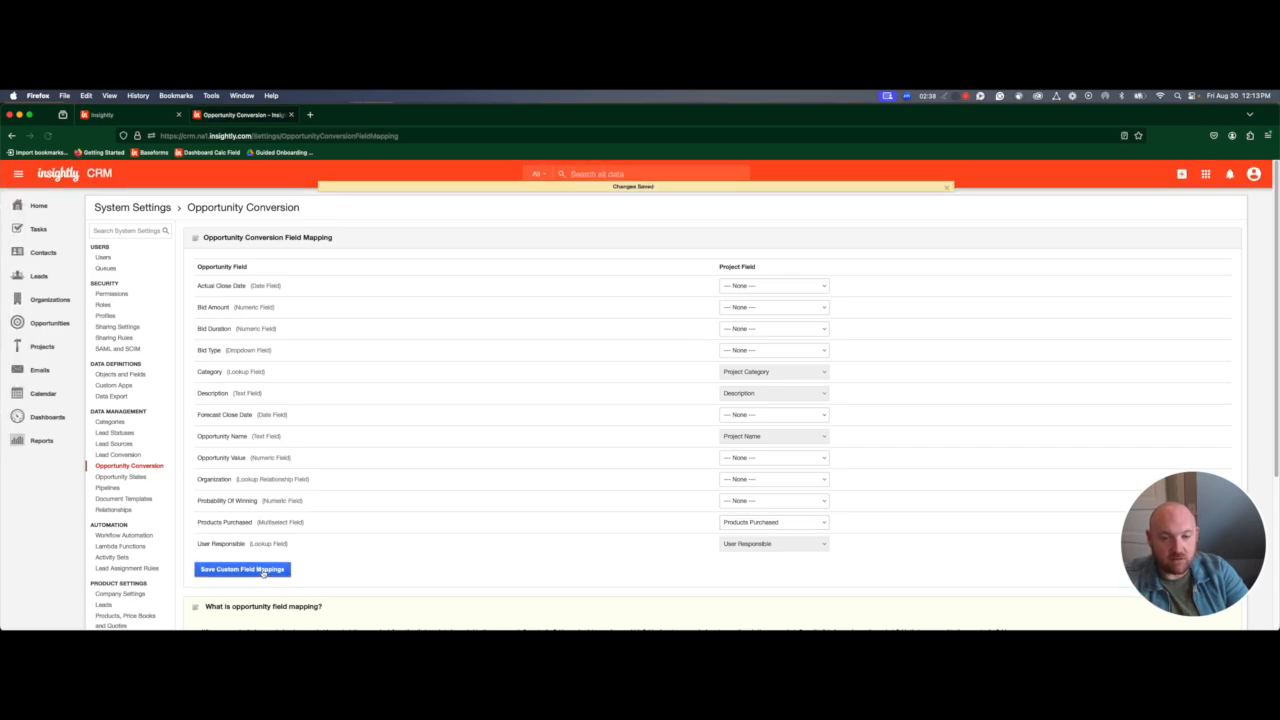
Convert the Whirligig G990 opportunity for Clampett Oil and Gas, Singapore to a project in the Project Pipeline and check its Products Purchased.
left_click(45, 322)
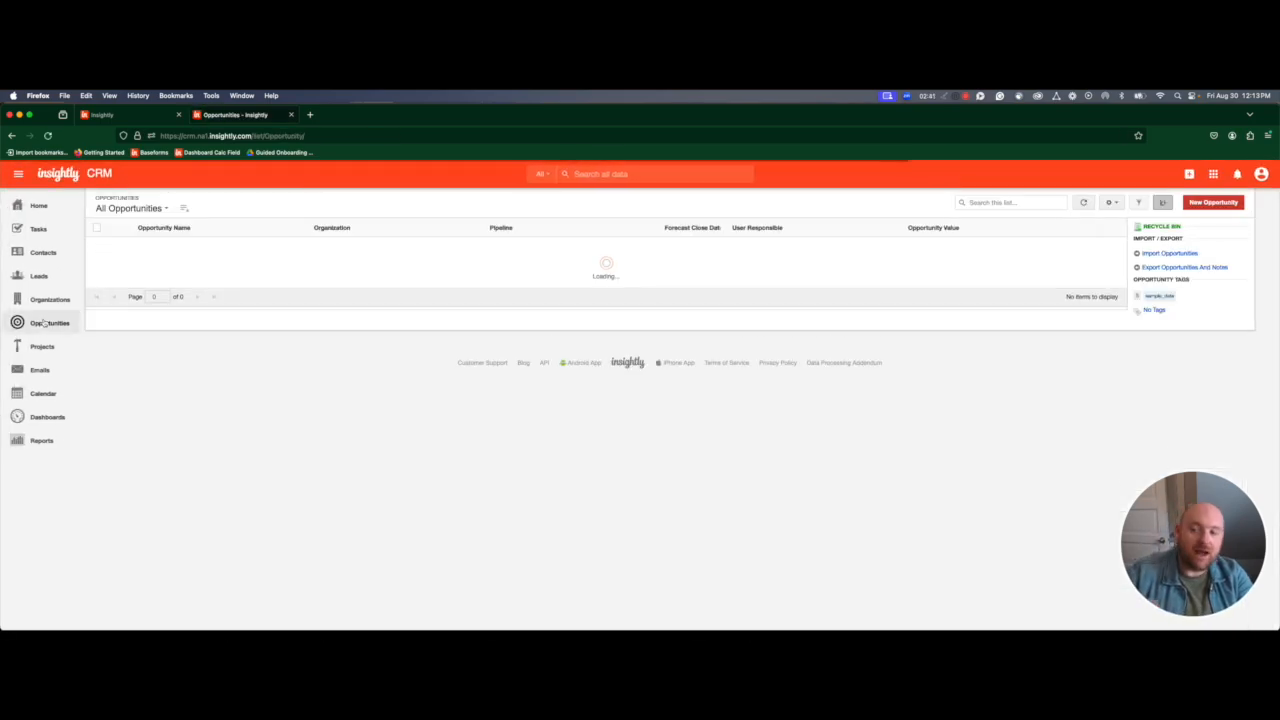
left_click(124, 249)
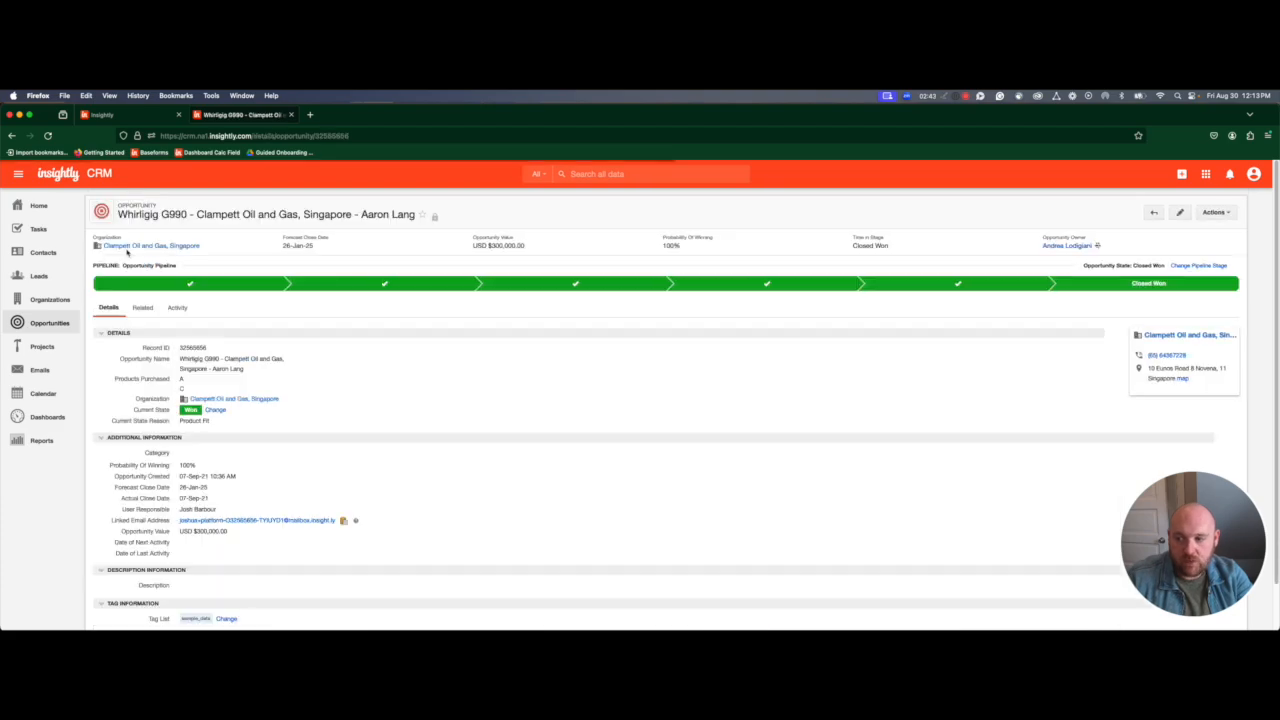
left_click_drag(136, 379, 188, 390)
left_click(300, 364)
left_click(1214, 212)
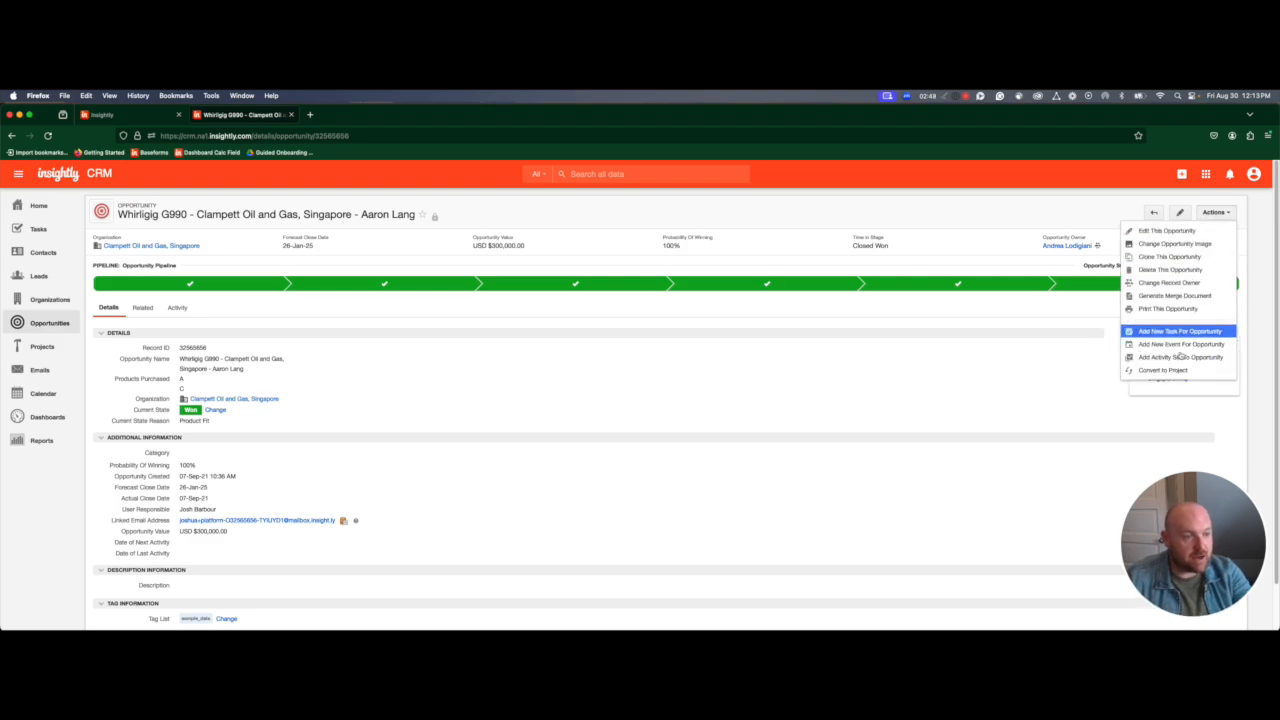
left_click(1170, 373)
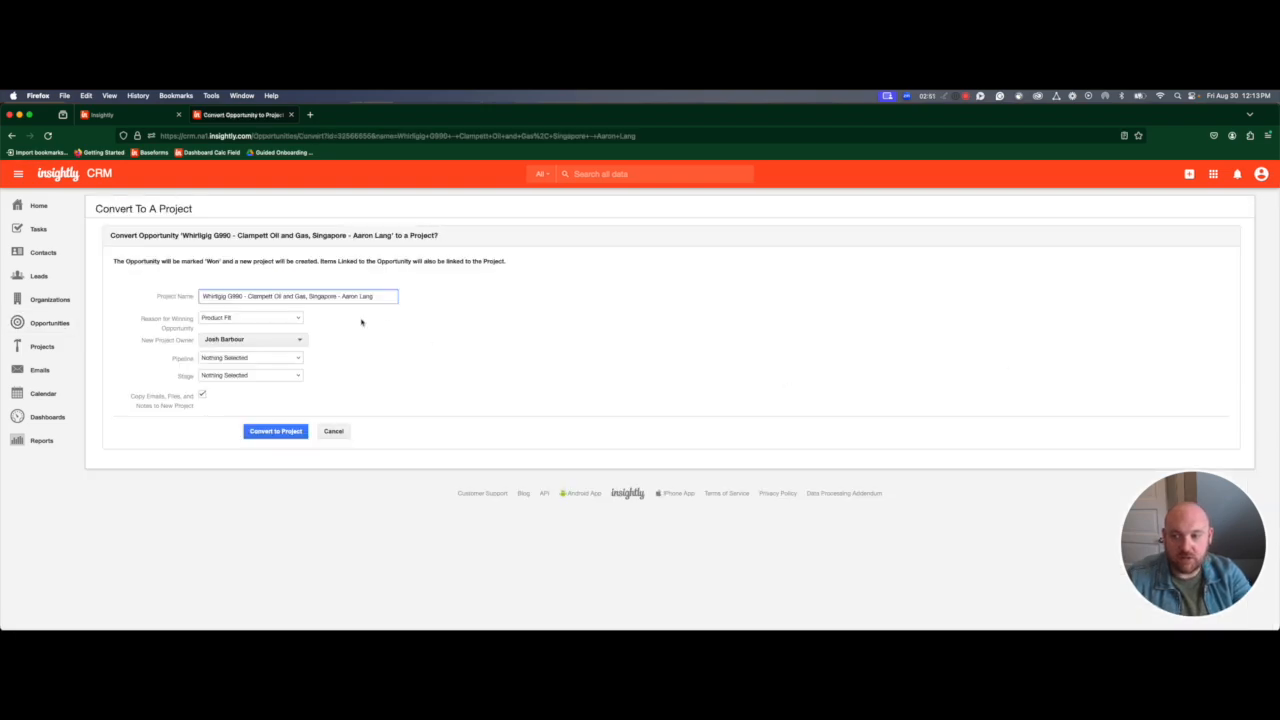
left_click(294, 360)
key("Return")
left_click(287, 436)
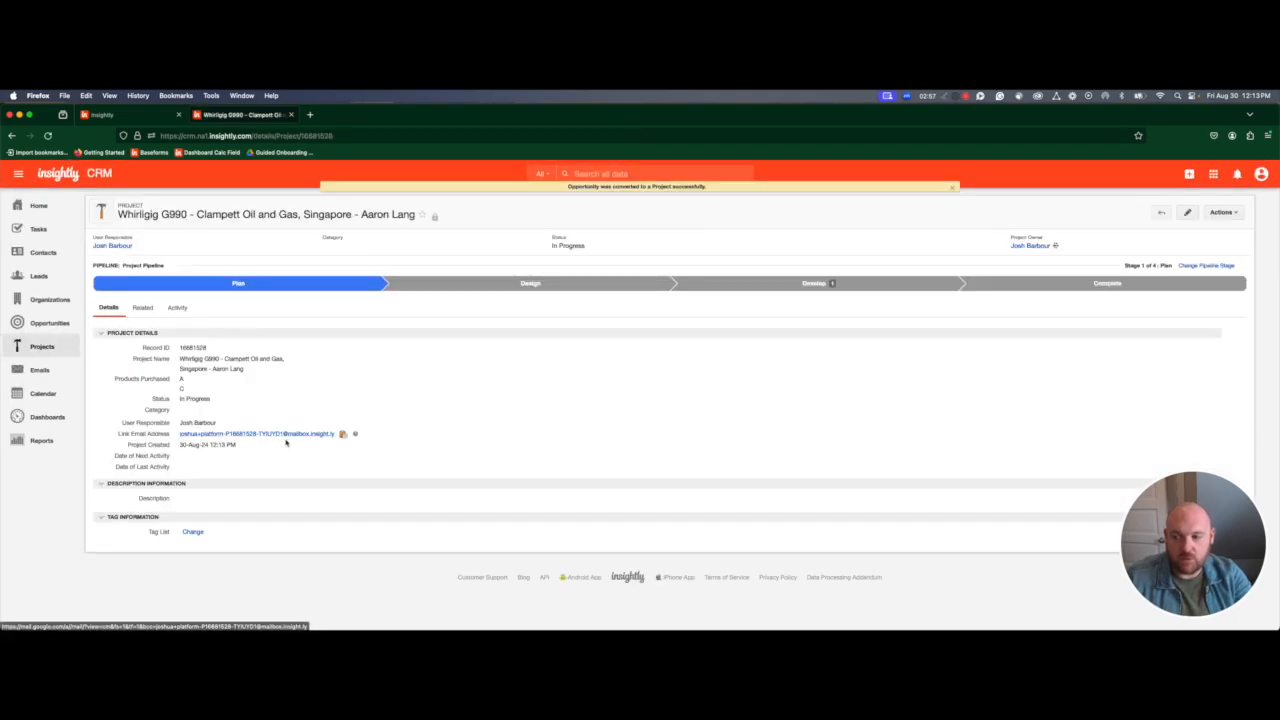
left_click_drag(147, 378, 182, 389)
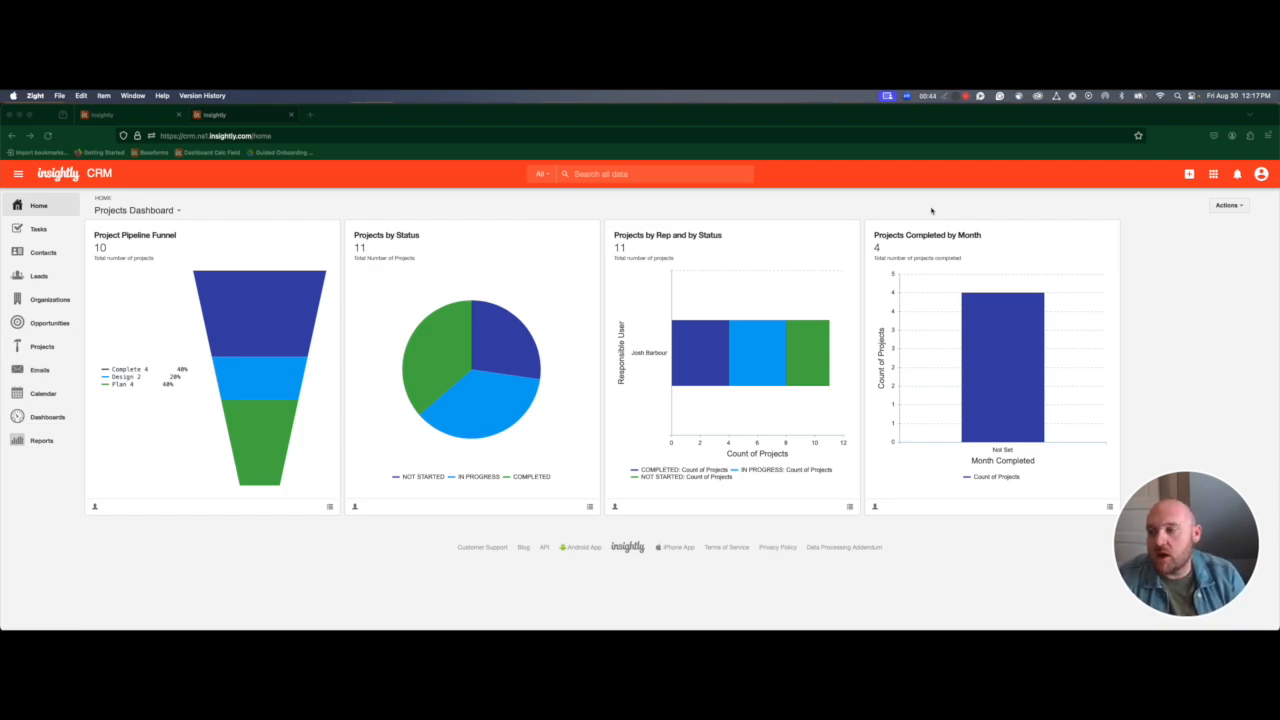
Open the Opportunity Report from the standard opportunity reports to view its setup, and close it without saving.
left_click(17, 441)
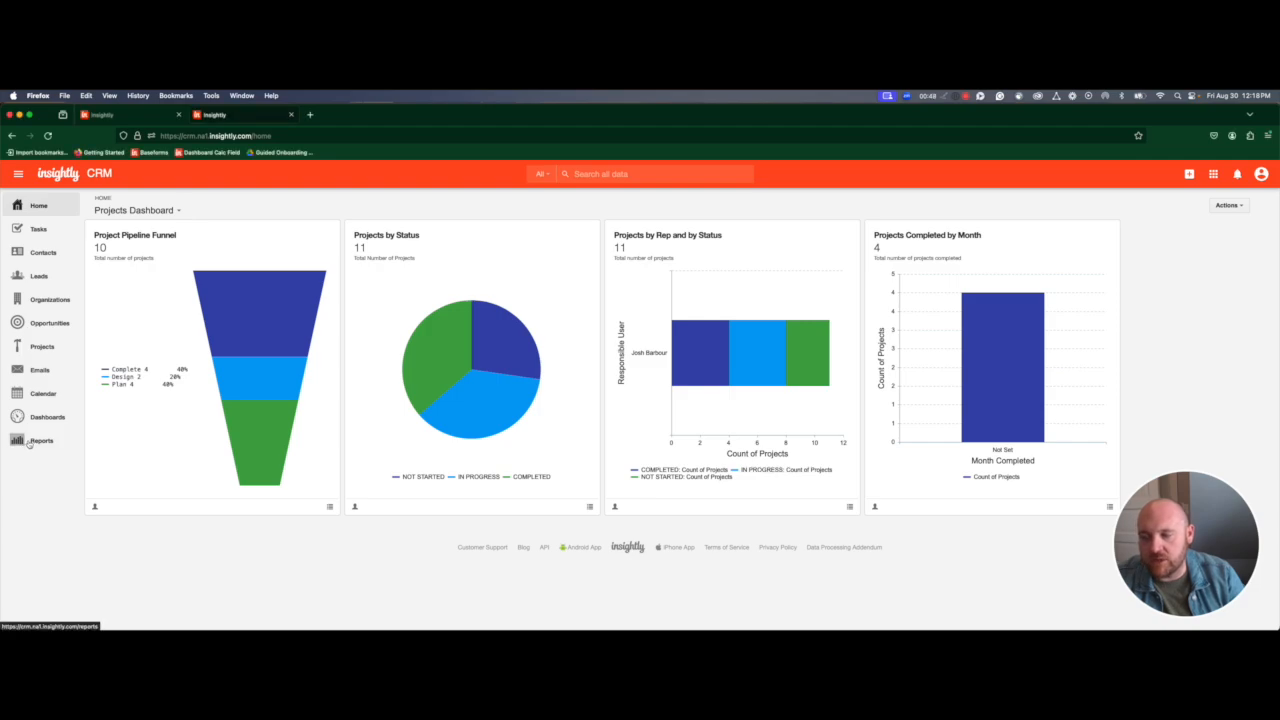
left_click(27, 445)
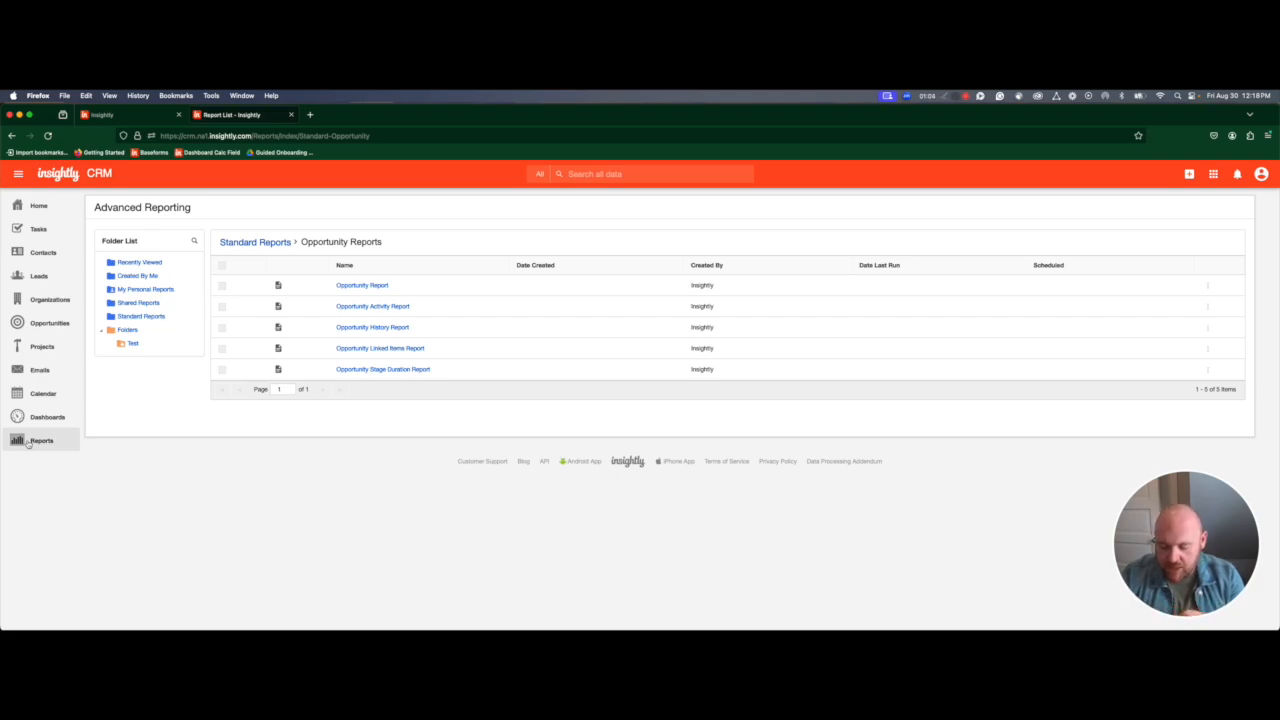
left_click(163, 317)
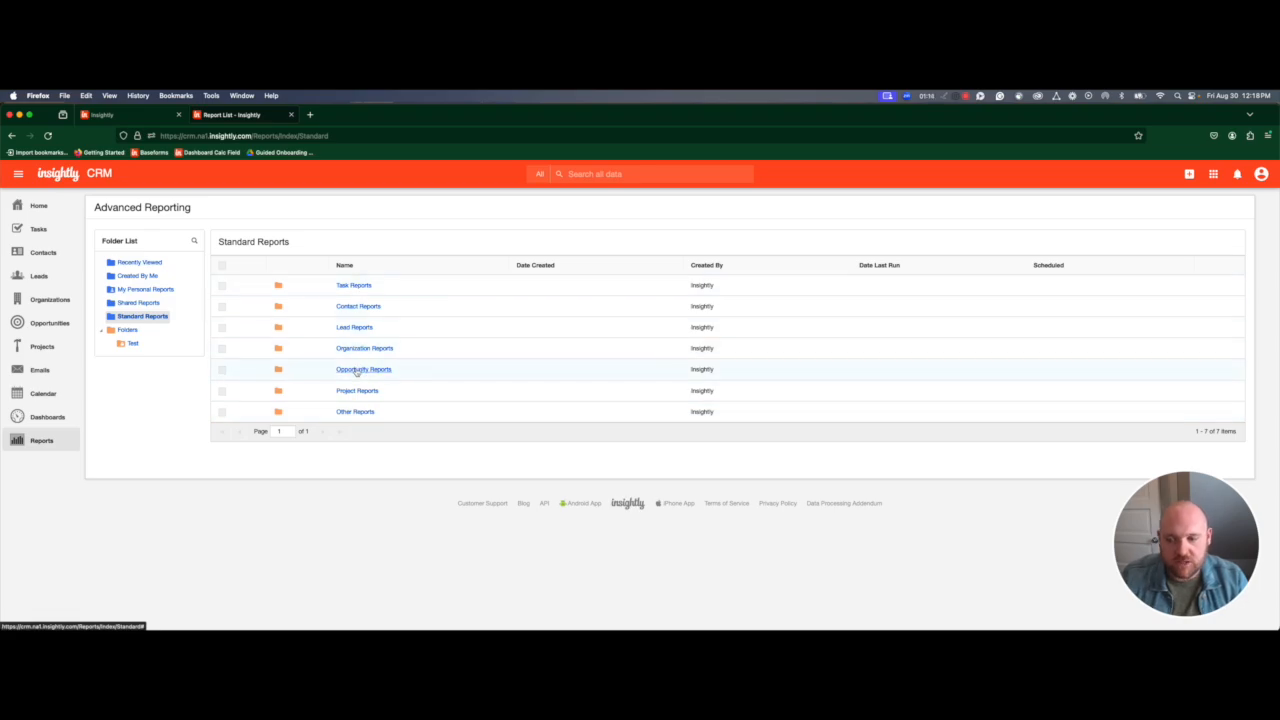
left_click(357, 371)
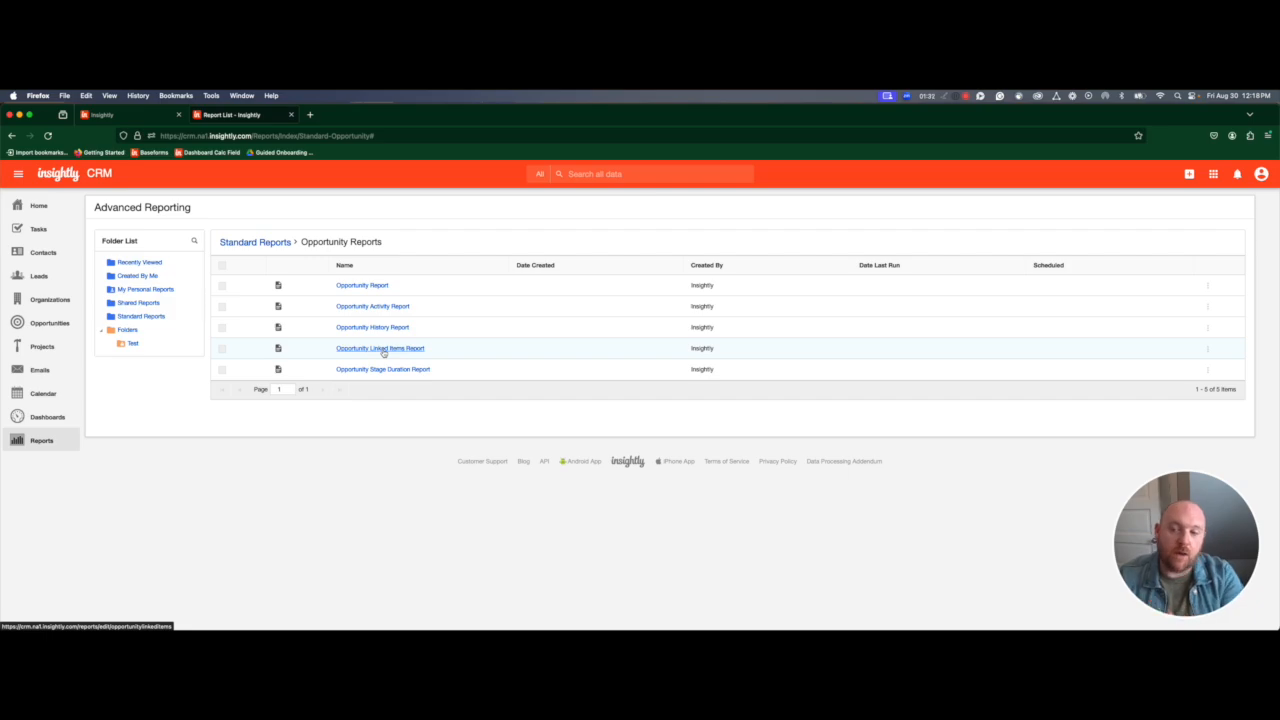
left_click(367, 286)
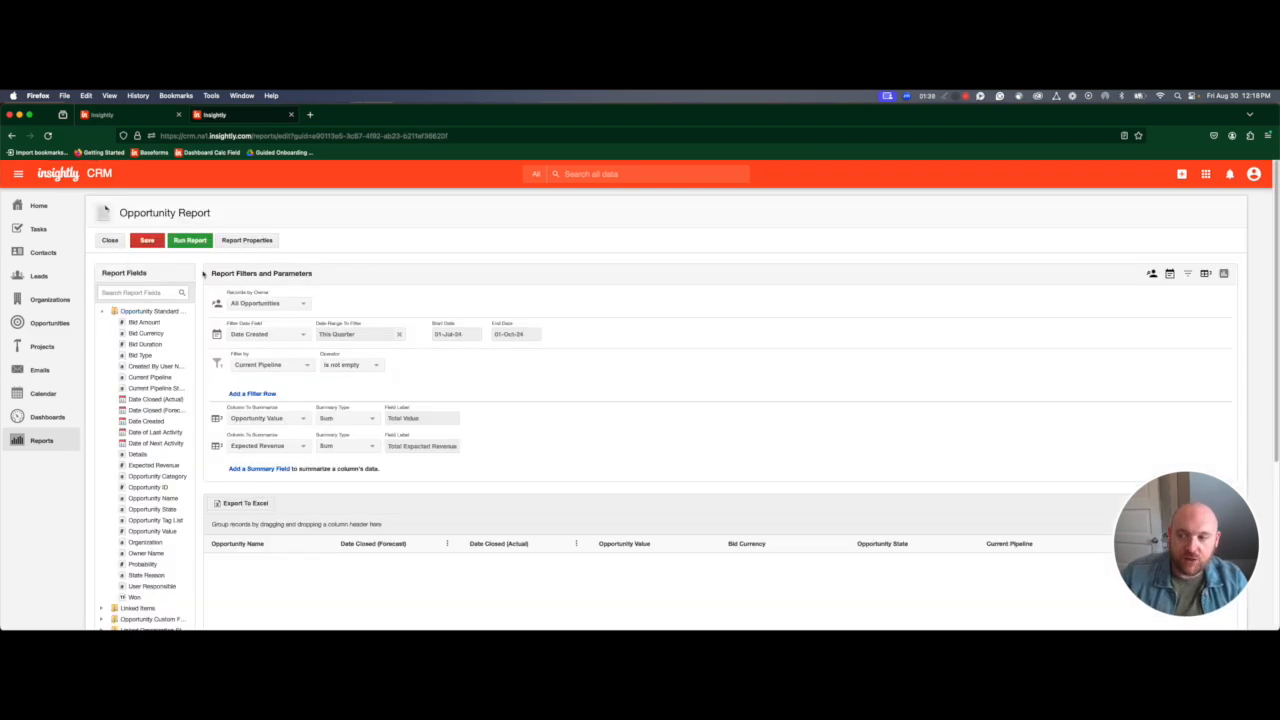
left_click(111, 242)
left_click(714, 416)
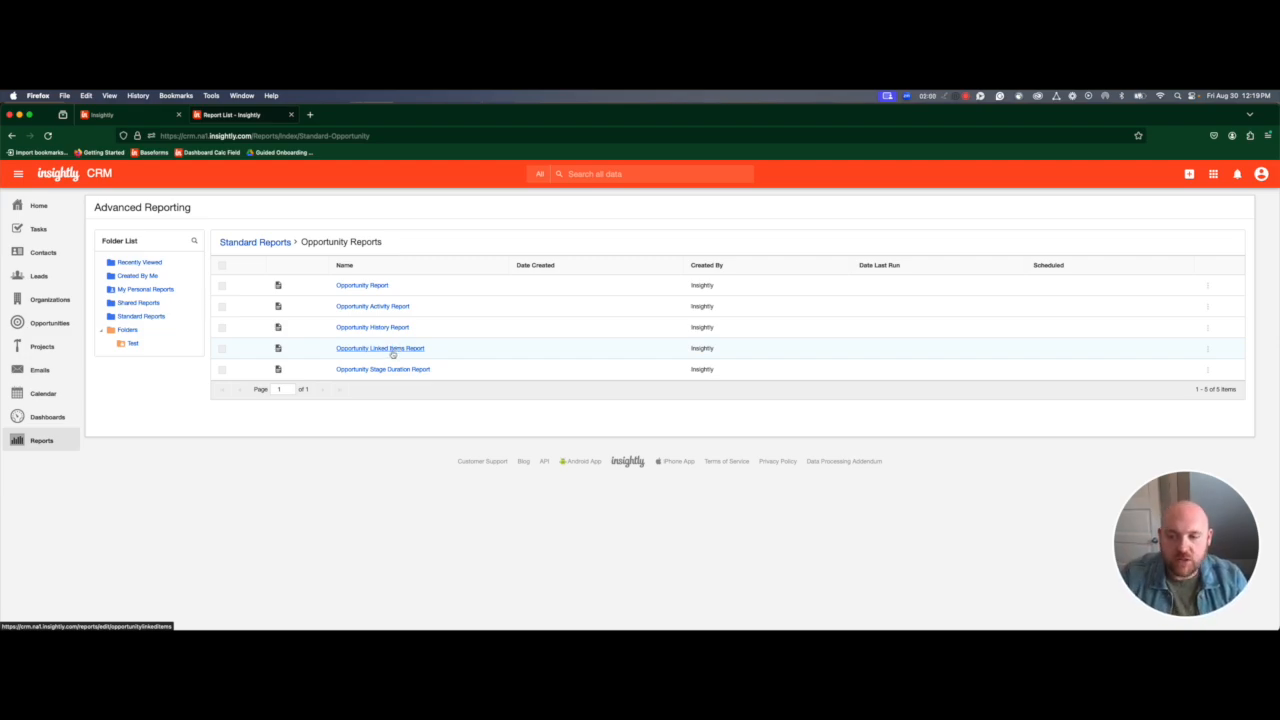
Open the Opportunity Linked Items Report and remove its date range filter and the "is not empty" filter.
left_click(394, 350)
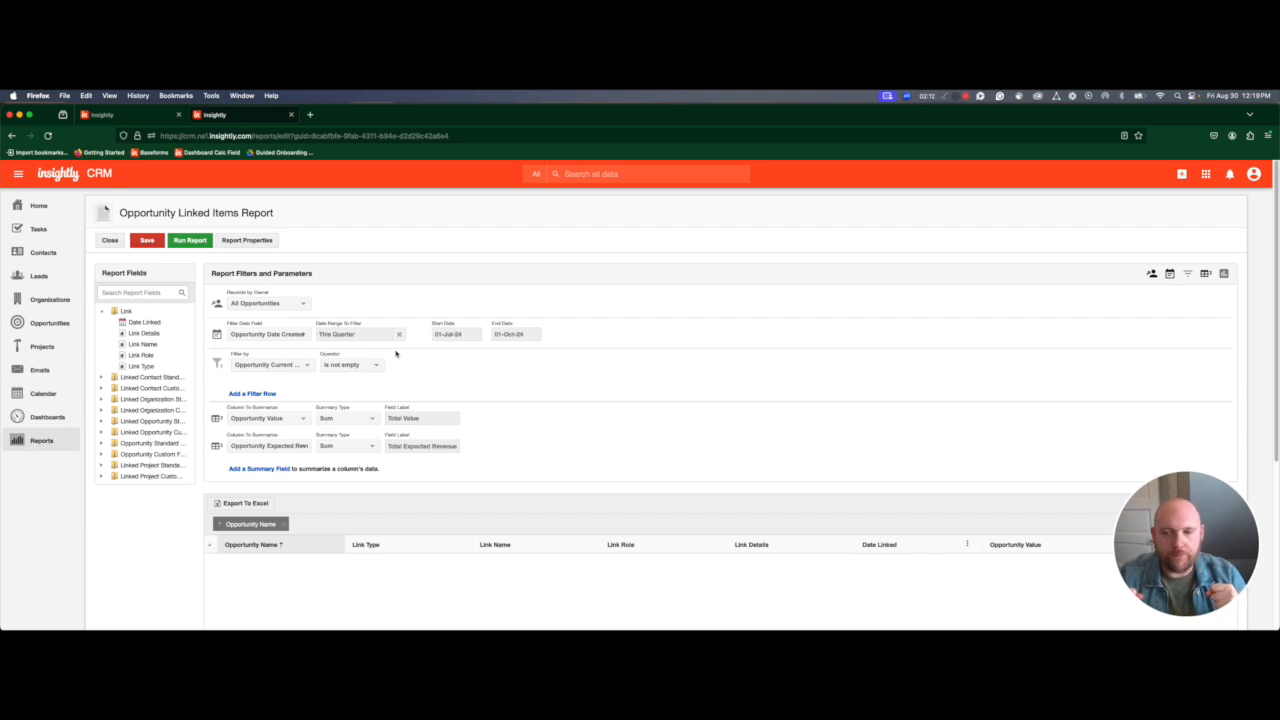
mouse_move(505, 350)
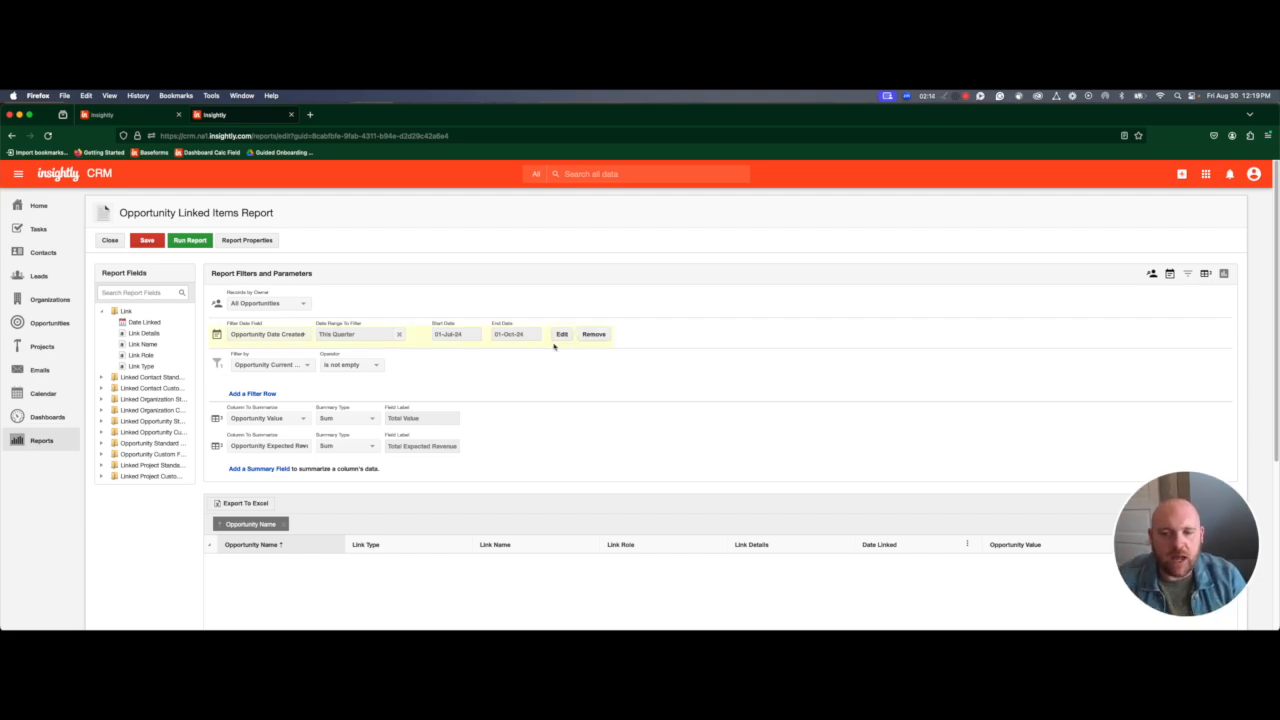
left_click(593, 334)
mouse_move(374, 337)
left_click(427, 334)
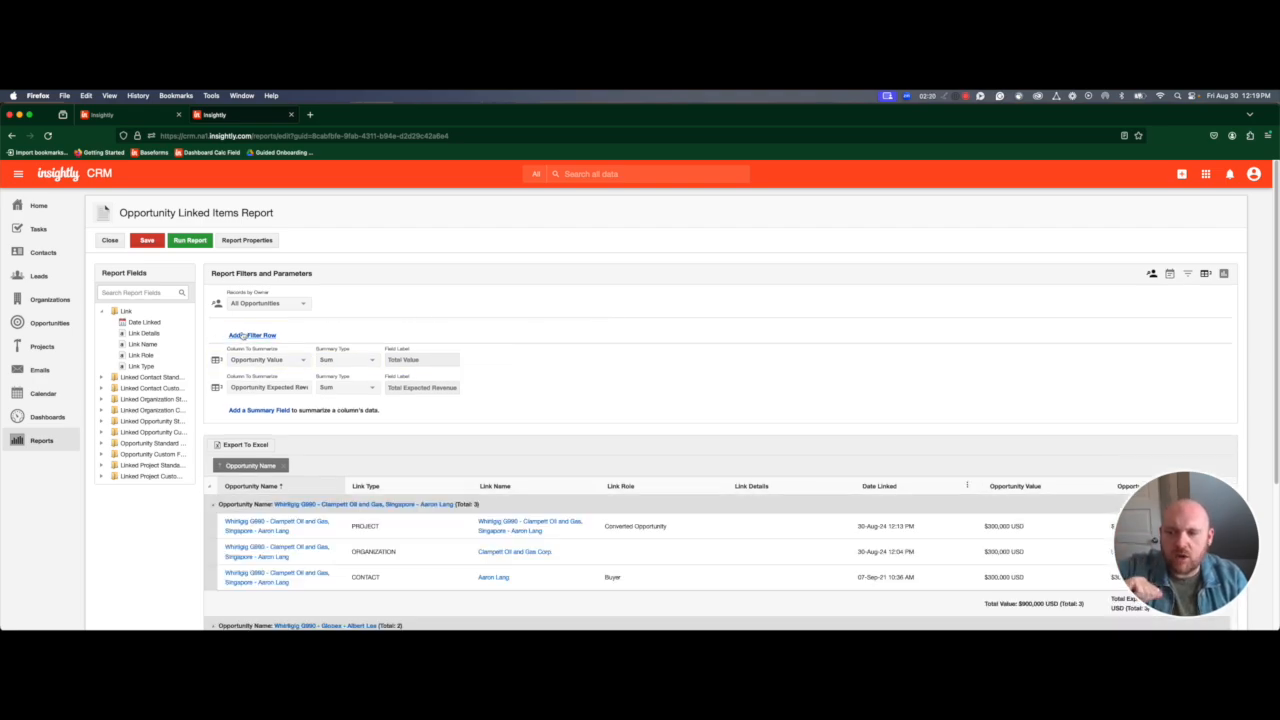
Add a report filter for Opportunity State/Status equal to WON and review the filtered opportunities with their linked items.
left_click(243, 336)
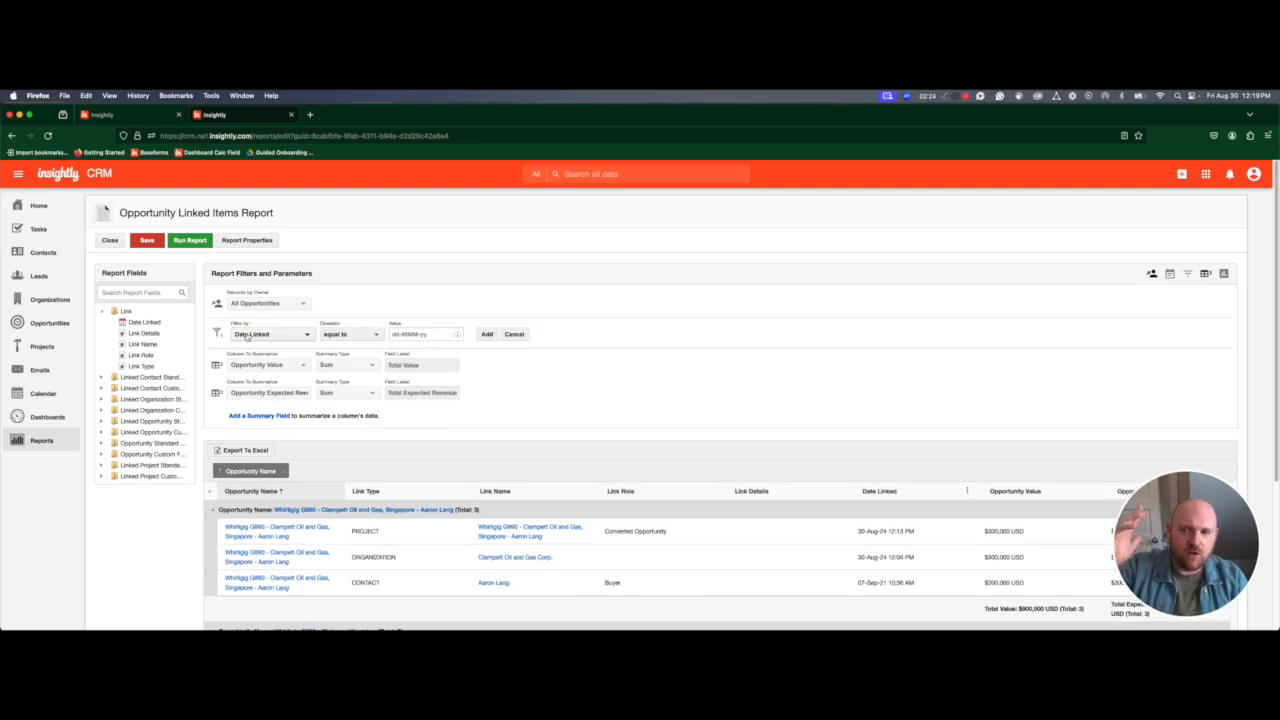
left_click(247, 338)
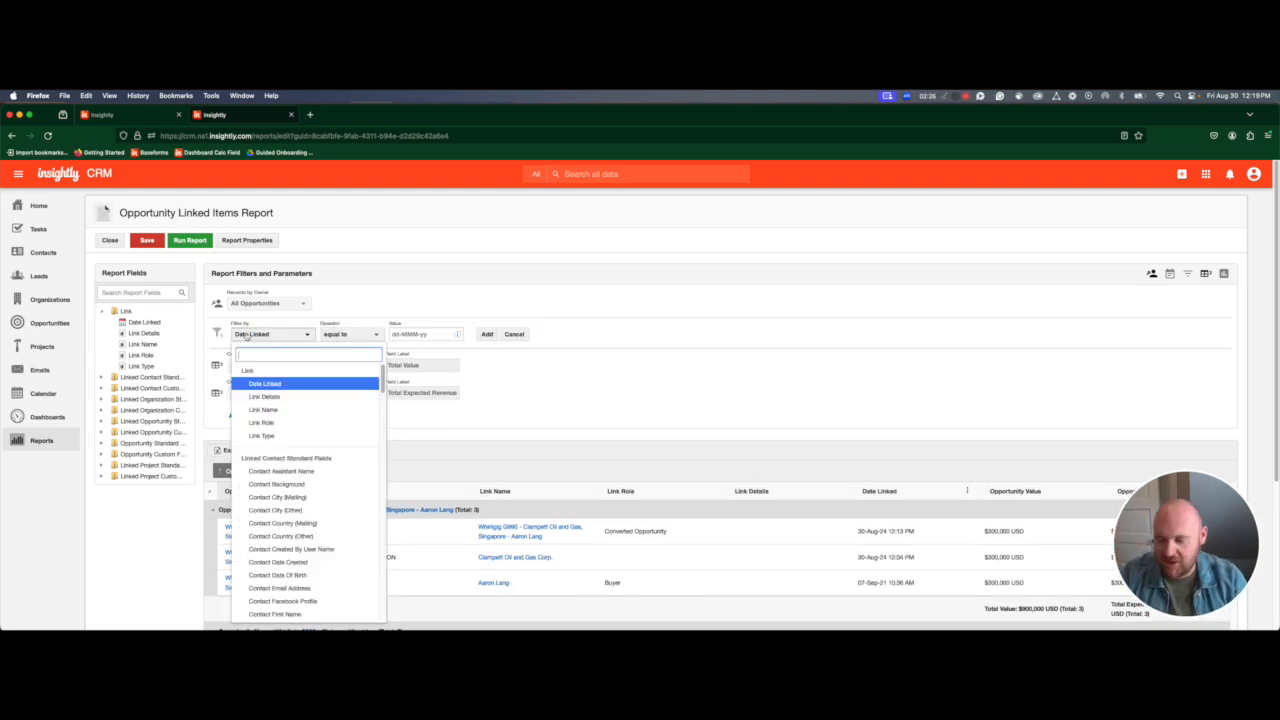
type("state")
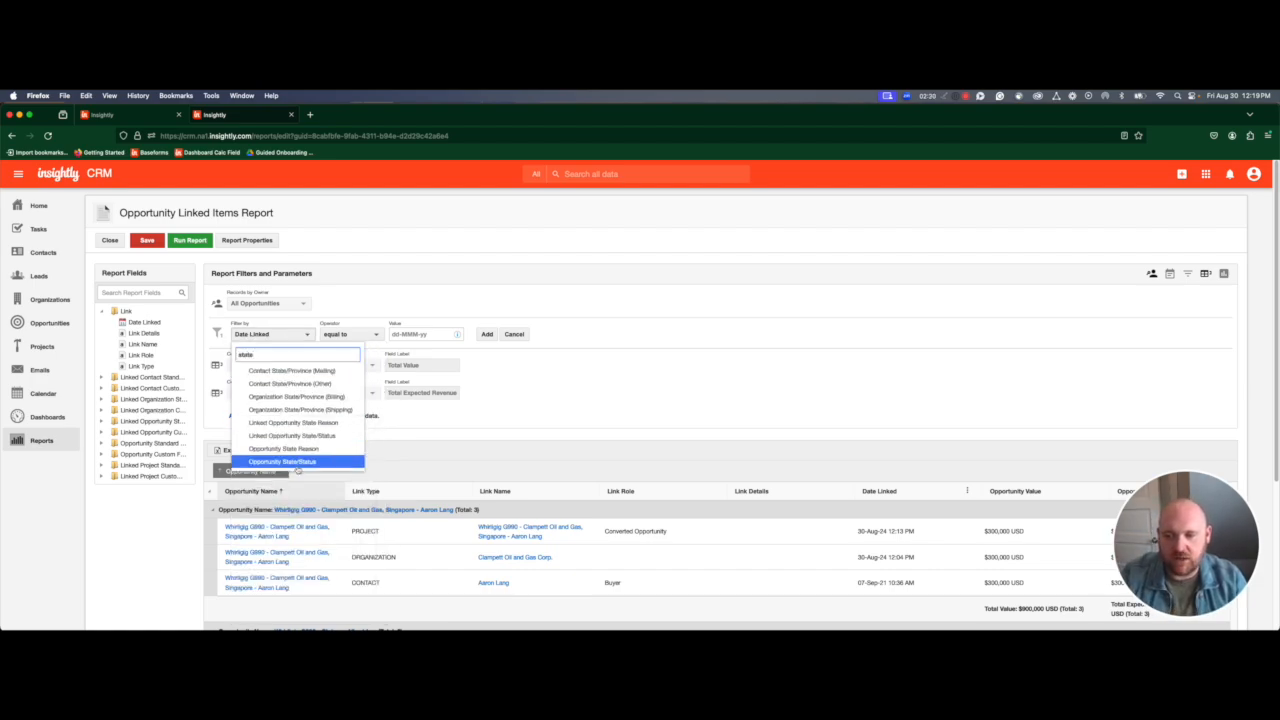
left_click(290, 461)
left_click(407, 333)
type("WON")
left_click(487, 334)
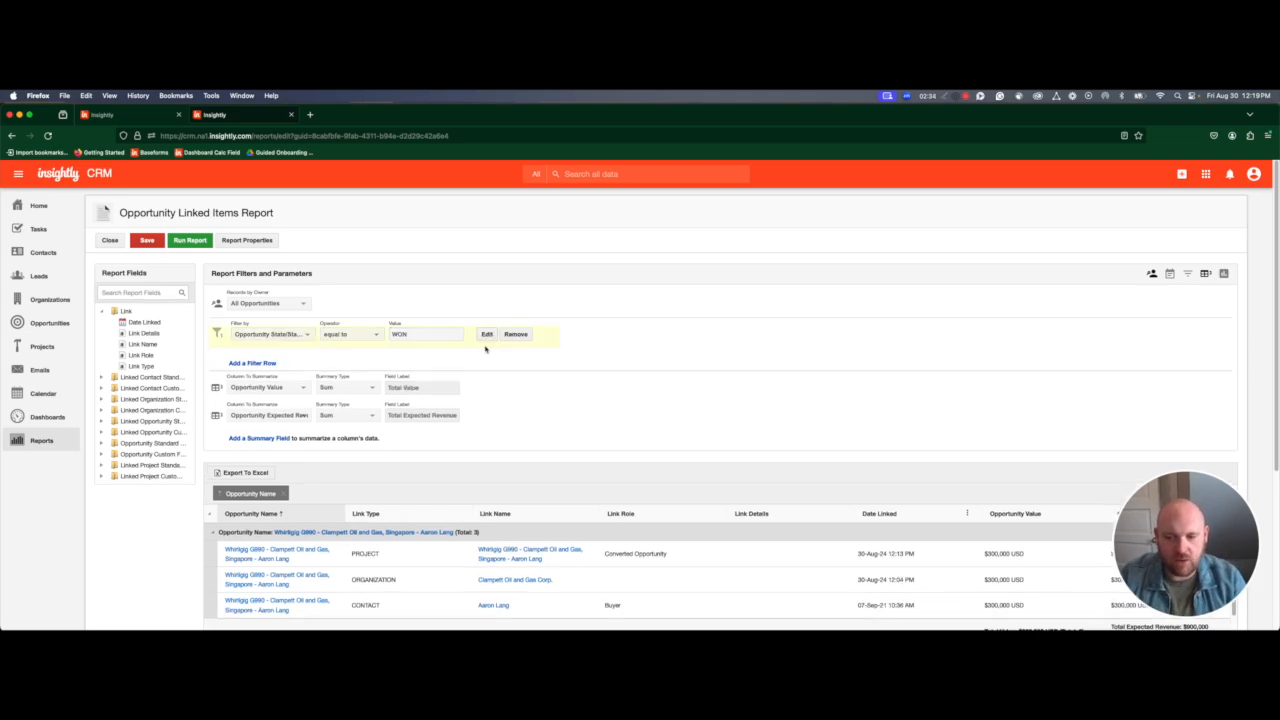
scroll(602, 453, "down", 5)
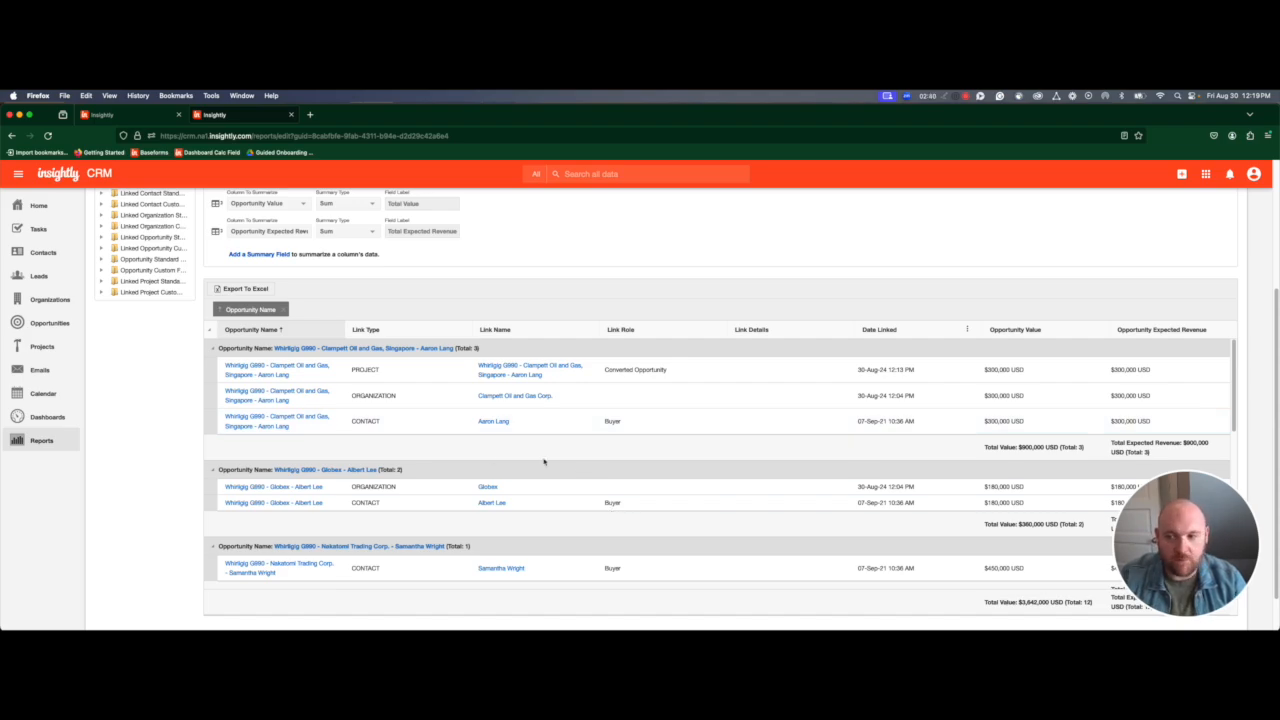
scroll(412, 455, "down", 1)
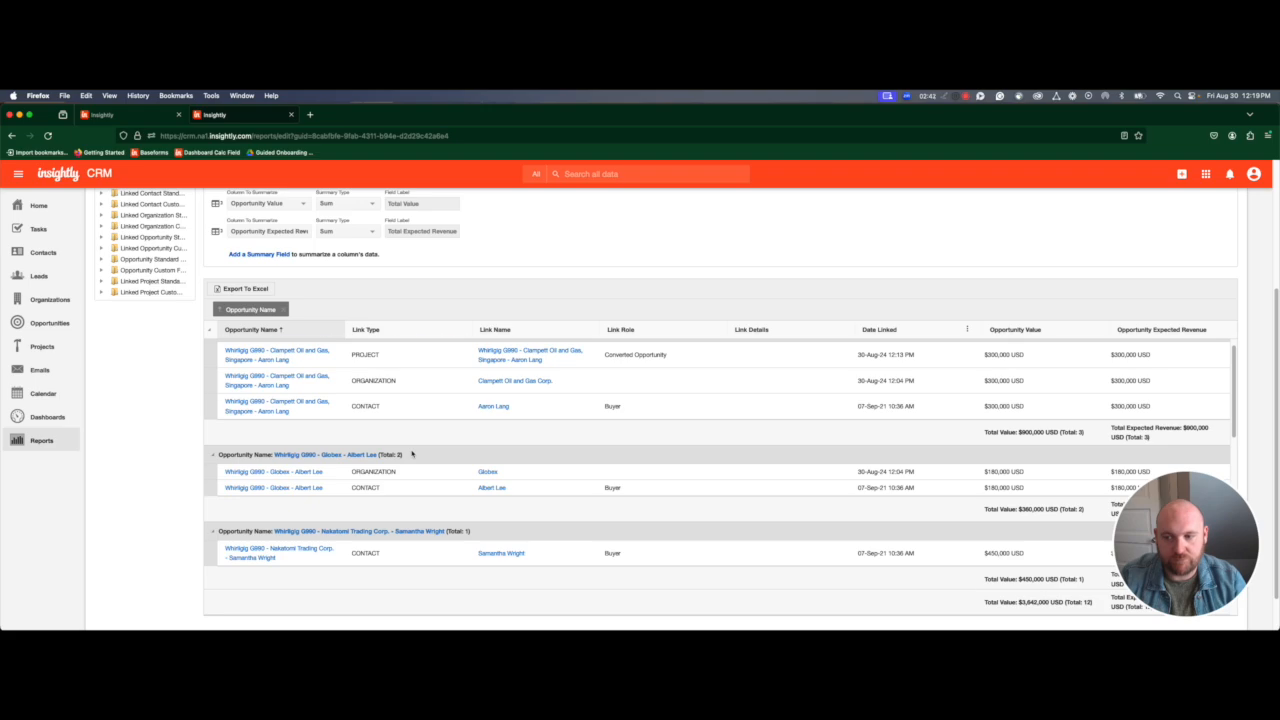
Find the Organization: Industry field among the report fields, add it as the last report column, and check its values.
scroll(411, 454, "up", 6)
left_click(148, 291)
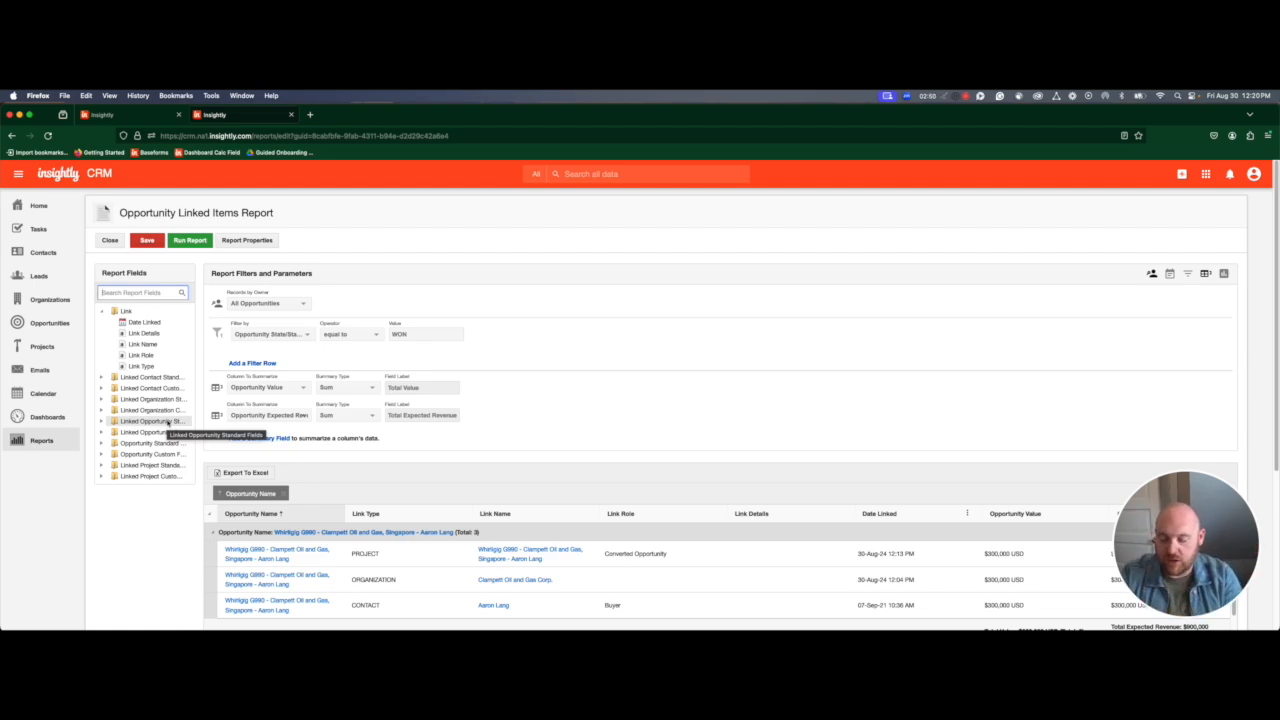
type("indu")
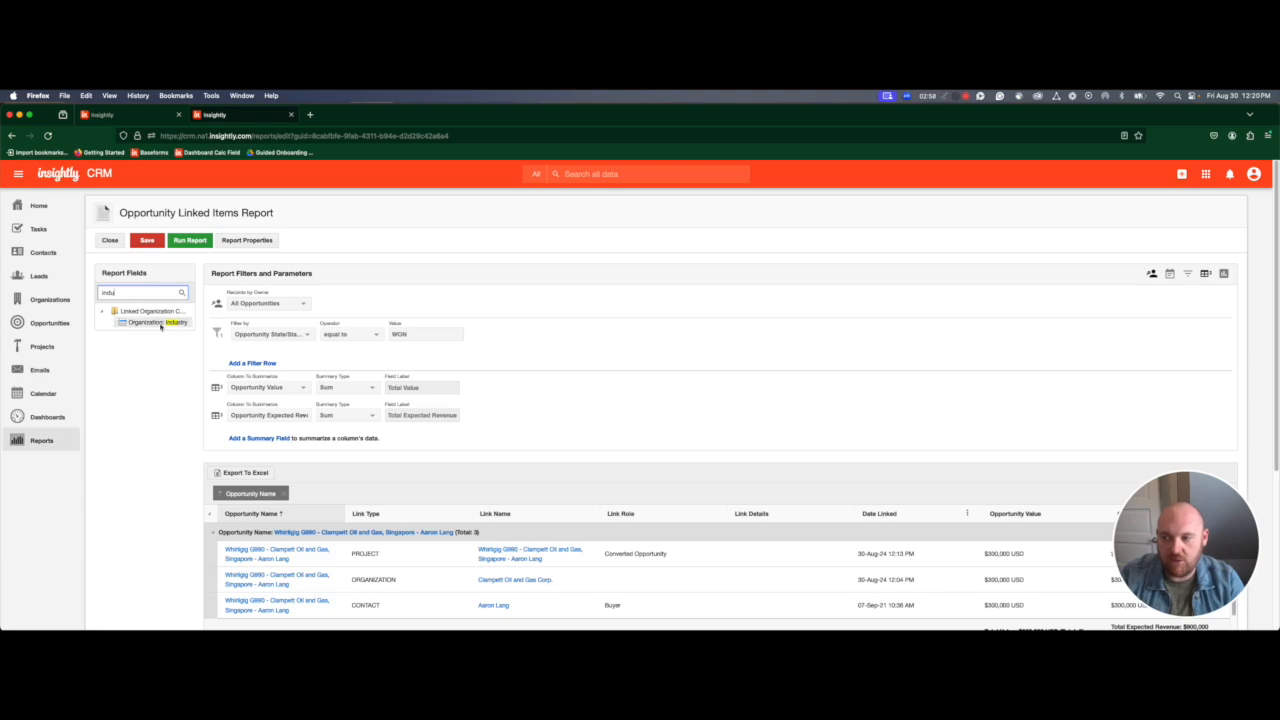
left_click_drag(165, 323, 783, 557)
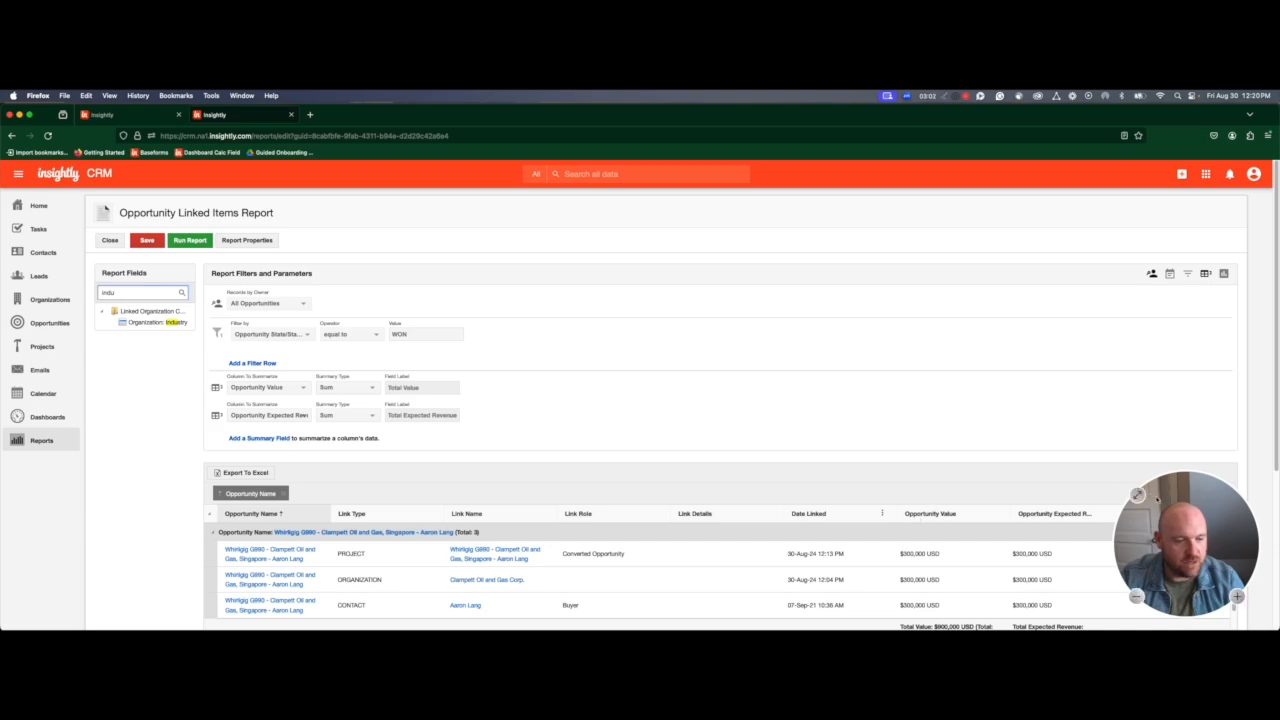
left_click_drag(1151, 503, 151, 502)
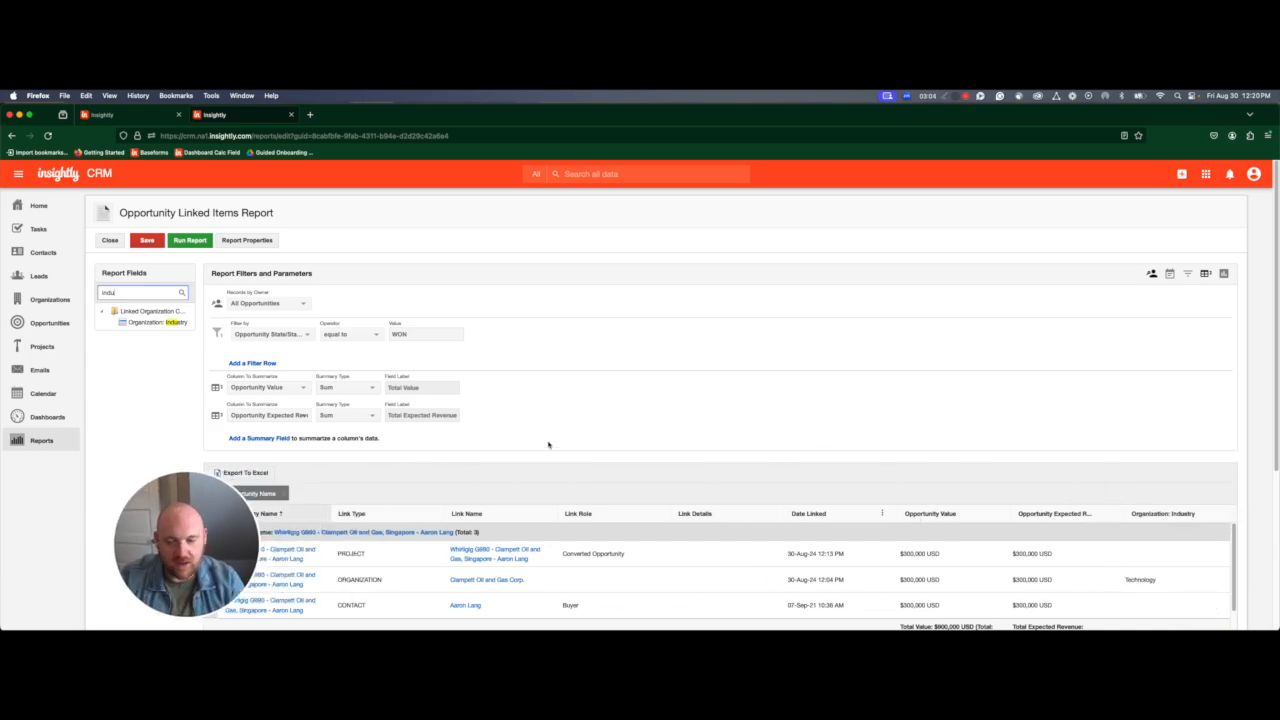
left_click_drag(219, 544, 97, 547)
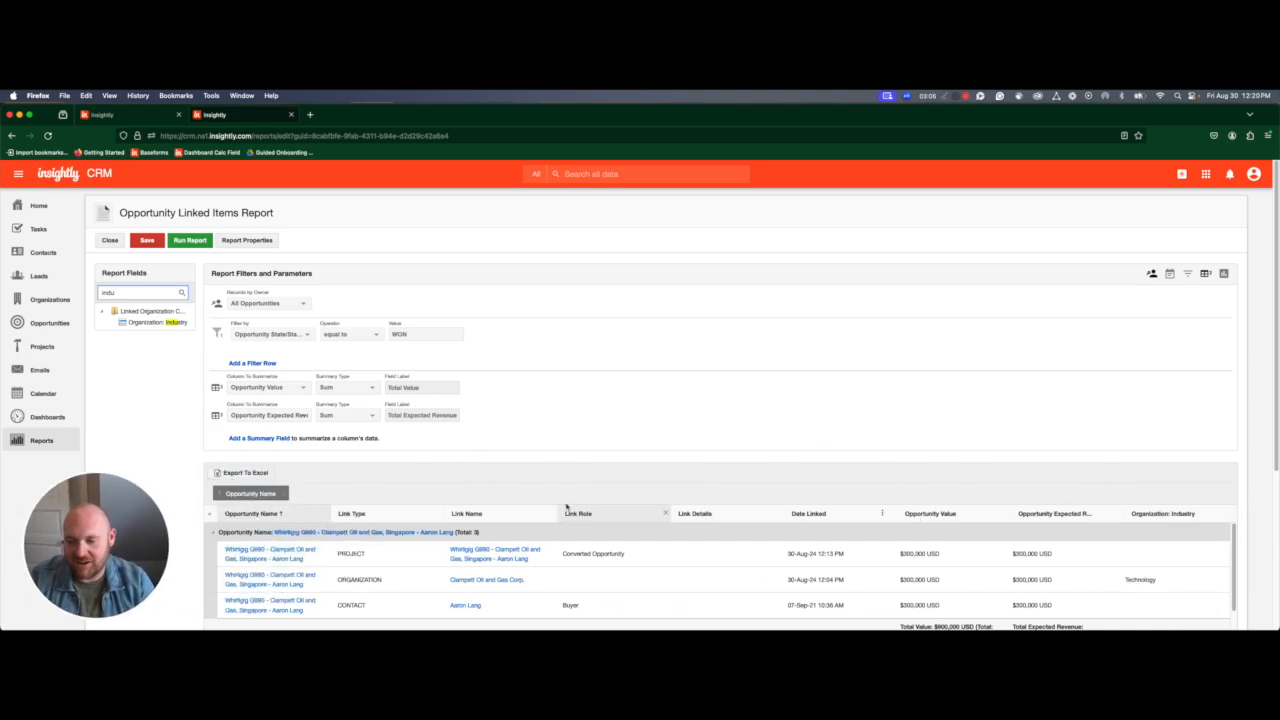
scroll(560, 500, "down", 2)
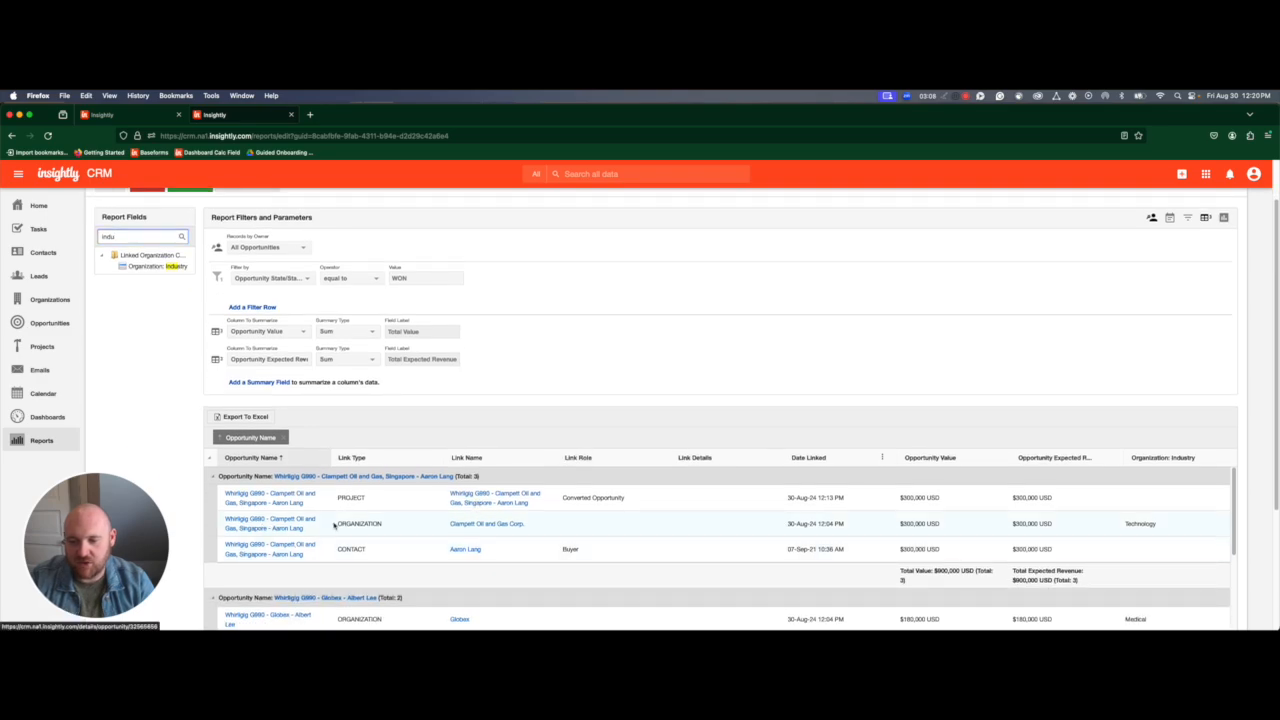
double_click(1140, 523)
left_click(1128, 526)
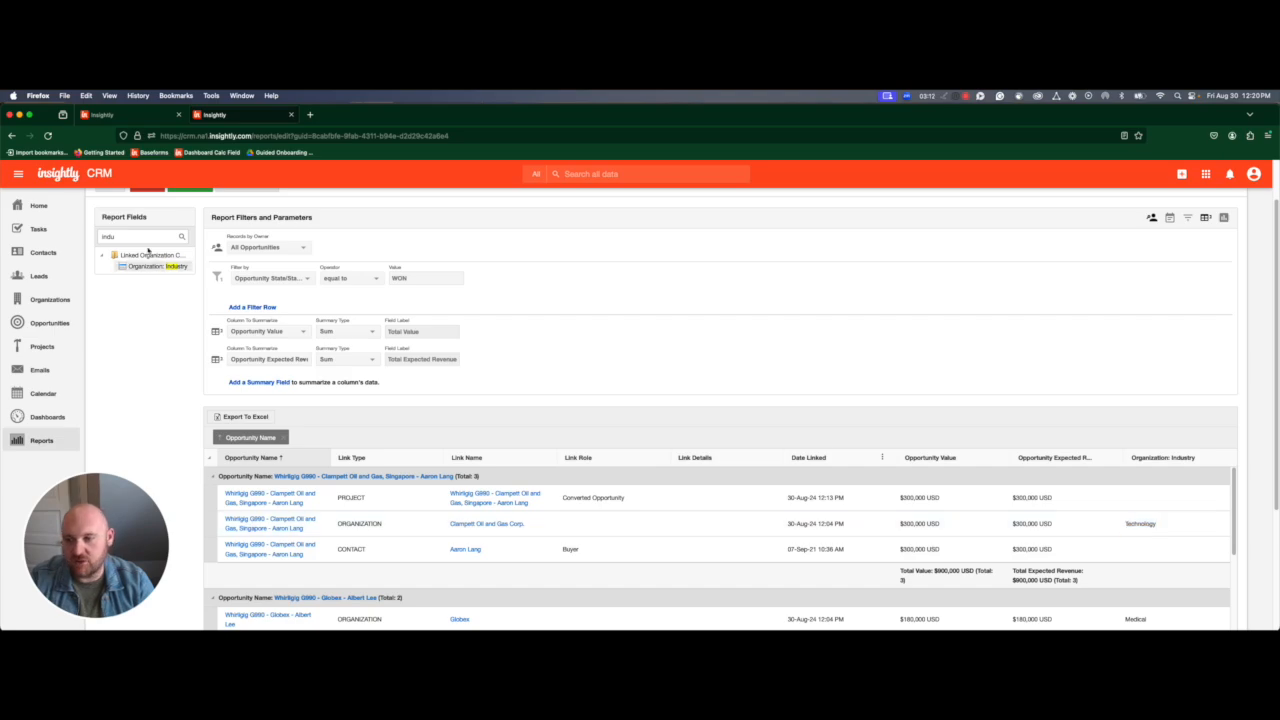
Add a second report filter, joined with AND, for Link Type equal to Organization.
left_click(252, 307)
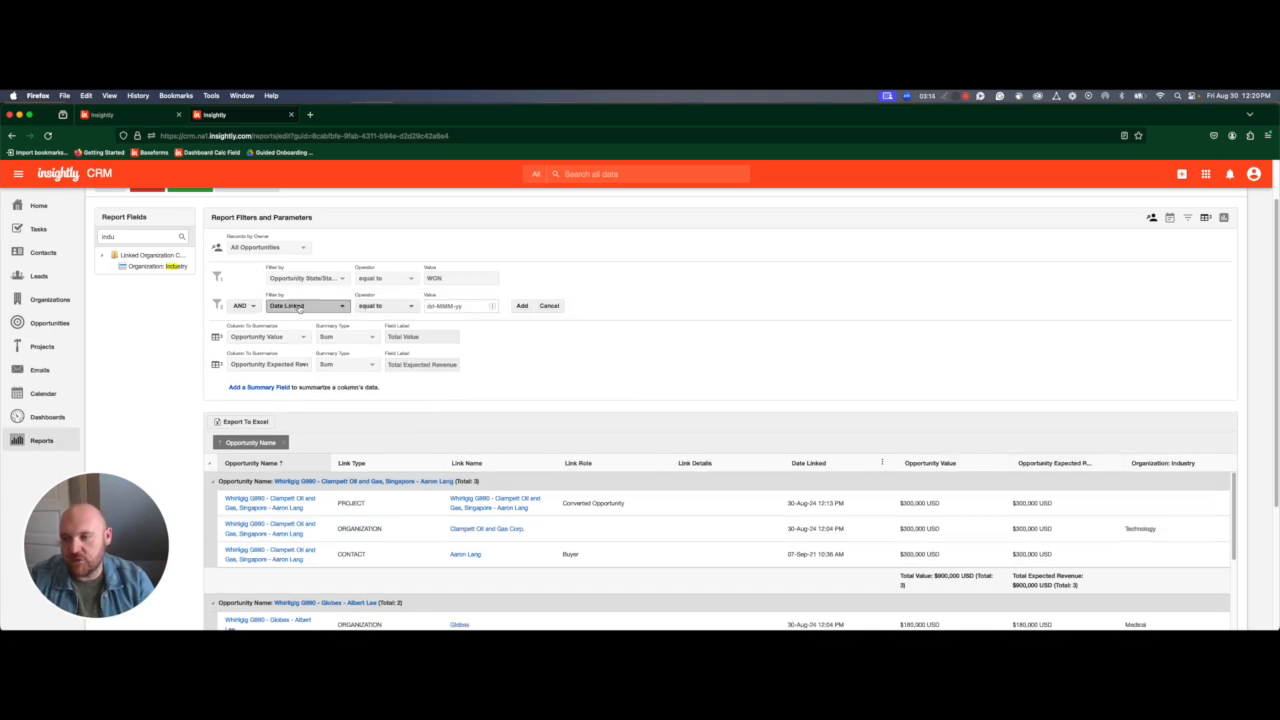
left_click(299, 307)
type("Bri")
key("Down")
key("Down")
key("Down")
key("Down")
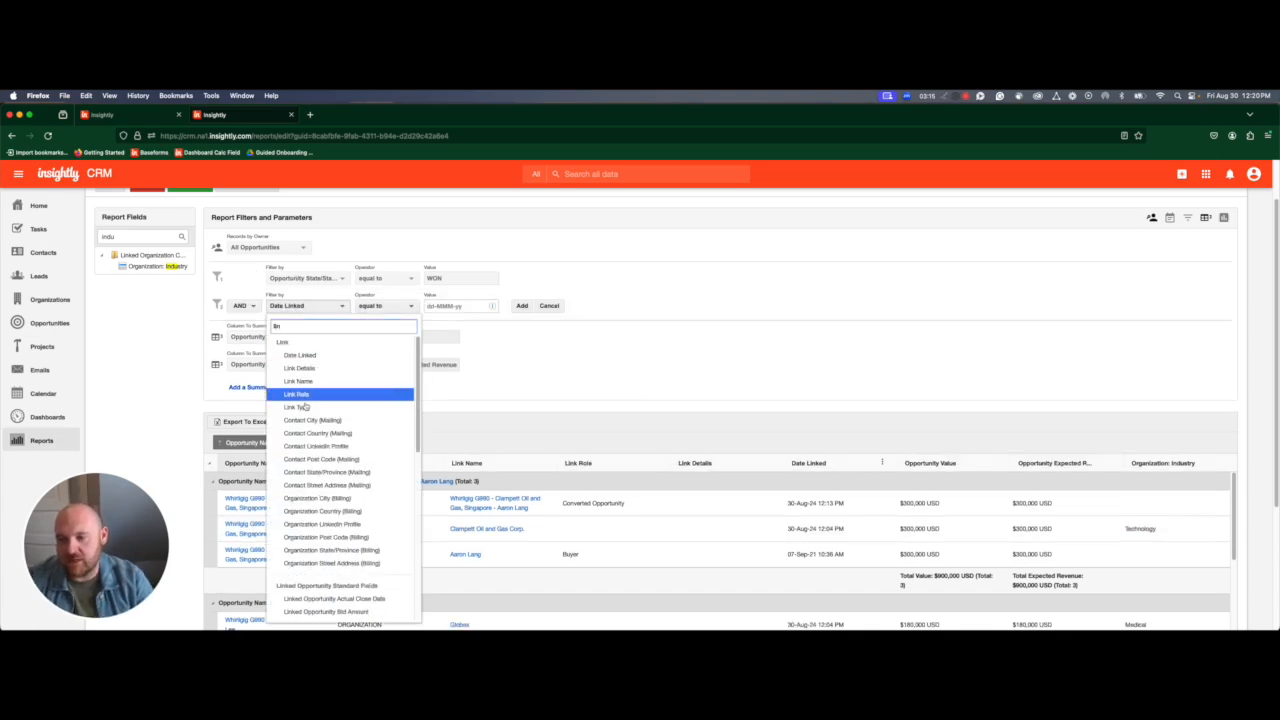
key("Return")
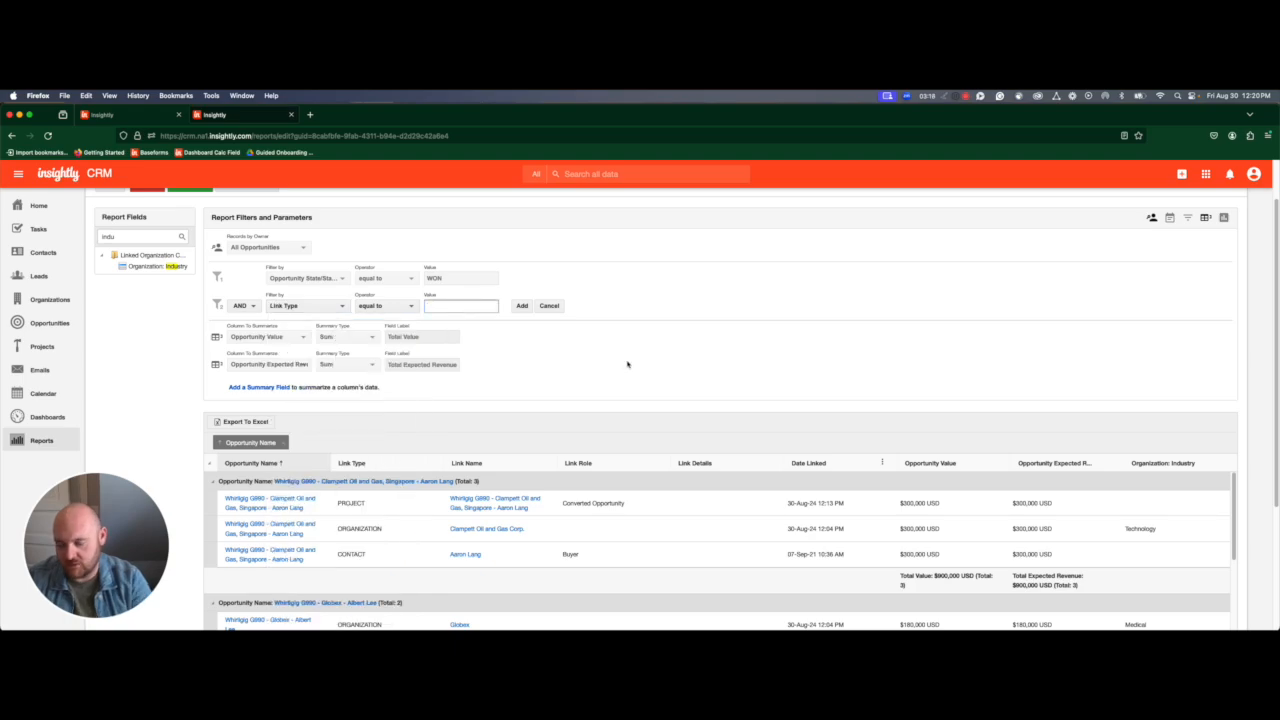
type("Organization")
left_click(522, 306)
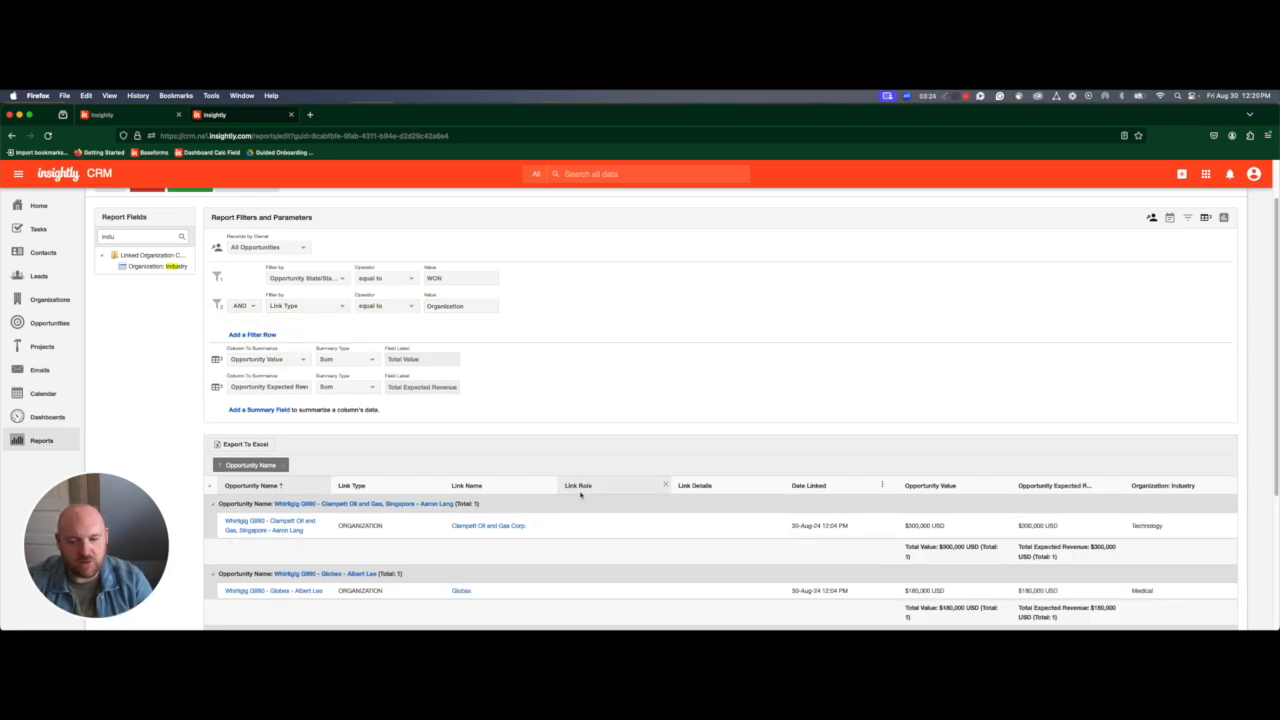
Replace the report's Opportunity Name grouping with grouping by Organization: Industry and check the resulting groups.
left_click(284, 466)
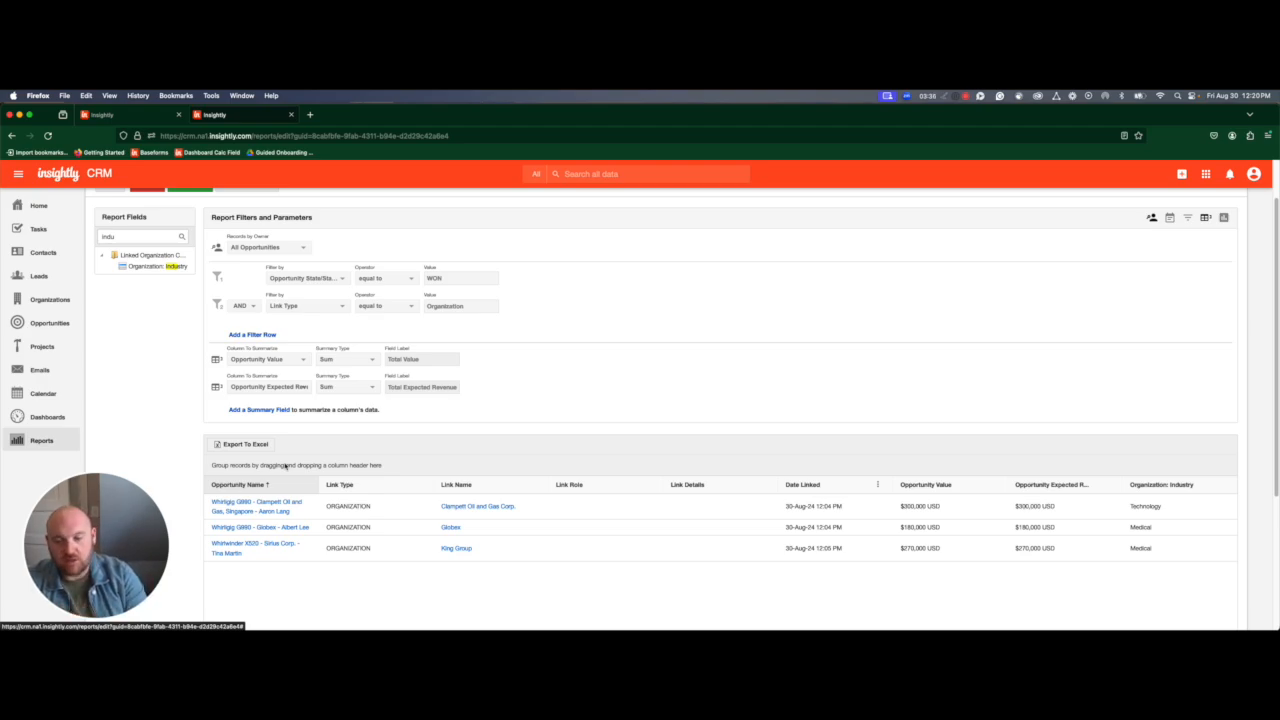
left_click_drag(1146, 488, 240, 466)
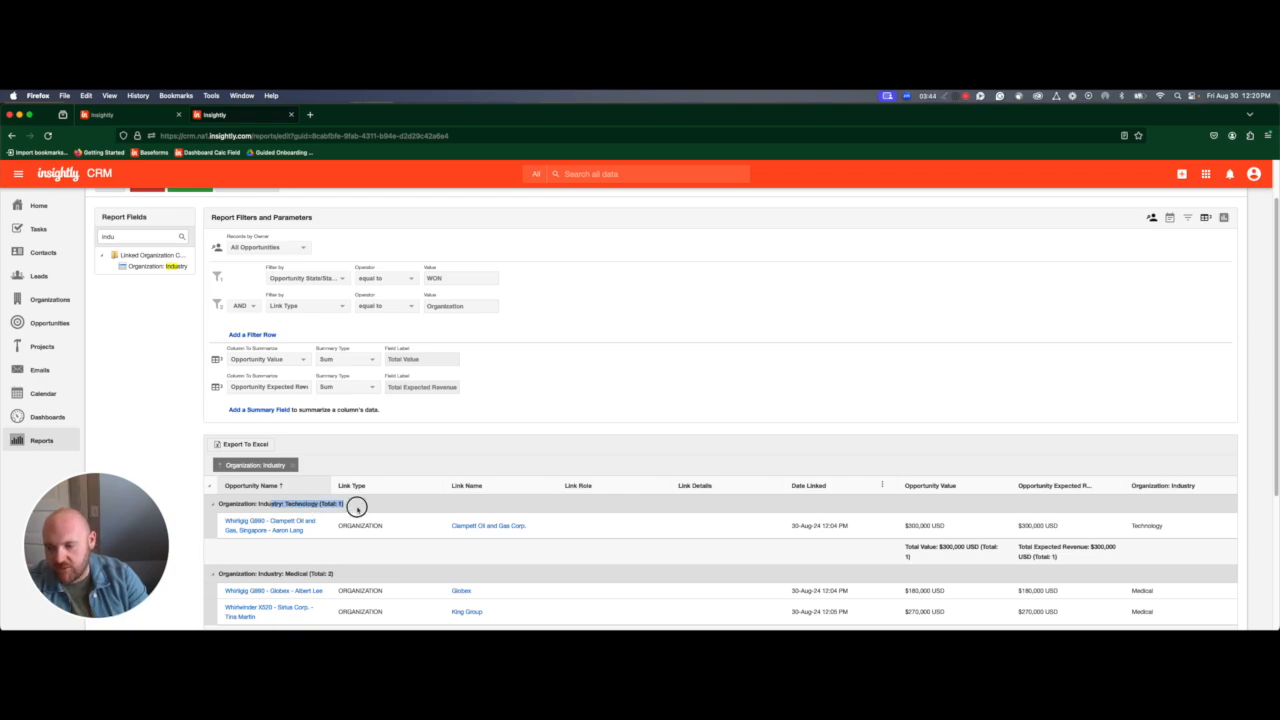
left_click_drag(286, 574, 339, 573)
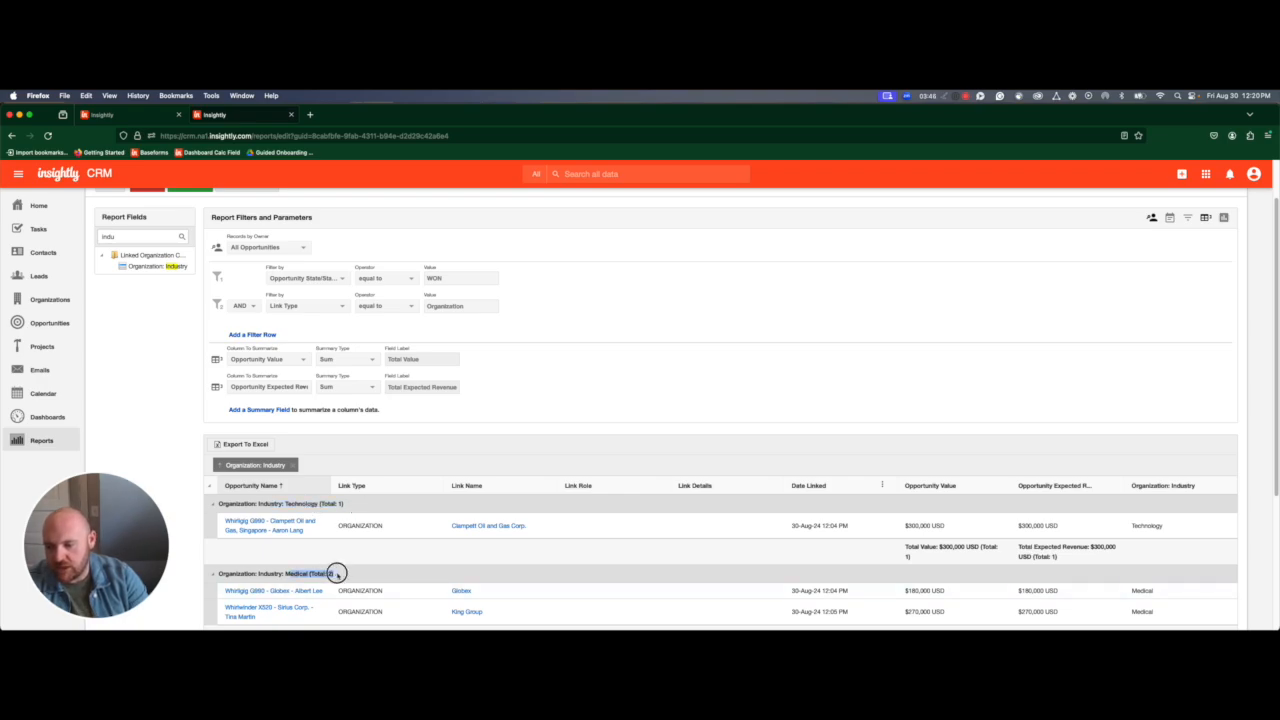
left_click(339, 575)
scroll(339, 575, "down", 2)
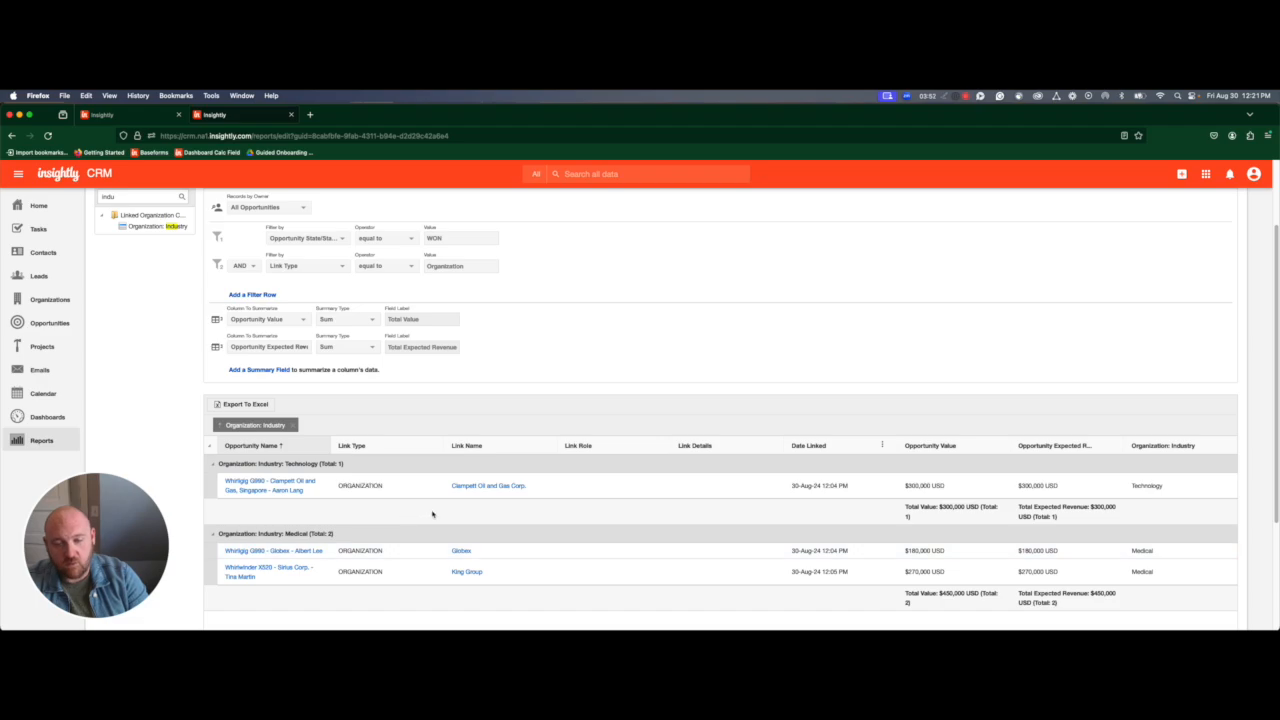
Add a summary field that averages Opportunity Value, labelled ACV.
scroll(381, 503, "up", 1)
scroll(440, 523, "up", 3)
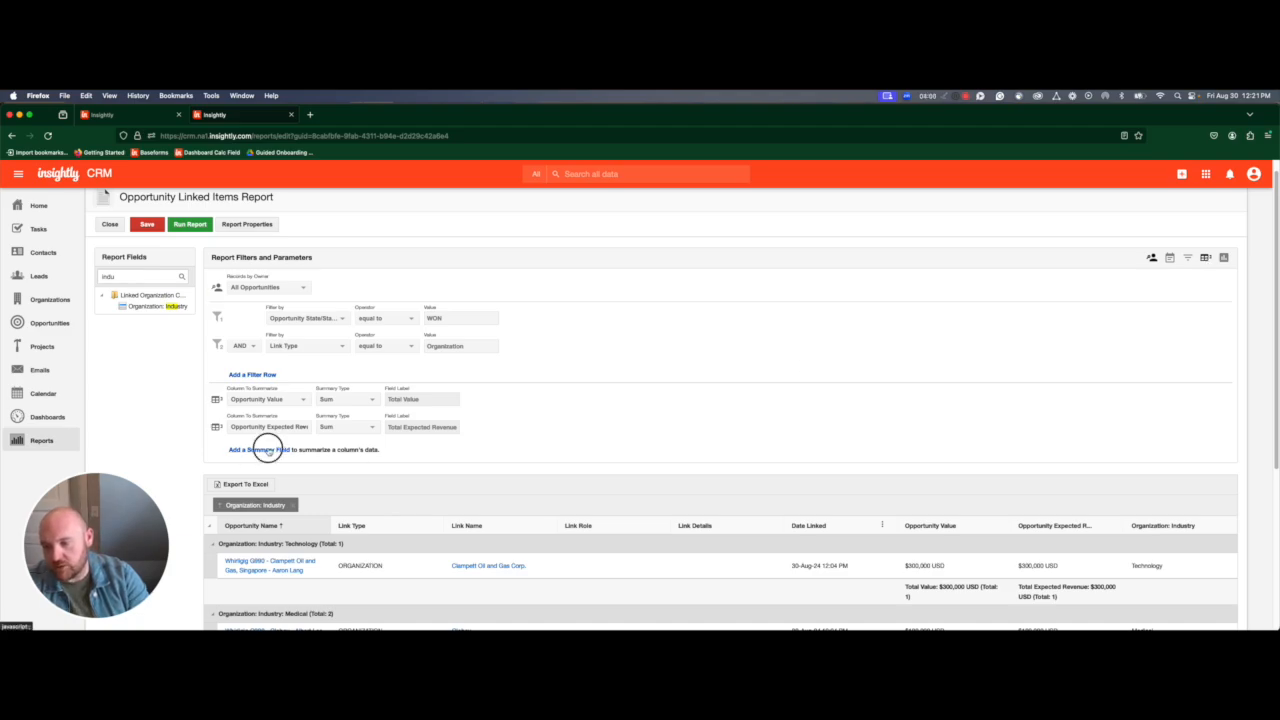
left_click(262, 450)
mouse_move(315, 400)
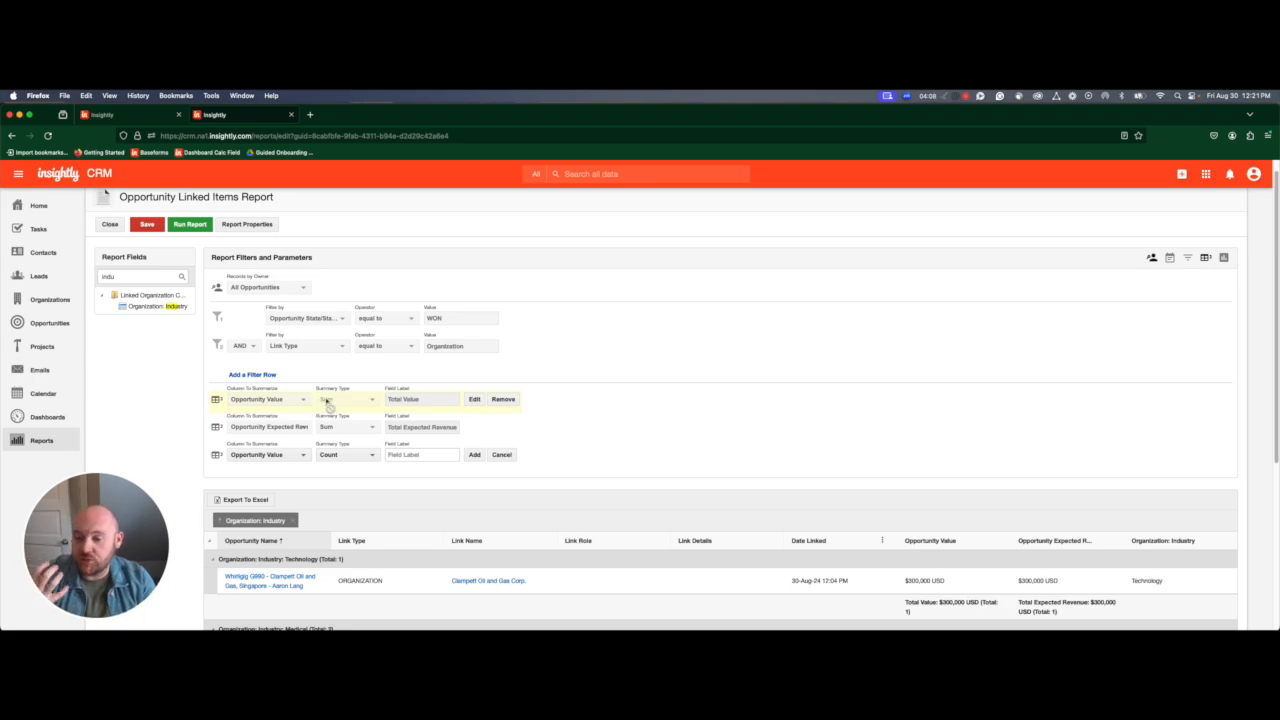
left_click(355, 458)
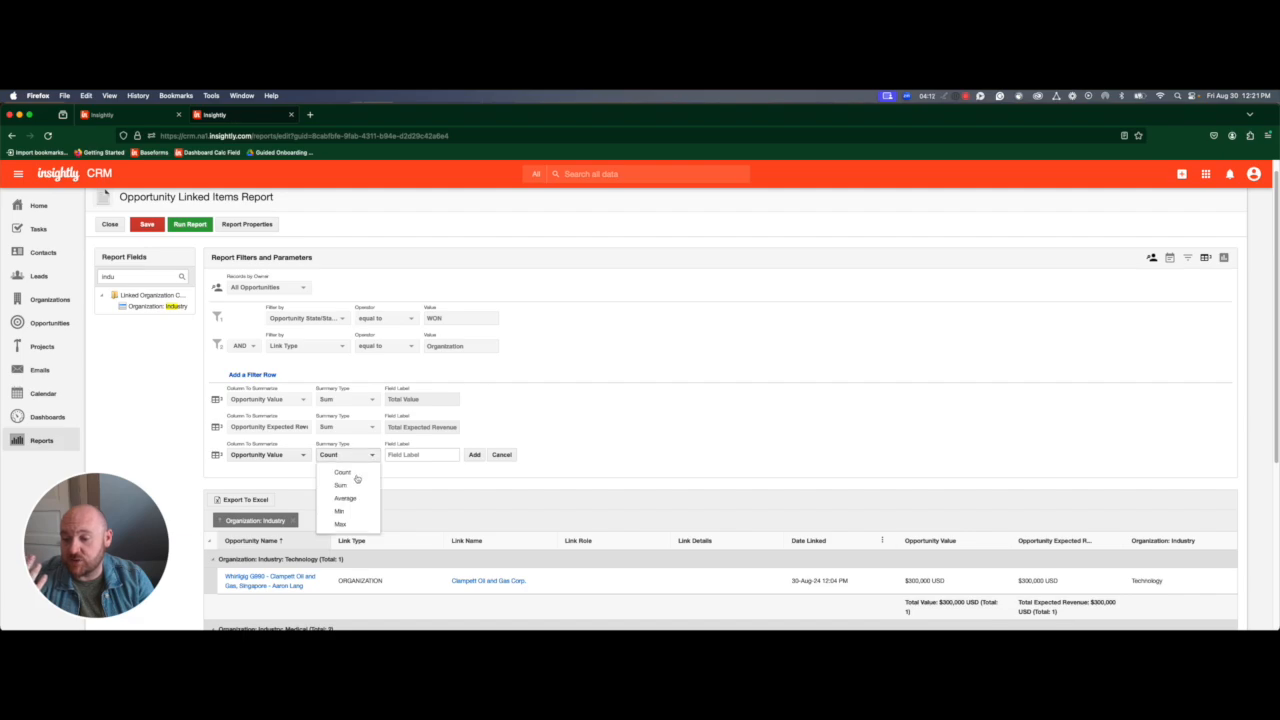
left_click(345, 494)
left_click(416, 455)
type("ACV")
left_click(474, 455)
Examine the Total Value and ACV summaries under the Technology and Medical industry groups.
scroll(695, 511, "down", 3)
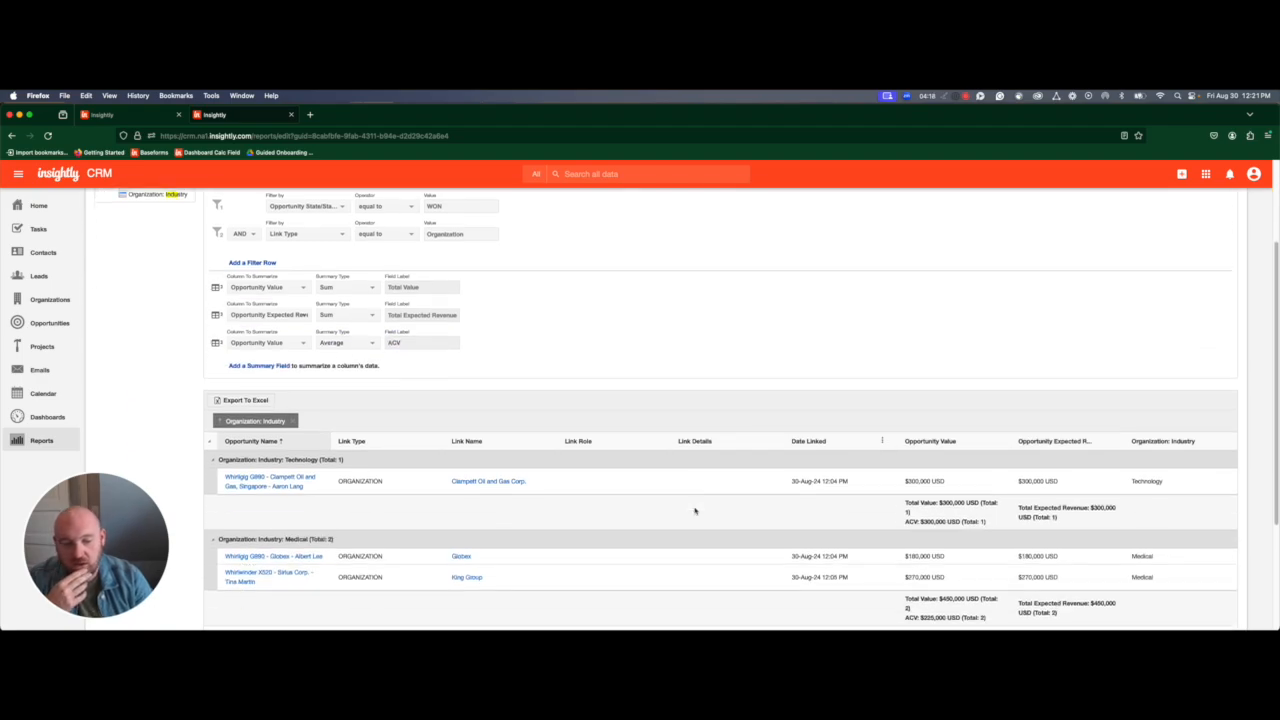
left_click_drag(897, 515, 991, 514)
left_click(962, 512)
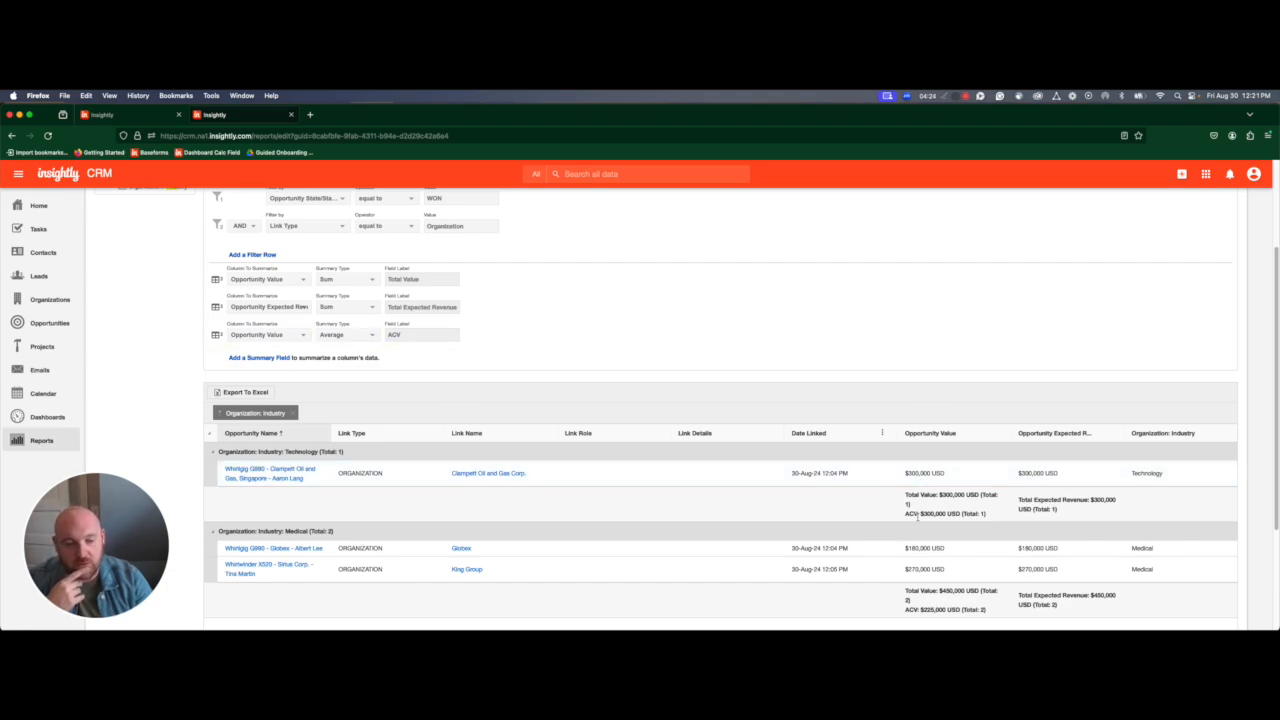
triple_click(918, 516)
left_click(936, 521)
scroll(838, 531, "down", 2)
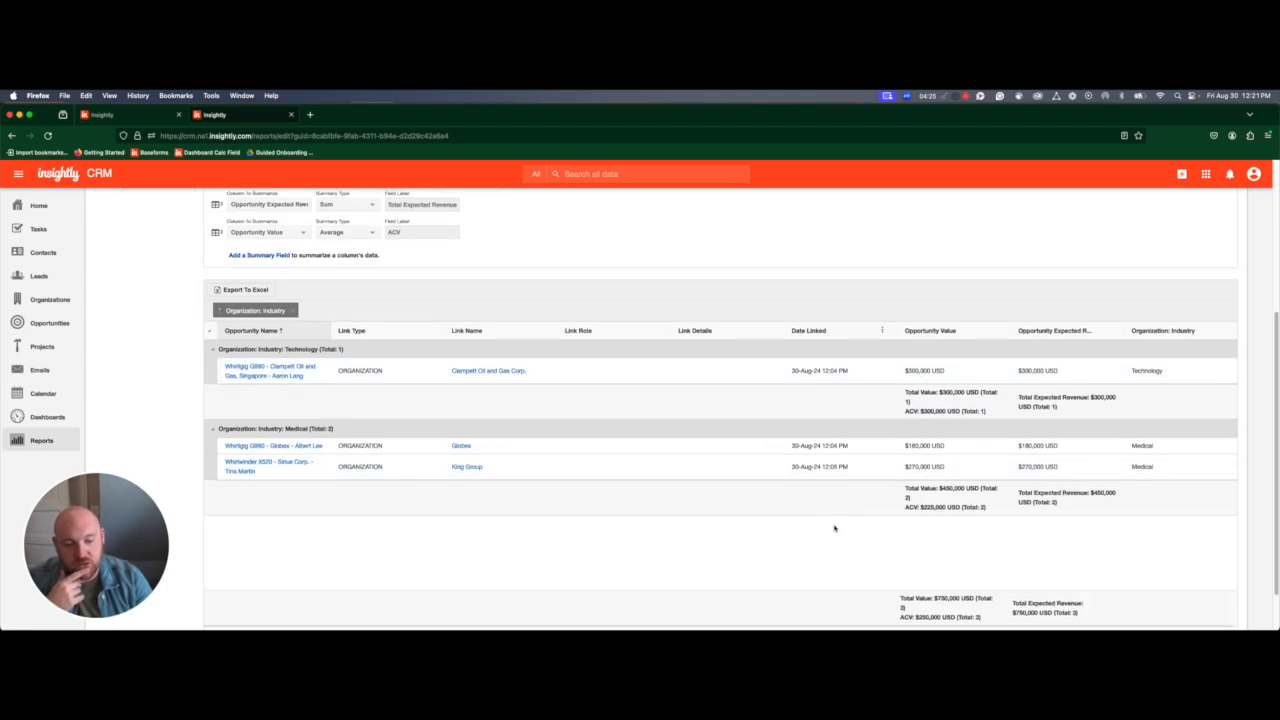
left_click_drag(903, 491, 990, 497)
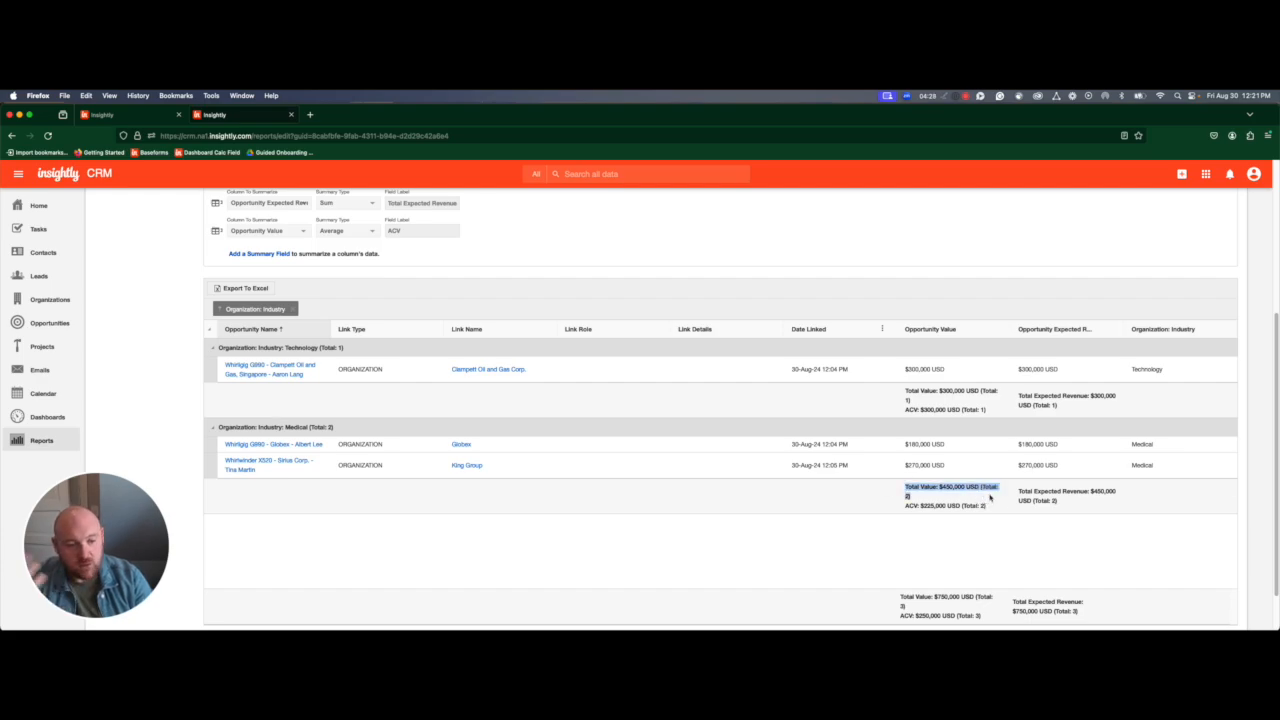
left_click(913, 508)
triple_click(913, 508)
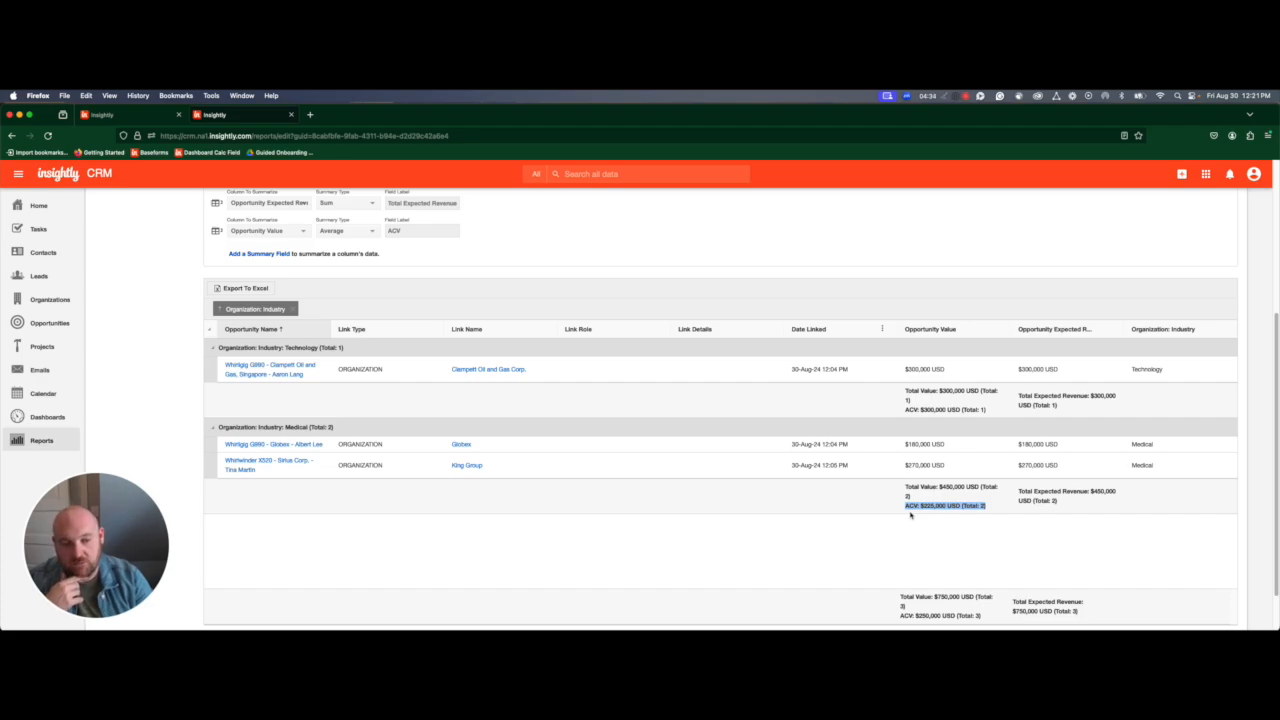
Add a pie chart titled Won Revenue by Industry to the report.
scroll(910, 512, "up", 3)
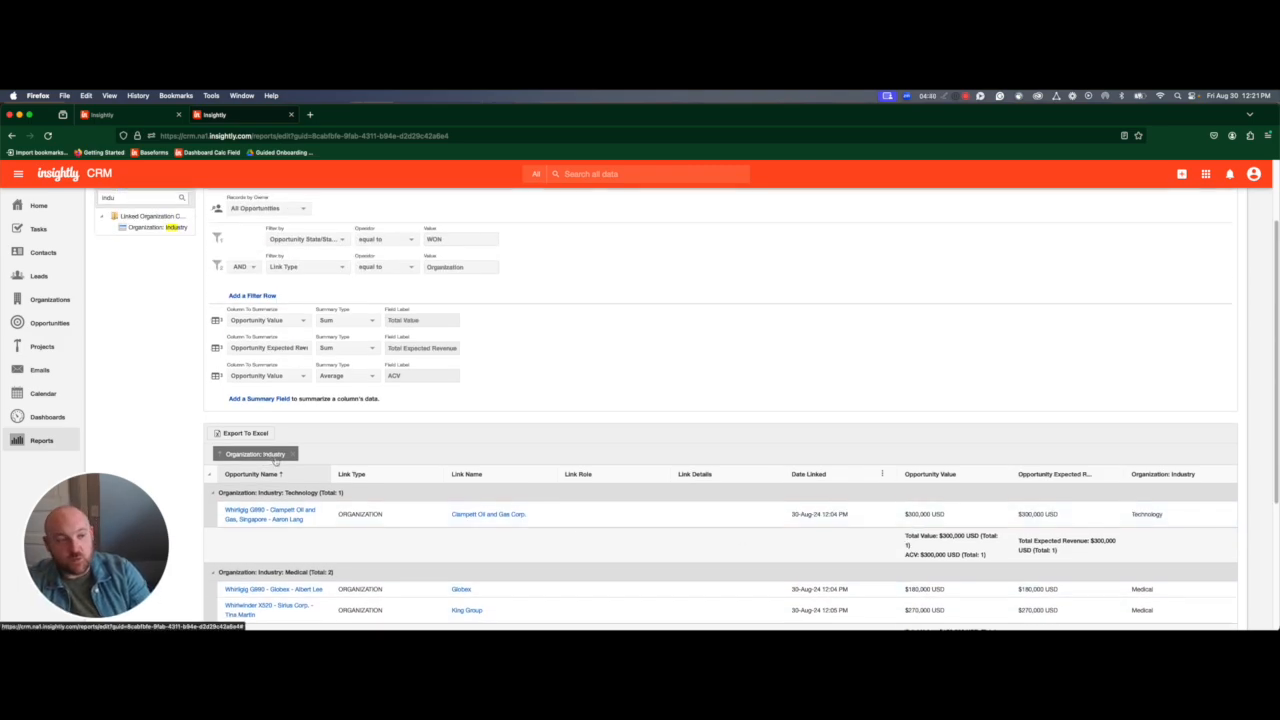
scroll(465, 455, "up", 2)
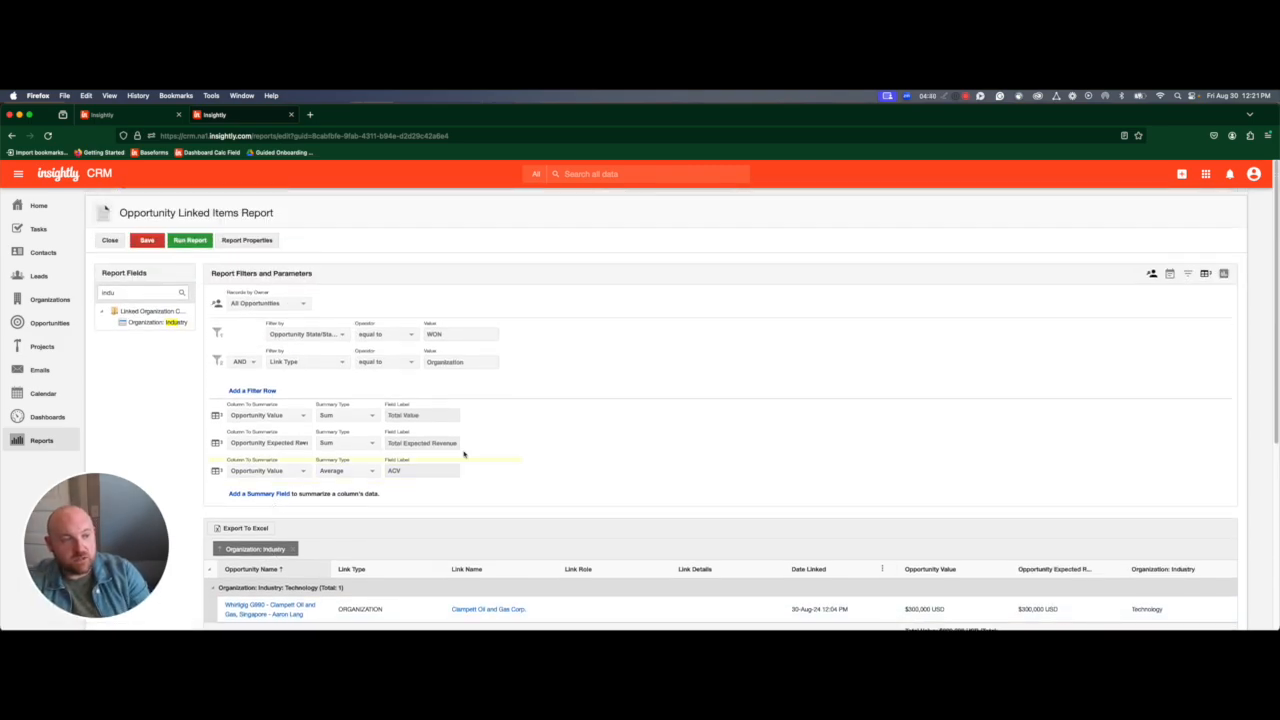
left_click(1224, 274)
scroll(914, 337, "down", 3)
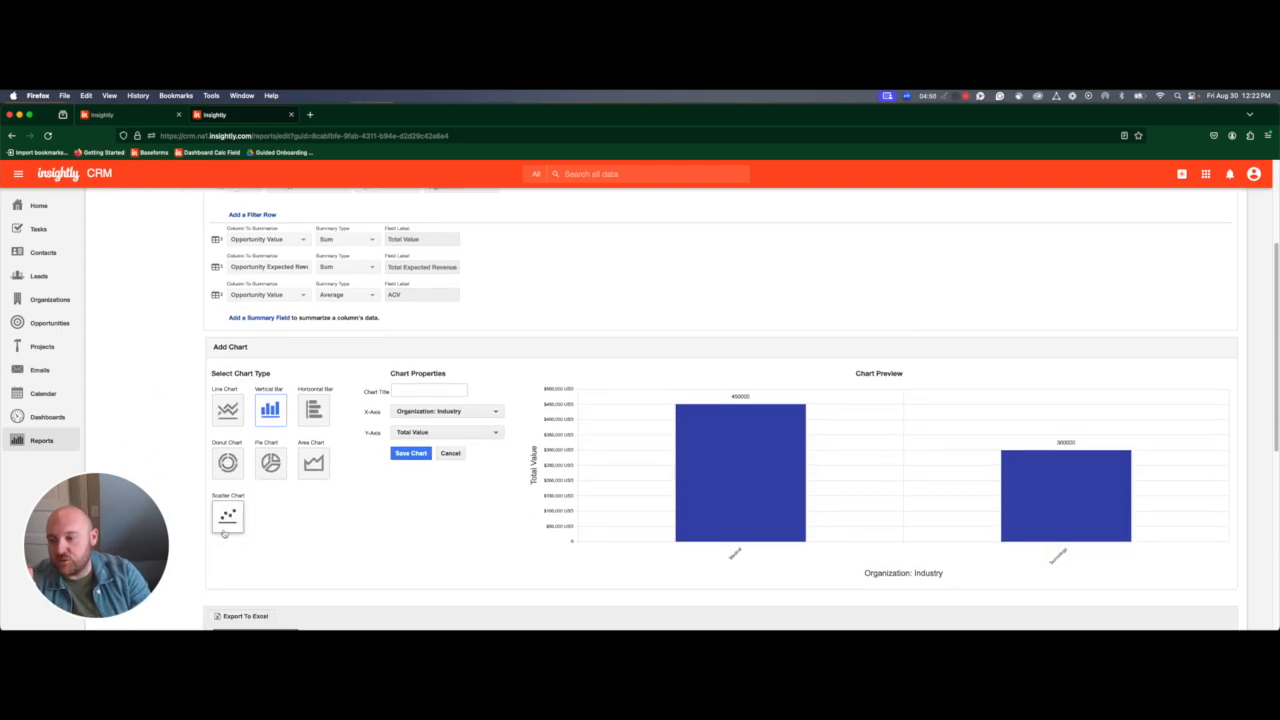
left_click(270, 464)
left_click(426, 393)
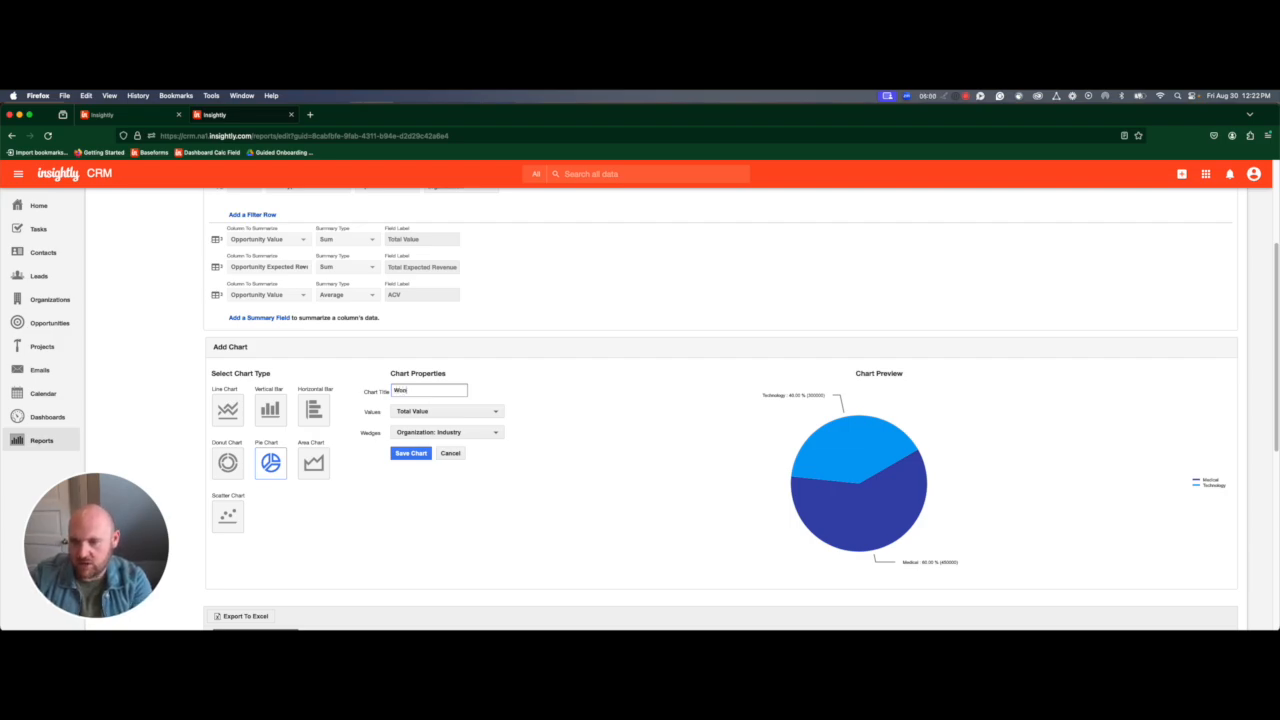
type("Won Revenue")
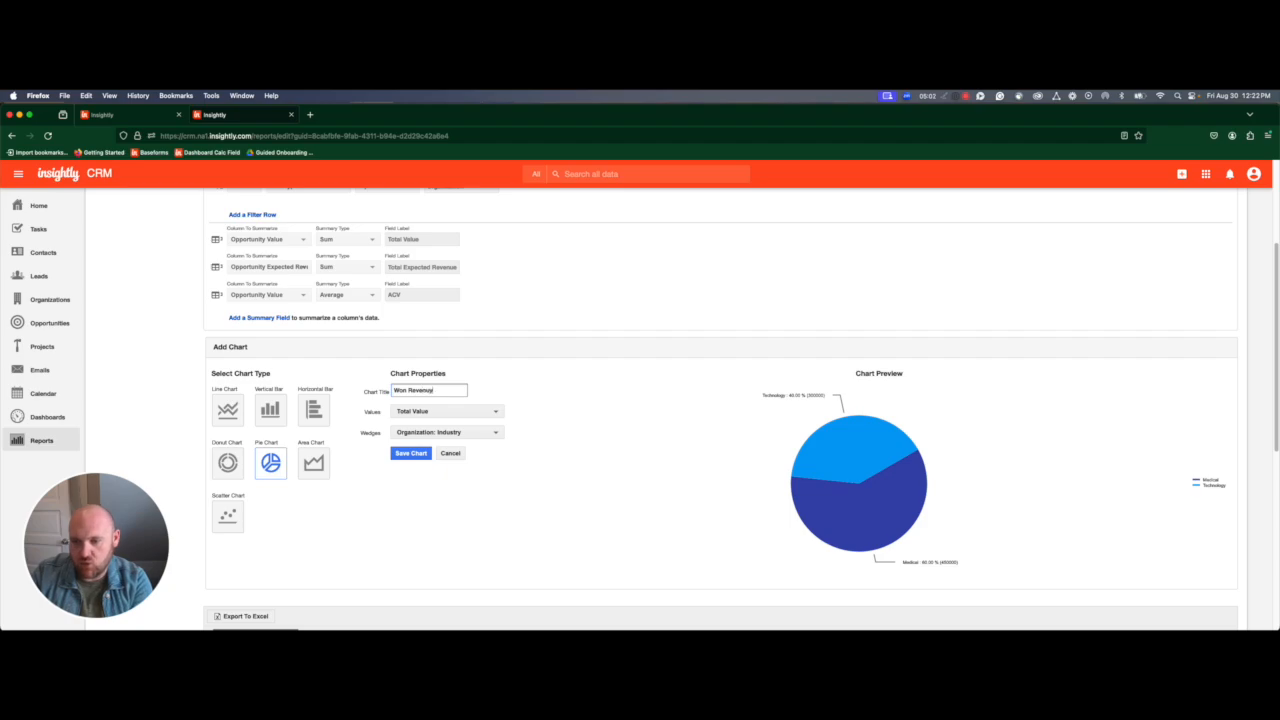
type(" by Ind")
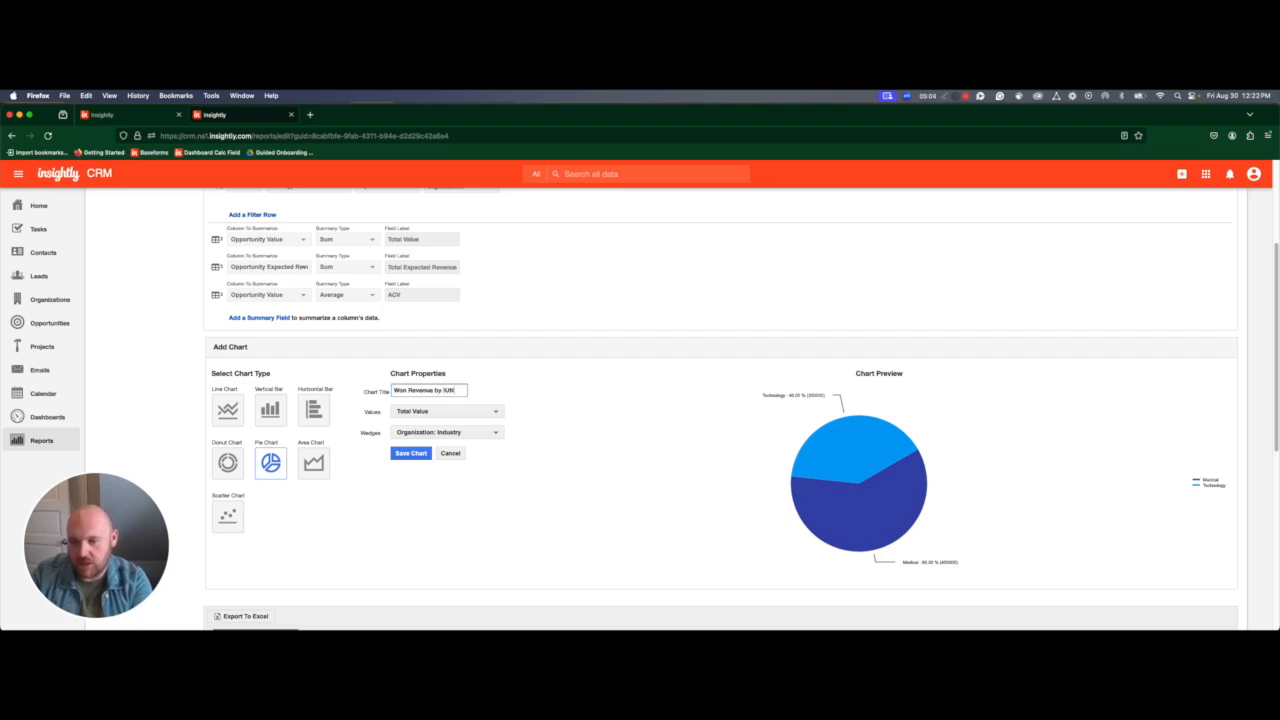
type("ustry")
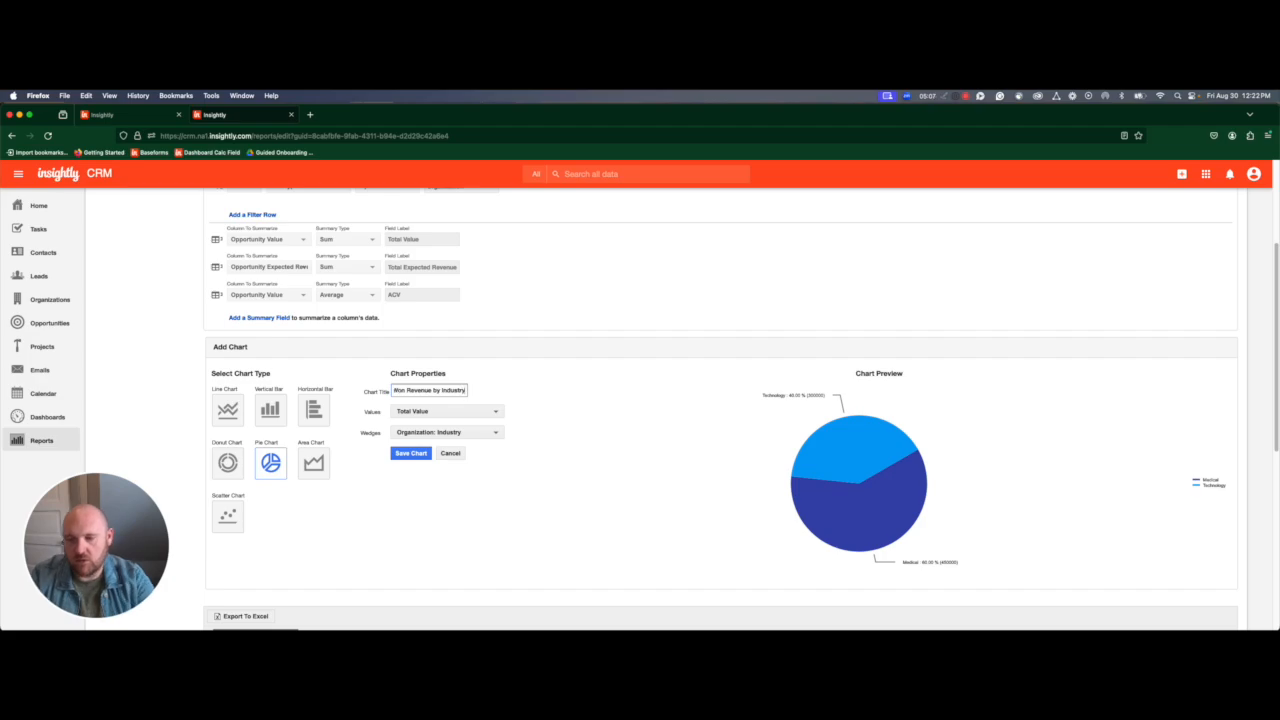
Preview the pie chart with Record Count as its values and inspect the Technology and Medical wedges.
left_click(429, 415)
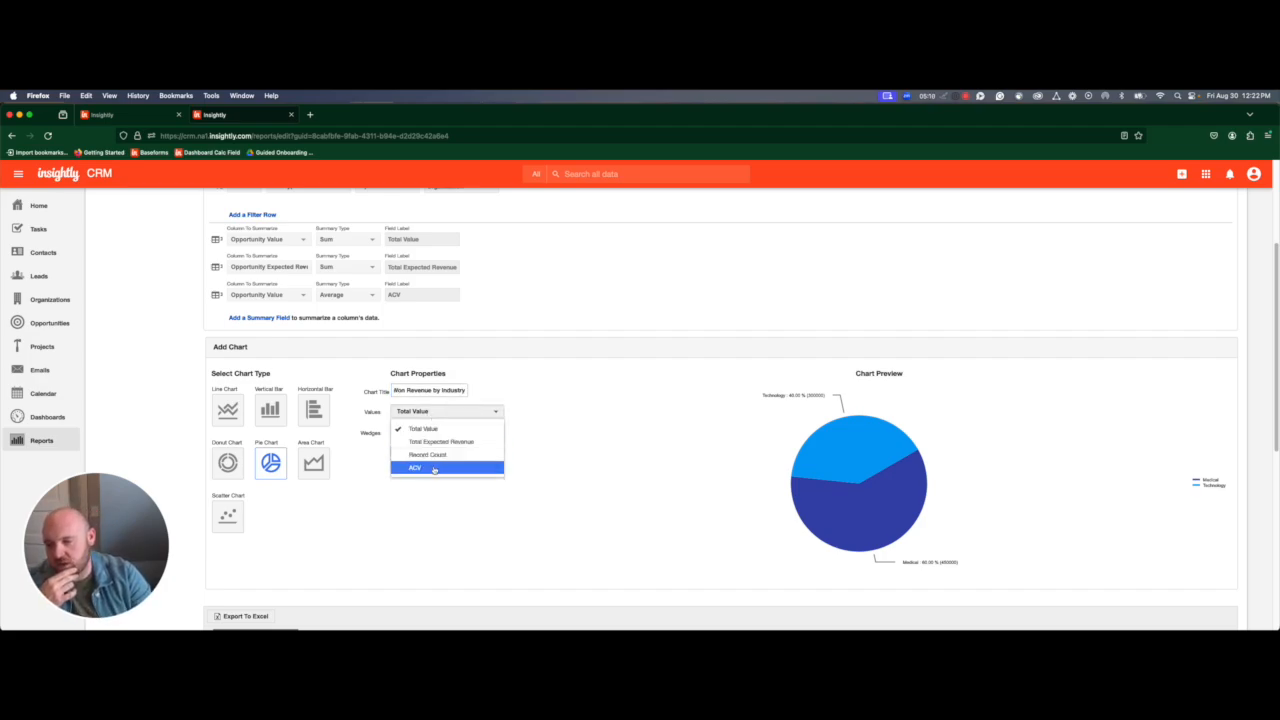
scroll(350, 510, "down", 2)
scroll(348, 495, "up", 2)
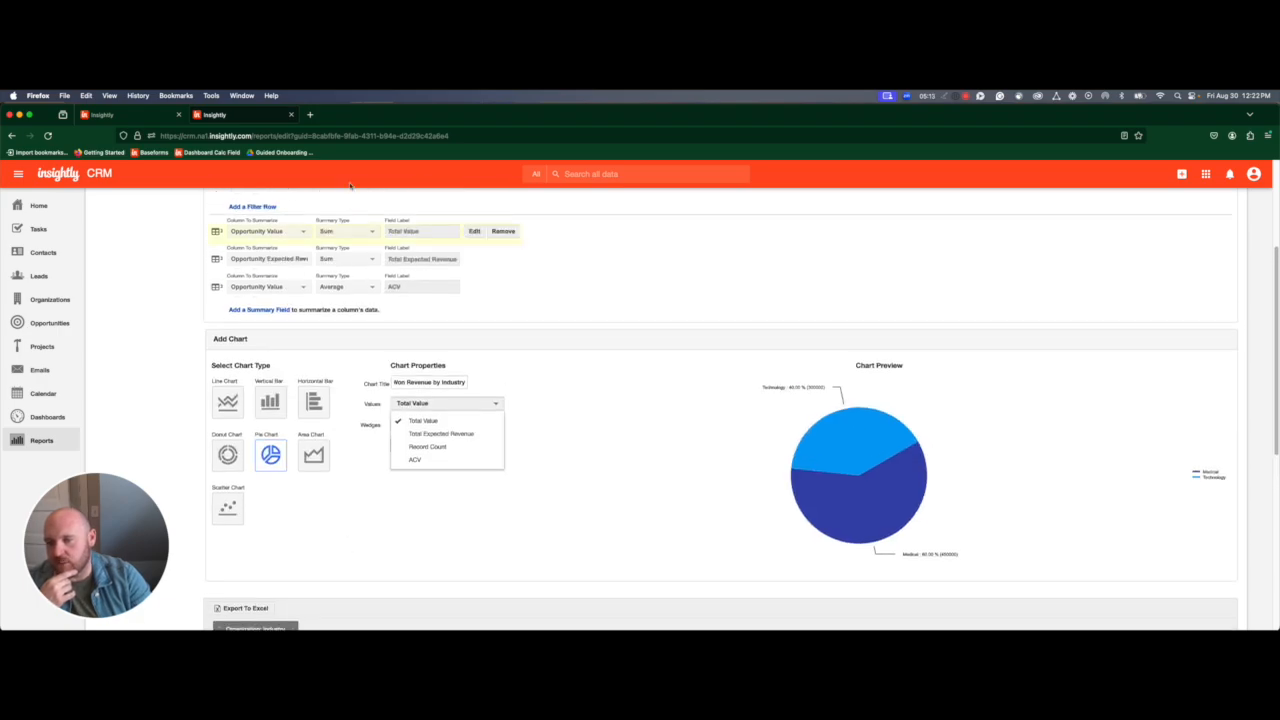
left_click(433, 448)
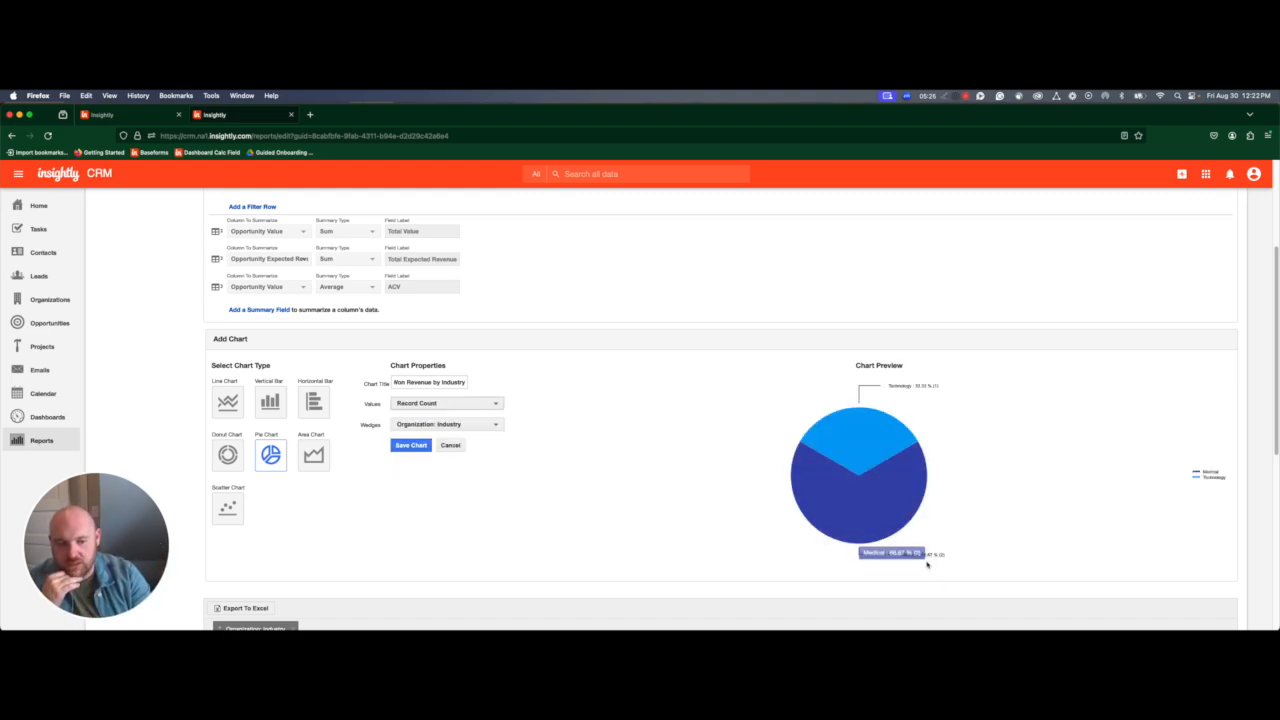
mouse_move(868, 398)
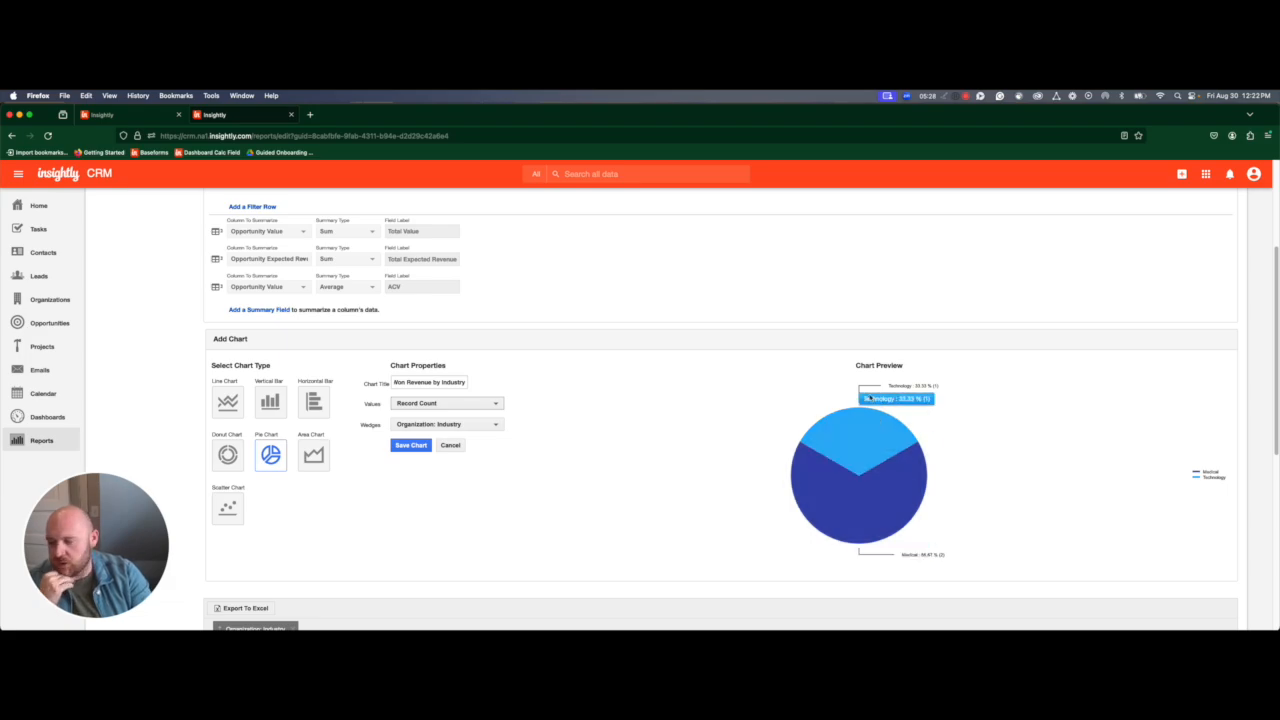
Set the pie chart's values to Total Value, check both industry wedges and save the chart.
left_click(450, 404)
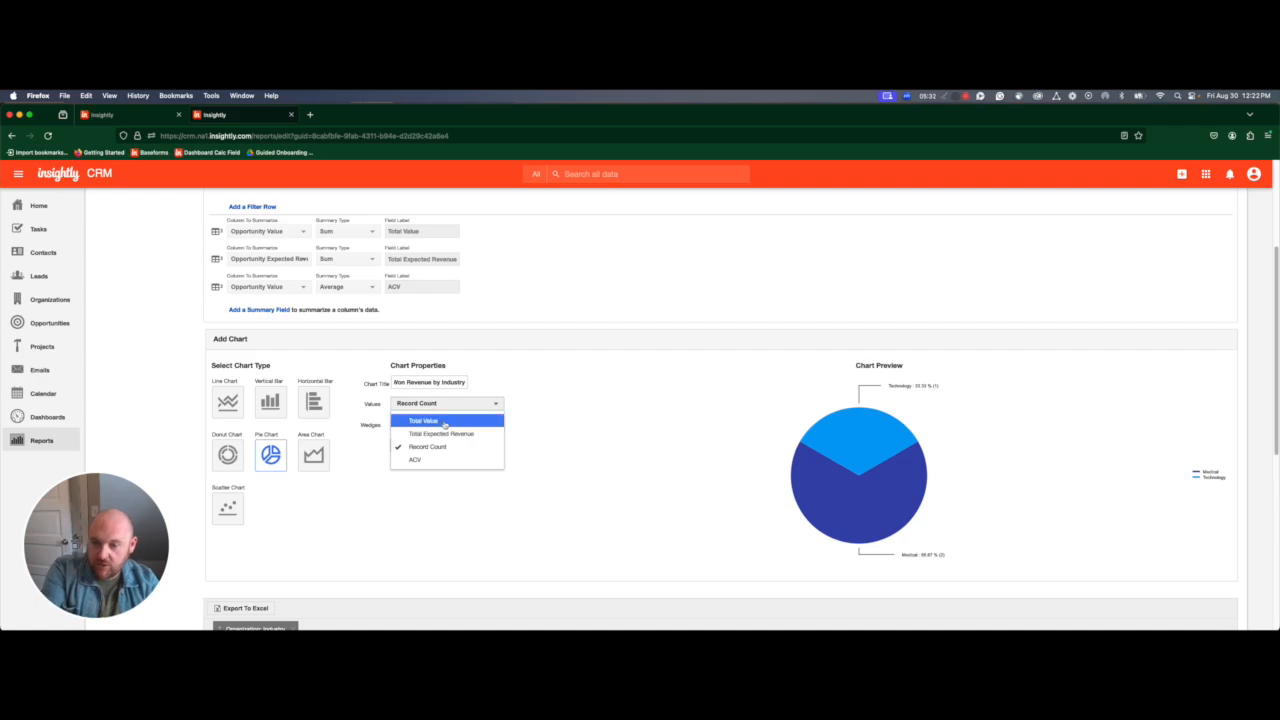
left_click(445, 422)
mouse_move(840, 457)
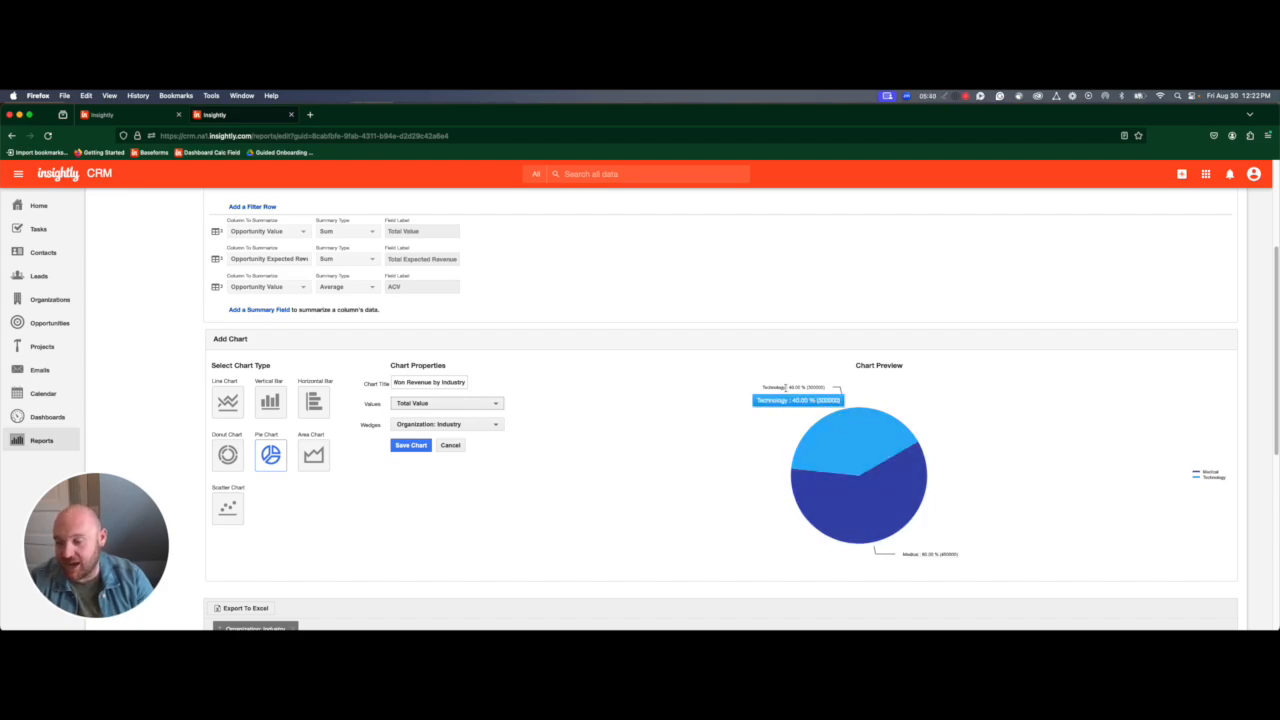
mouse_move(899, 543)
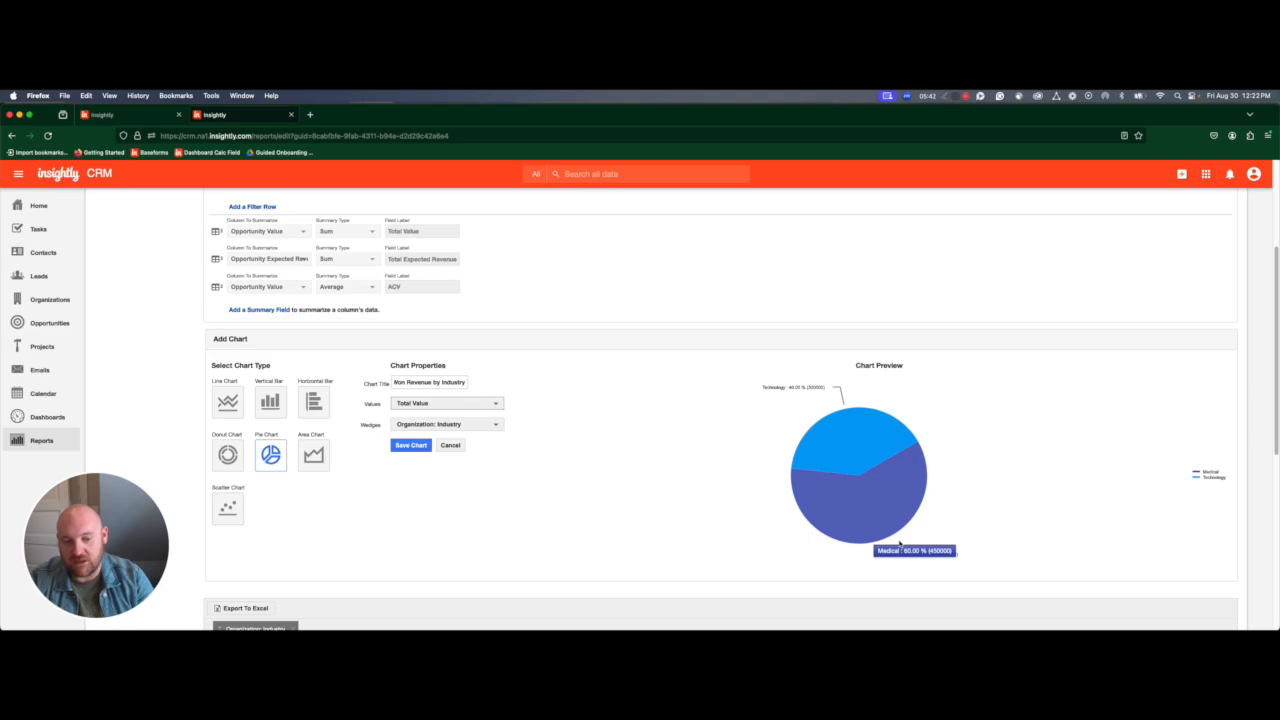
mouse_move(862, 436)
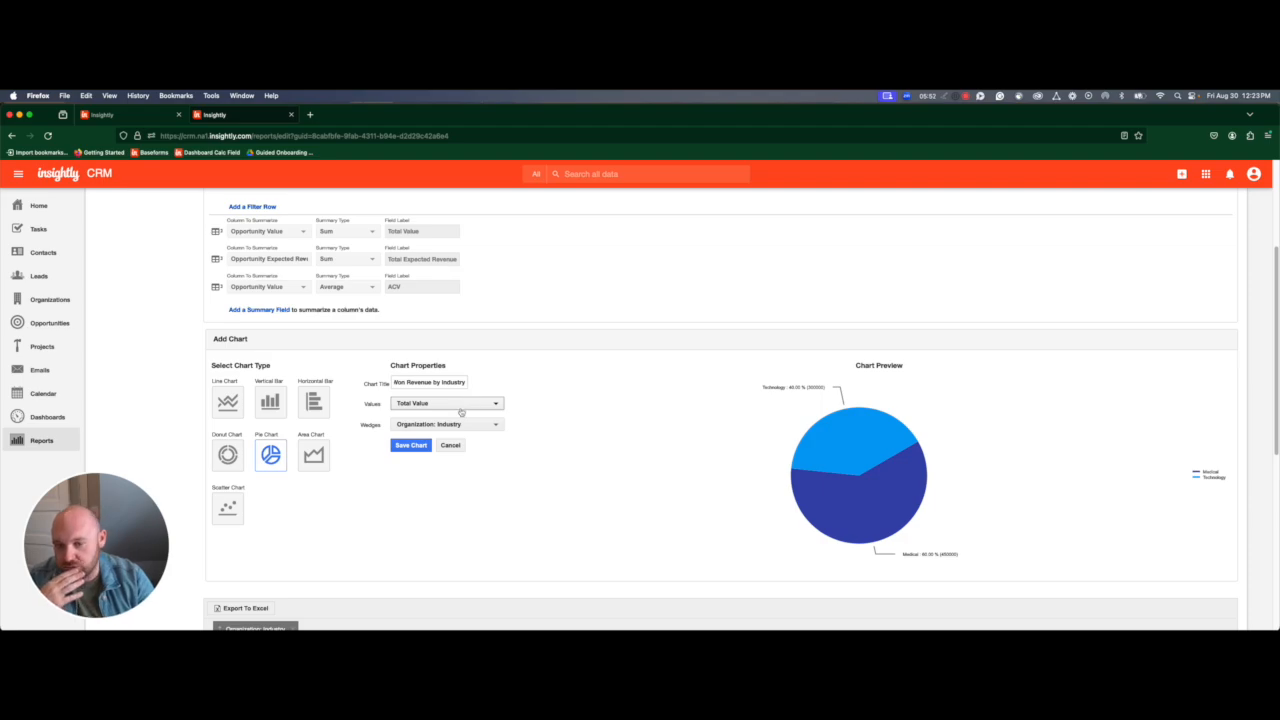
left_click(409, 445)
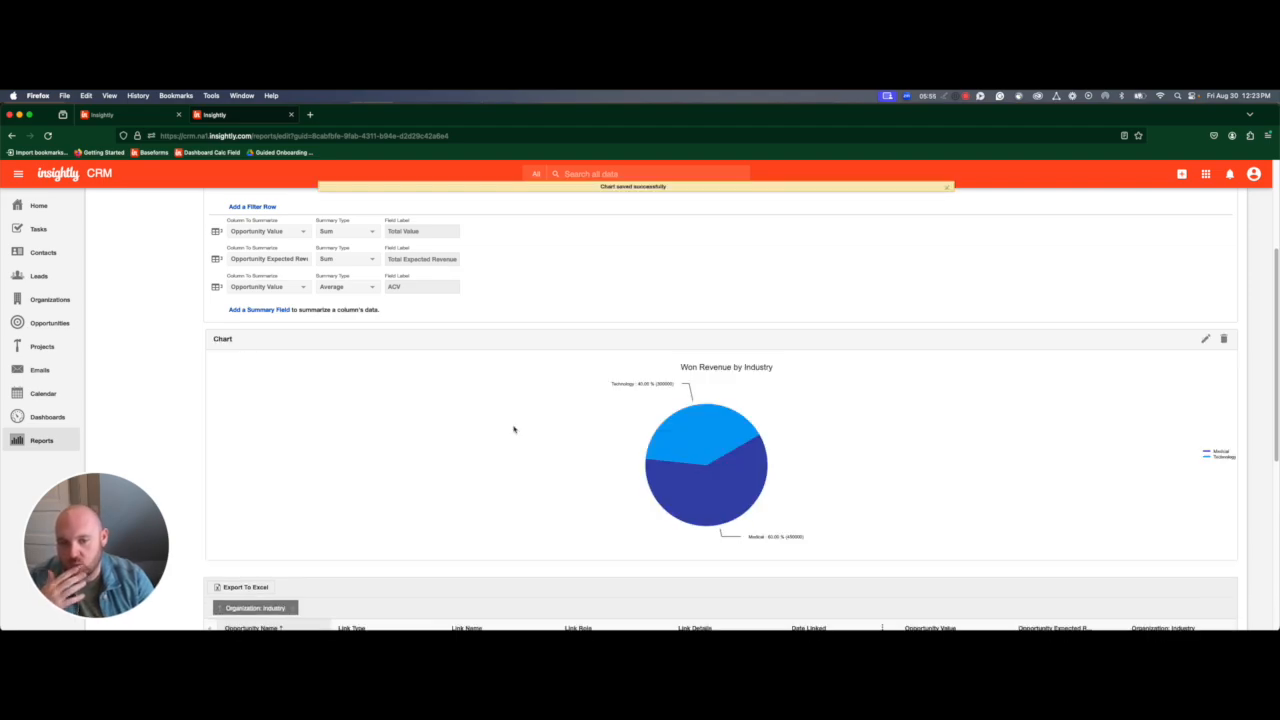
Save the report as Won Revenue by Industry in the Shared Reports folder and run it.
scroll(666, 467, "up", 5)
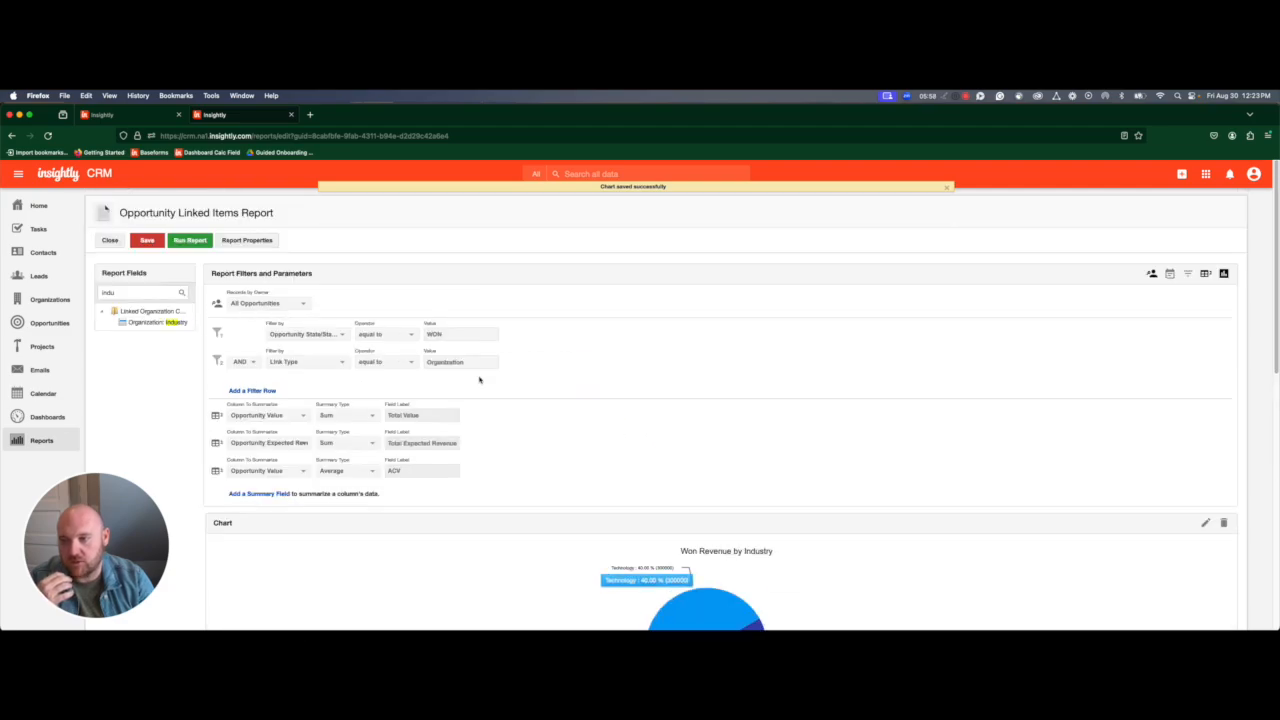
left_click(147, 243)
left_click(570, 249)
type("Won")
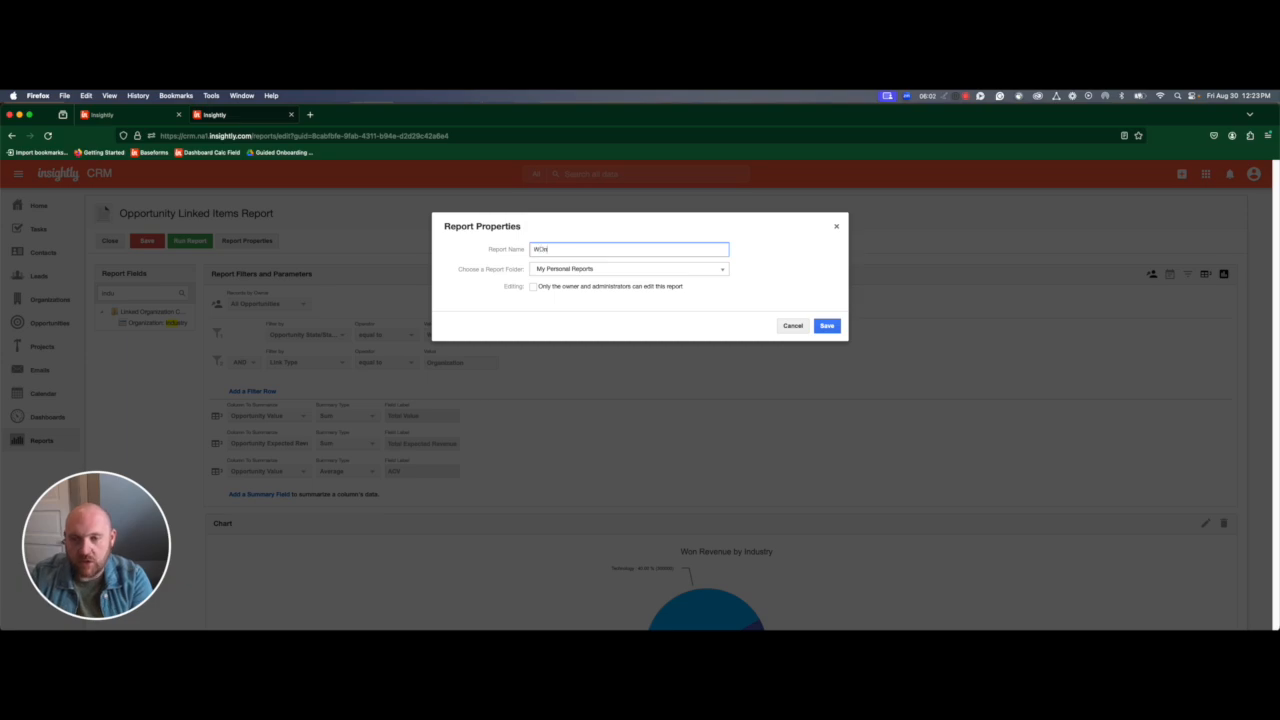
type(" Revenue by Industry")
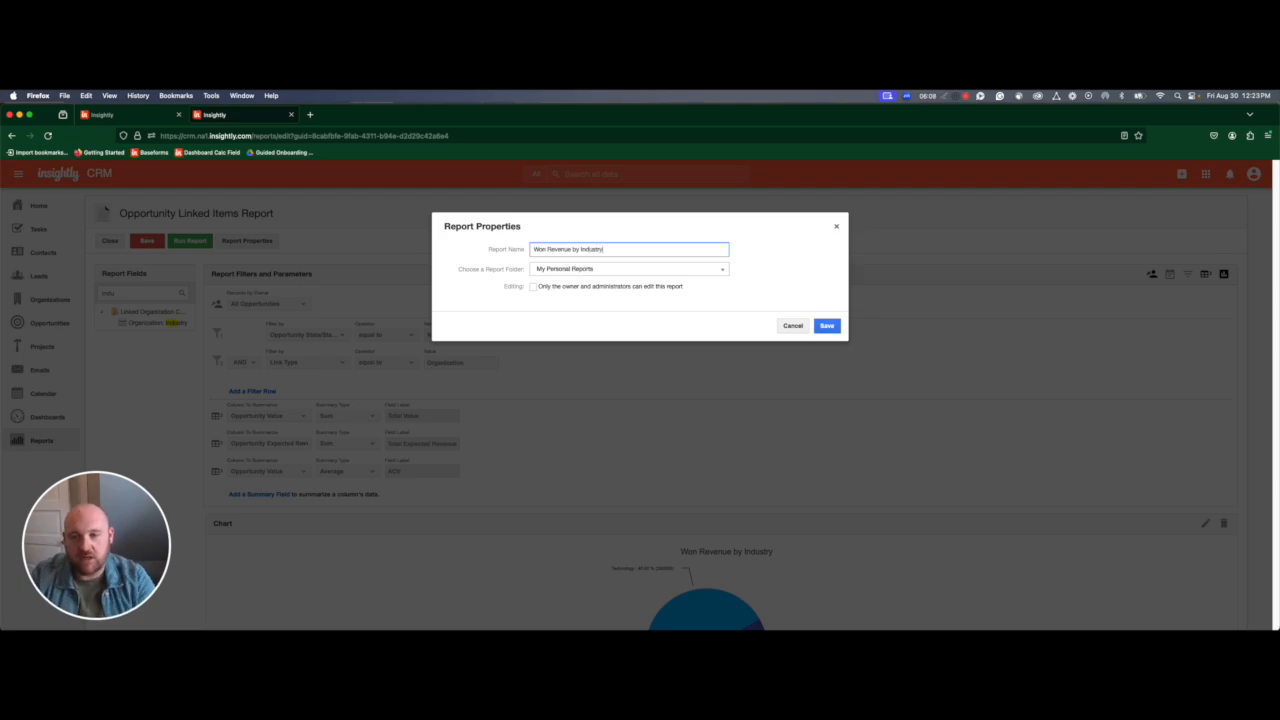
left_click(584, 270)
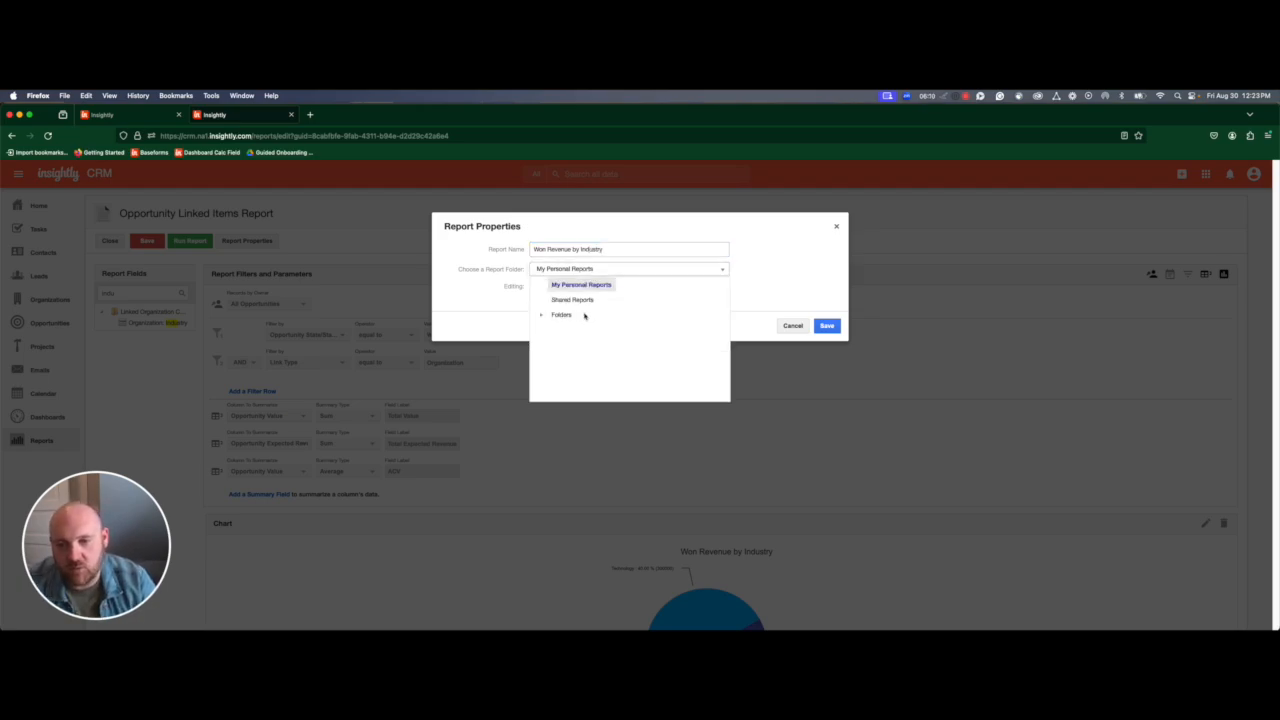
left_click(560, 316)
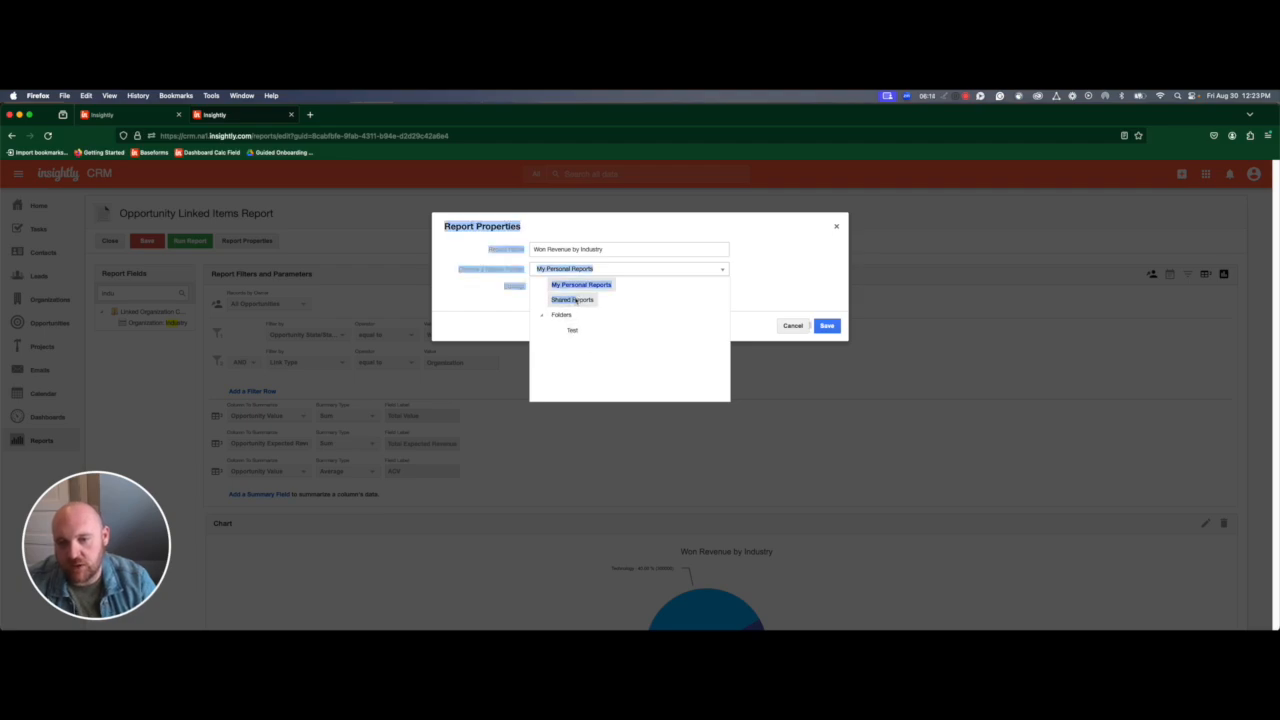
left_click(572, 299)
left_click(826, 325)
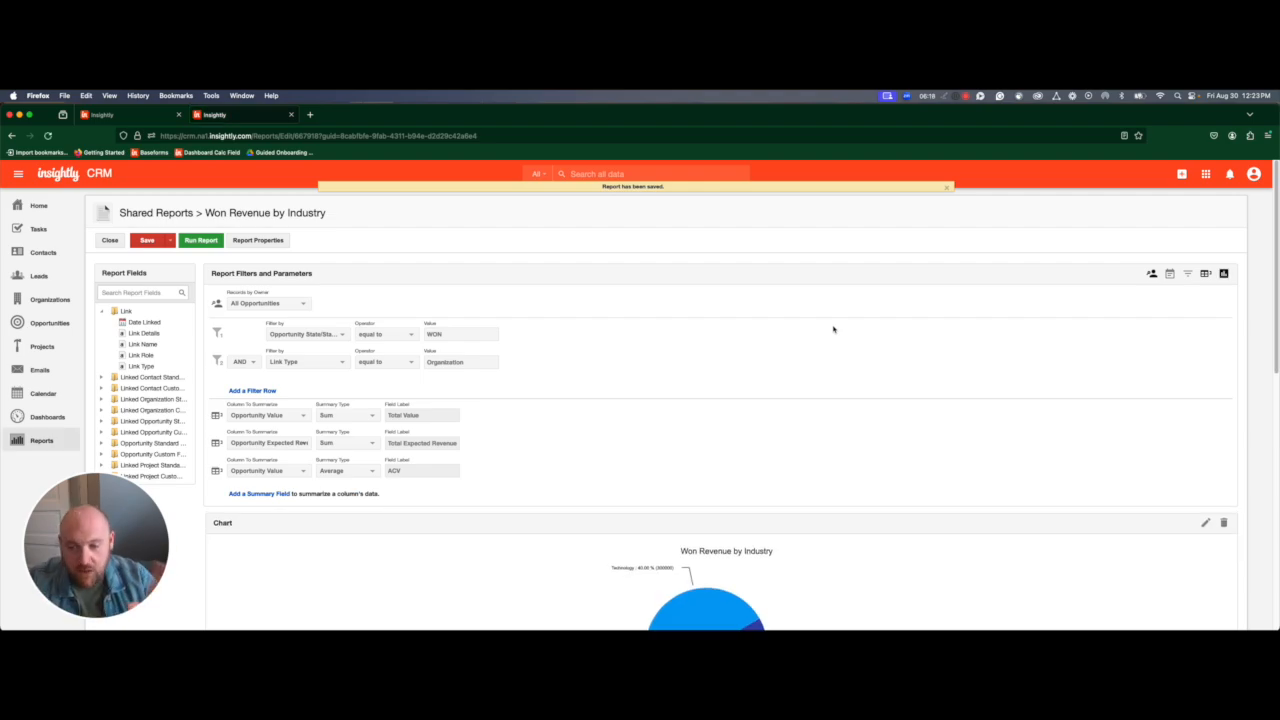
left_click(199, 241)
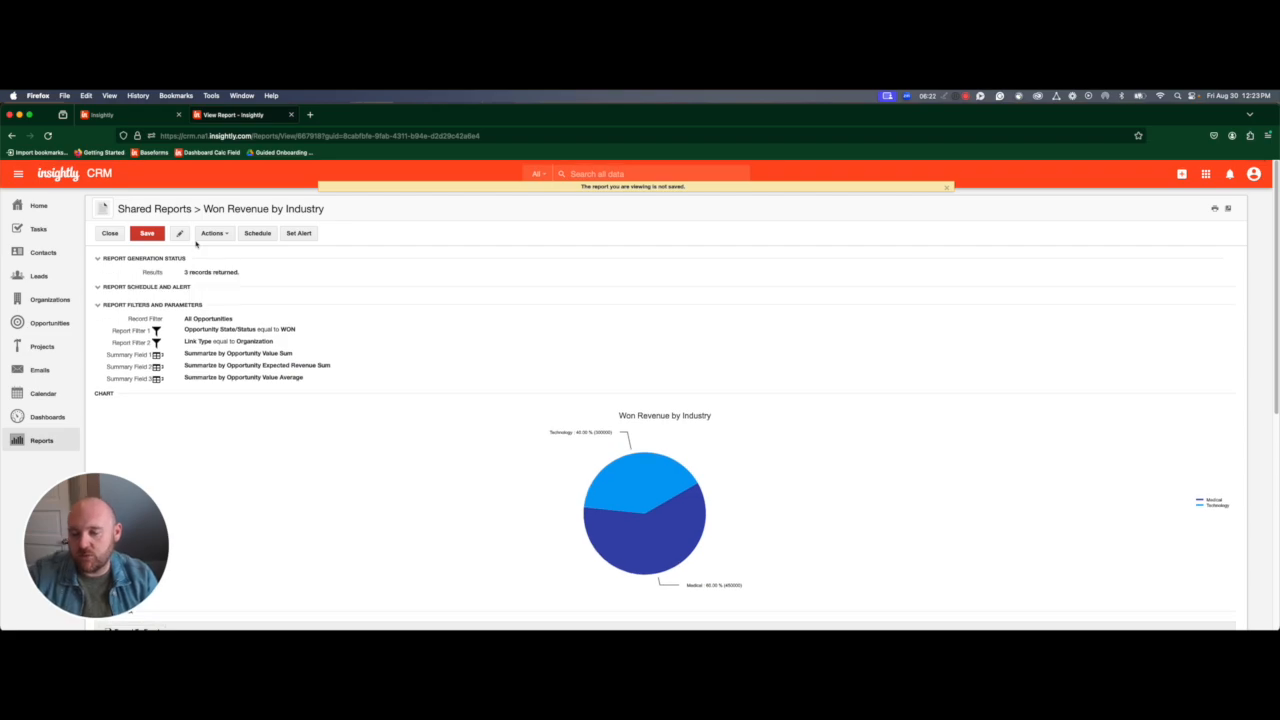
Start a schedule for the report, emailing it to Myself and Others with both listed users selected.
left_click(262, 235)
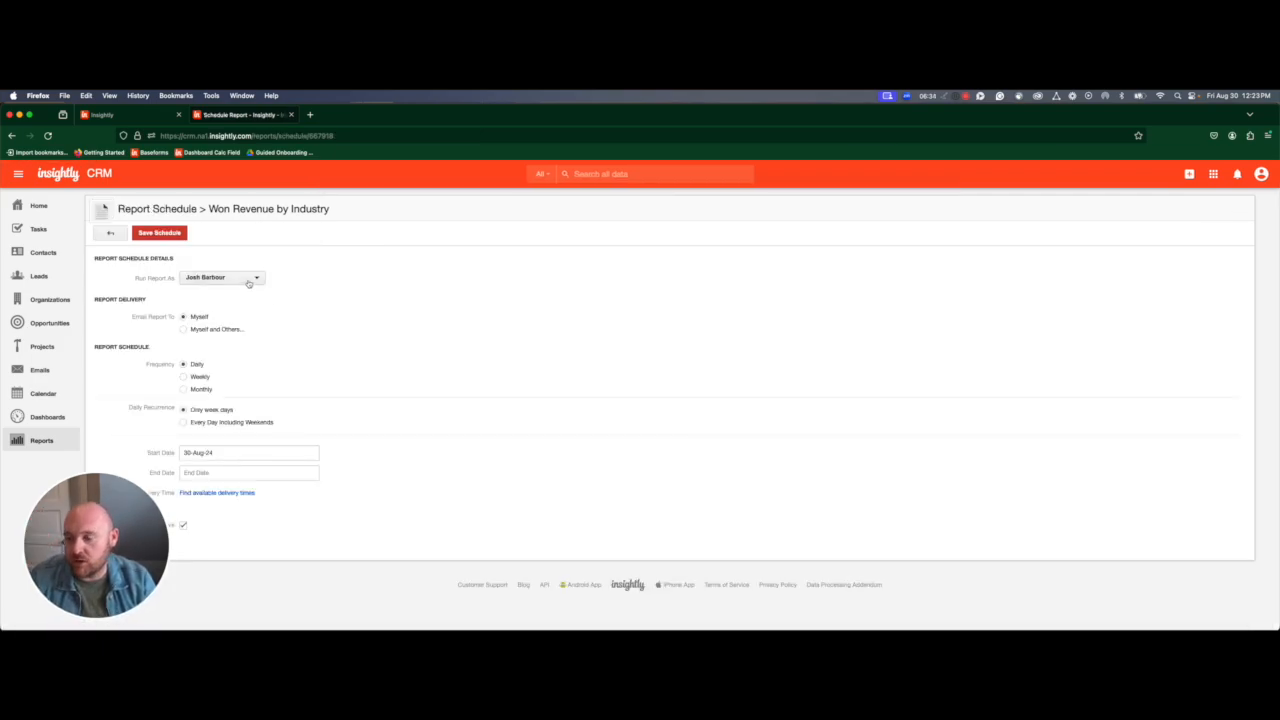
left_click(183, 329)
left_click(219, 347)
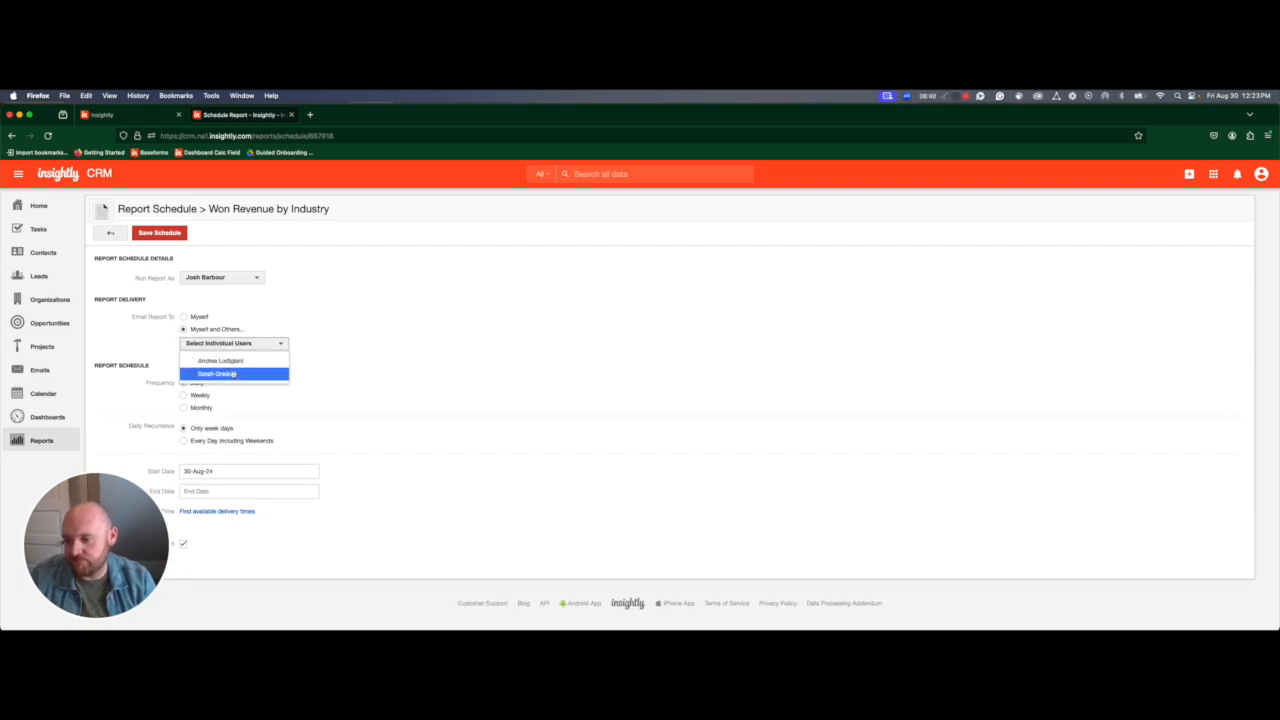
left_click(226, 360)
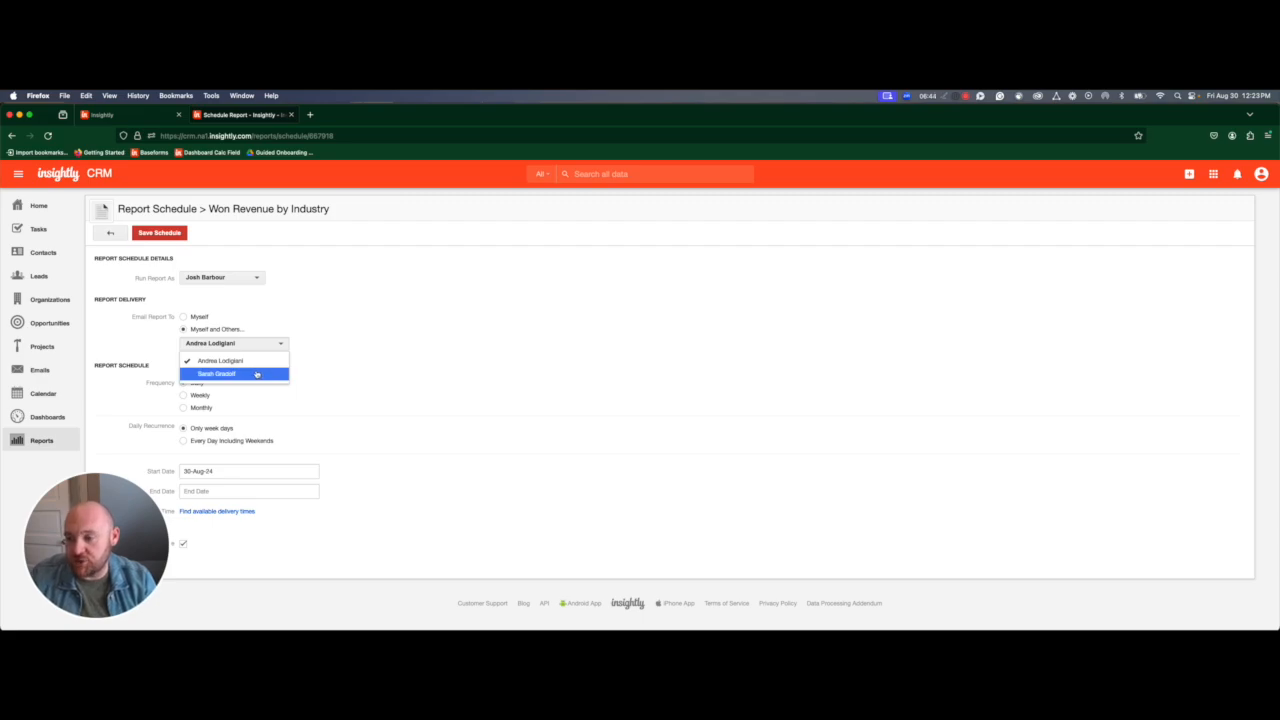
left_click(256, 374)
left_click(514, 343)
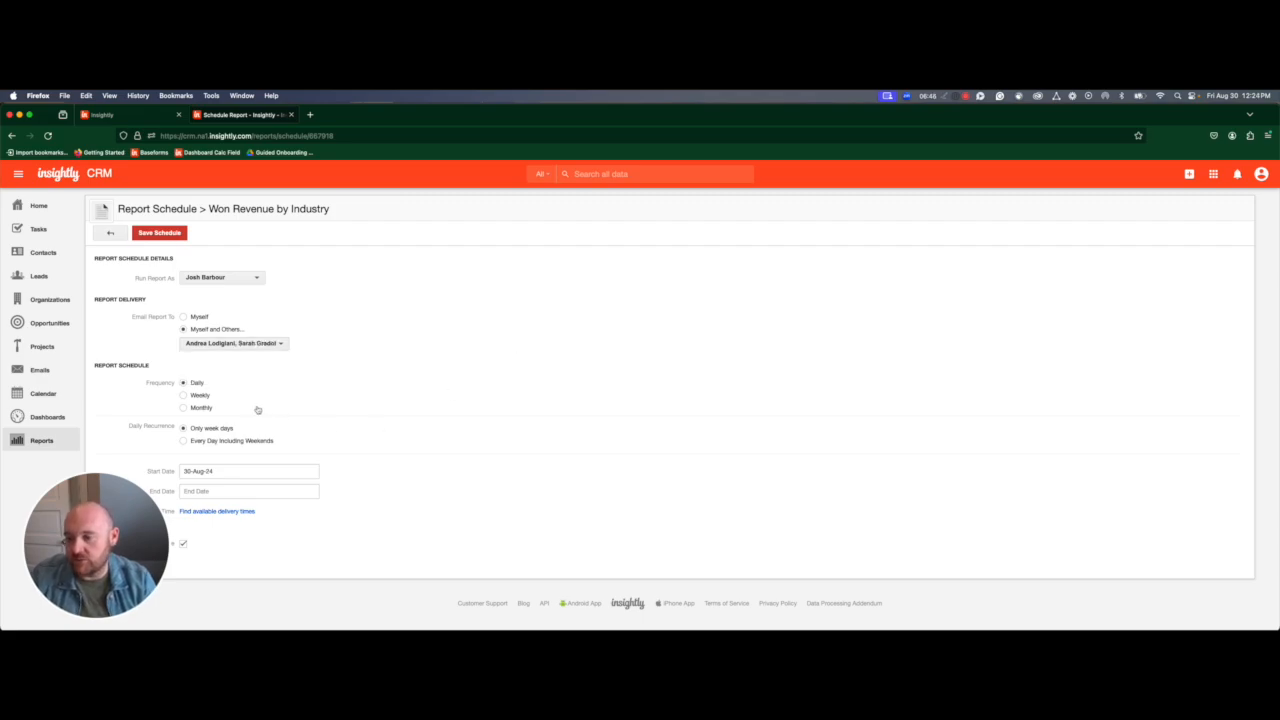
Set the report schedule to weekly on Monday, and leave the schedule page without saving.
left_click(184, 395)
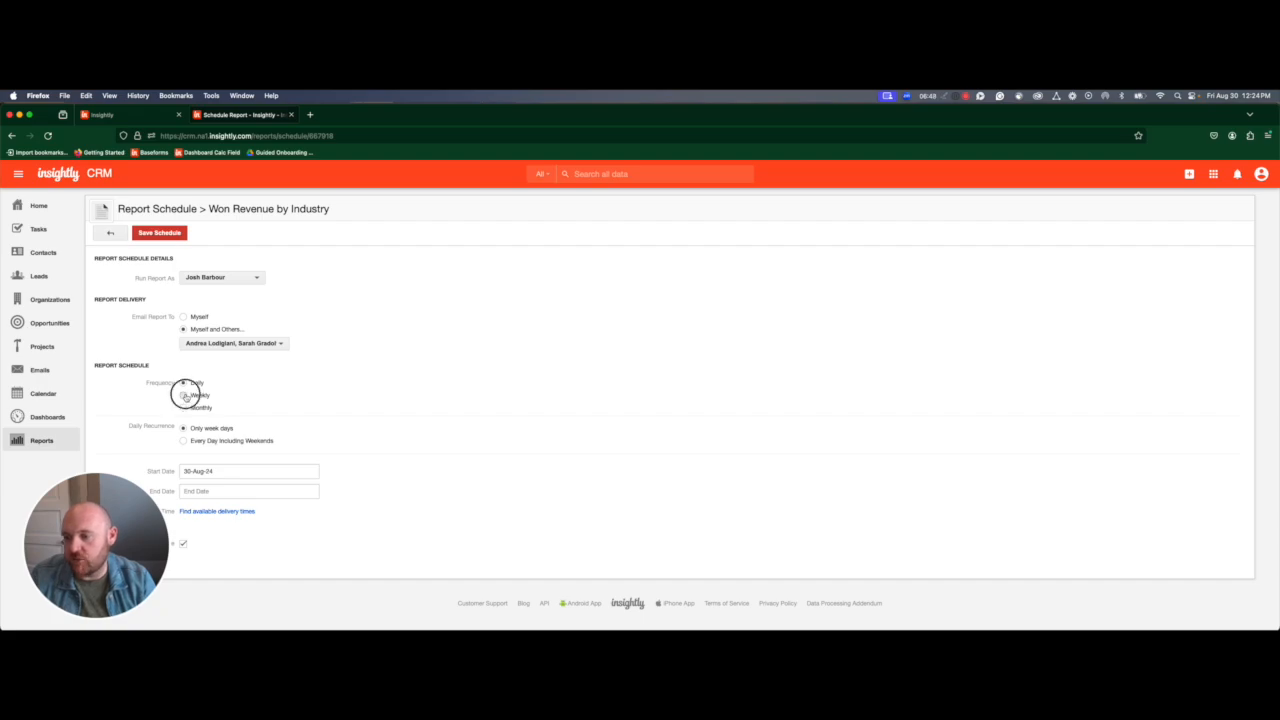
left_click(184, 427)
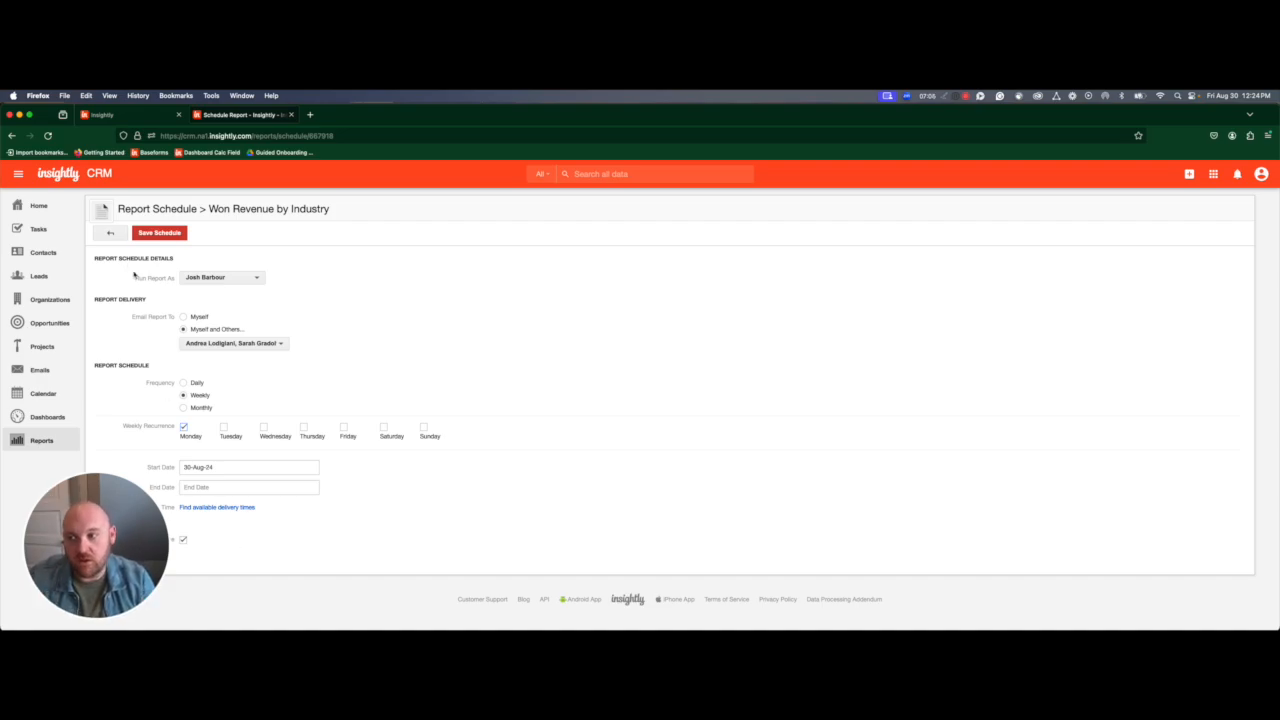
left_click(111, 232)
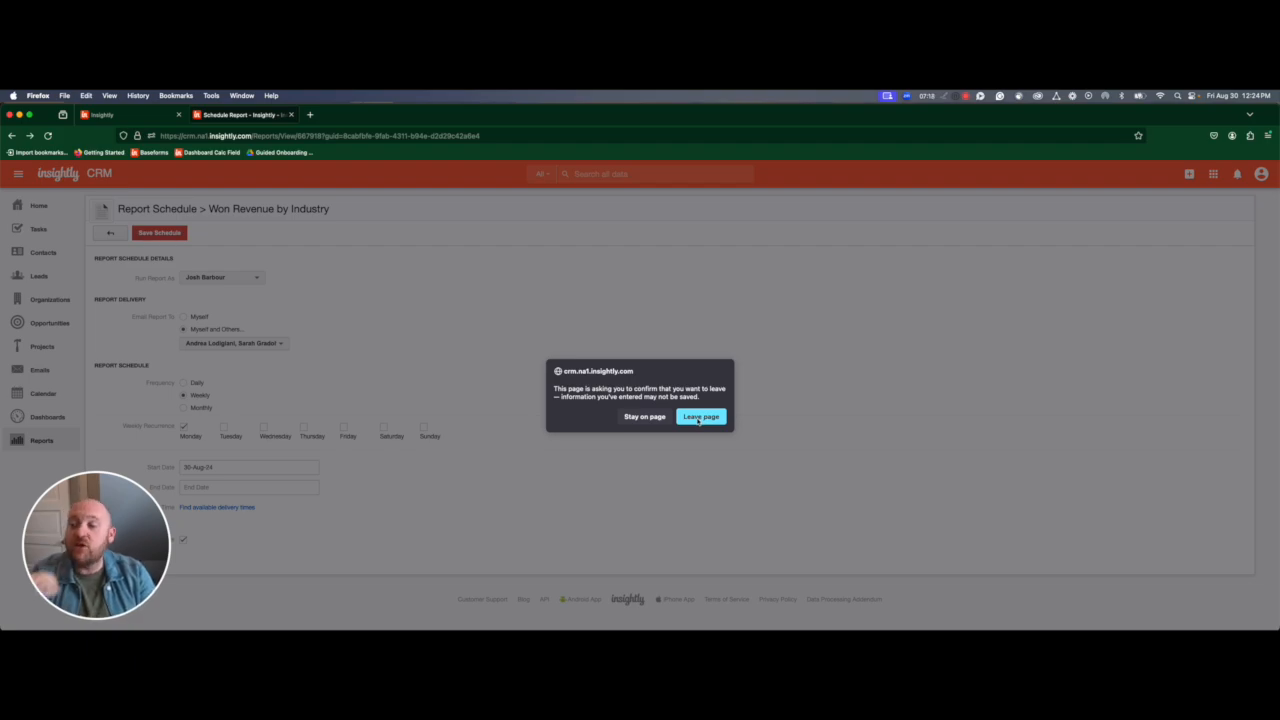
left_click(698, 420)
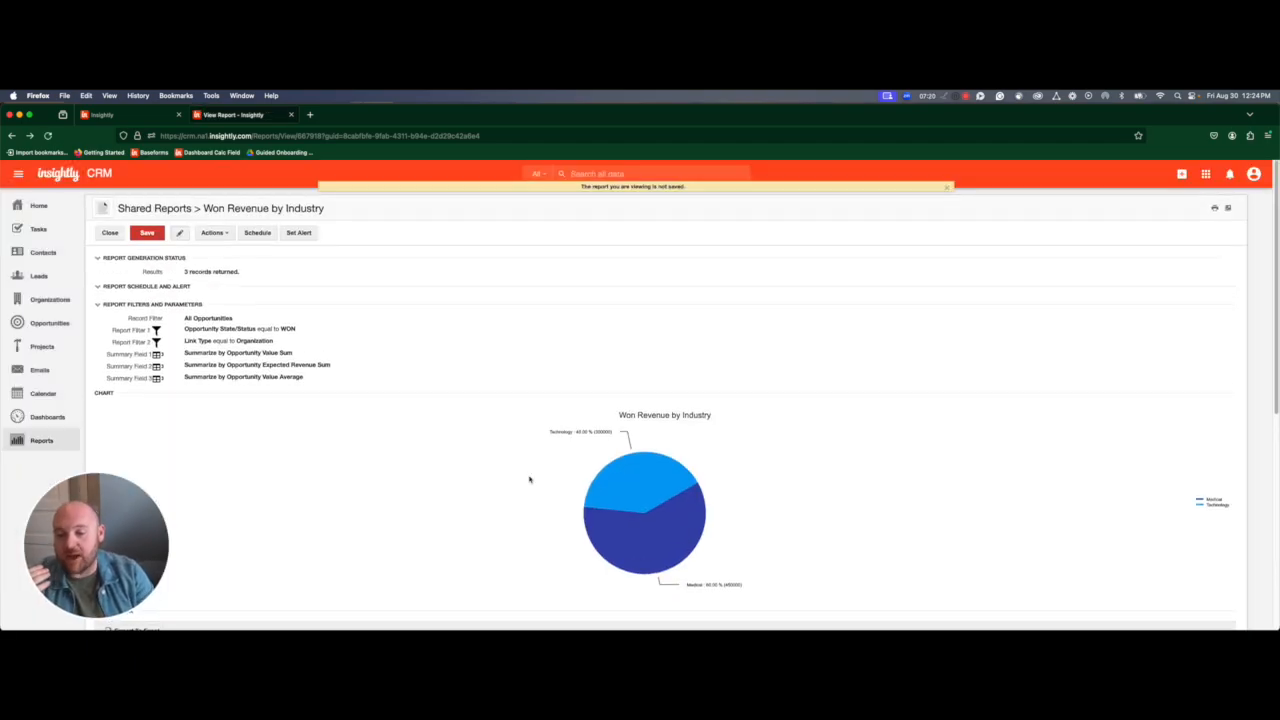
Review the report data grouped by organization industry, including its linked opportunities and summaries.
scroll(523, 485, "down", 3)
scroll(486, 471, "down", 4)
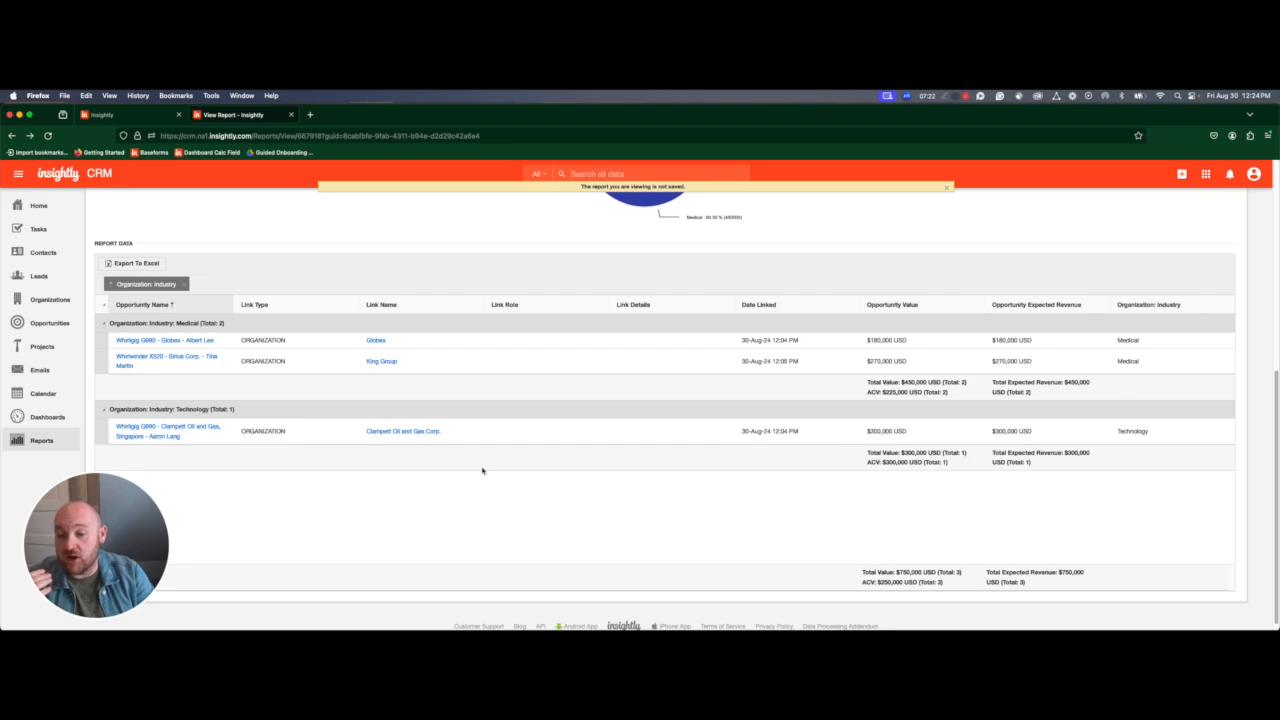
left_click(164, 341)
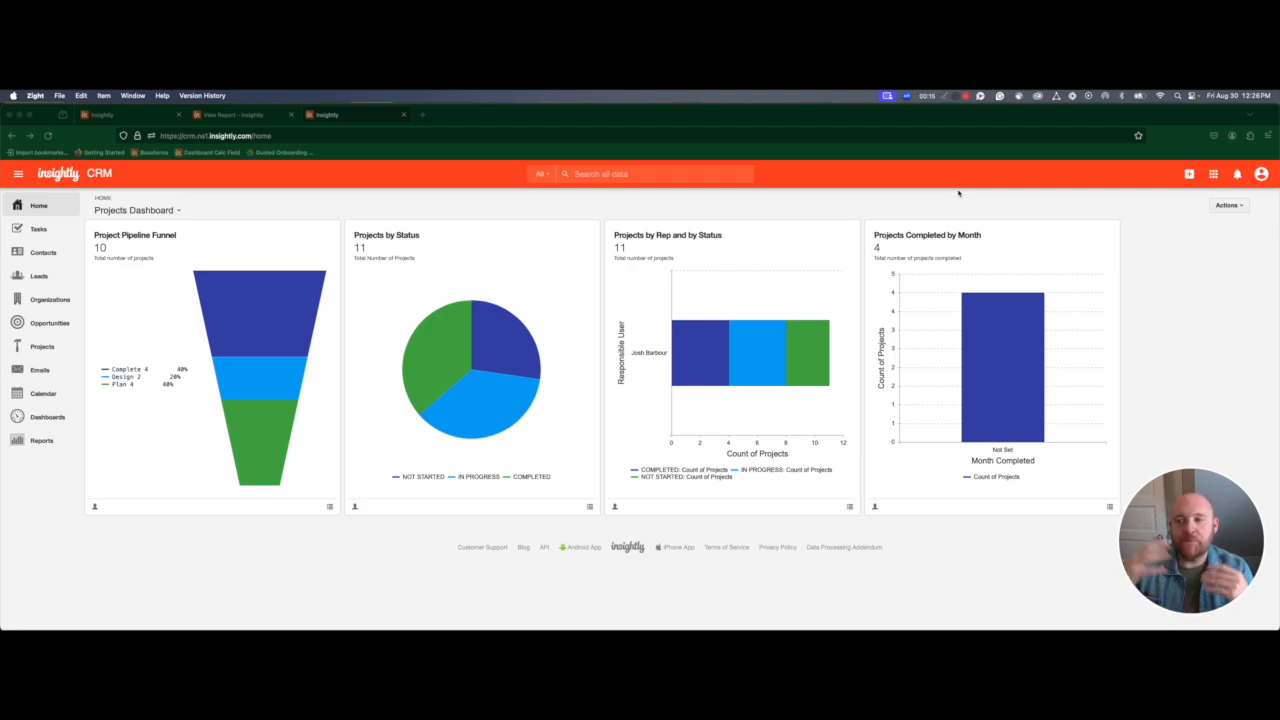
Open the list of all custom dashboards.
left_click(54, 418)
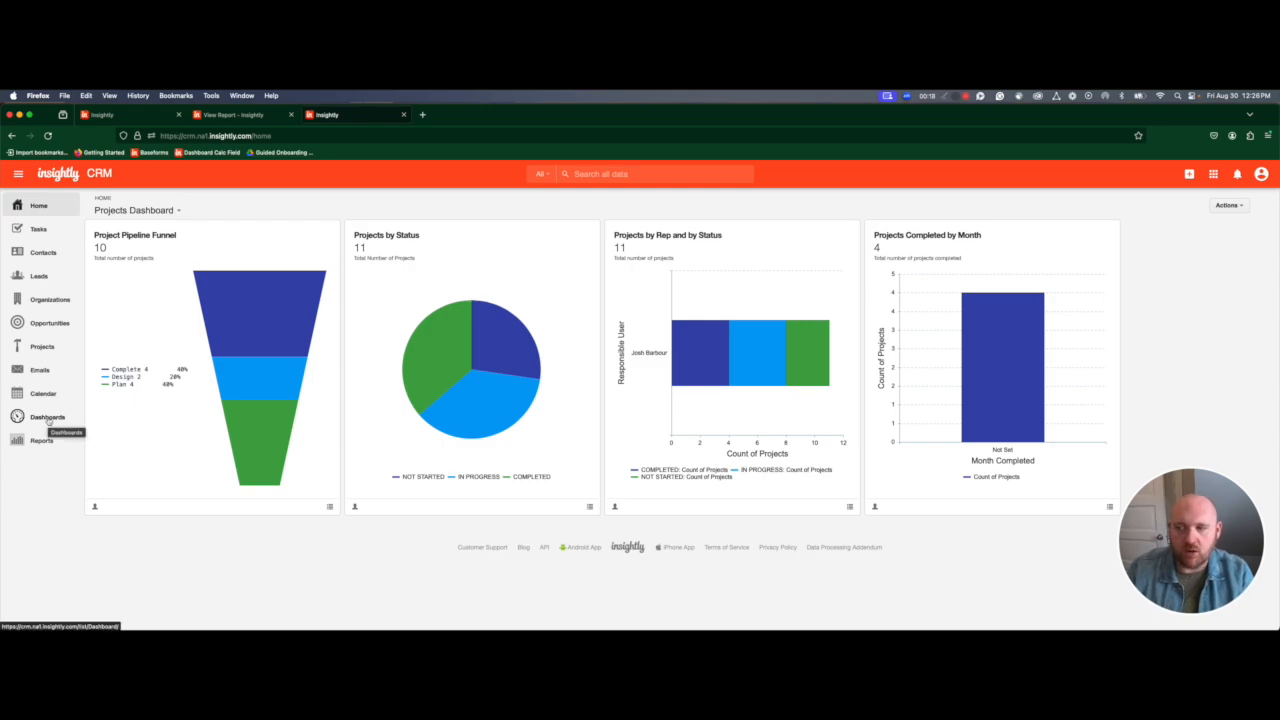
left_click(49, 420)
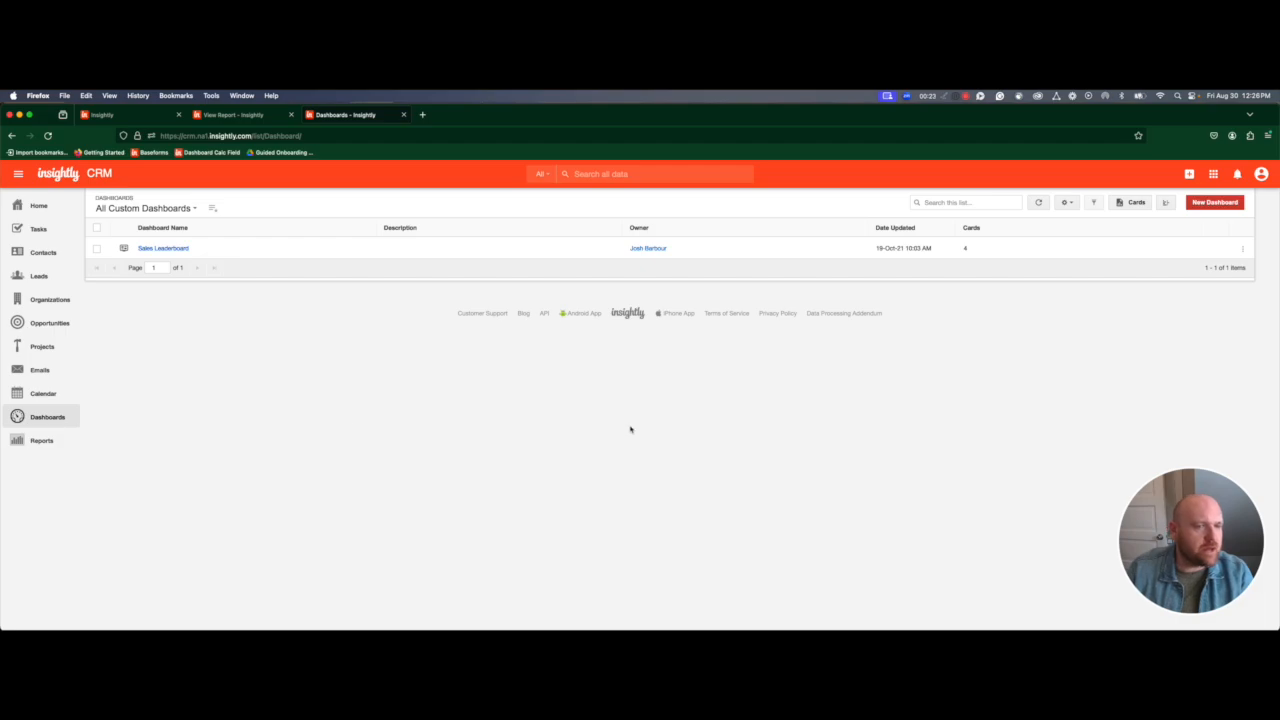
Start a new dashboard and name it Best Practice Dashboard.
left_click(1215, 204)
left_click(627, 250)
type("Best Practical")
type("ashboard")
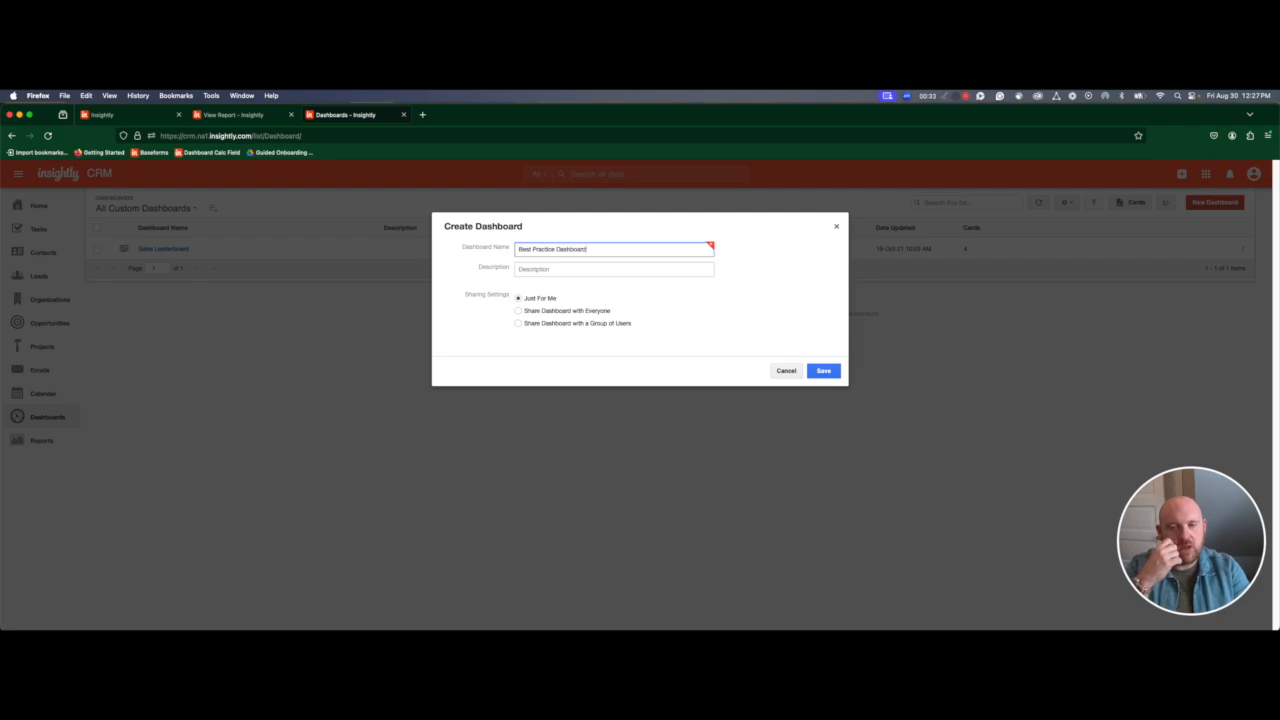
Try the dashboard sharing settings for everyone and for a group of users, checking which groups can be chosen.
left_click(517, 312)
left_click(518, 324)
left_click(531, 344)
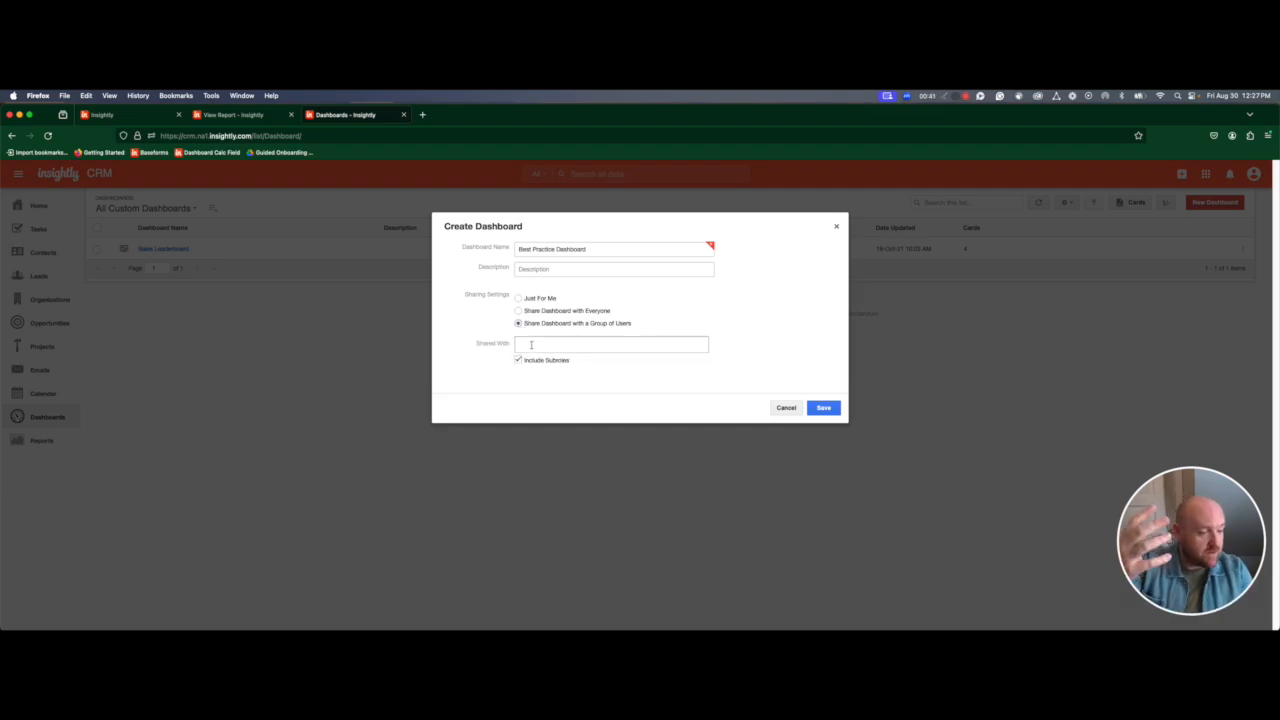
left_click(532, 346)
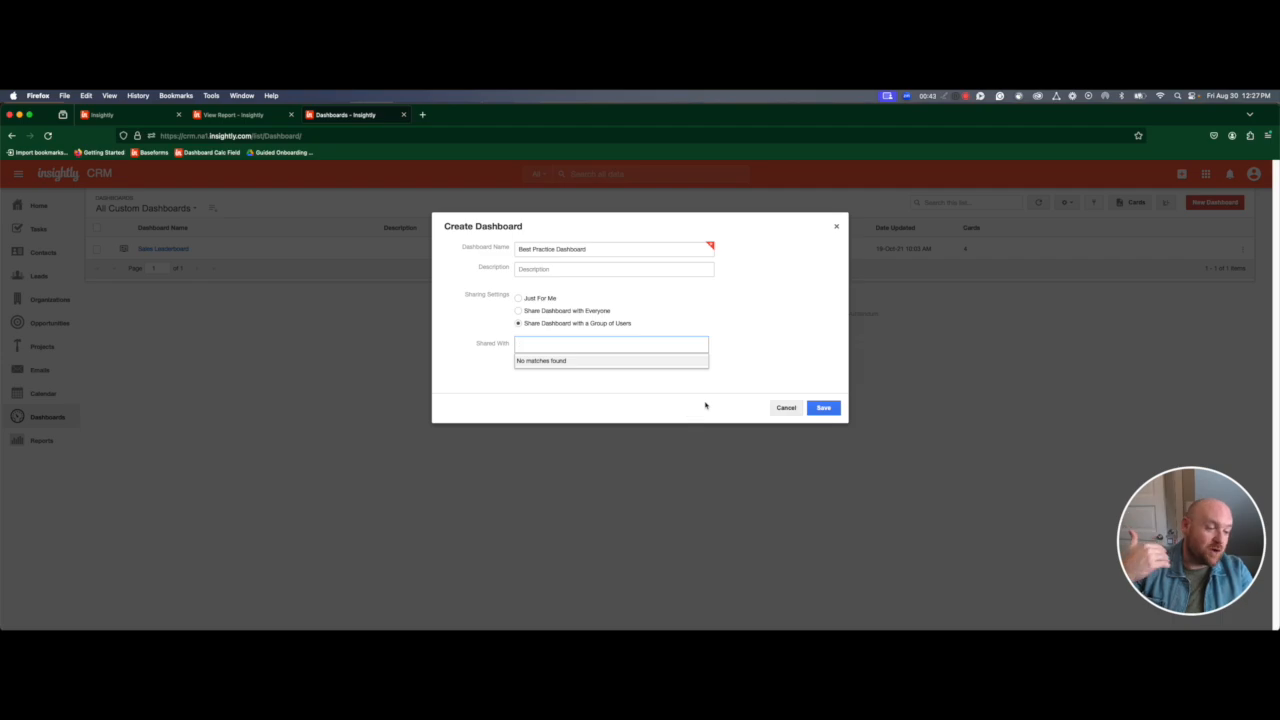
left_click(750, 341)
Set the dashboard's sharing to Just For Me and save the dashboard.
left_click(518, 298)
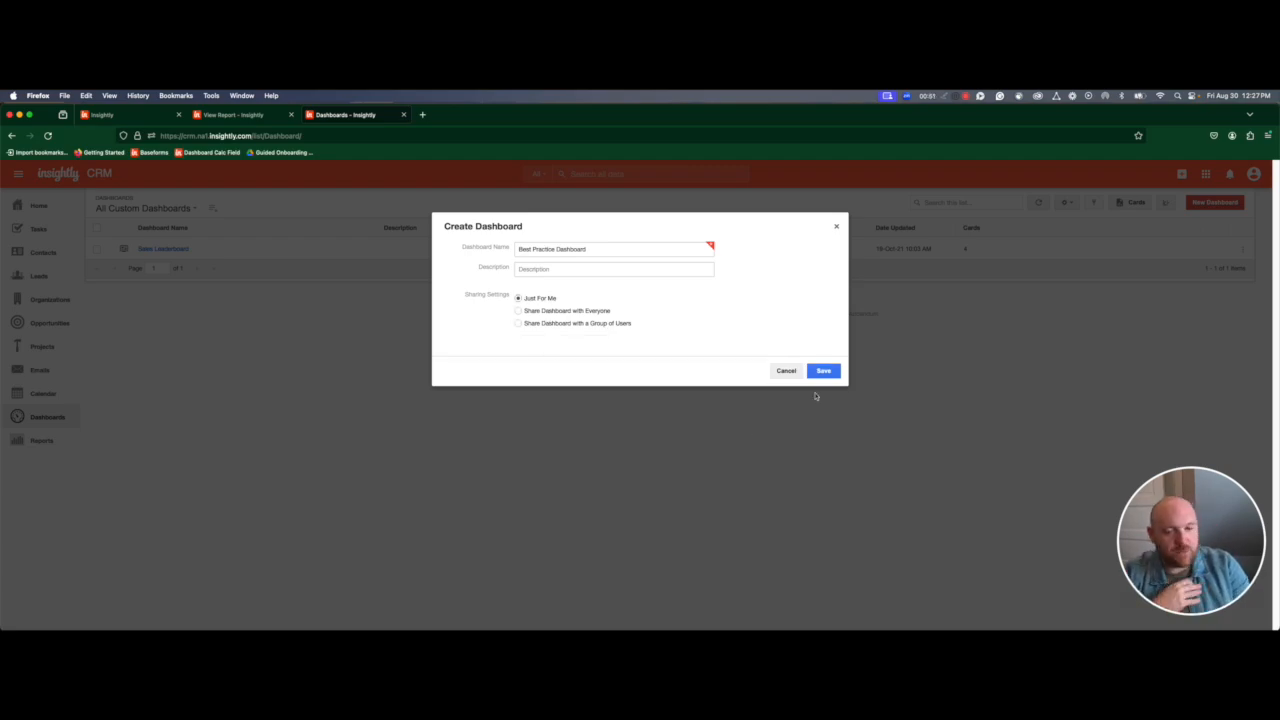
left_click(821, 371)
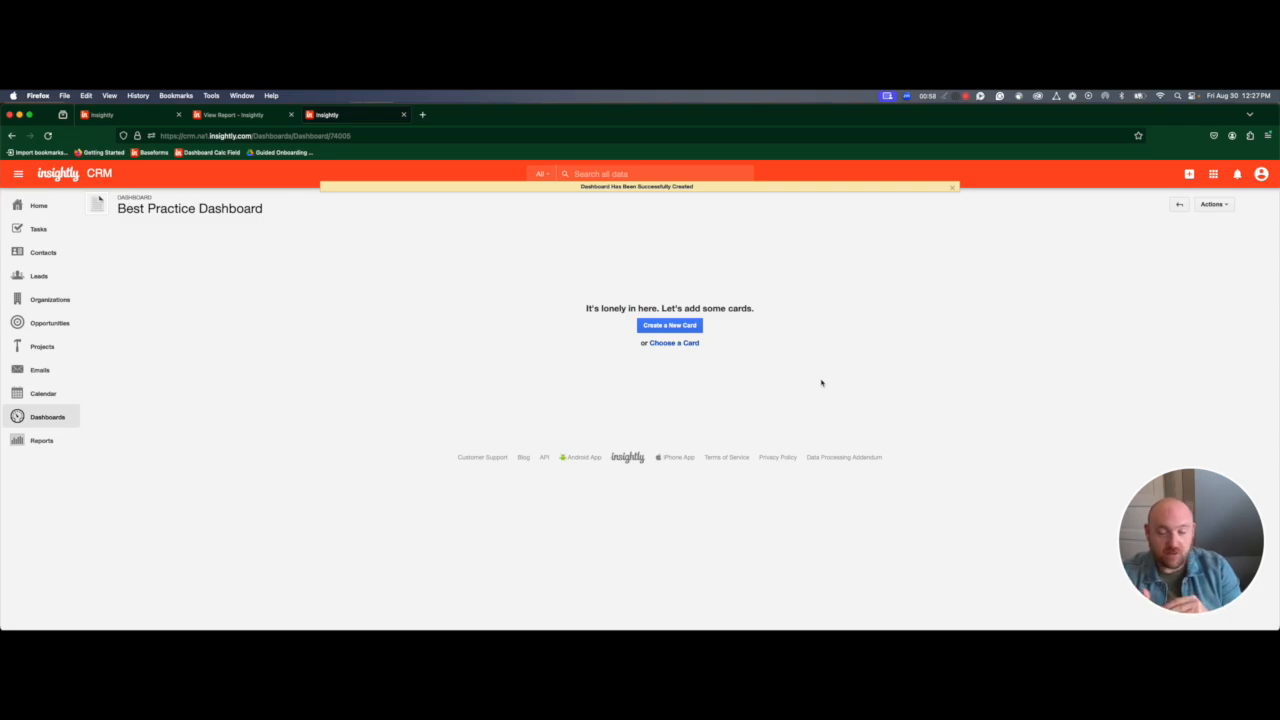
Look for existing cards to add to the dashboard, switching the card list from custom to Standard Cards.
left_click(670, 344)
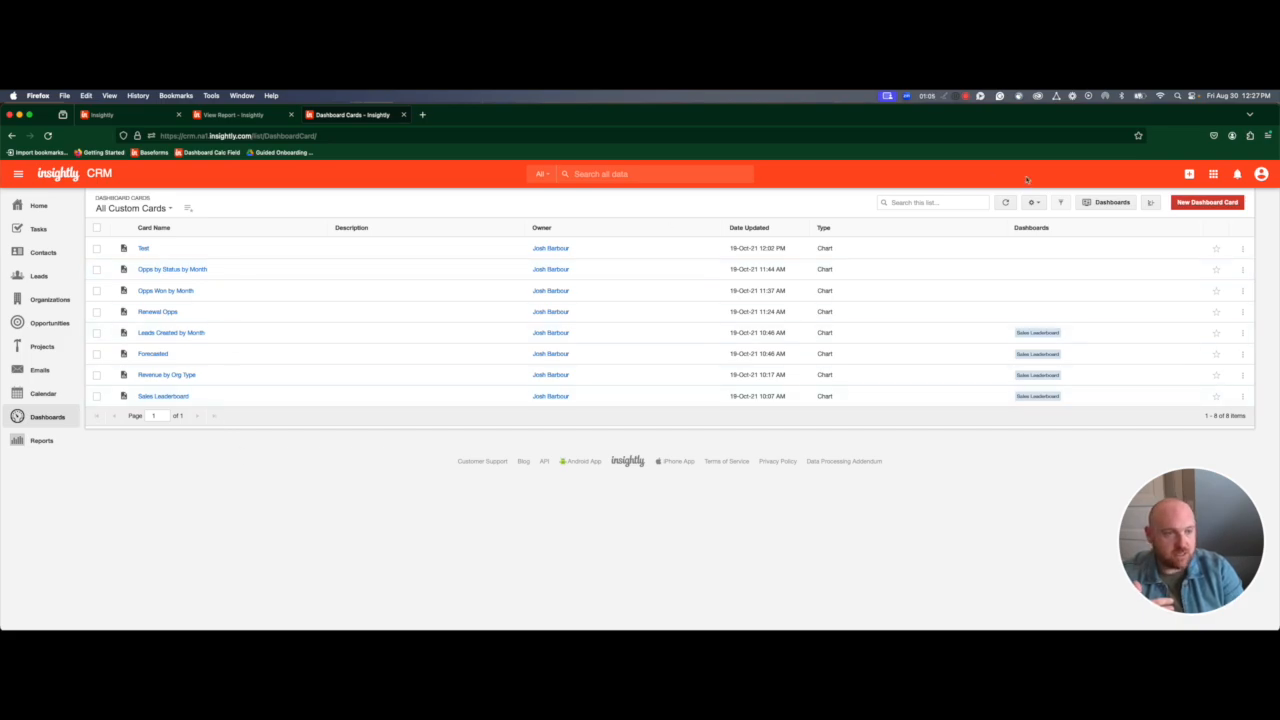
left_click(168, 208)
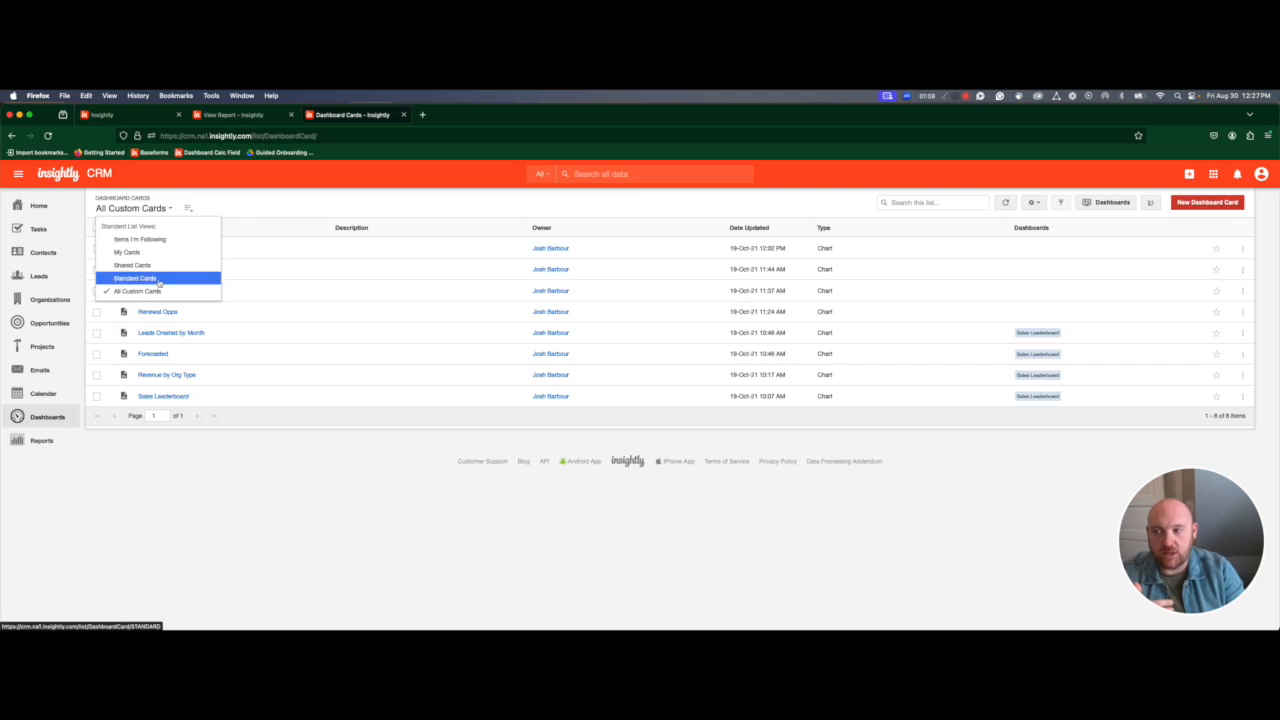
left_click(157, 280)
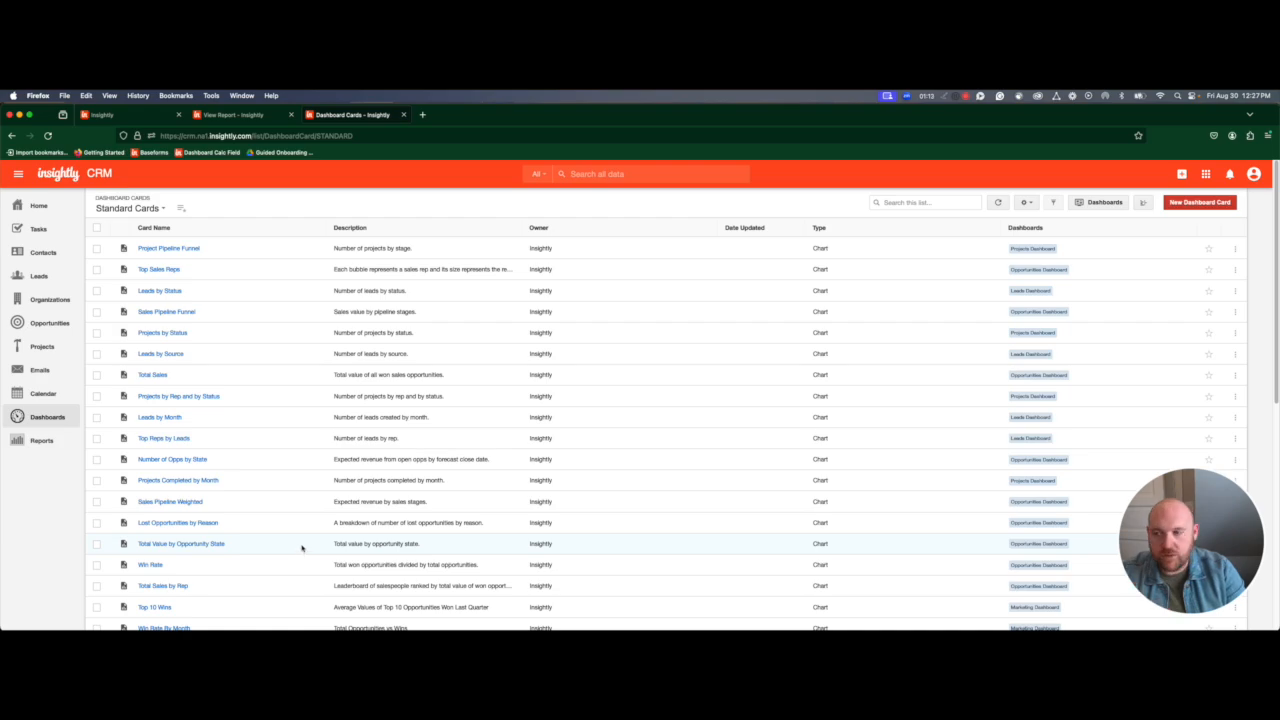
Return to Best Practice Dashboard and create a new card with Opportunities as its data source.
left_click(42, 419)
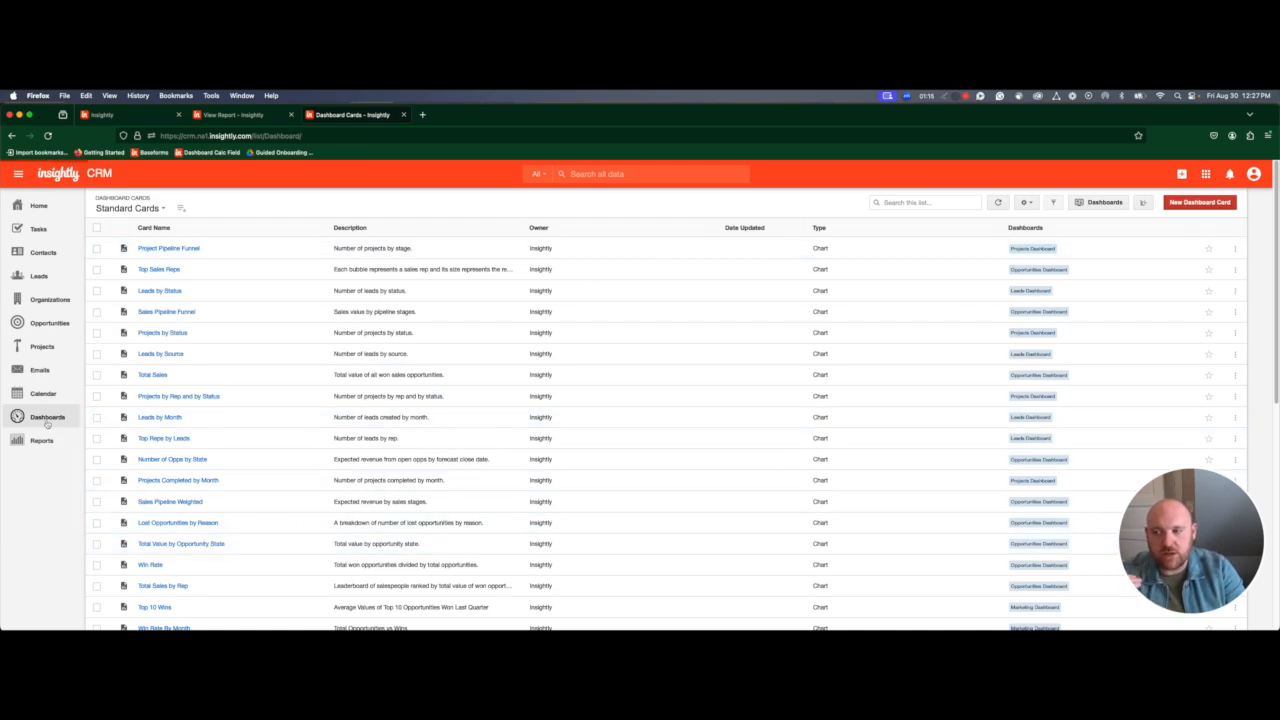
left_click(178, 250)
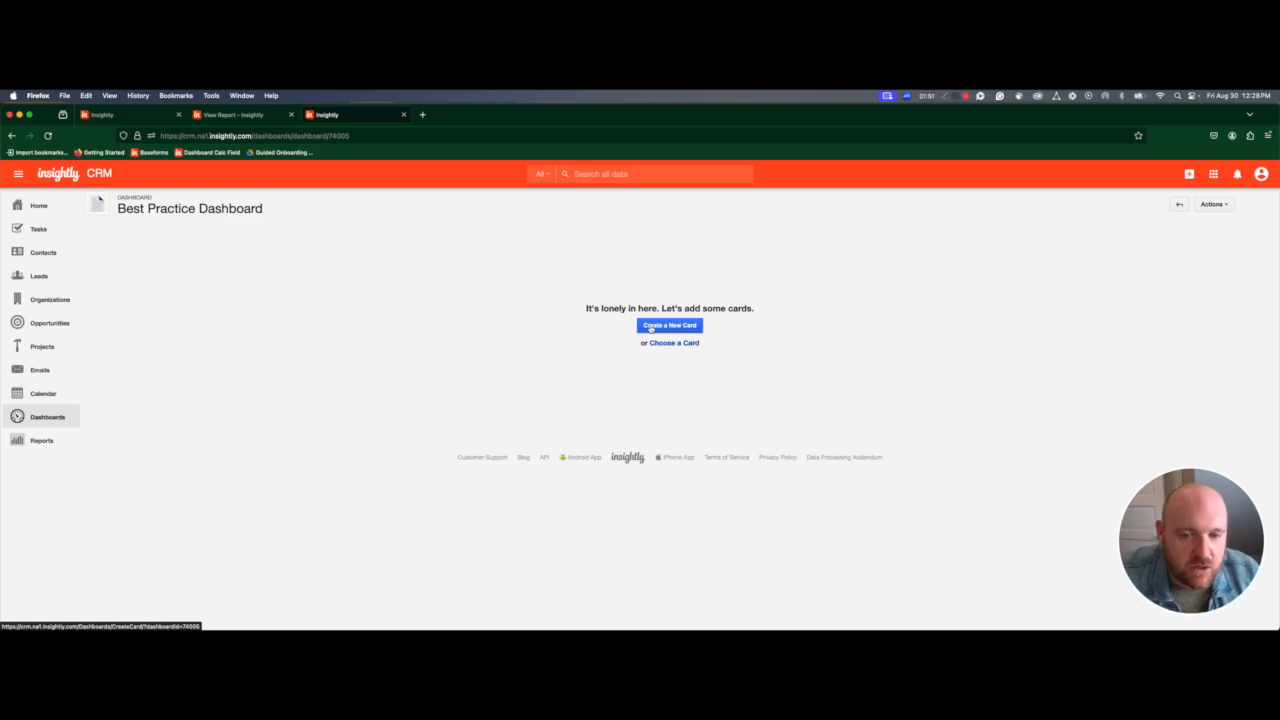
left_click(661, 326)
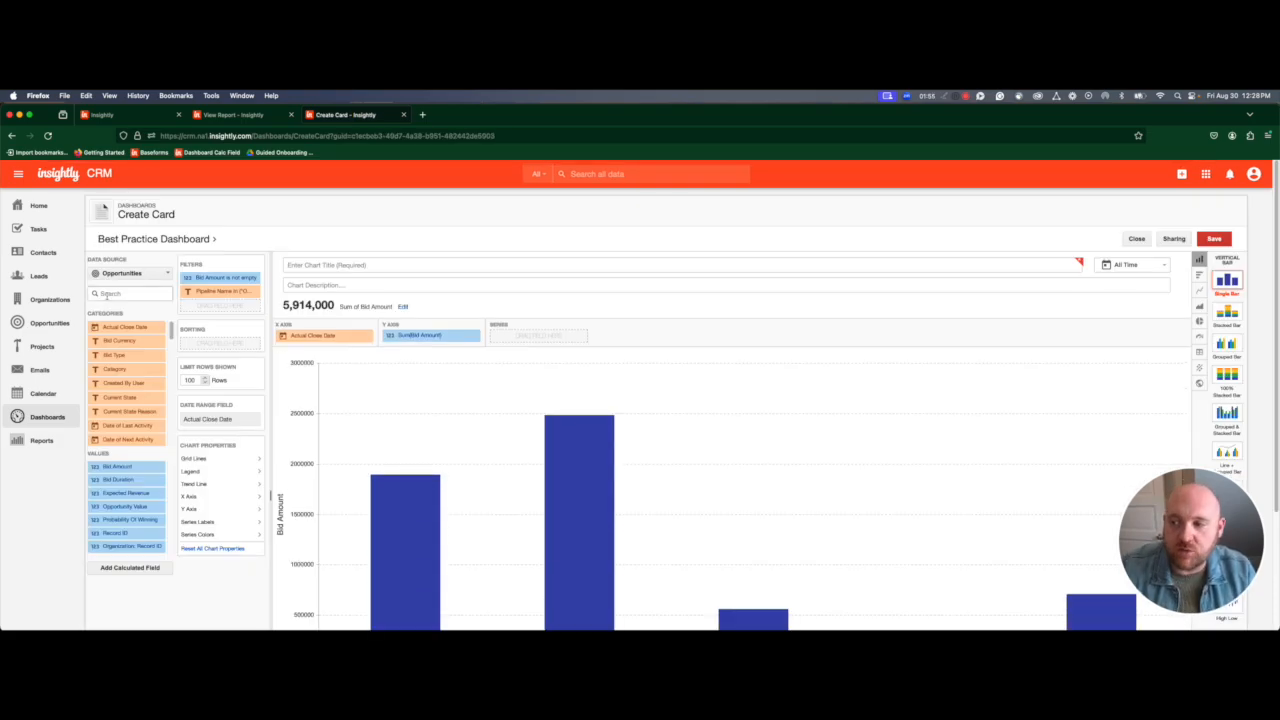
left_click(125, 273)
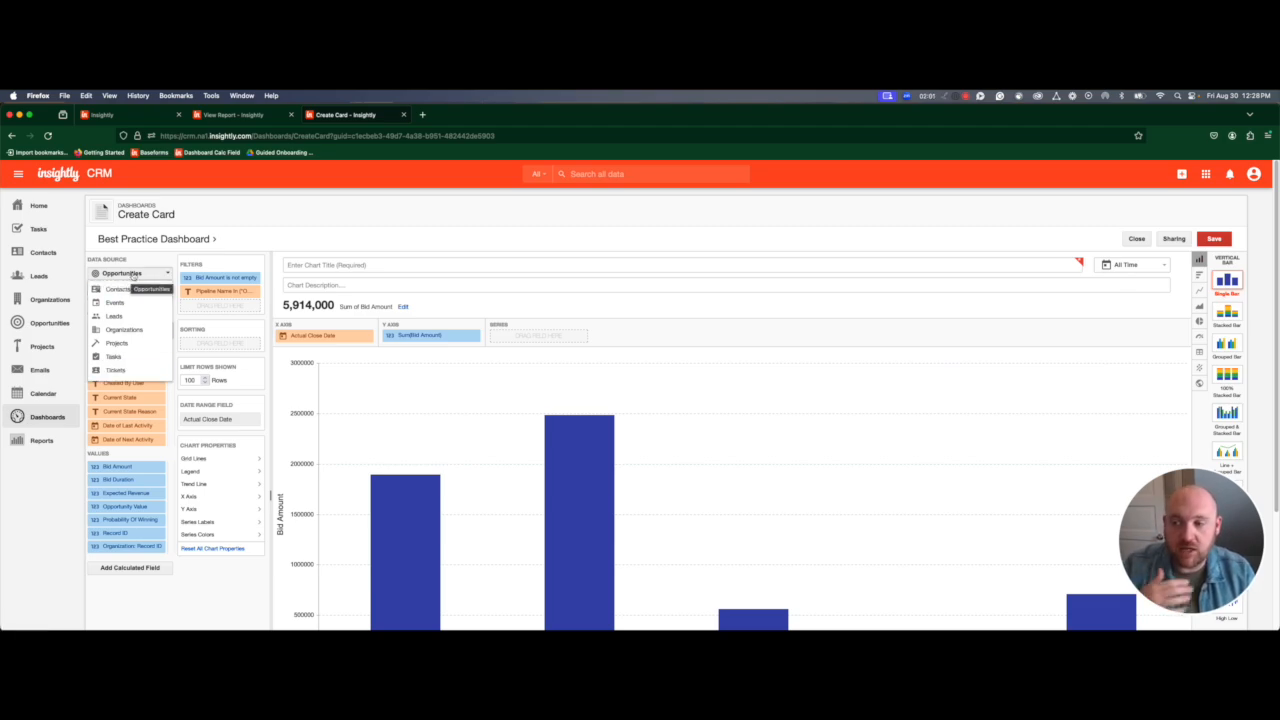
left_click(133, 274)
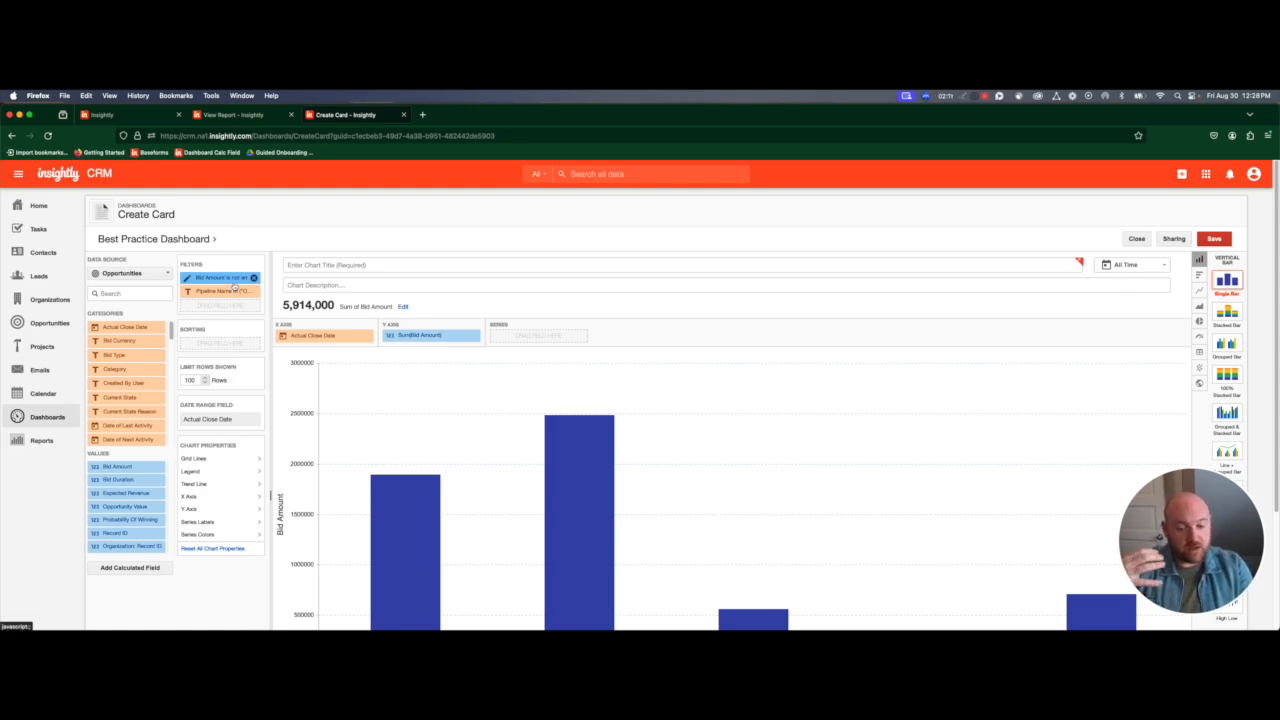
Remove the default Bid Amount and Pipeline Name filters from the card.
left_click(253, 278)
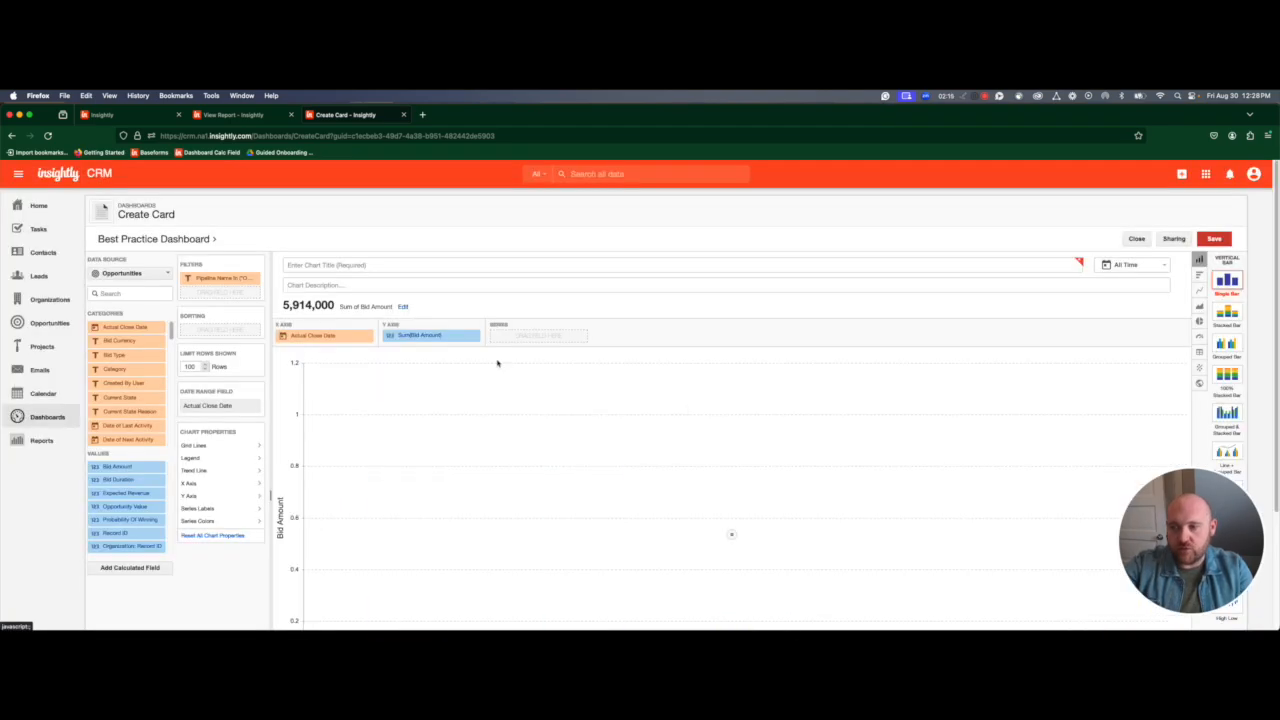
key("Return")
left_click(255, 279)
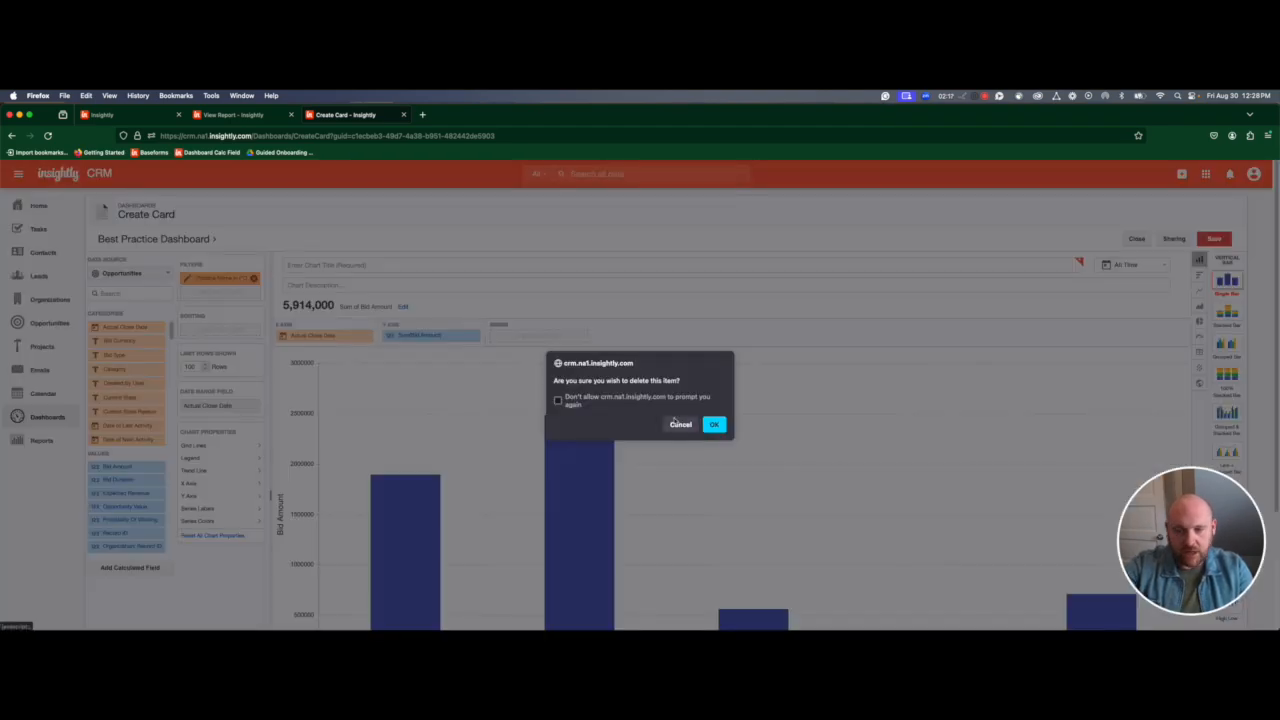
left_click(695, 424)
Add a Forecast Close Date filter to the card with the condition "is not empty".
left_click(146, 295)
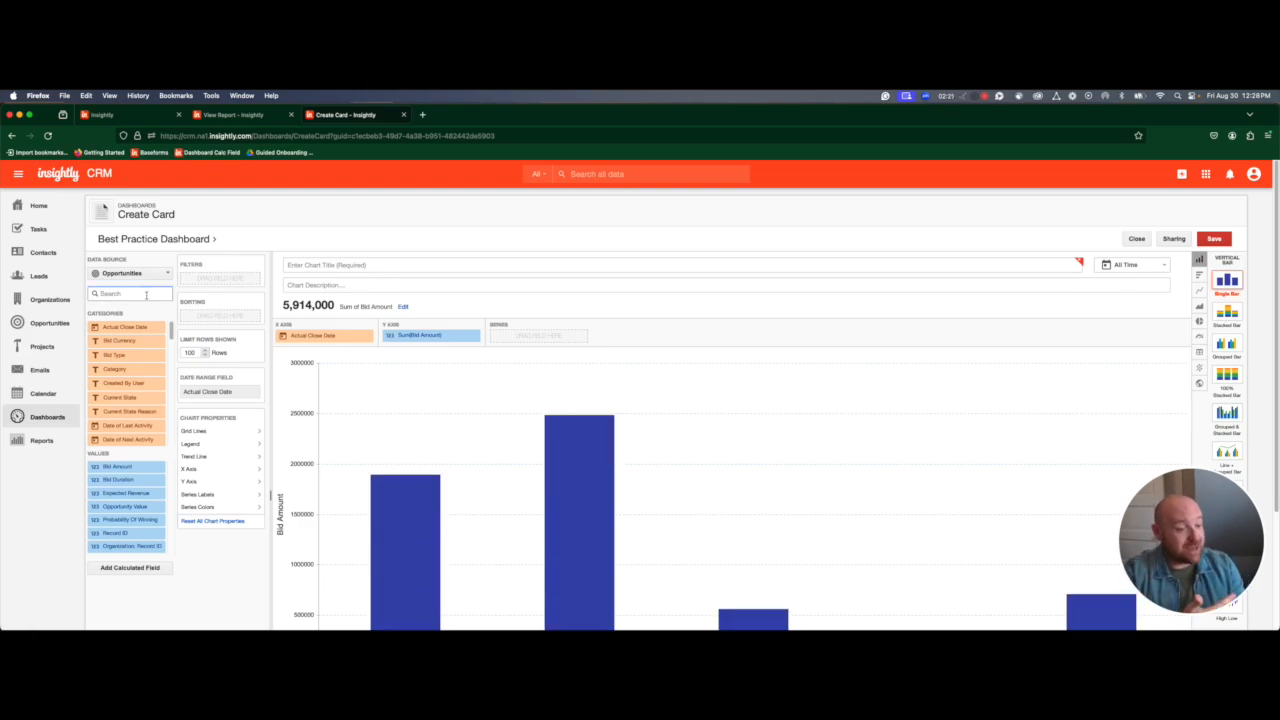
type("forec")
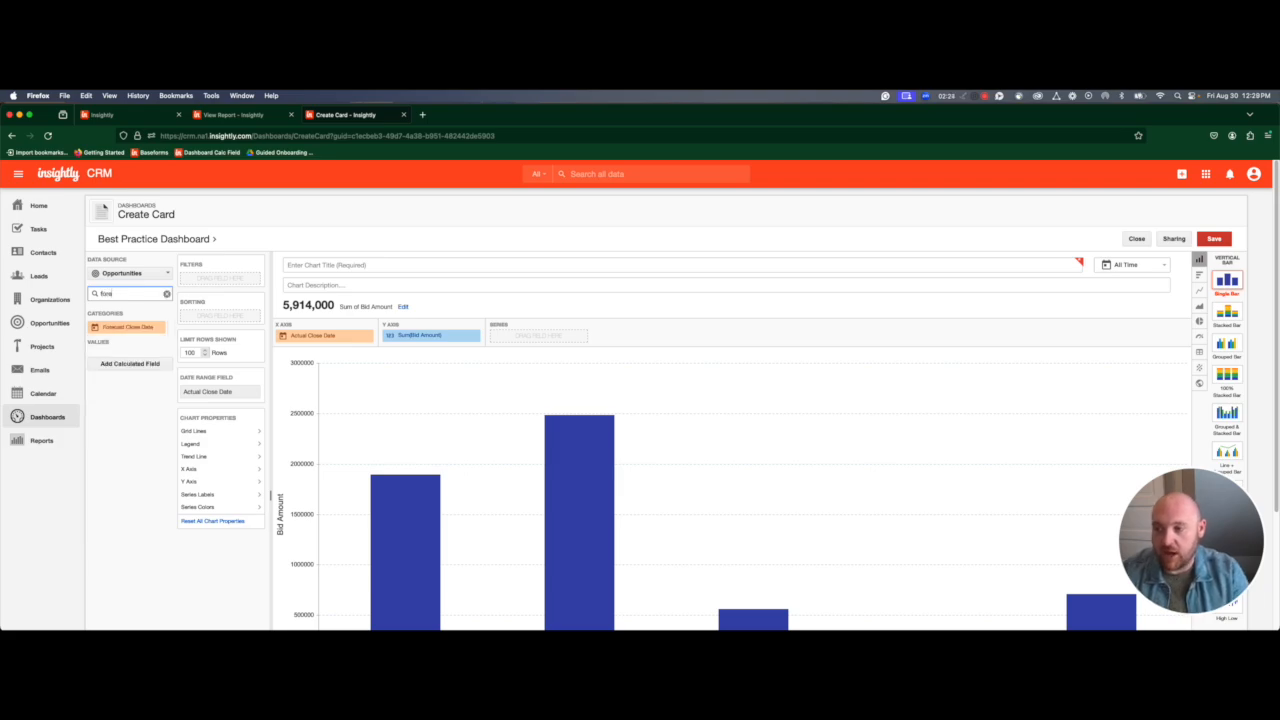
left_click_drag(128, 327, 219, 280)
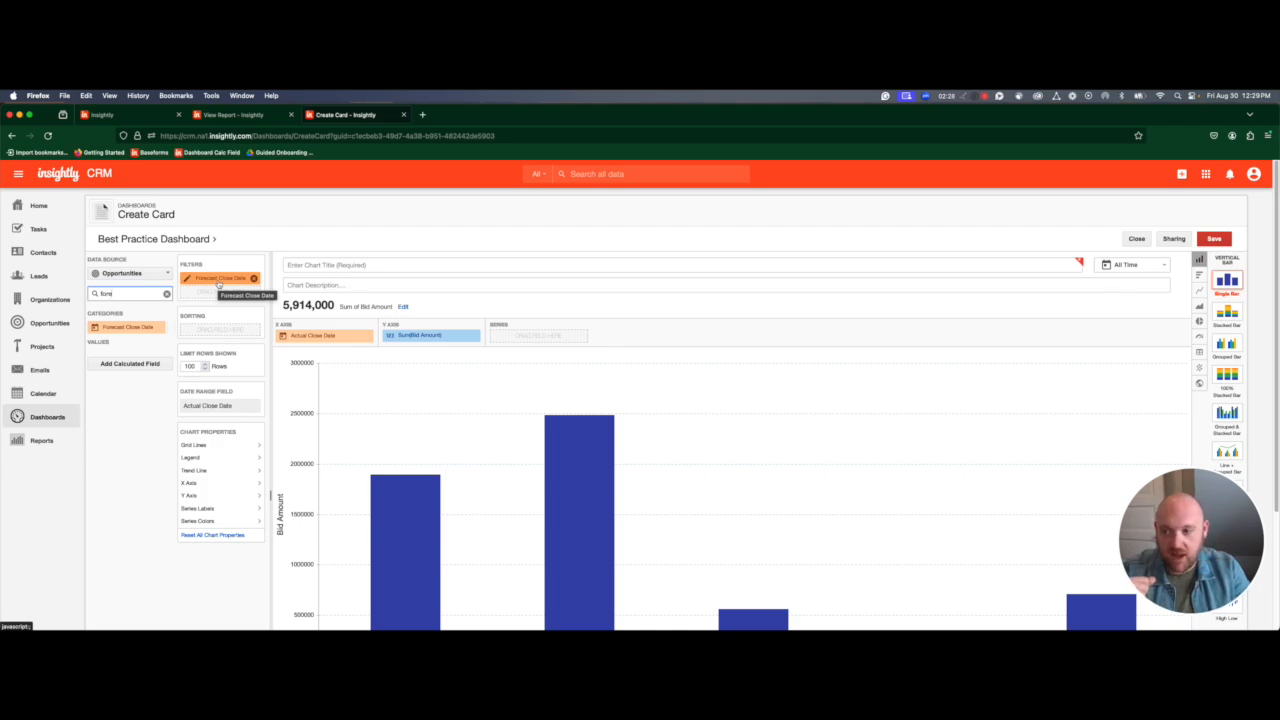
left_click(203, 280)
left_click(207, 300)
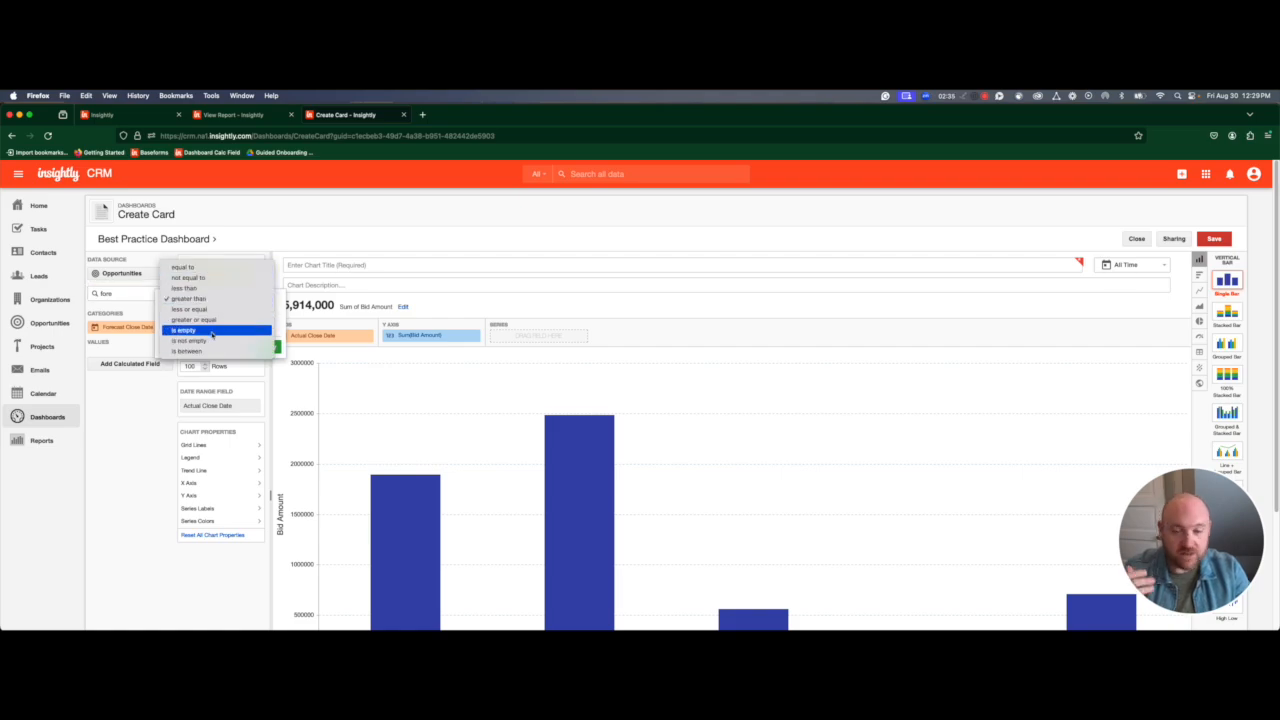
left_click(212, 341)
left_click(252, 327)
Add a Current State filter to the card that includes only Open opportunities.
left_click(166, 292)
left_click(155, 296)
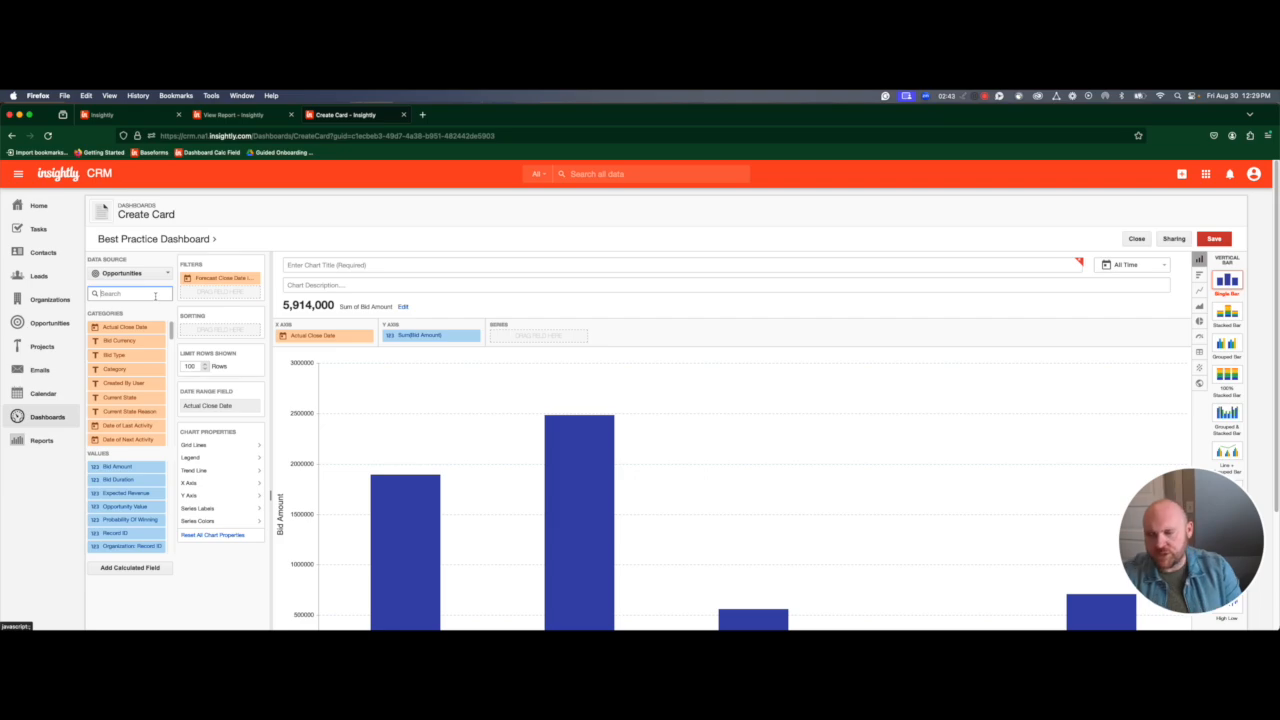
type("stat")
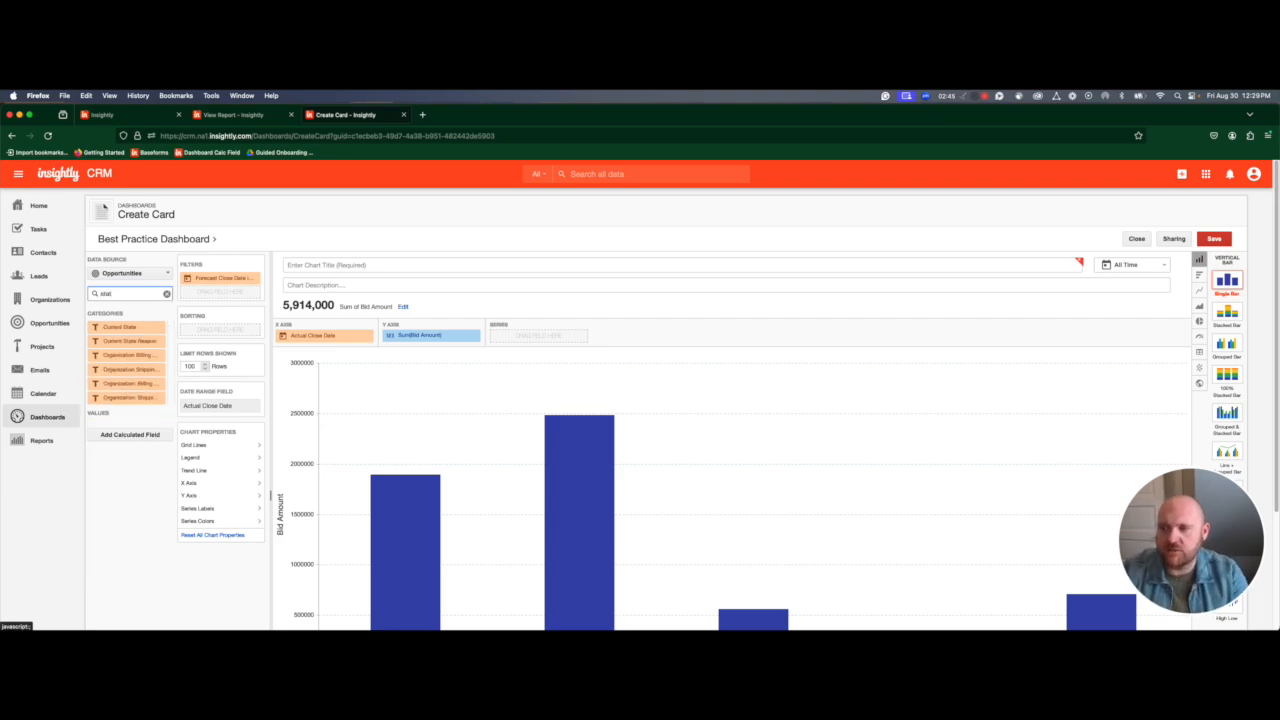
left_click_drag(119, 328, 210, 292)
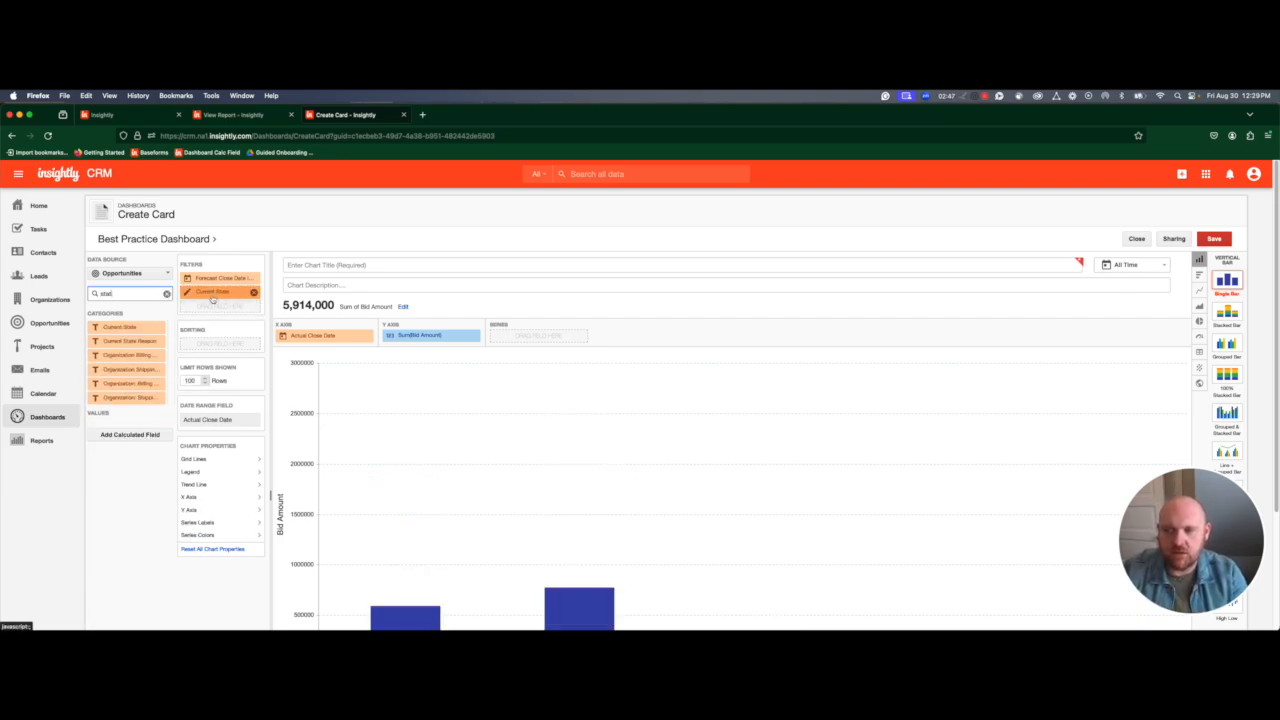
left_click(212, 297)
left_click(162, 374)
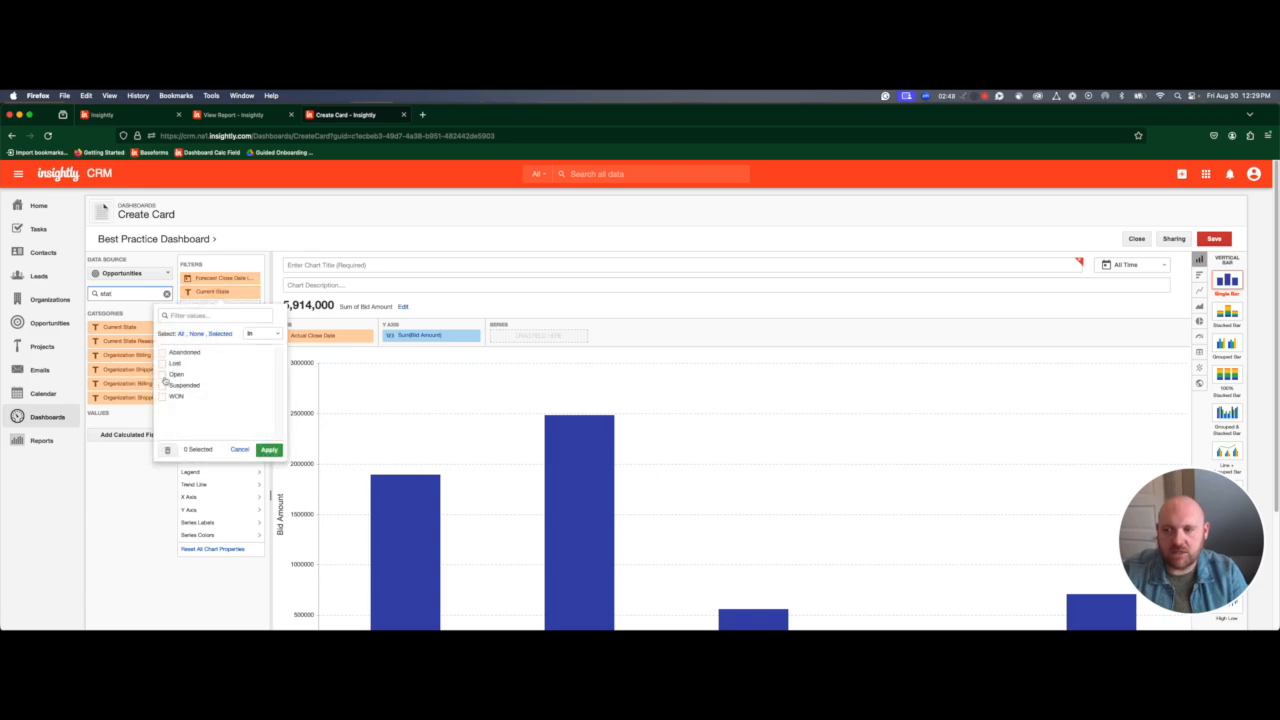
left_click(268, 450)
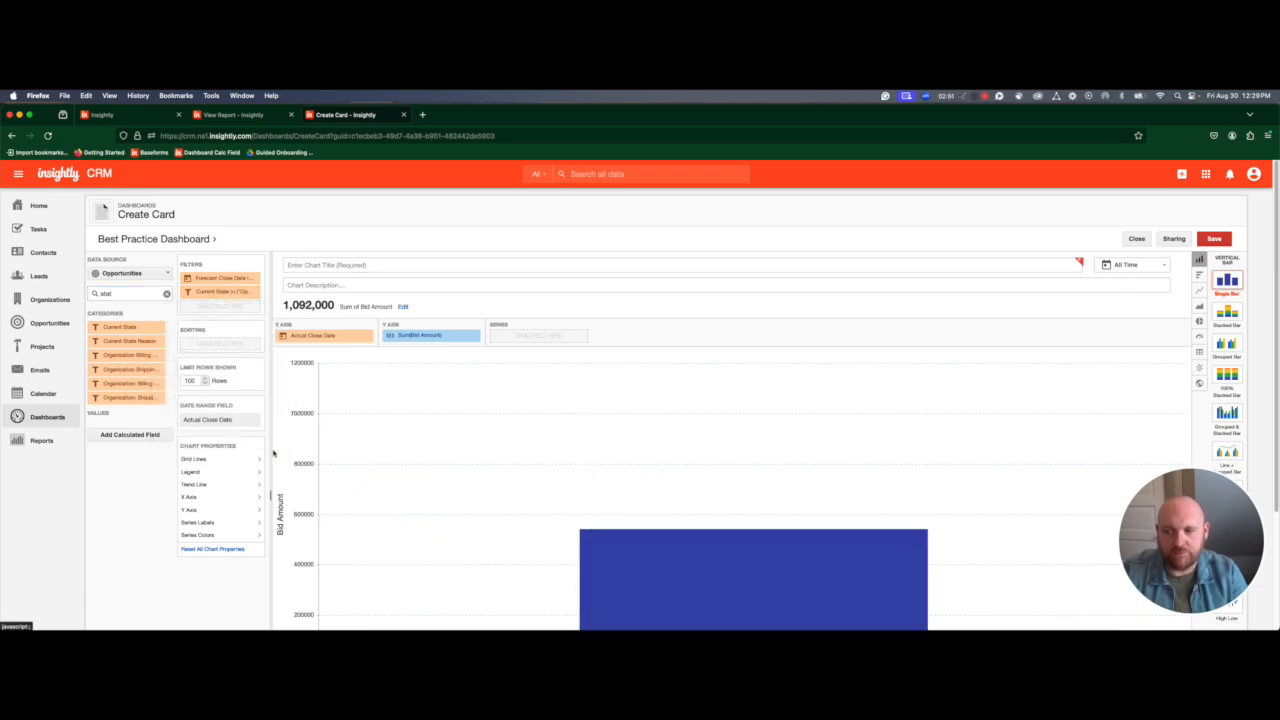
Remove Actual Close Date from the chart's X axis and Sum(Bid Amount) from its Y axis.
scroll(458, 502, "down", 3)
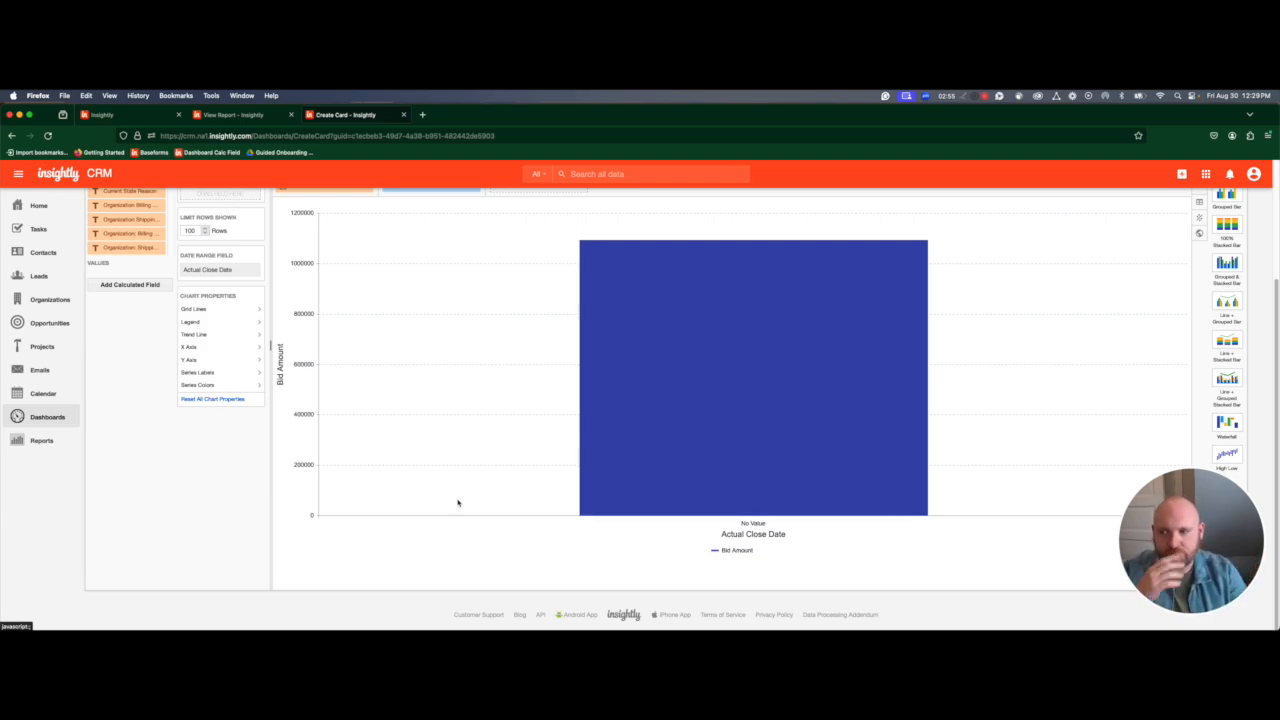
scroll(458, 502, "up", 3)
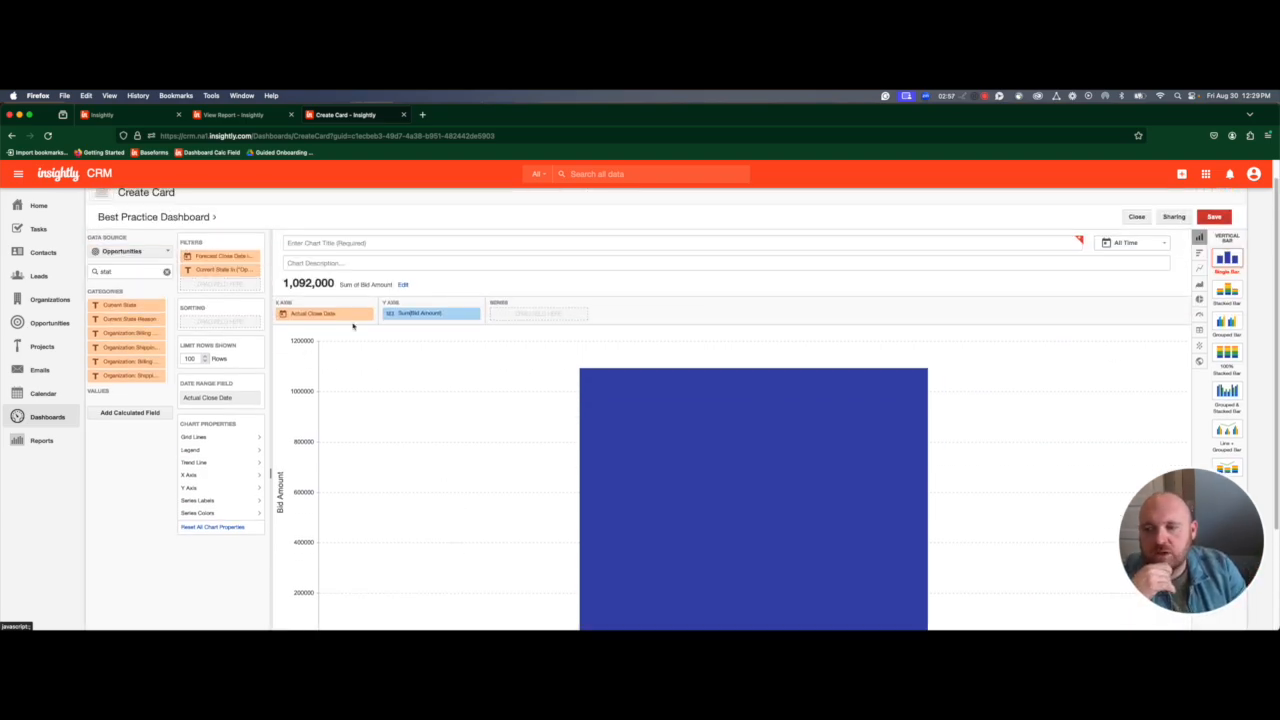
scroll(680, 520, "down", 3)
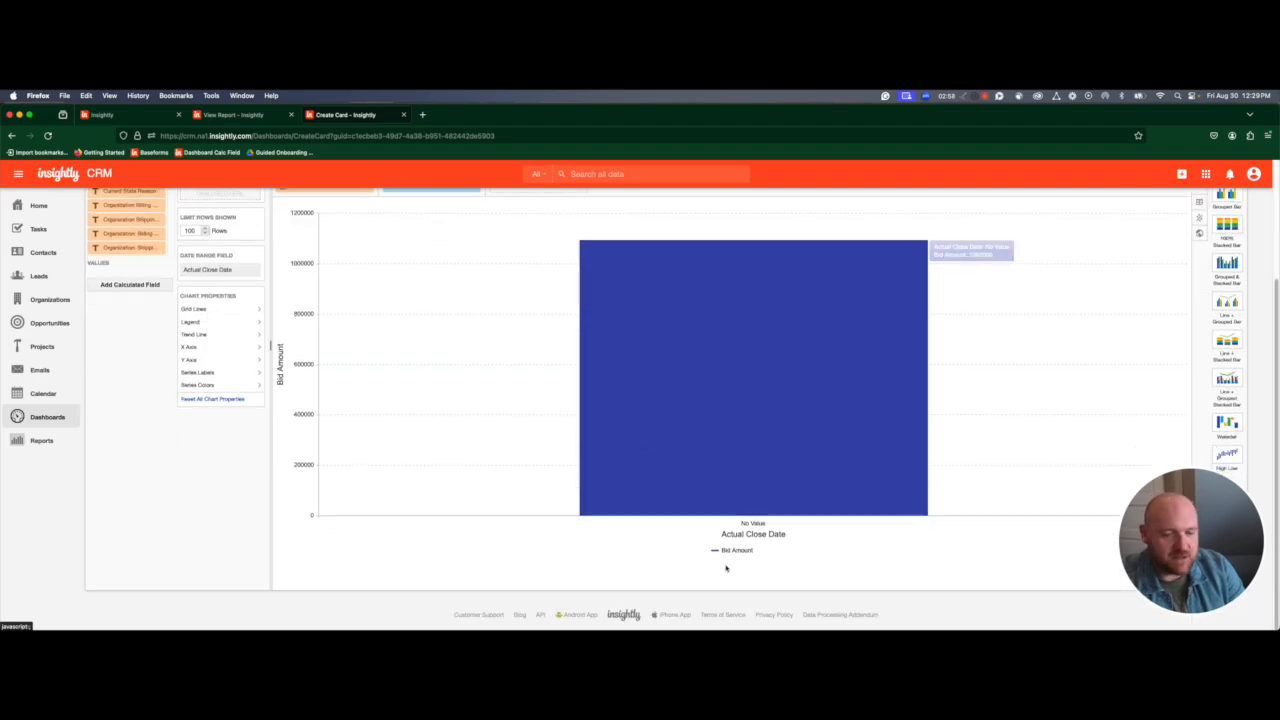
scroll(431, 474, "up", 3)
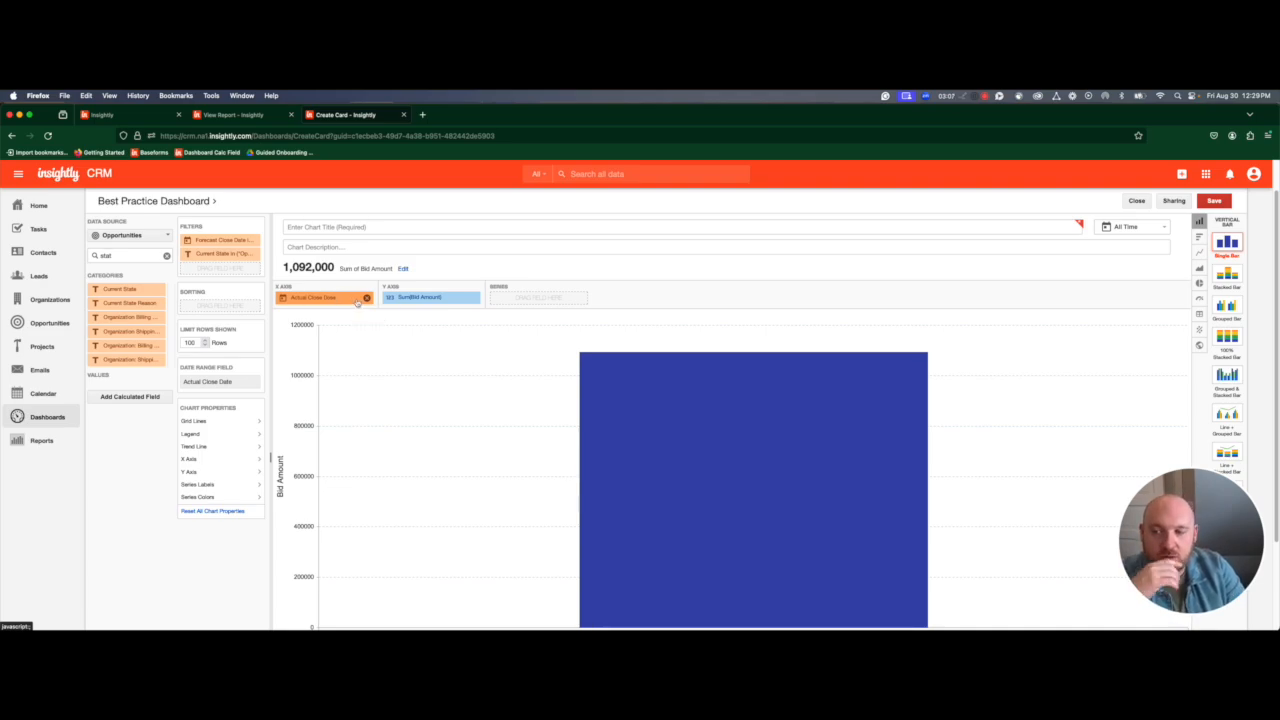
left_click(367, 299)
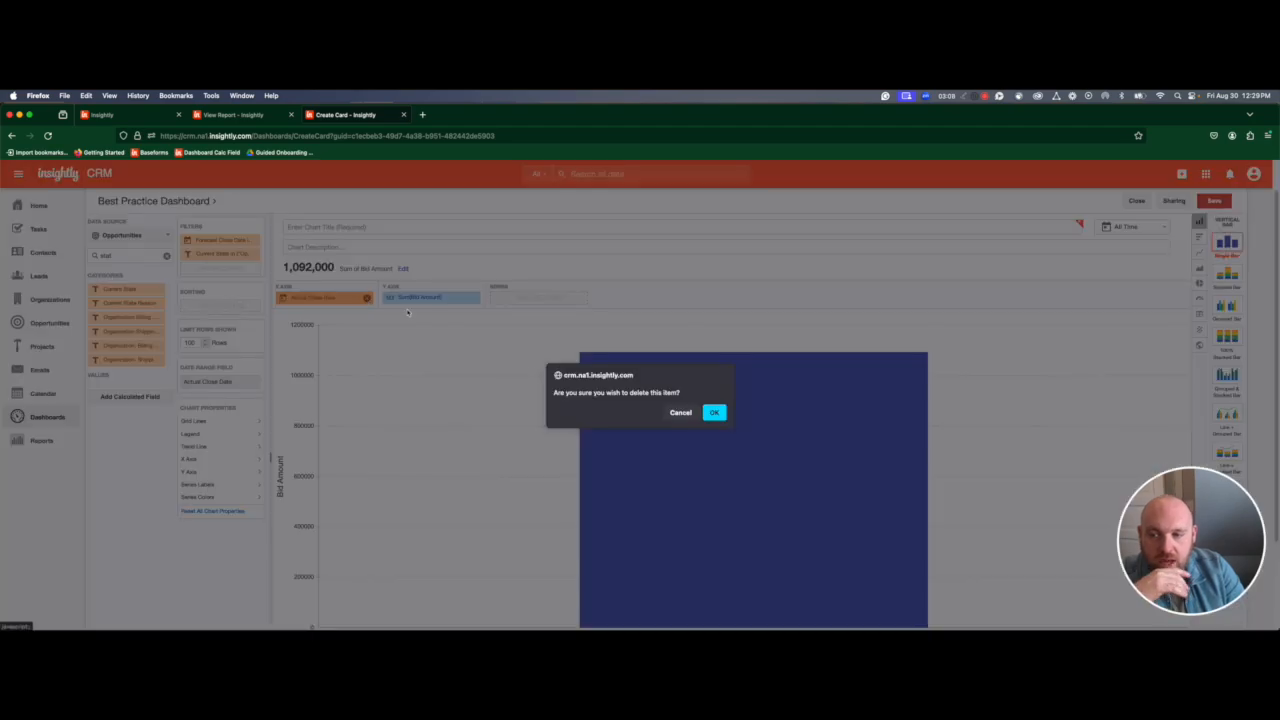
left_click(714, 411)
left_click(474, 297)
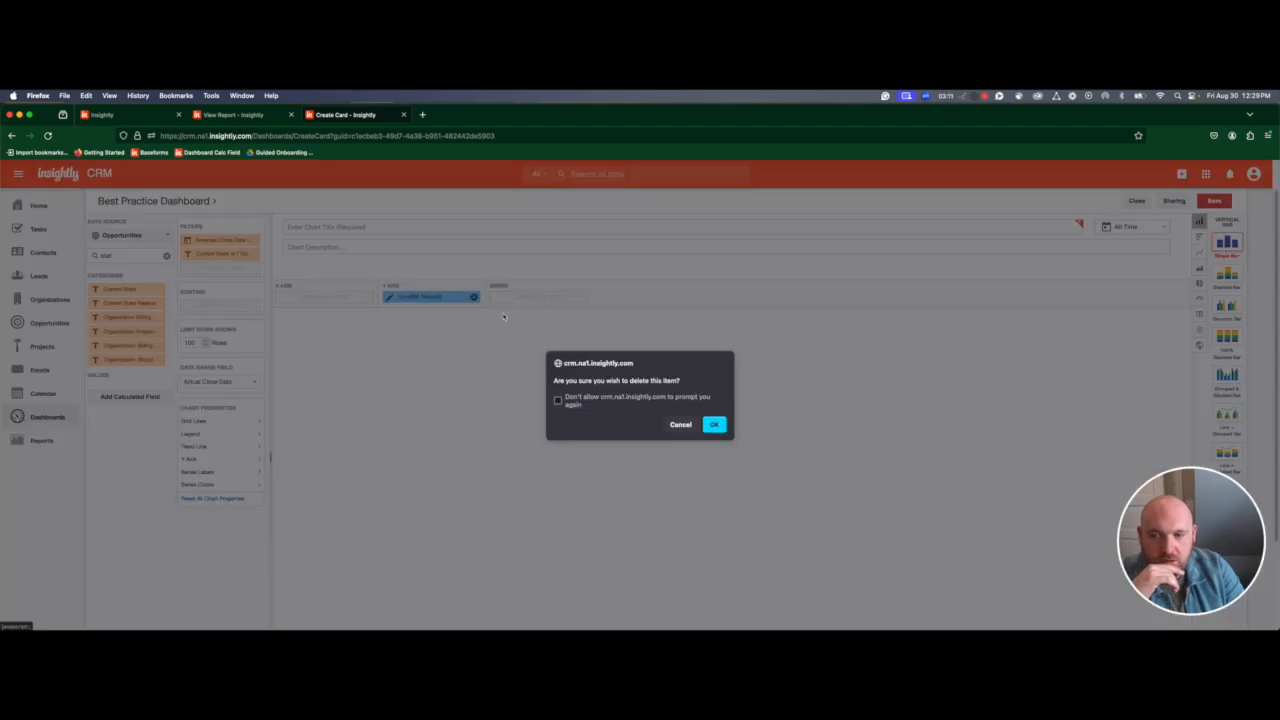
left_click(712, 425)
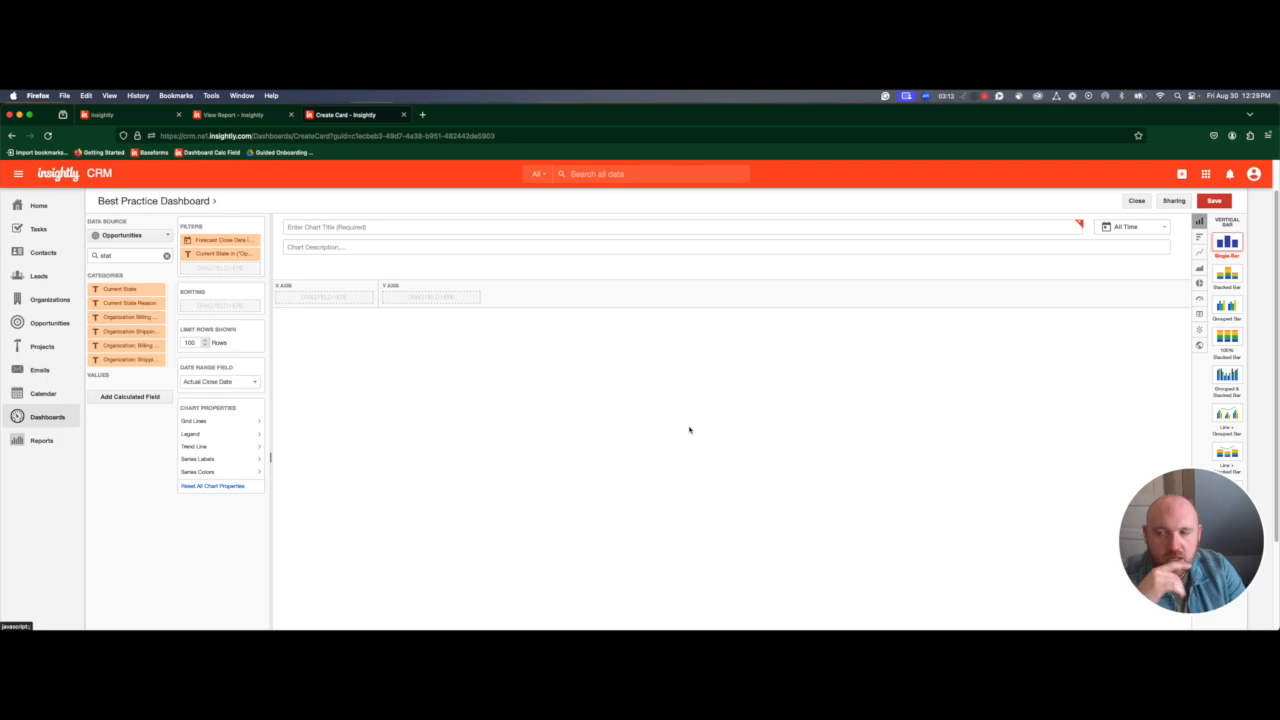
Find the Forecast Close Date field and place it on the chart's X axis.
left_click(167, 256)
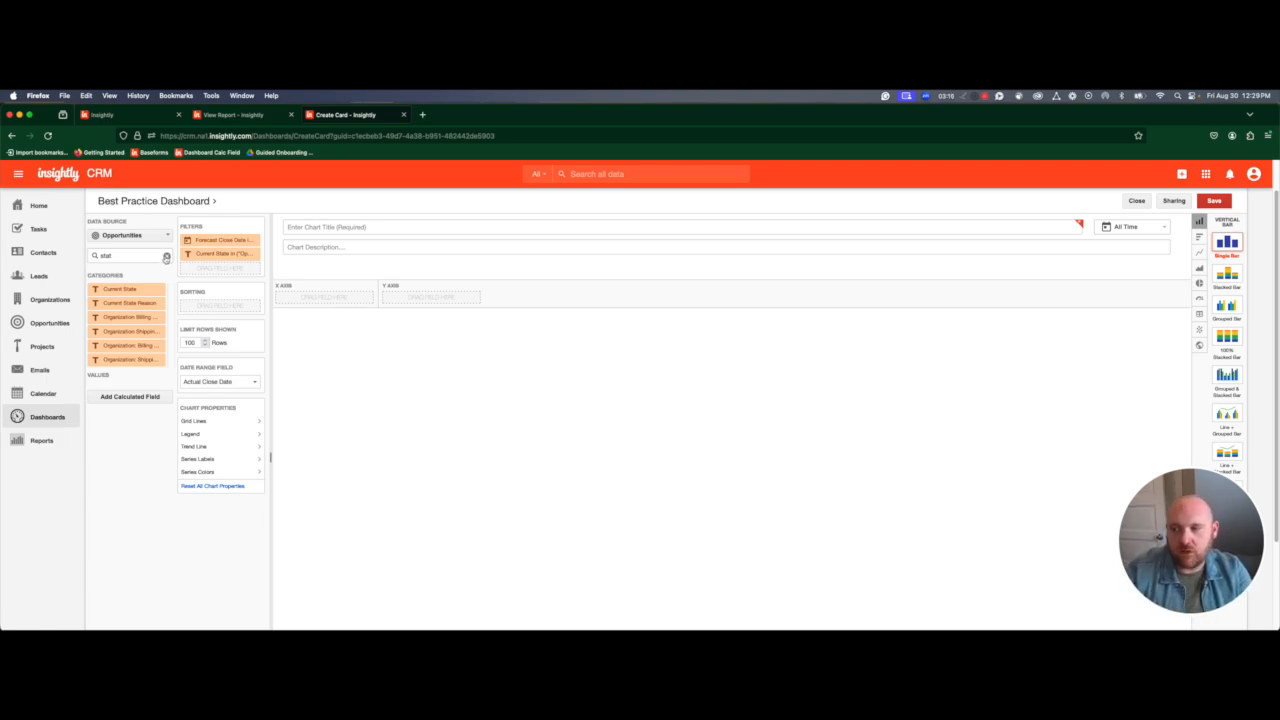
left_click(132, 256)
type("fore")
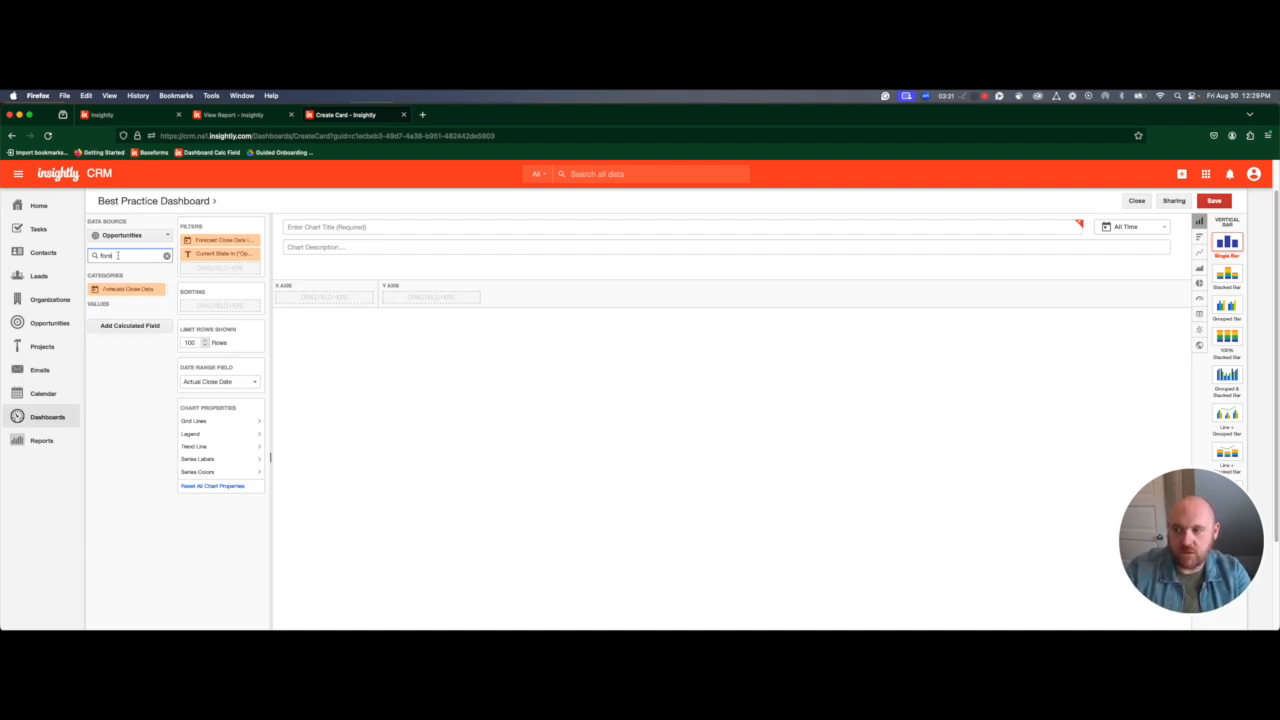
left_click_drag(126, 257, 314, 308)
scroll(383, 410, "down", 2)
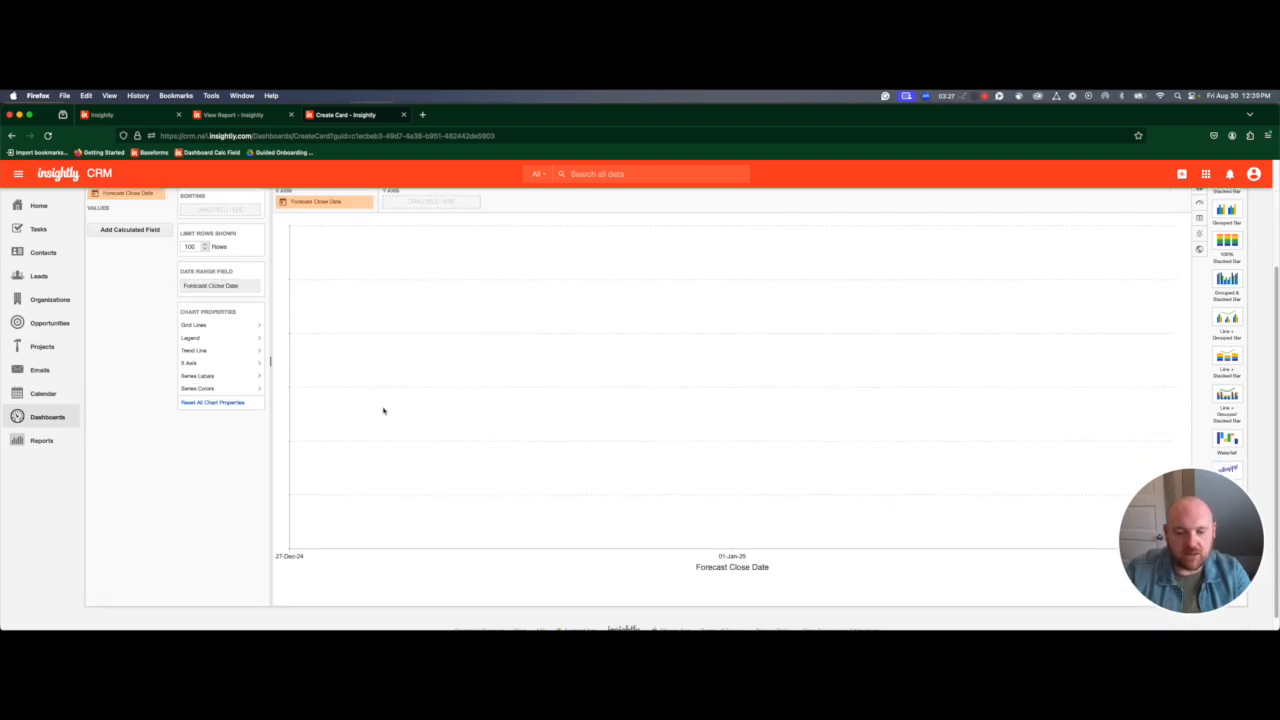
scroll(383, 410, "up", 3)
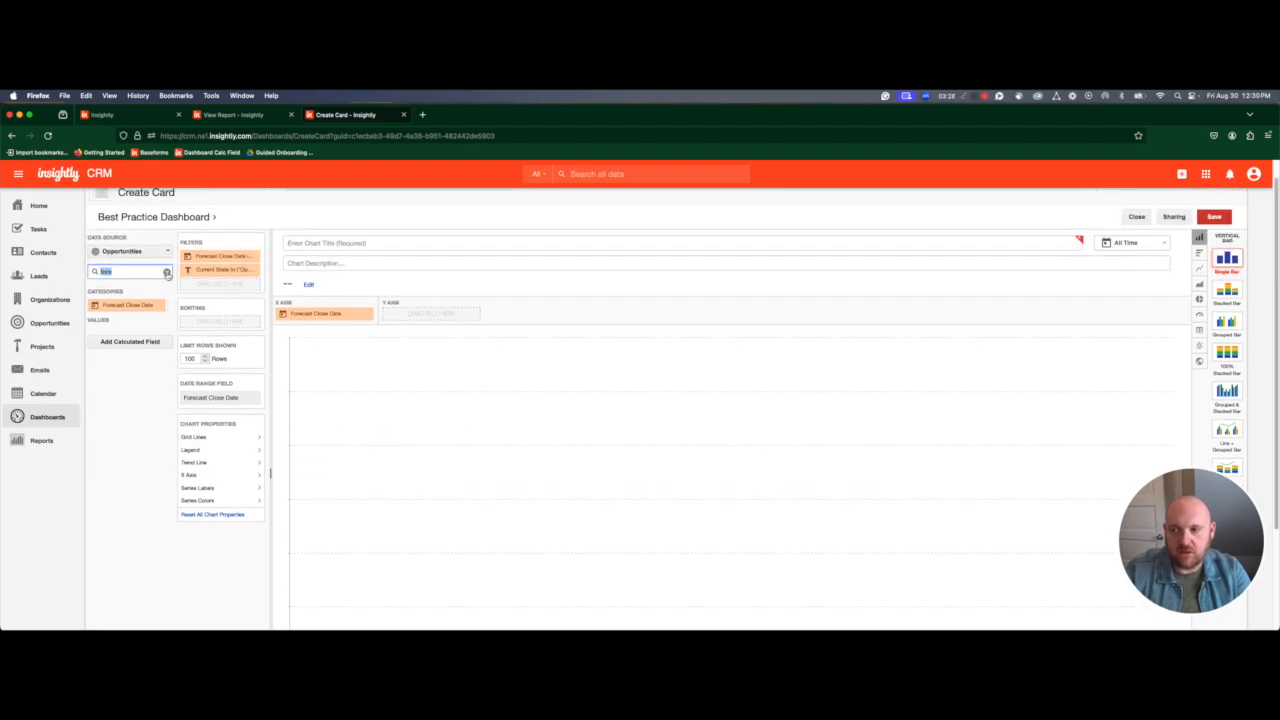
Clear the field search and place the Opportunity Value field on the chart's Y axis.
left_click(166, 271)
left_click(141, 272)
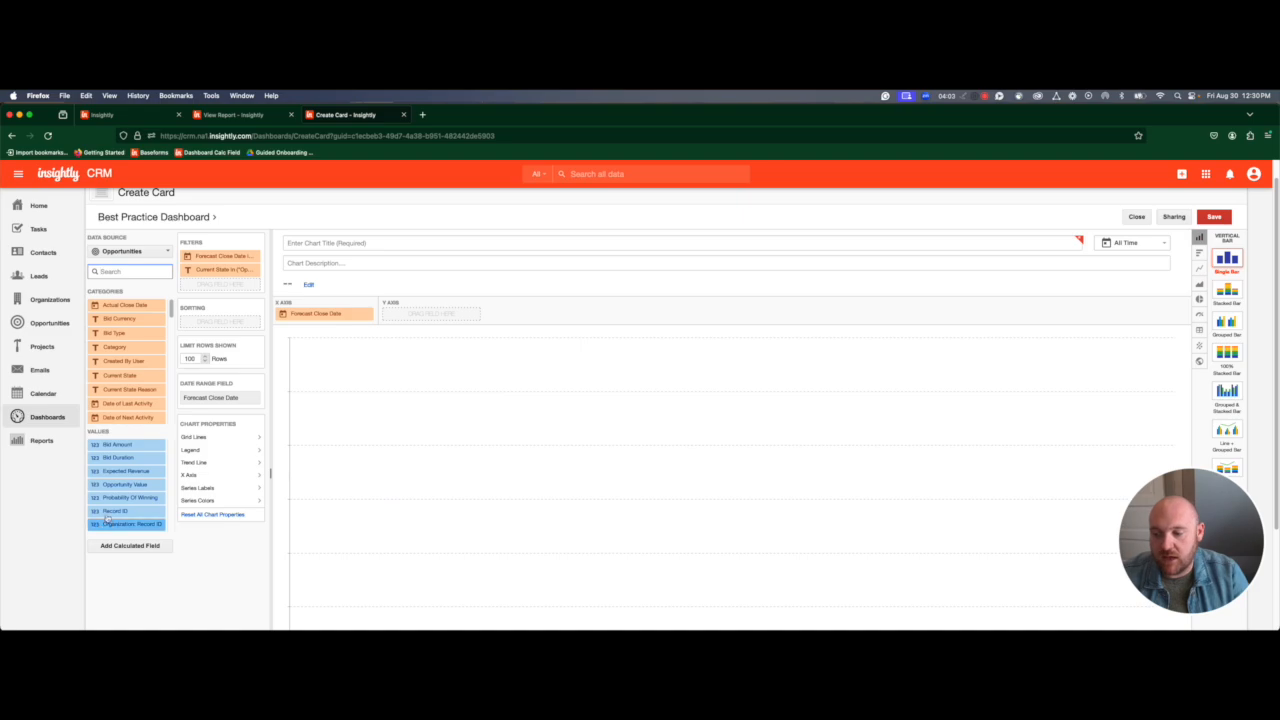
left_click_drag(118, 484, 429, 313)
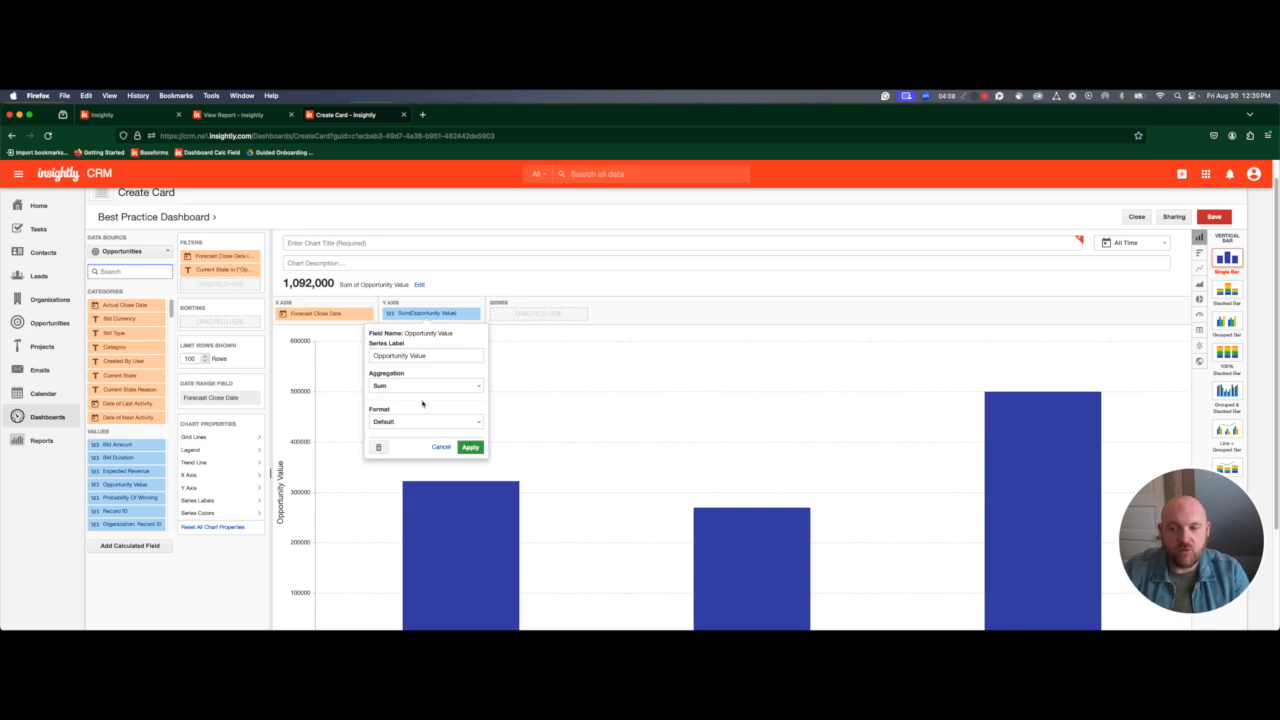
Keep Opportunity Value aggregated as Sum and set its format to Currency.
left_click(428, 387)
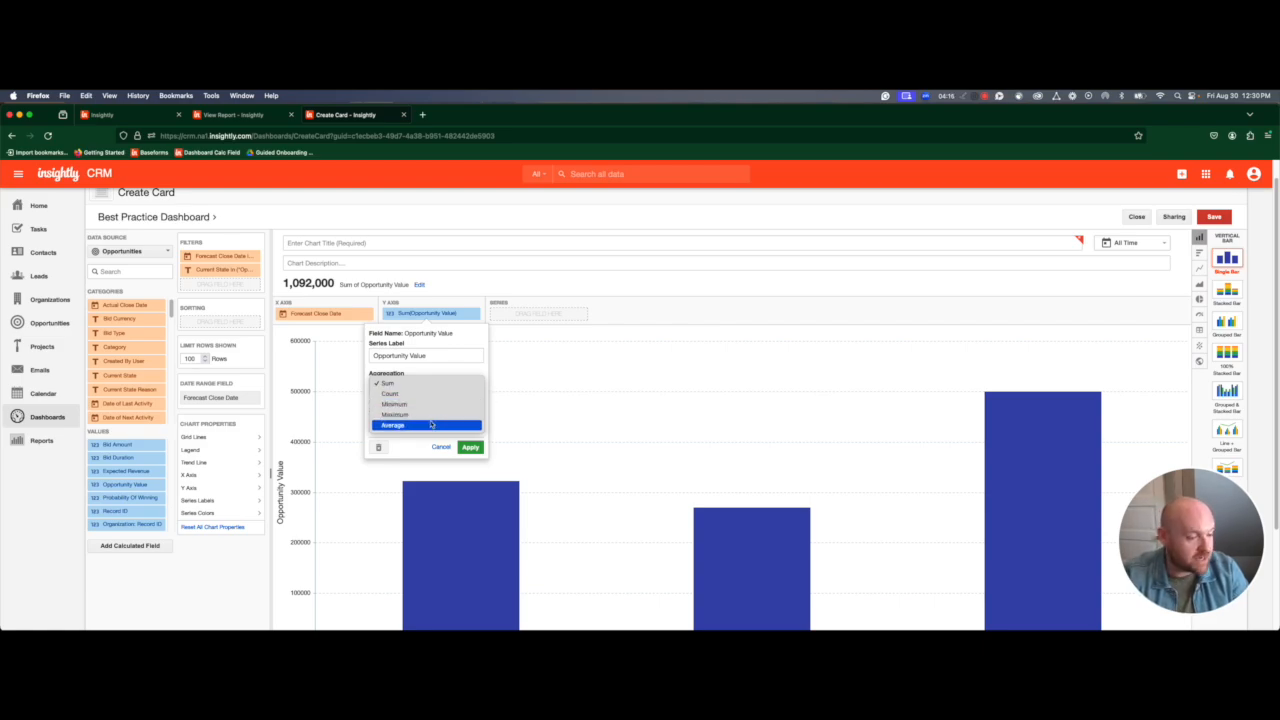
left_click(453, 372)
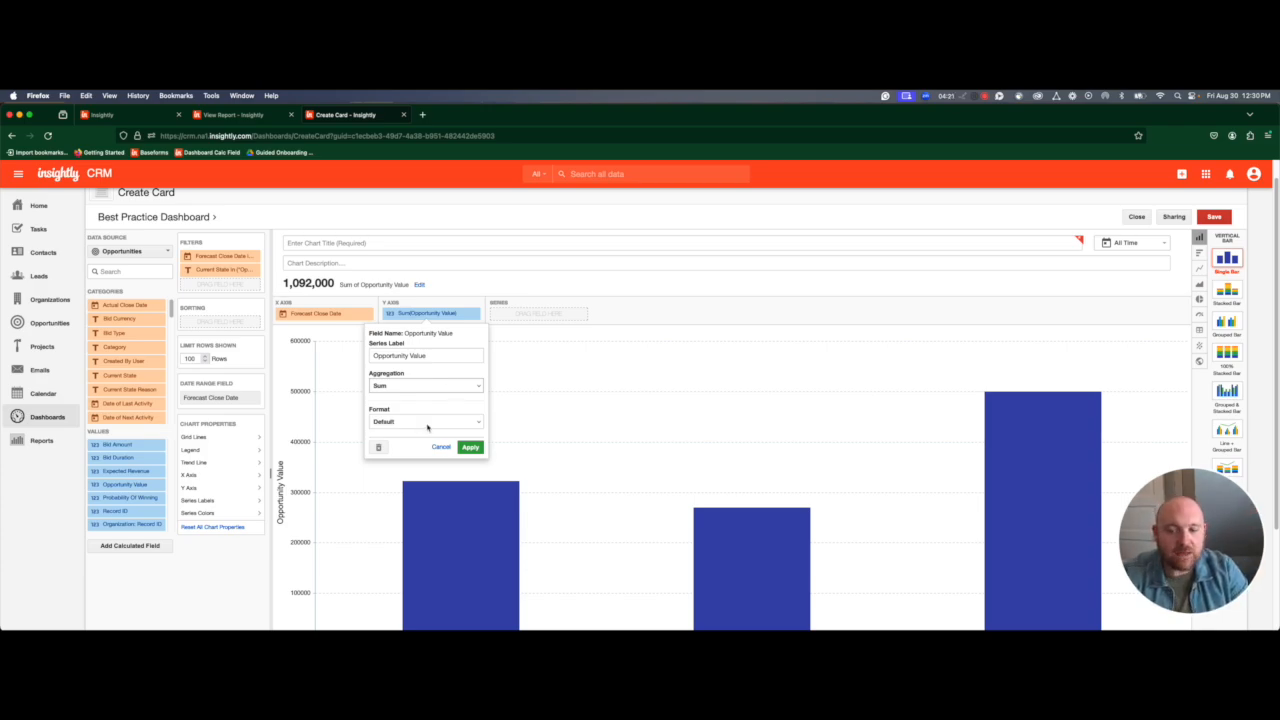
left_click(428, 425)
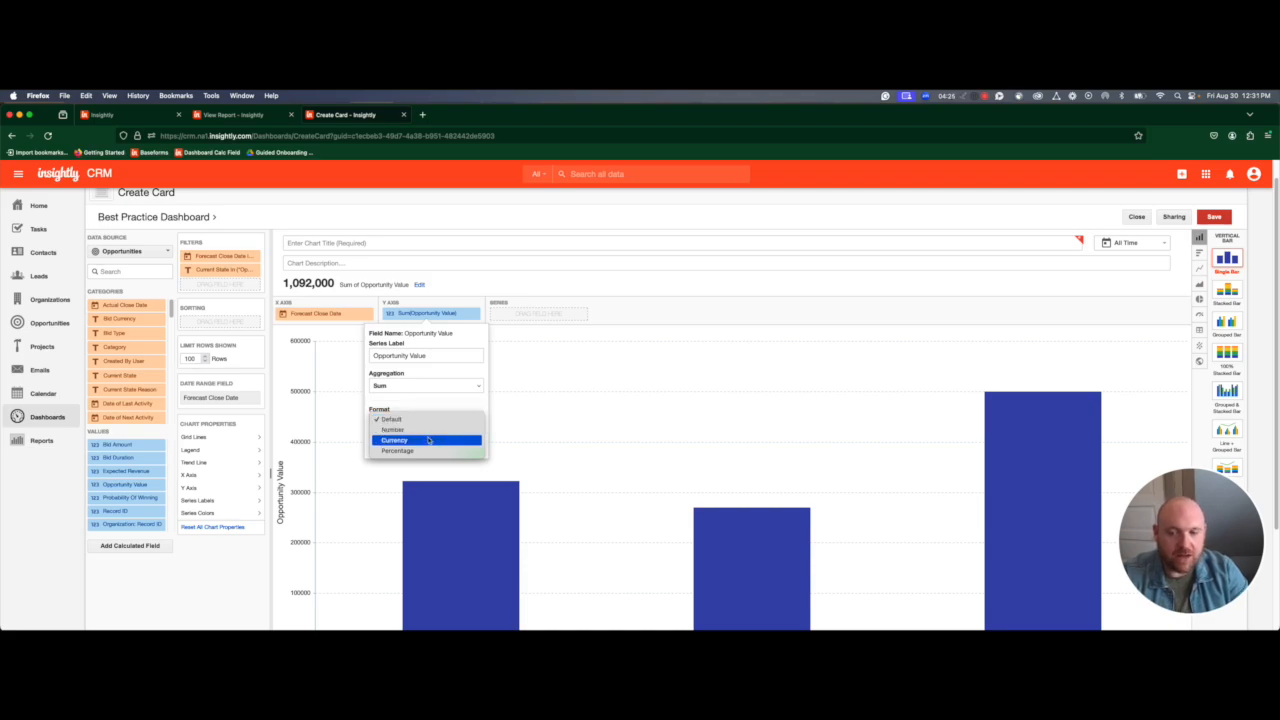
left_click(430, 440)
left_click(470, 447)
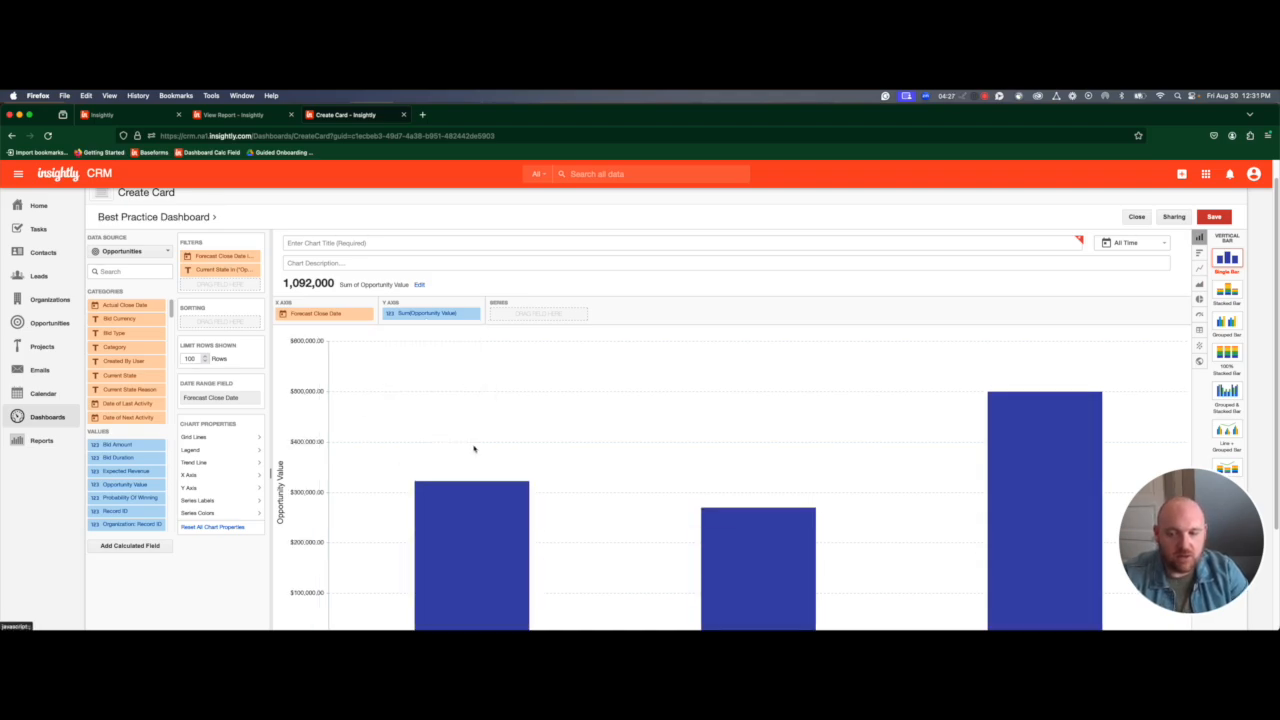
Set the date format of the chart's X axis to Month.
scroll(489, 448, "down", 3)
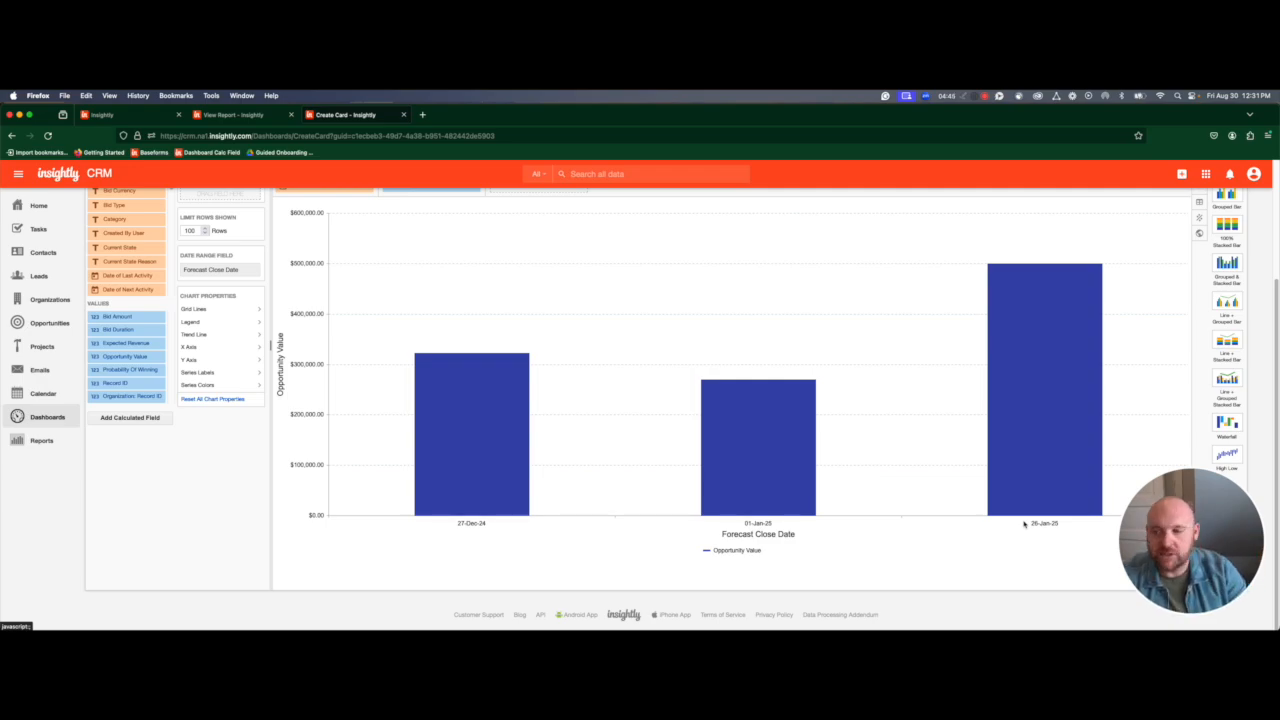
scroll(443, 500, "up", 2)
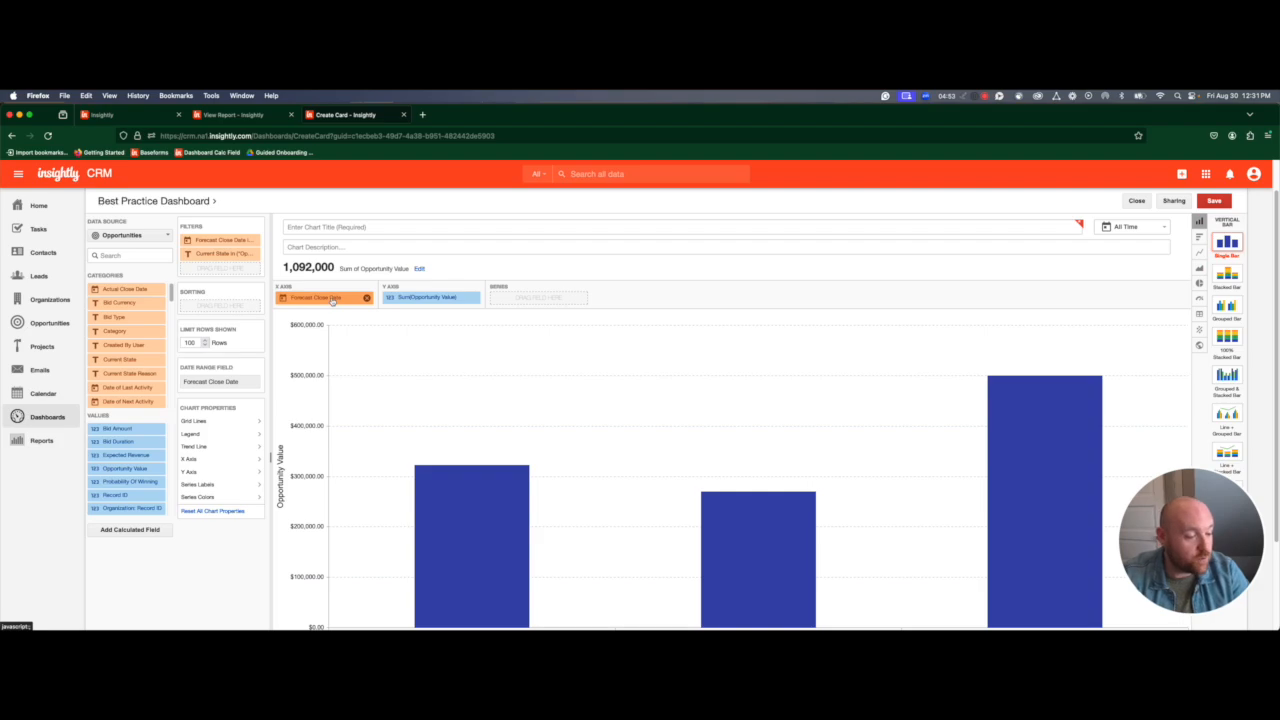
left_click(218, 462)
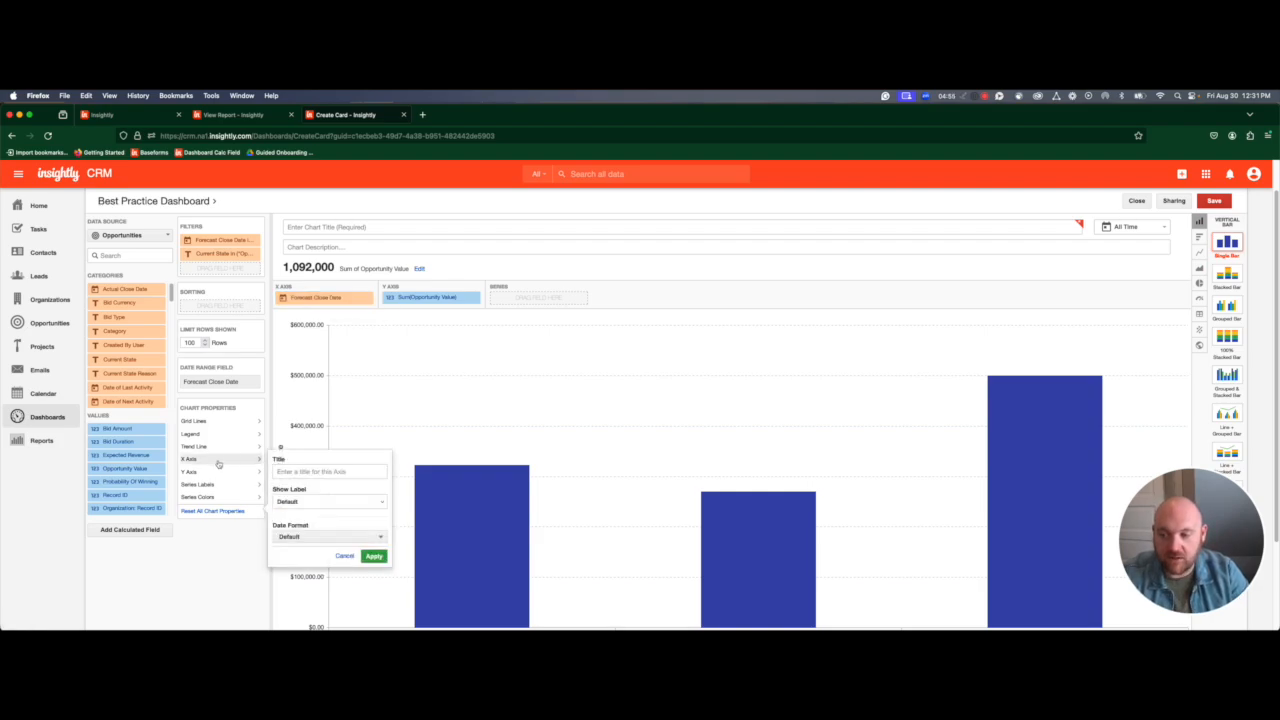
left_click(296, 538)
scroll(307, 503, "down", 3)
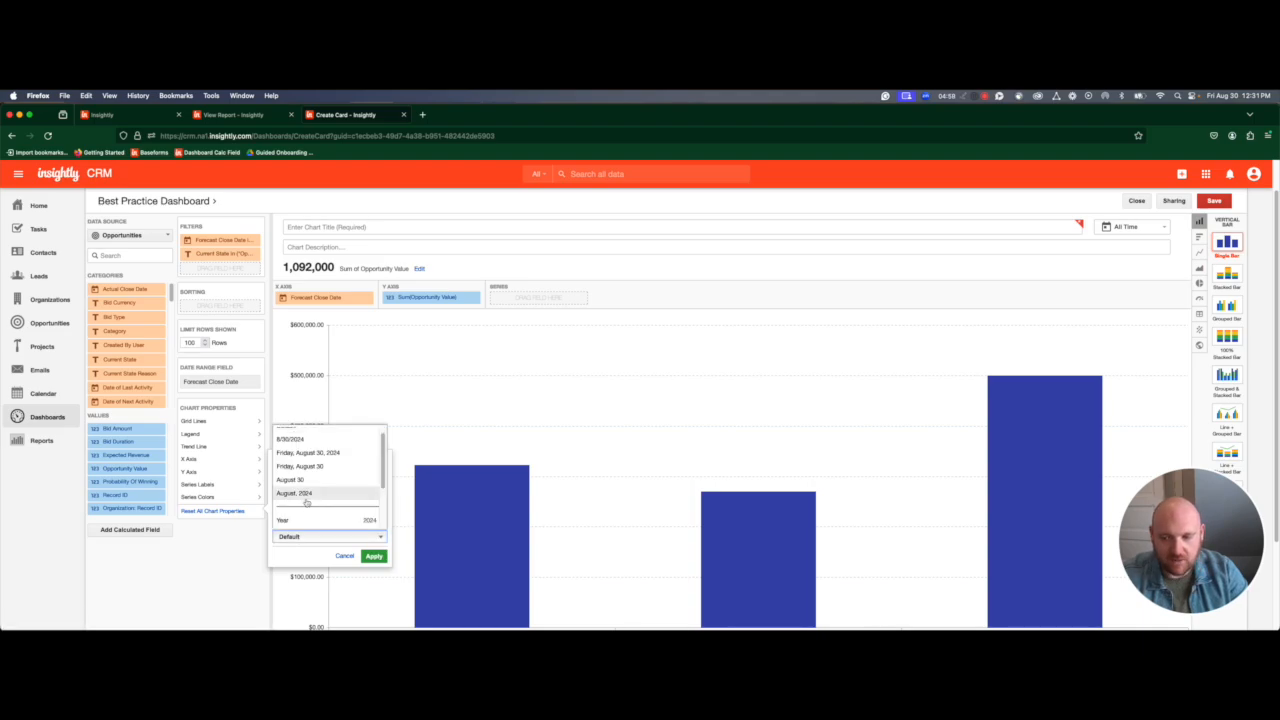
left_click(308, 493)
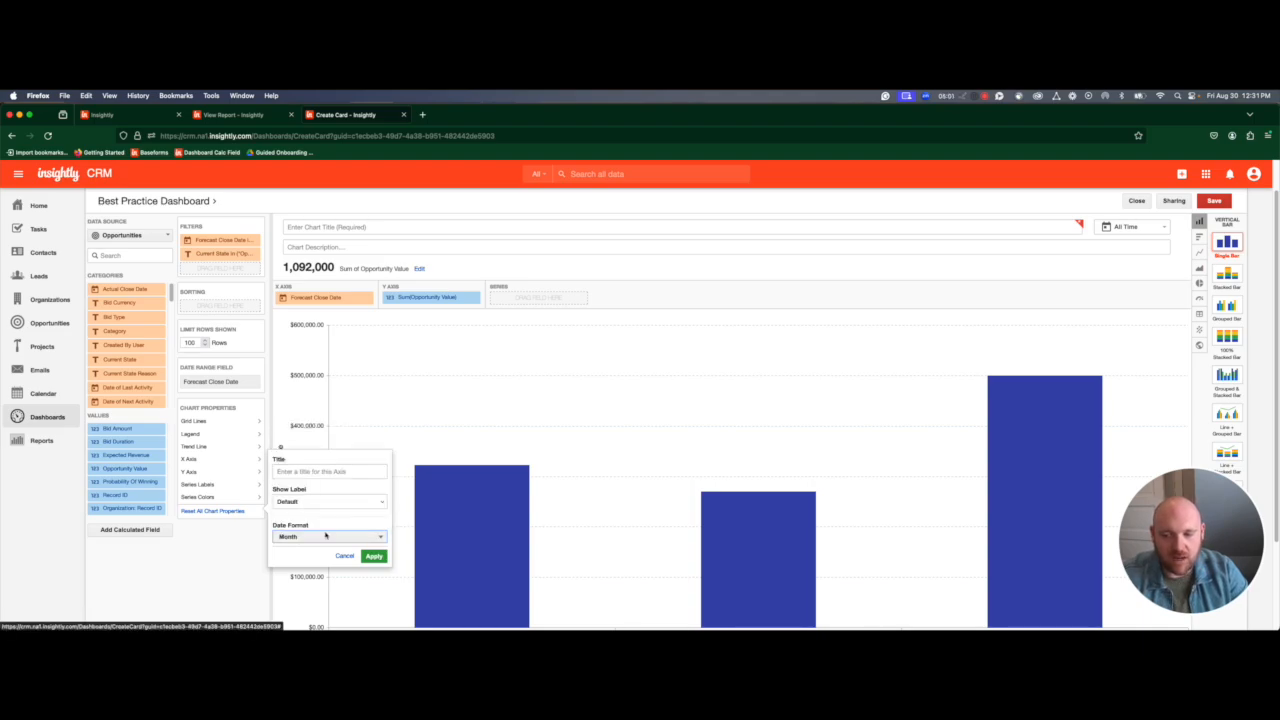
left_click(371, 556)
Examine the opportunity values of the January 2025 and December 2024 bars in the chart.
scroll(383, 517, "down", 3)
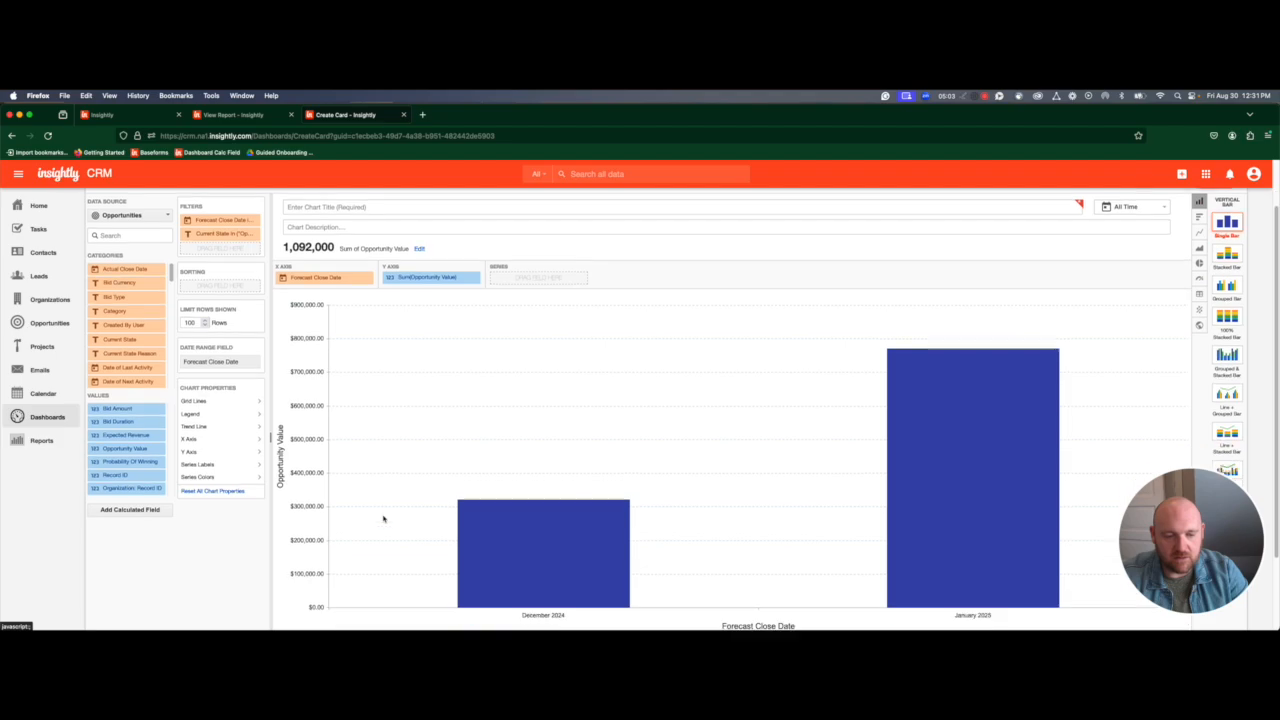
mouse_move(966, 380)
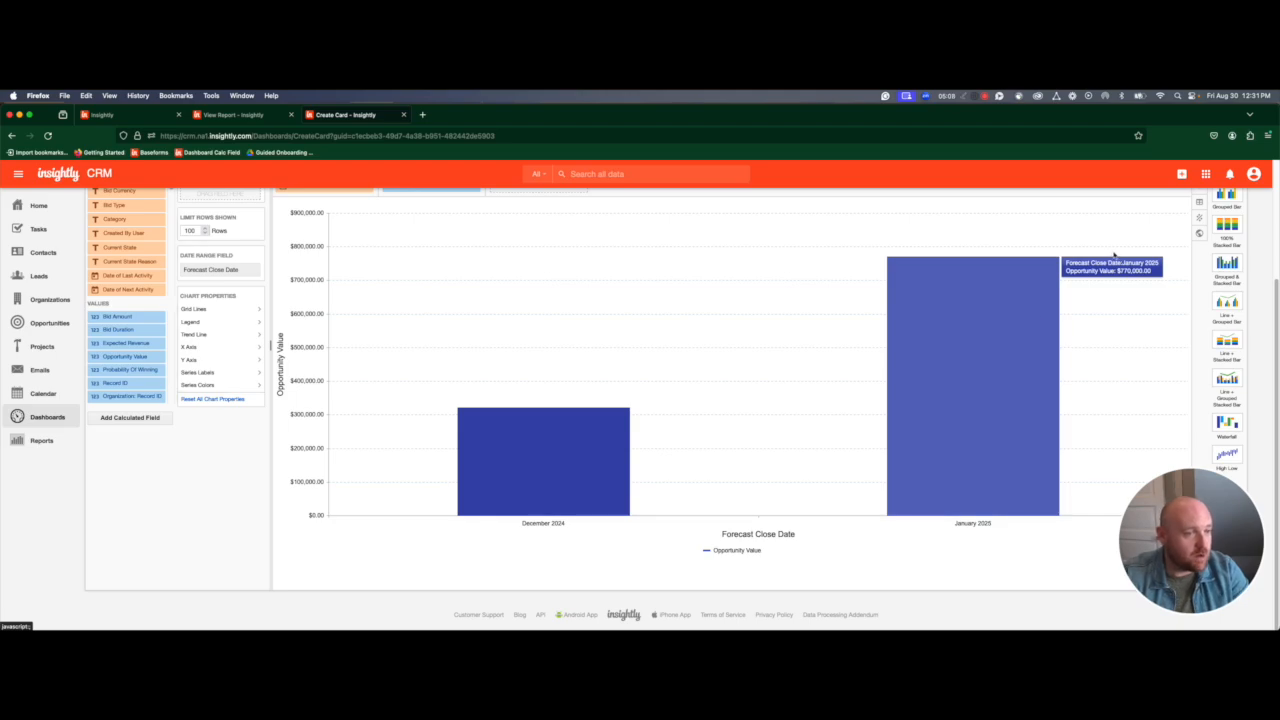
left_click_drag(1118, 271, 1153, 271)
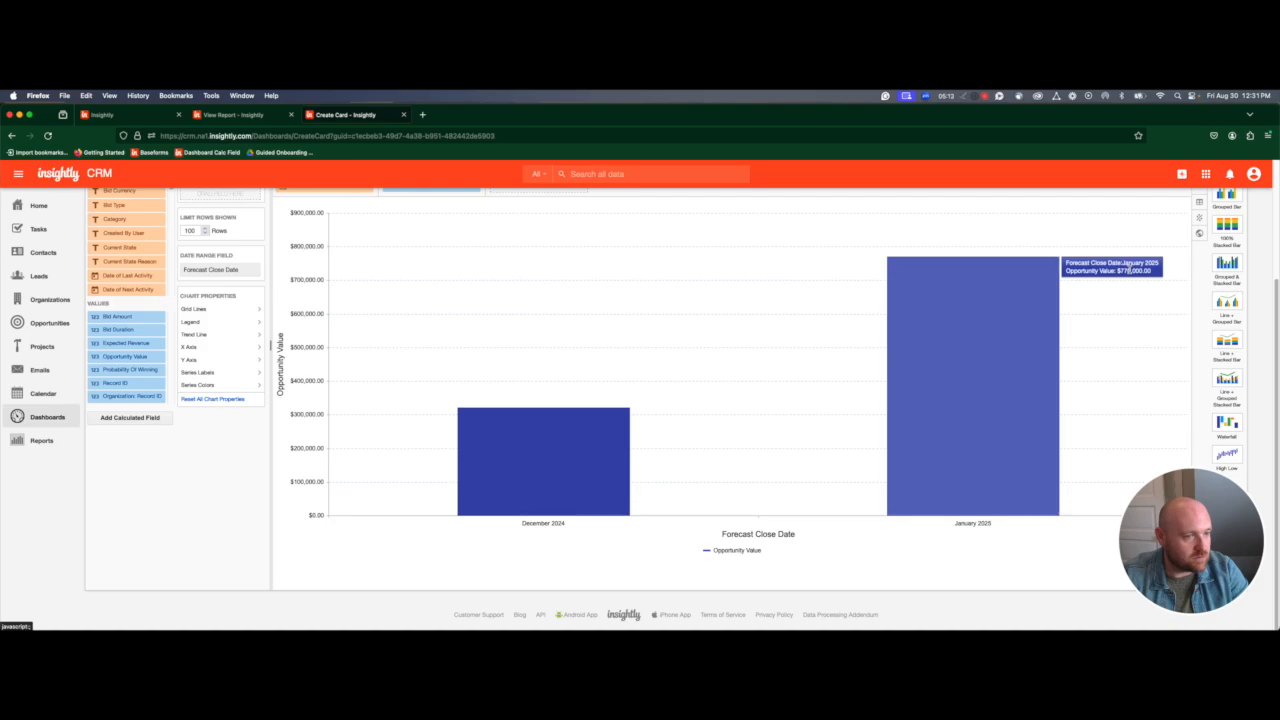
mouse_move(564, 465)
left_click_drag(688, 421, 724, 423)
left_click(725, 425)
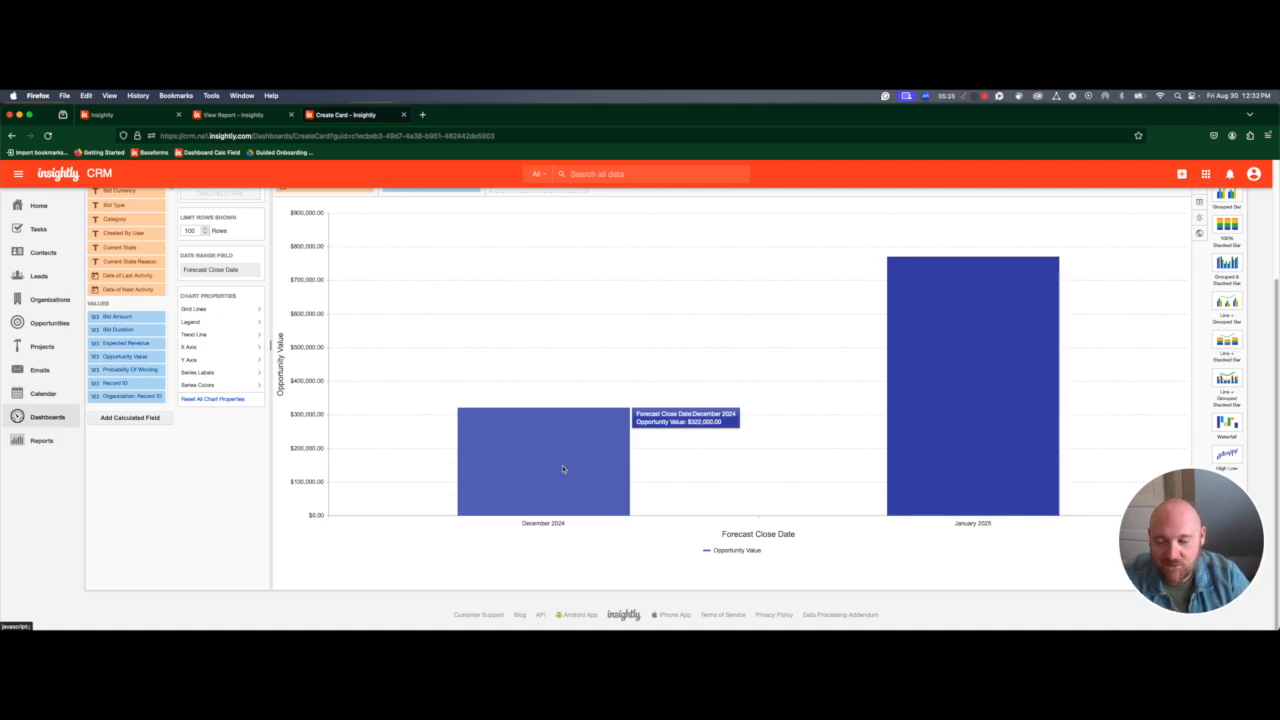
Title the chart "Forecast Revenue by Month".
scroll(549, 348, "up", 3)
left_click(378, 209)
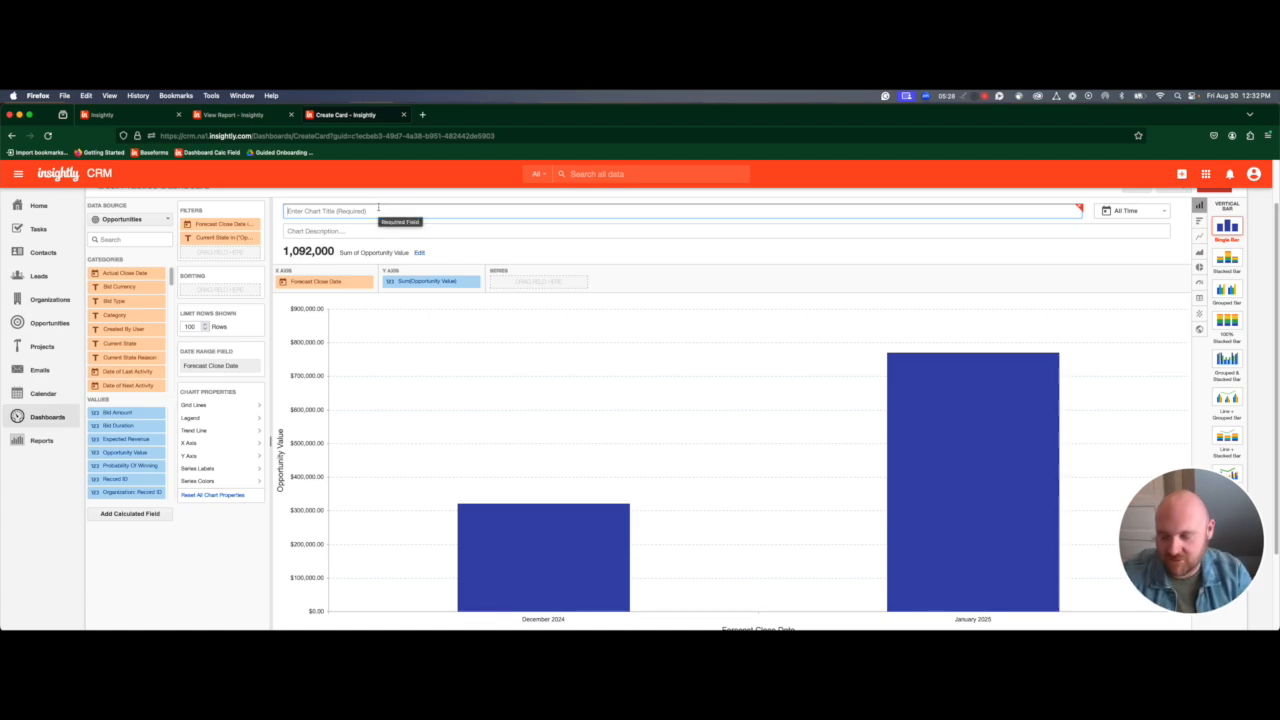
type("Forecast Revenue by Month")
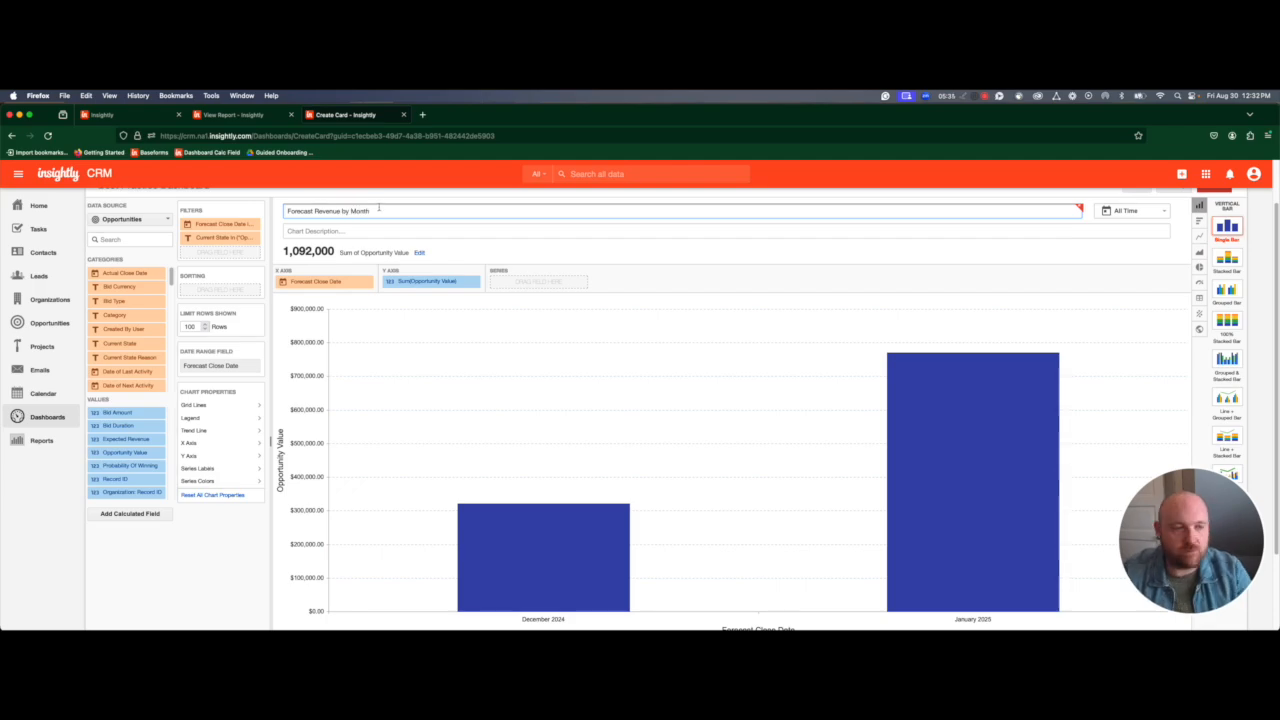
Save the Forecast Revenue by Month card and review its chart.
scroll(1259, 233, "up", 2)
left_click(1214, 238)
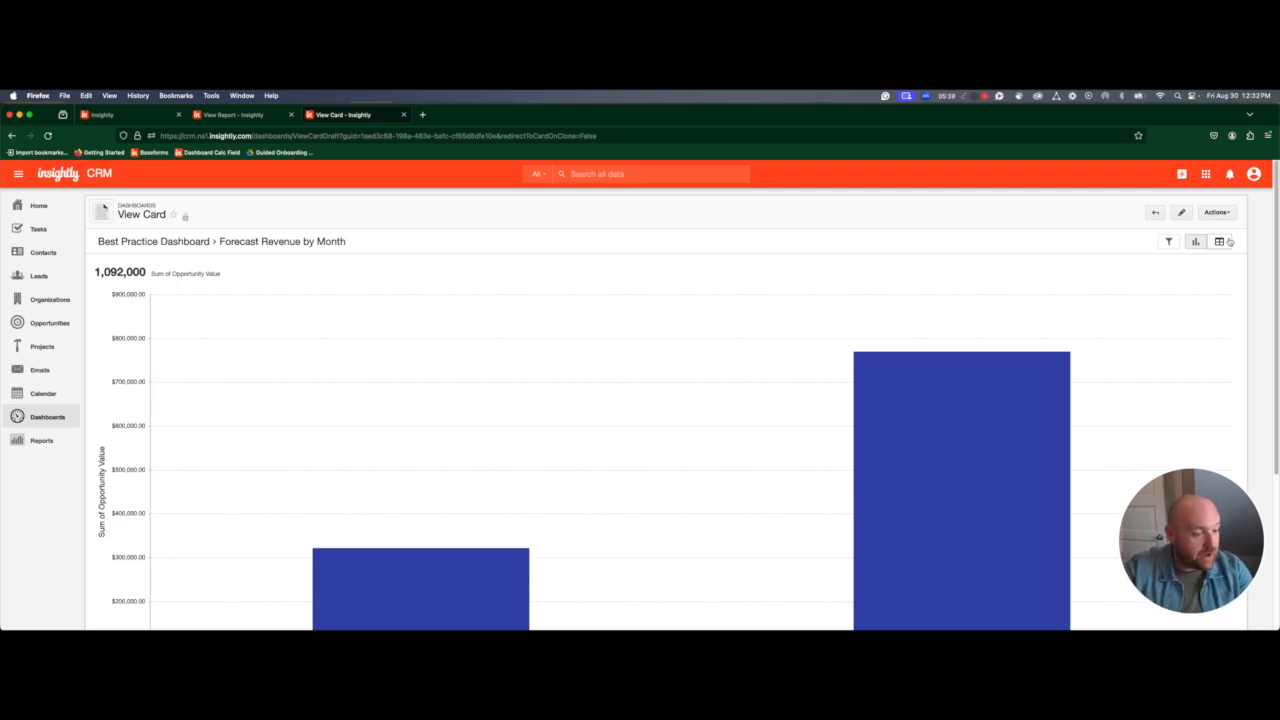
mouse_move(1047, 394)
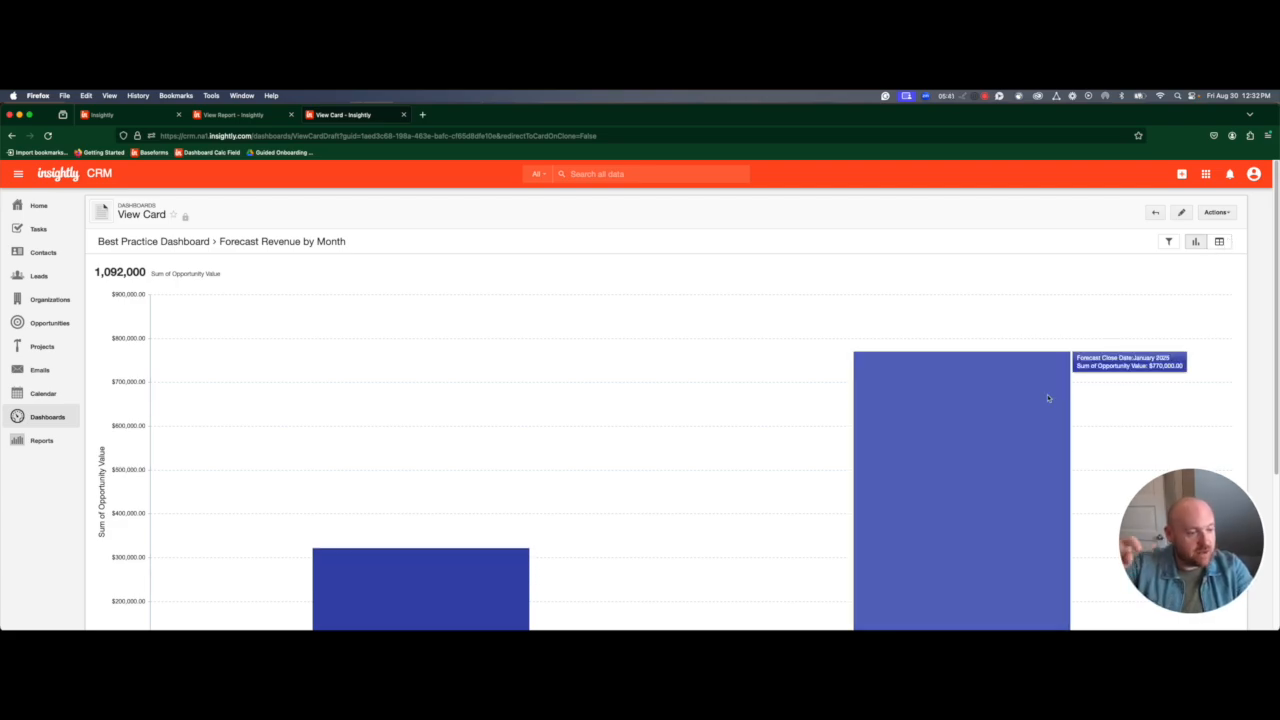
scroll(1029, 315, "down", 2)
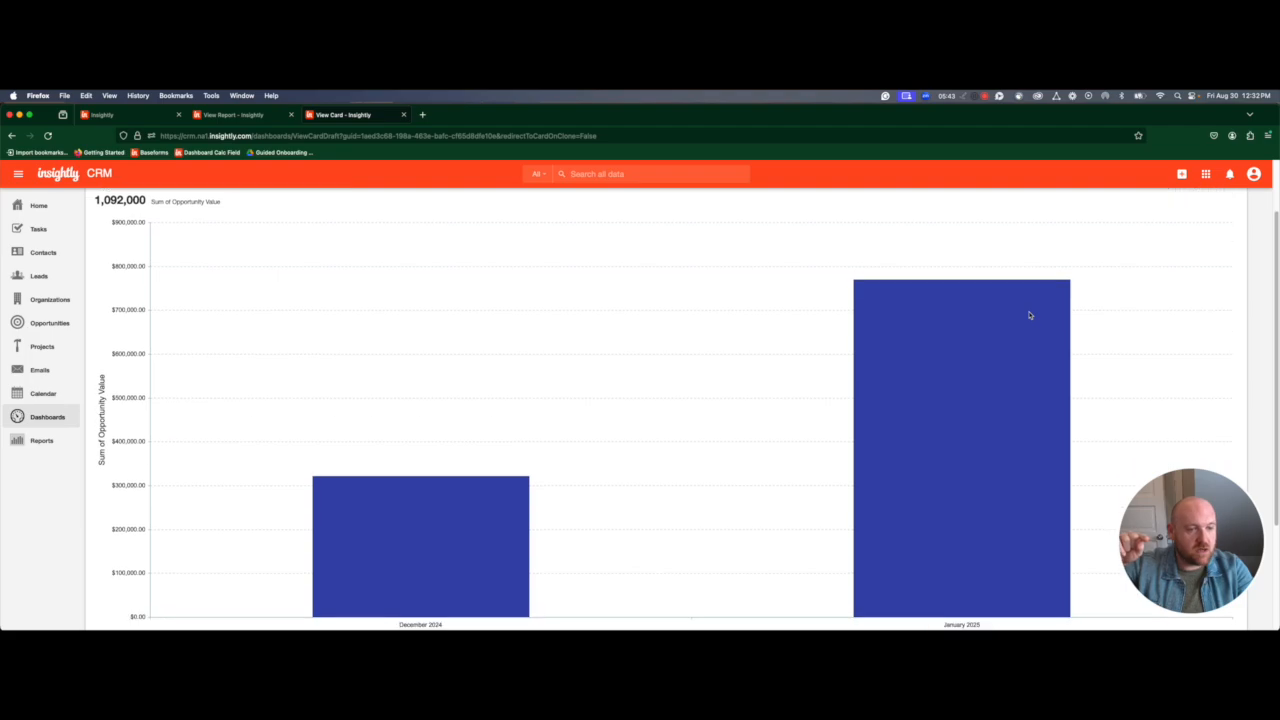
scroll(1029, 315, "up", 3)
Add a new card to the drill path of Forecast Revenue by Month and make it a table.
left_click(1216, 212)
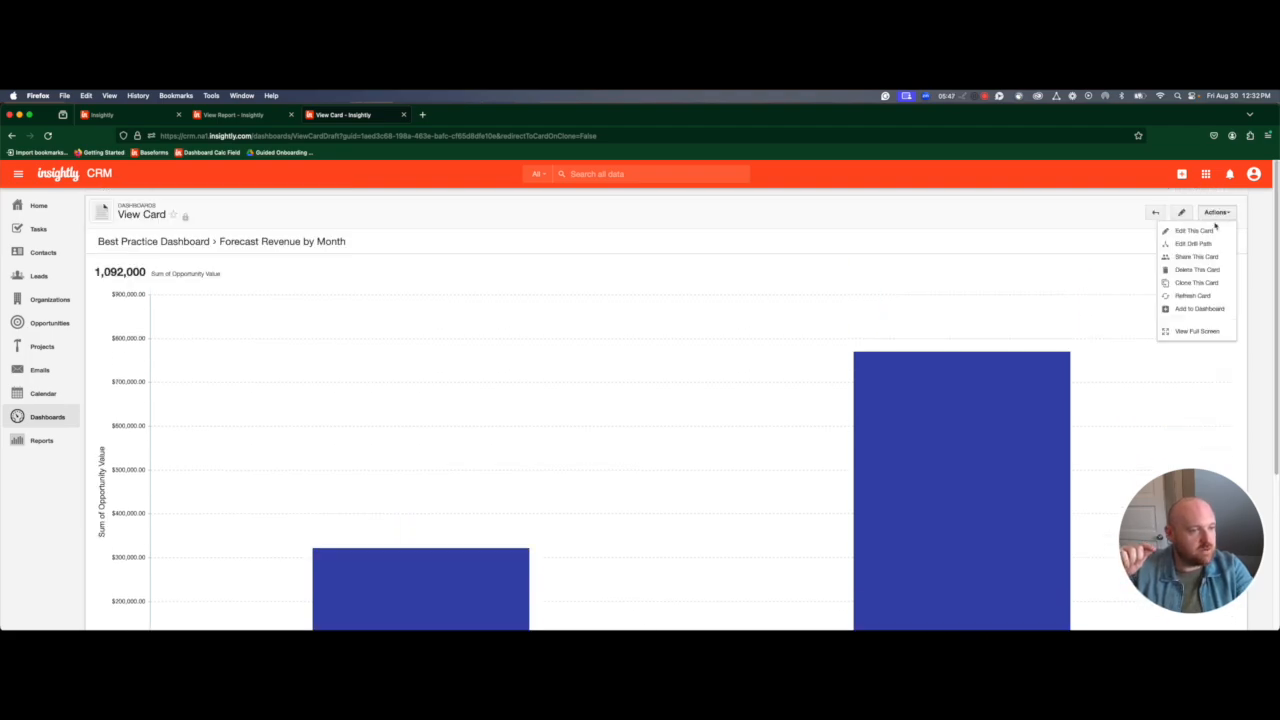
left_click(1205, 245)
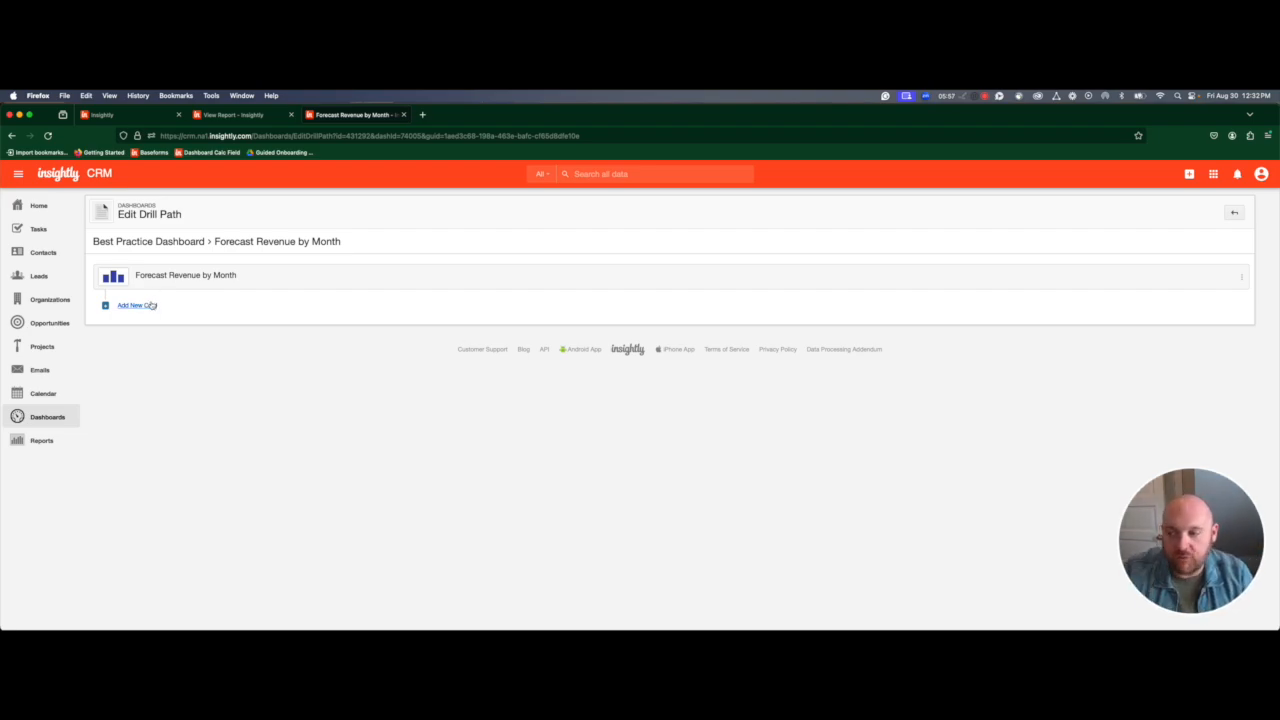
left_click(141, 304)
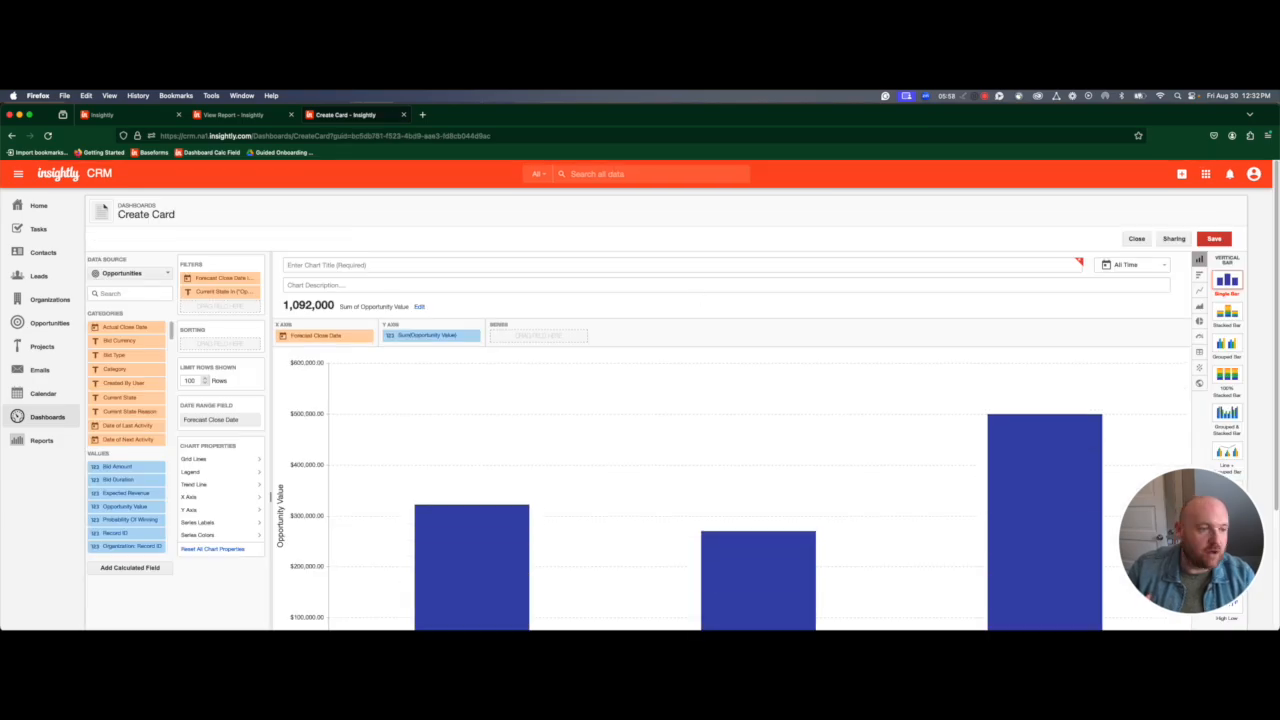
left_click(1200, 352)
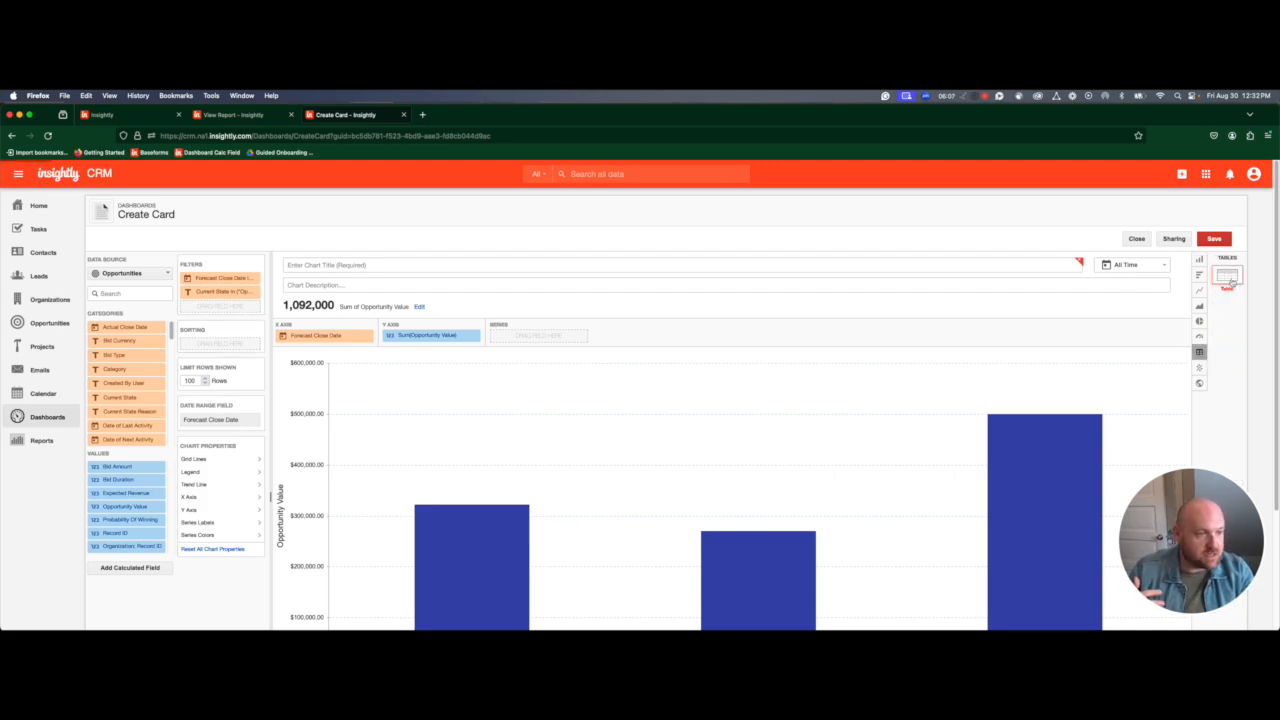
left_click(1231, 281)
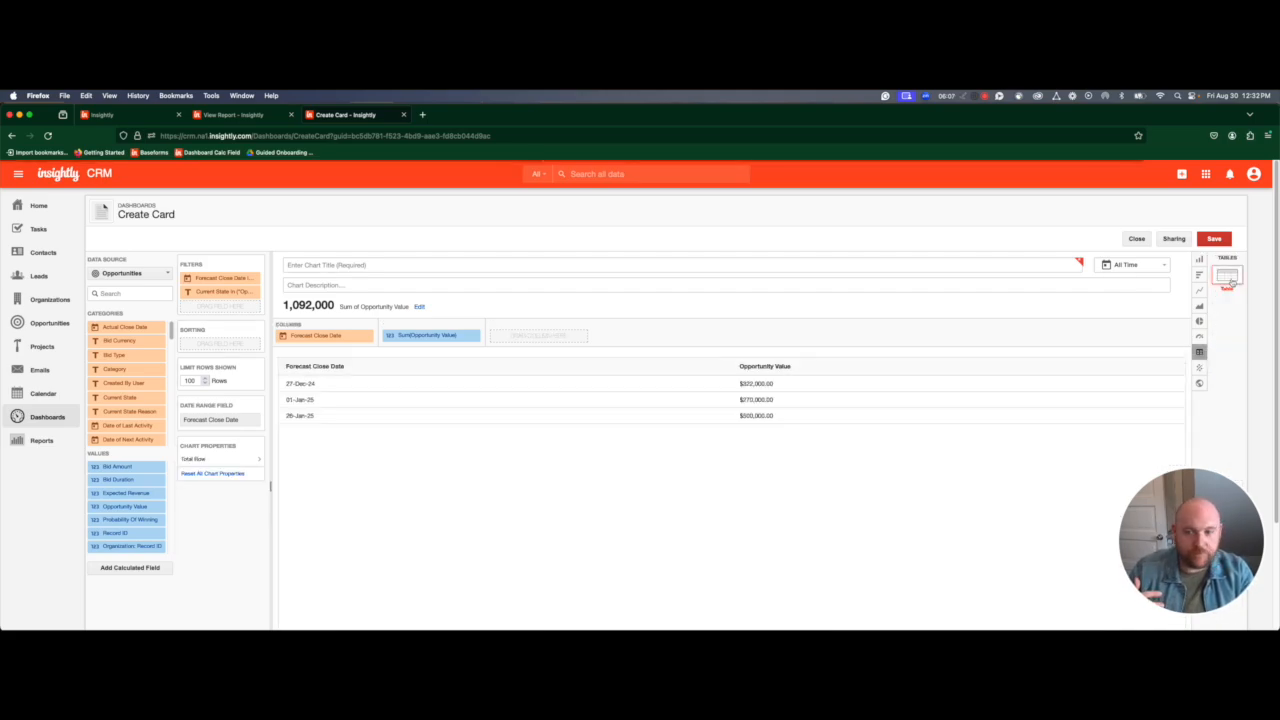
Replace the Forecast Close Date column of the table with Opportunity Name.
left_click(366, 336)
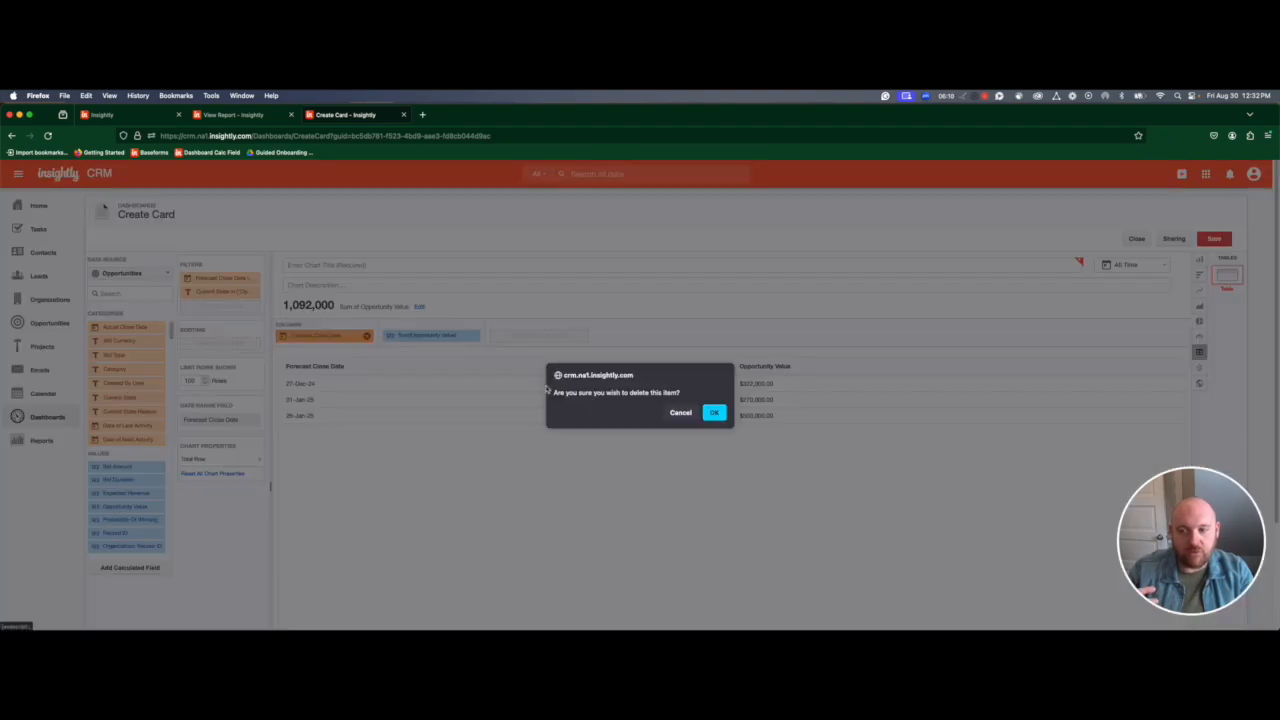
left_click(714, 412)
left_click(125, 293)
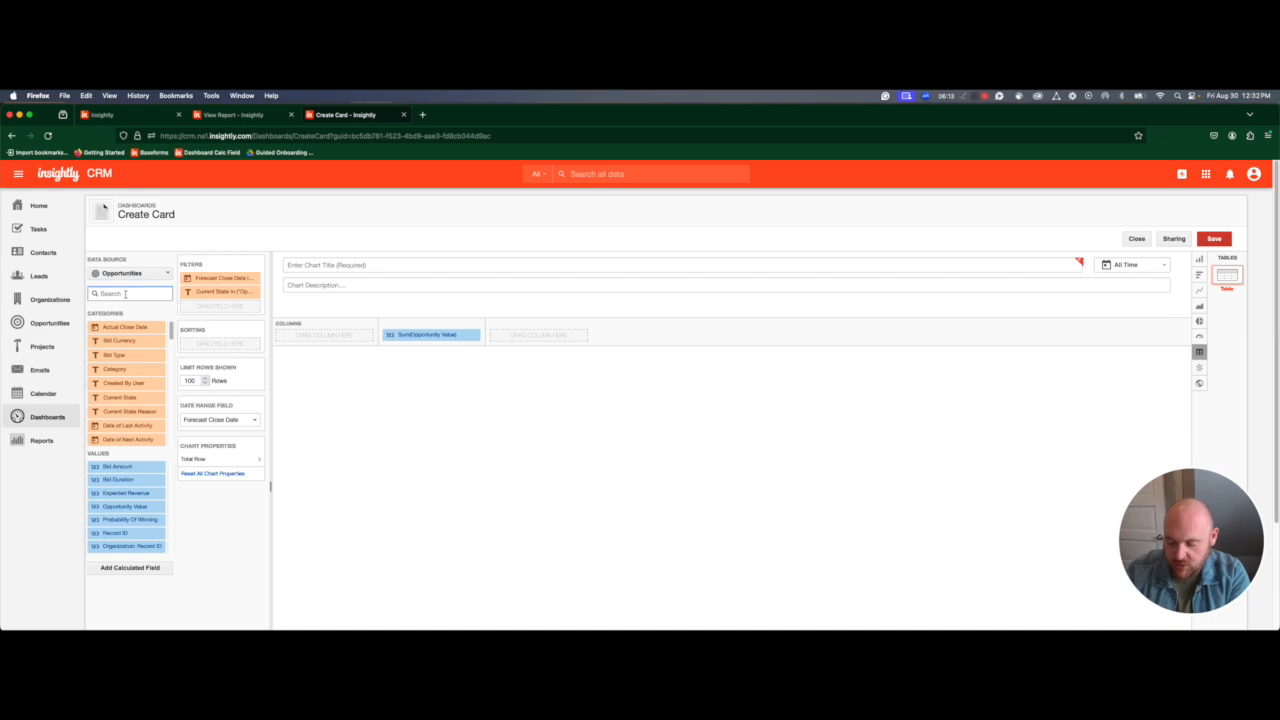
type("oppo")
left_click_drag(125, 341, 325, 336)
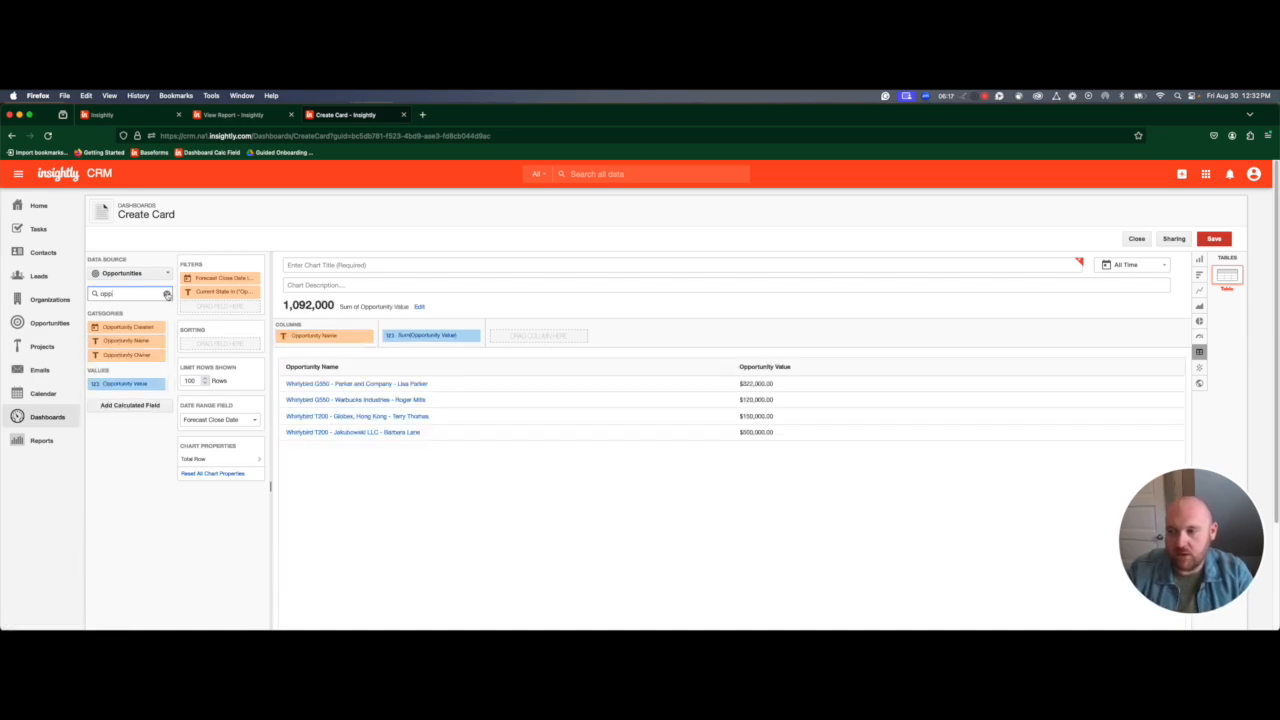
Find the Forecast Close Date field and add it as a column after Opportunity Value.
left_click(166, 293)
left_click(128, 293)
type("s")
key("BackSpace")
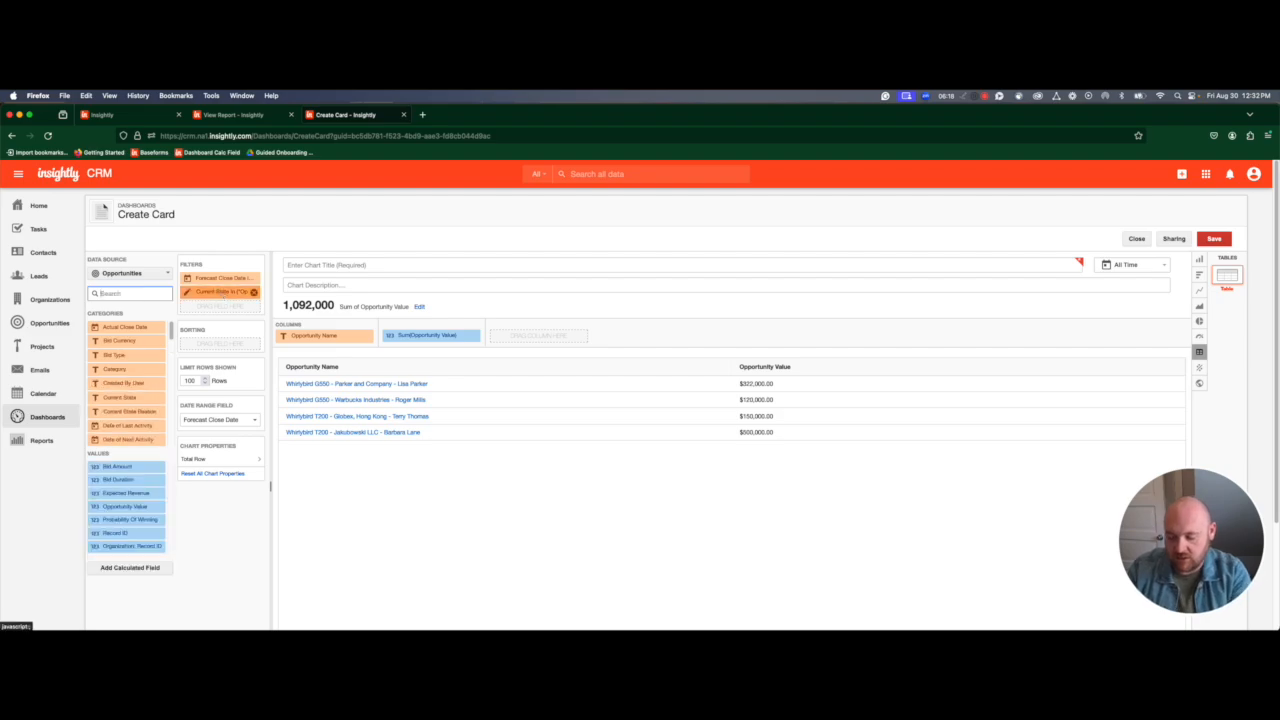
type("for")
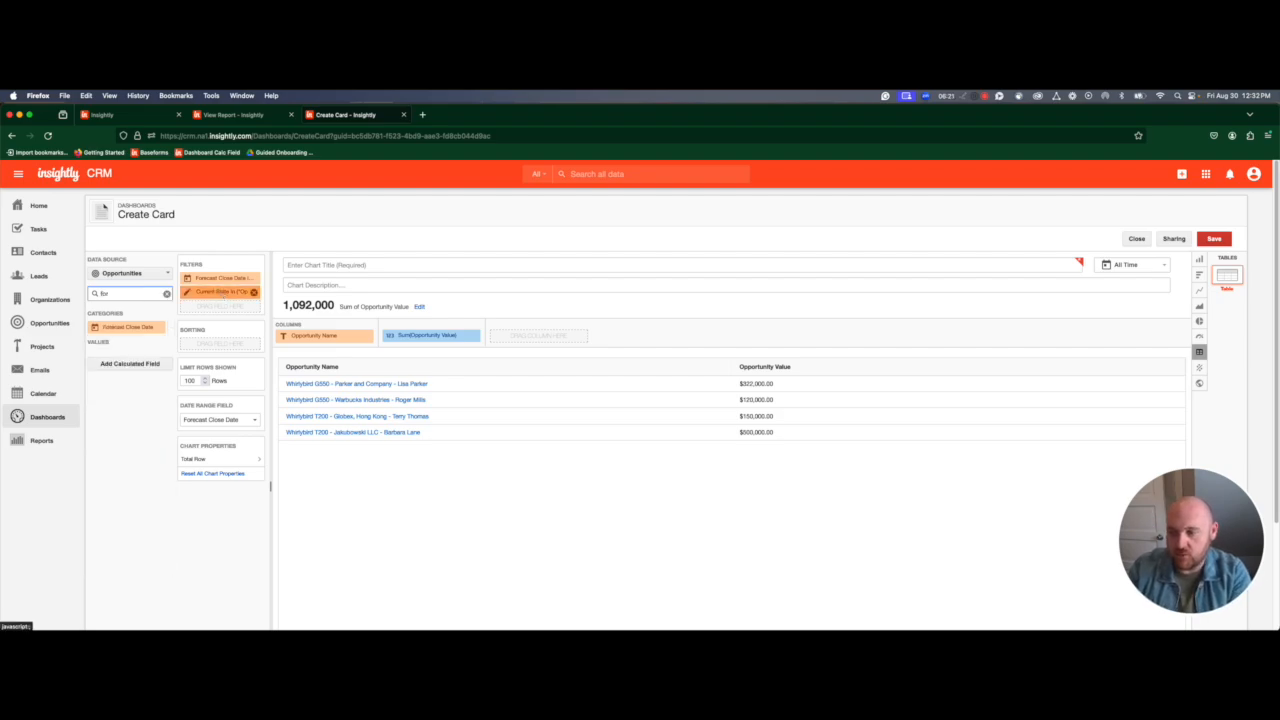
left_click_drag(127, 327, 548, 337)
left_click(577, 403)
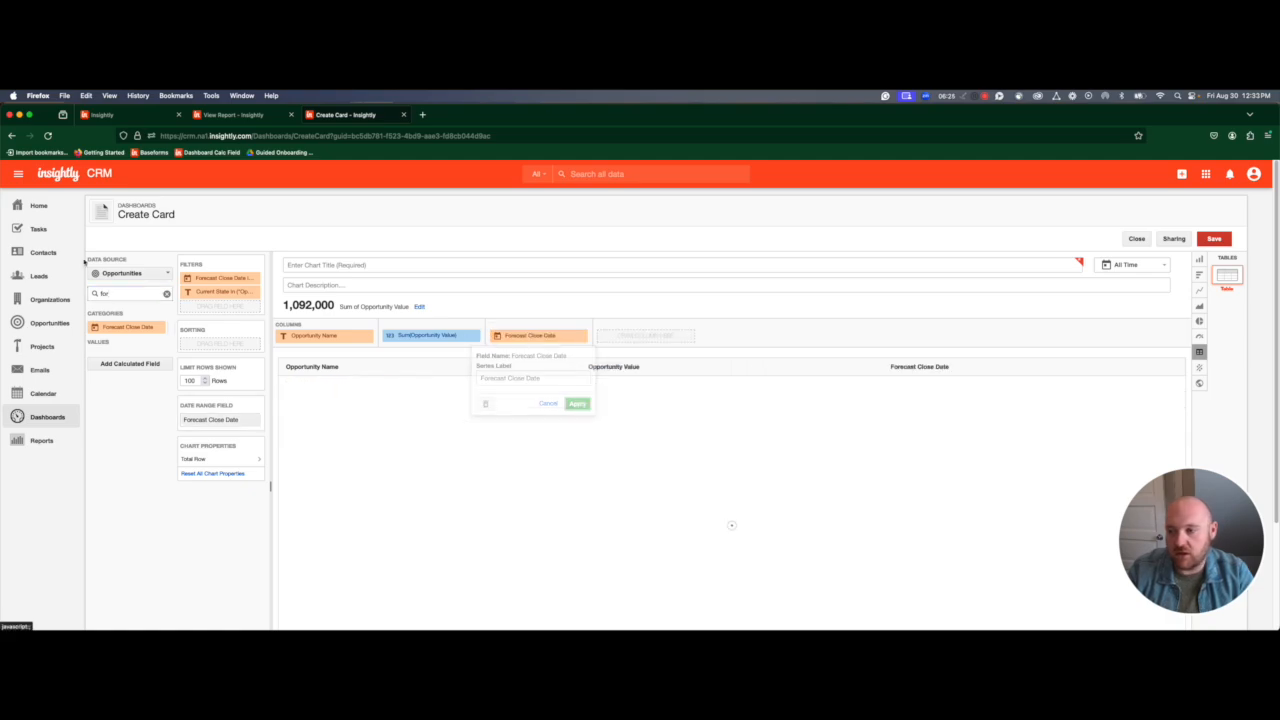
Add the Stage and Probability Of Winning fields as further columns of the table.
left_click(167, 293)
type("stage")
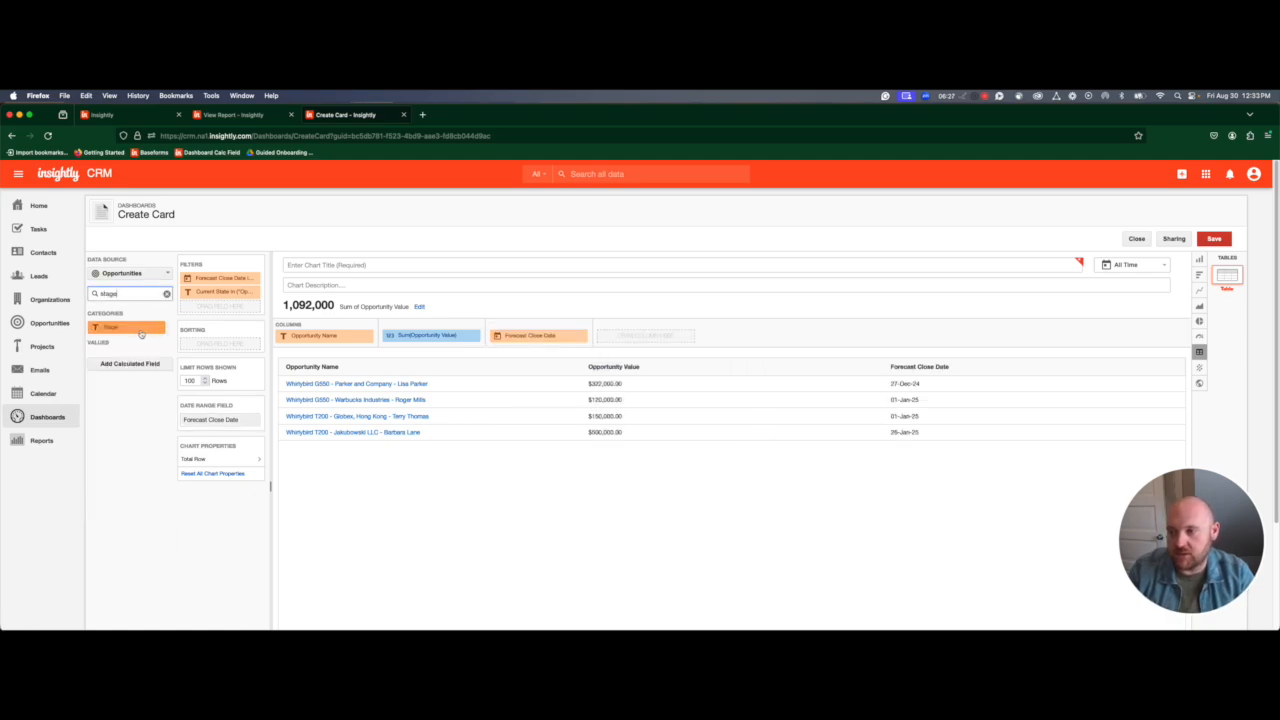
left_click_drag(110, 328, 640, 338)
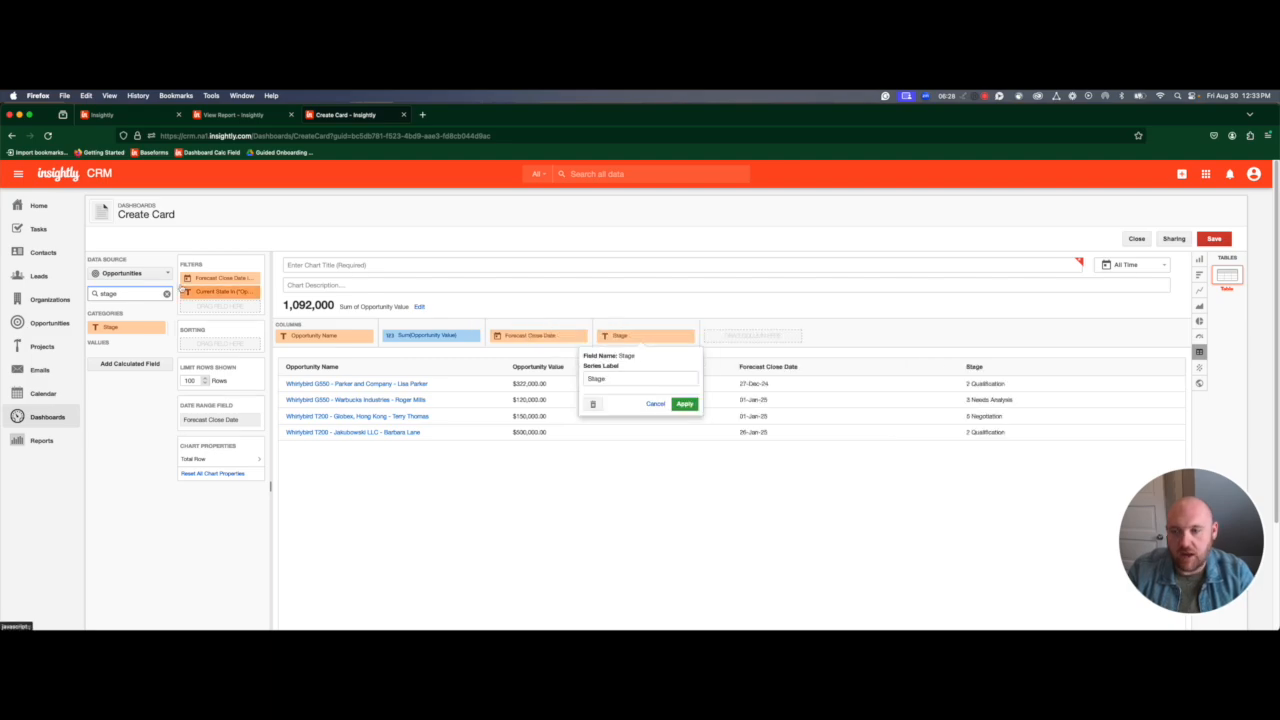
left_click(167, 293)
left_click(150, 292)
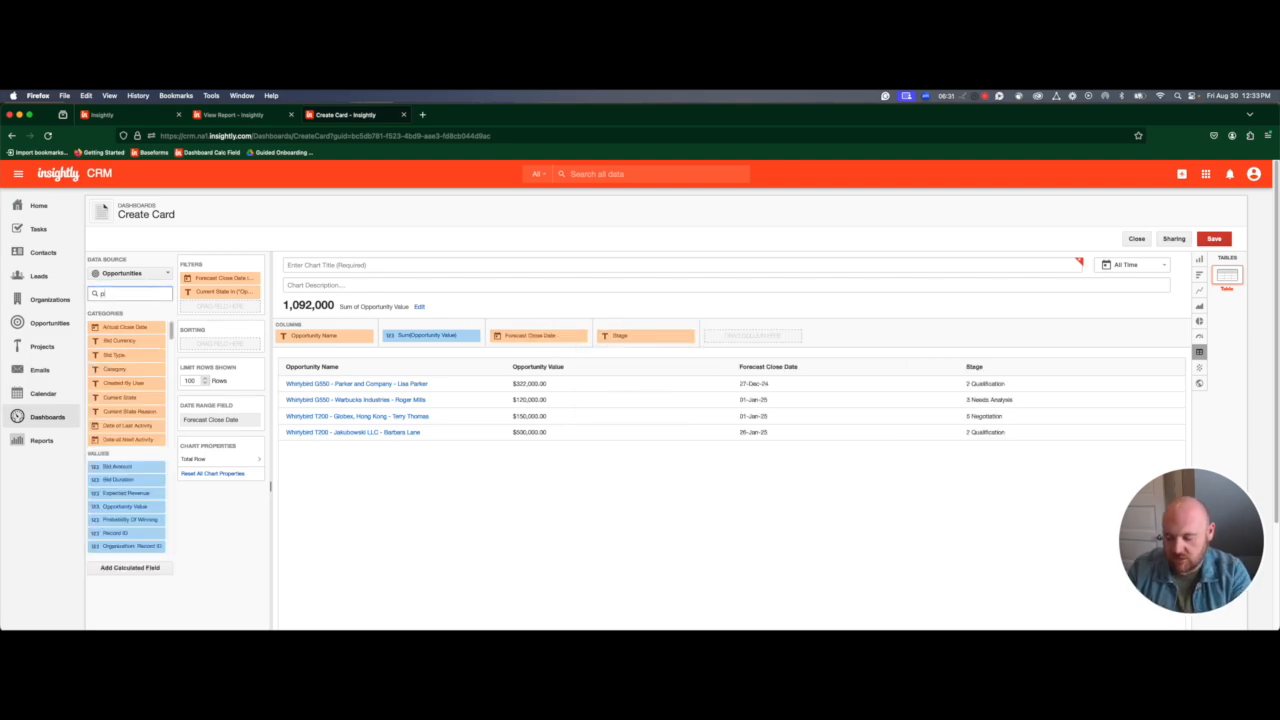
type("prob")
left_click_drag(125, 339, 752, 336)
Title the drill path card Details and save it.
left_click(431, 264)
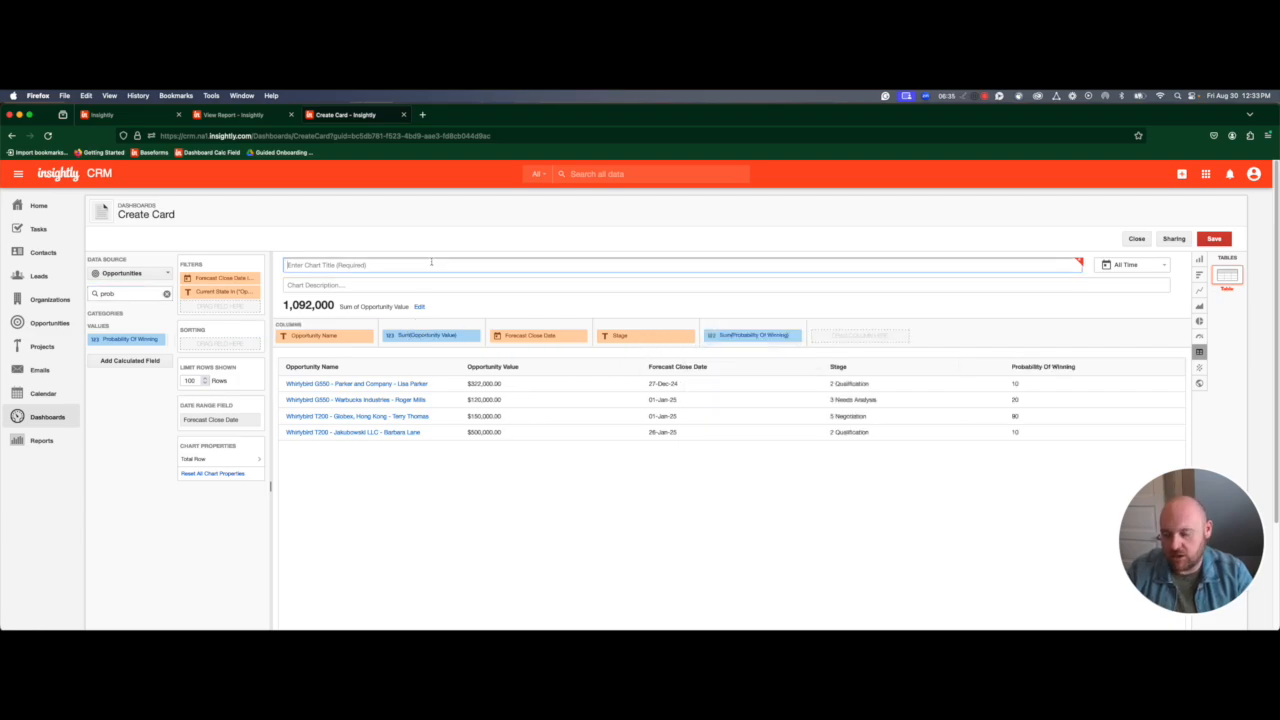
type("Des")
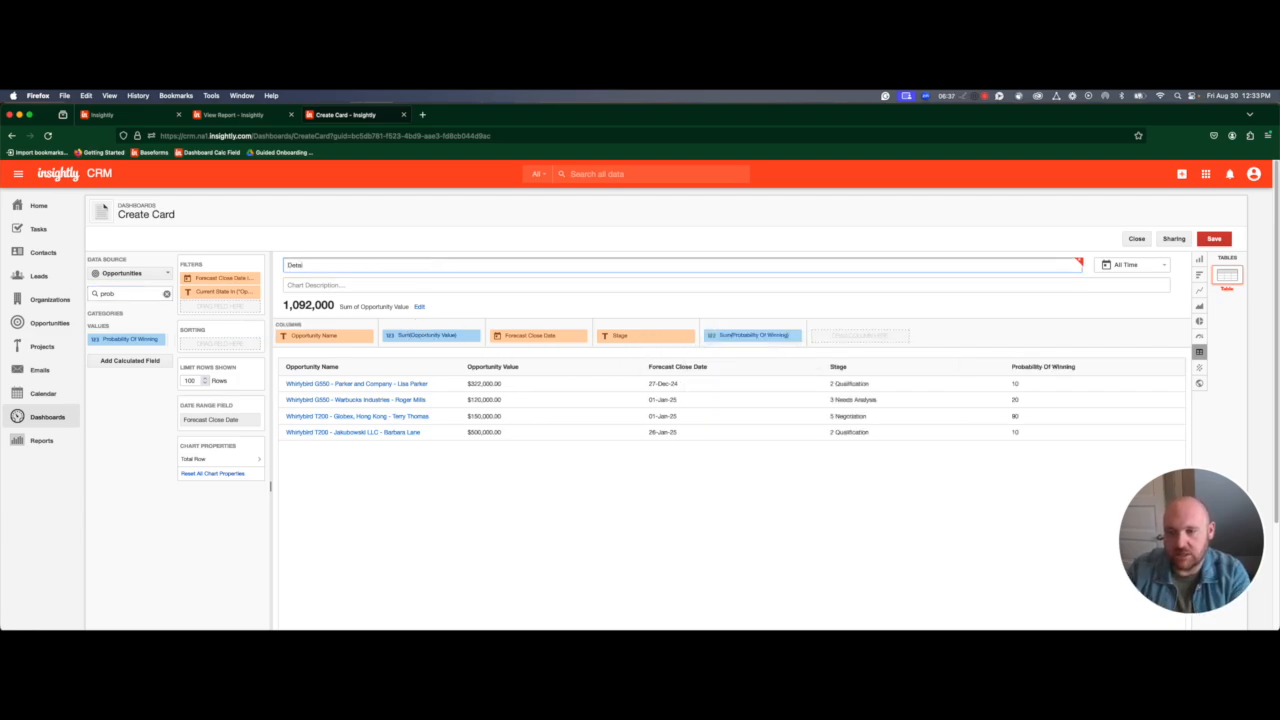
left_click(1213, 239)
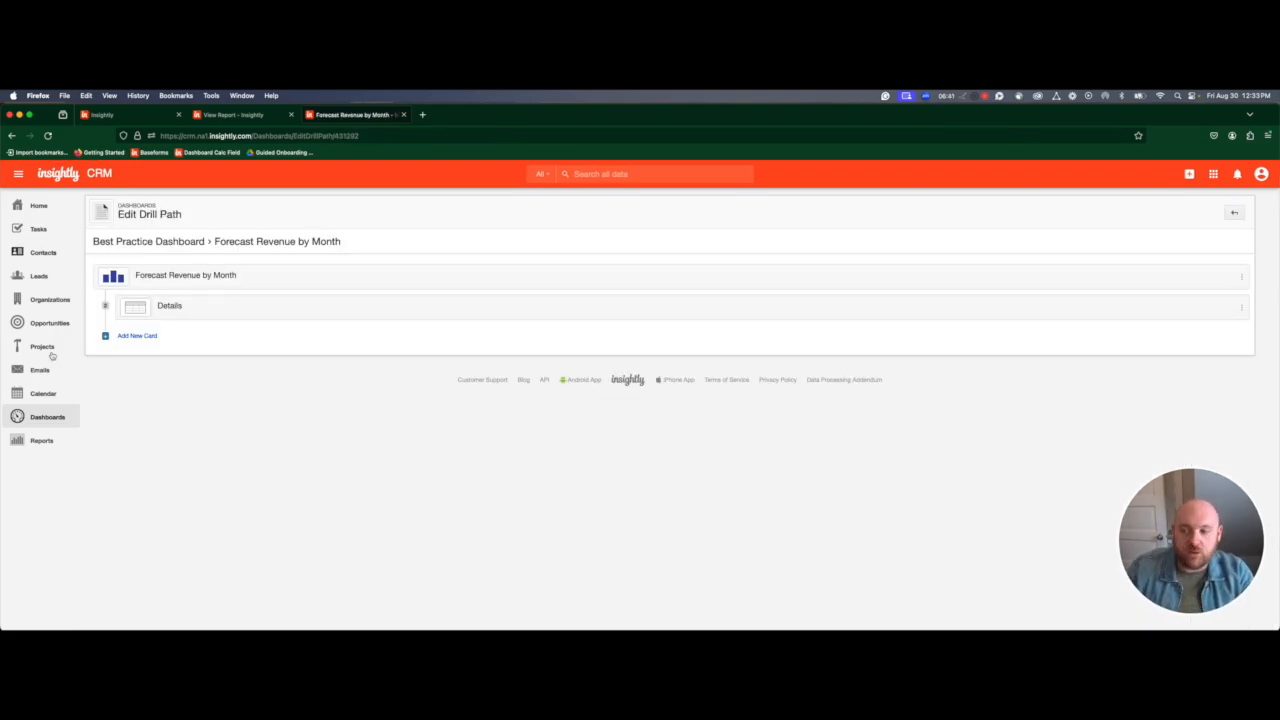
Open the Forecast Revenue by Month card from Best Practice Dashboard and drill into the January 2025 bar to examine its opportunities.
left_click(52, 422)
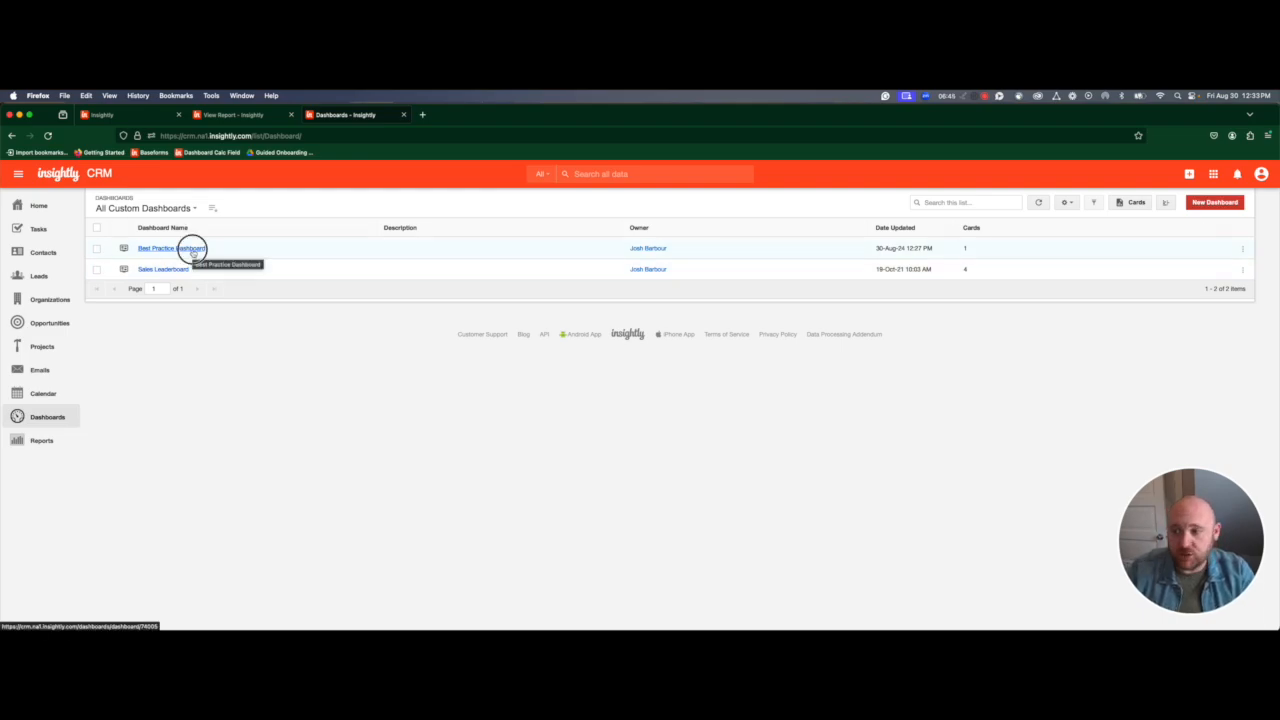
left_click(191, 250)
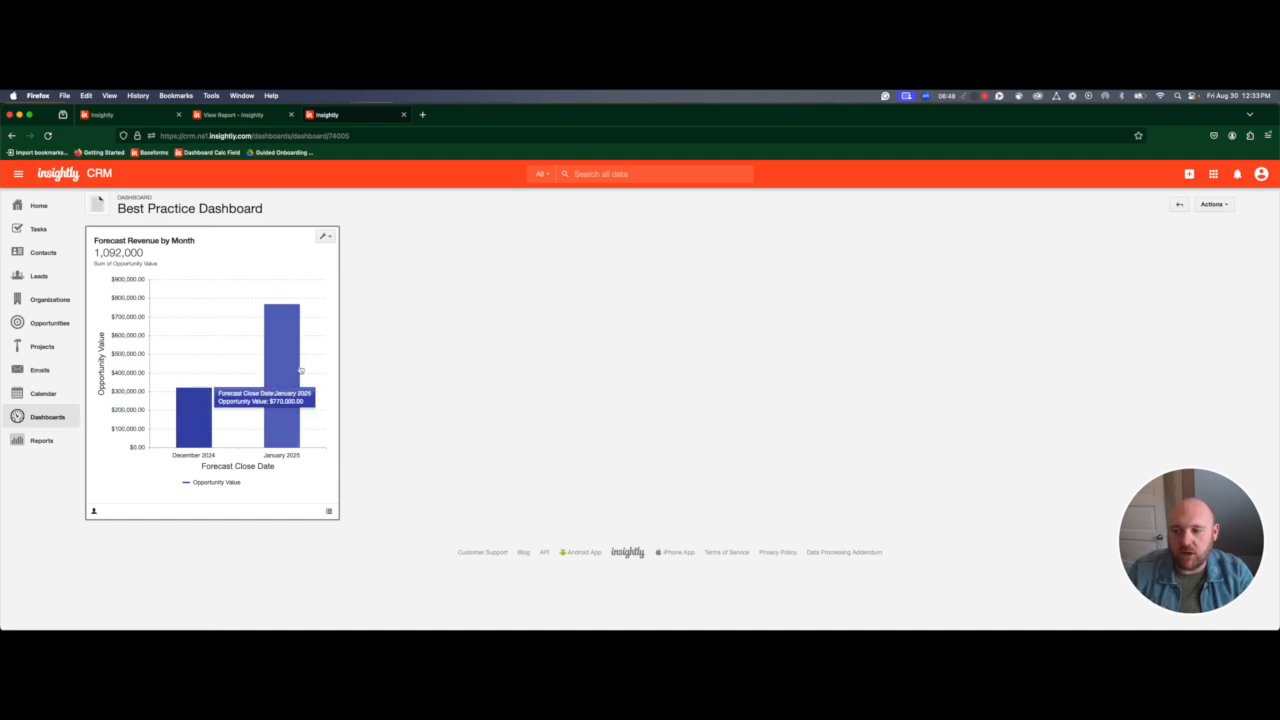
left_click(166, 245)
scroll(900, 420, "down", 1)
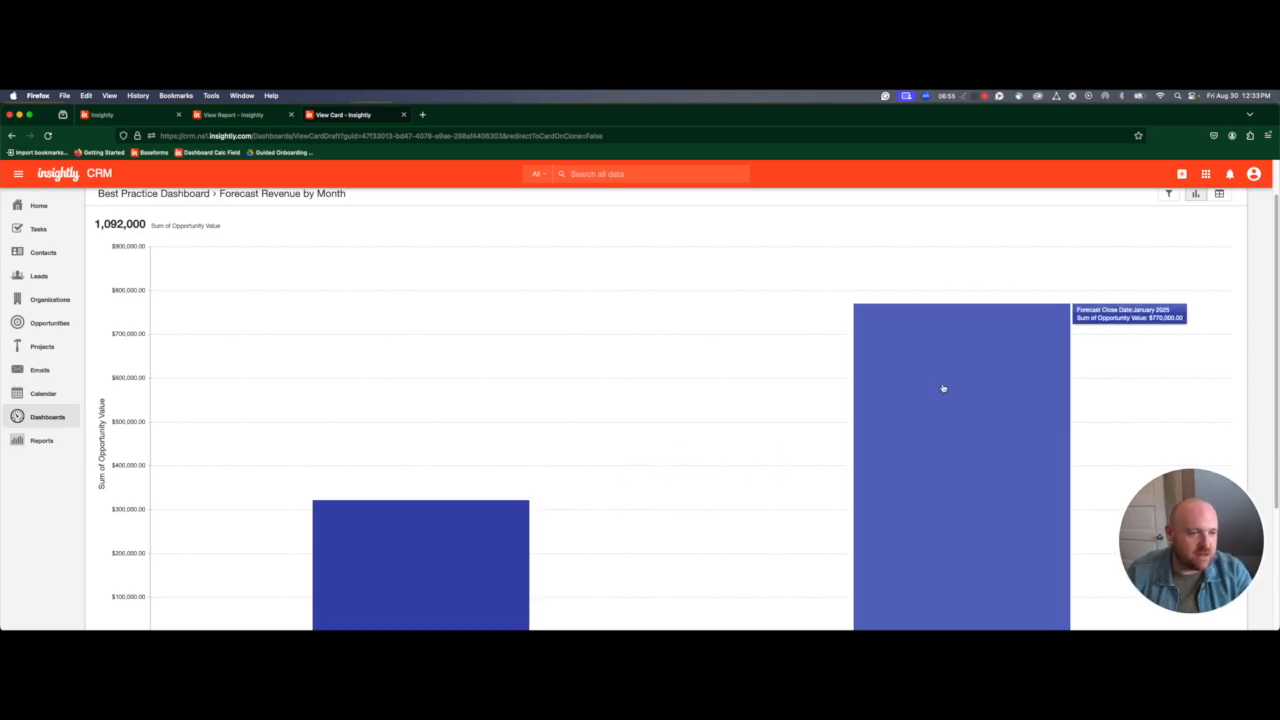
left_click(942, 387)
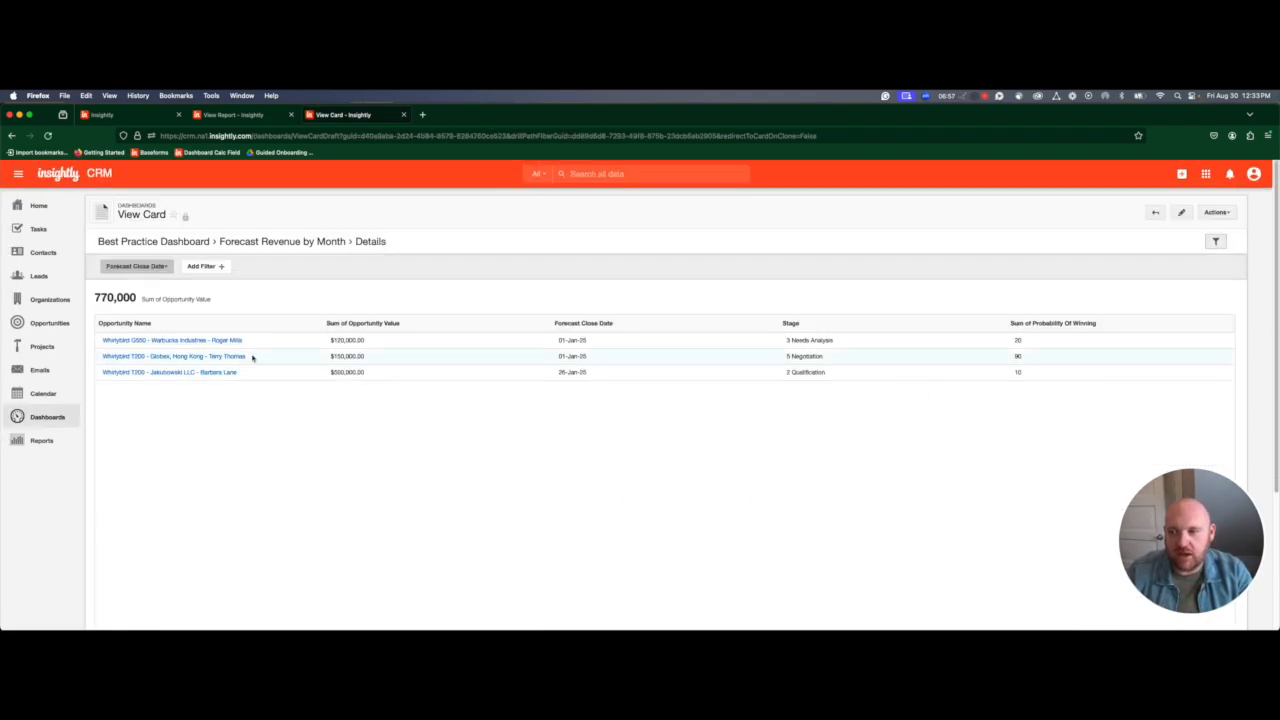
left_click_drag(282, 332, 562, 365)
left_click(564, 365)
left_click_drag(813, 366, 426, 334)
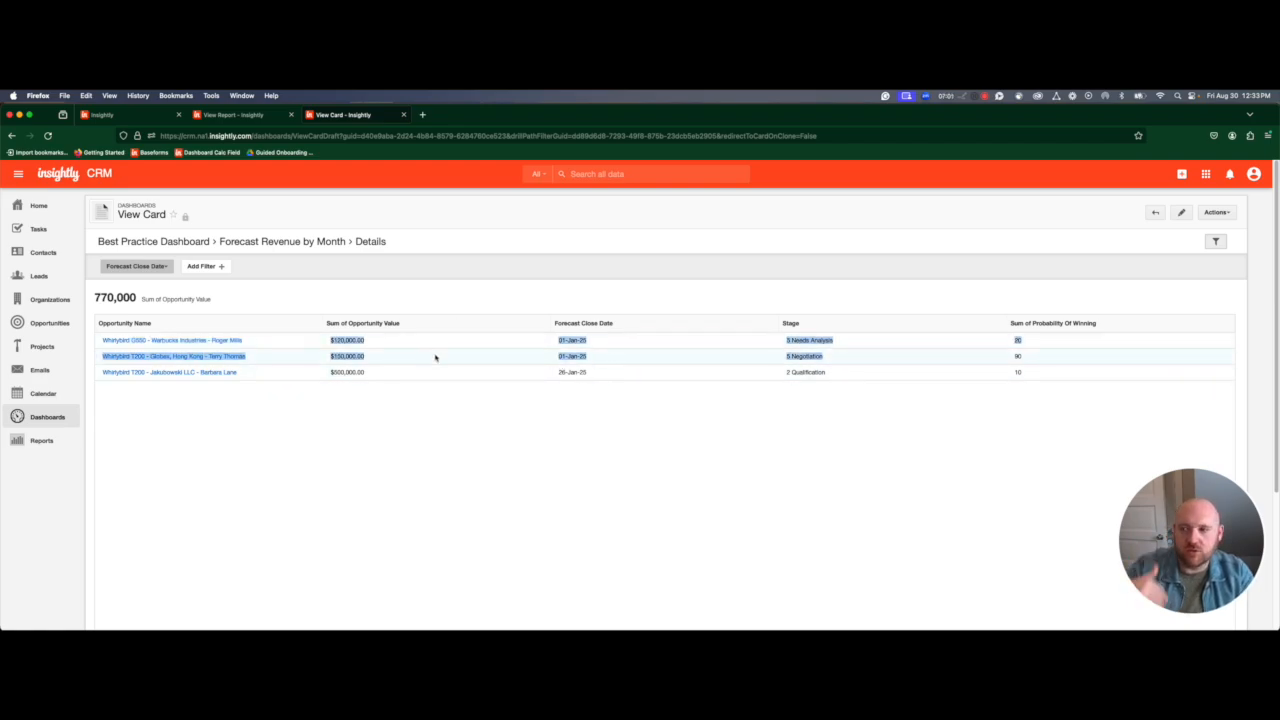
left_click(429, 360)
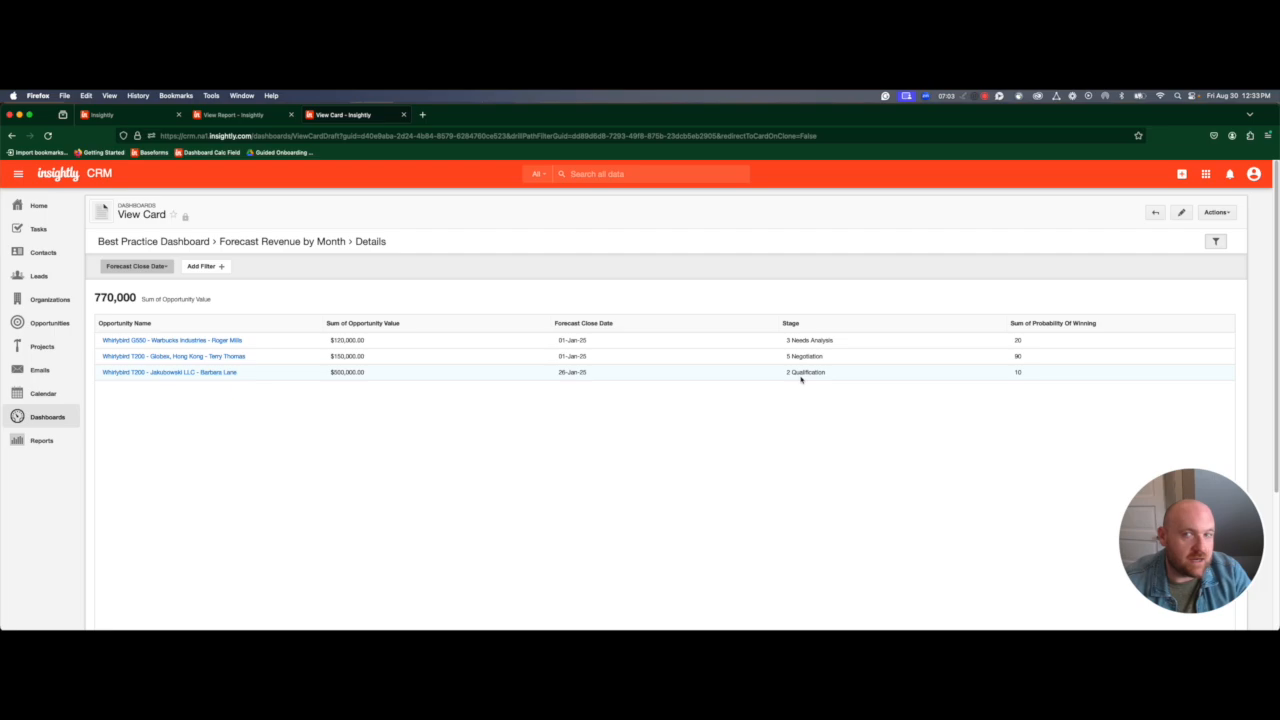
scroll(246, 363, "down", 1)
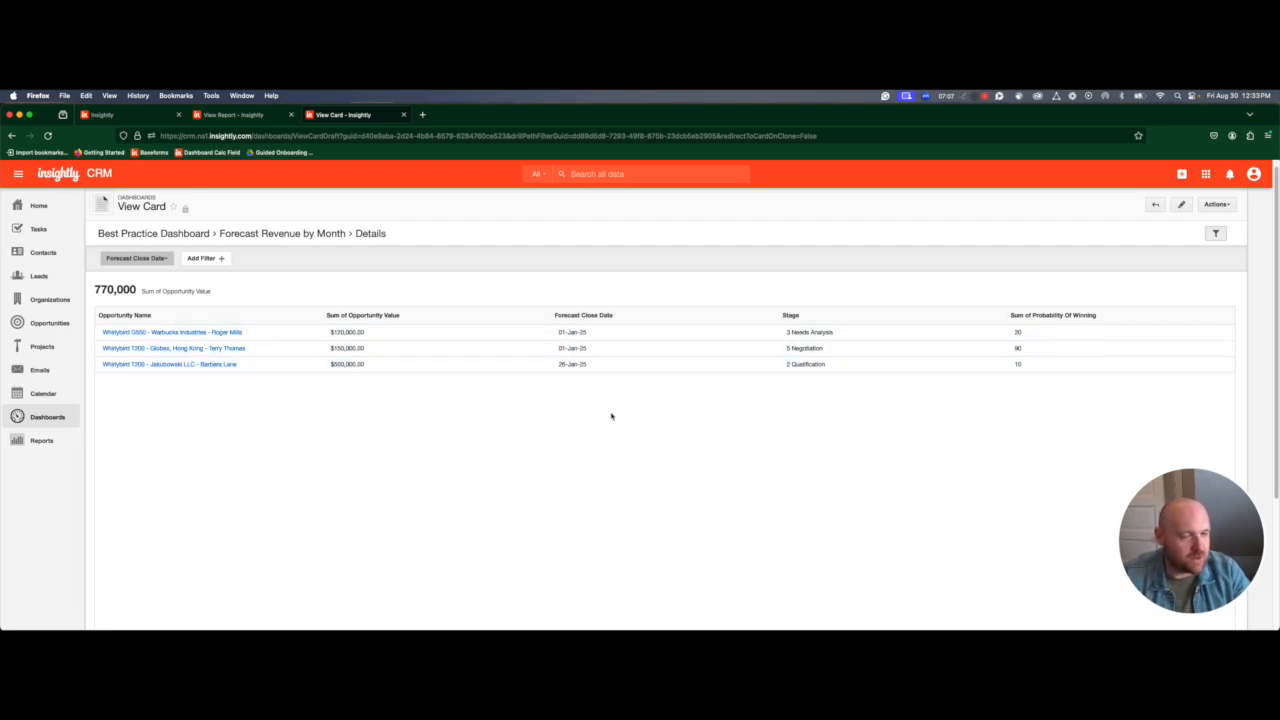
Return to Best Practice Dashboard and start creating a new card on it.
left_click(60, 421)
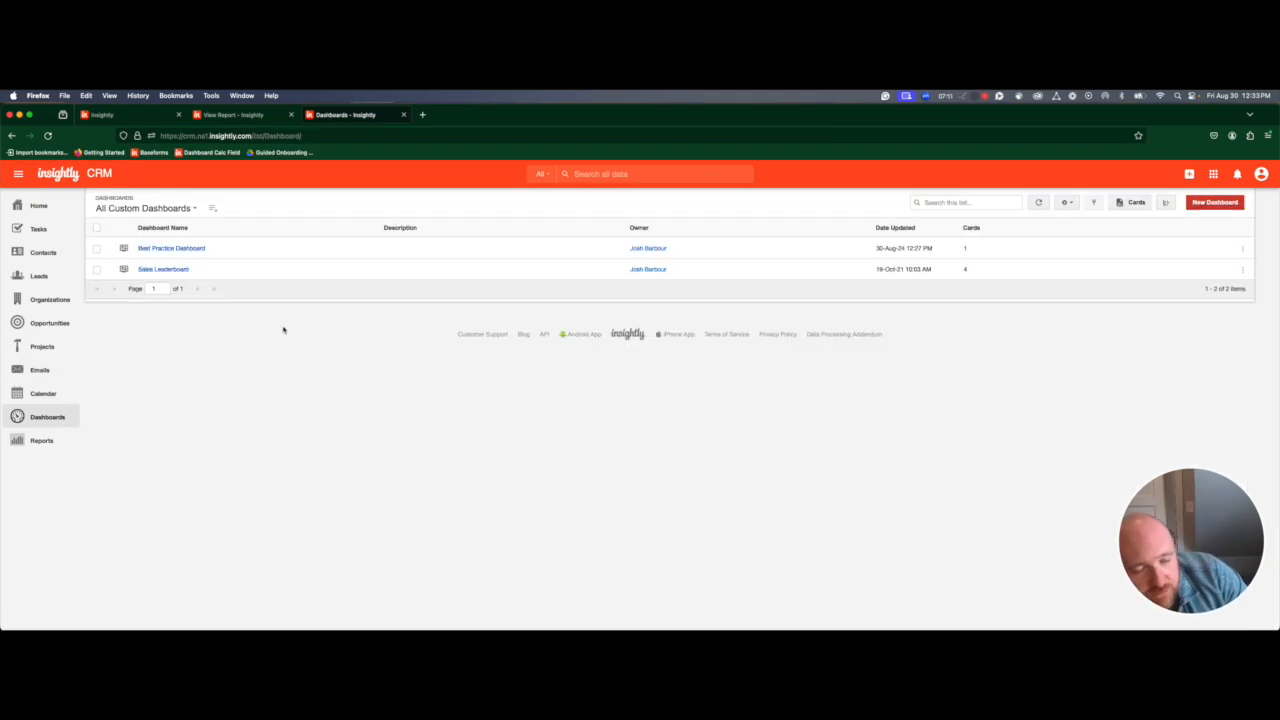
left_click(180, 249)
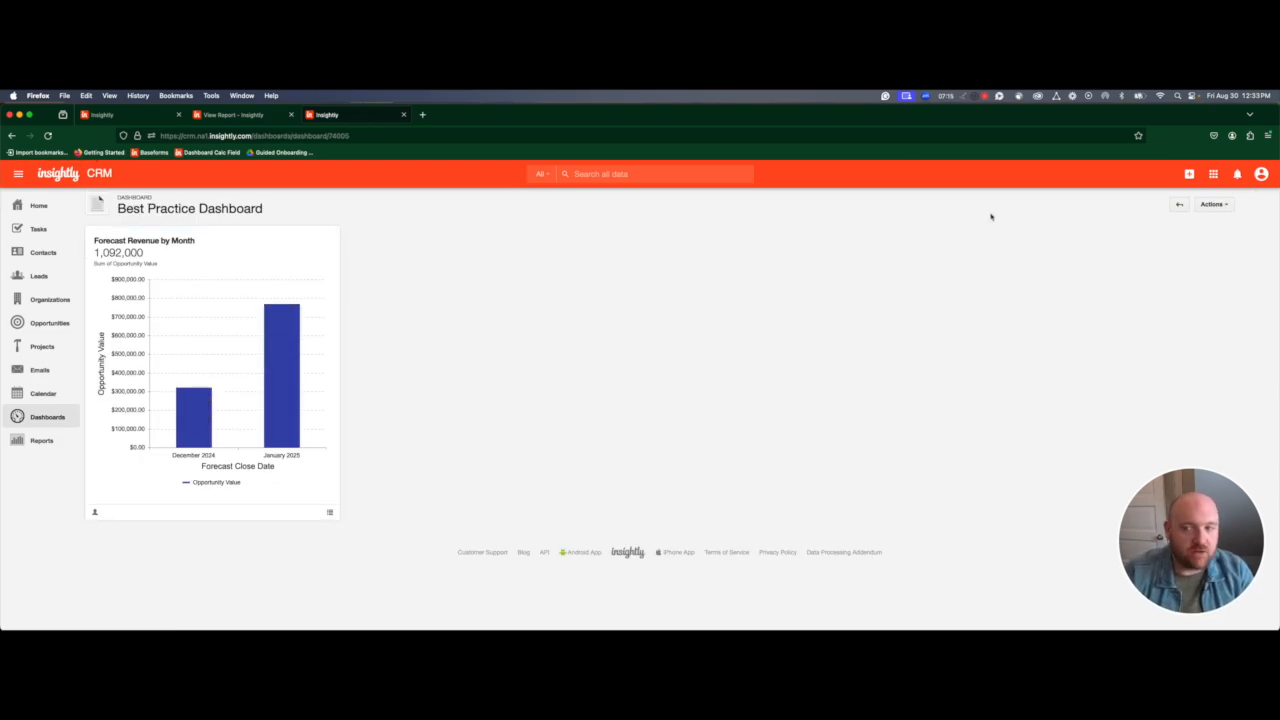
left_click(1214, 205)
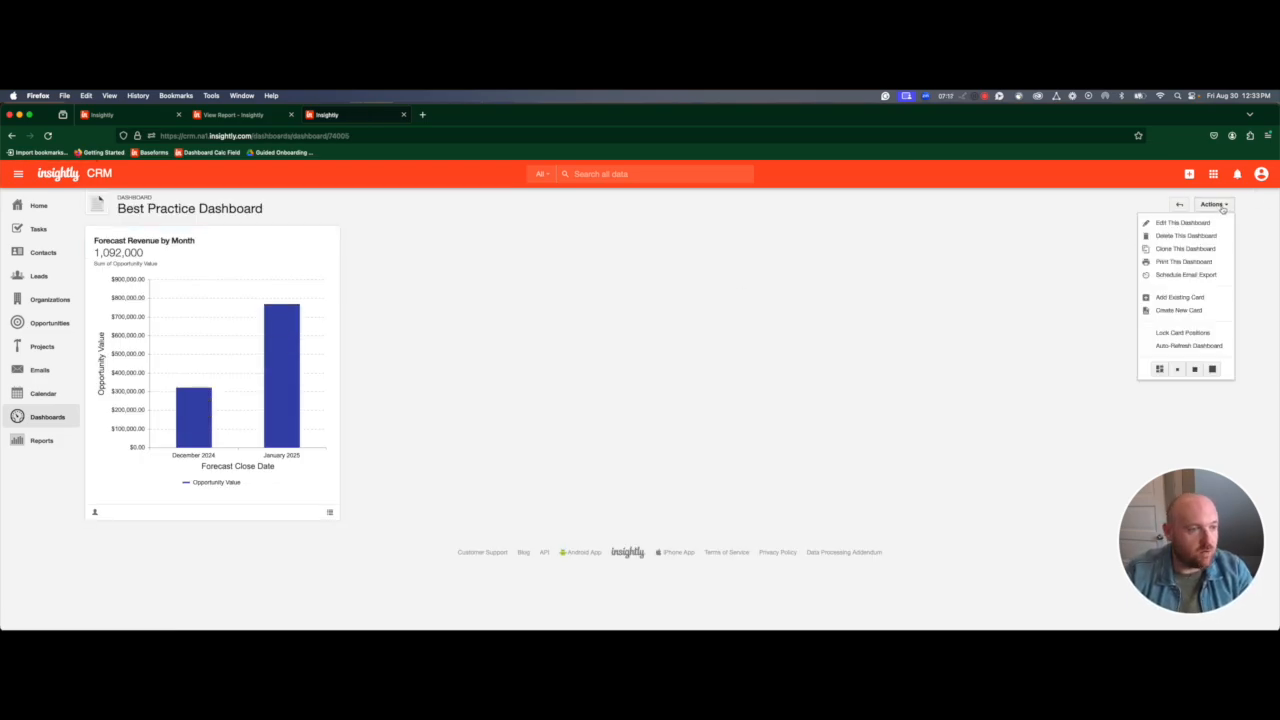
left_click(1182, 311)
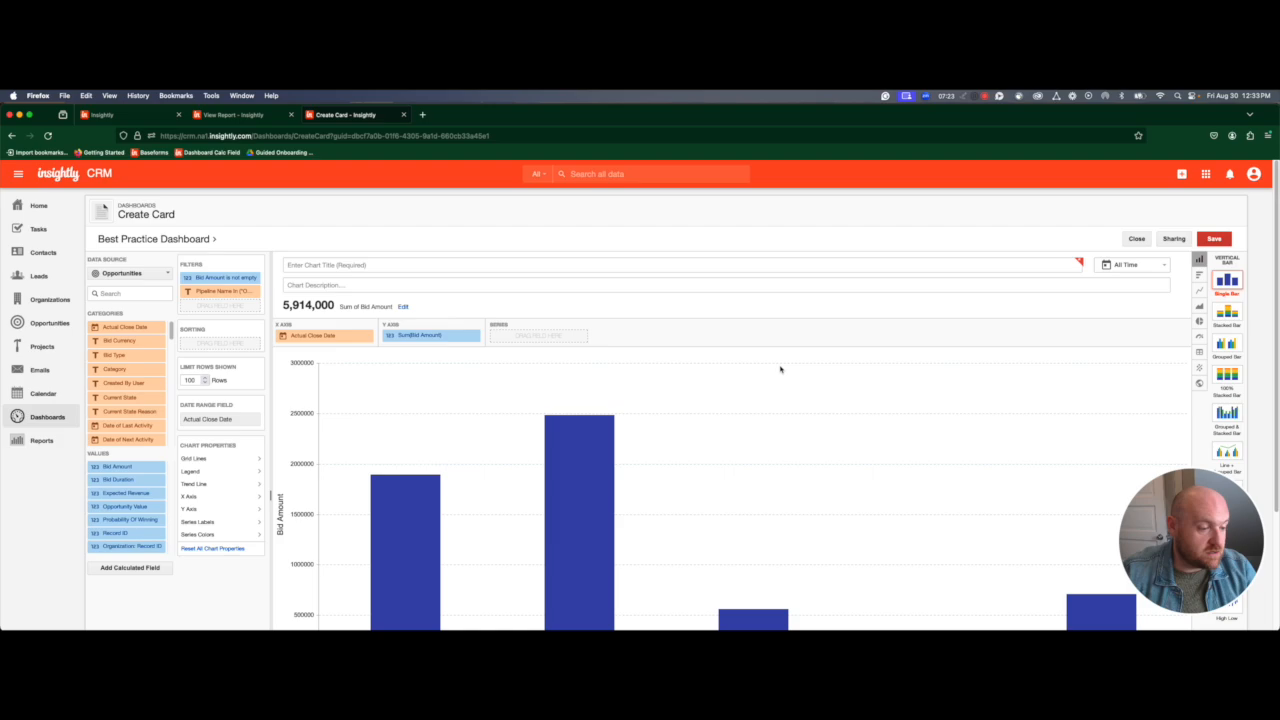
Delete the default Bid Amount and Pipeline Name filters from the new card.
left_click(255, 278)
key("Return")
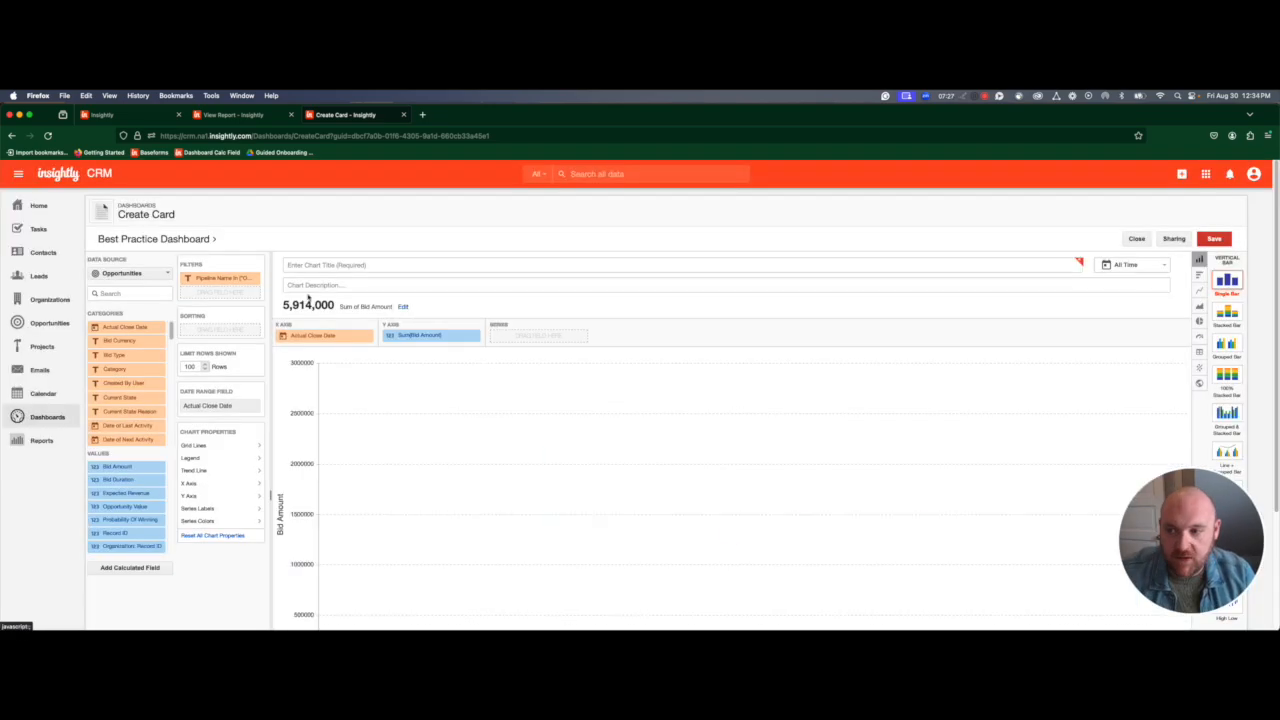
left_click(254, 279)
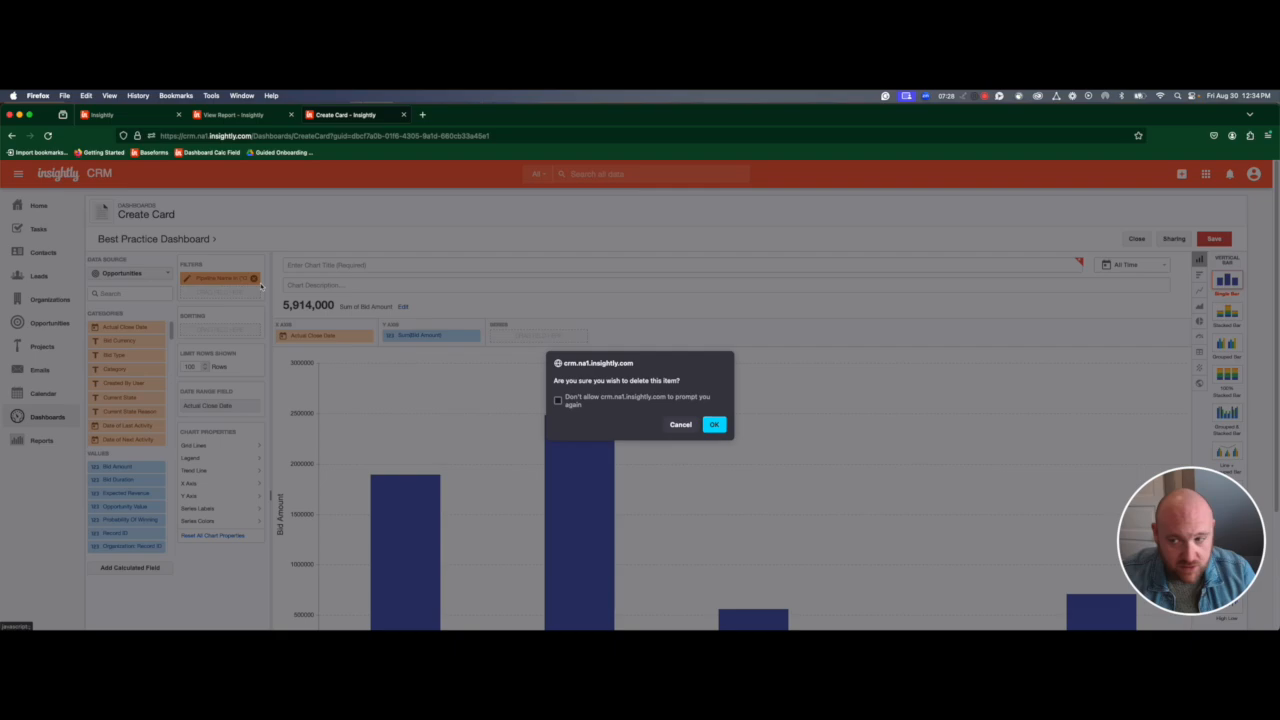
left_click(713, 424)
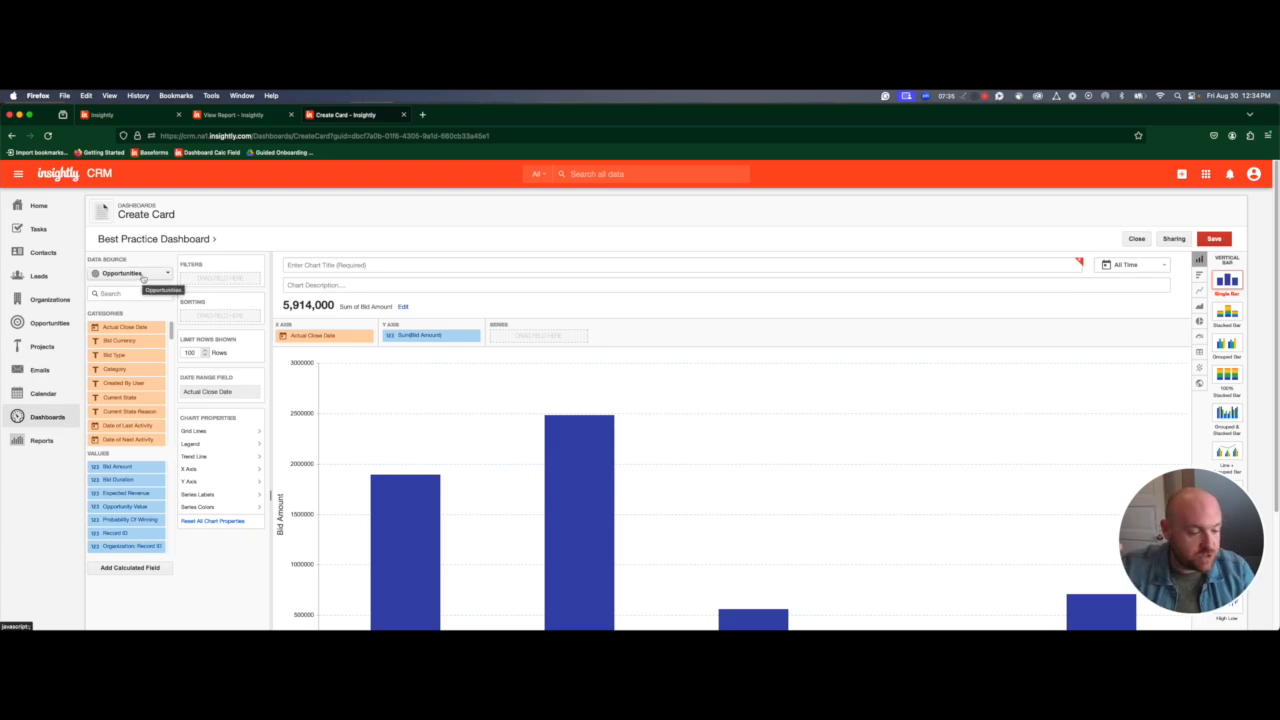
Filter the new card to opportunities whose Current State is WON.
left_click(134, 292)
type("state")
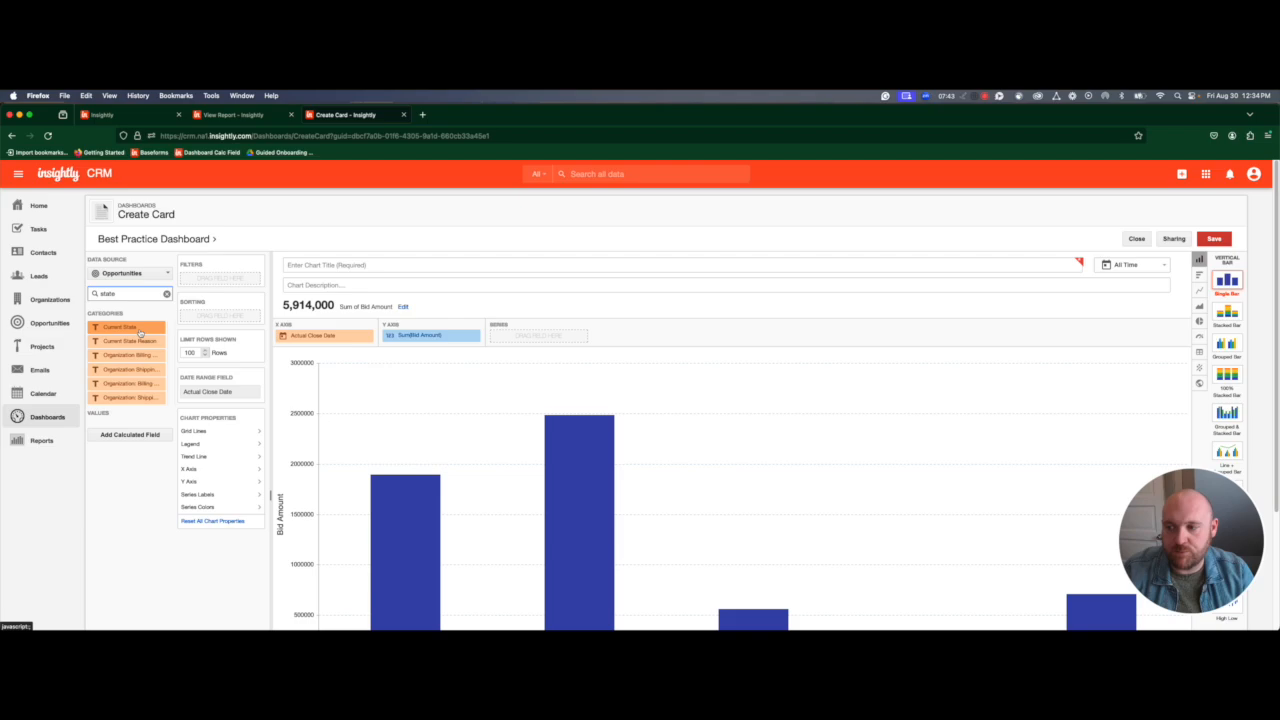
left_click_drag(141, 334, 223, 279)
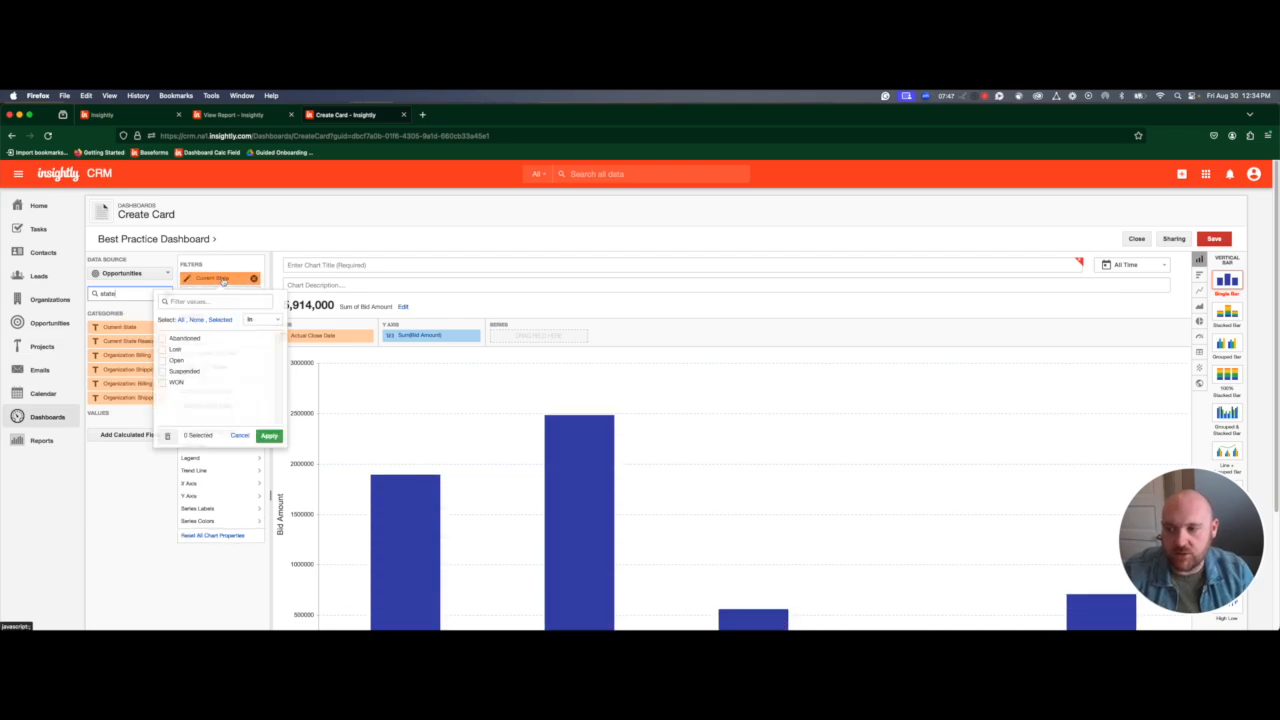
left_click(162, 382)
left_click(270, 436)
Add an Actual Close Date filter to the card, equal to Last 365 Days.
left_click(166, 293)
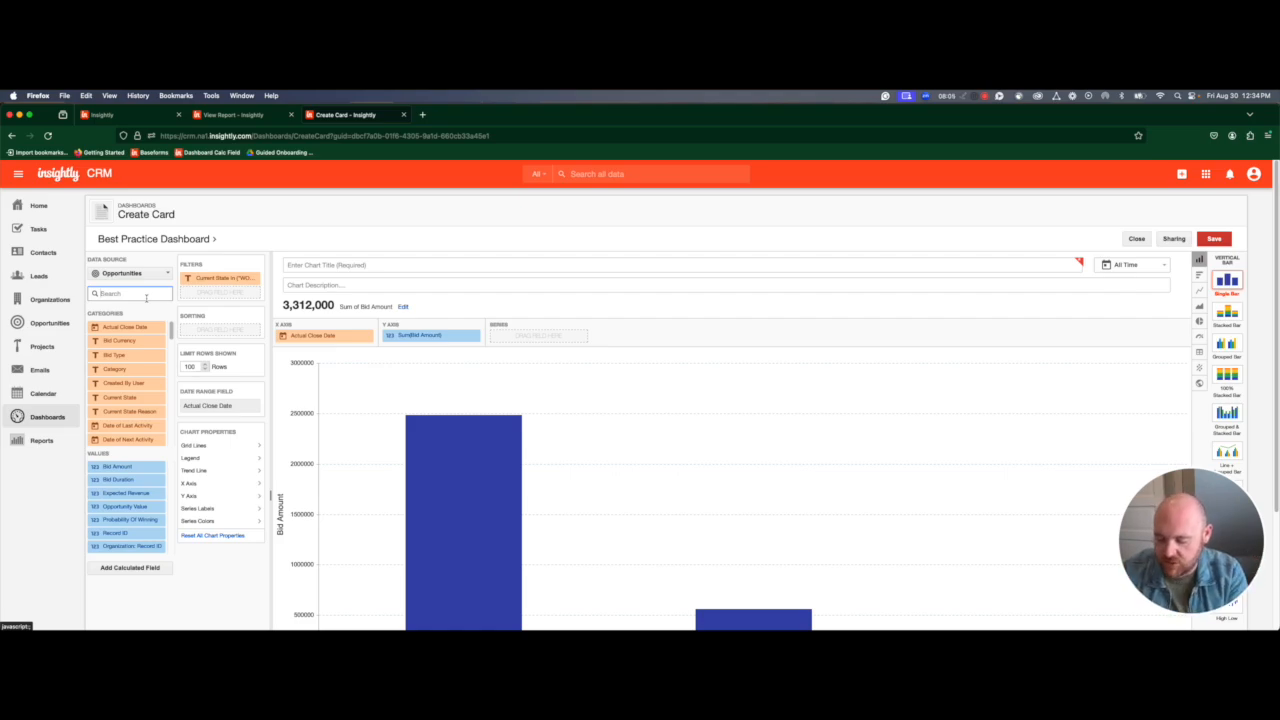
type("act")
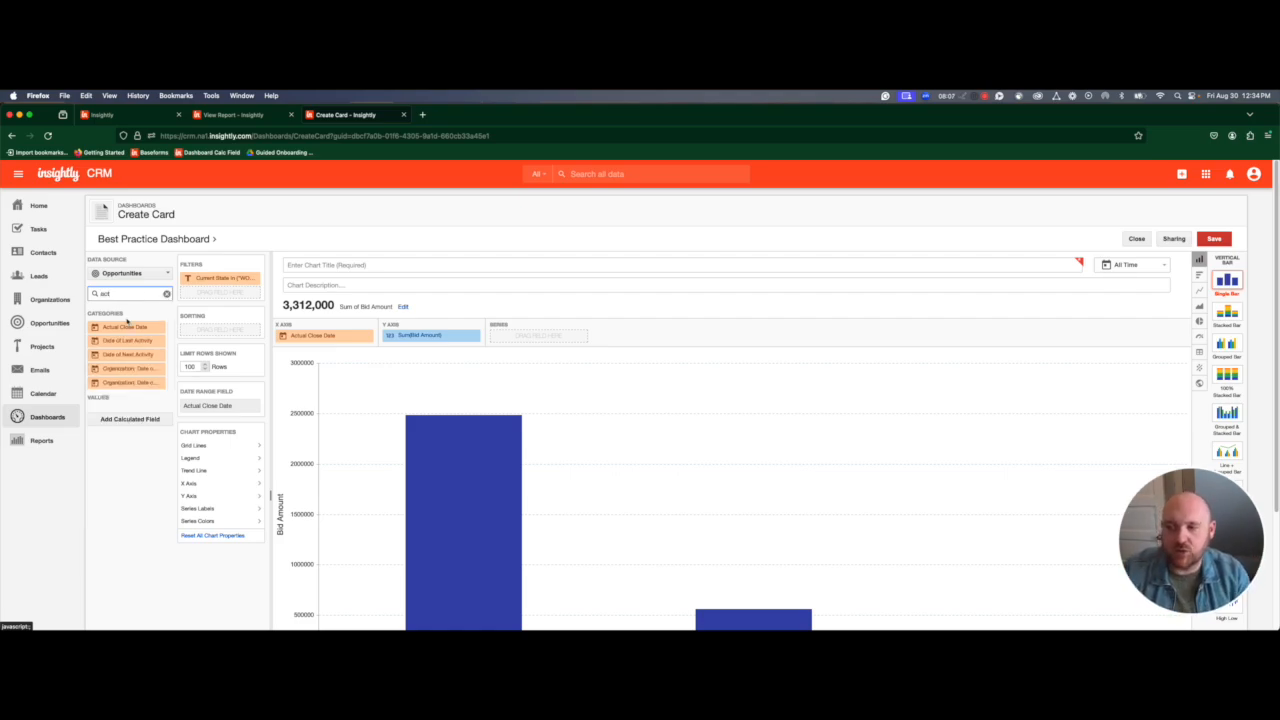
left_click(124, 329)
left_click_drag(124, 329, 226, 295)
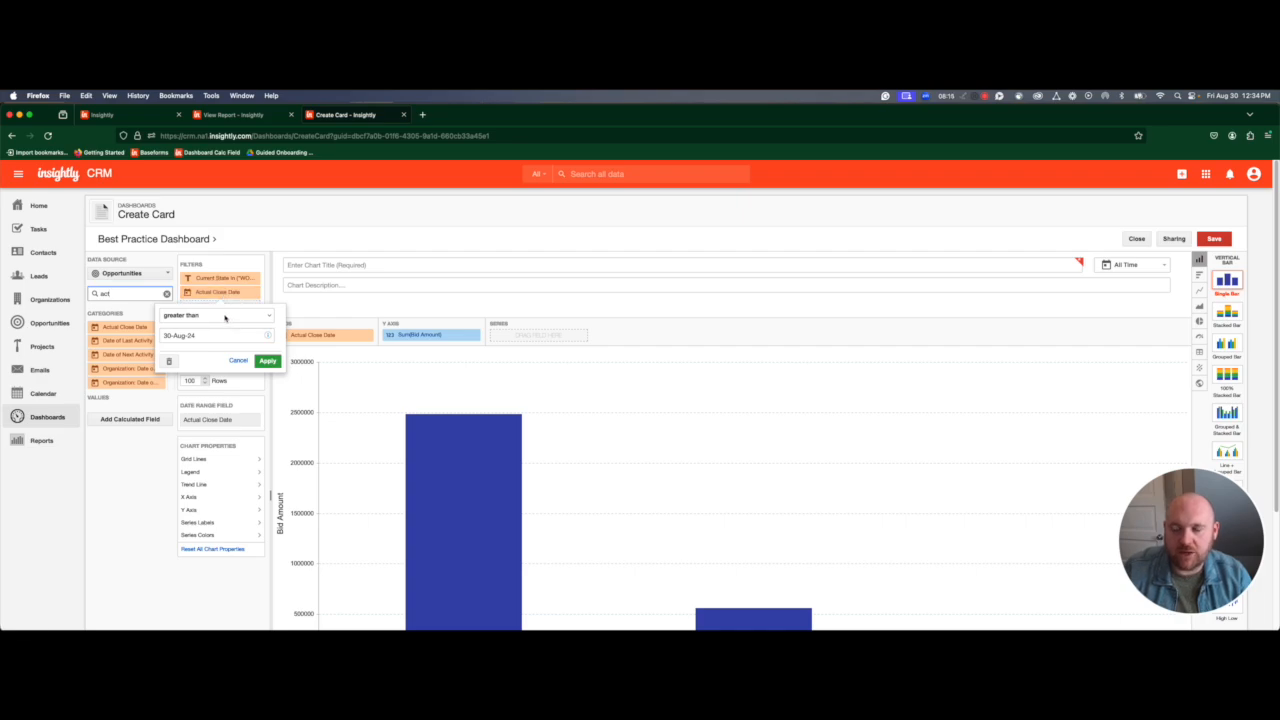
left_click(225, 317)
left_click(223, 278)
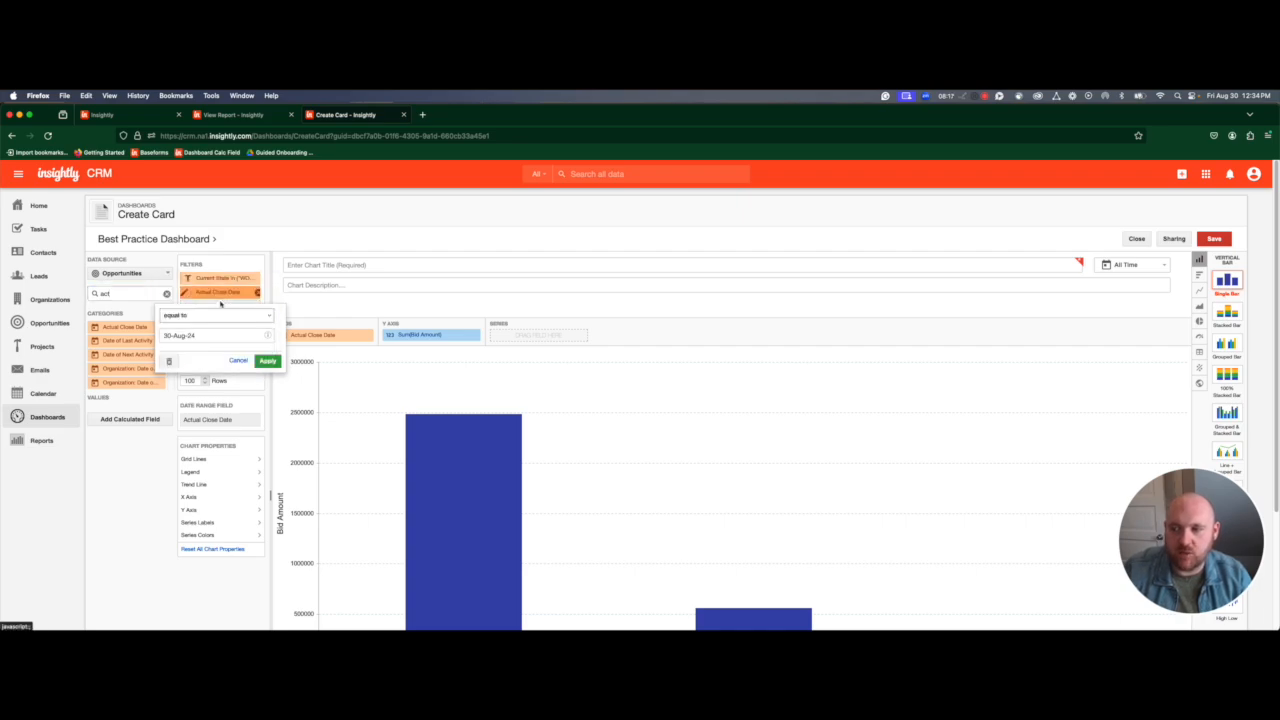
mouse_move(268, 337)
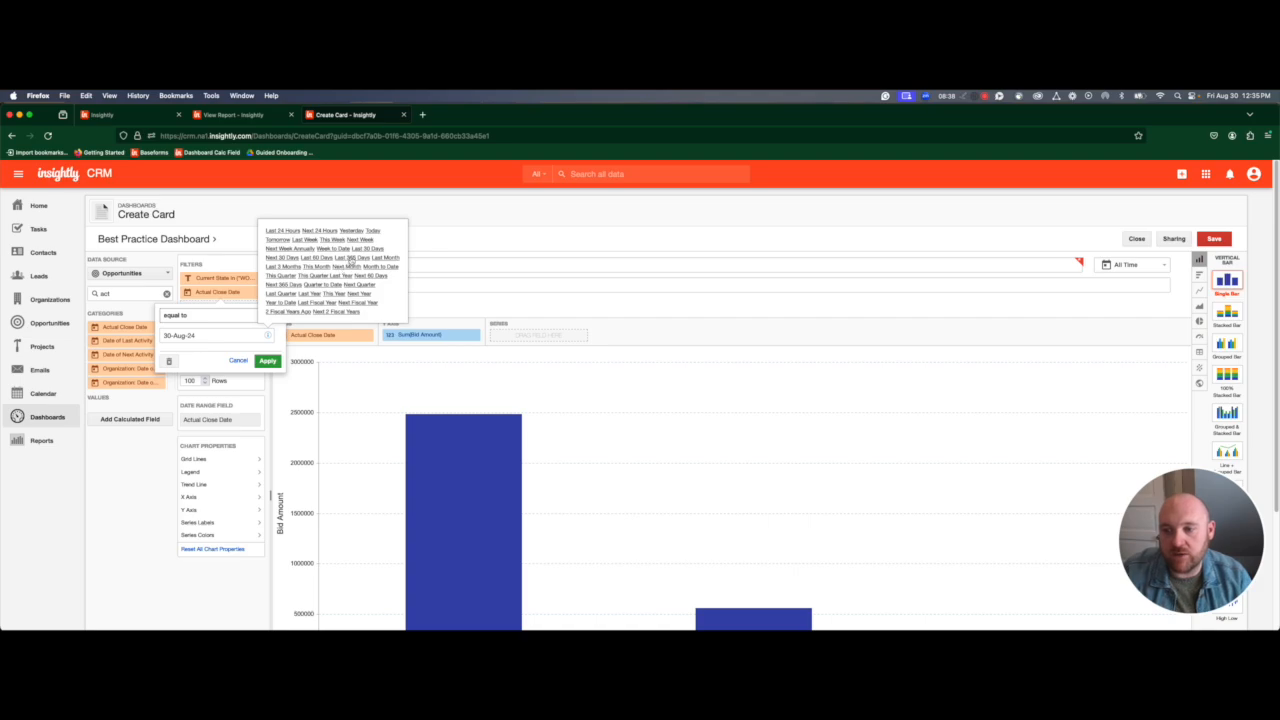
left_click(350, 259)
left_click(267, 360)
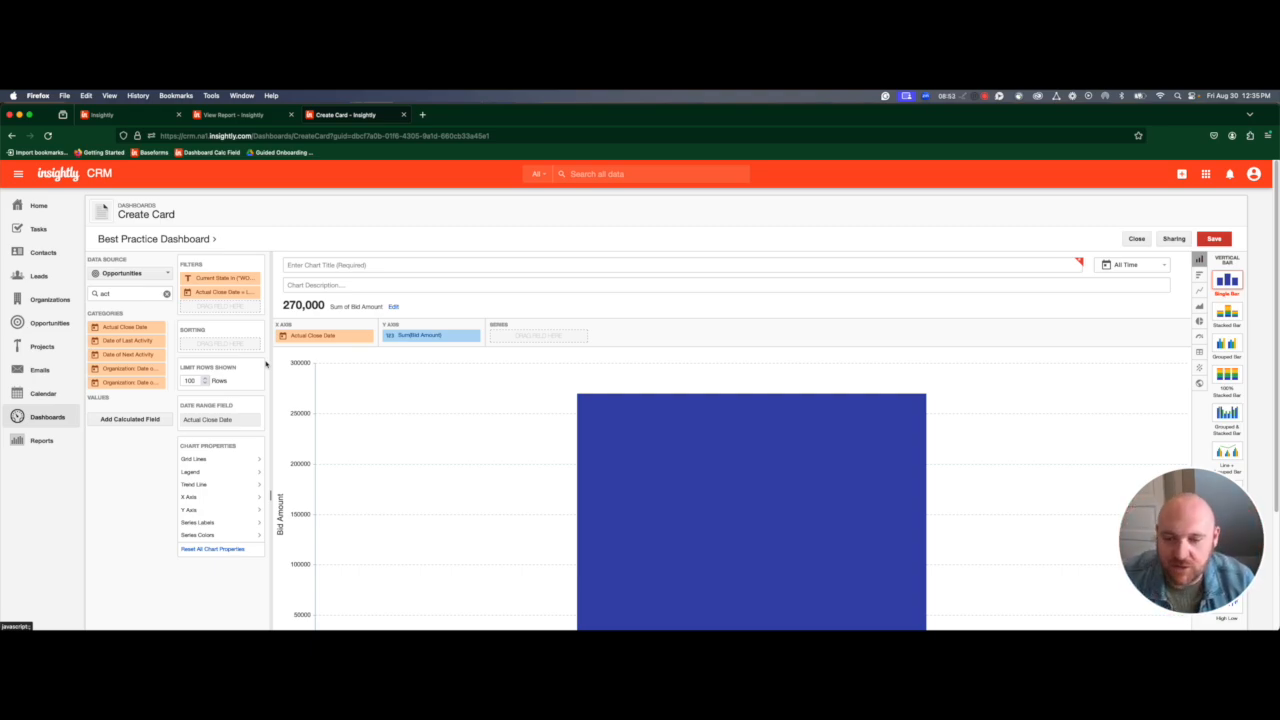
Set the X axis date format of the card's chart to Month.
scroll(380, 445, "down", 2)
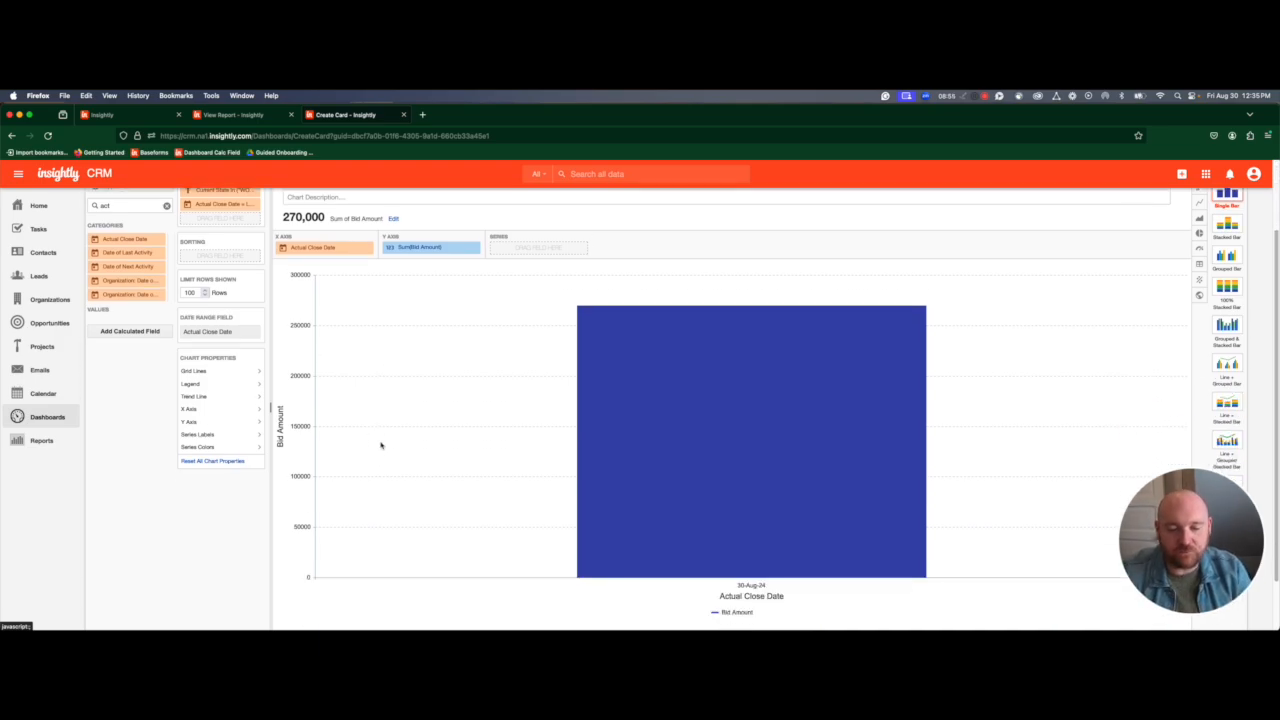
scroll(380, 443, "up", 2)
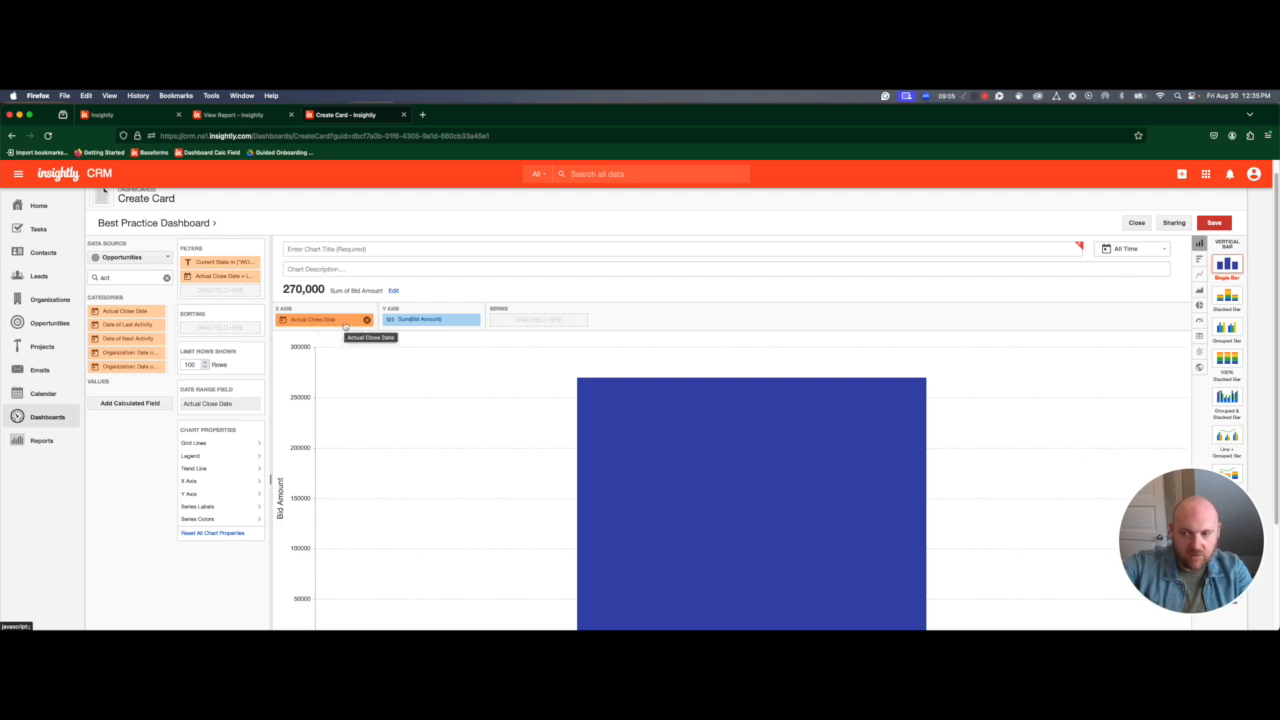
left_click(210, 484)
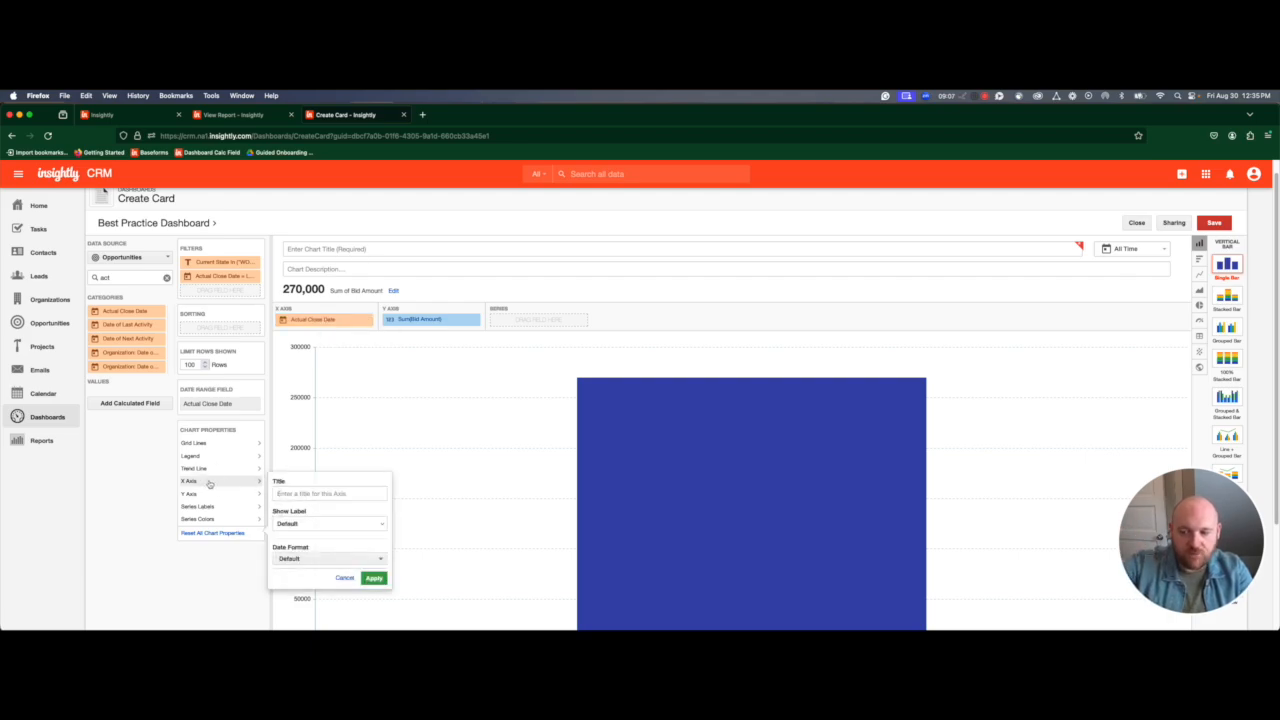
left_click(334, 559)
scroll(328, 505, "down", 3)
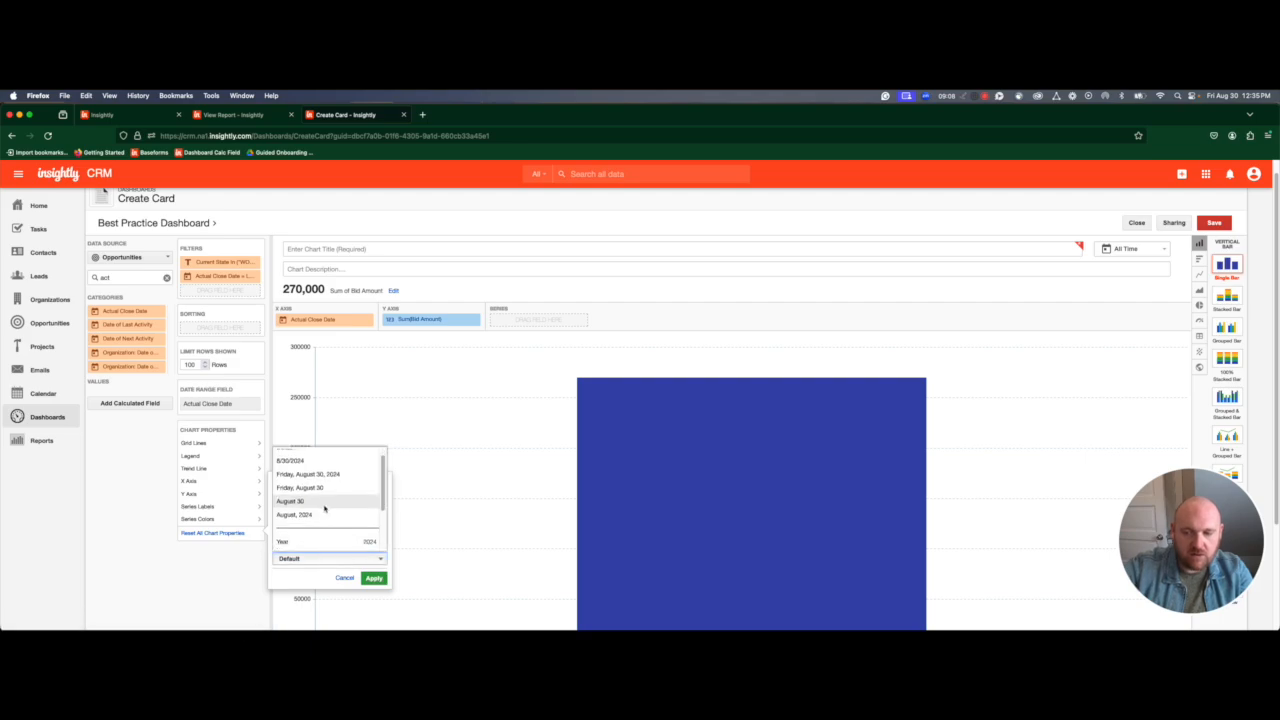
left_click(318, 516)
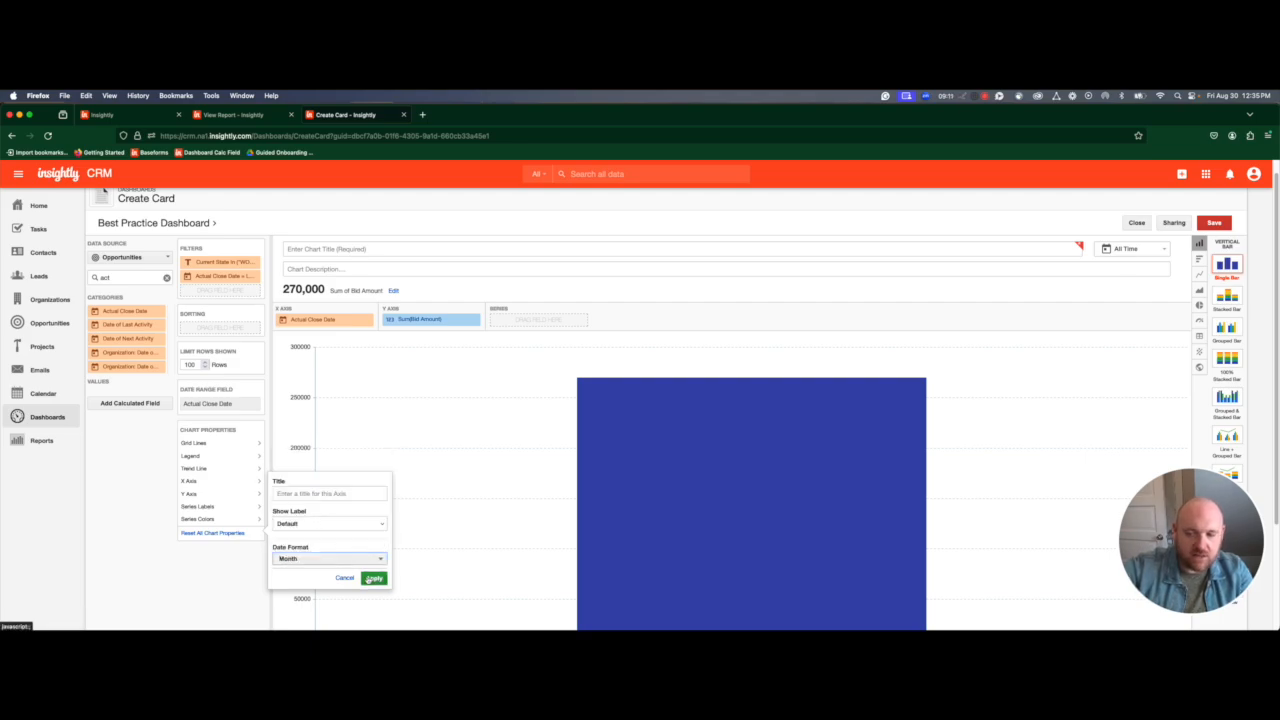
left_click(370, 579)
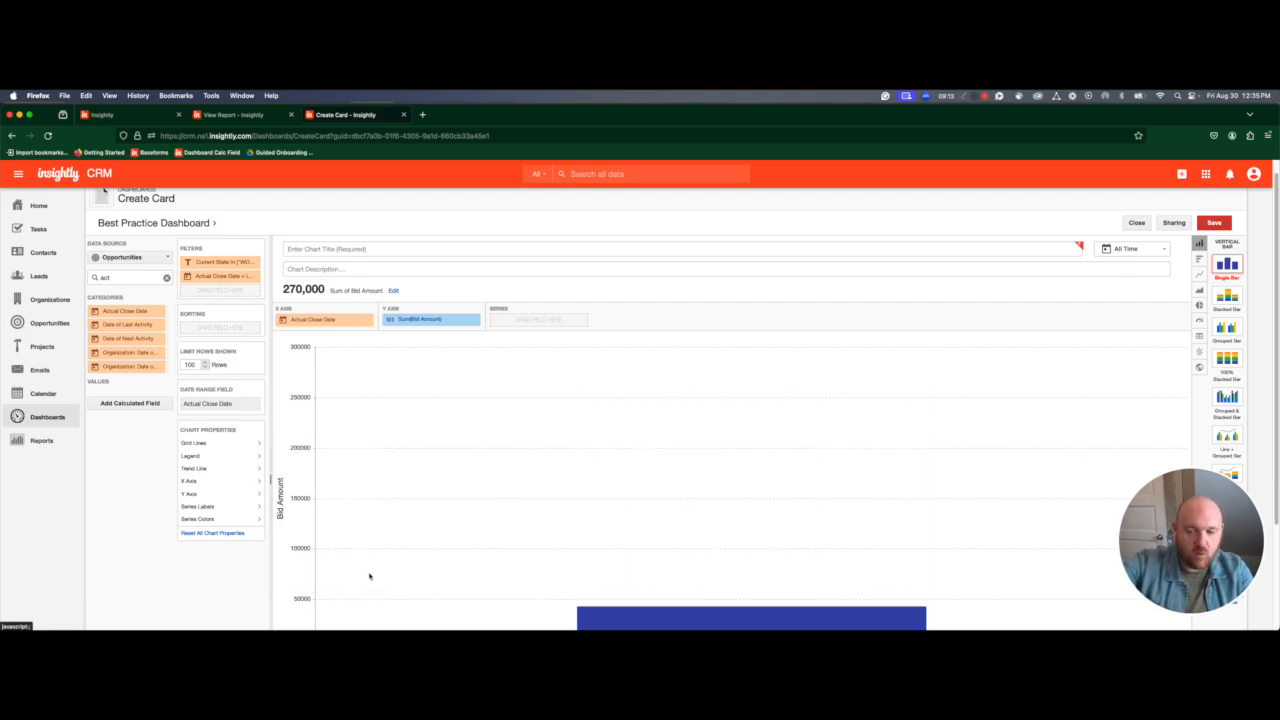
Replace Bid Amount on the Y axis with the sum of Opportunity Value, formatted as dollar currency.
scroll(455, 463, "down", 1)
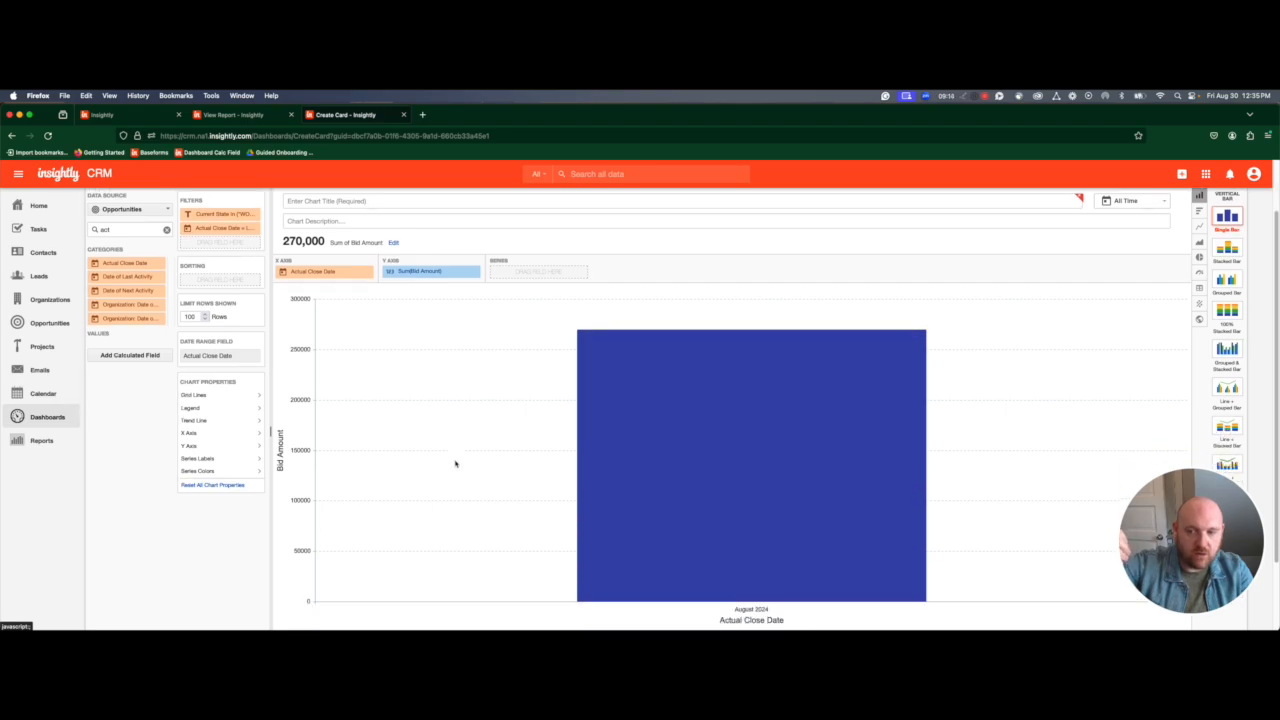
left_click(475, 256)
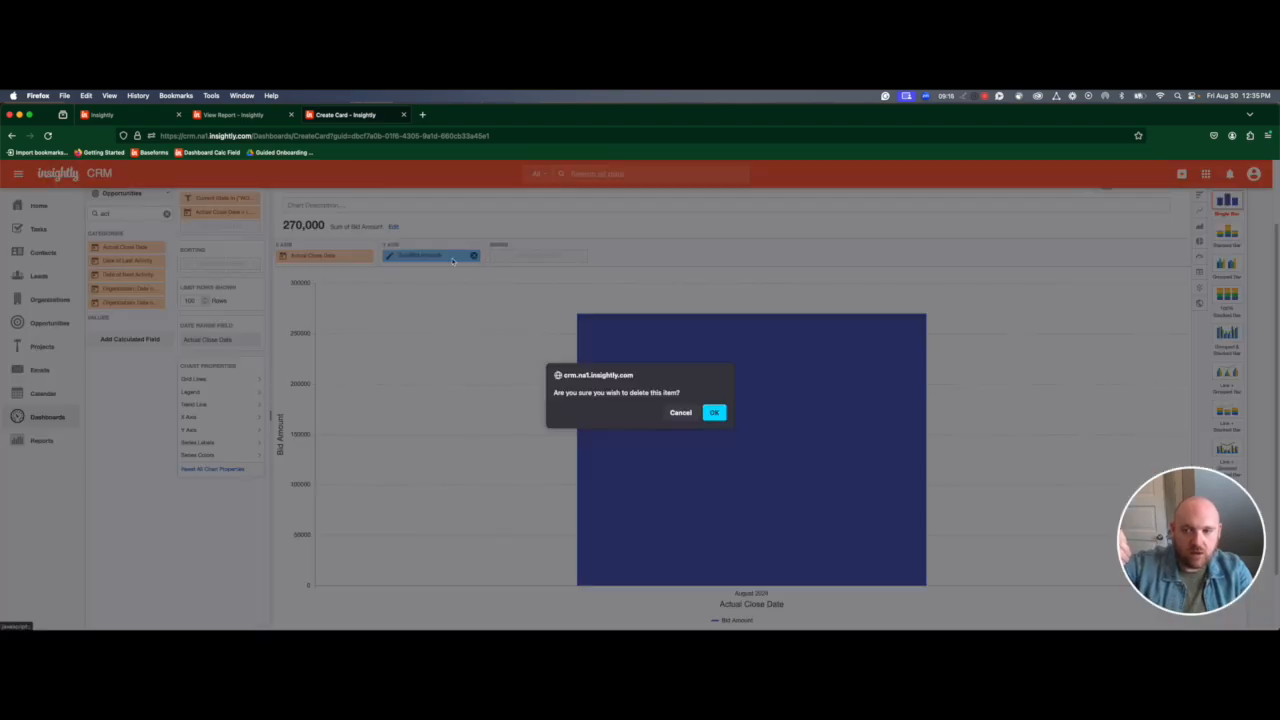
left_click(714, 412)
left_click(166, 213)
left_click_drag(125, 426, 425, 256)
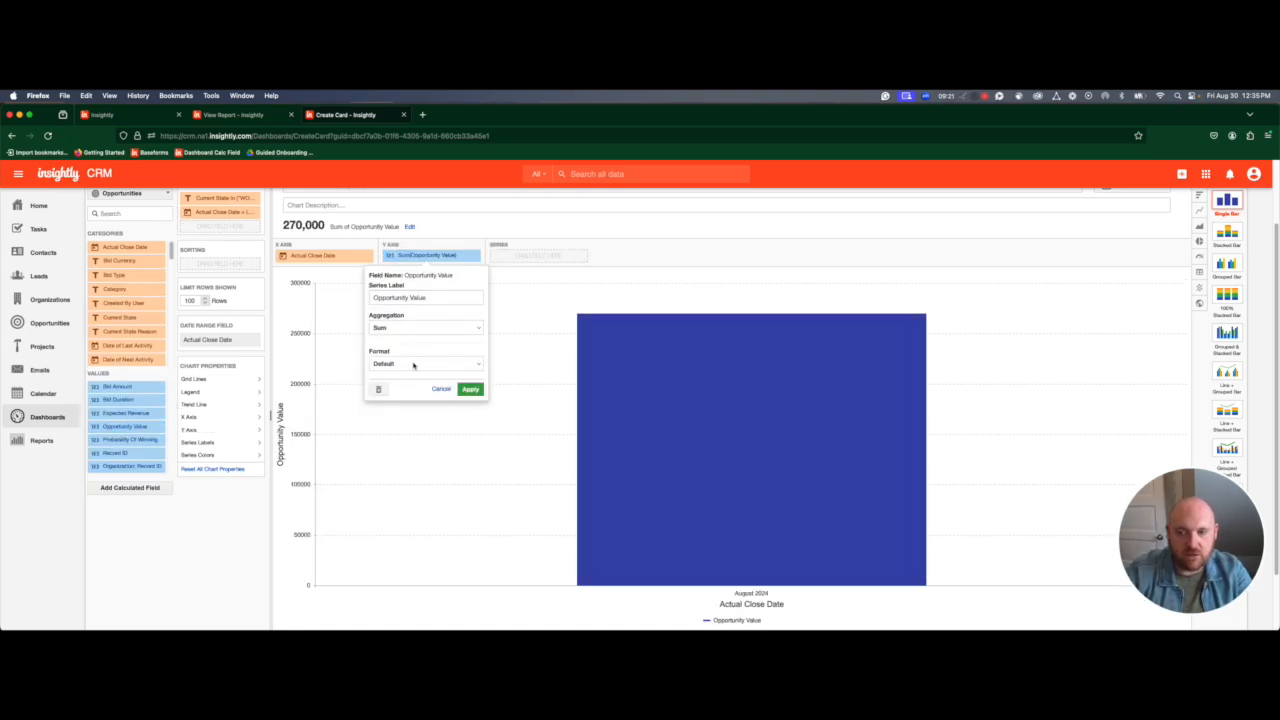
left_click(417, 364)
left_click(405, 383)
left_click(473, 387)
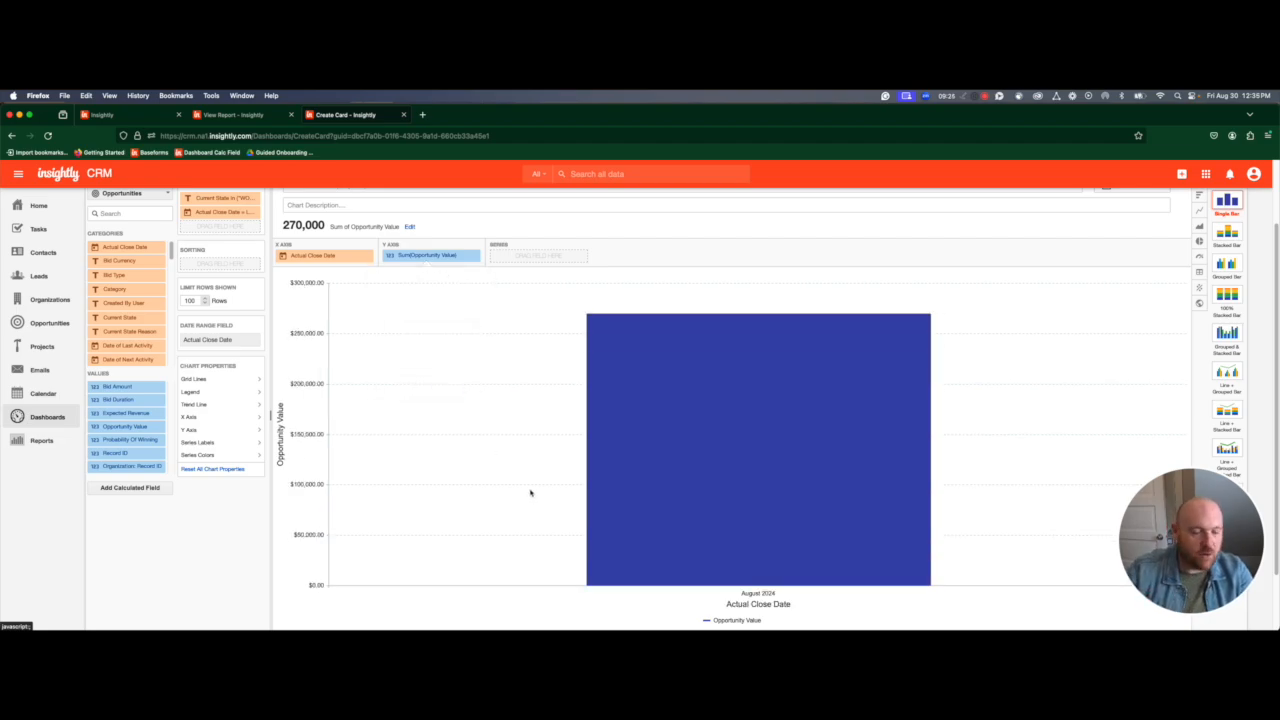
Title the card Won Revenue MoM (Last 365 Days) and save it.
scroll(500, 430, "up", 2)
left_click(368, 266)
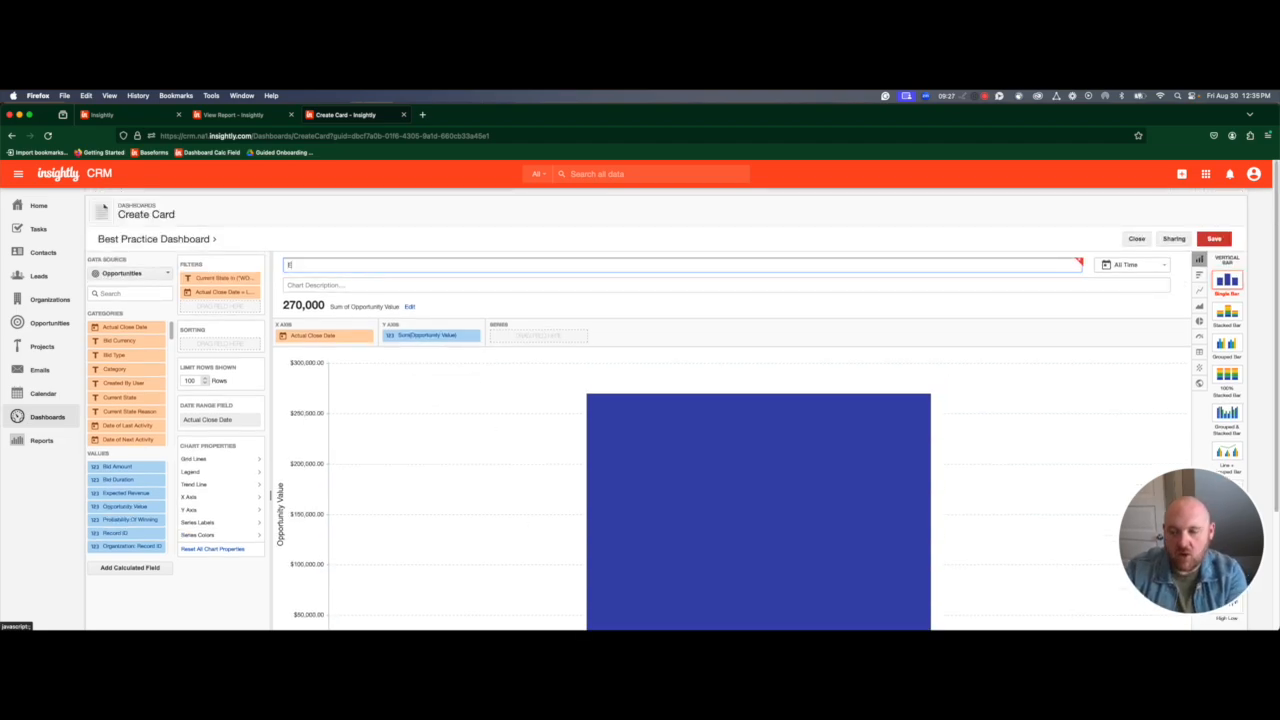
type("Won Revenue Mo")
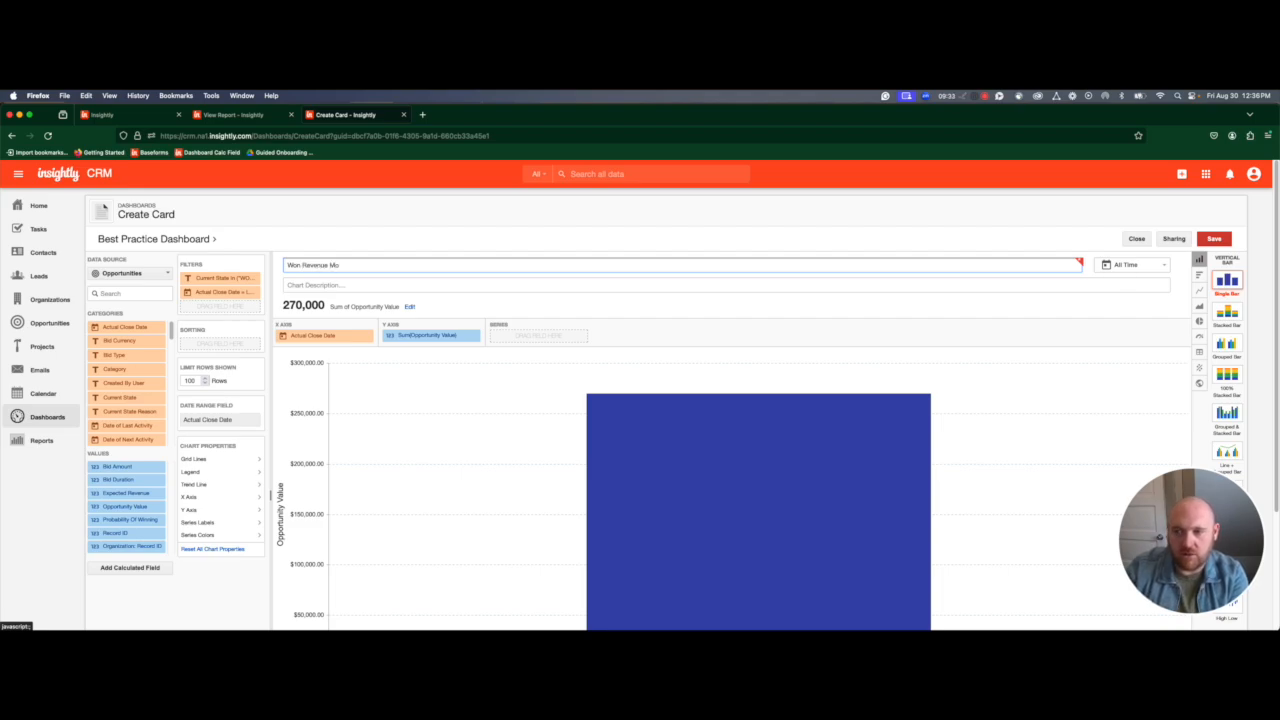
type("M (Las")
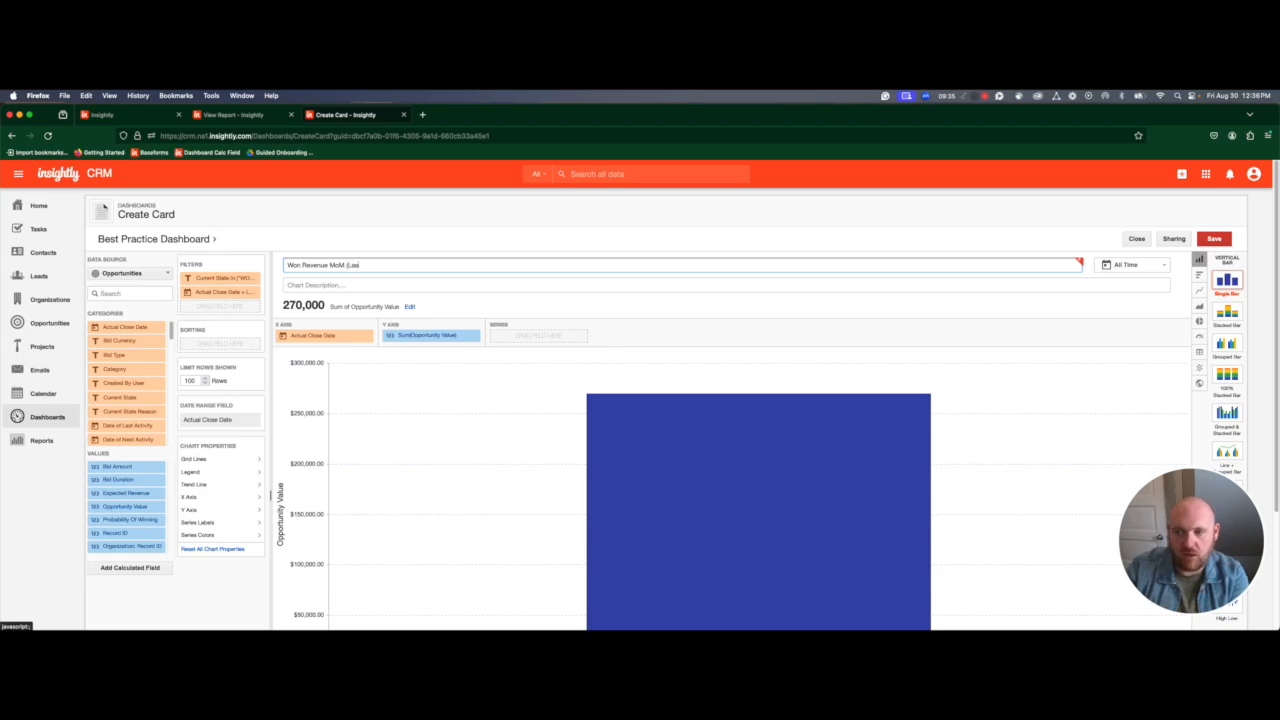
type("t 365 Days)")
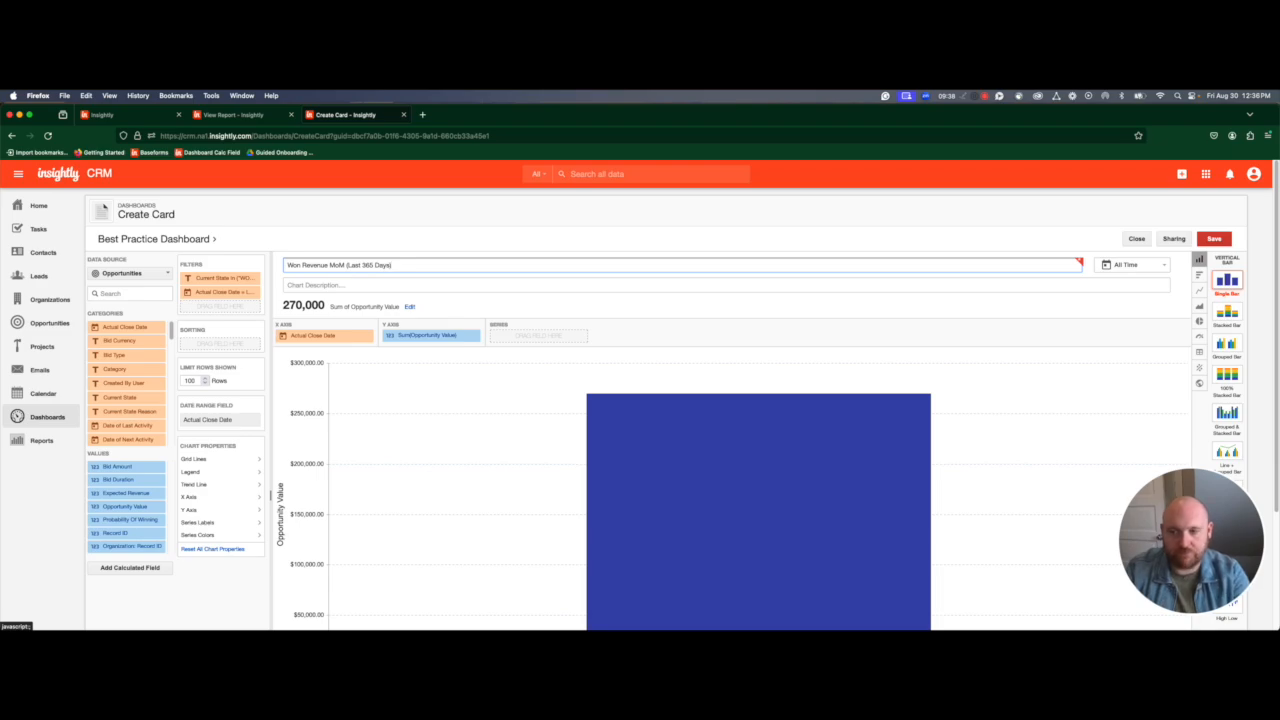
left_click(1213, 239)
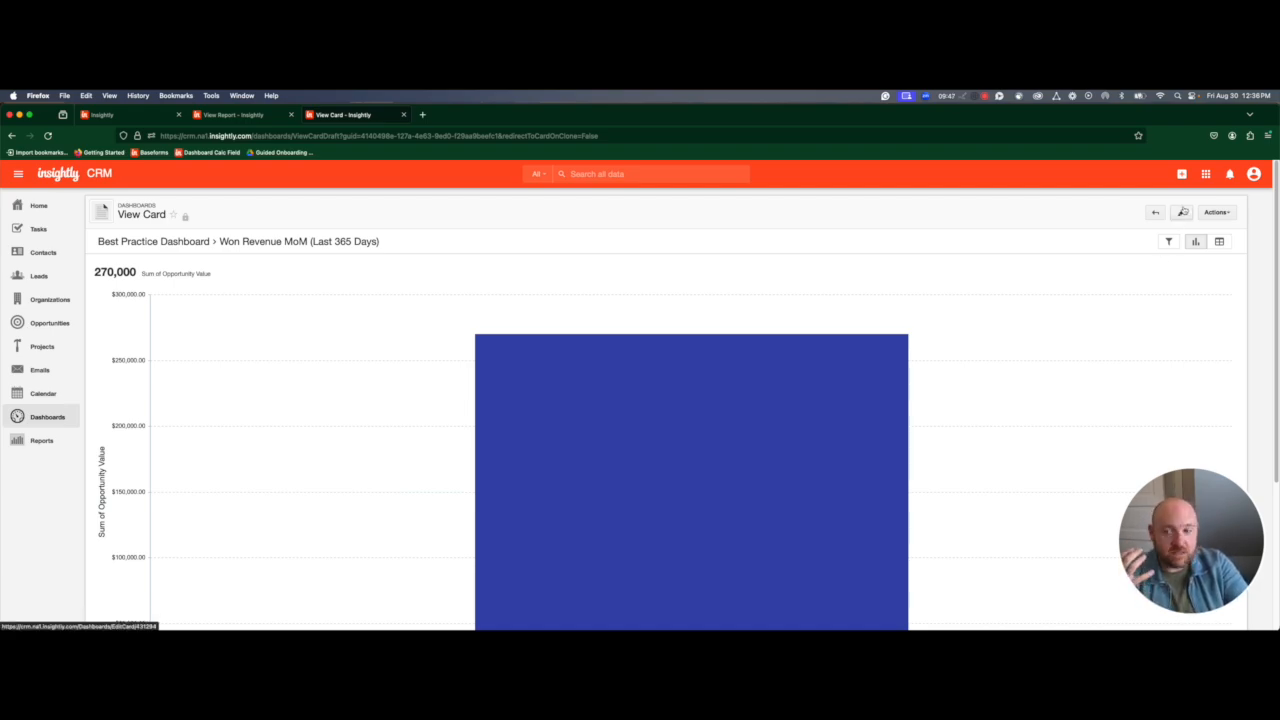
left_click(1183, 213)
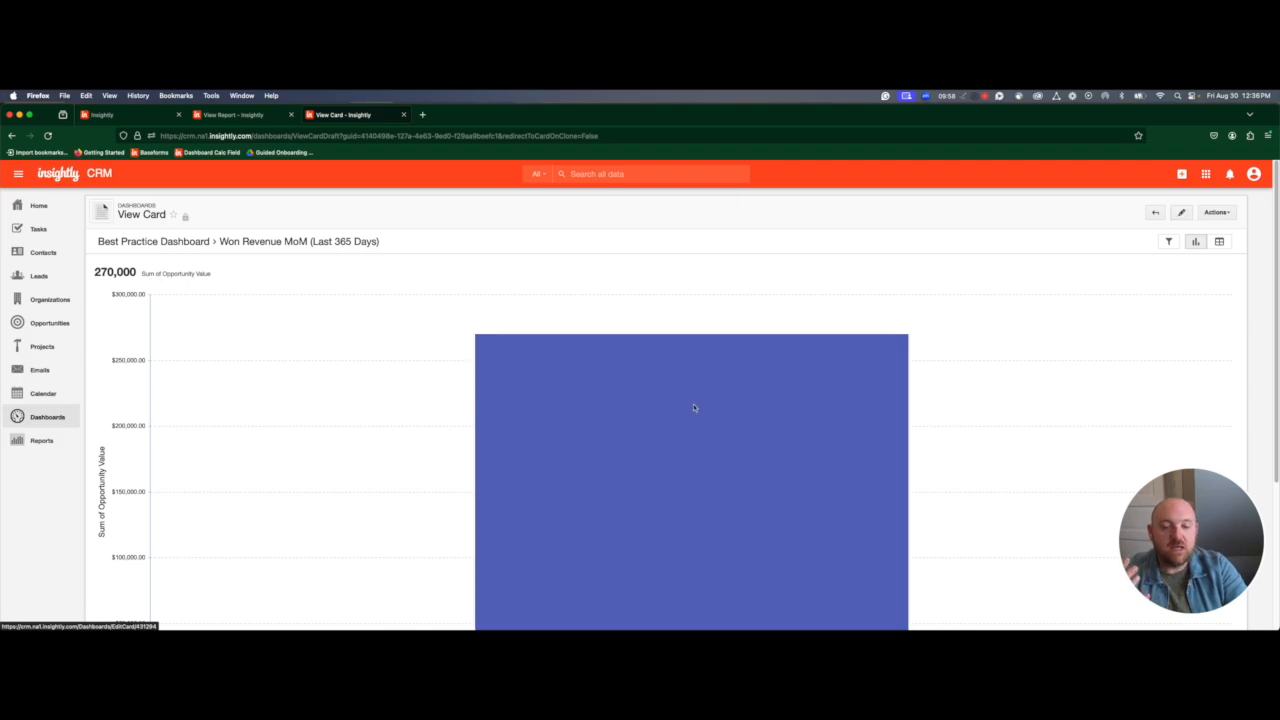
mouse_move(812, 452)
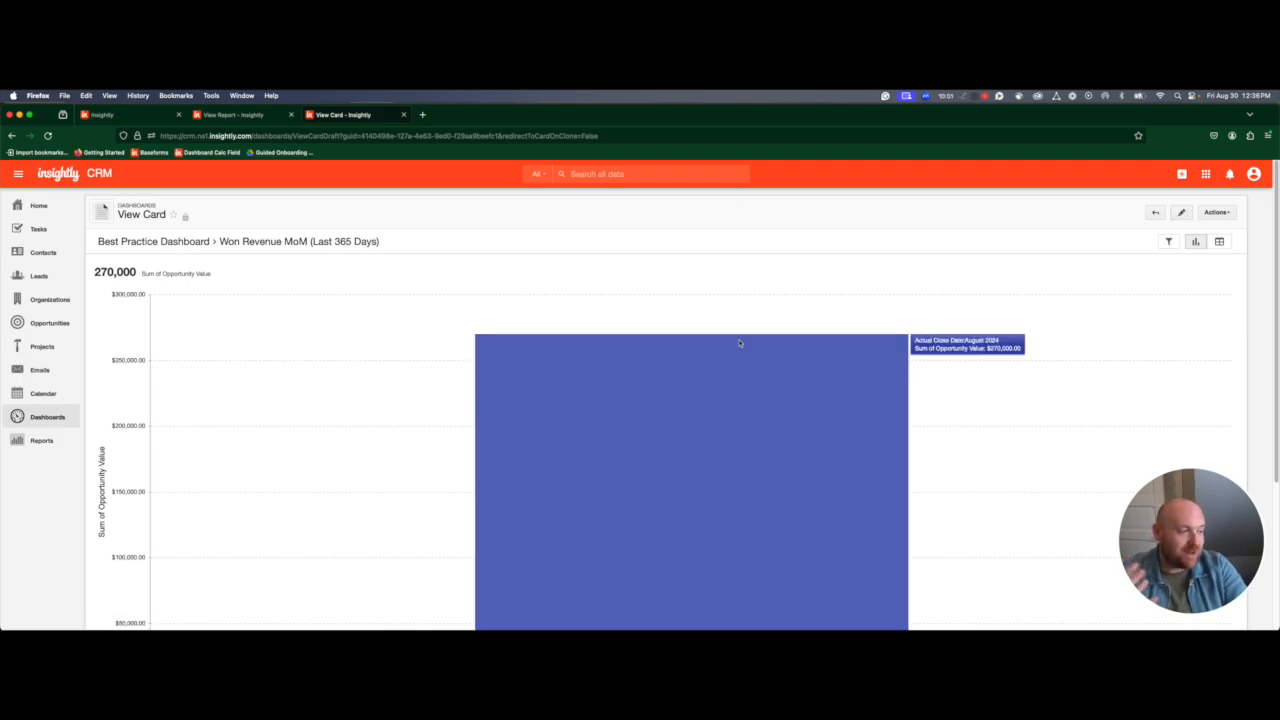
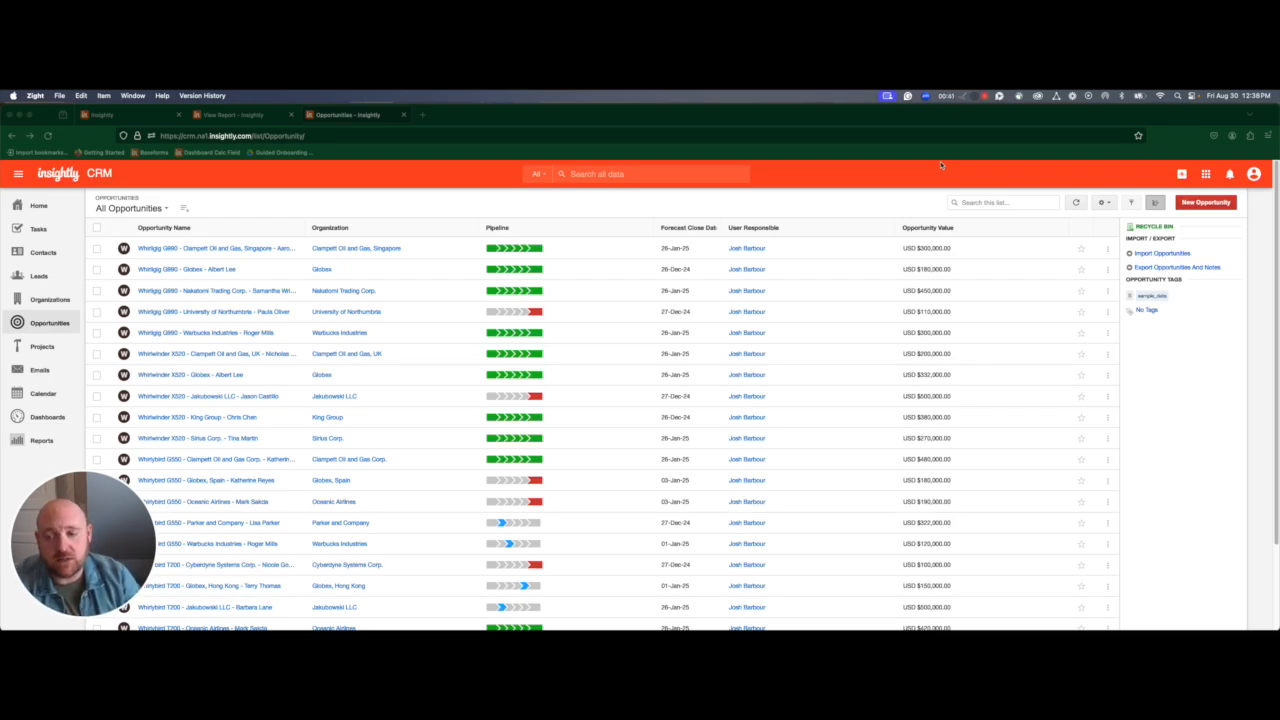
Open the Whirlybird G550 opportunity for Parker and Company and change its pipeline stage to Needs Analysis.
scroll(942, 160, "down", 1)
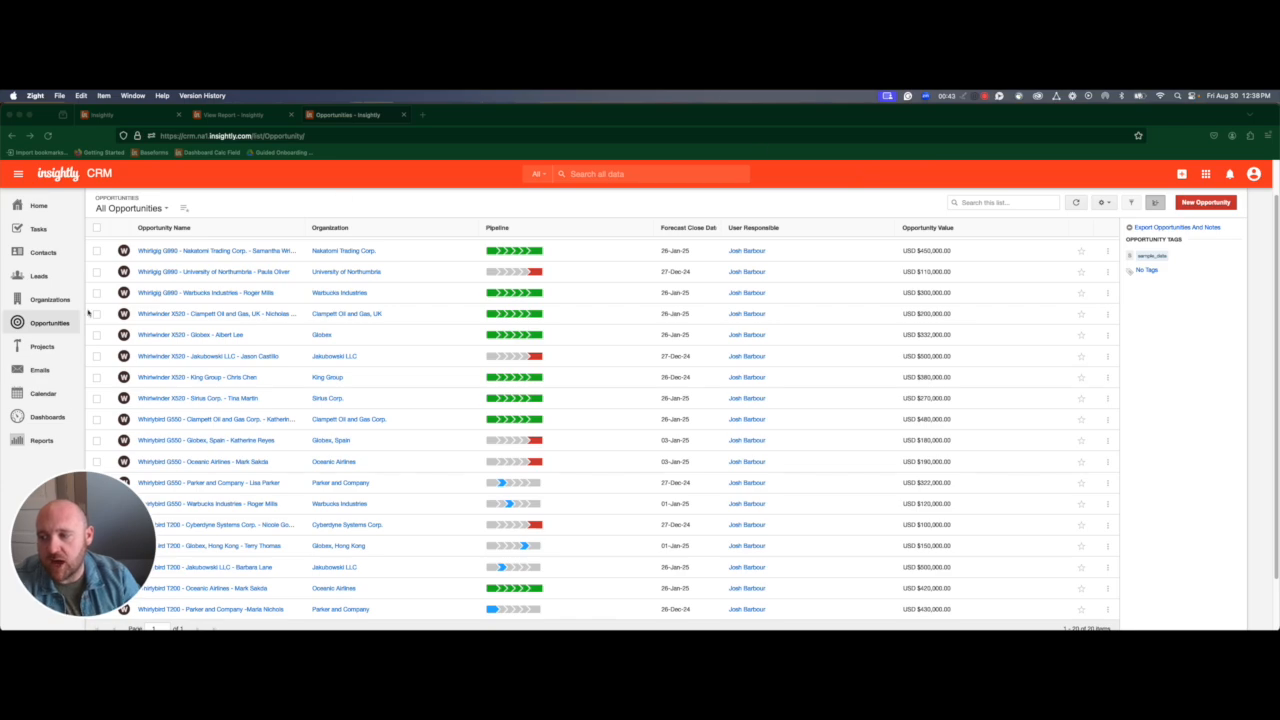
scroll(403, 334, "down", 3)
left_click(123, 424)
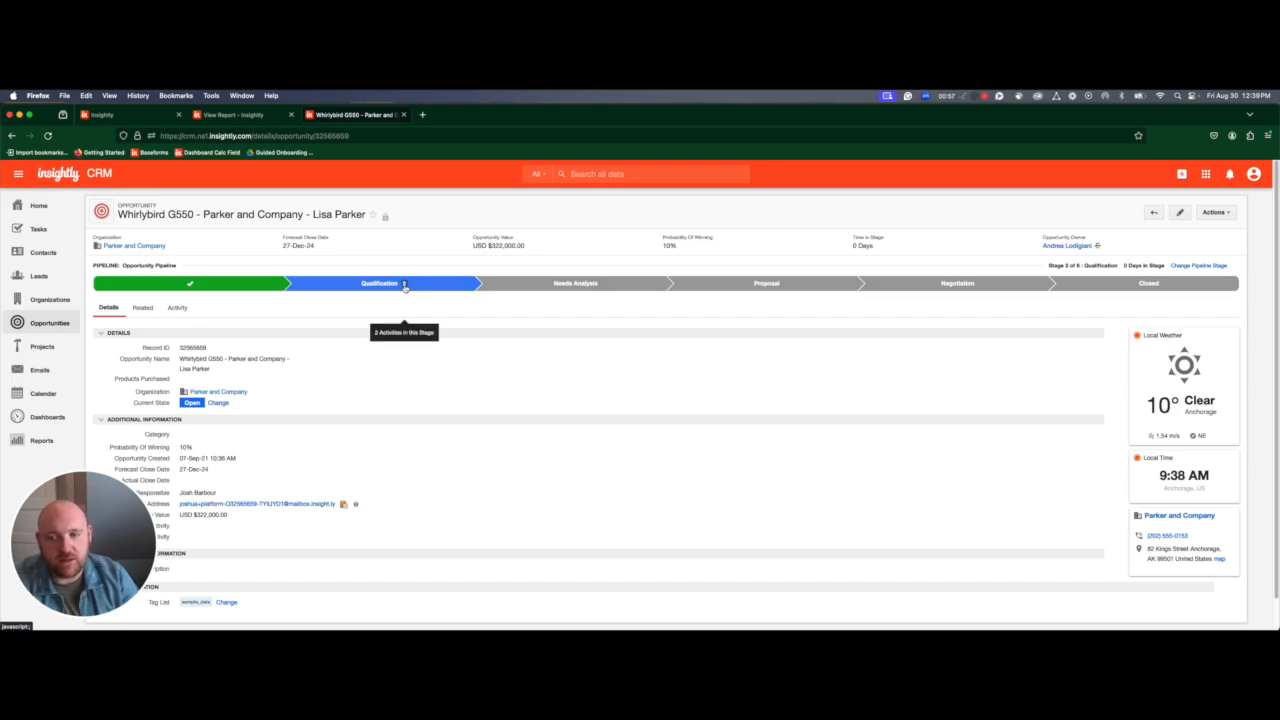
left_click(552, 283)
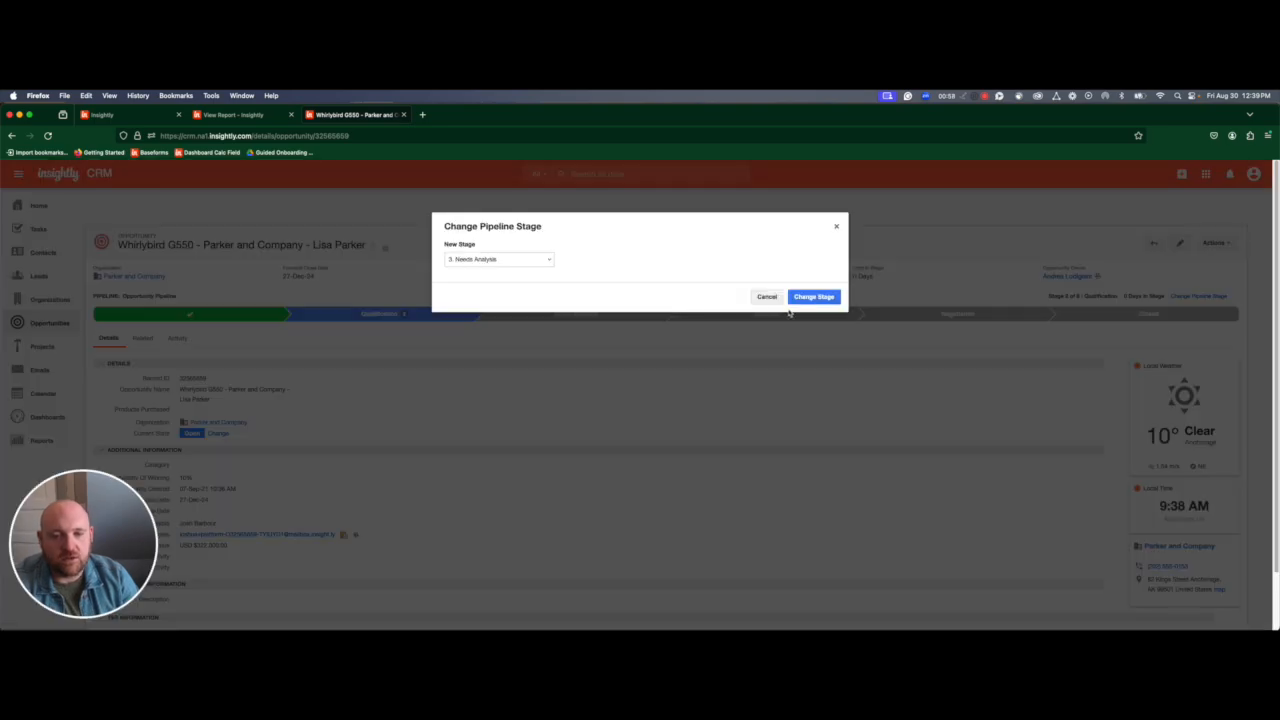
left_click(813, 297)
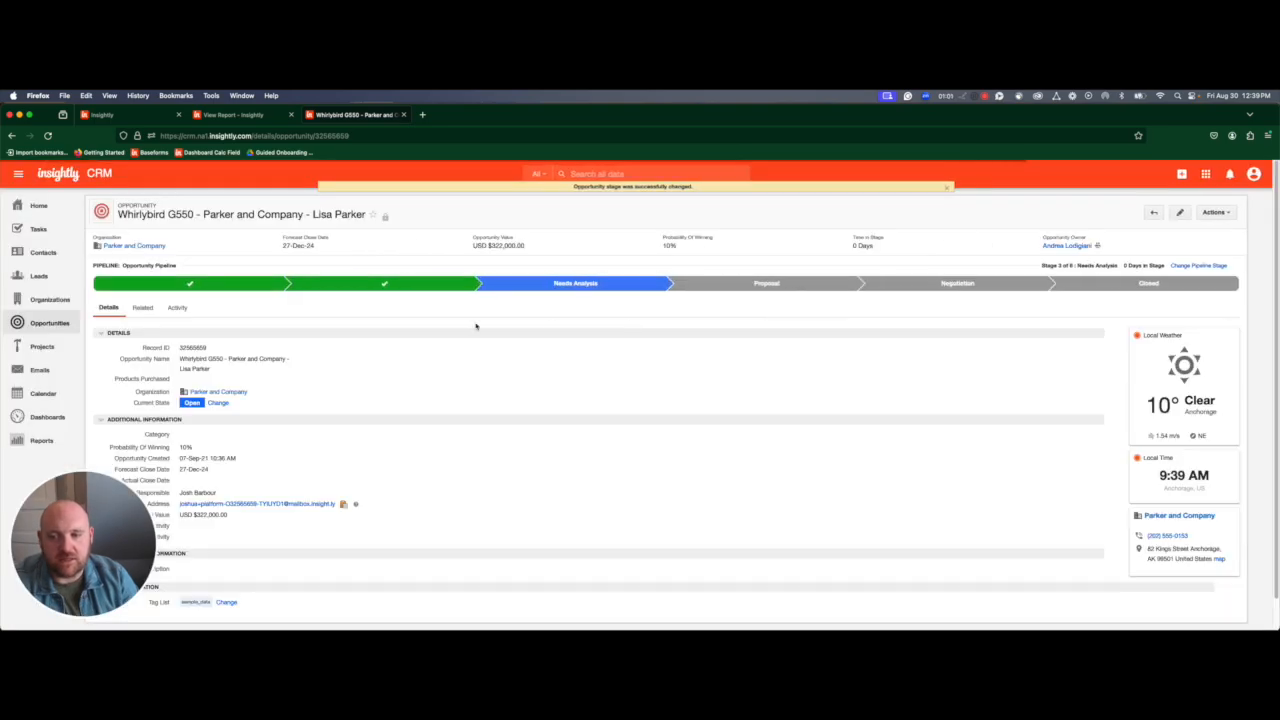
Examine the task and event that the Qualification stage's activity set would add, without changing the stage.
left_click(386, 288)
left_click_drag(443, 340, 487, 338)
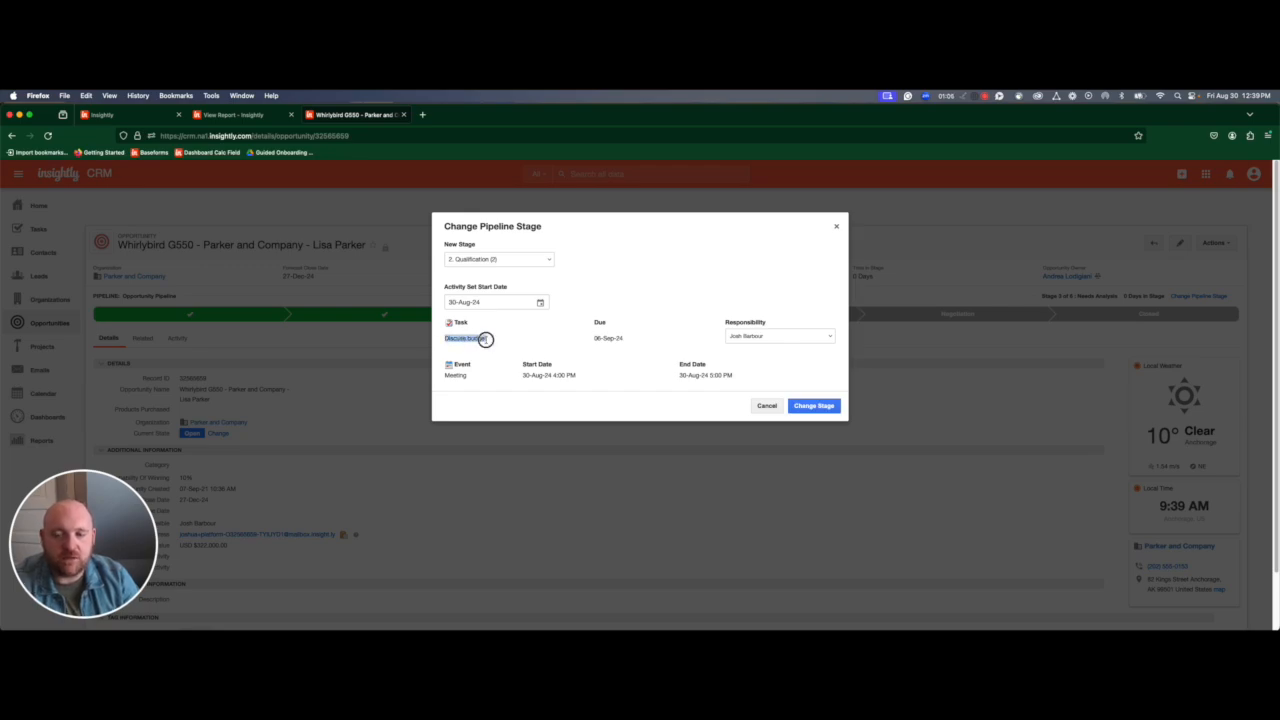
left_click(486, 339)
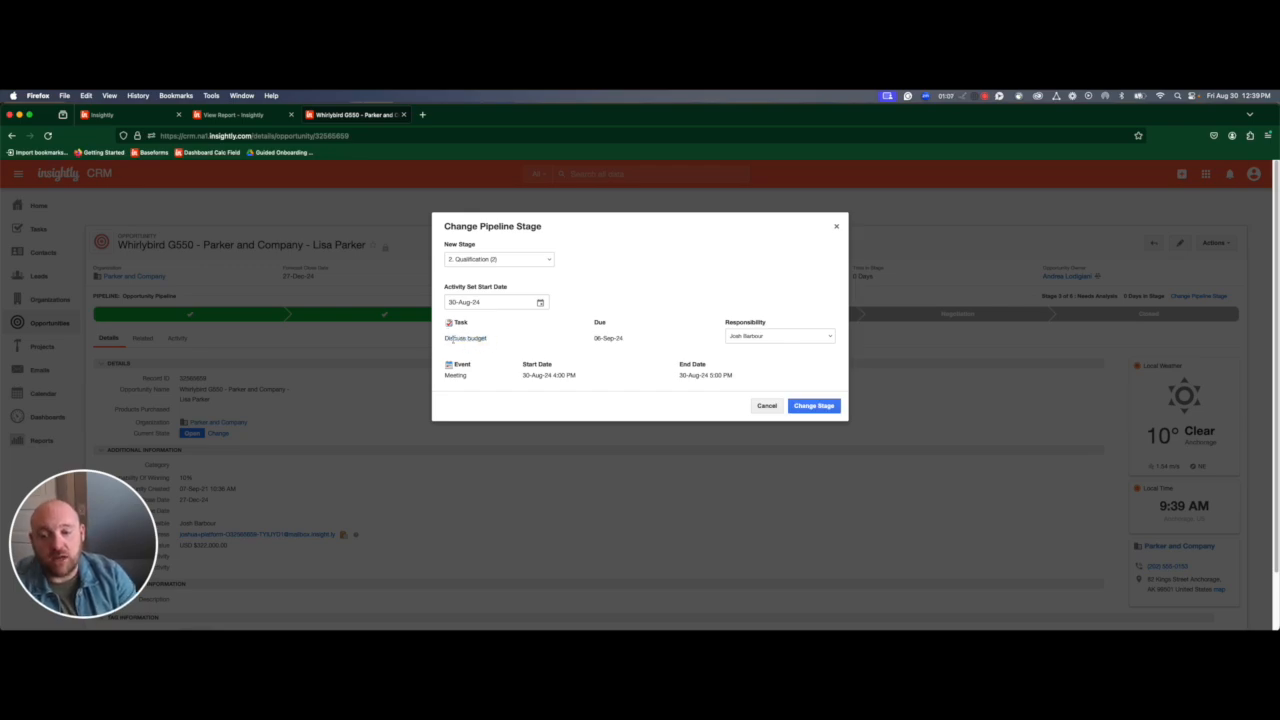
left_click_drag(448, 339, 503, 342)
left_click(503, 342)
left_click_drag(449, 375, 587, 377)
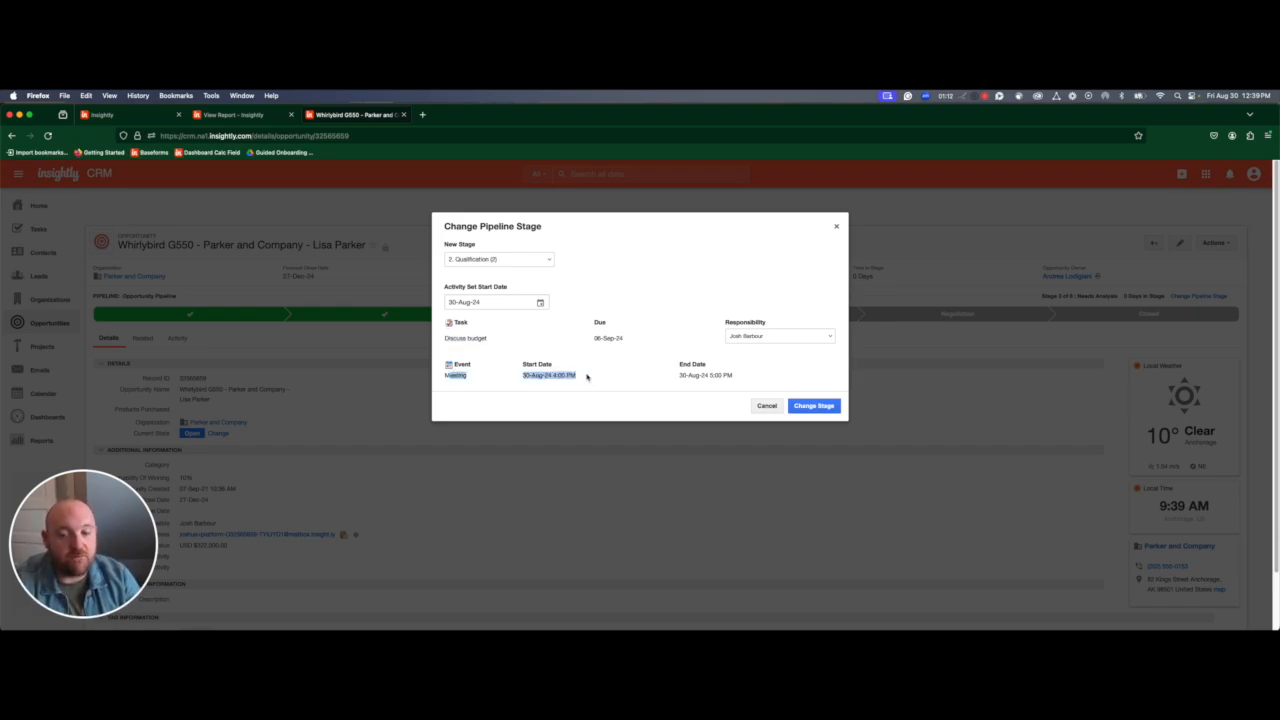
left_click(765, 406)
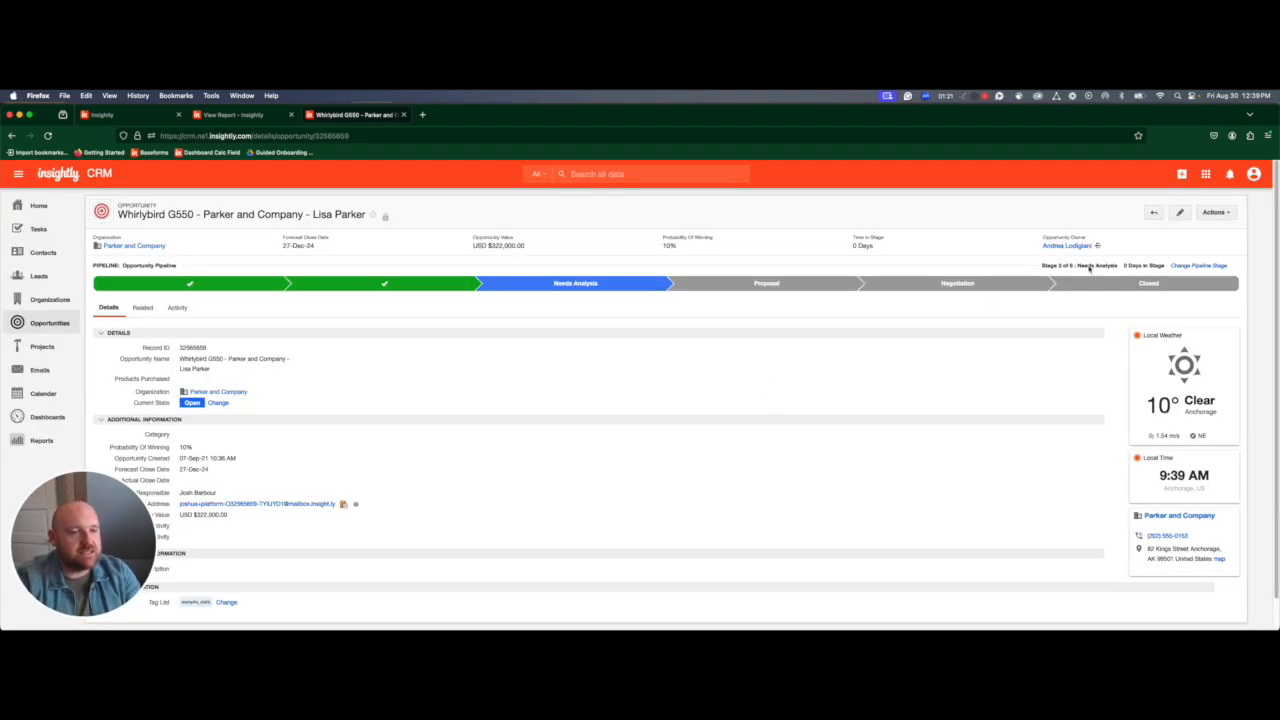
Open the Activity Sets page in System Settings.
left_click(1254, 178)
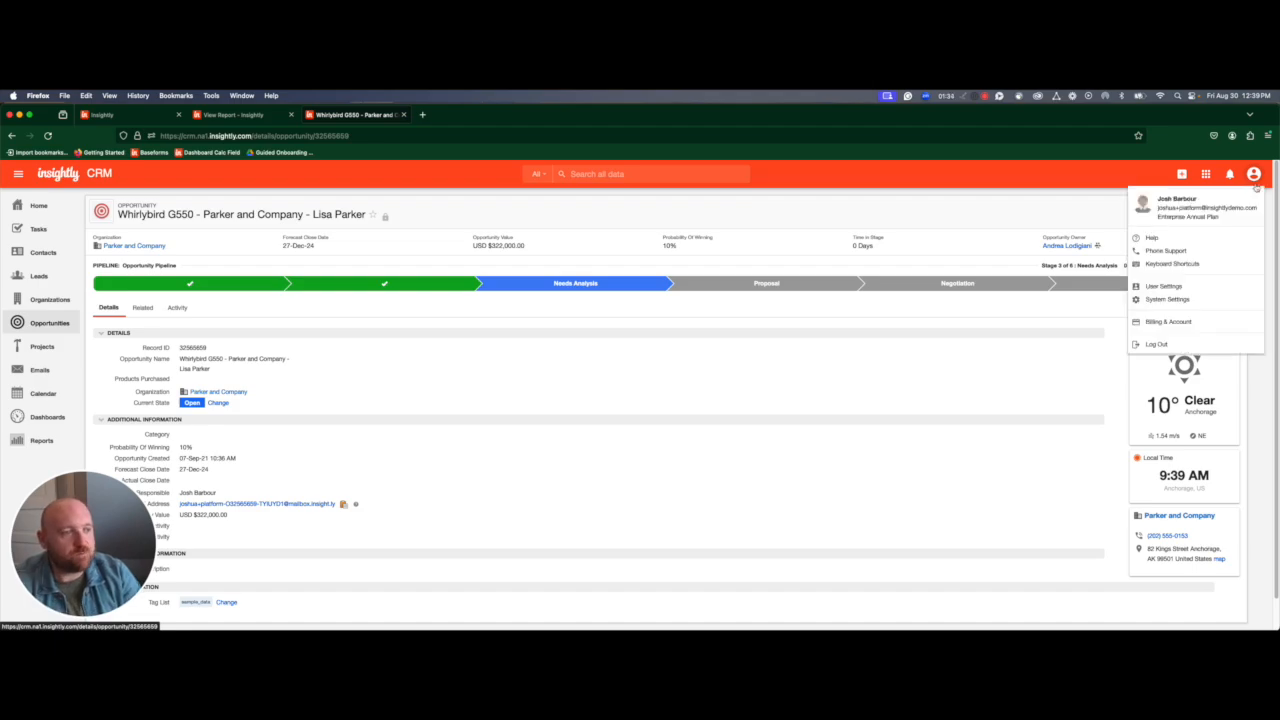
left_click(1200, 302)
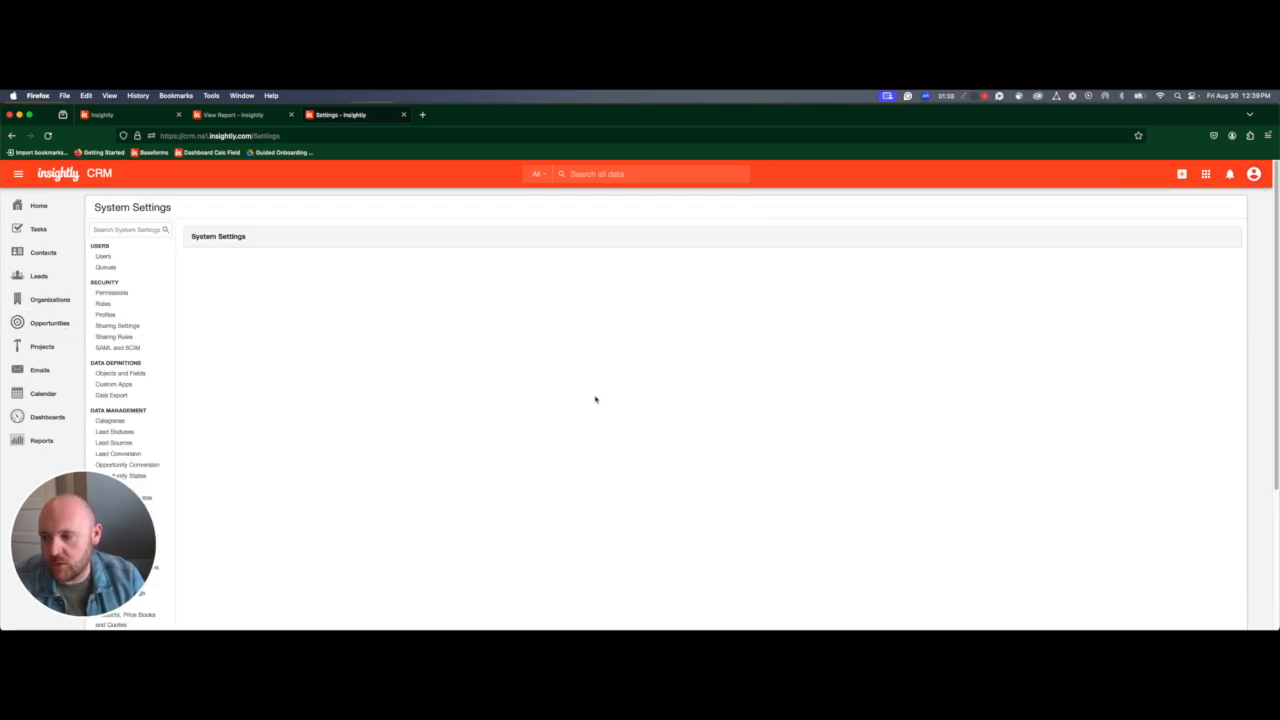
scroll(577, 397, "down", 3)
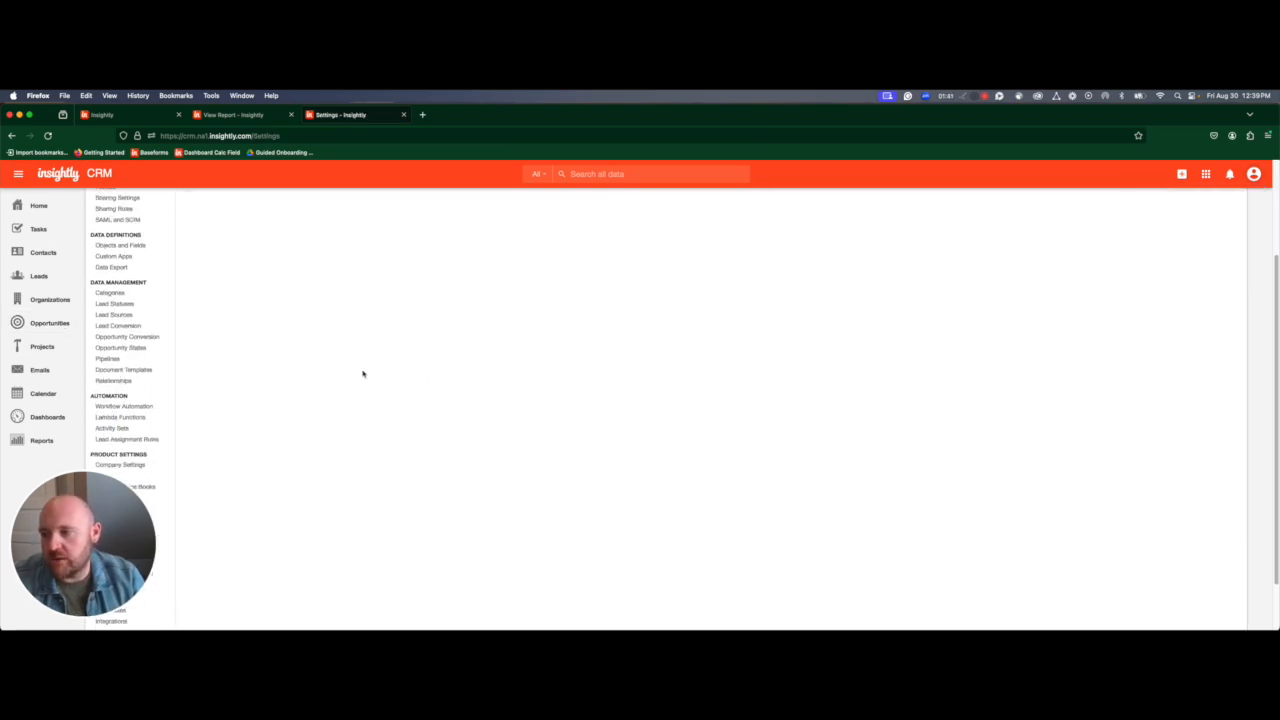
scroll(269, 349, "down", 1)
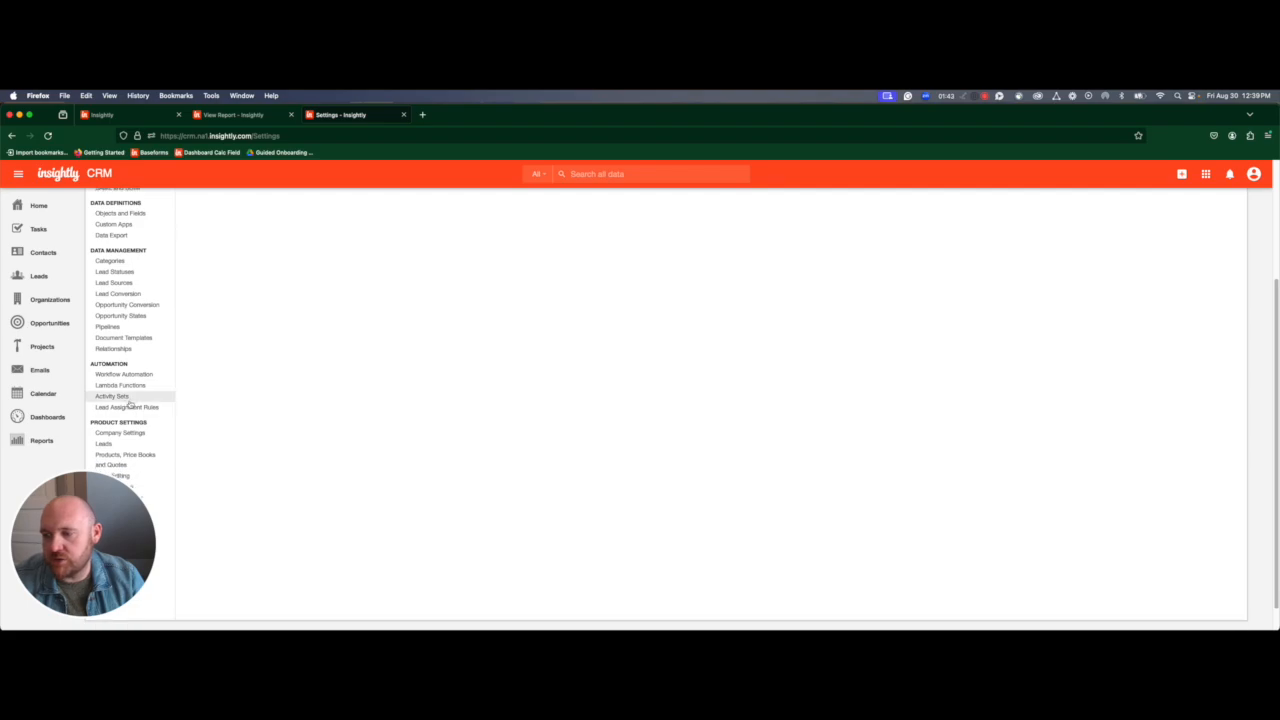
left_click(128, 400)
Add a new activity set named Proposal Follow-Up that applies to opportunities only.
left_click(254, 374)
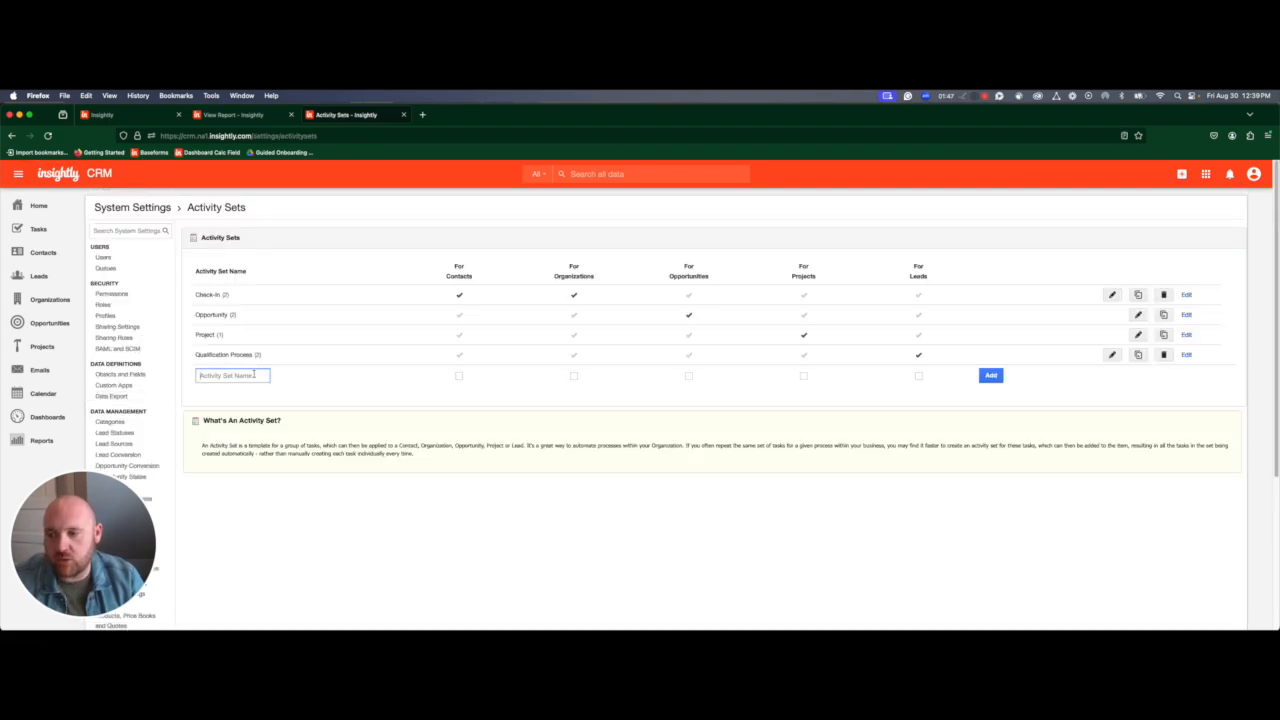
type("propos")
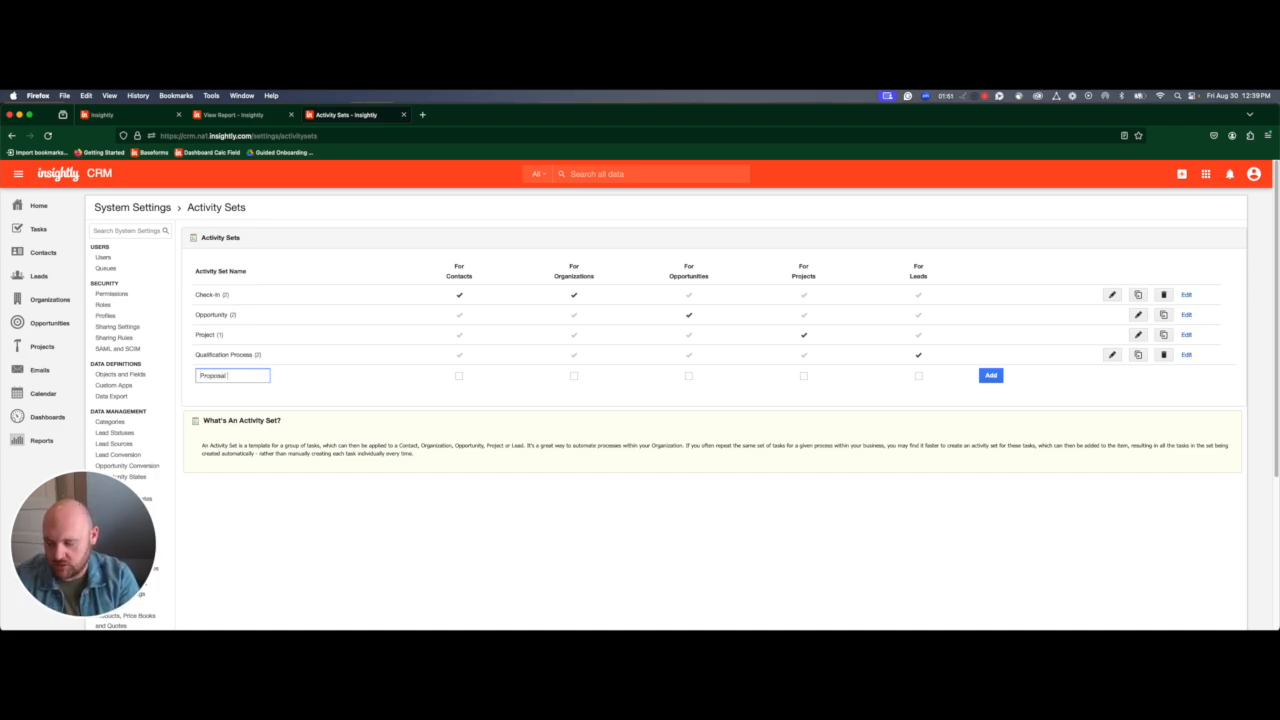
type("al Follow-Up")
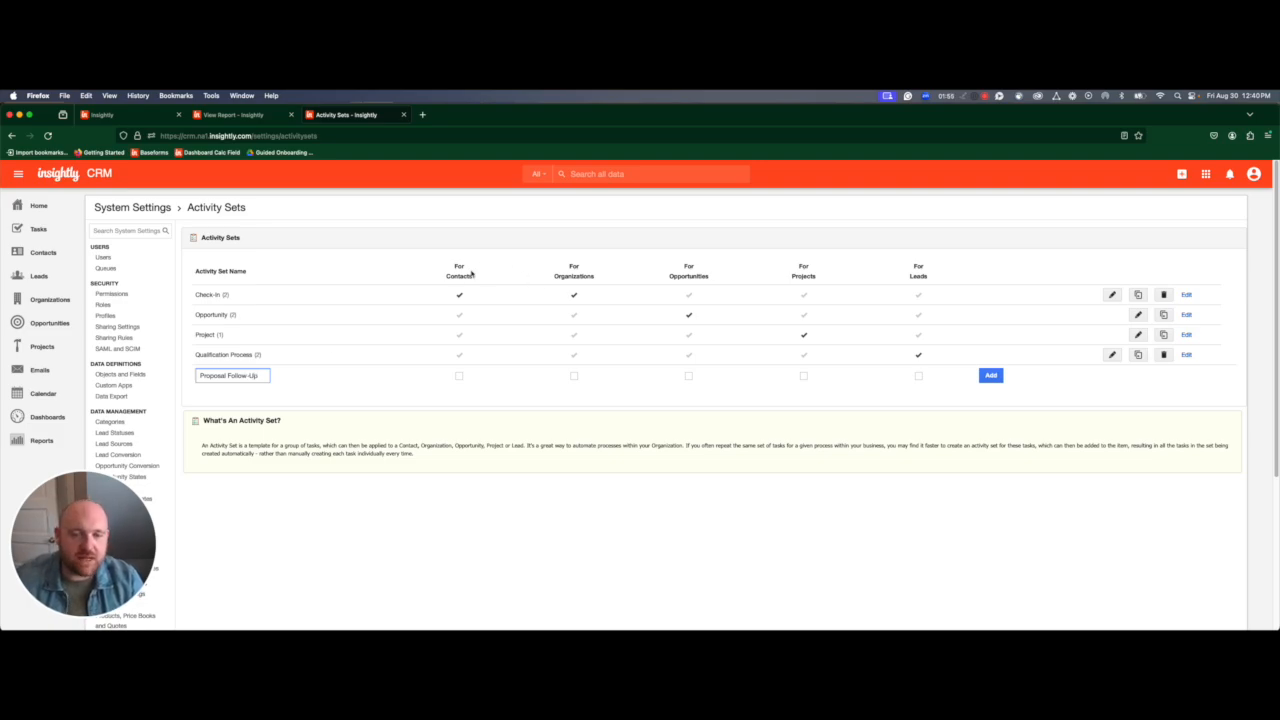
left_click_drag(448, 267, 474, 279)
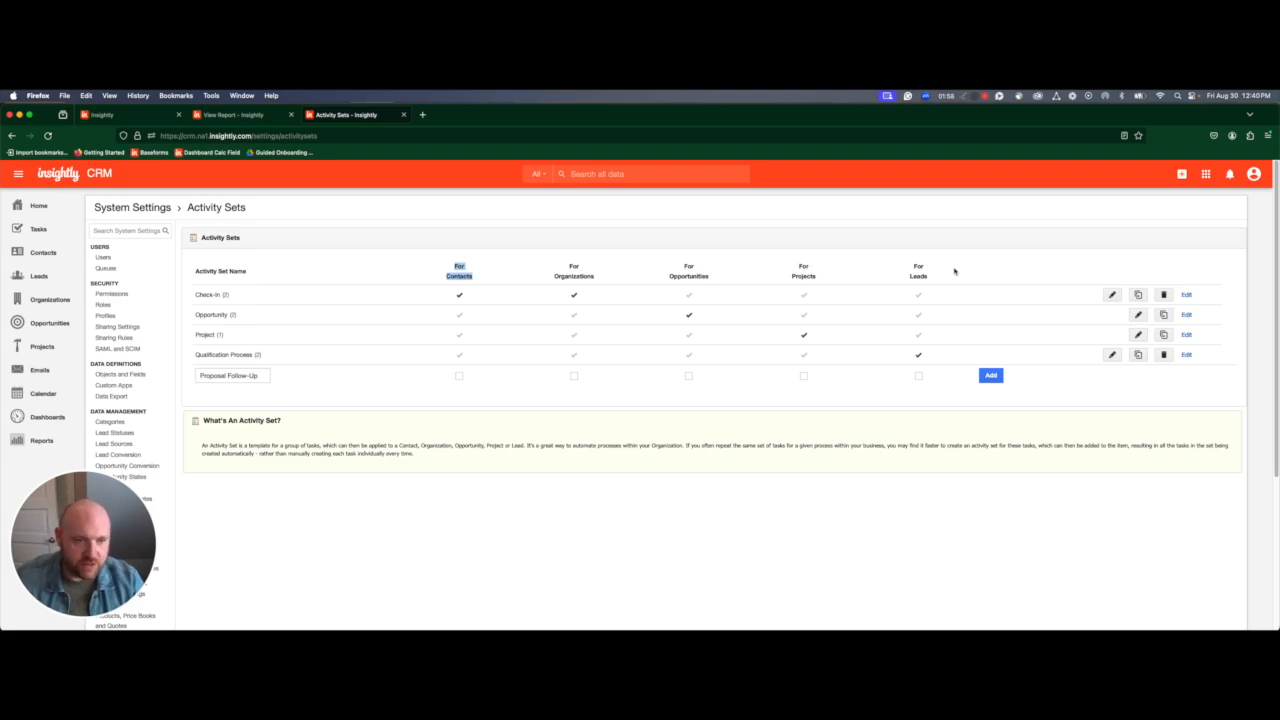
left_click(715, 289)
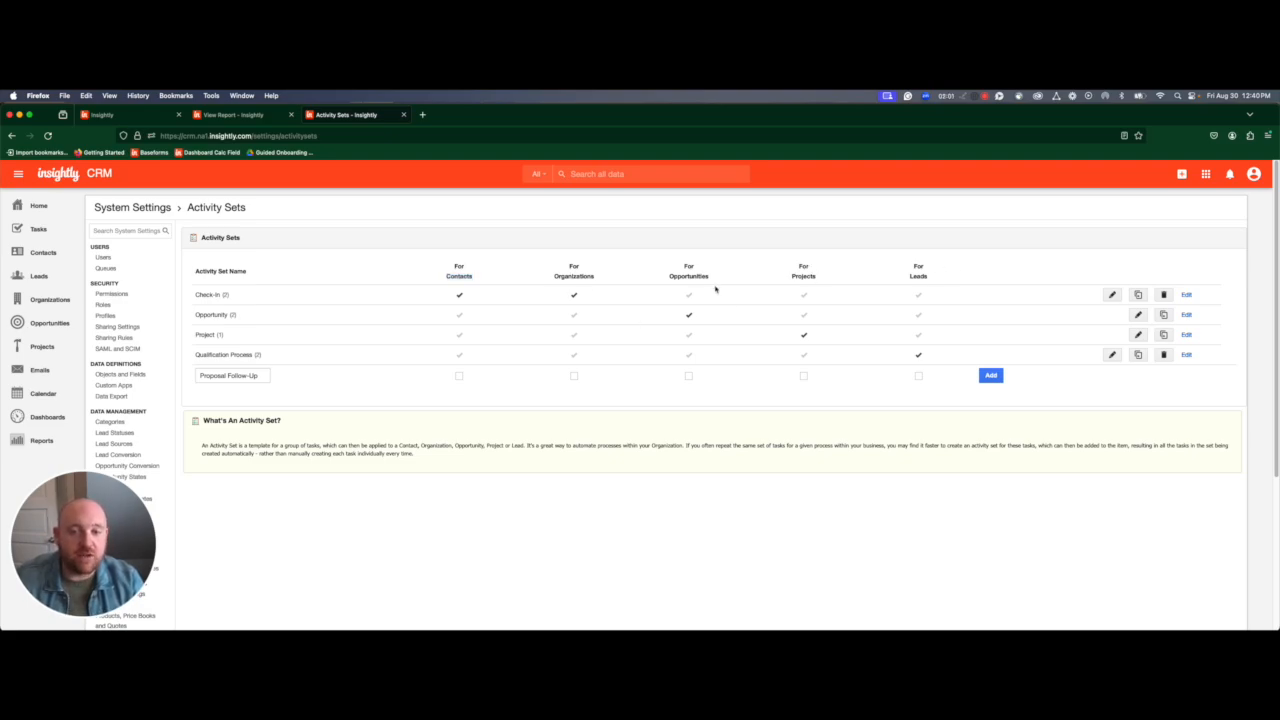
left_click_drag(669, 278, 709, 276)
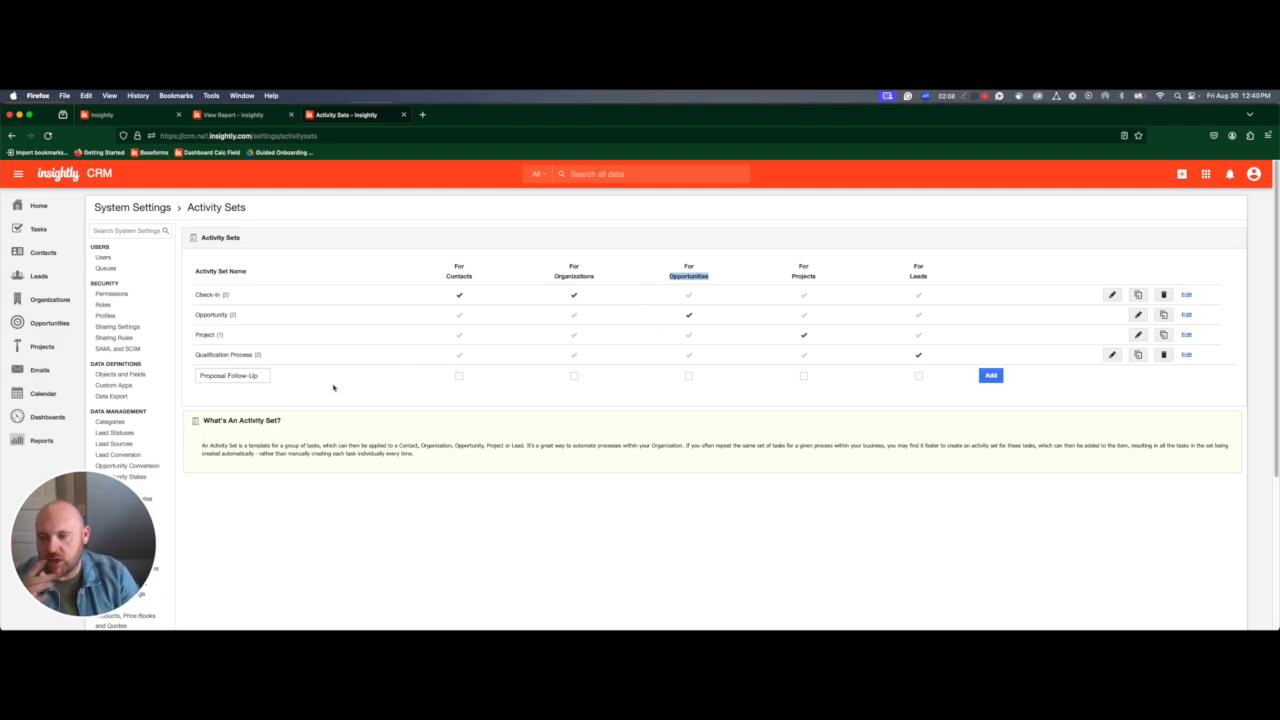
left_click(259, 375)
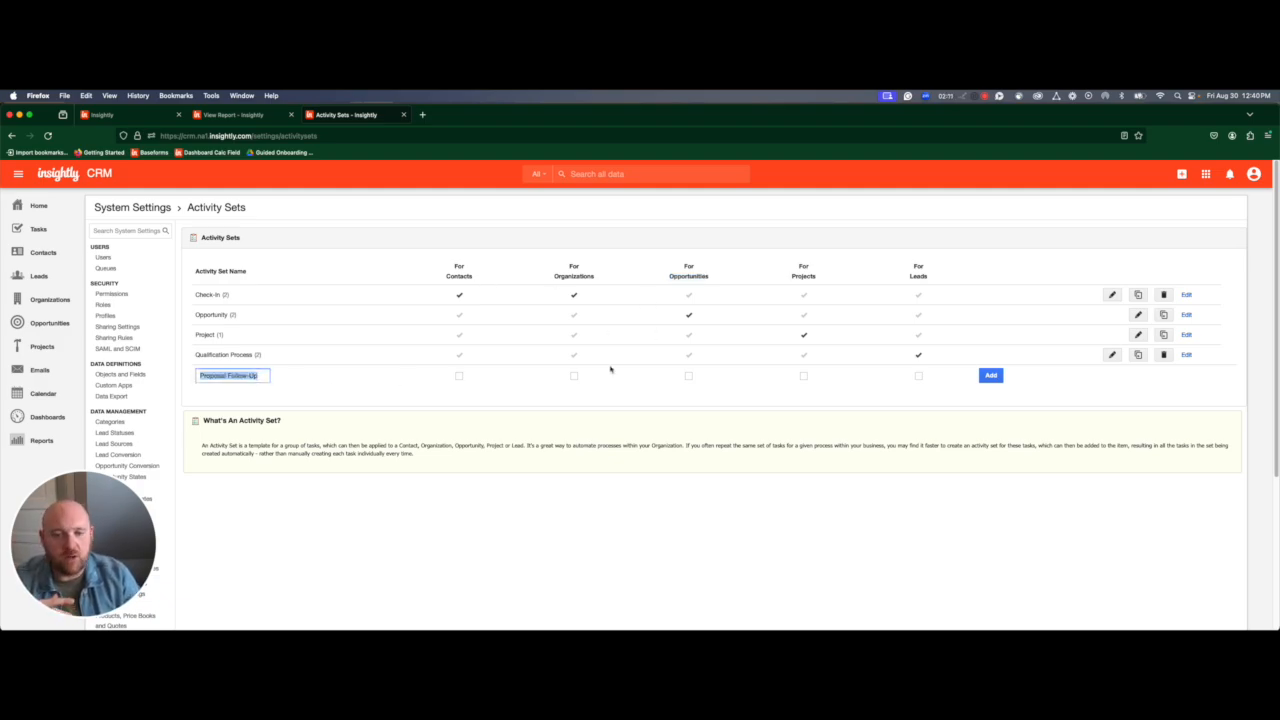
left_click(688, 376)
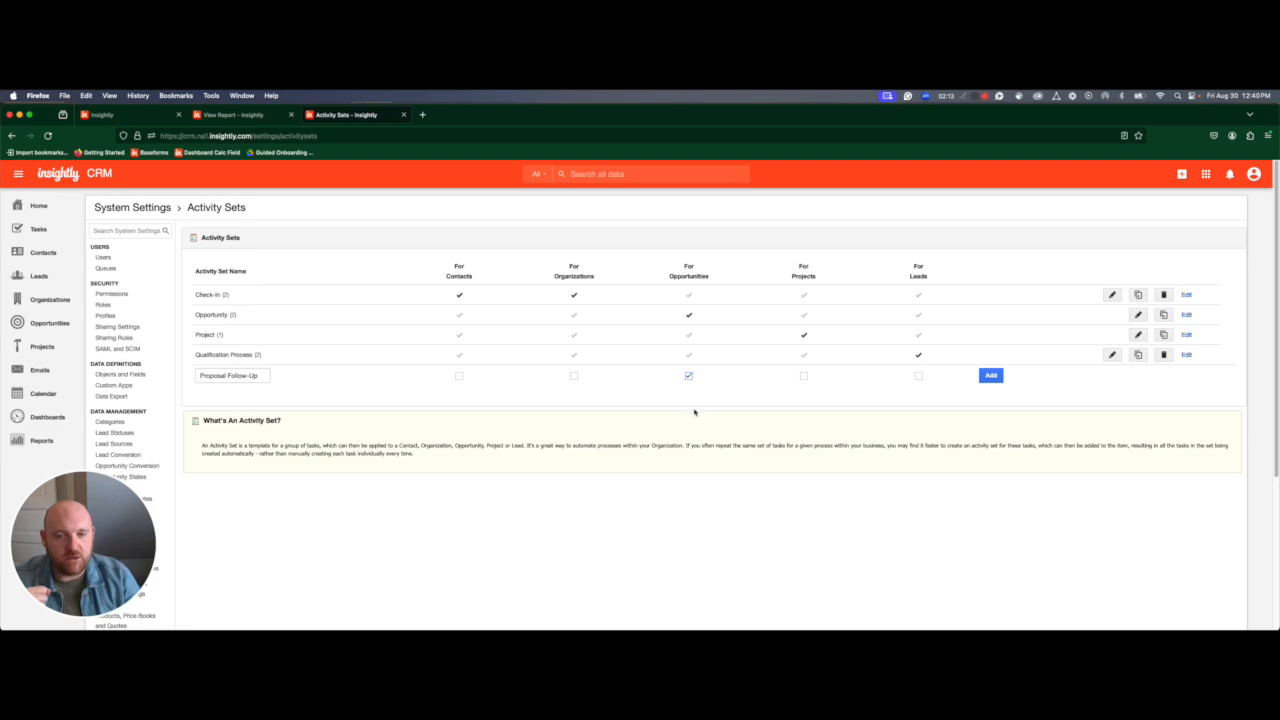
left_click(995, 377)
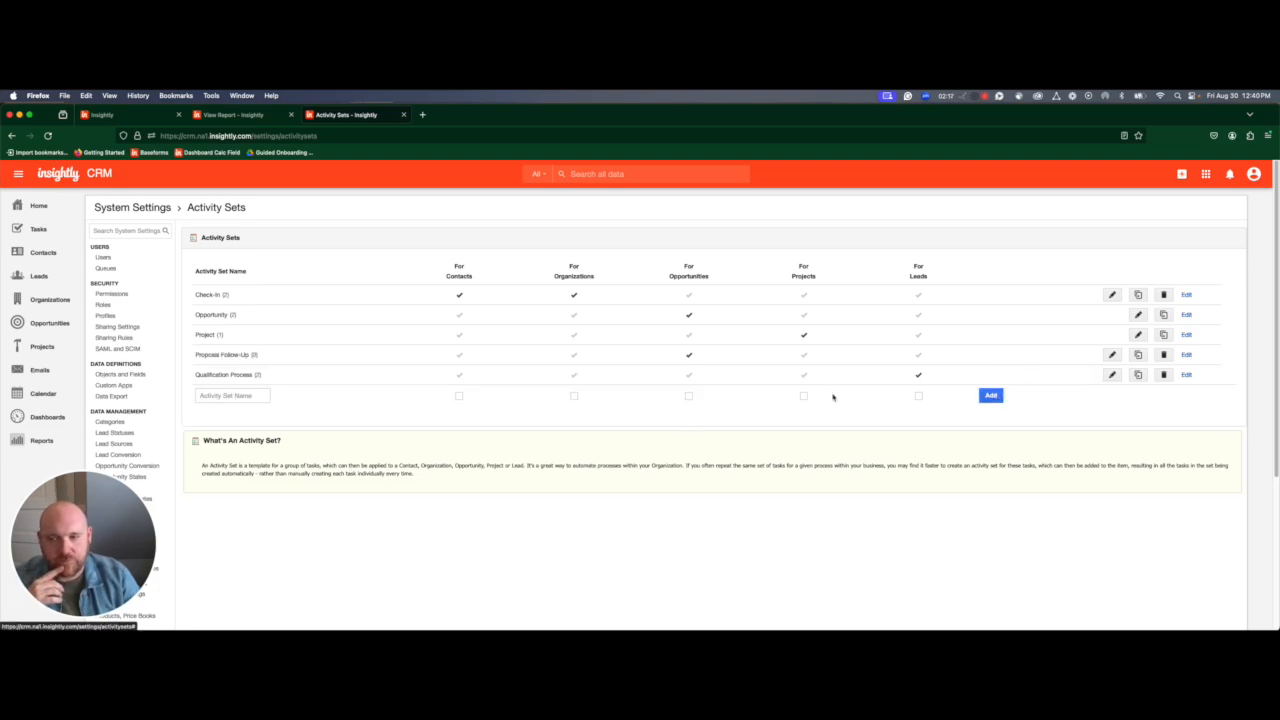
Open the Proposal Follow-Up set's activities and start a new task named Follow-Up on Proposal.
left_click(1189, 356)
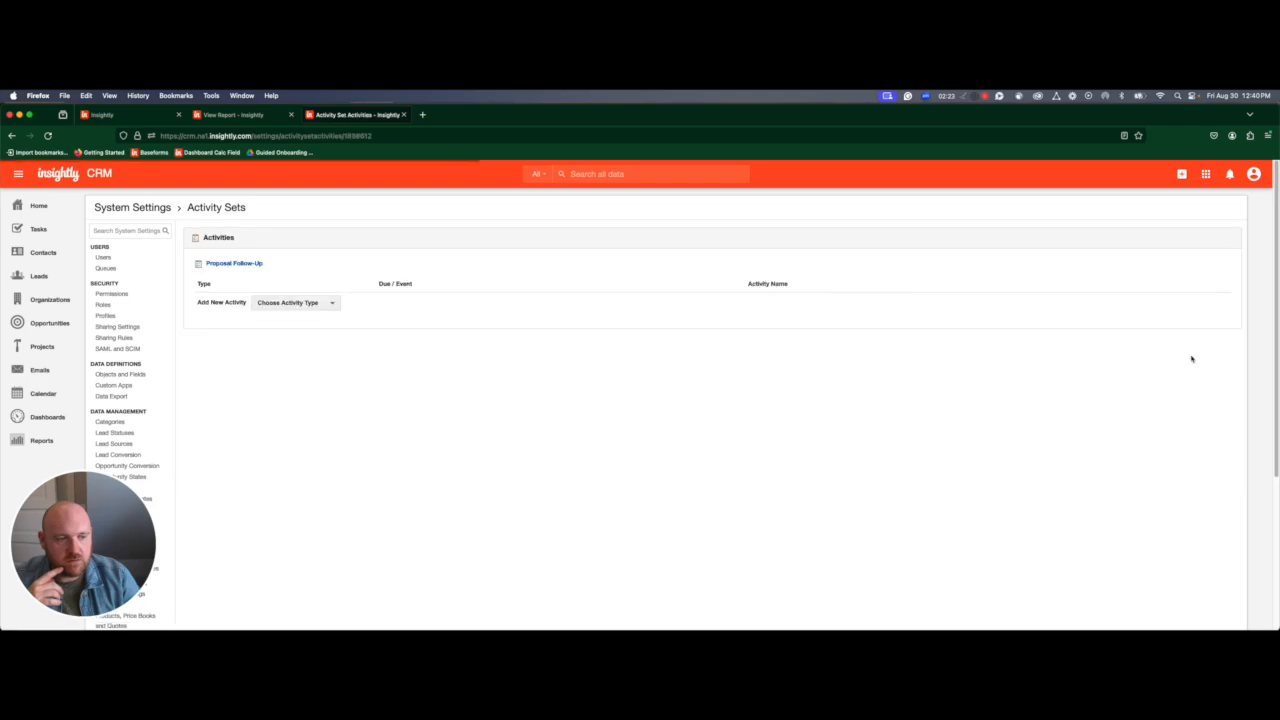
left_click(312, 304)
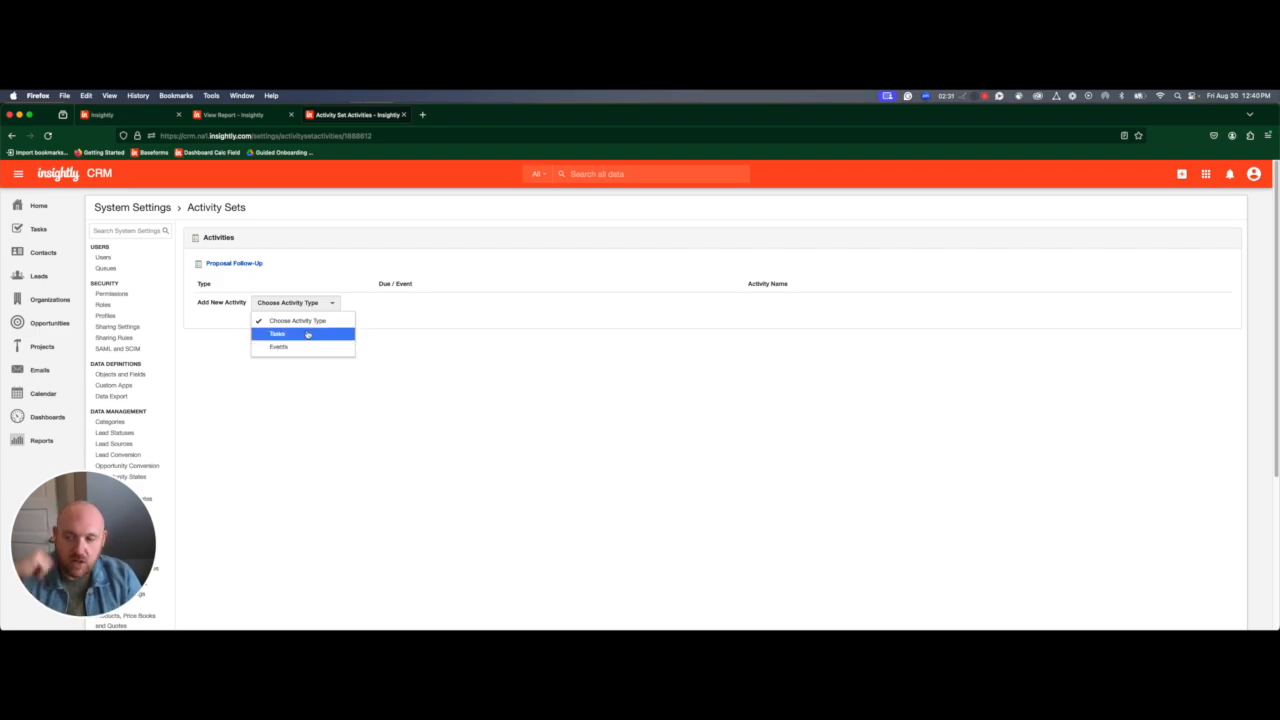
left_click(308, 334)
left_click(564, 249)
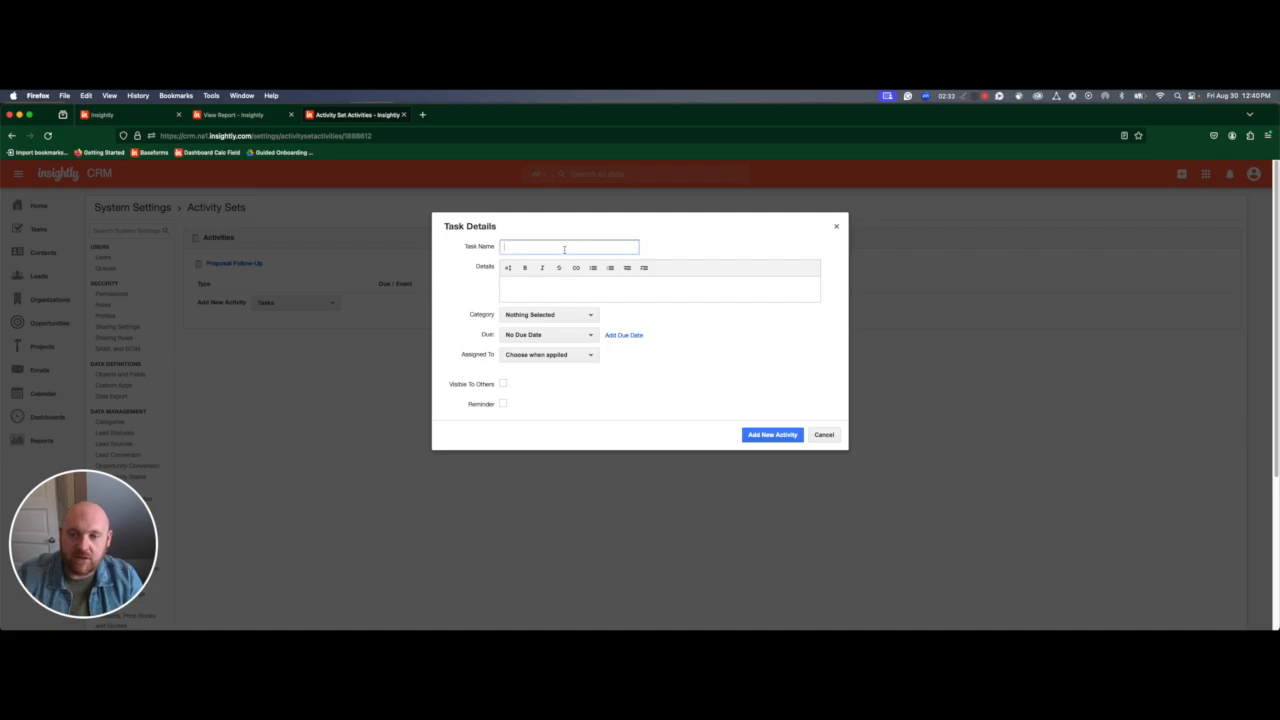
type("Follow-Up")
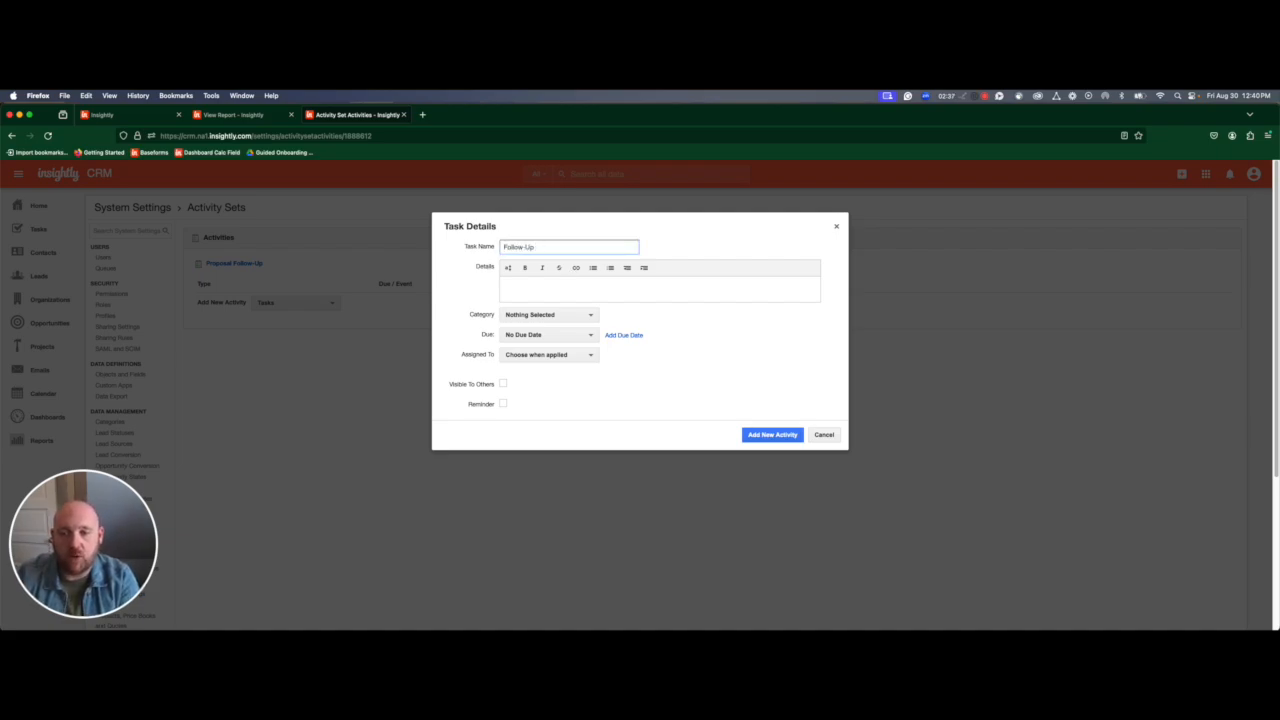
type(" Ca Proposal")
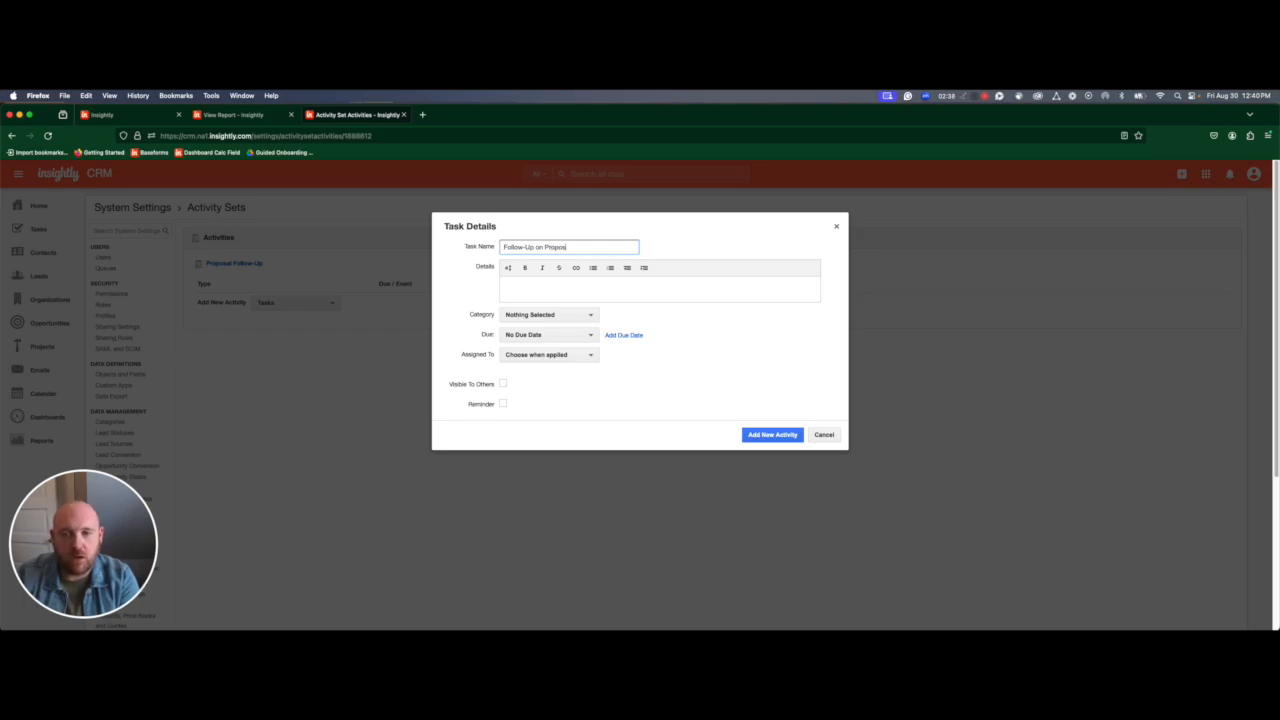
Make the task due 5 days after the activity set start date, skipping Sunday and Saturday.
left_click(578, 337)
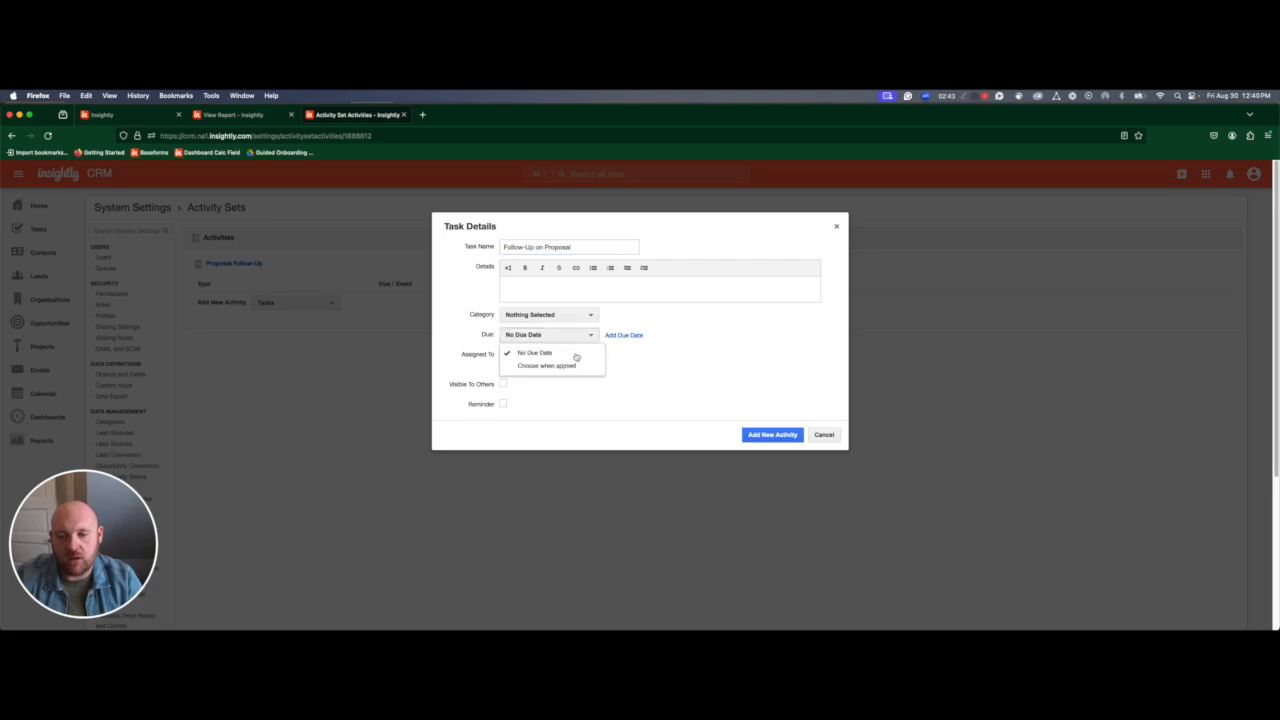
left_click(624, 337)
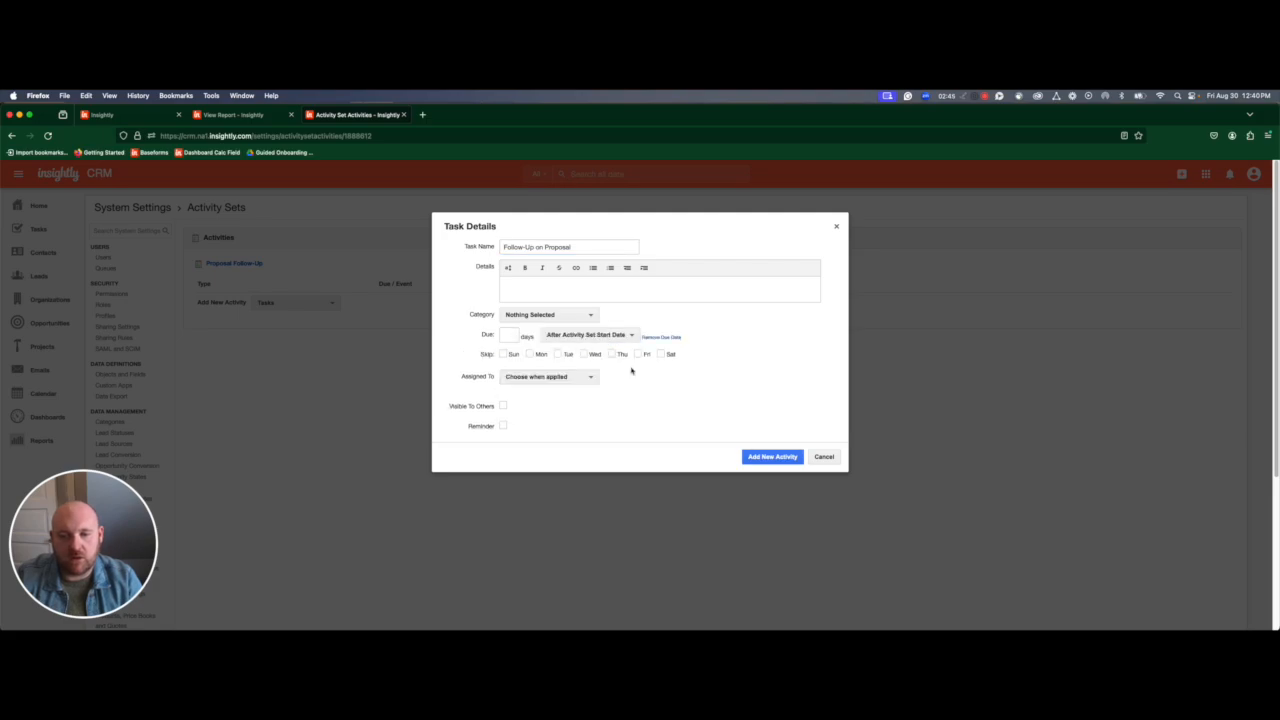
left_click(511, 335)
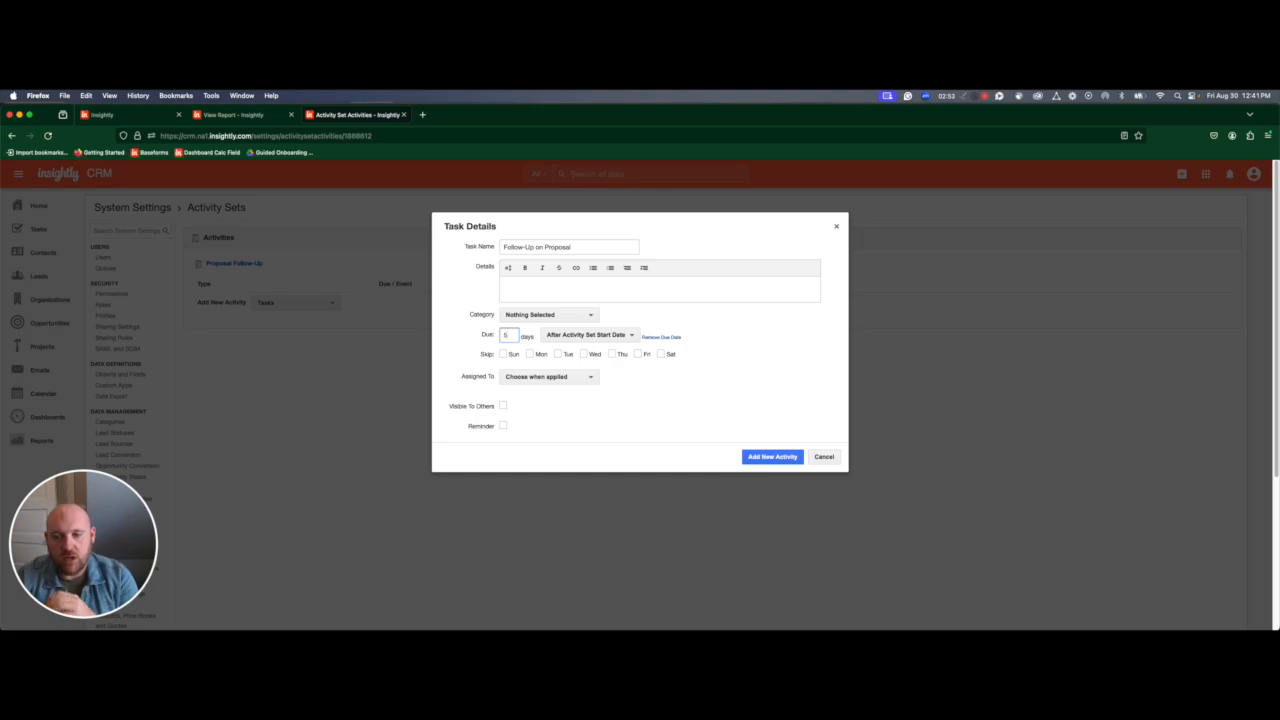
left_click(503, 354)
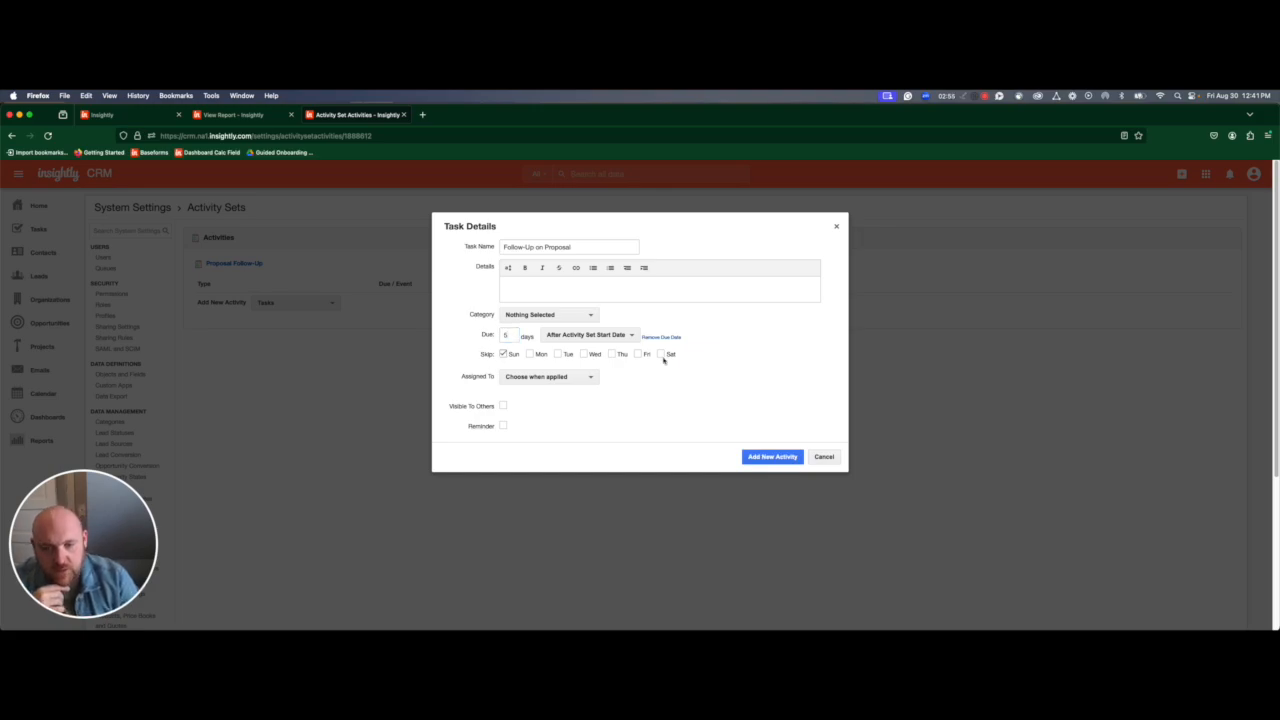
left_click(661, 355)
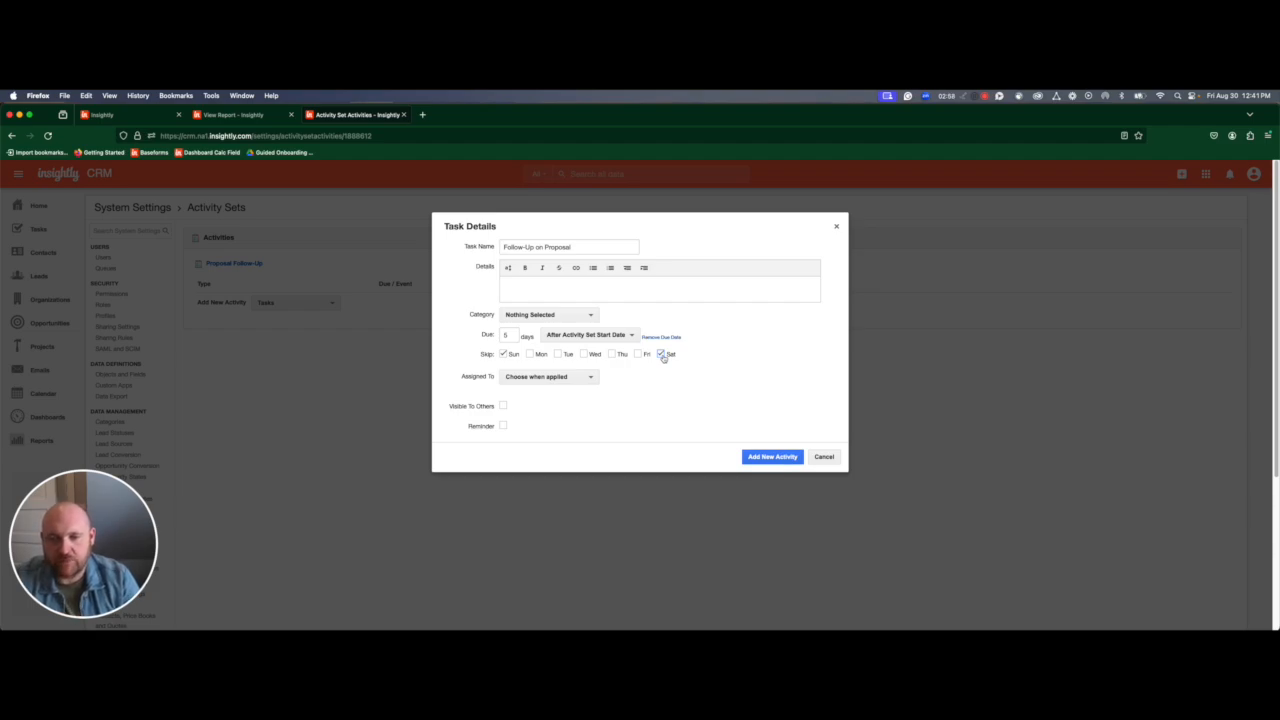
Set the task's category to Follow Up, keep its assignee as Choose when applied, and add it to the activity set.
left_click(588, 315)
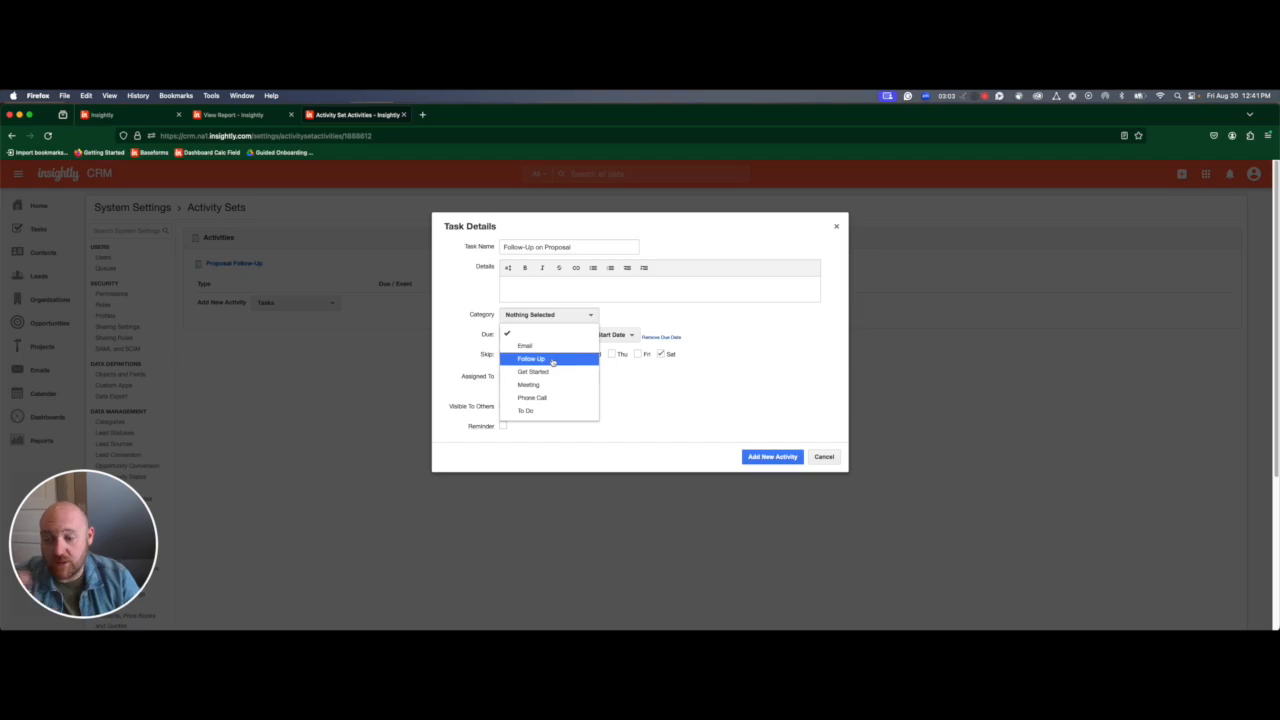
left_click(552, 360)
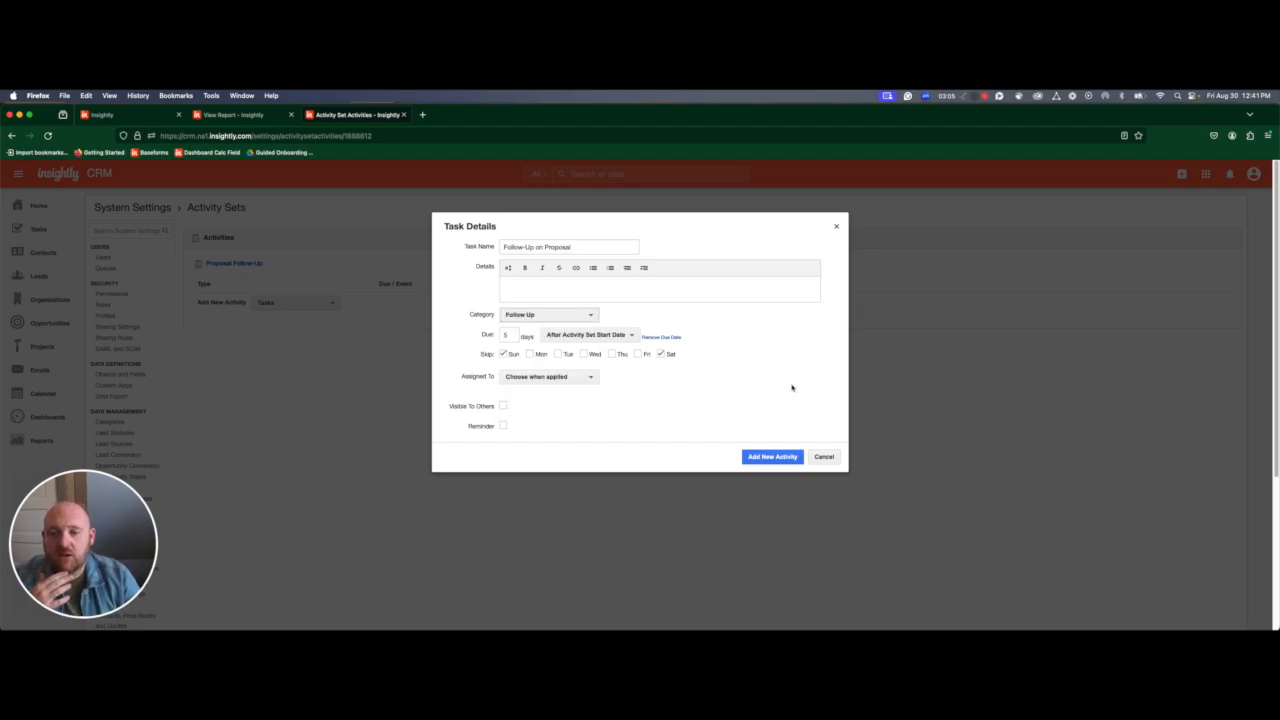
left_click(551, 376)
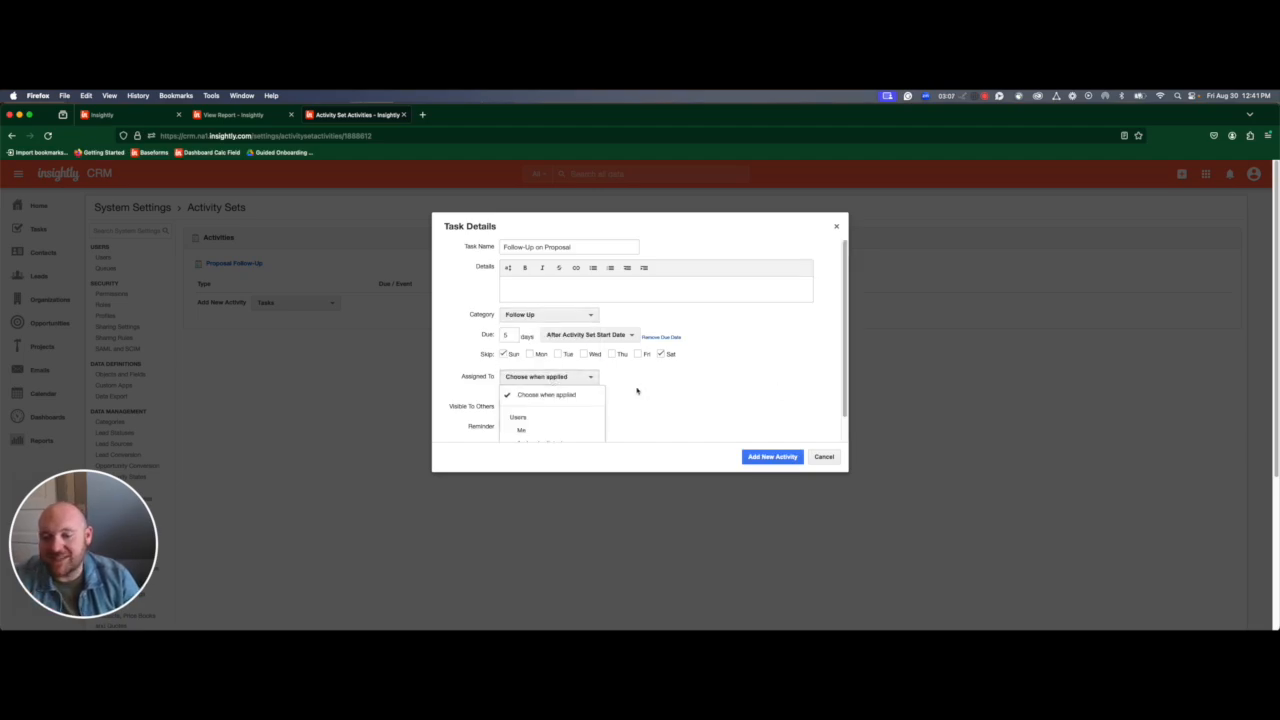
scroll(640, 390, "down", 1)
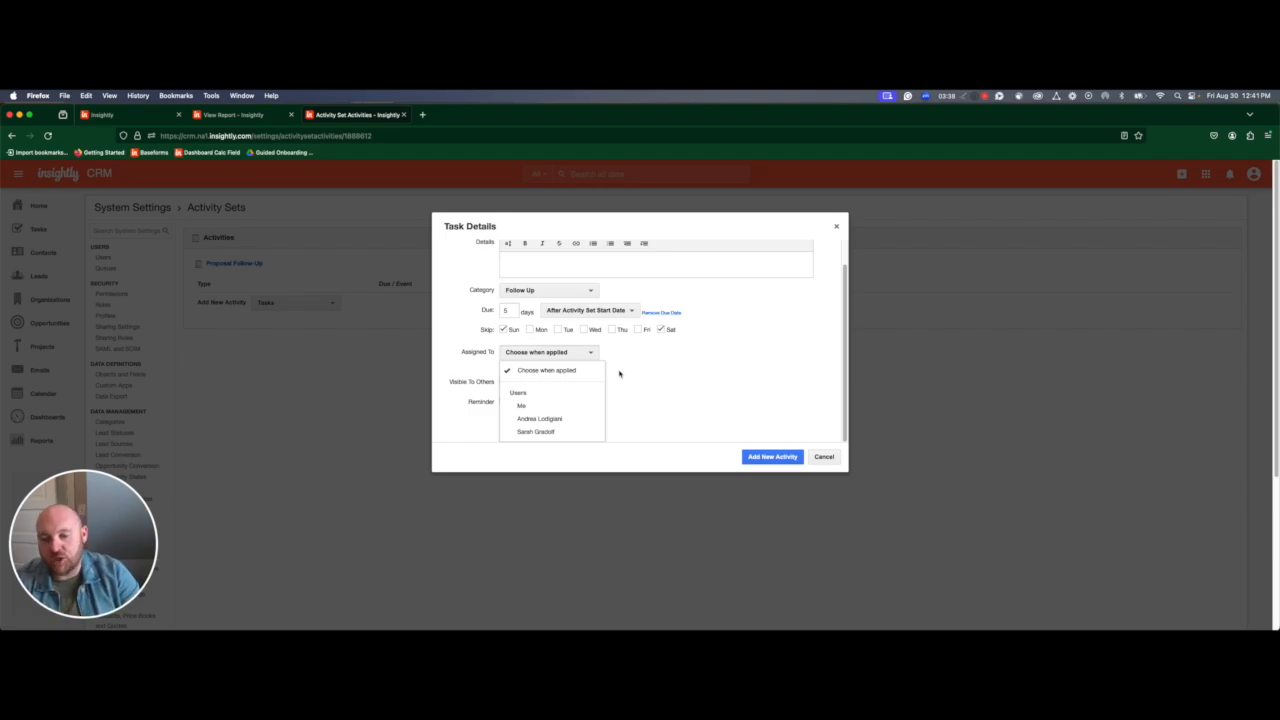
left_click(658, 362)
left_click(661, 354)
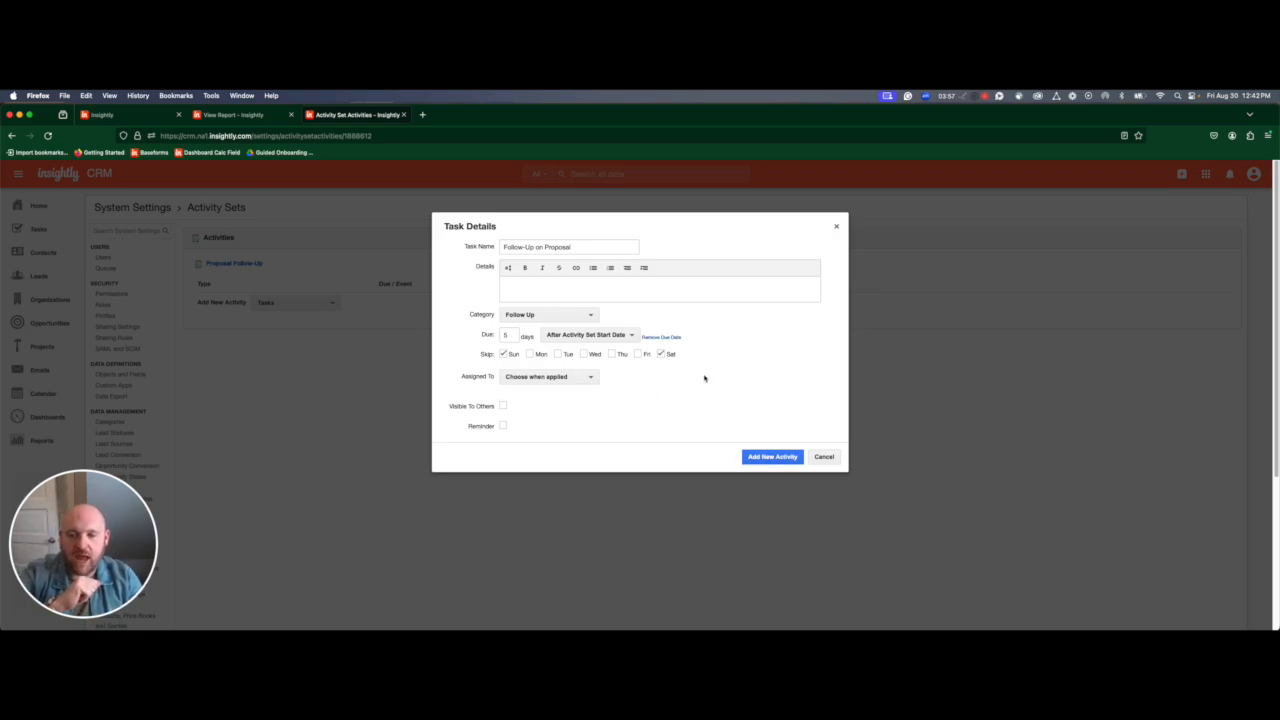
left_click(775, 456)
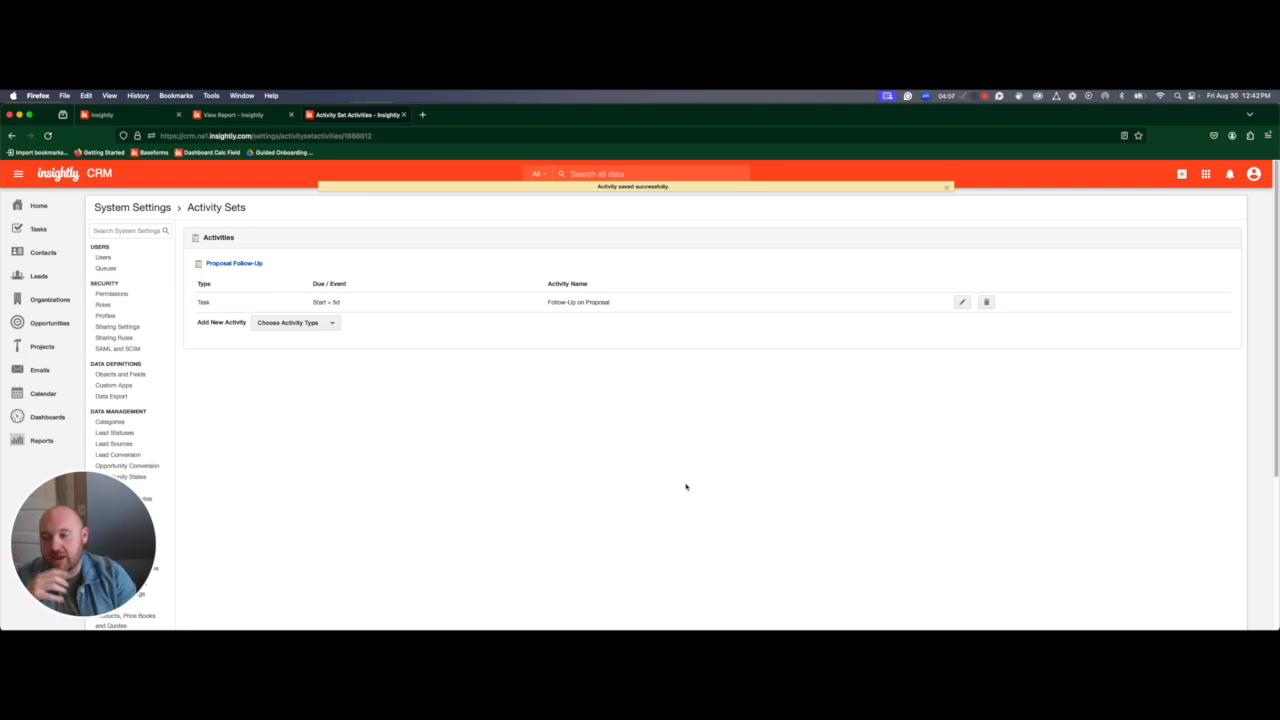
Search System Settings for the Pipelines page, open it and highlight the Opportunity Pipeline entry.
scroll(440, 410, "down", 5)
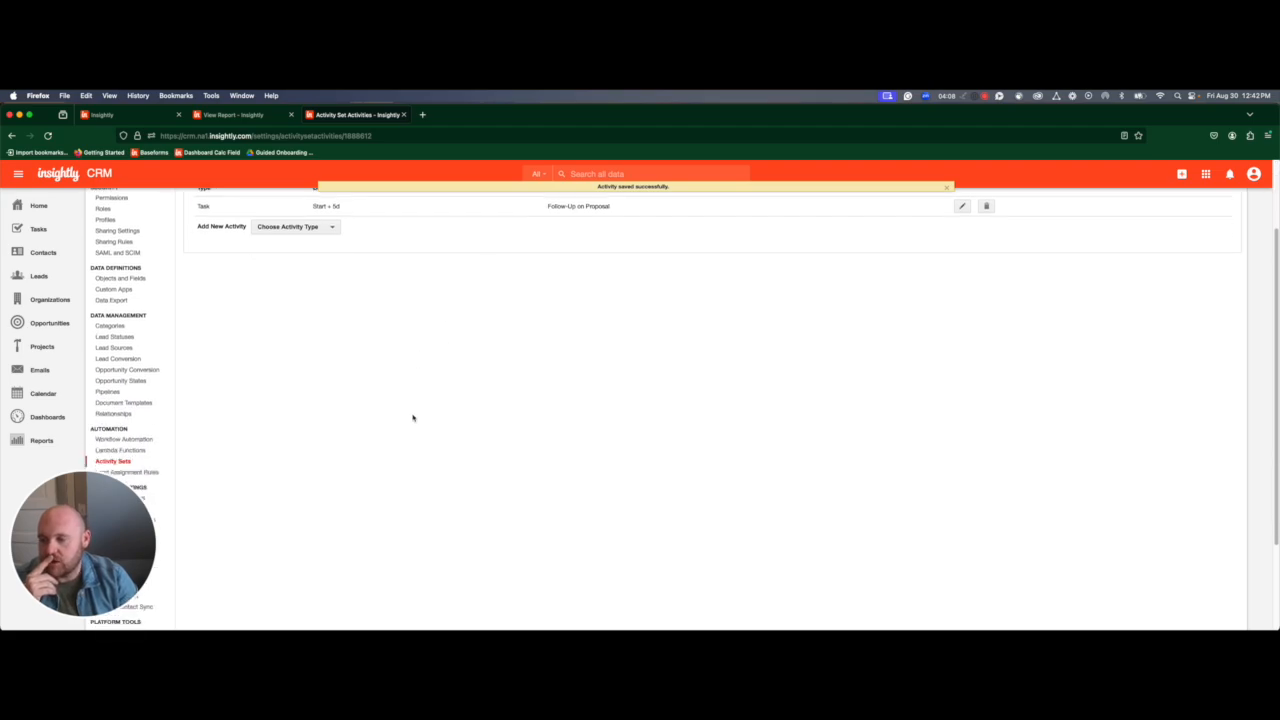
scroll(412, 418, "up", 5)
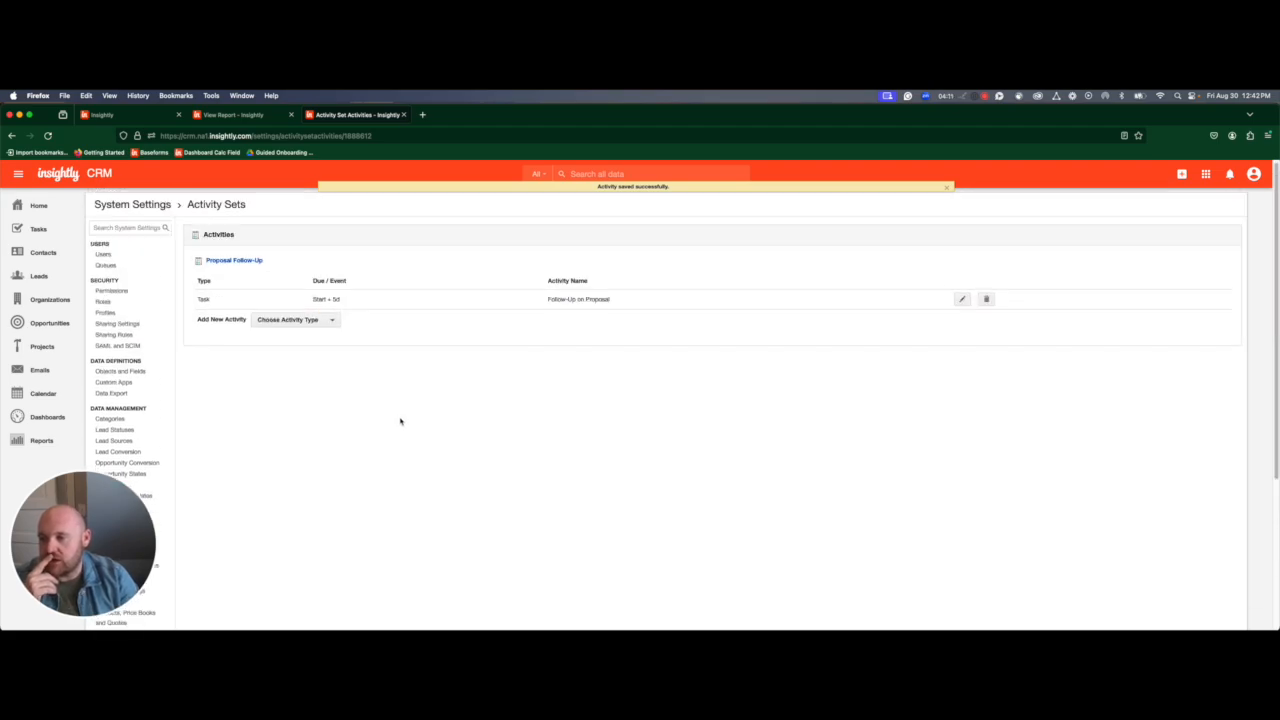
left_click(140, 231)
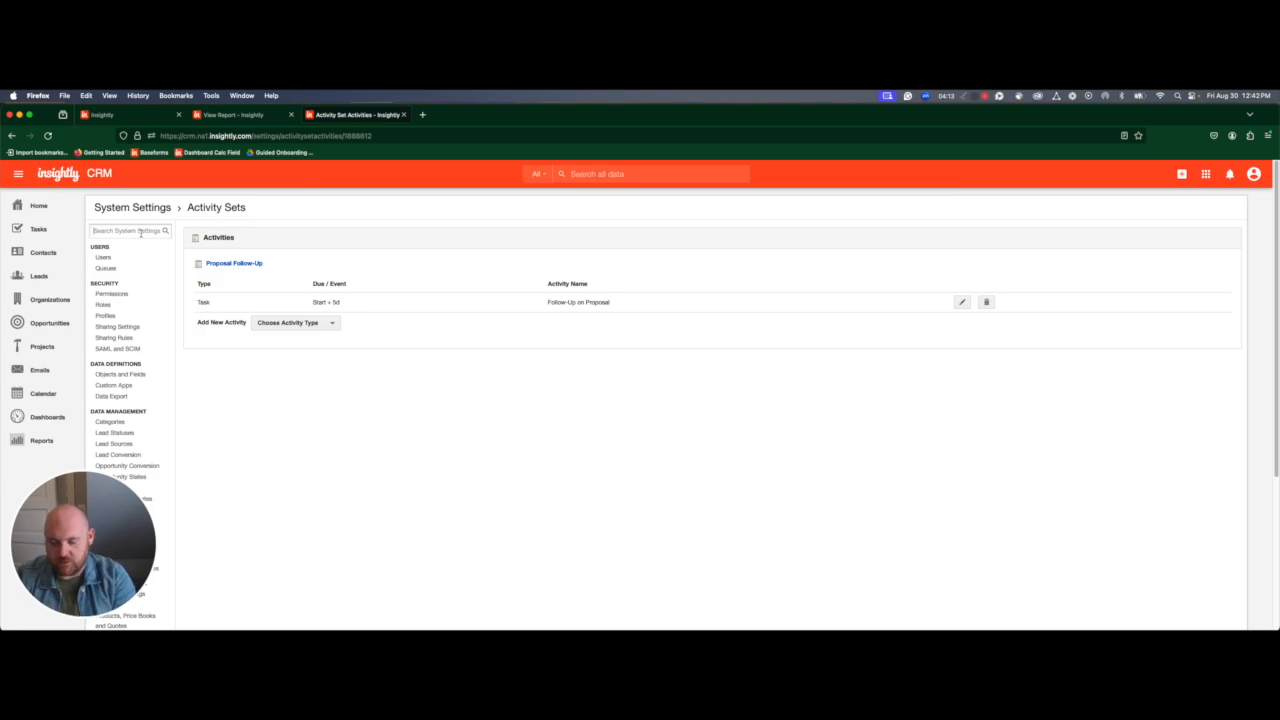
type("plpe")
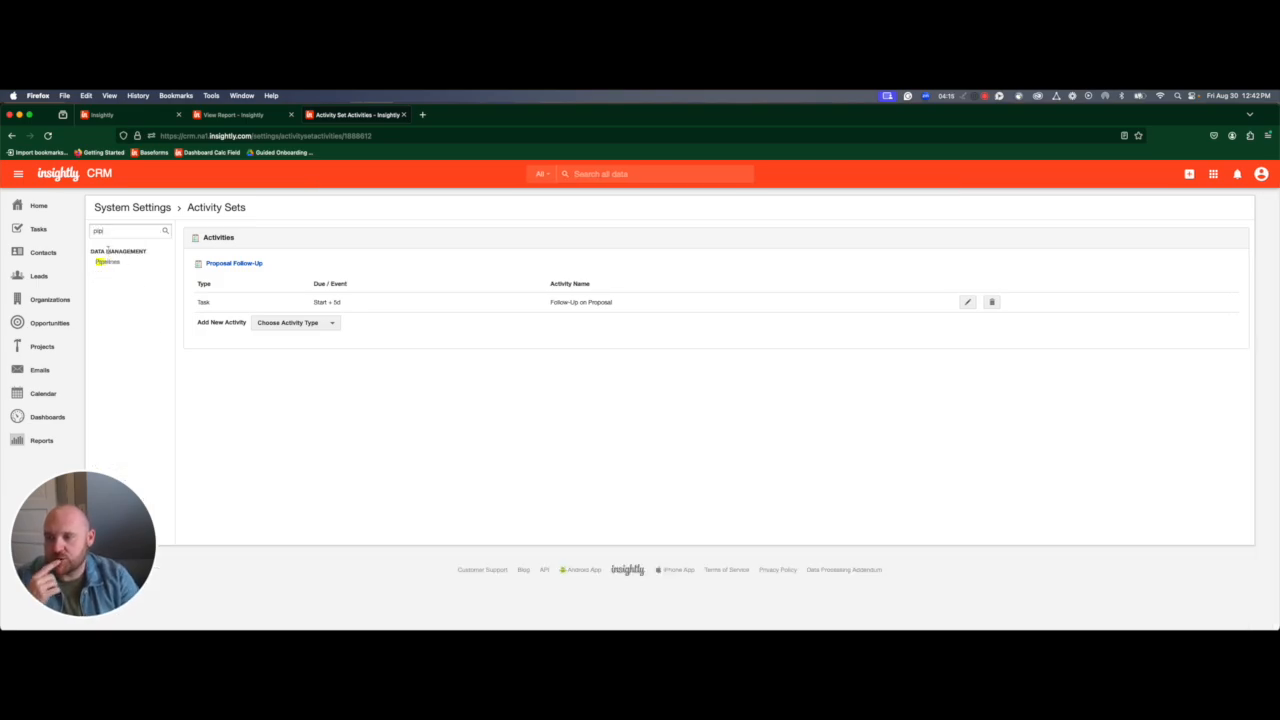
left_click(110, 262)
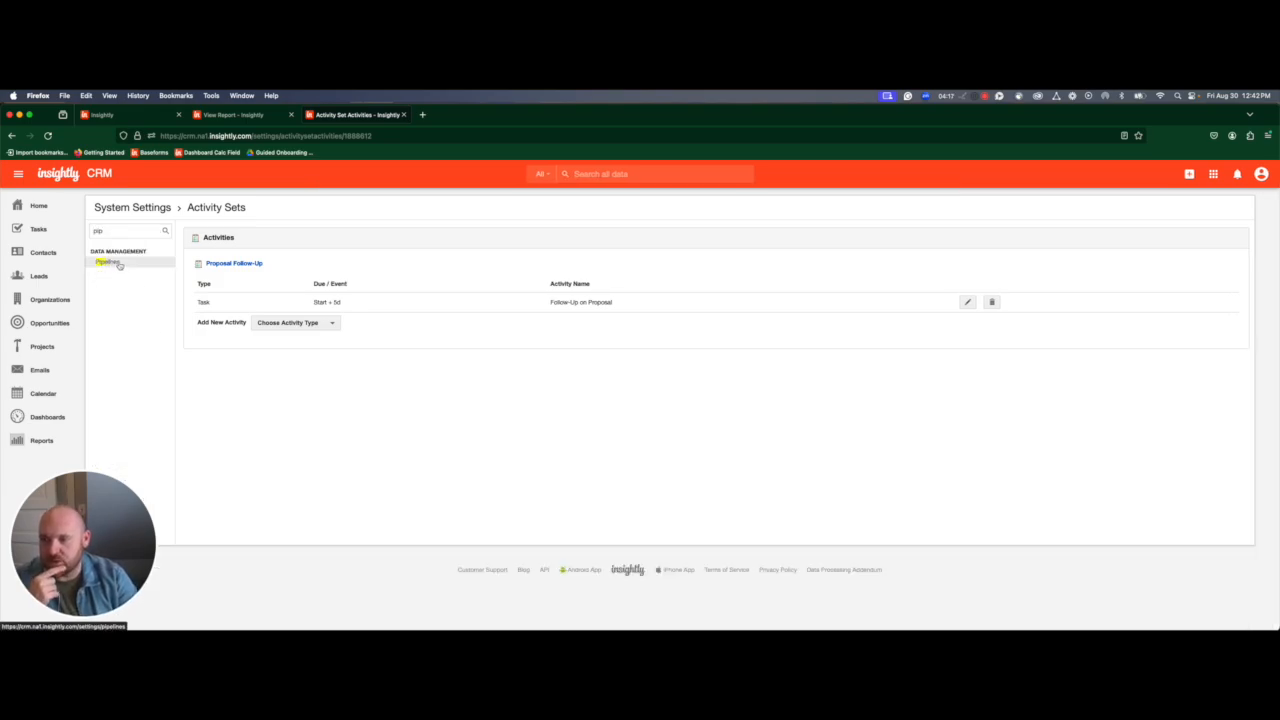
triple_click(228, 294)
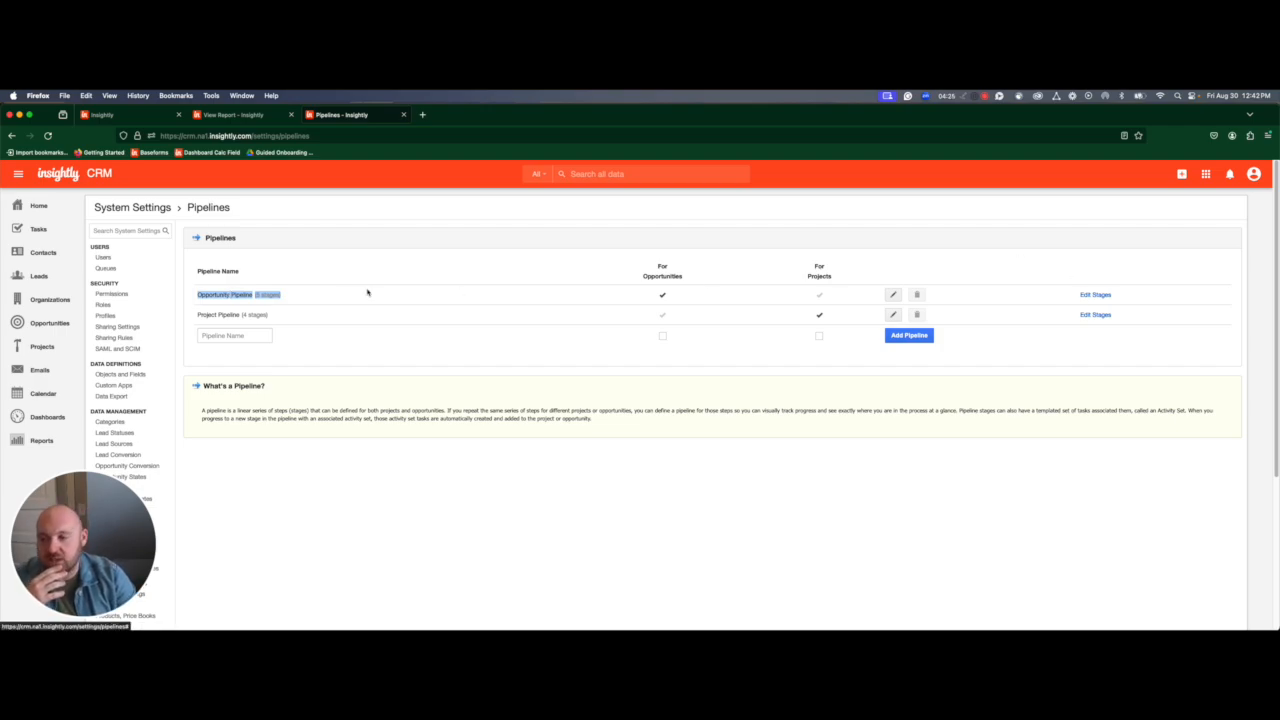
Open the Opportunity Pipeline's stages for editing and highlight the Proposal stage.
left_click(338, 305)
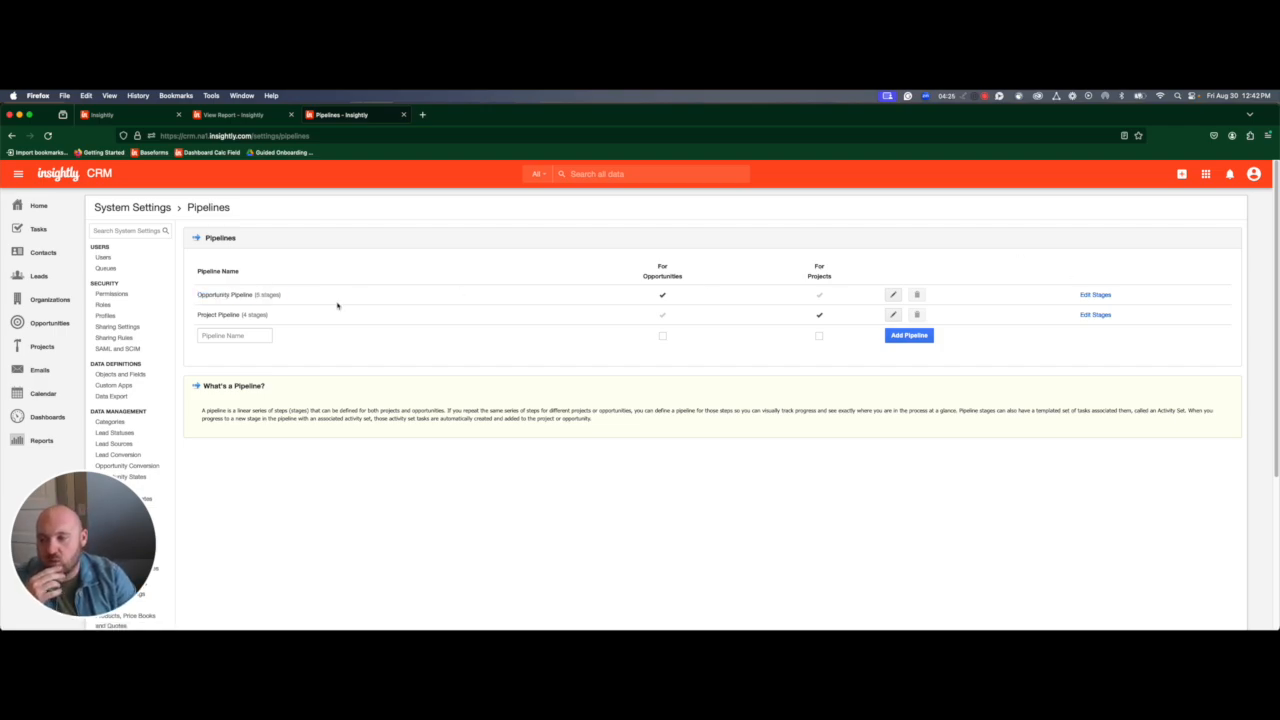
left_click(1096, 295)
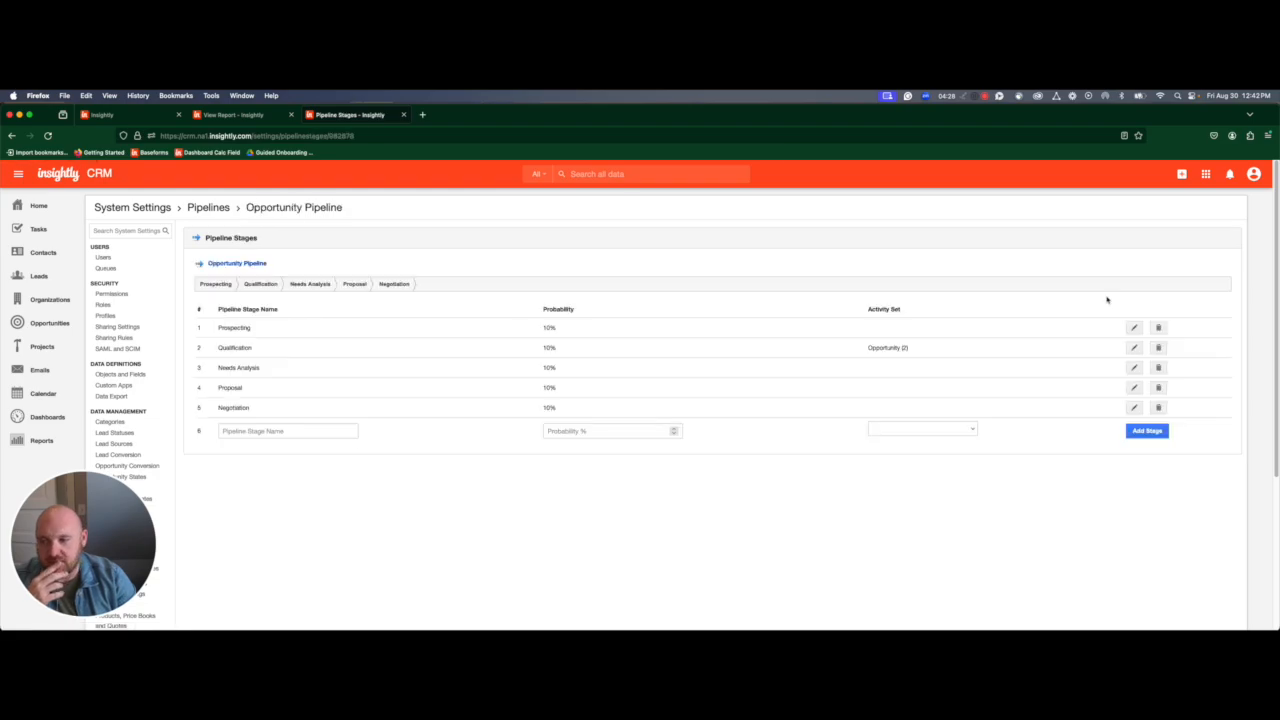
double_click(229, 387)
left_click(643, 418)
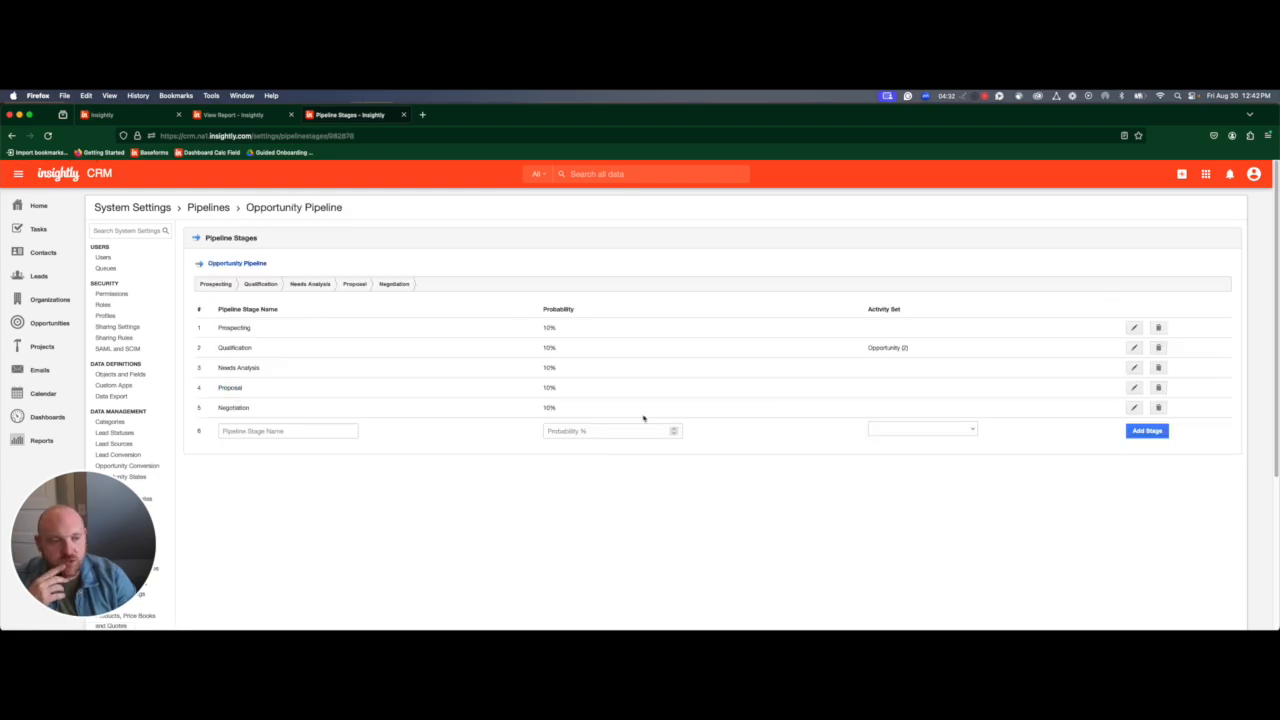
Assign the Proposal Follow-Up activity set to the Proposal stage and save the stage.
left_click(1133, 387)
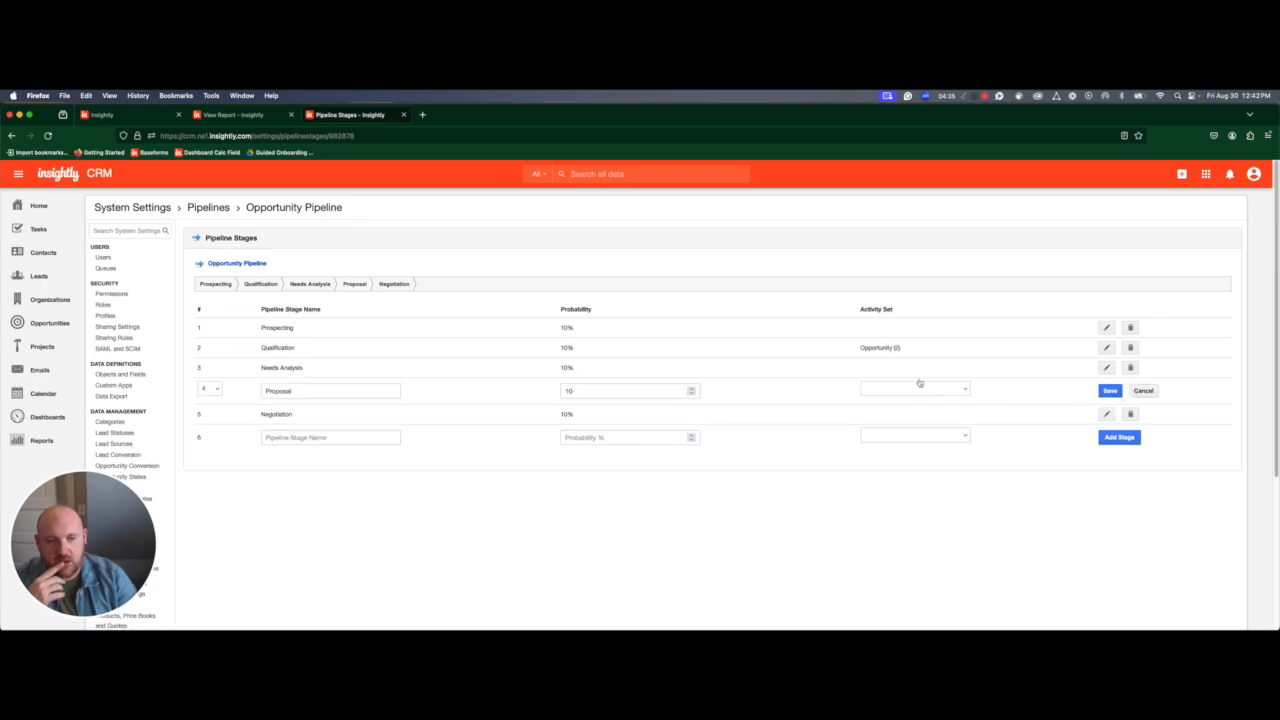
left_click_drag(858, 309, 901, 311)
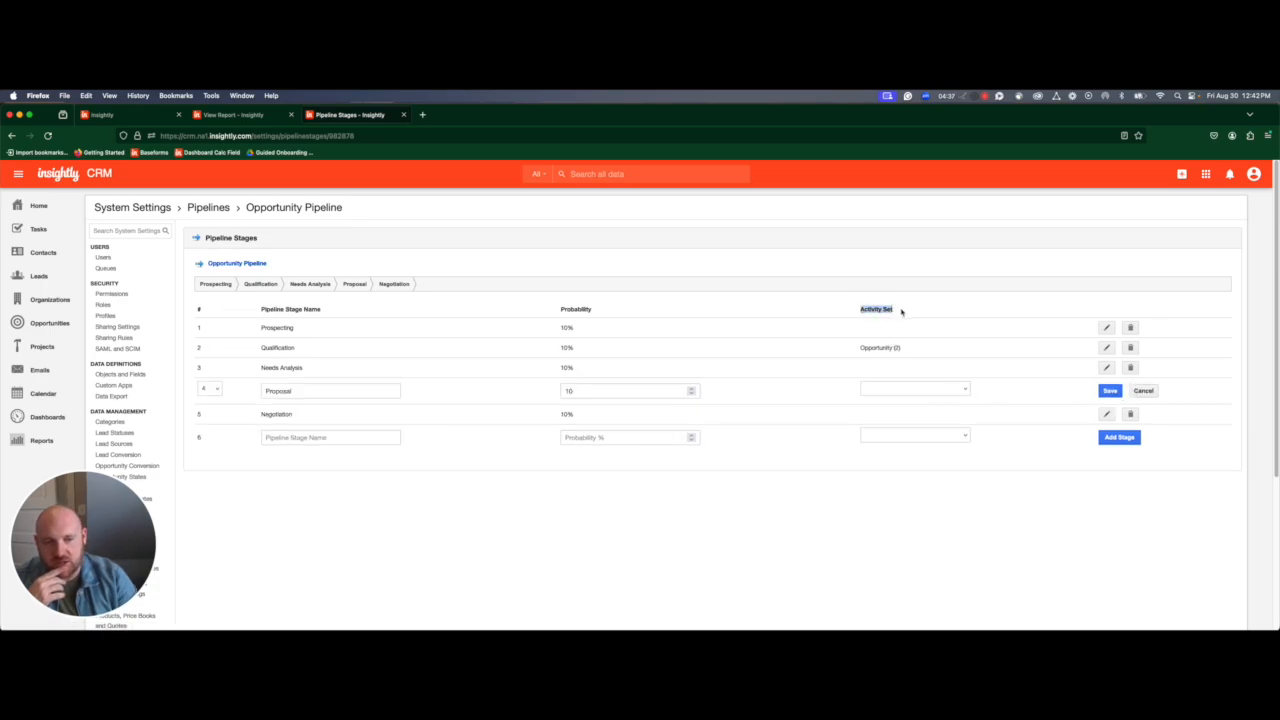
left_click(901, 311)
left_click(912, 390)
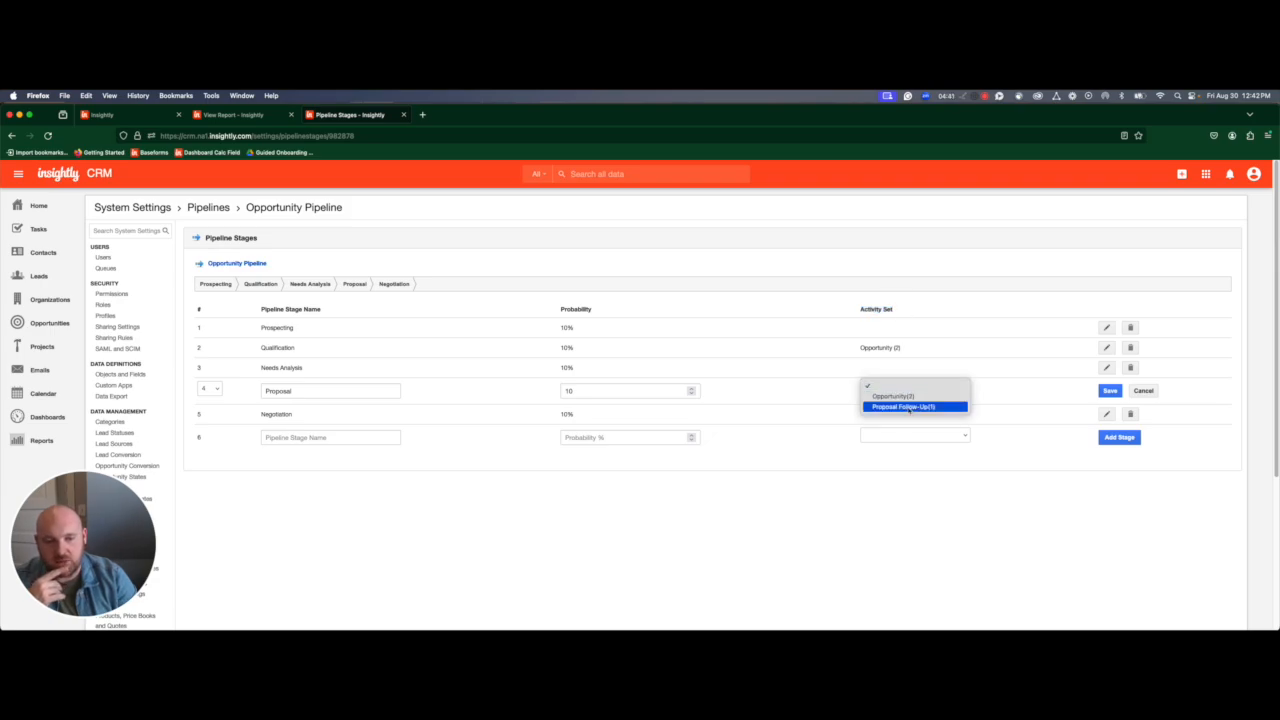
left_click(909, 407)
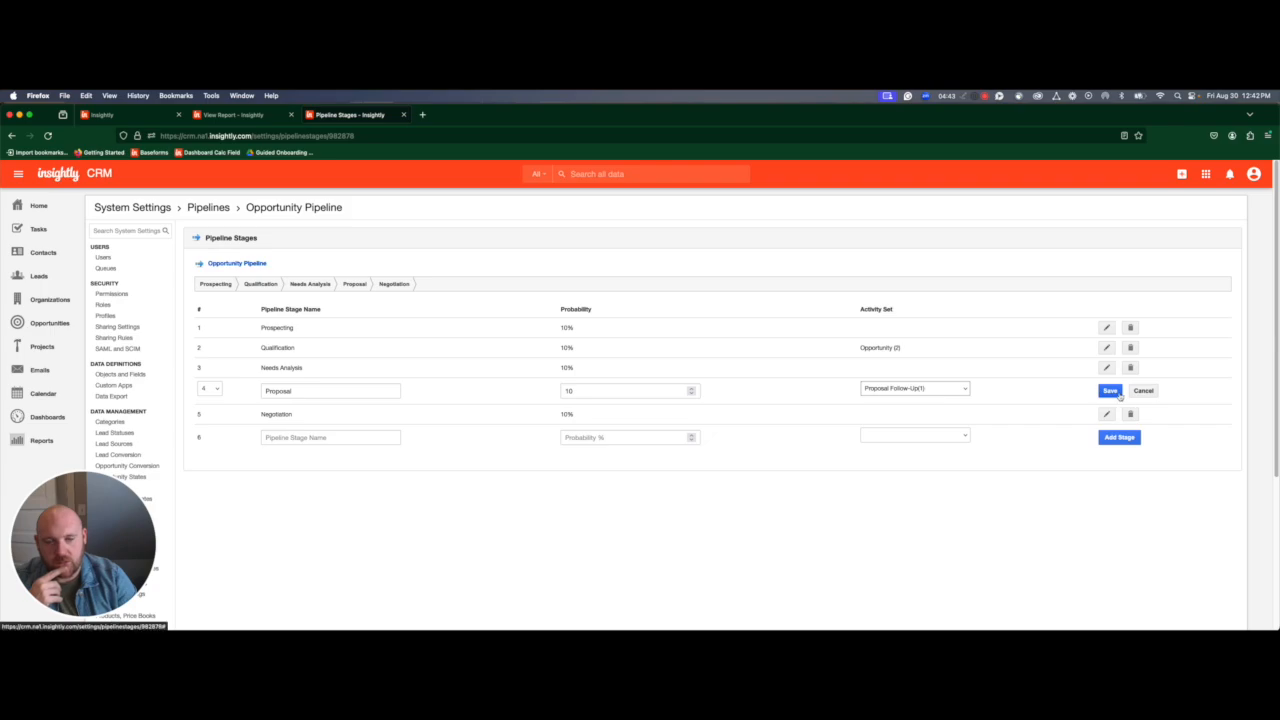
left_click(1116, 393)
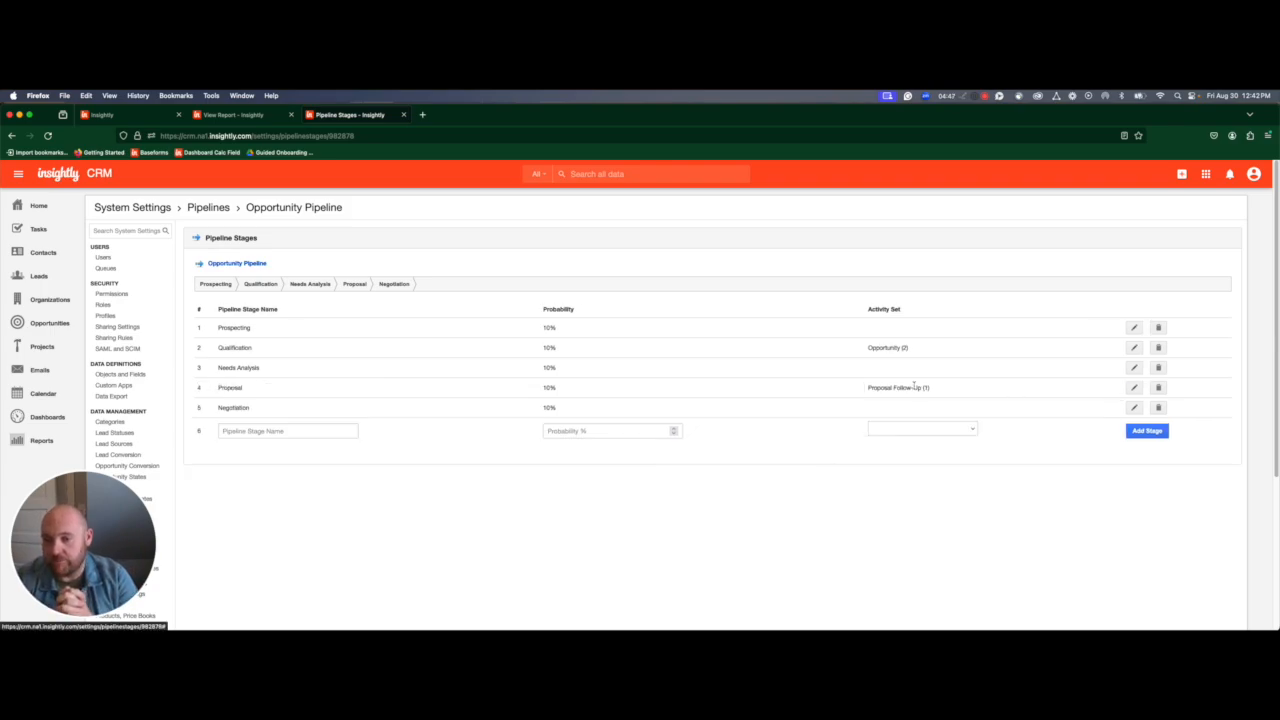
Open the Whirlybird G550 opportunity for Parker and Company from the All Opportunities list.
left_click(68, 325)
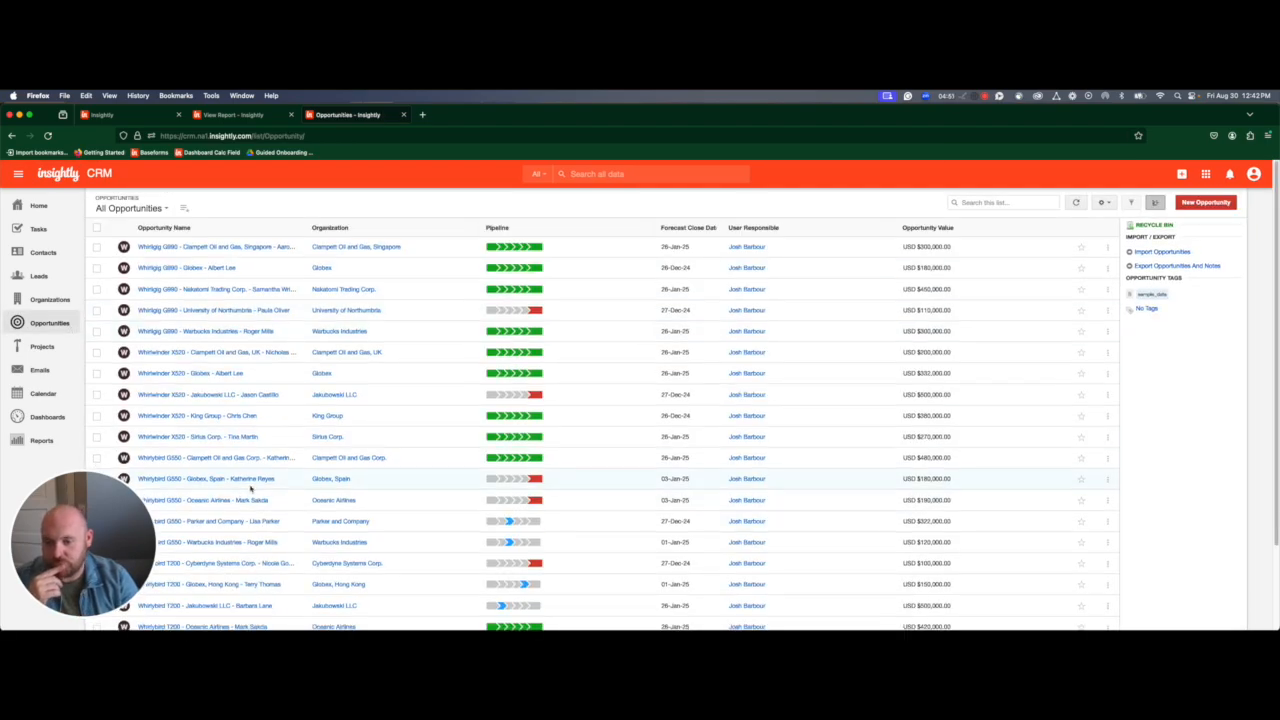
scroll(250, 487, "down", 3)
scroll(250, 487, "down", 2)
left_click(124, 423)
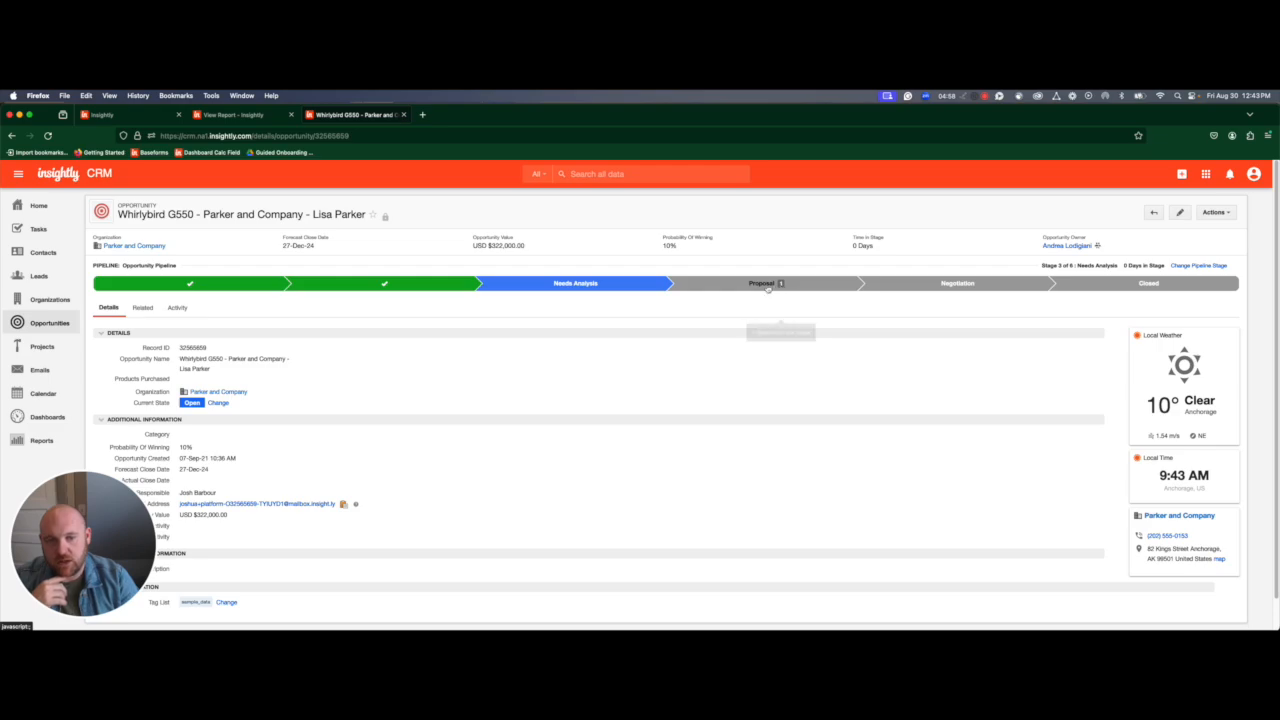
Move the opportunity to the Proposal stage, keeping the preselected person responsible for the Follow-Up on Proposal task.
left_click(781, 285)
left_click_drag(442, 344, 510, 338)
left_click(510, 338)
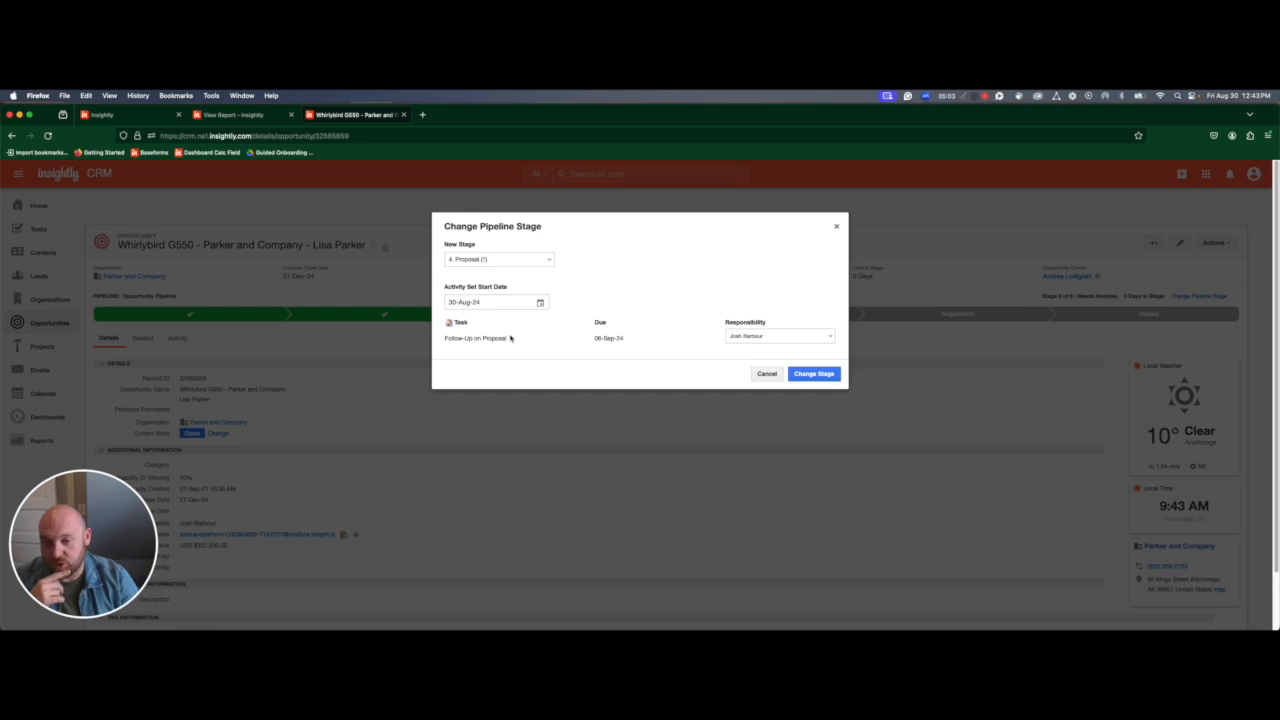
left_click(731, 338)
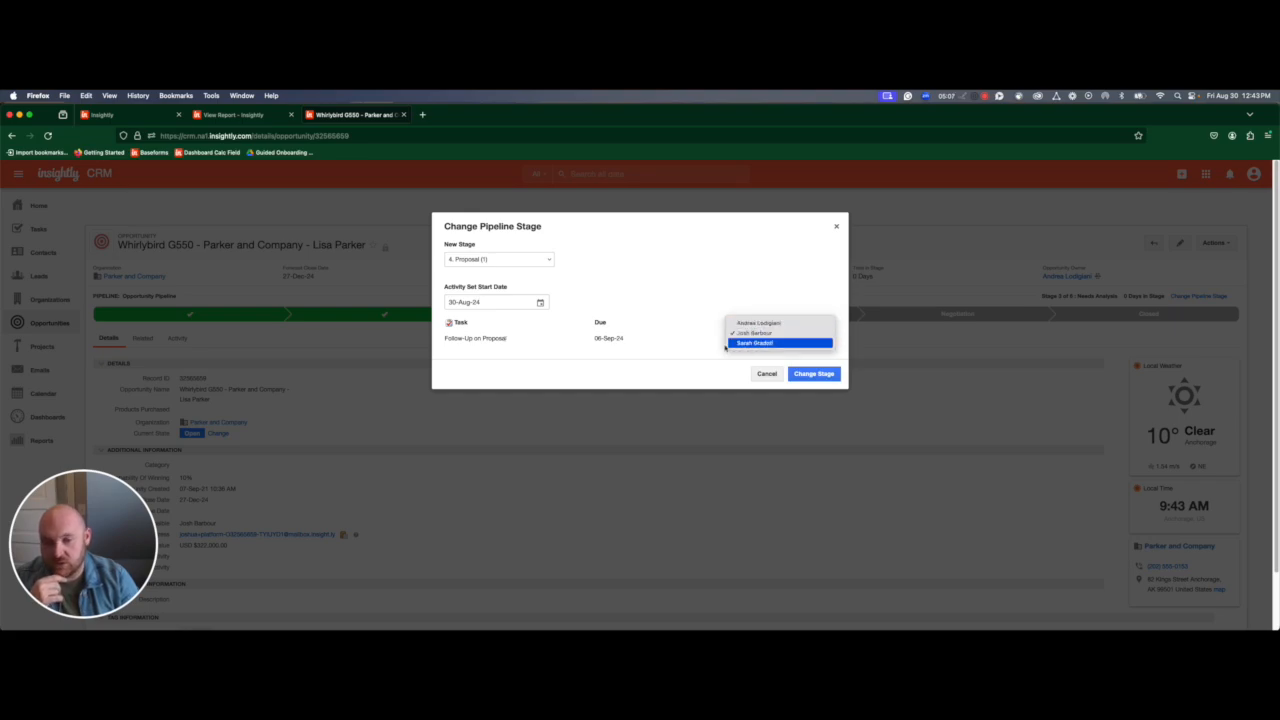
left_click(677, 348)
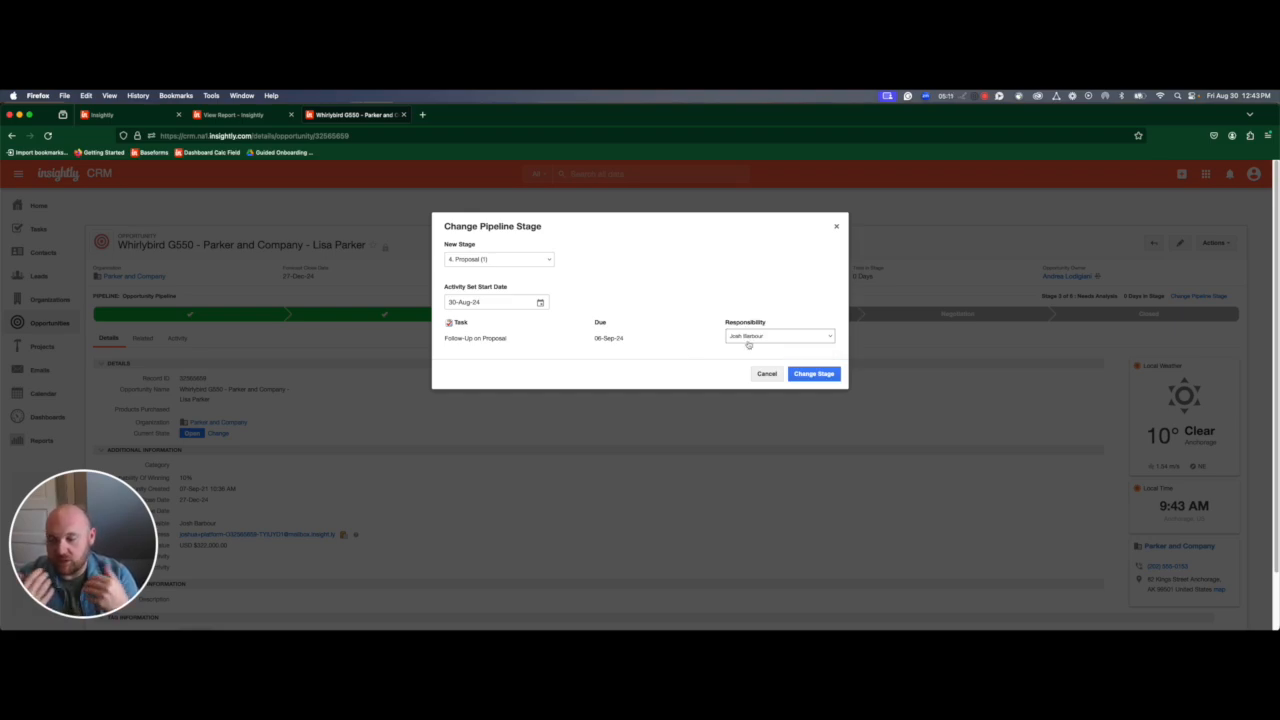
left_click(832, 376)
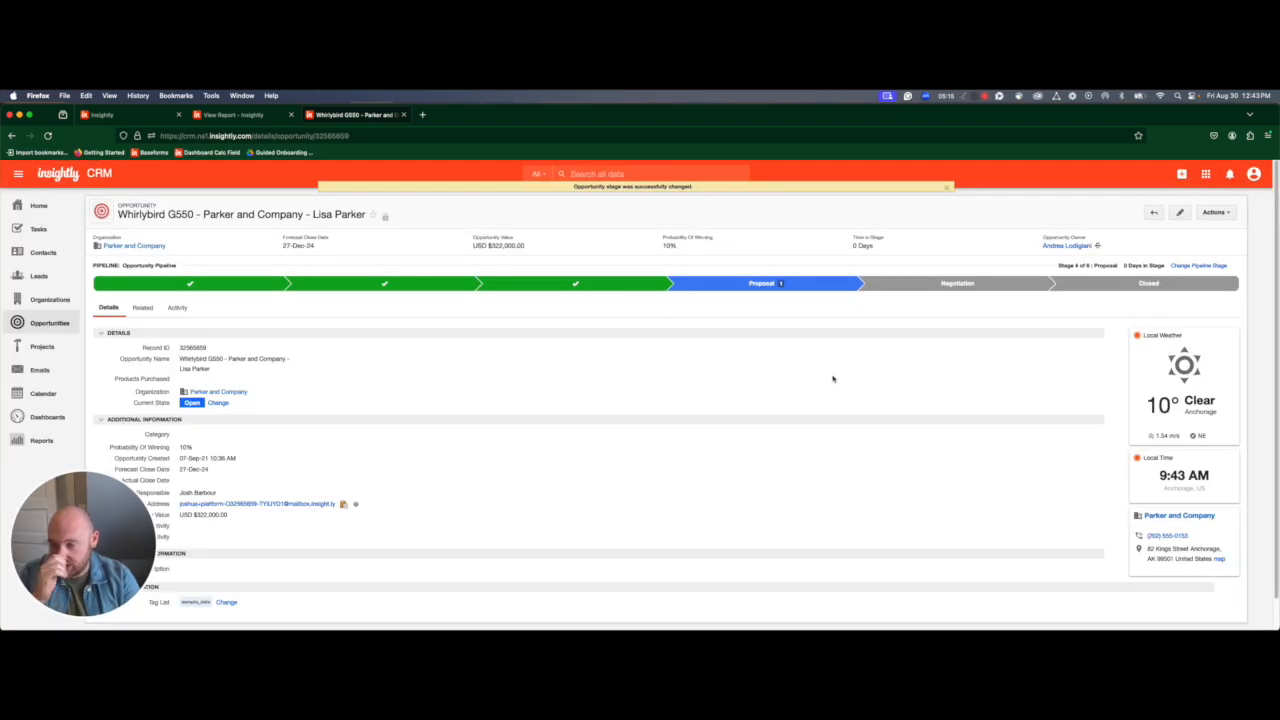
Check the Follow-Up on Proposal task's due date in the opportunity's activities and mark the task complete.
left_click(177, 307)
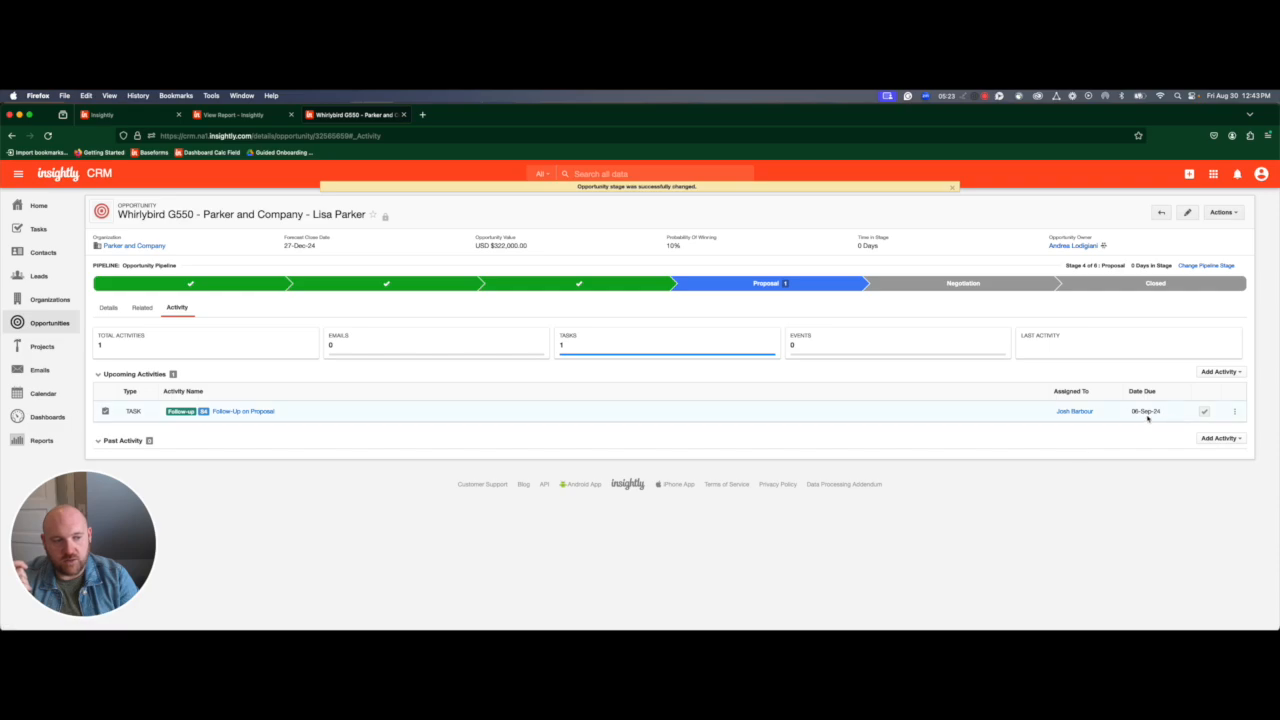
left_click_drag(1129, 413, 1156, 411)
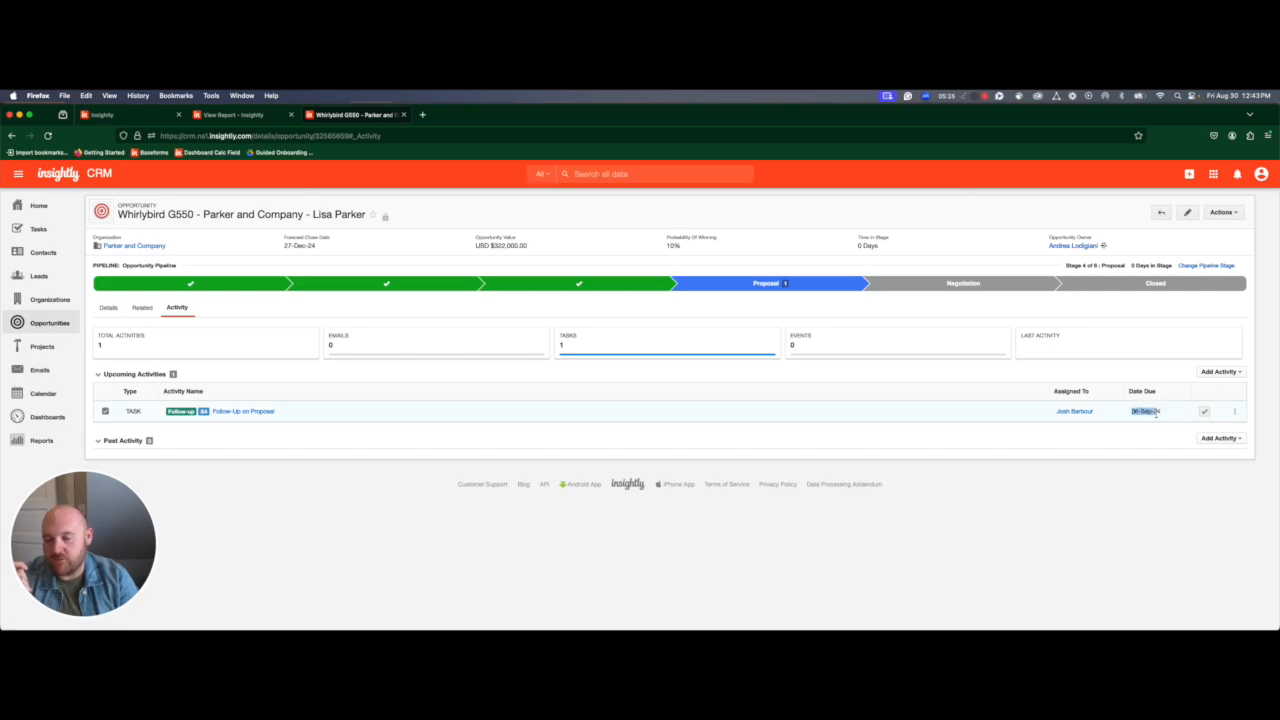
left_click(1157, 411)
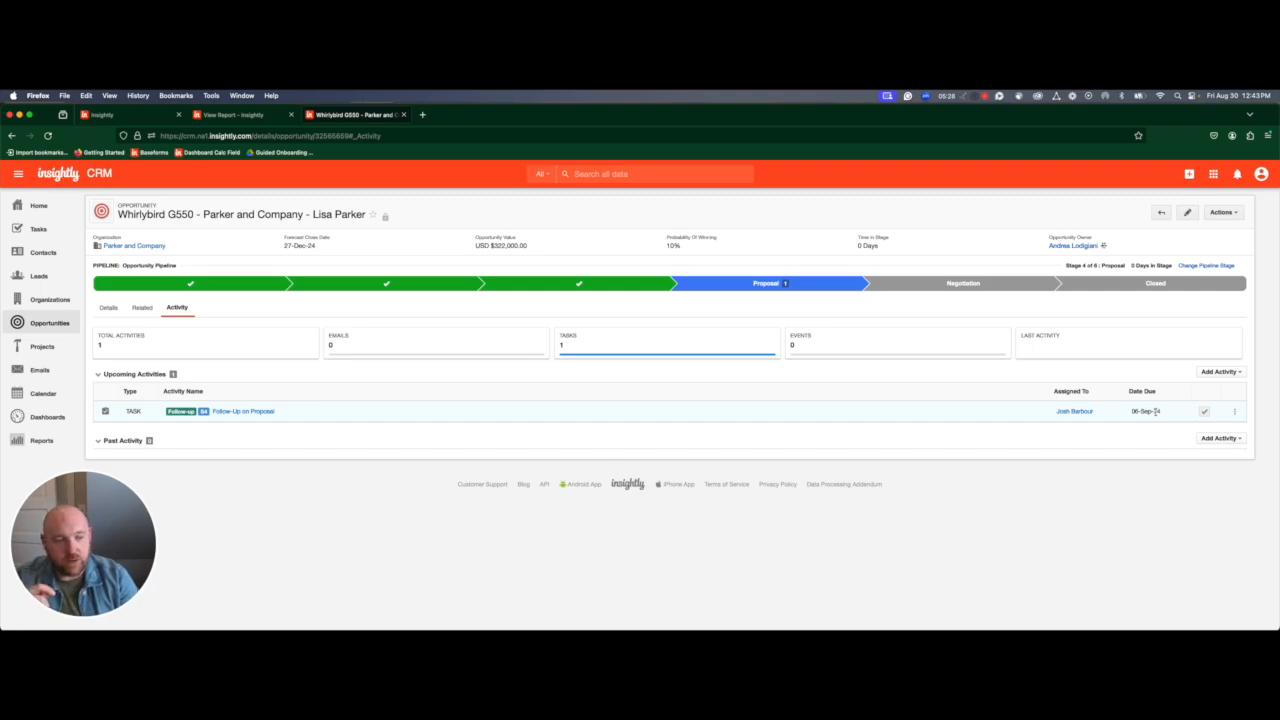
left_click(1204, 413)
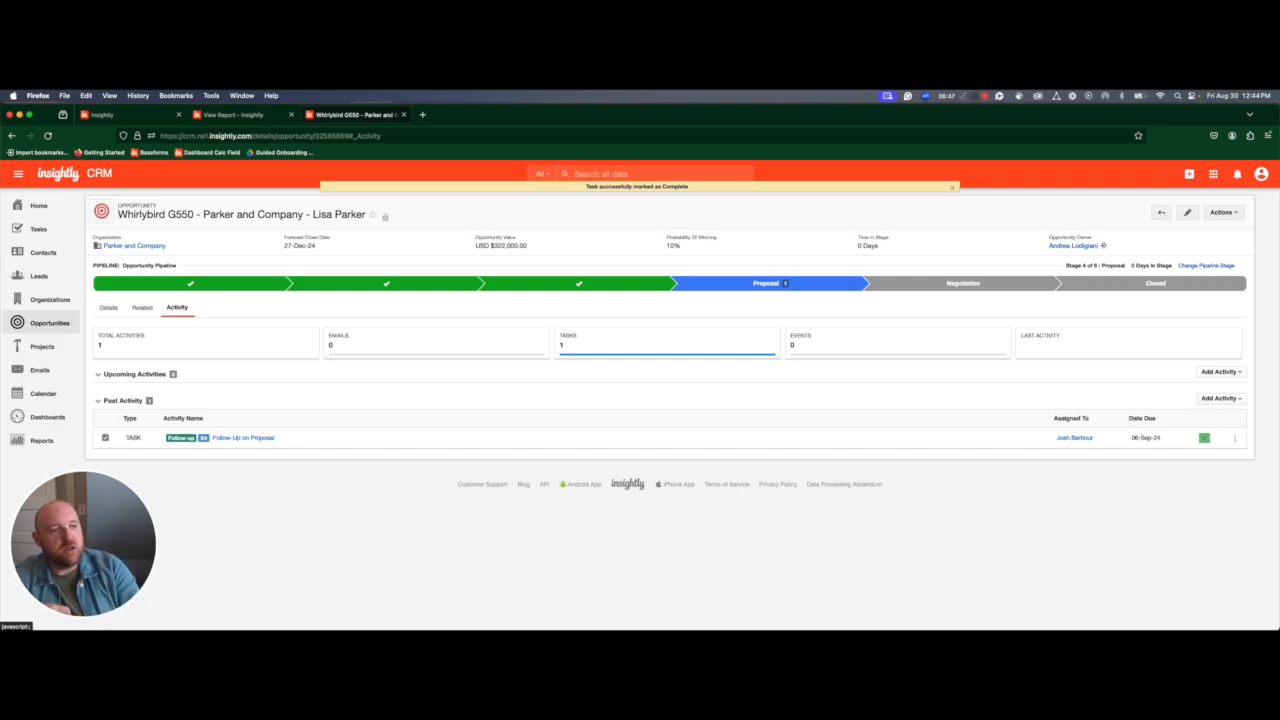
Open the Workflow Automation page in System Settings.
left_click(1260, 174)
left_click(1207, 299)
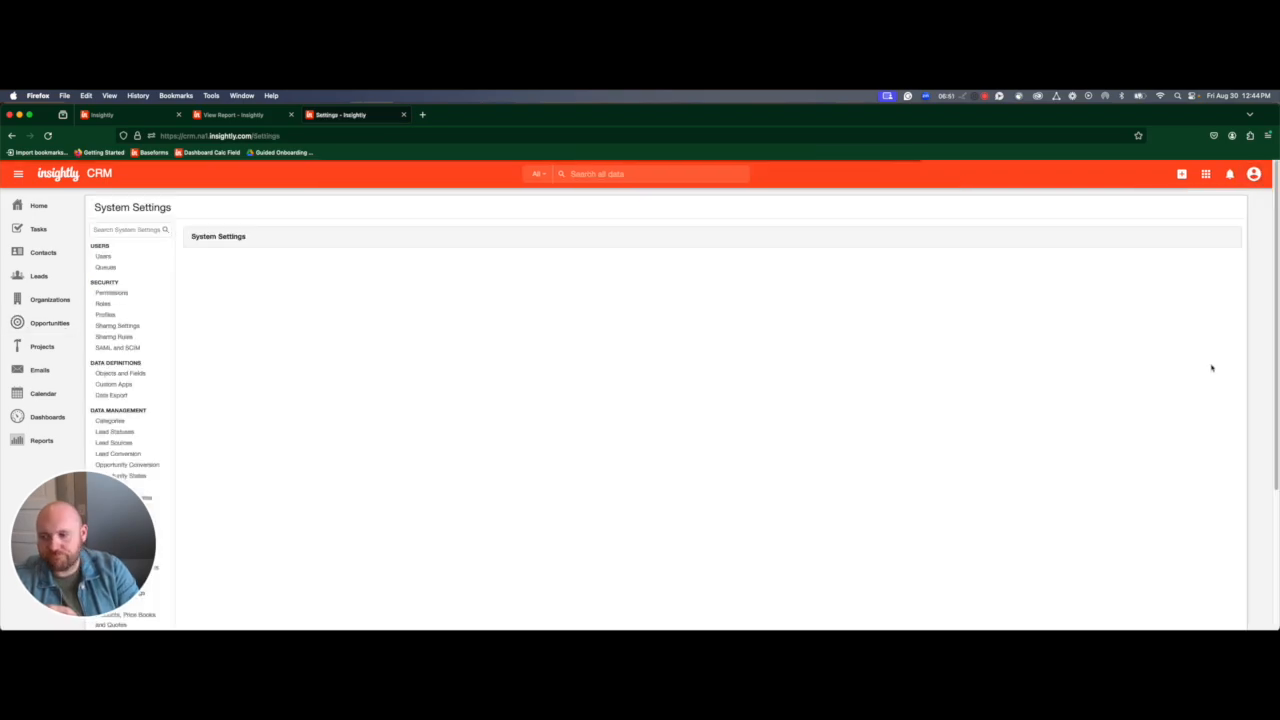
scroll(331, 397, "down", 3)
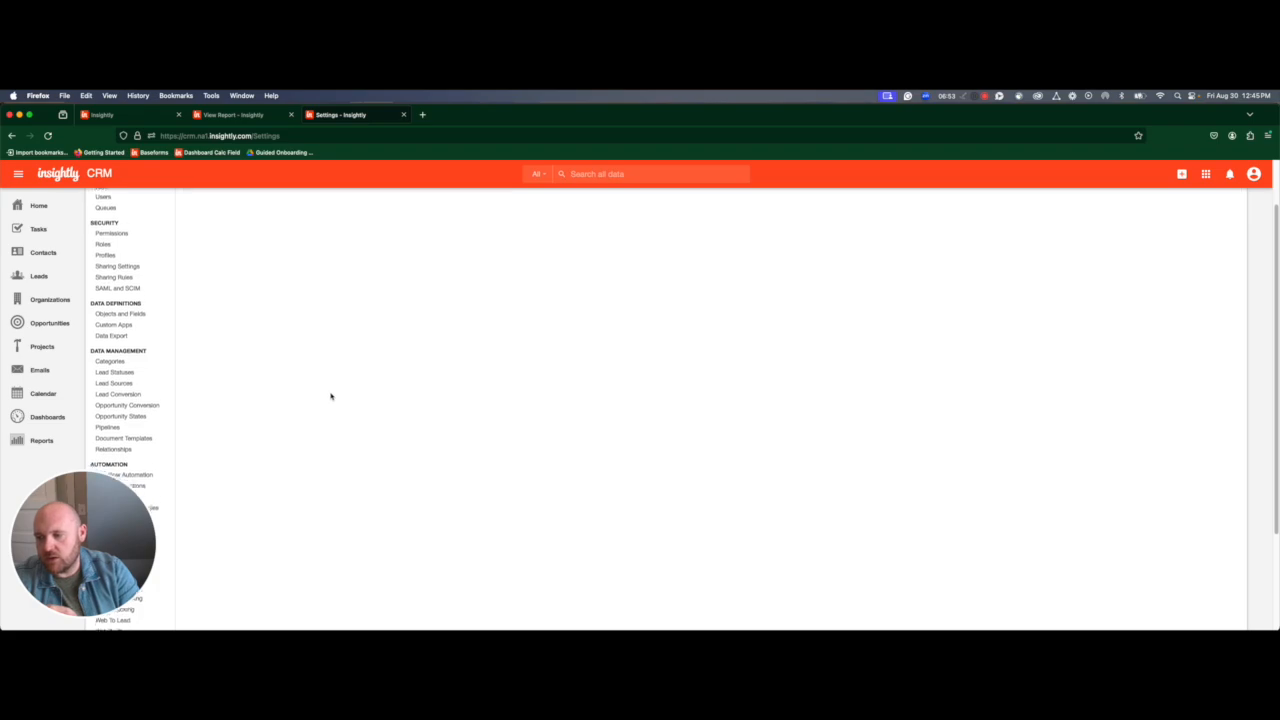
scroll(331, 397, "down", 1)
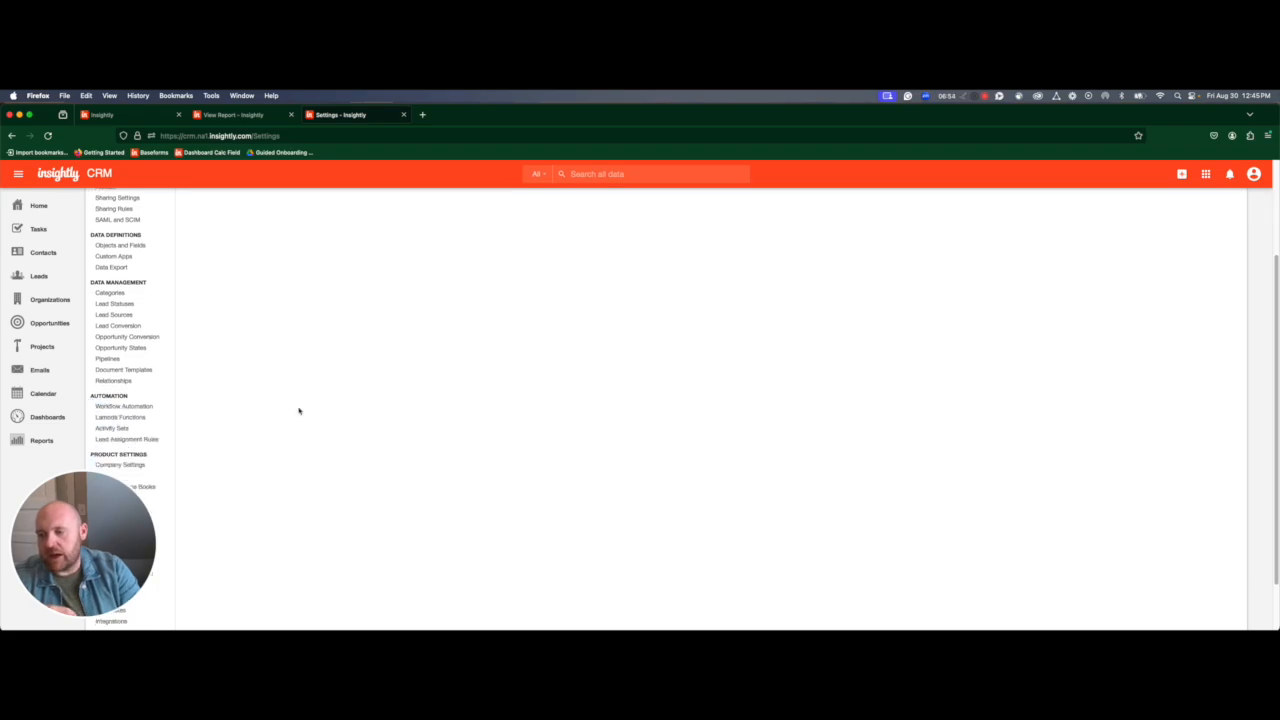
left_click(151, 410)
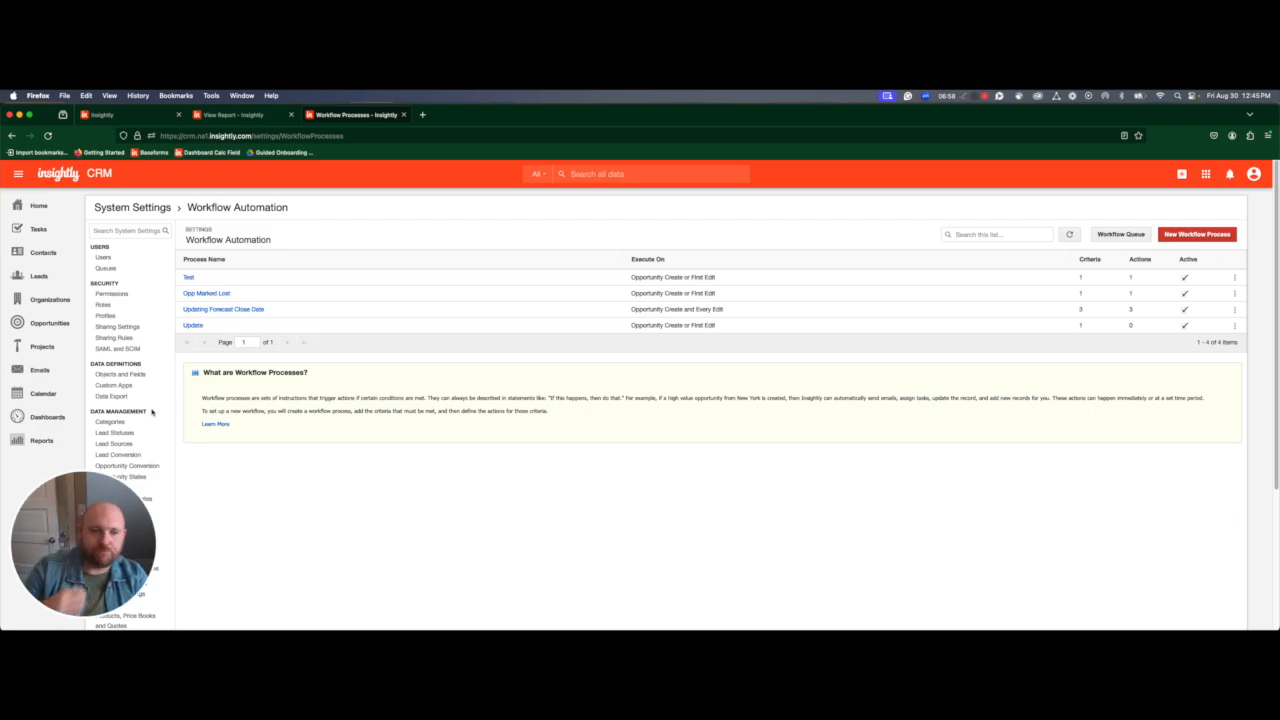
Create a workflow process named Suspension Follow-Up for Opportunity records, evaluated when the record is created and on every edit.
left_click(1206, 235)
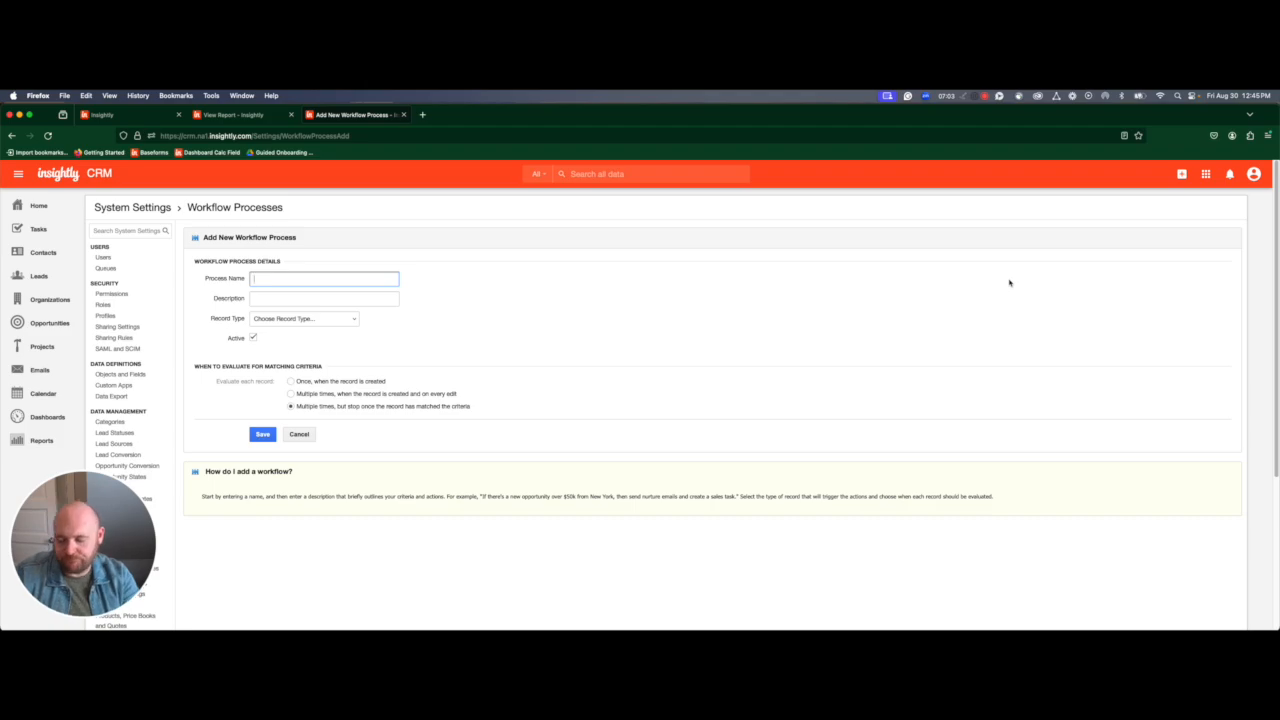
type("Sup")
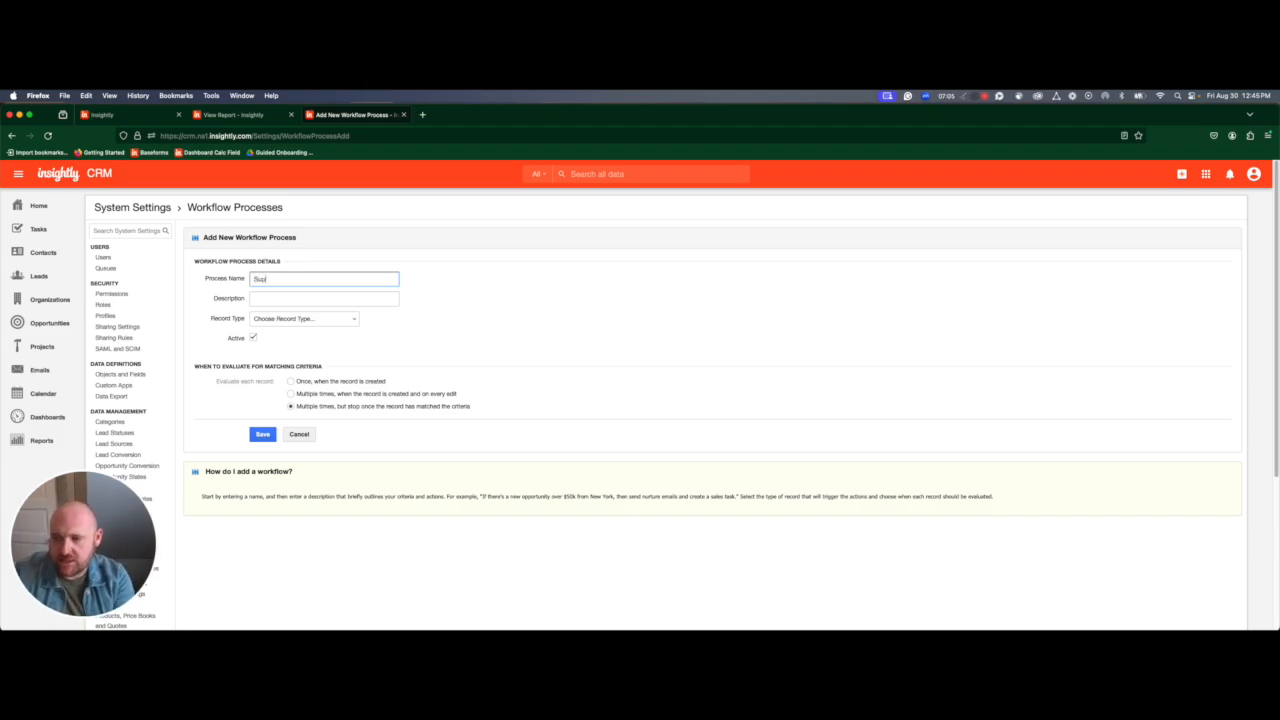
key("BackSpace")
type("spension Follow-Up")
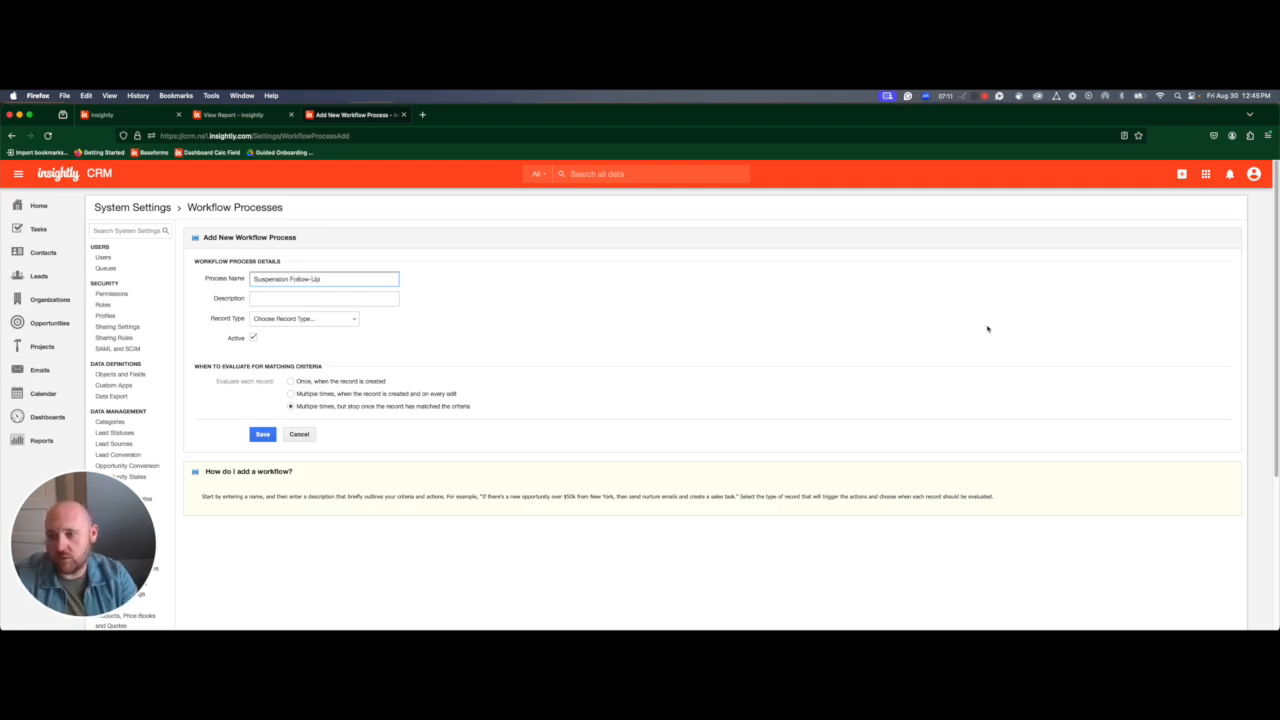
left_click(338, 322)
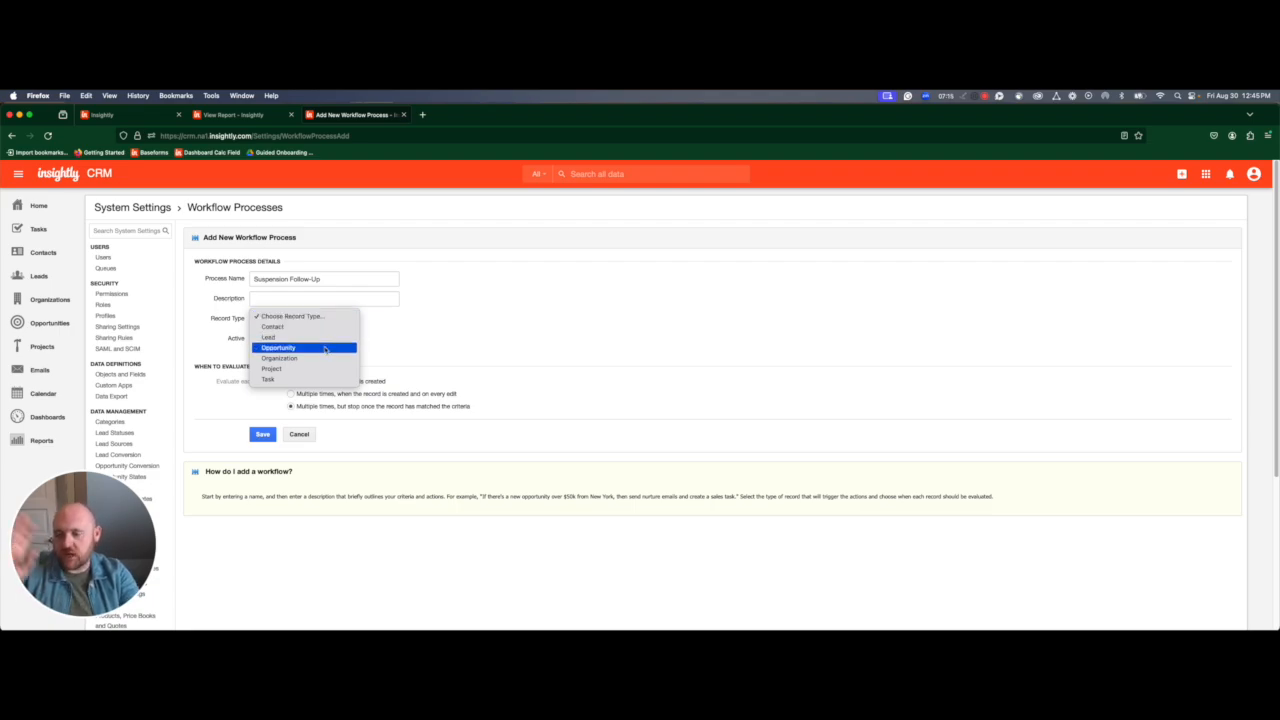
left_click(325, 349)
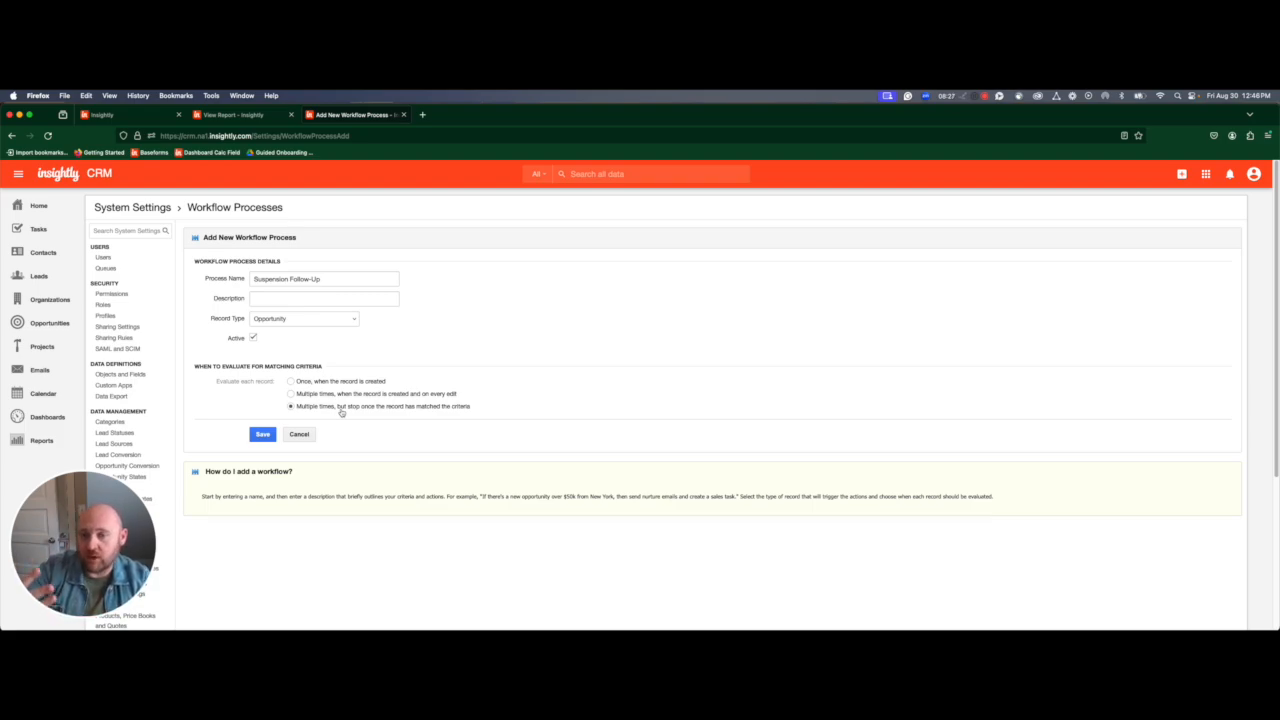
left_click(304, 394)
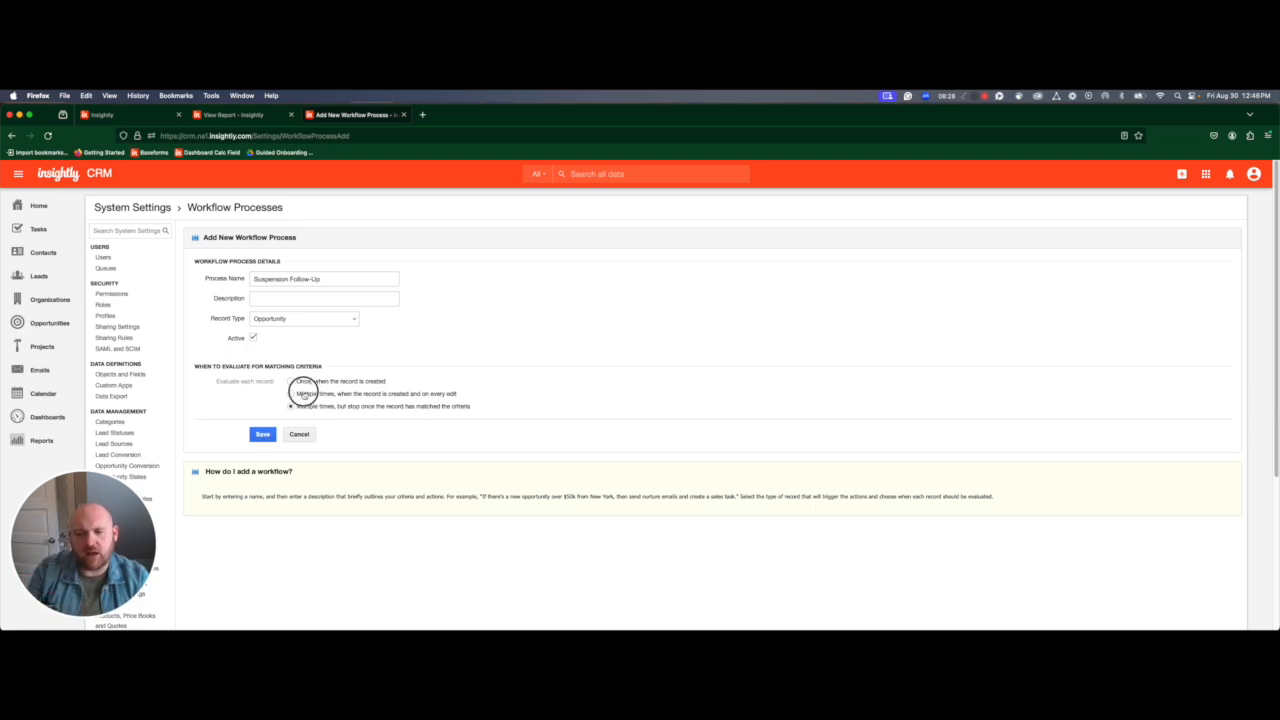
left_click(261, 435)
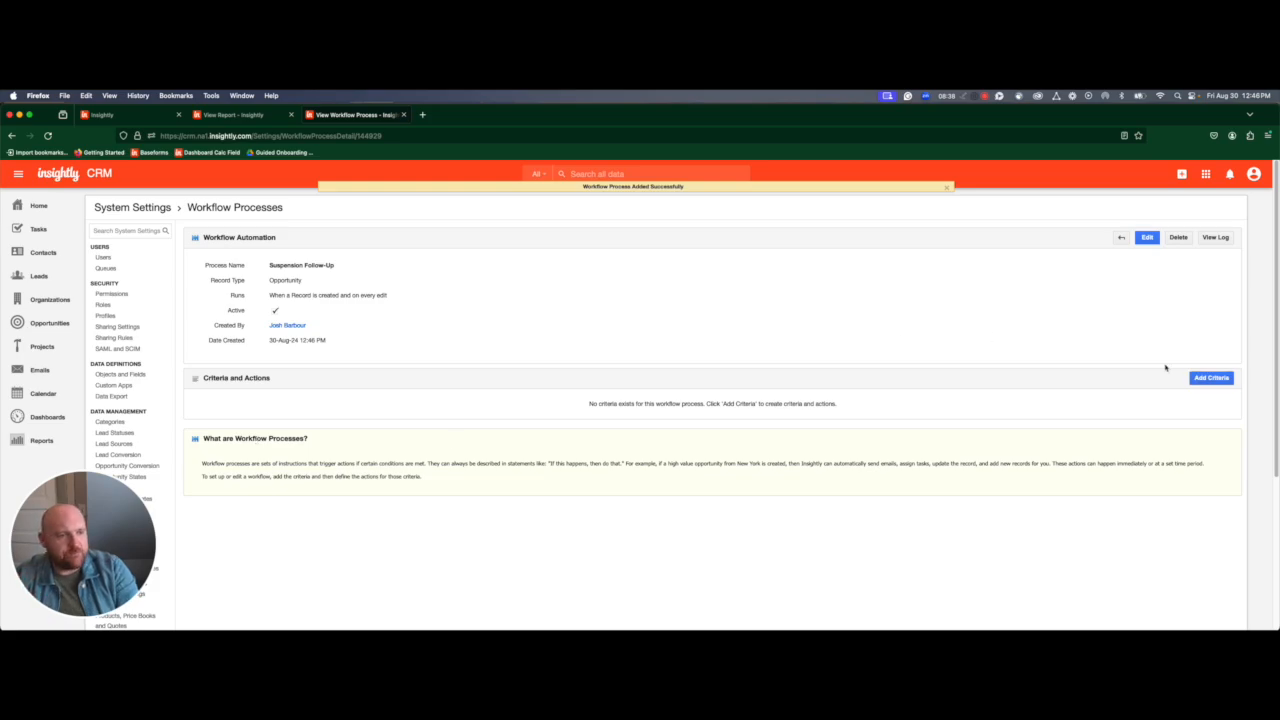
Start new criteria for the workflow process and name them Opp is Suspended.
left_click(1201, 379)
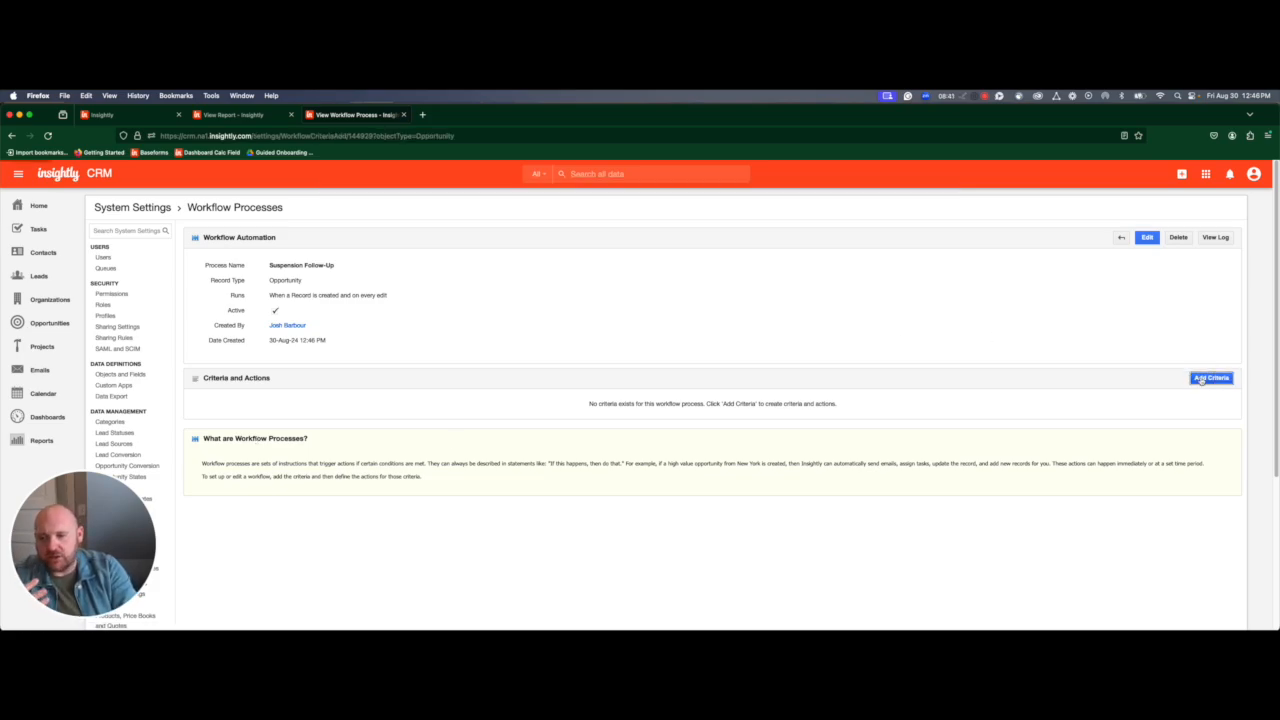
left_click(350, 280)
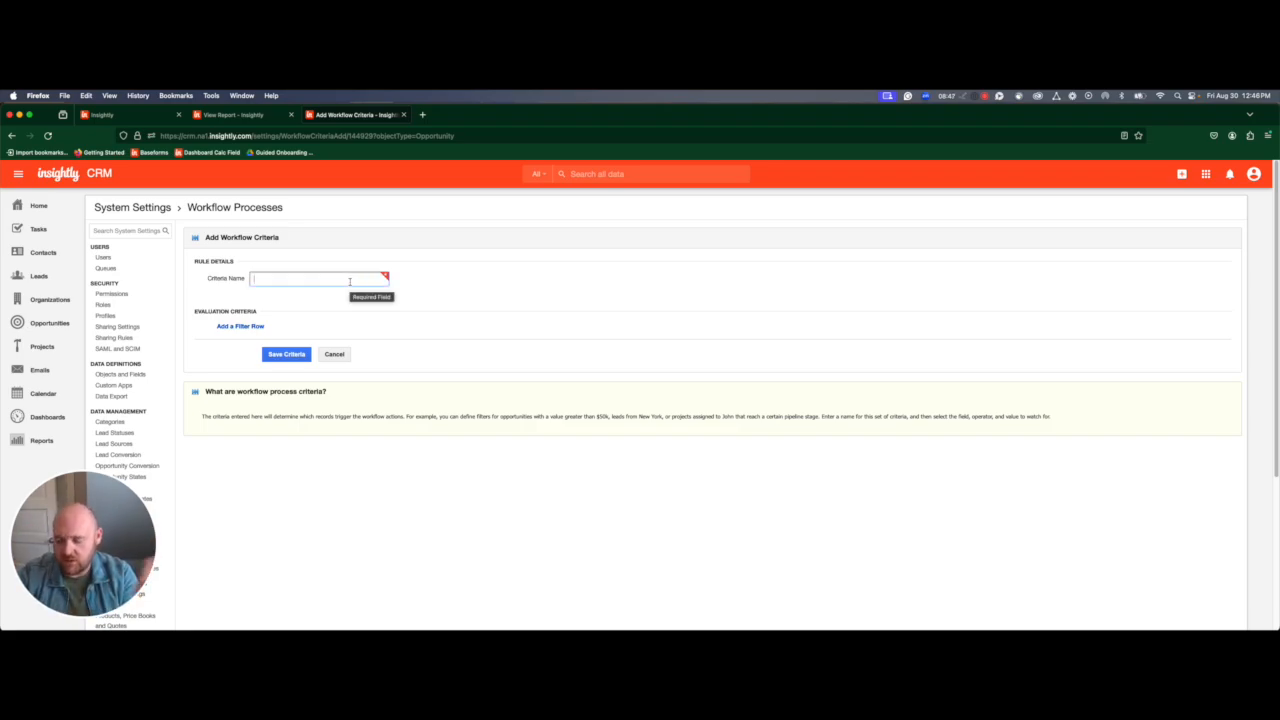
type("Opp")
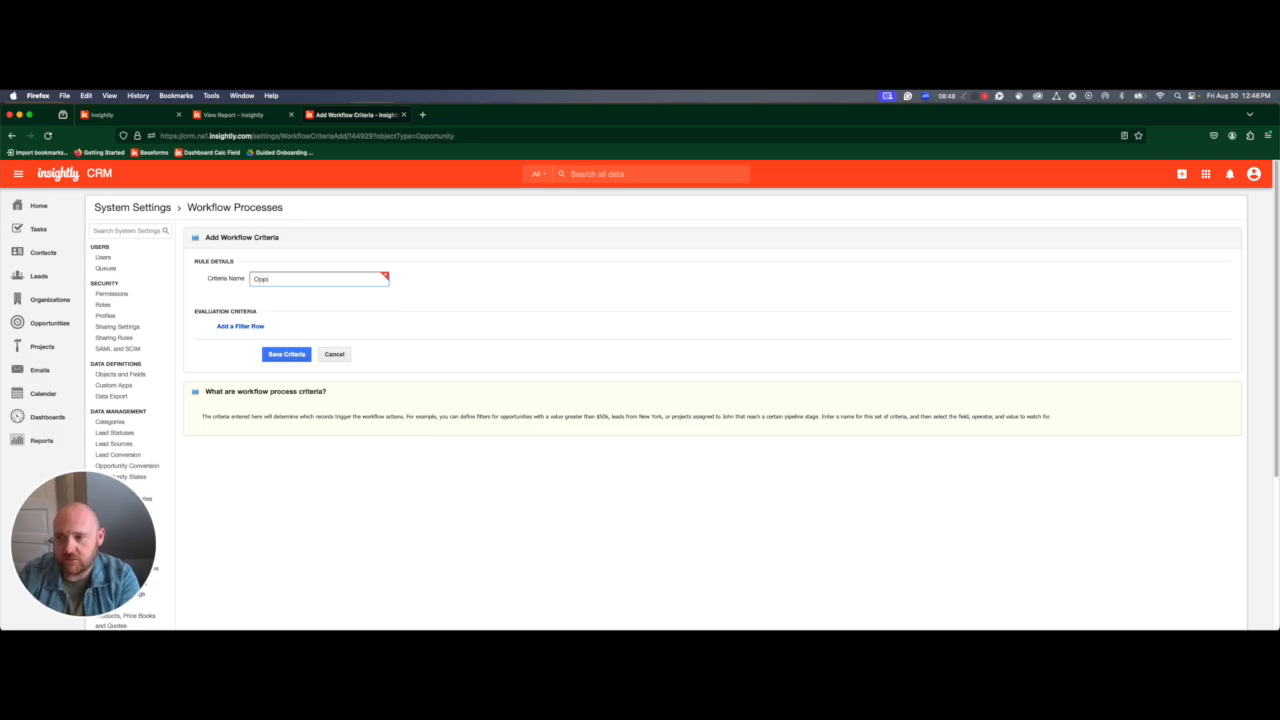
type("pended")
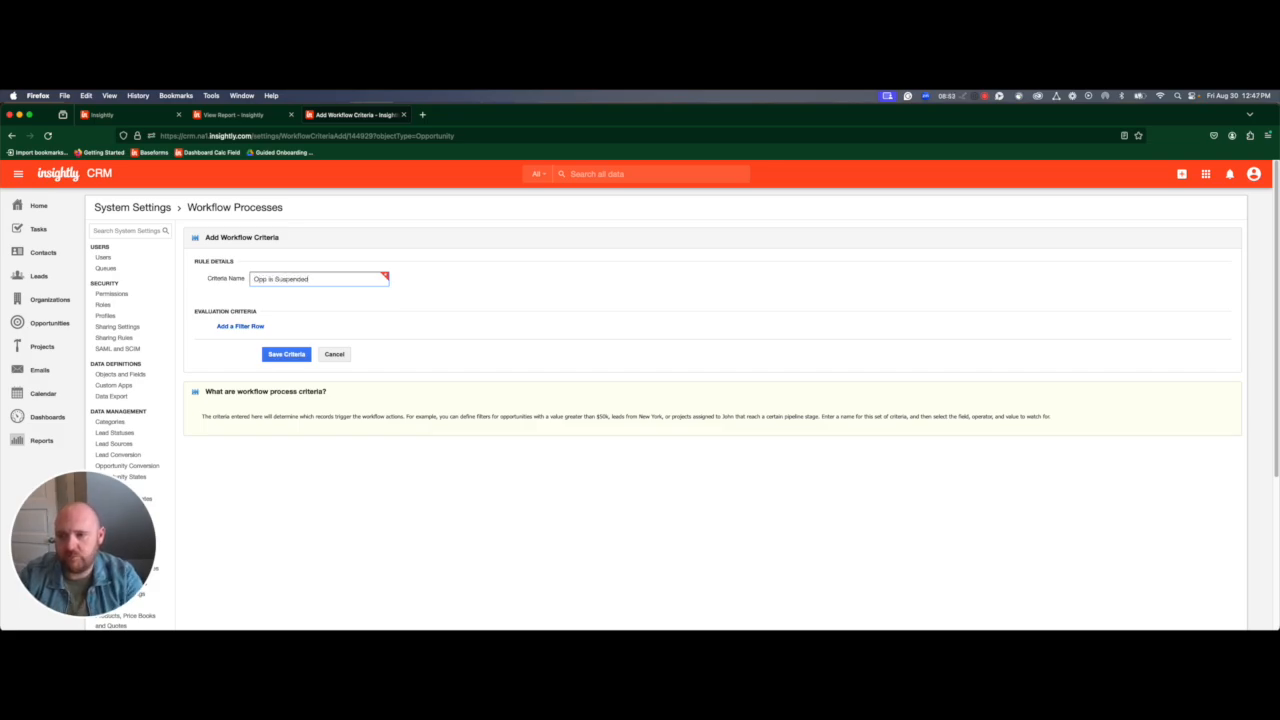
Add a filter to the Opp is Suspended criteria where Current State equals SUSPENDED, and save the criteria.
left_click(244, 327)
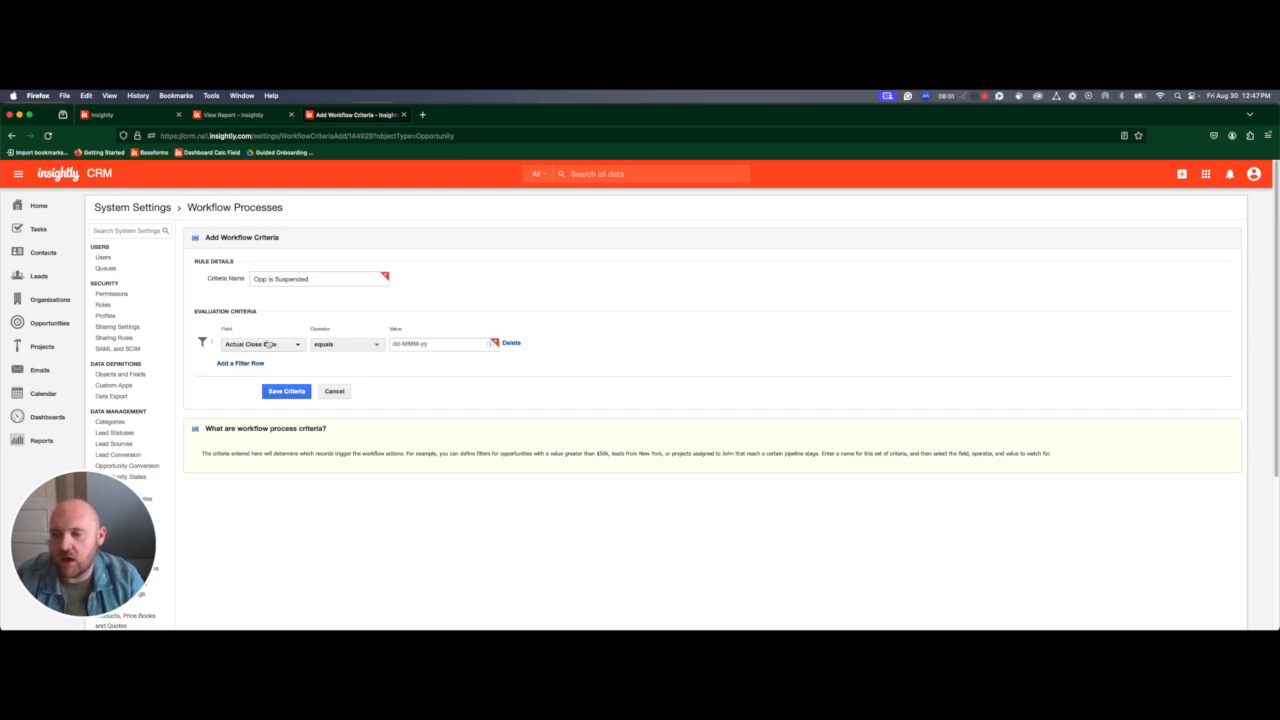
left_click(266, 344)
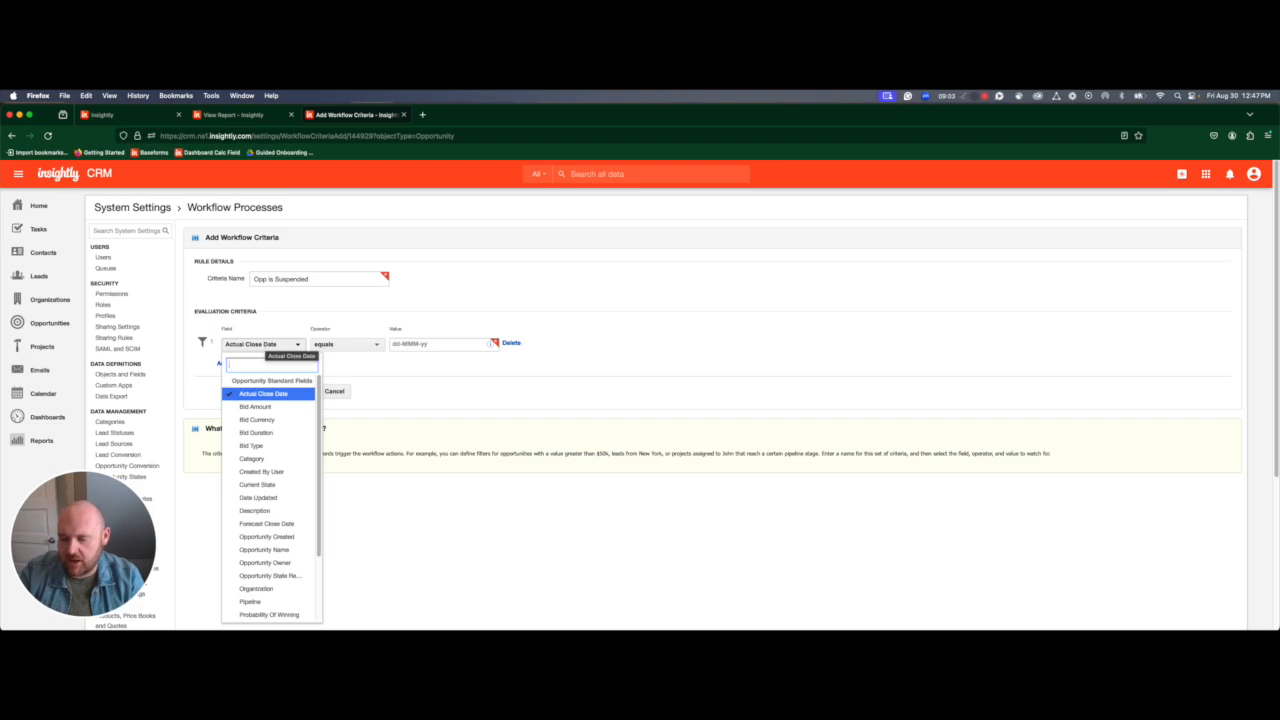
type("stat")
left_click(263, 381)
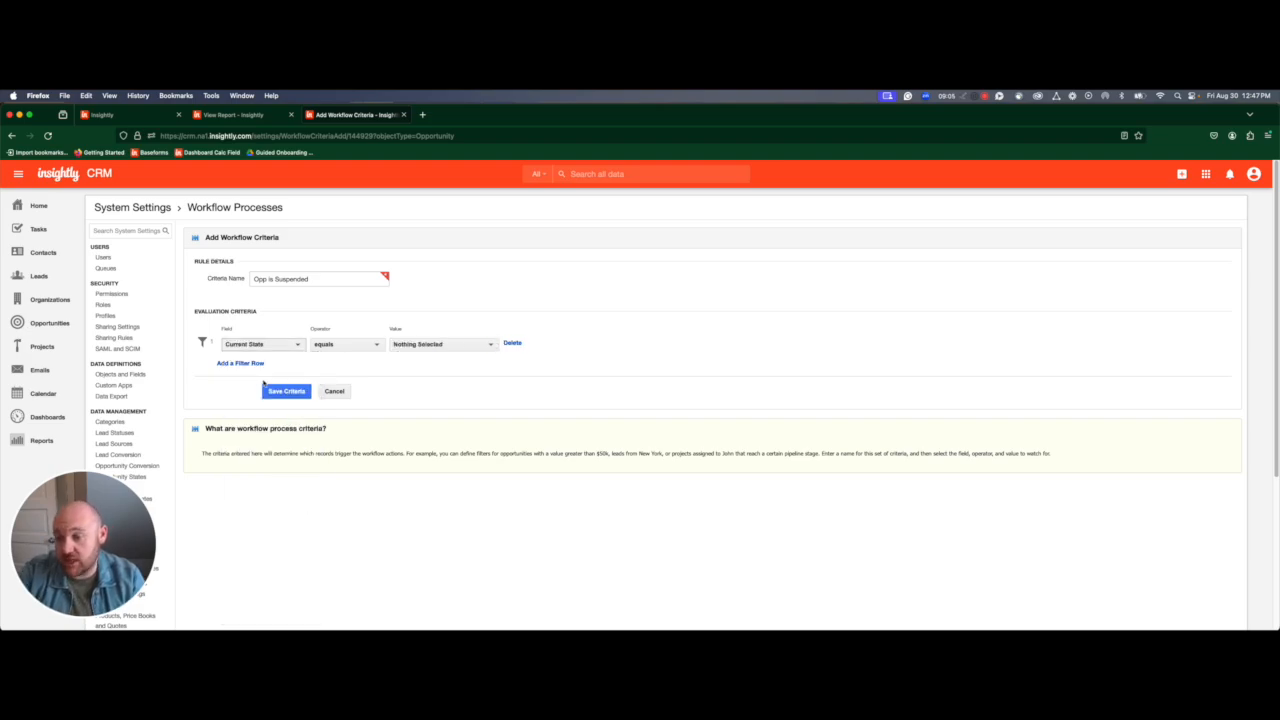
left_click(401, 345)
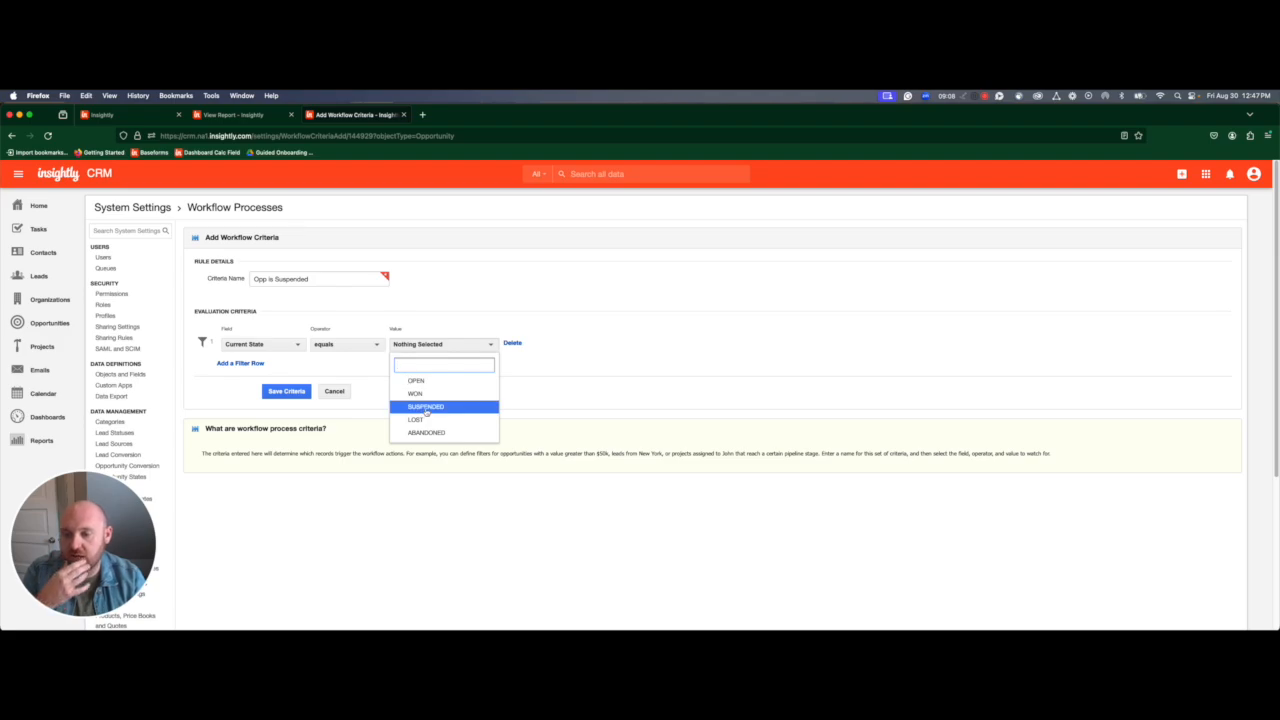
left_click(427, 407)
left_click(644, 363)
left_click(285, 391)
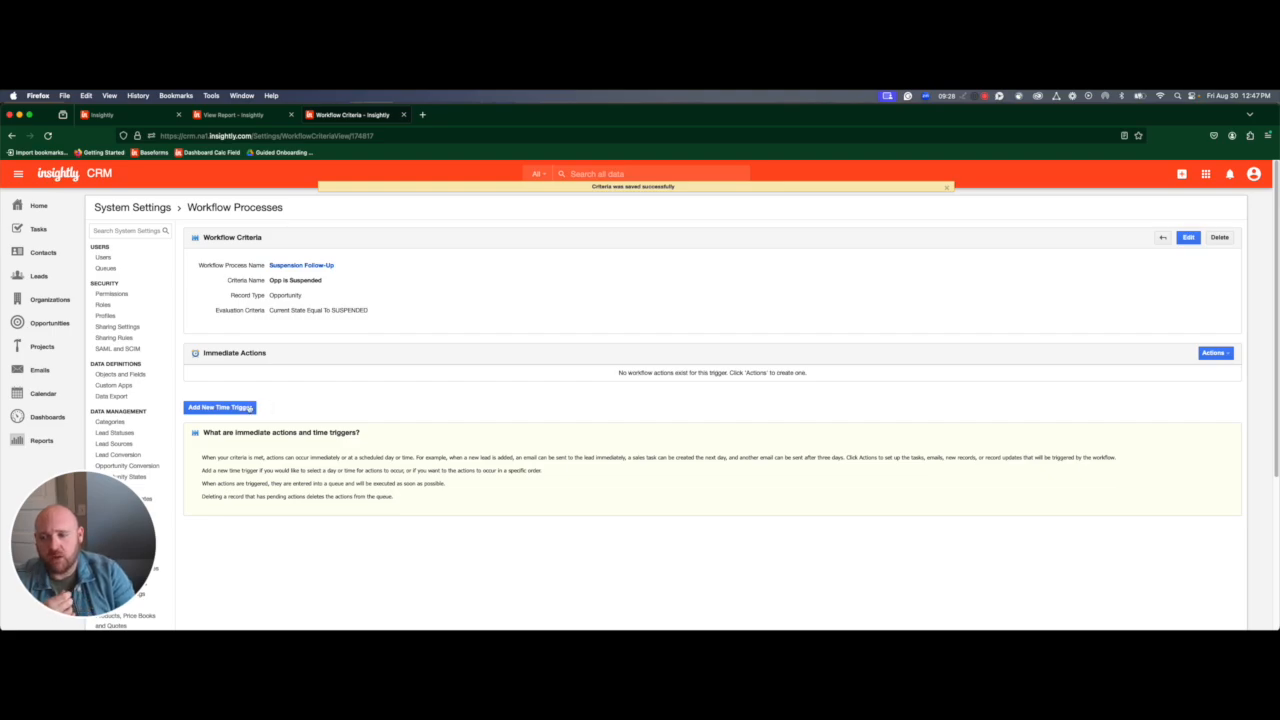
Add a time trigger set to 30 days after the Workflow Criteria Trigger Date and save it.
left_click(214, 409)
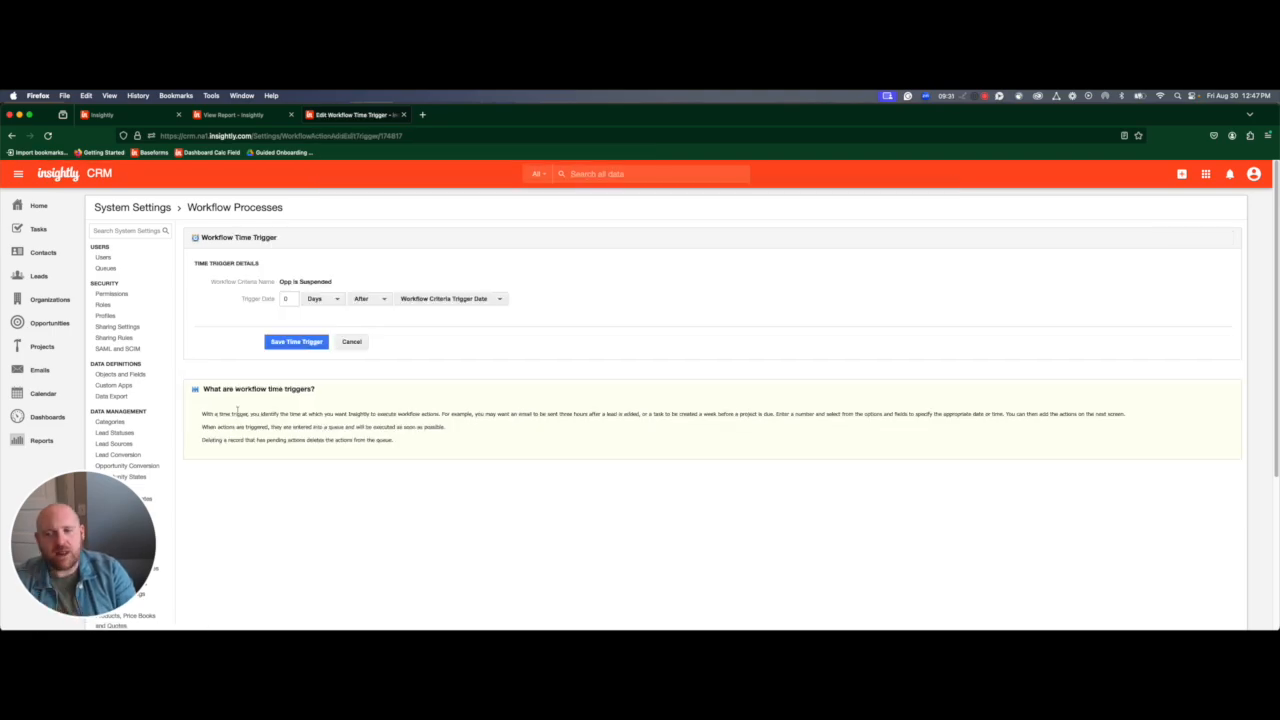
left_click(293, 298)
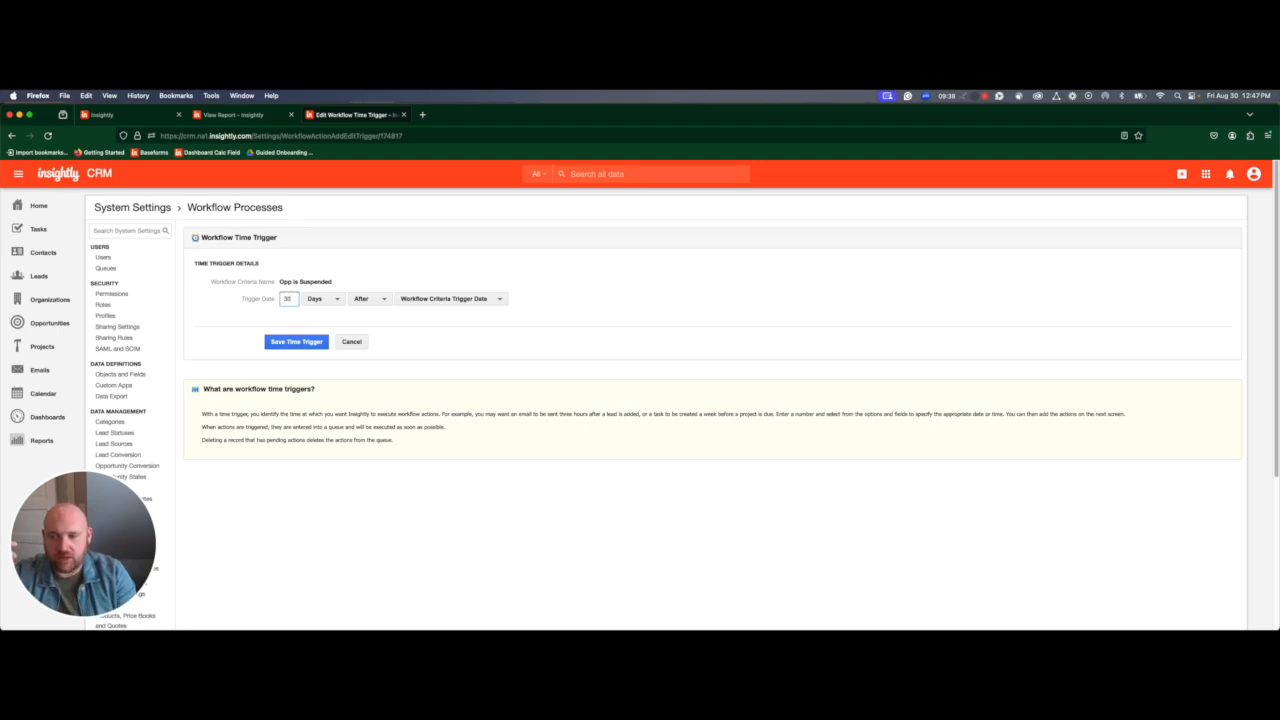
left_click(318, 299)
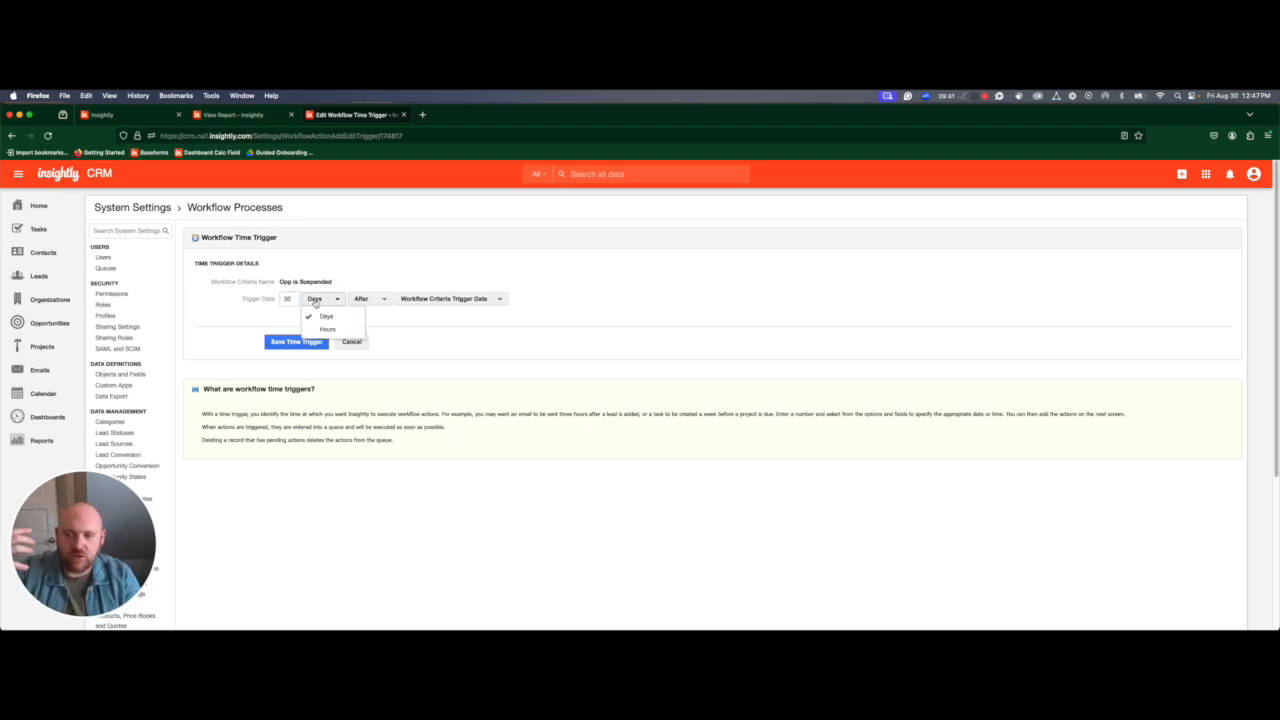
left_click(364, 299)
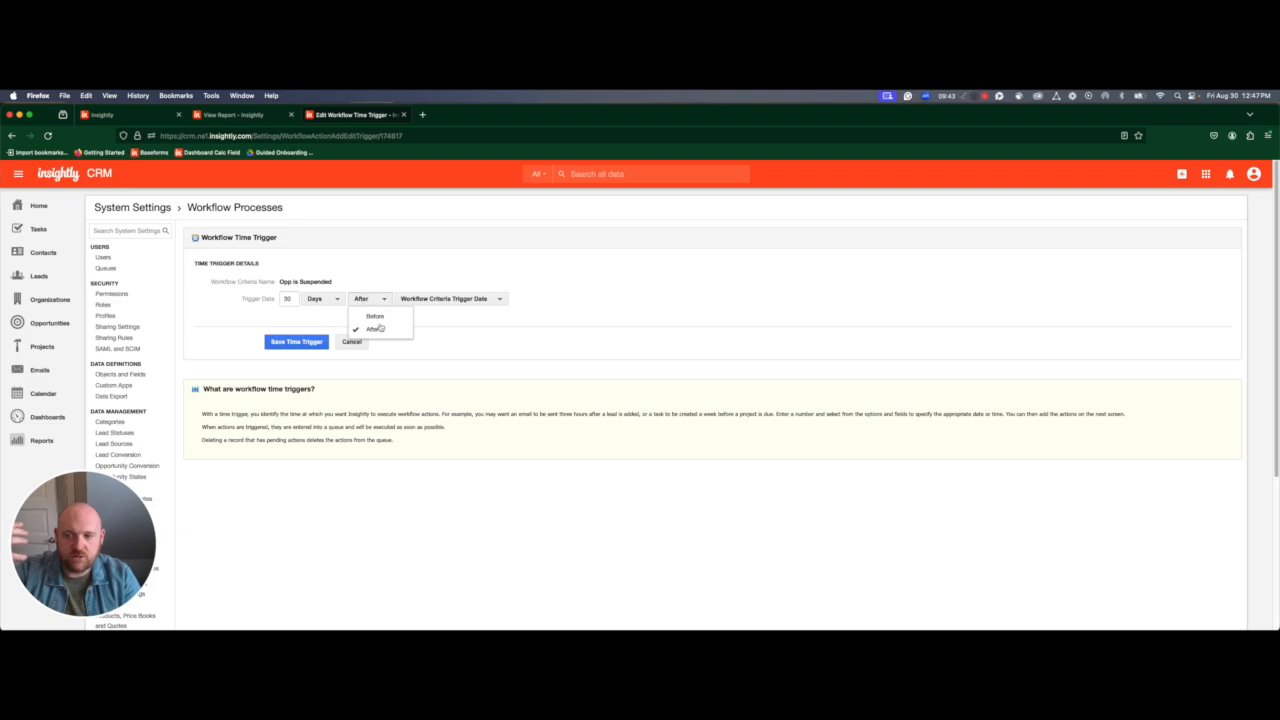
left_click(383, 279)
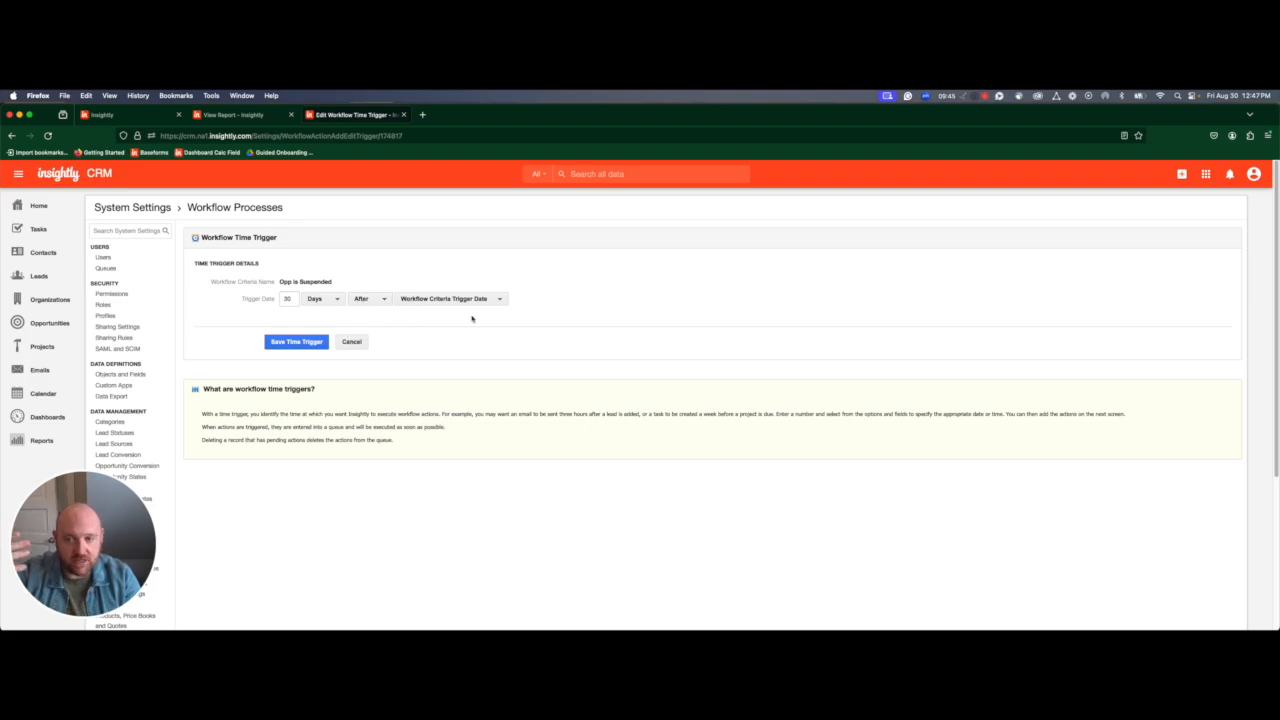
left_click(480, 299)
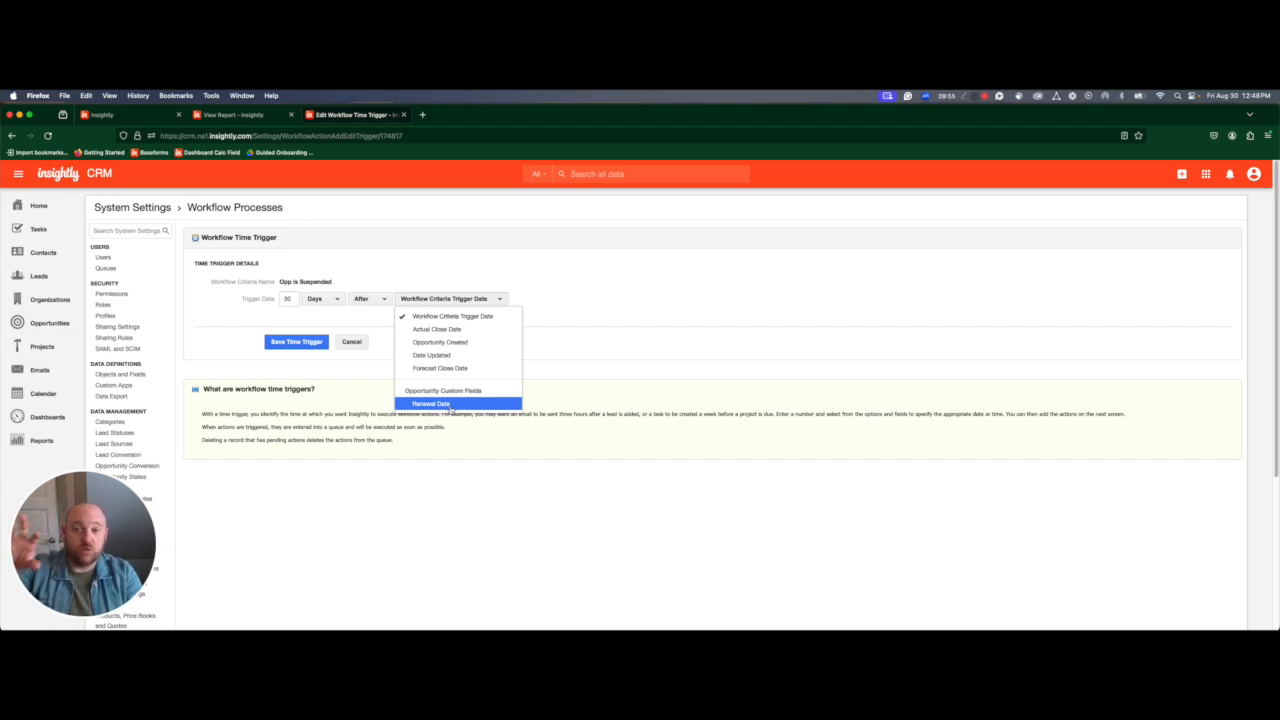
left_click(562, 293)
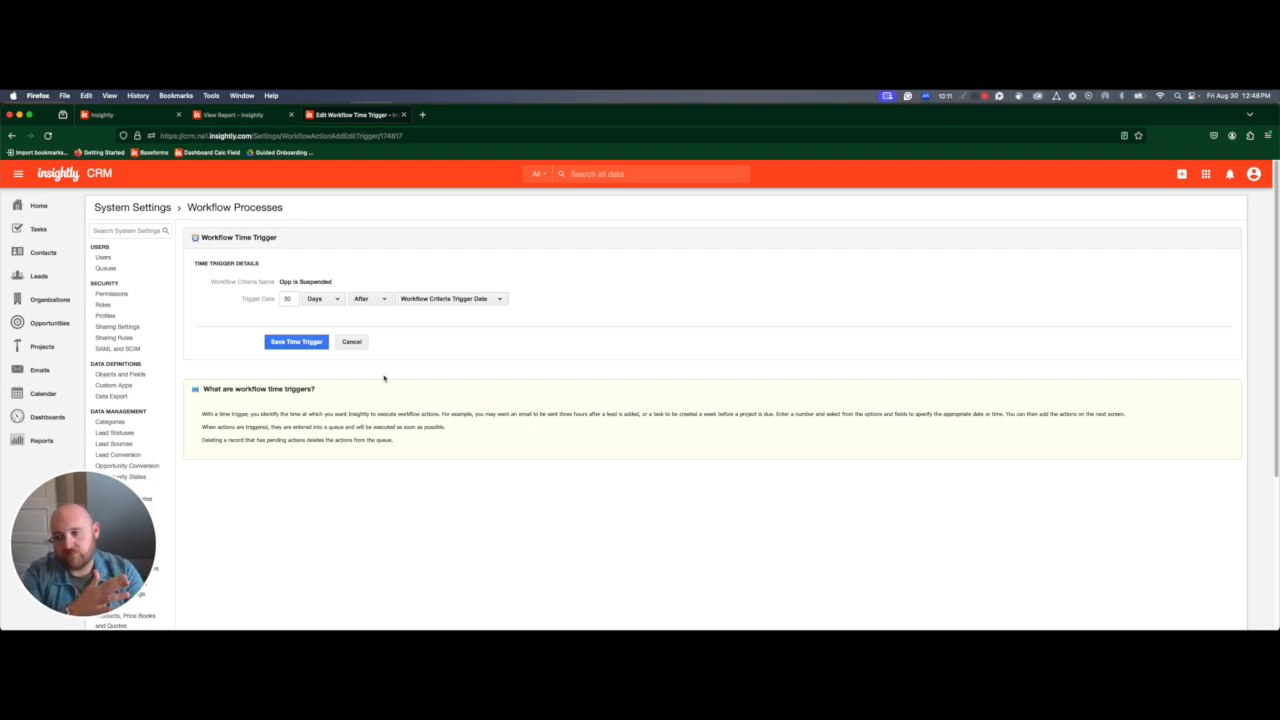
left_click(322, 342)
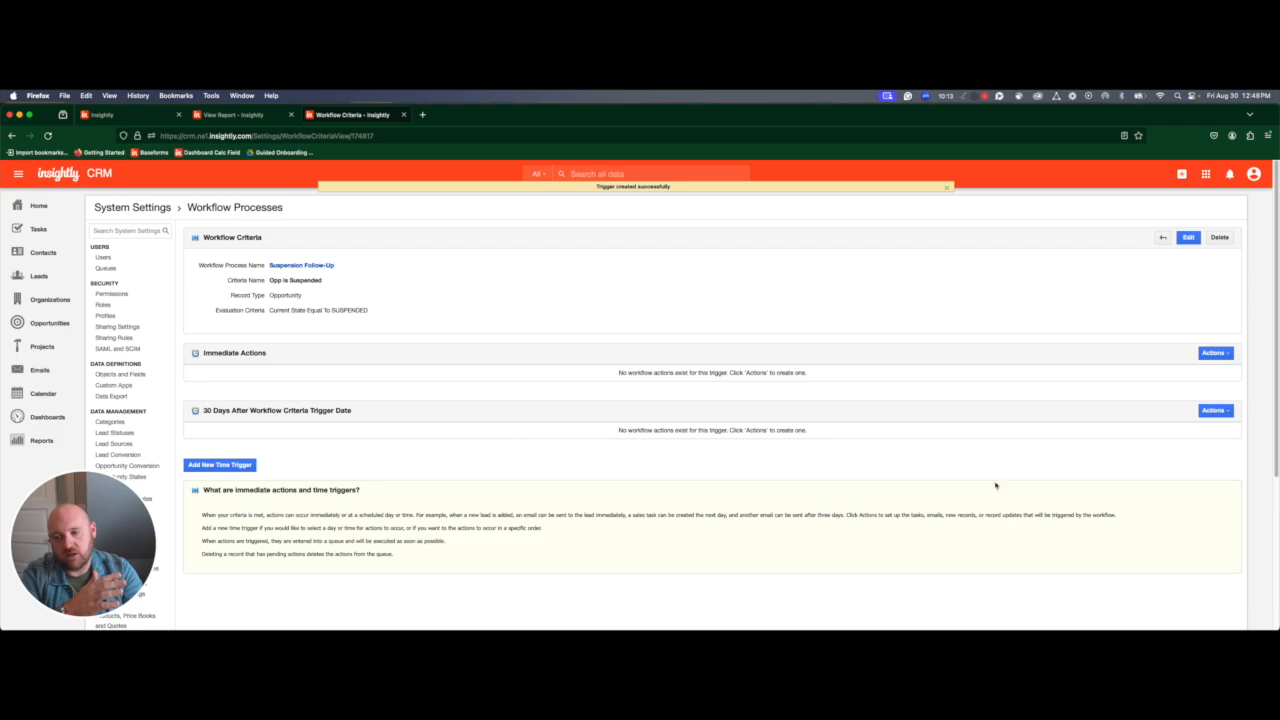
Start a new task action under the 30-day time trigger and name it Follow Up on Suspension.
left_click(1215, 411)
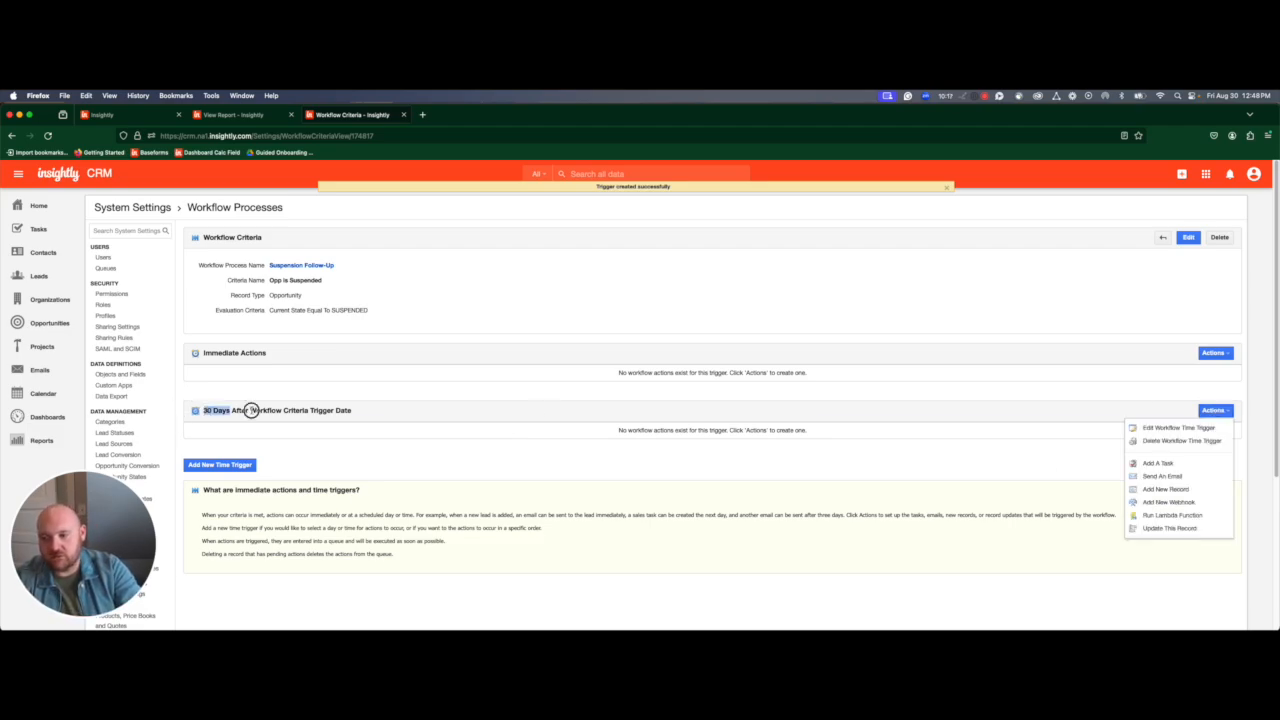
left_click(430, 410)
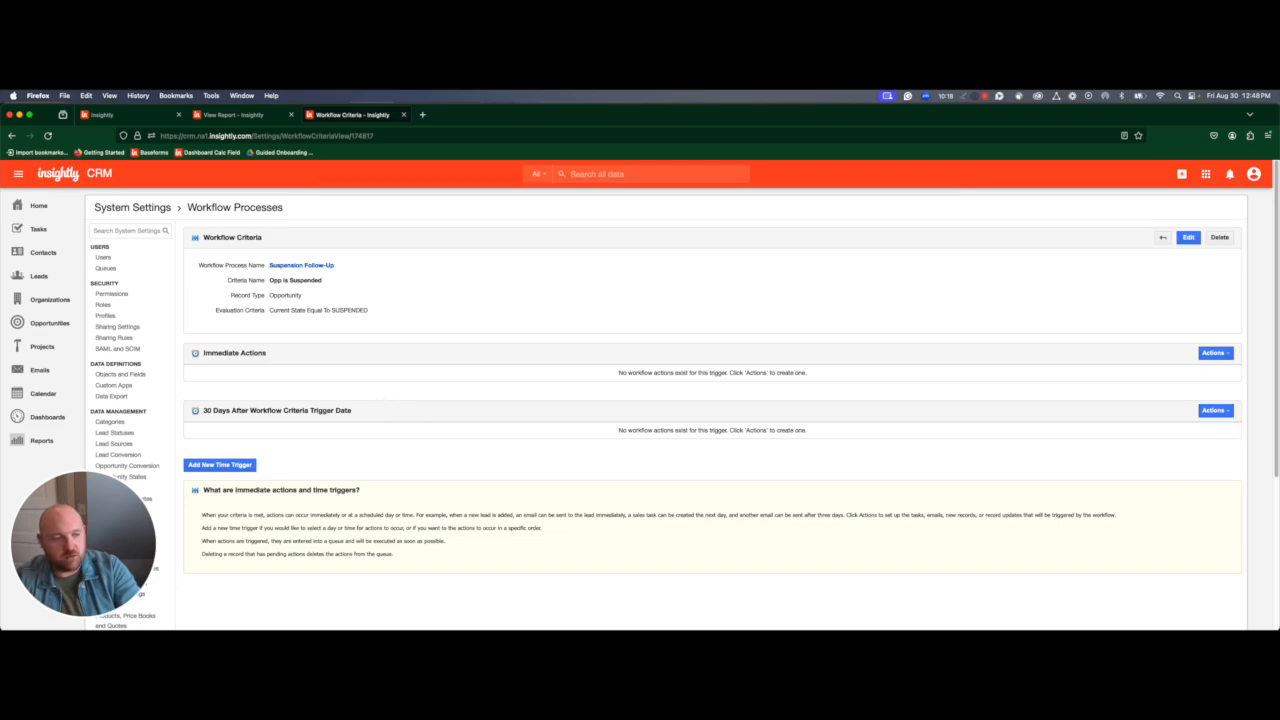
left_click(1215, 410)
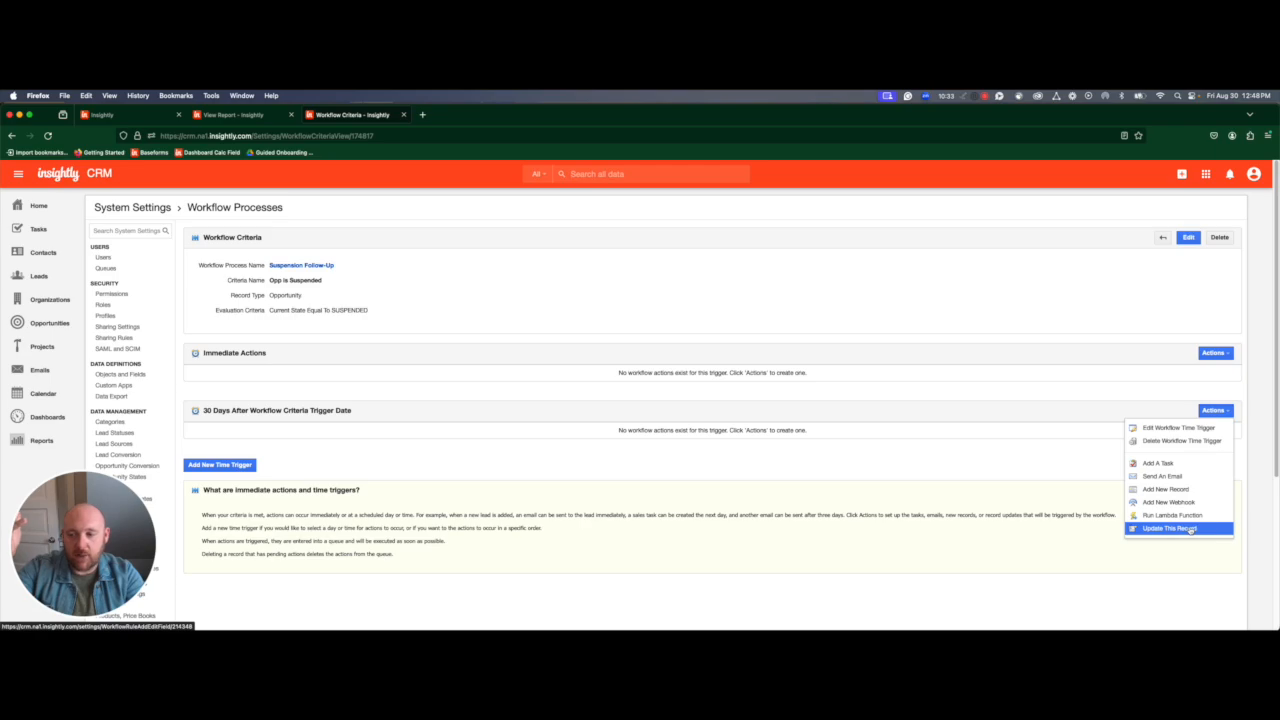
left_click(1184, 466)
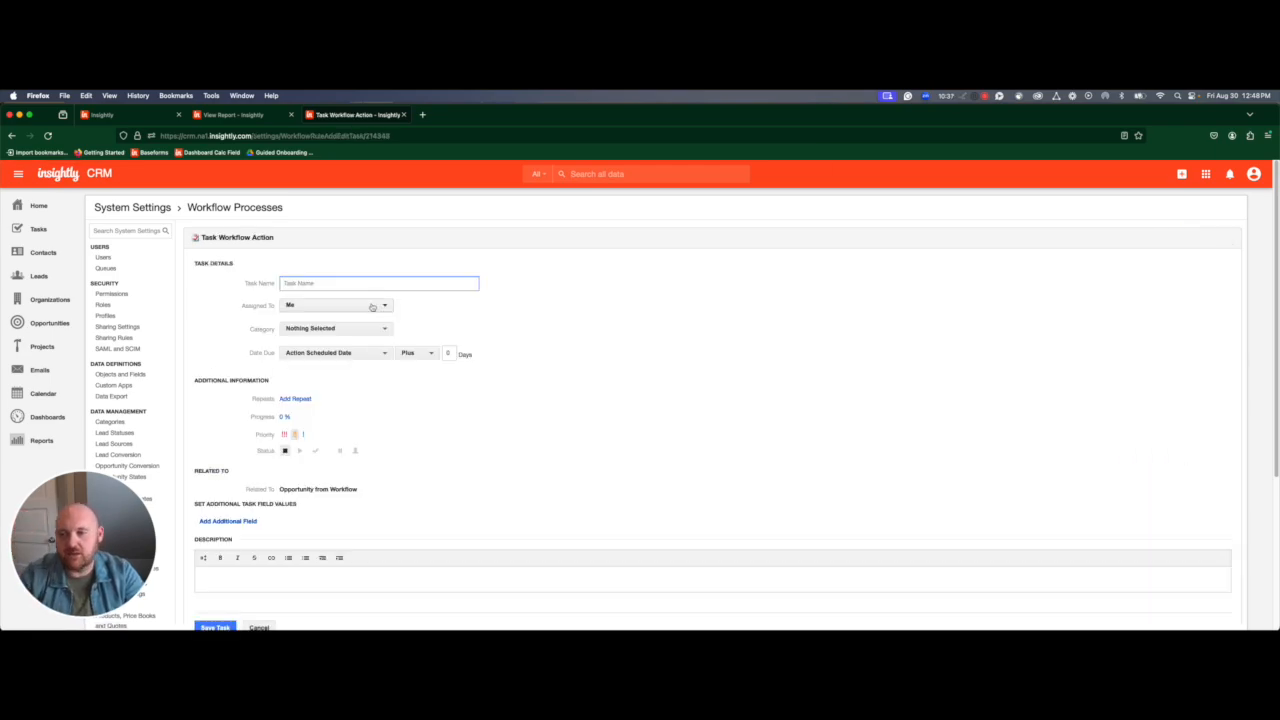
type("Fol")
key("BackSpace")
key("BackSpace")
type("low Up on Su")
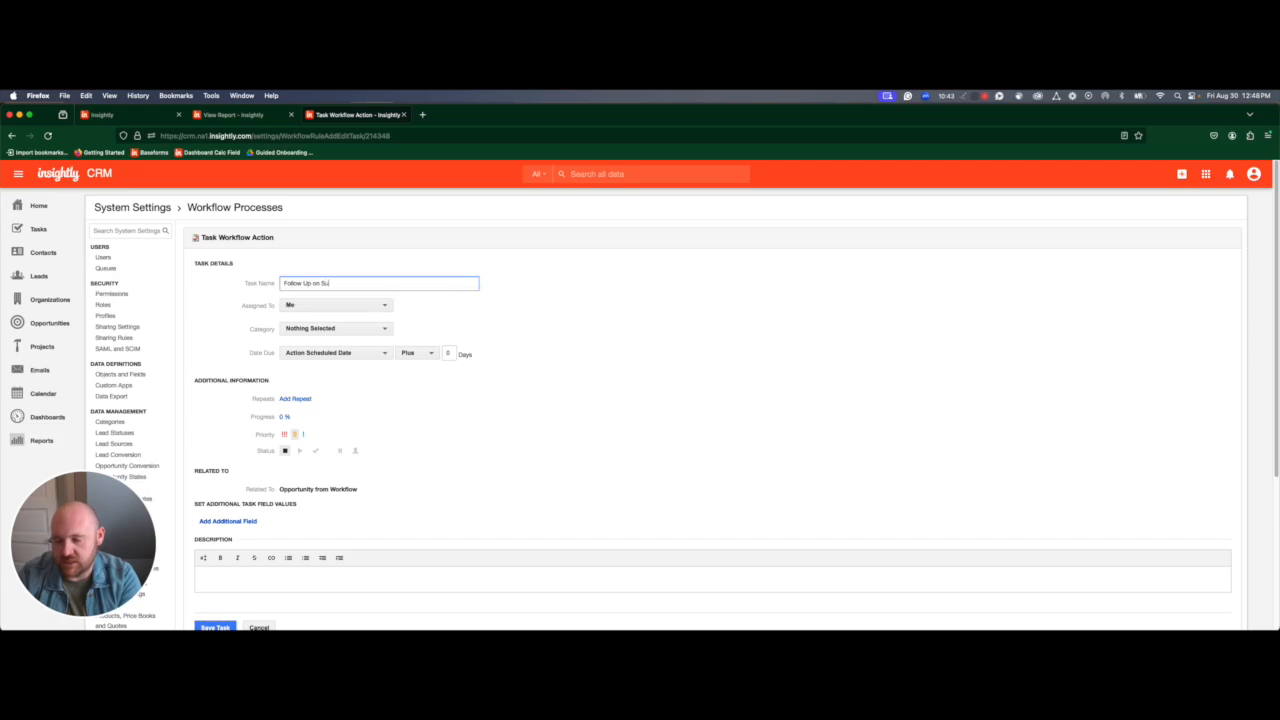
type("spension")
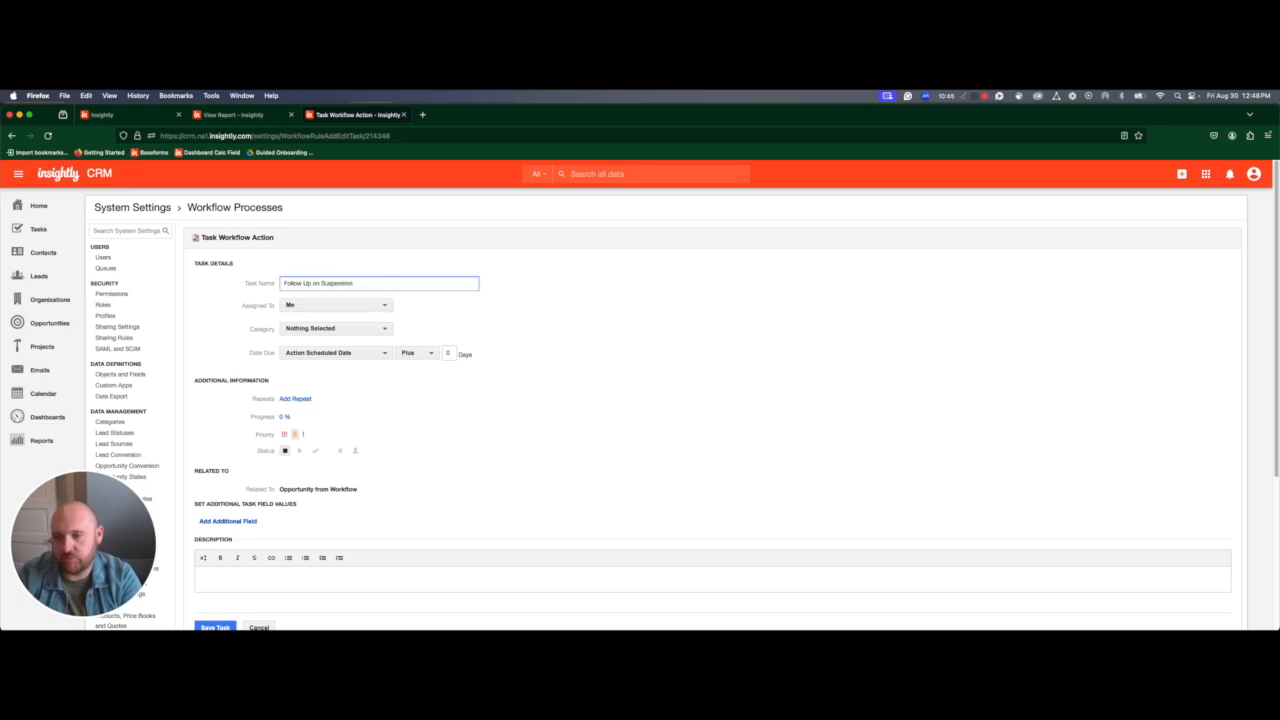
Assign the task to User Responsible, make it due 2 days after the action scheduled date, and save it.
left_click(317, 308)
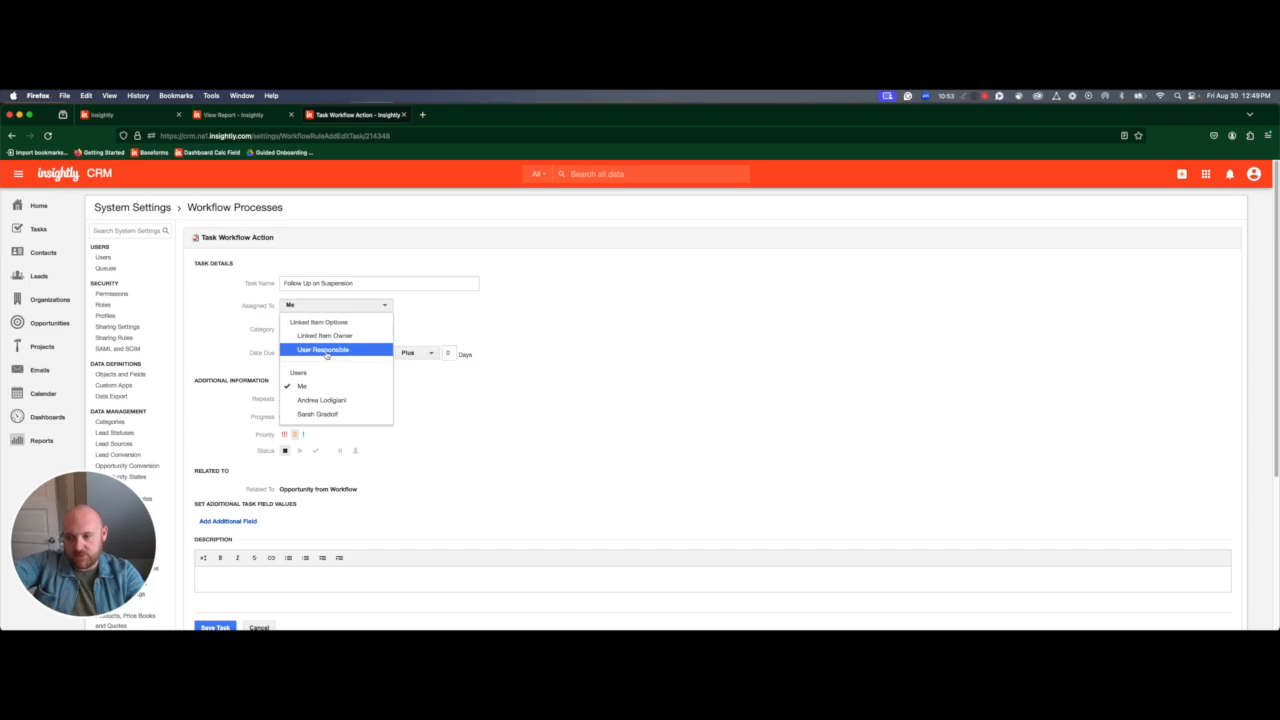
left_click(325, 350)
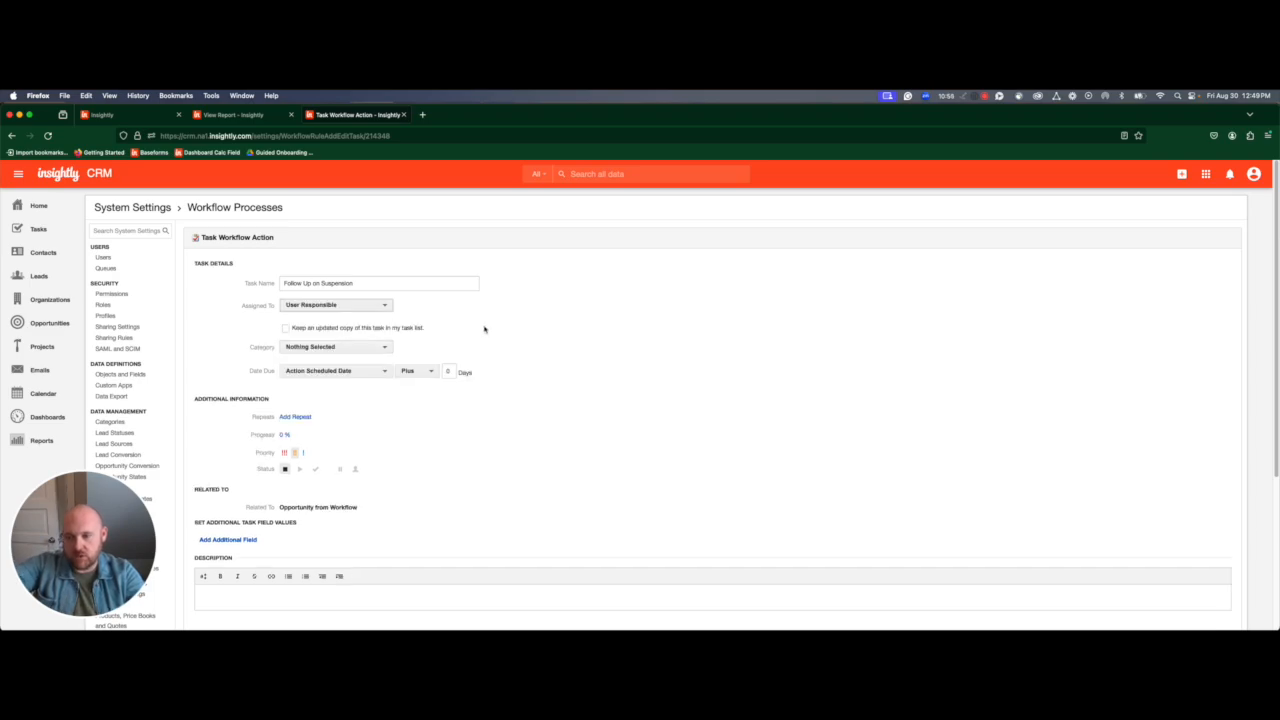
left_click(452, 371)
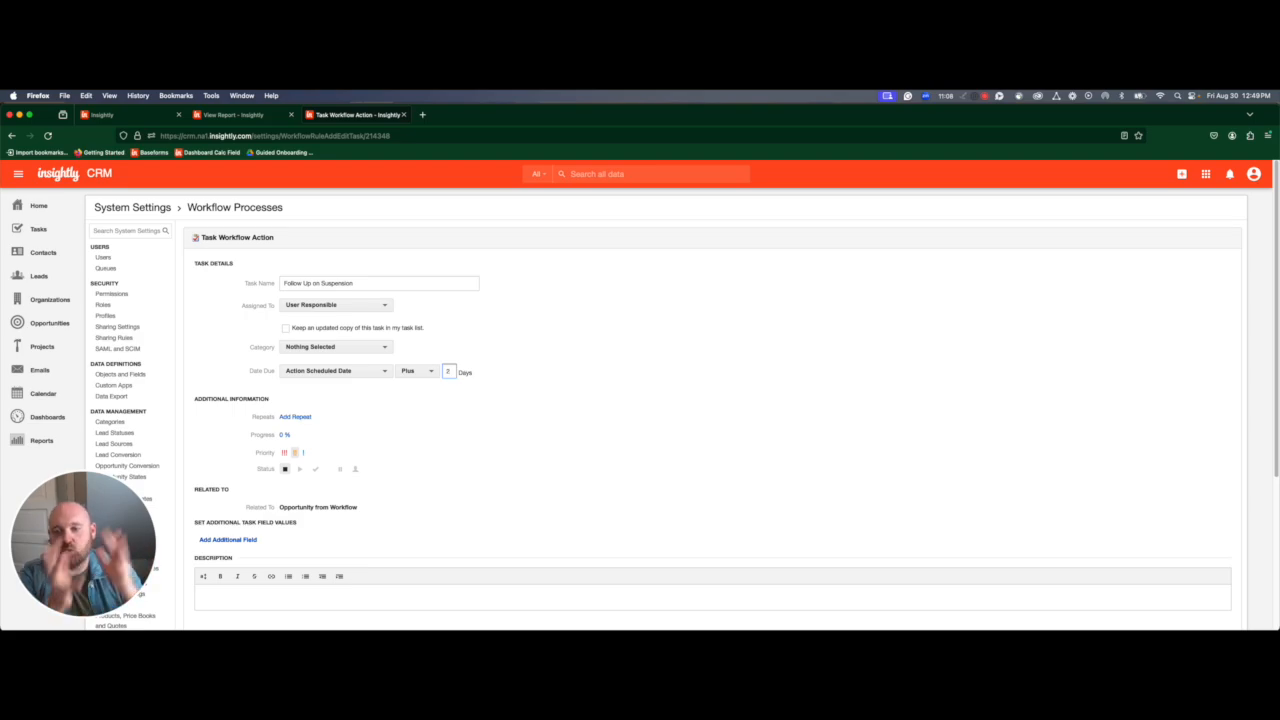
scroll(380, 405, "down", 5)
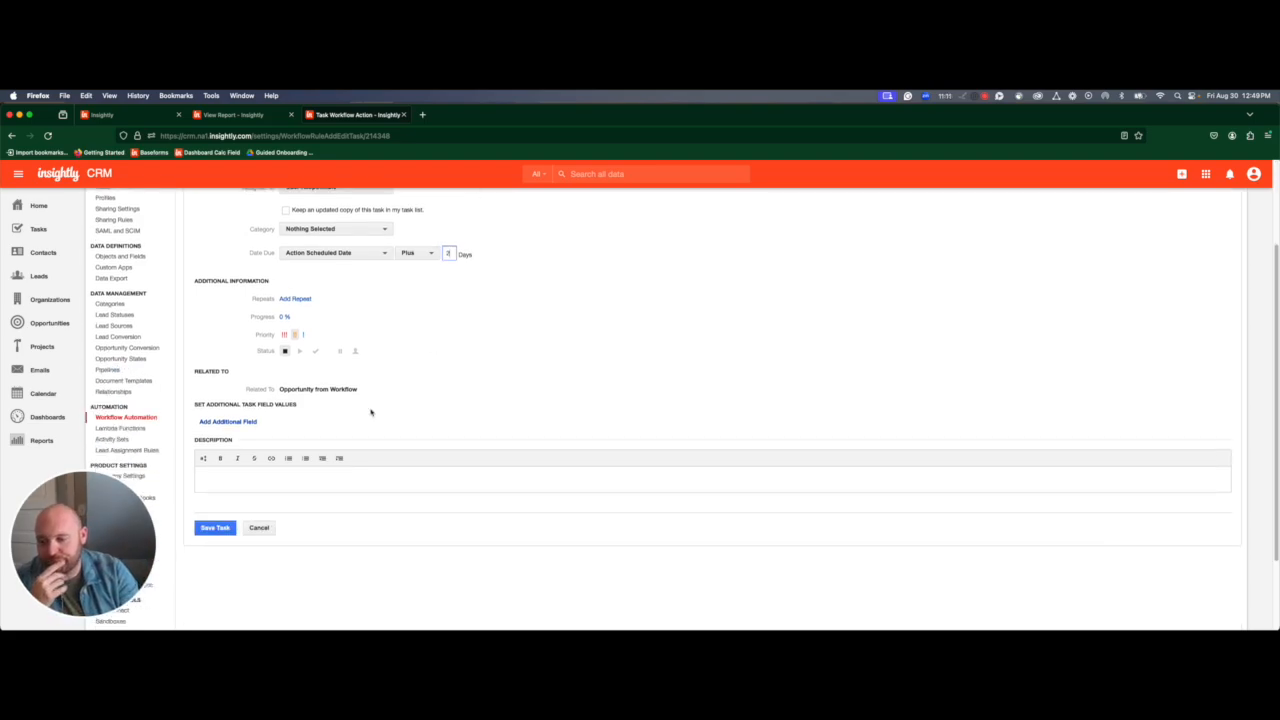
left_click(214, 508)
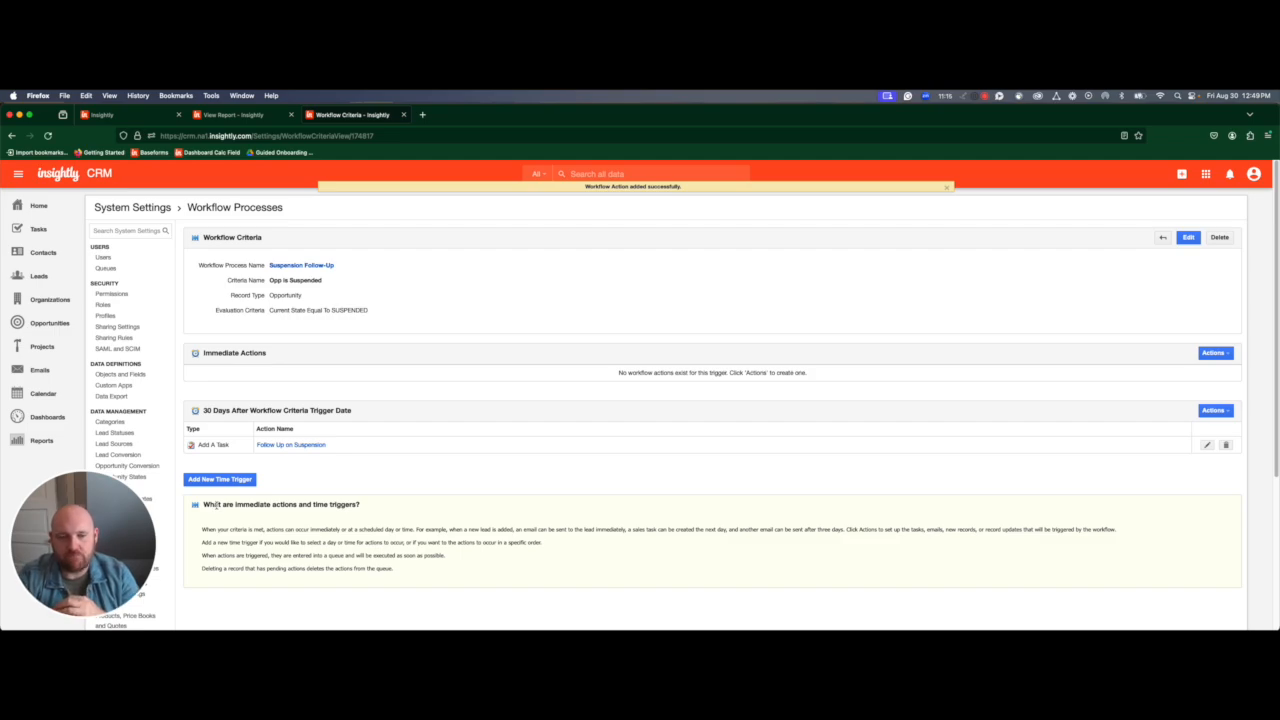
left_click(1214, 410)
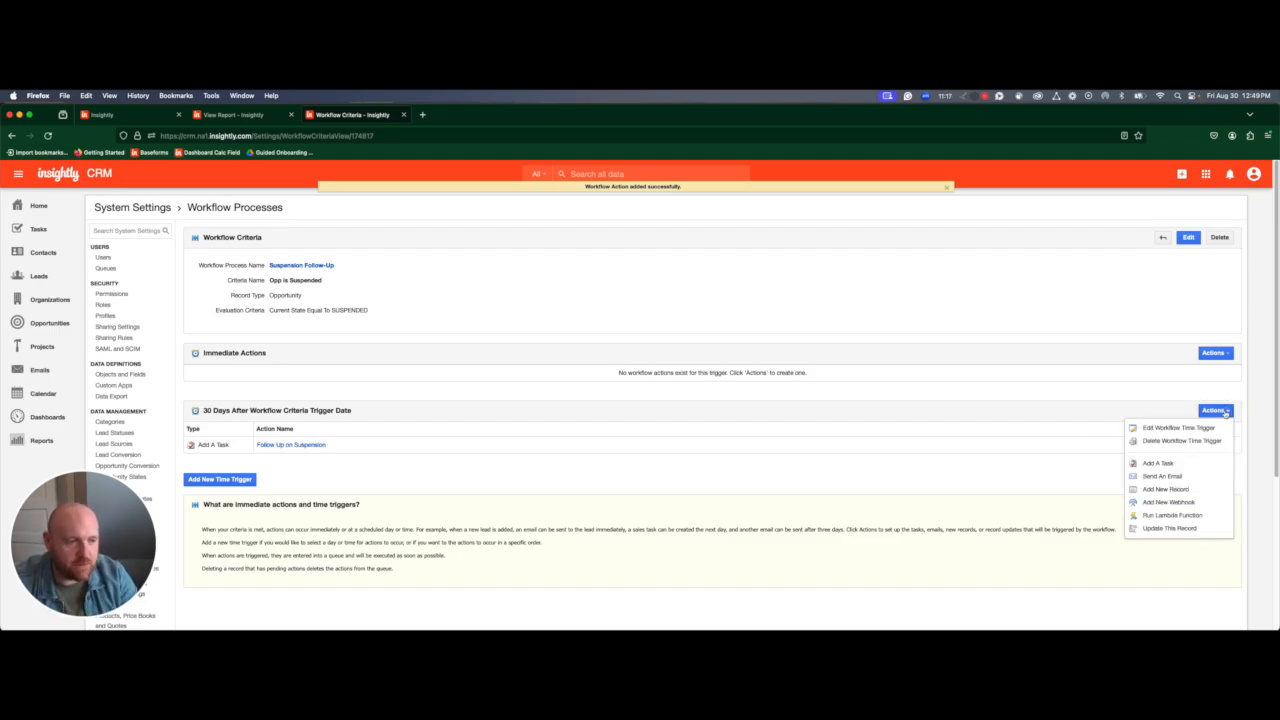
left_click(1189, 478)
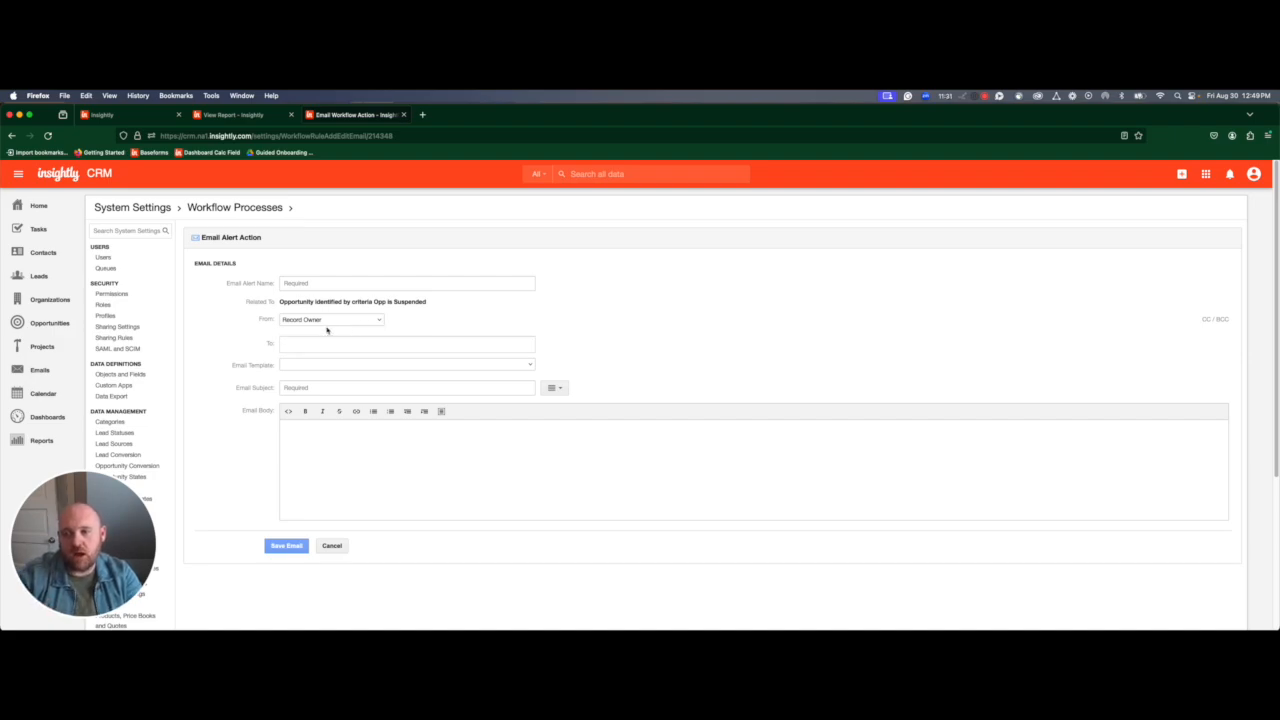
left_click(332, 546)
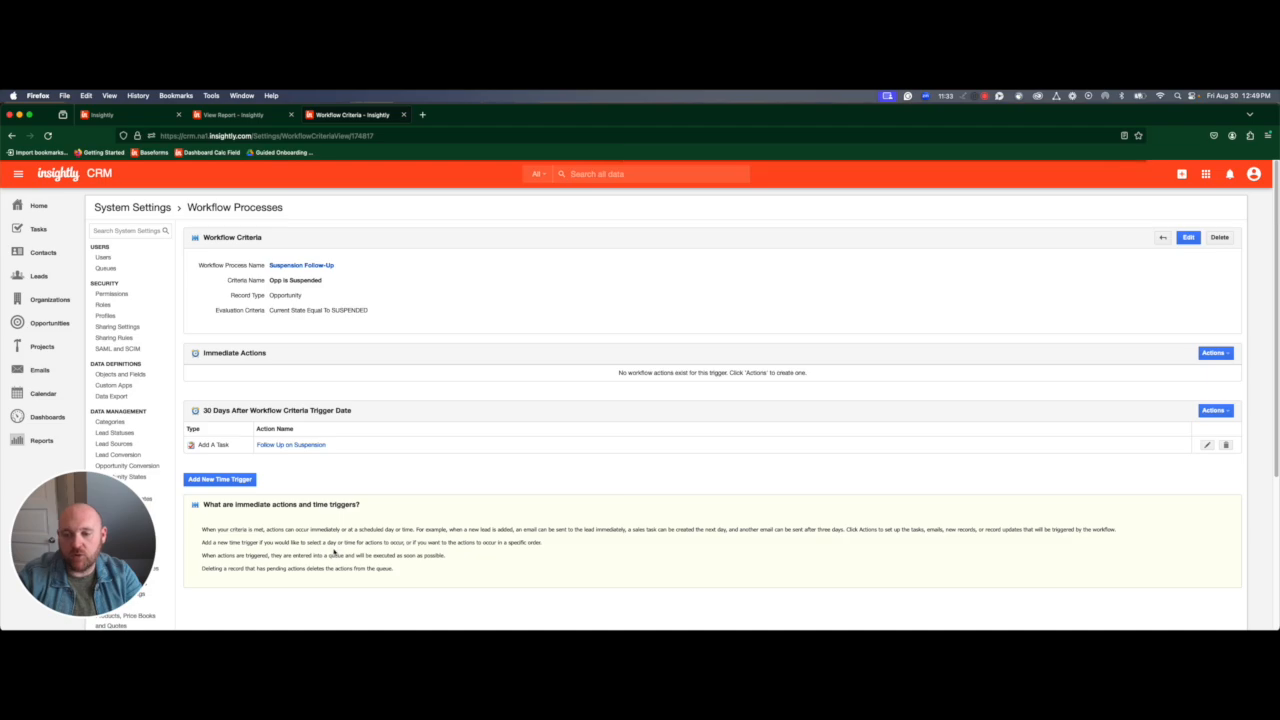
Start a new workflow process in Workflow Automation and name it Reminder of Upcoming Renewal.
scroll(181, 428, "down", 2)
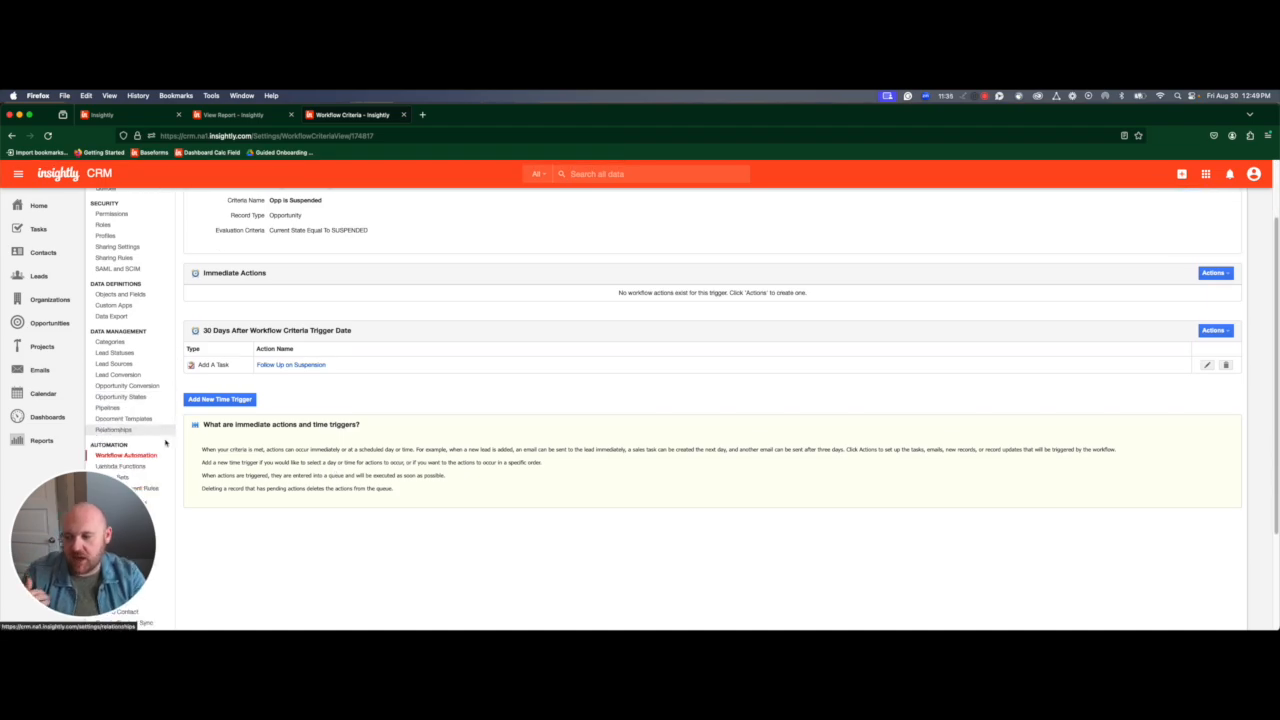
left_click(164, 455)
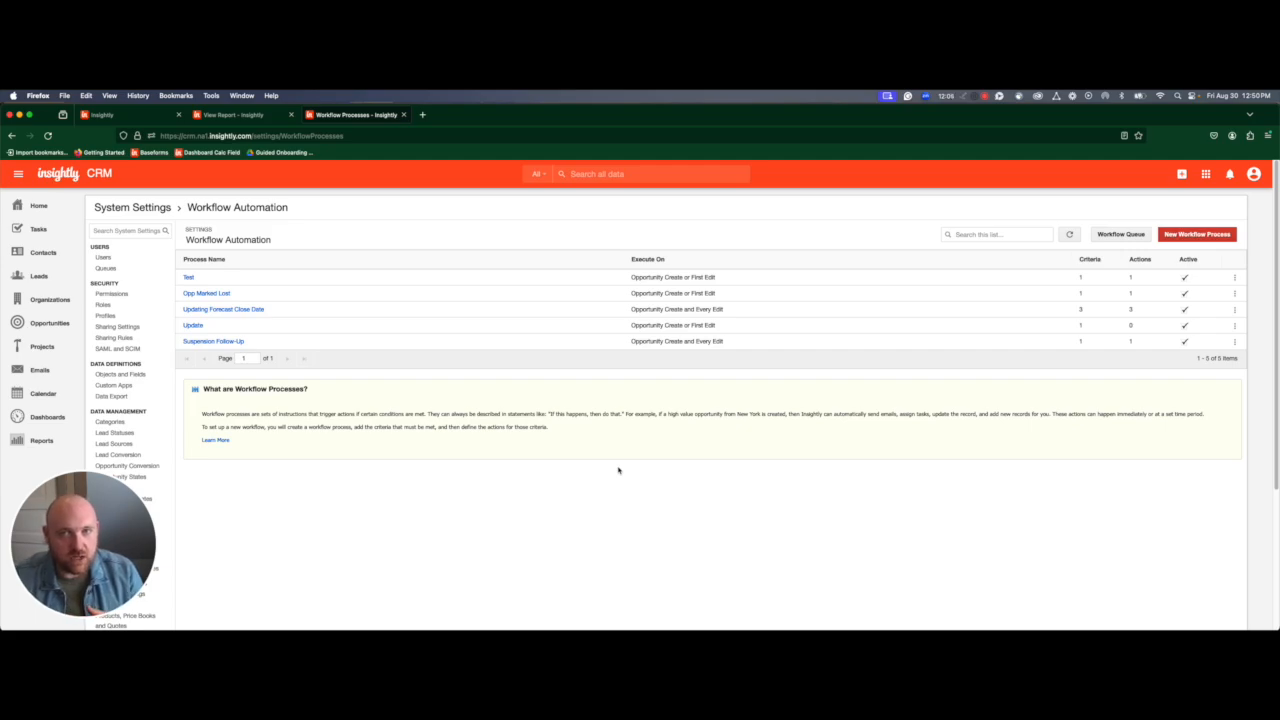
left_click(1188, 236)
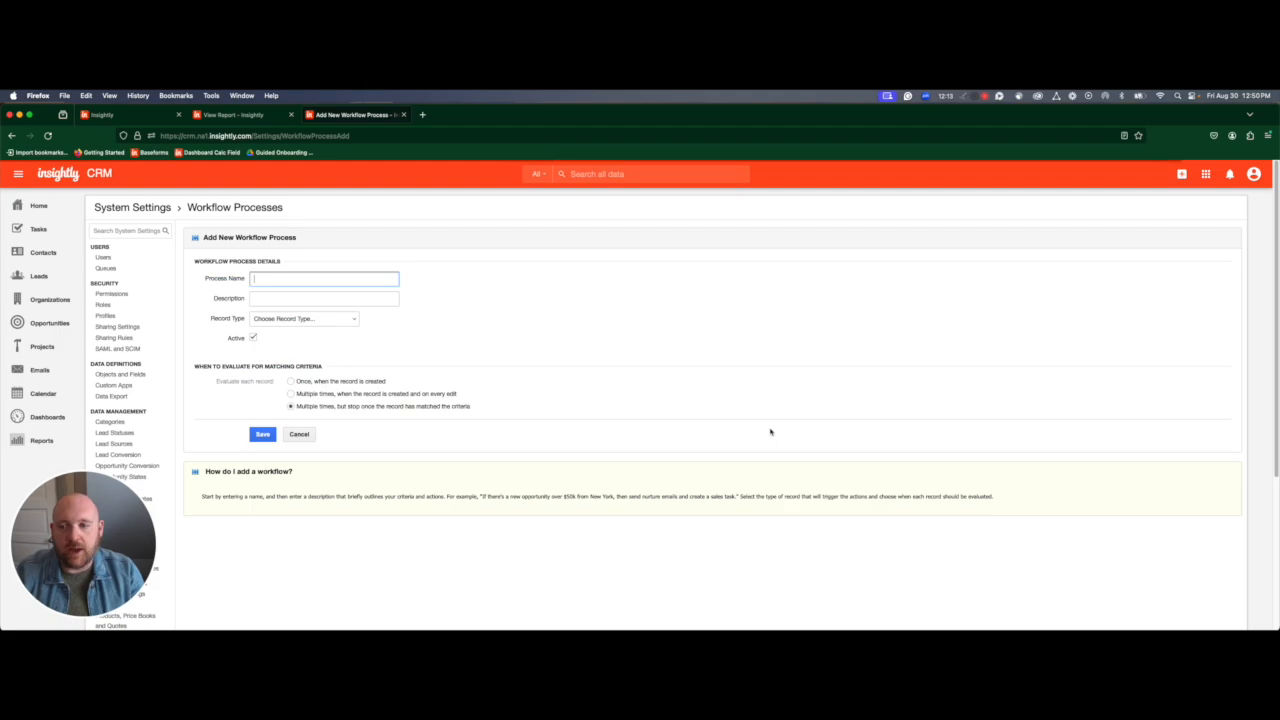
type("Reminder of Upcoming Re")
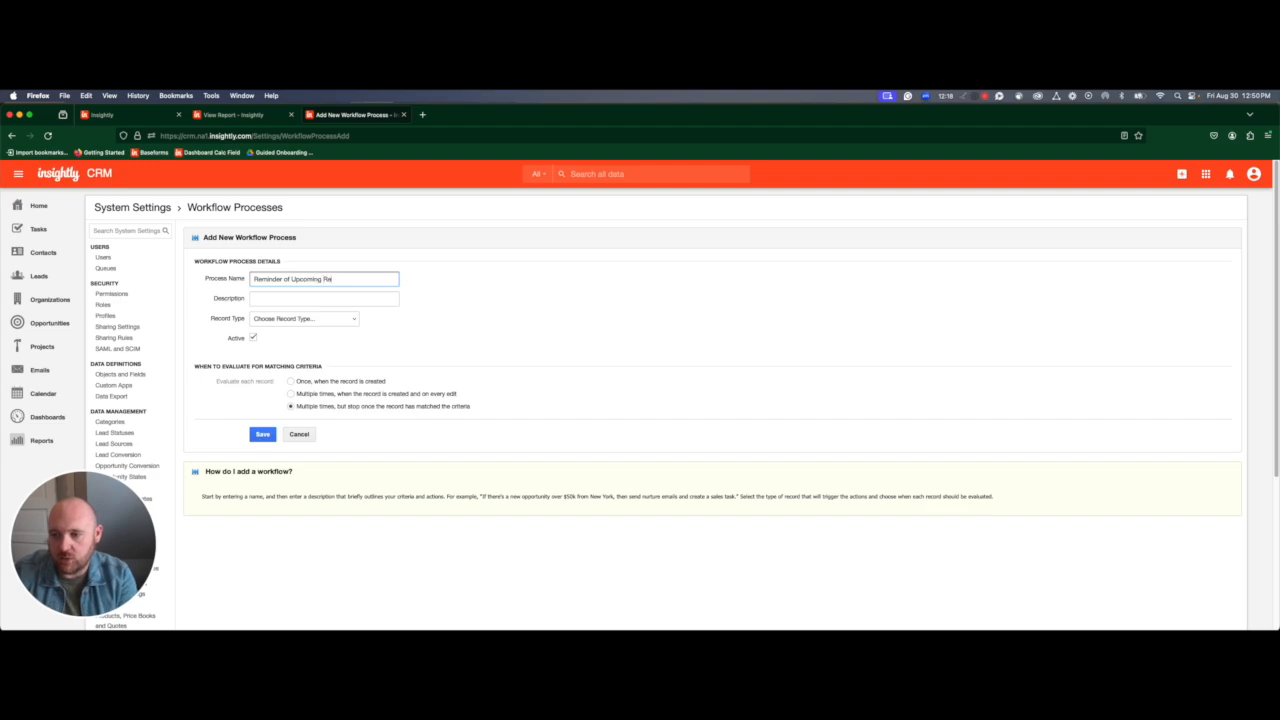
type("mewa")
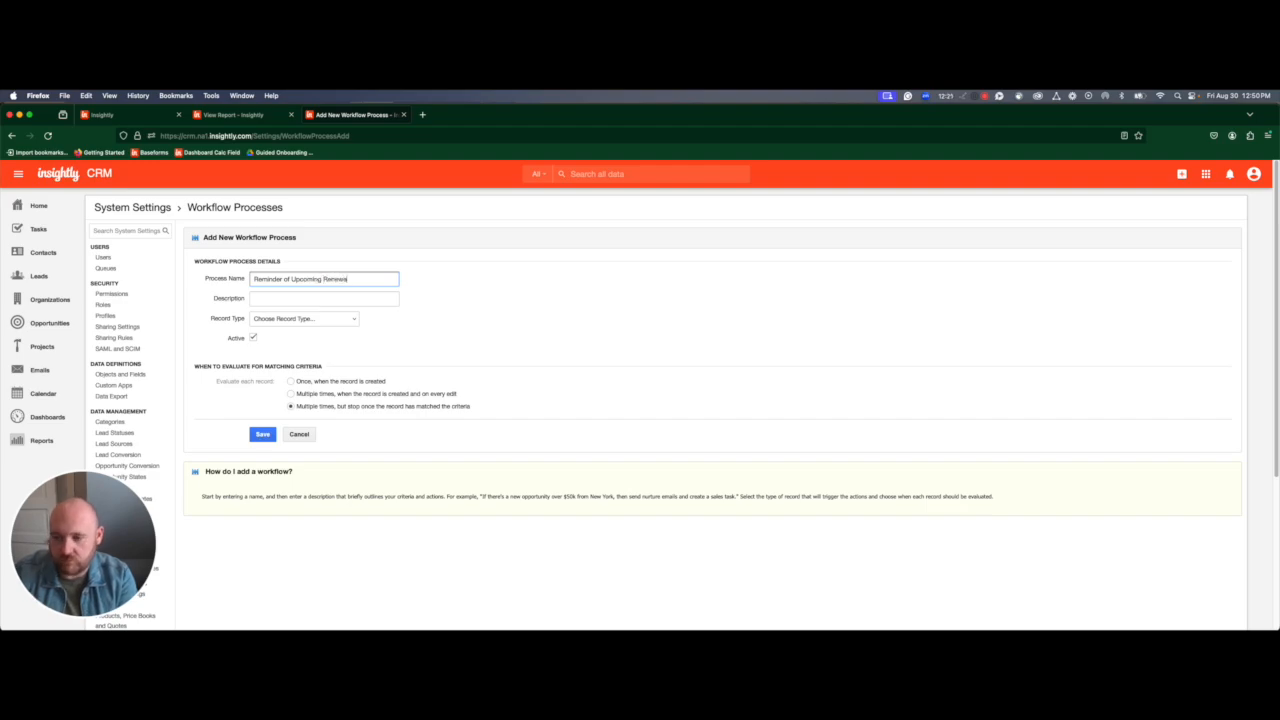
type("l")
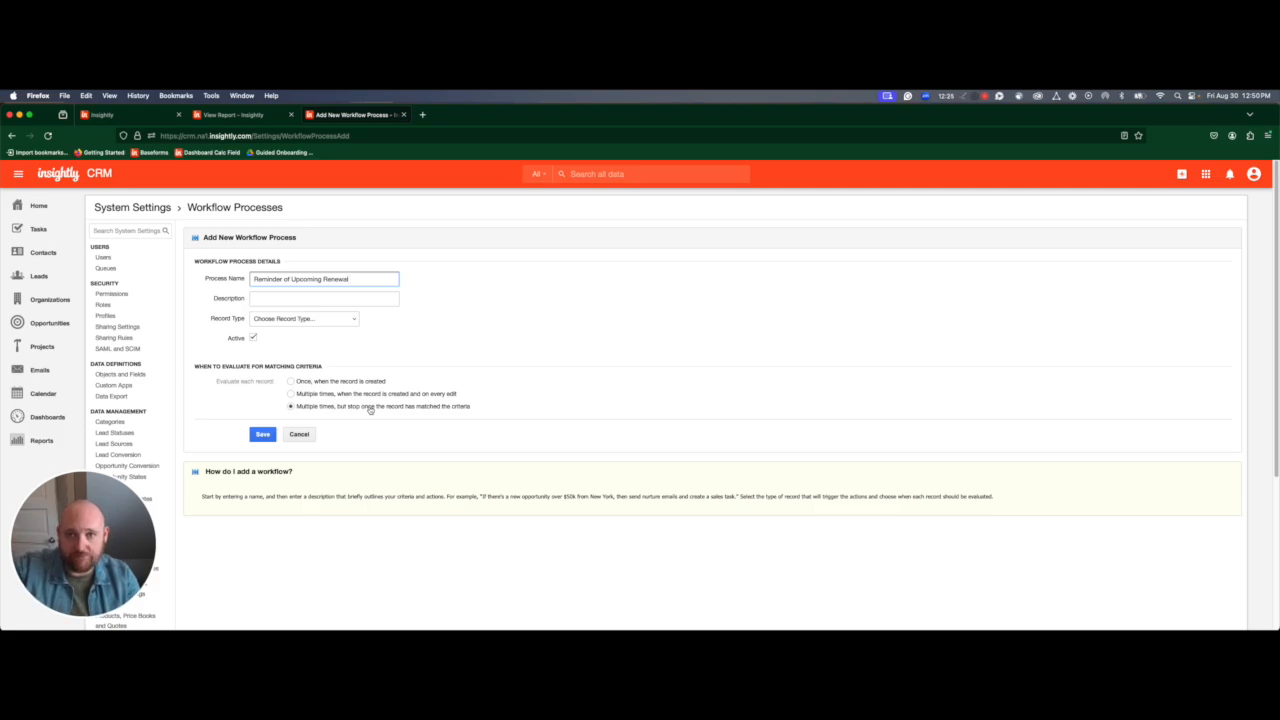
Set the renewal reminder process's record type to Opportunity and save the process.
left_click(263, 435)
left_click(304, 320)
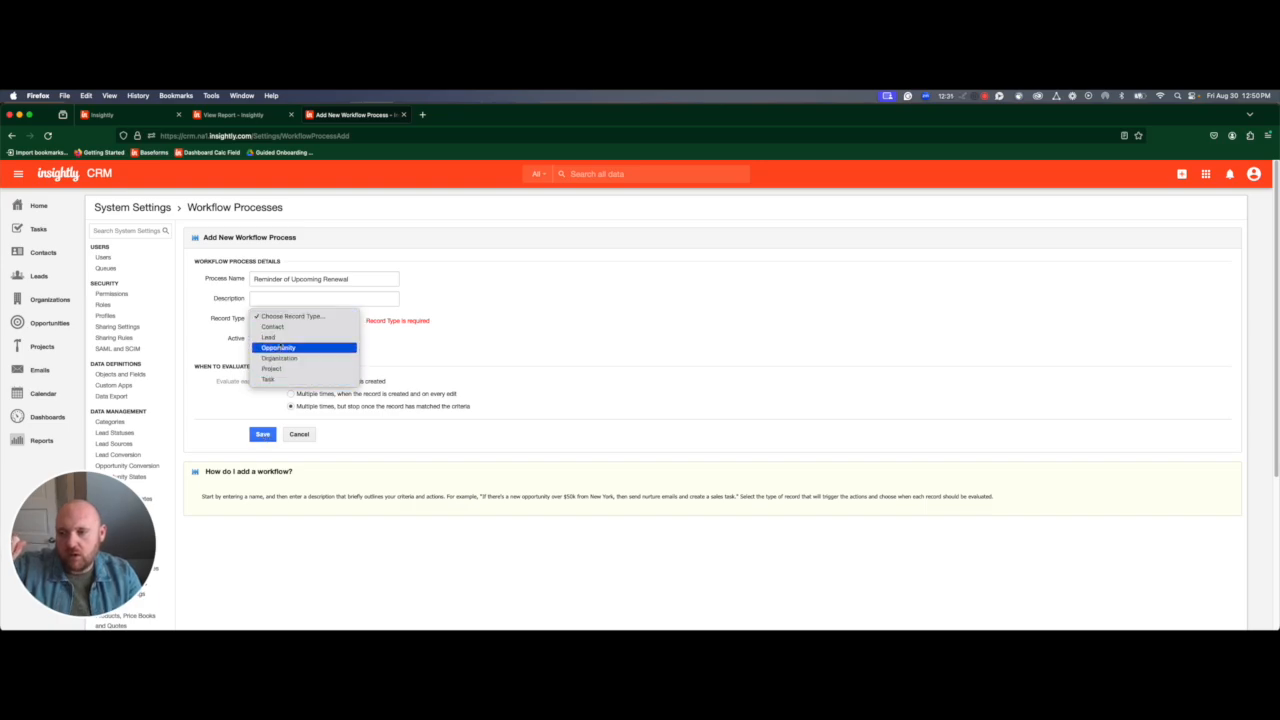
left_click(290, 350)
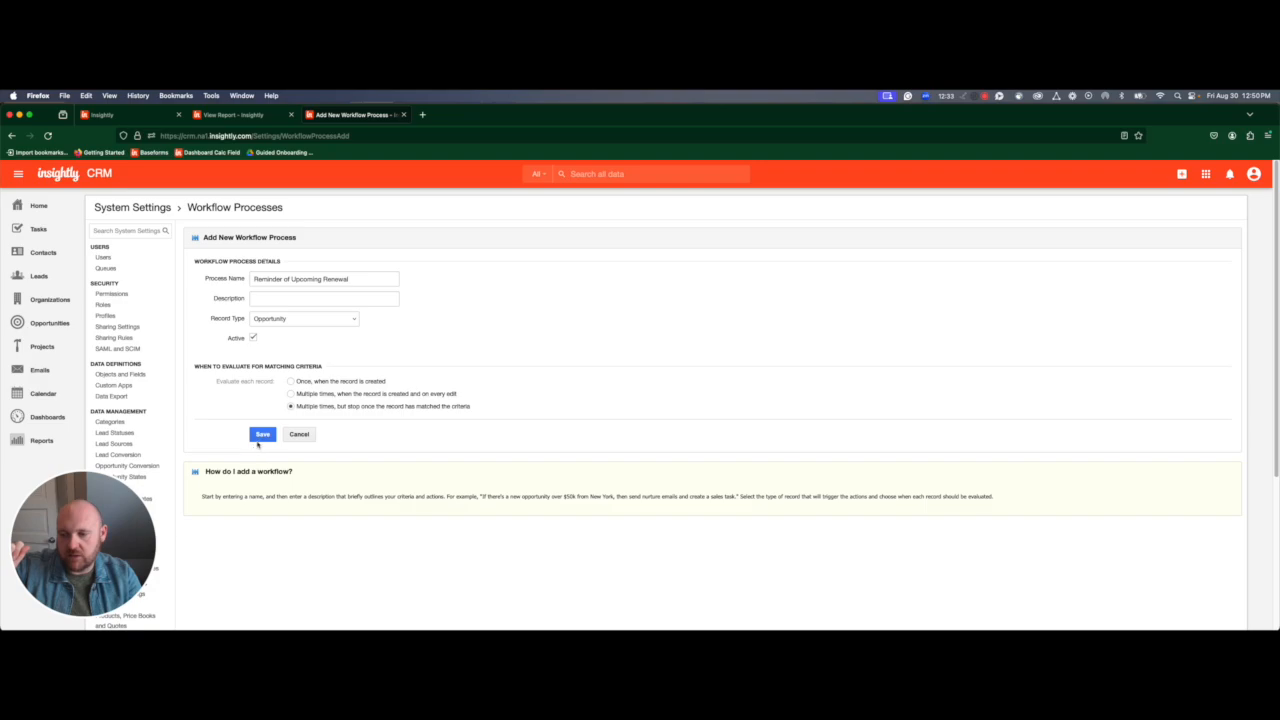
left_click(262, 435)
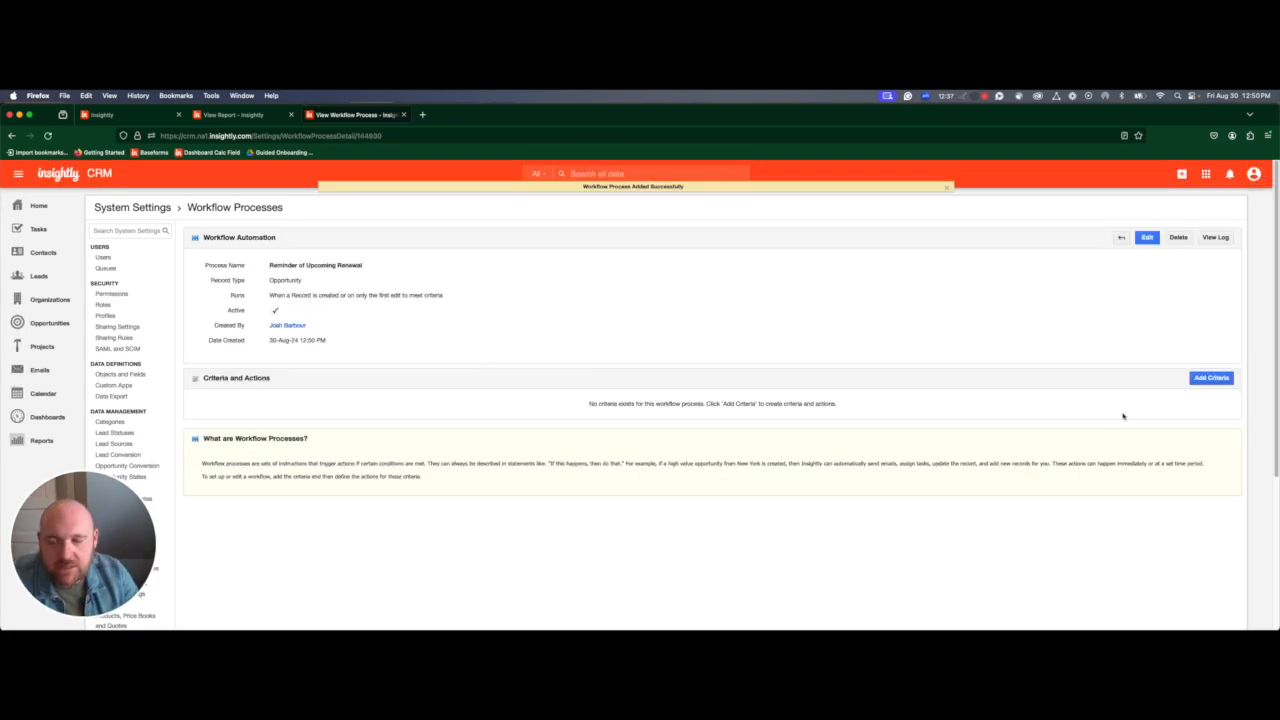
Add workflow criteria named Opportunity is Won with a filter where Current State equals WON.
left_click(1213, 378)
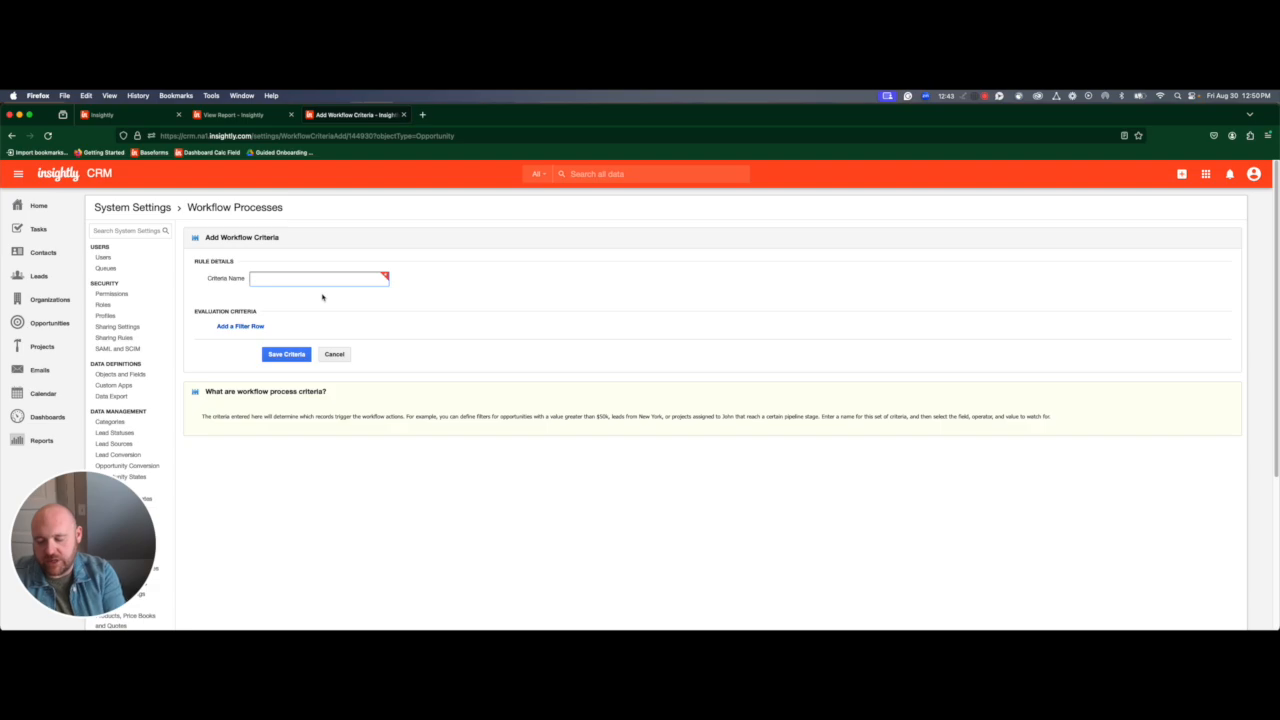
type("Opport")
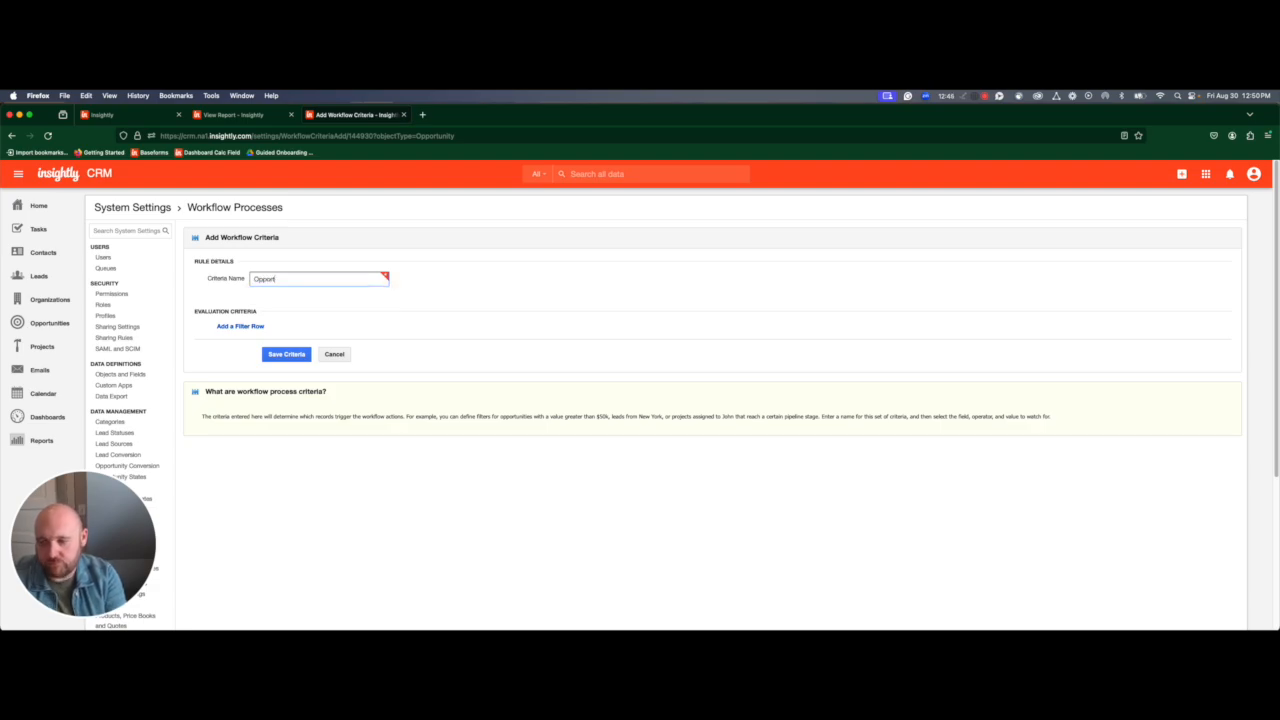
type("unity is Won")
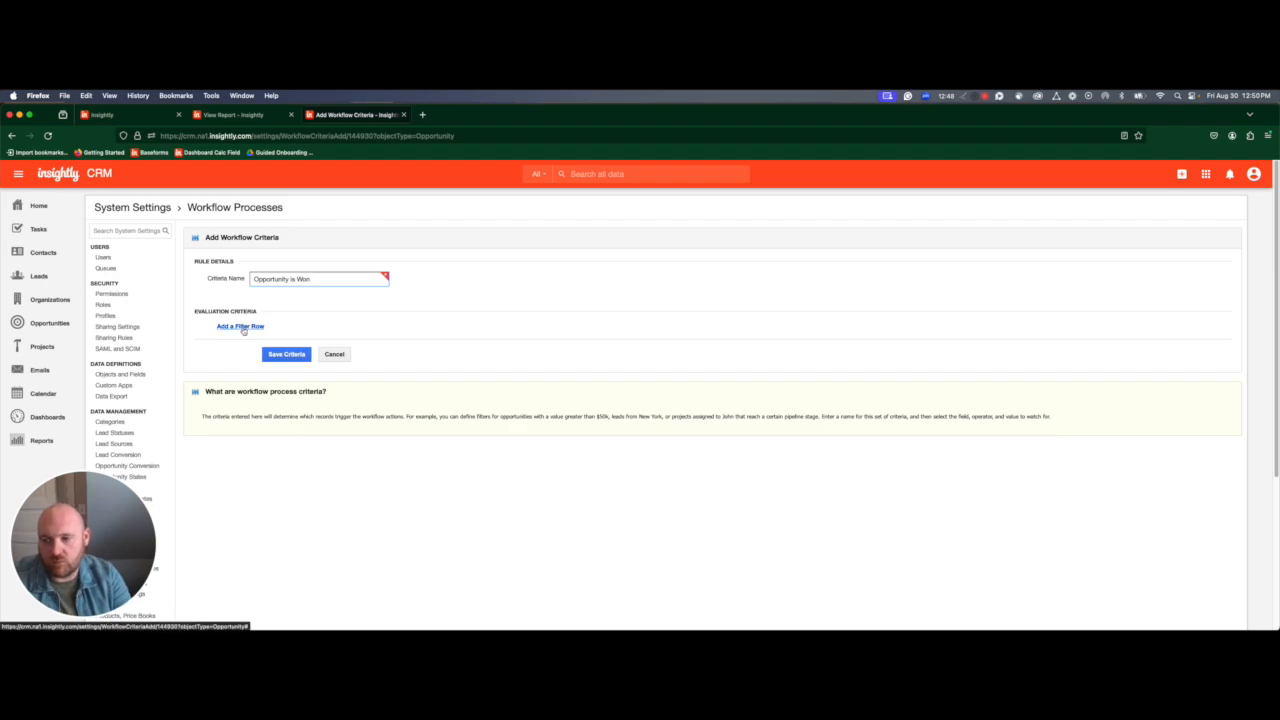
left_click(240, 326)
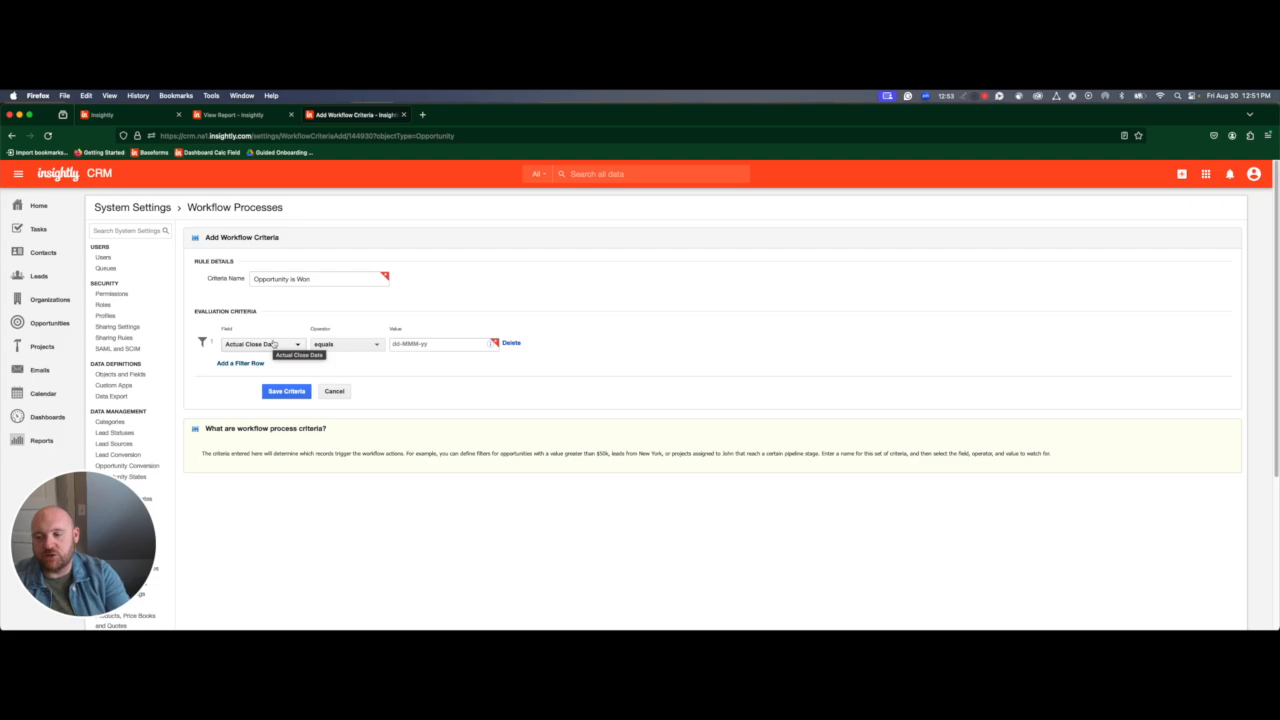
left_click(273, 343)
type("stat")
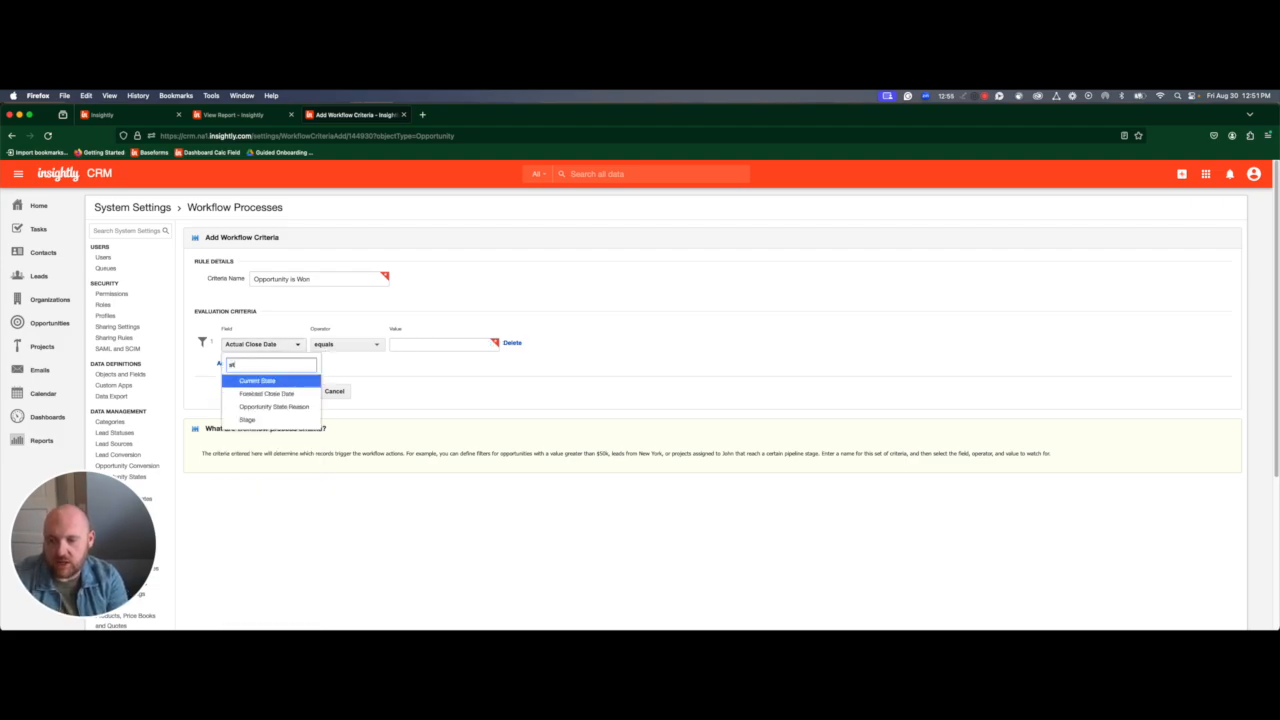
left_click(289, 383)
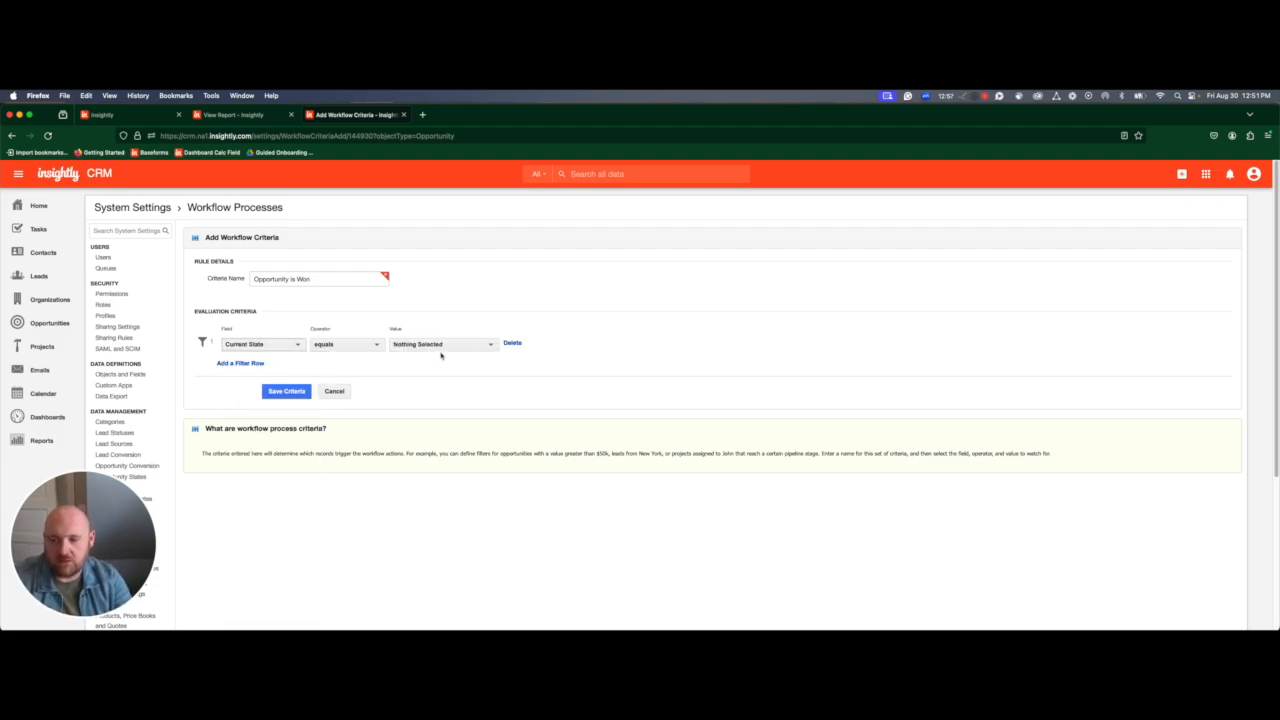
left_click(440, 344)
left_click(432, 395)
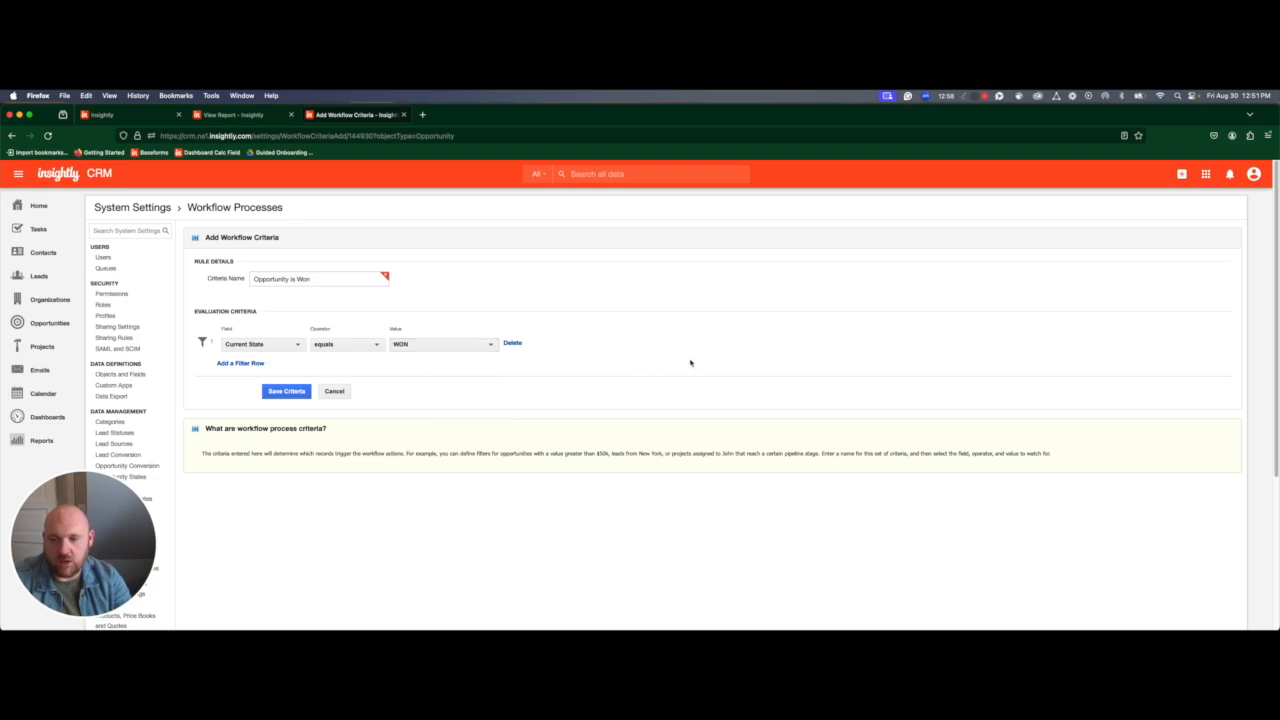
Add a second filter requiring that Renewal Date is not empty, and save the criteria.
left_click(258, 364)
left_click(270, 371)
type("rene")
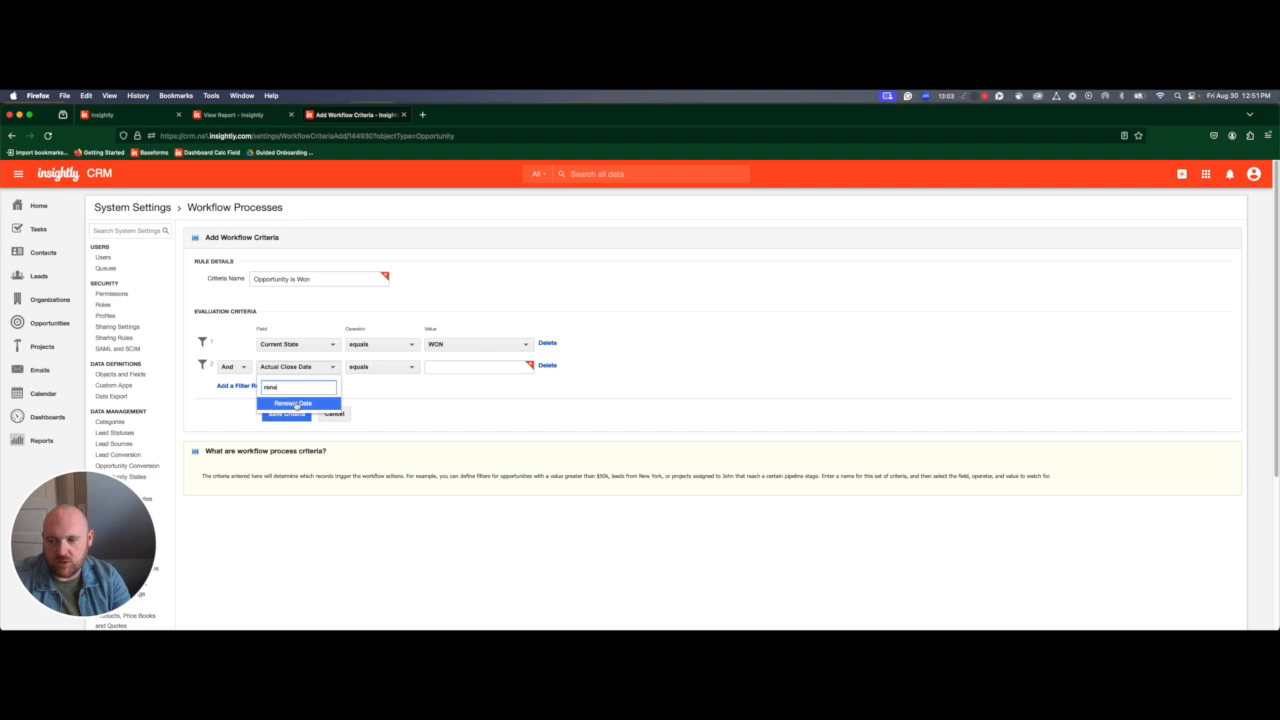
left_click(295, 404)
left_click(398, 367)
left_click(382, 462)
left_click(300, 414)
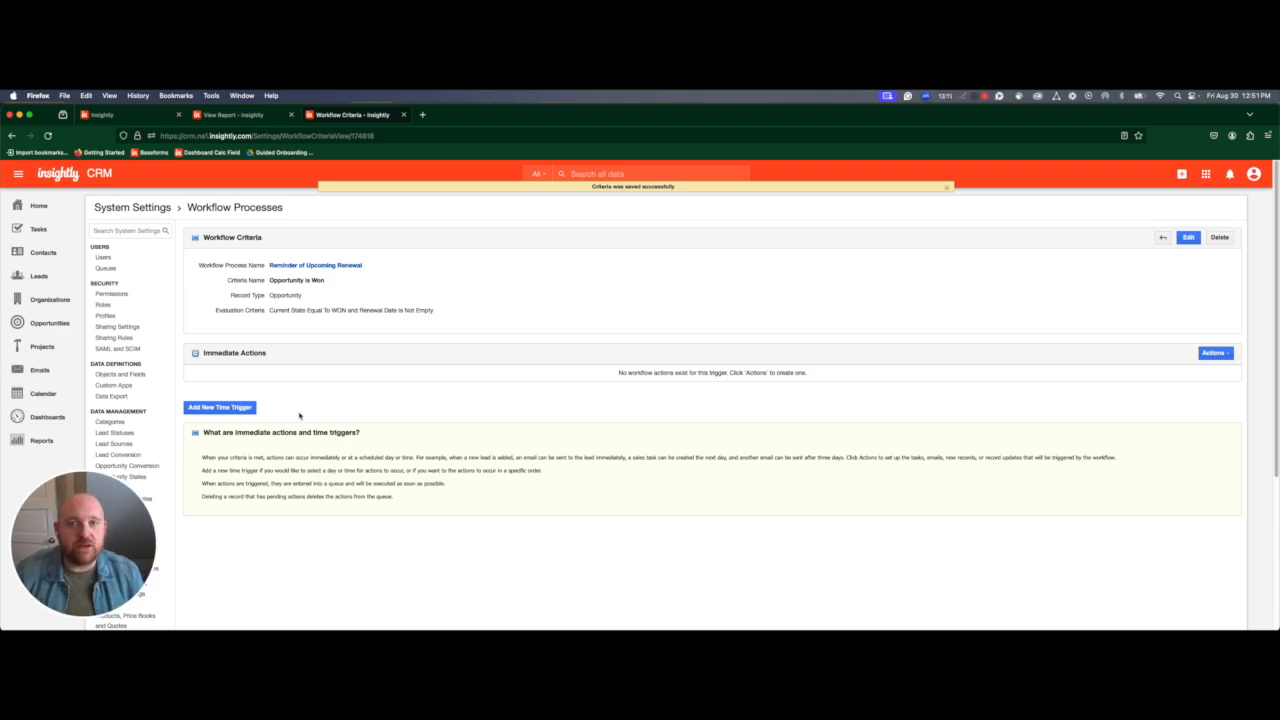
Add a time trigger set to 90 days before the Renewal Date and save it.
left_click(249, 408)
left_click(290, 298)
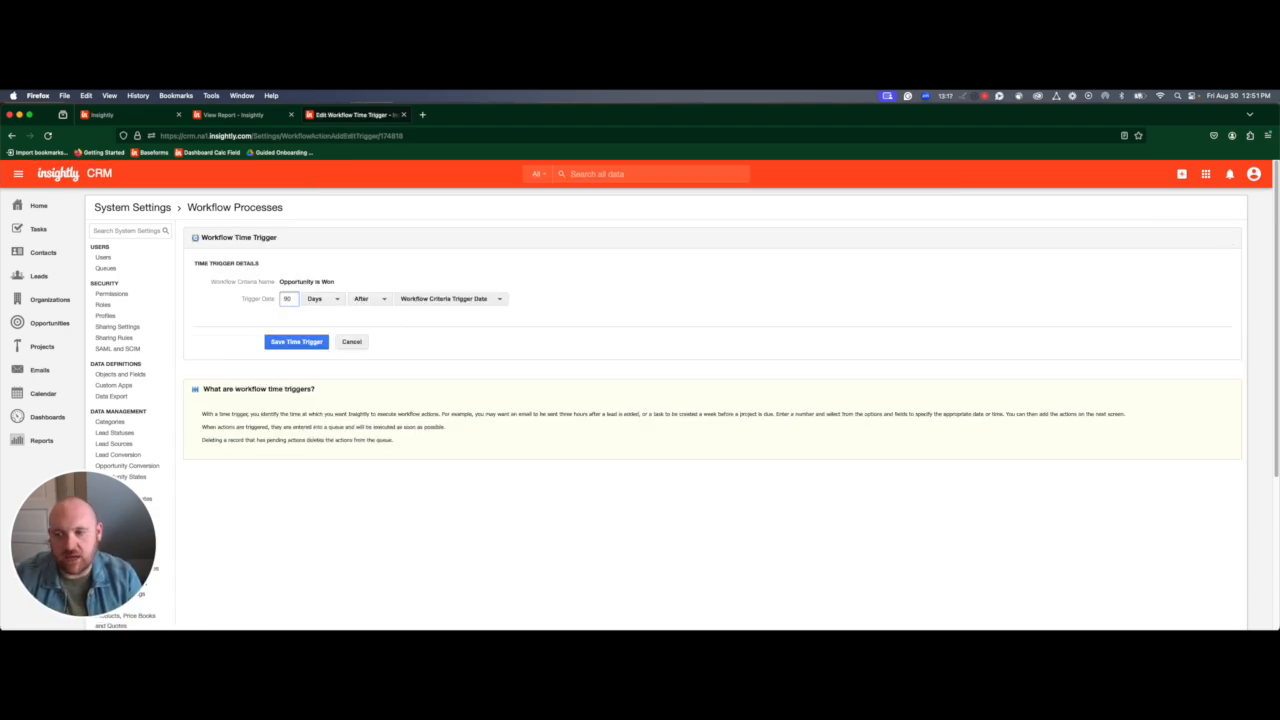
left_click(365, 299)
left_click(374, 318)
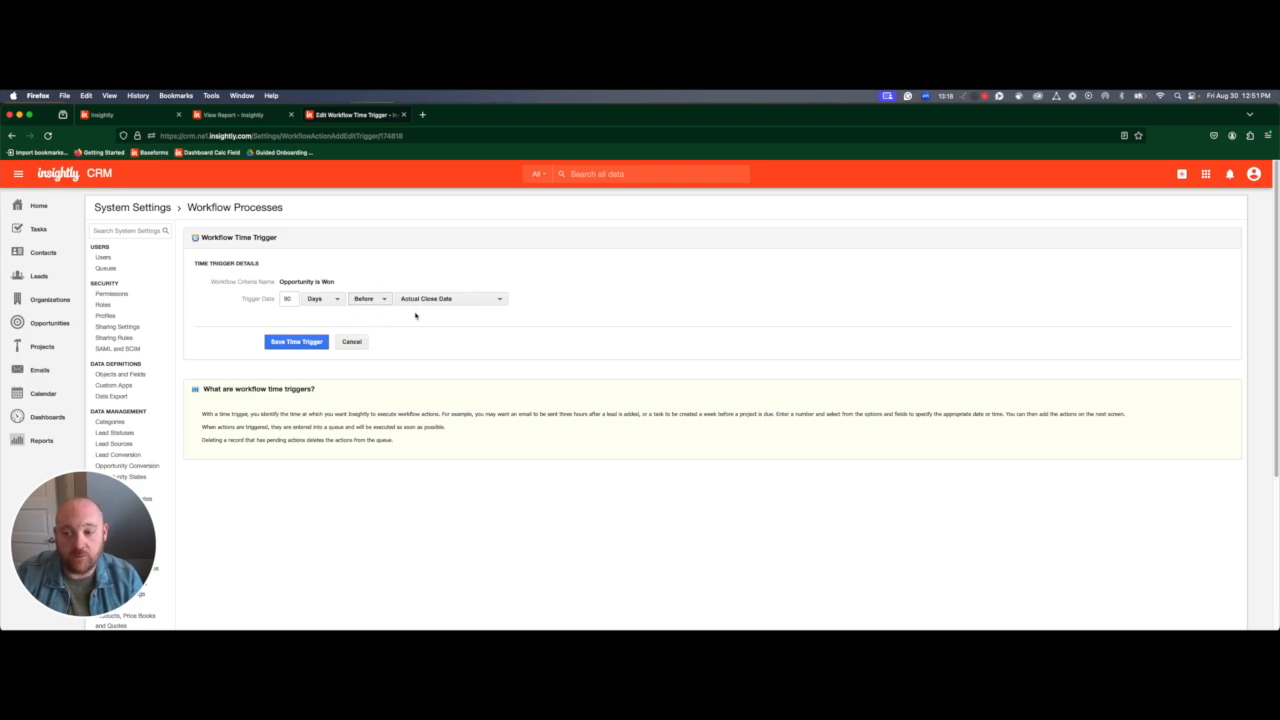
left_click(429, 298)
left_click(460, 404)
left_click(300, 344)
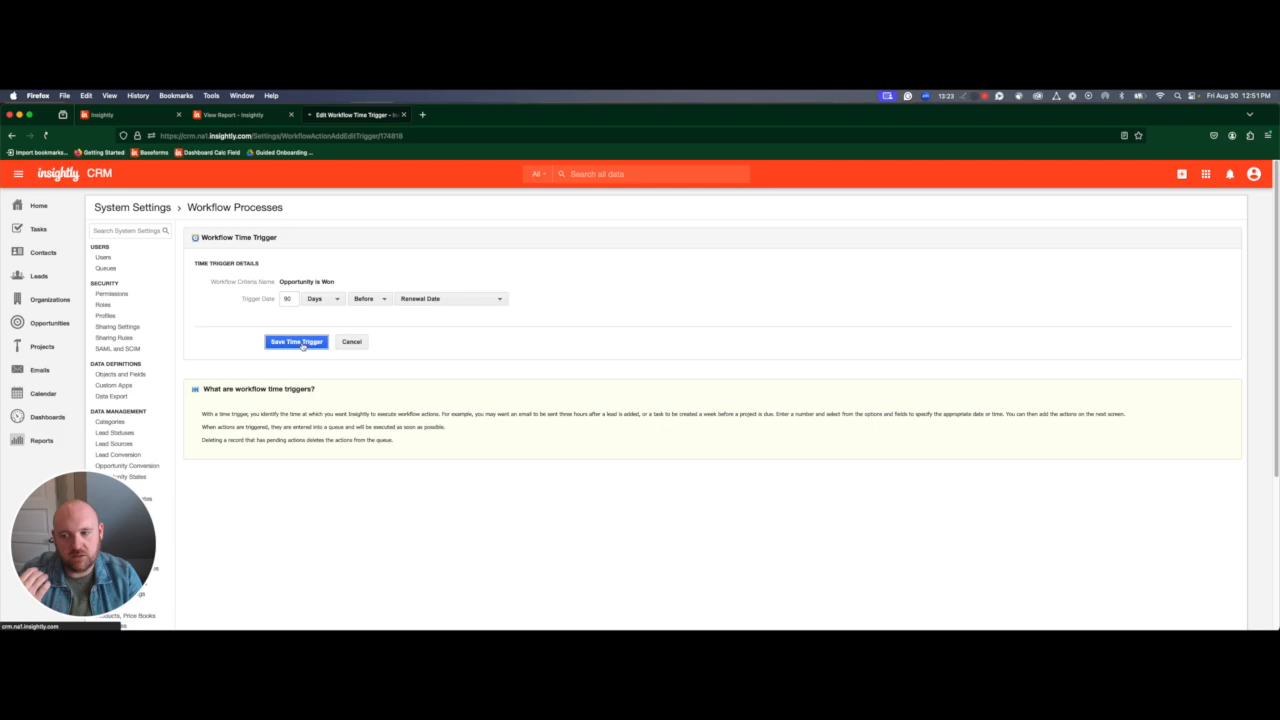
Start a send-email action under the 90-day time trigger and address it to the first individual user offered as recipient.
left_click(1215, 410)
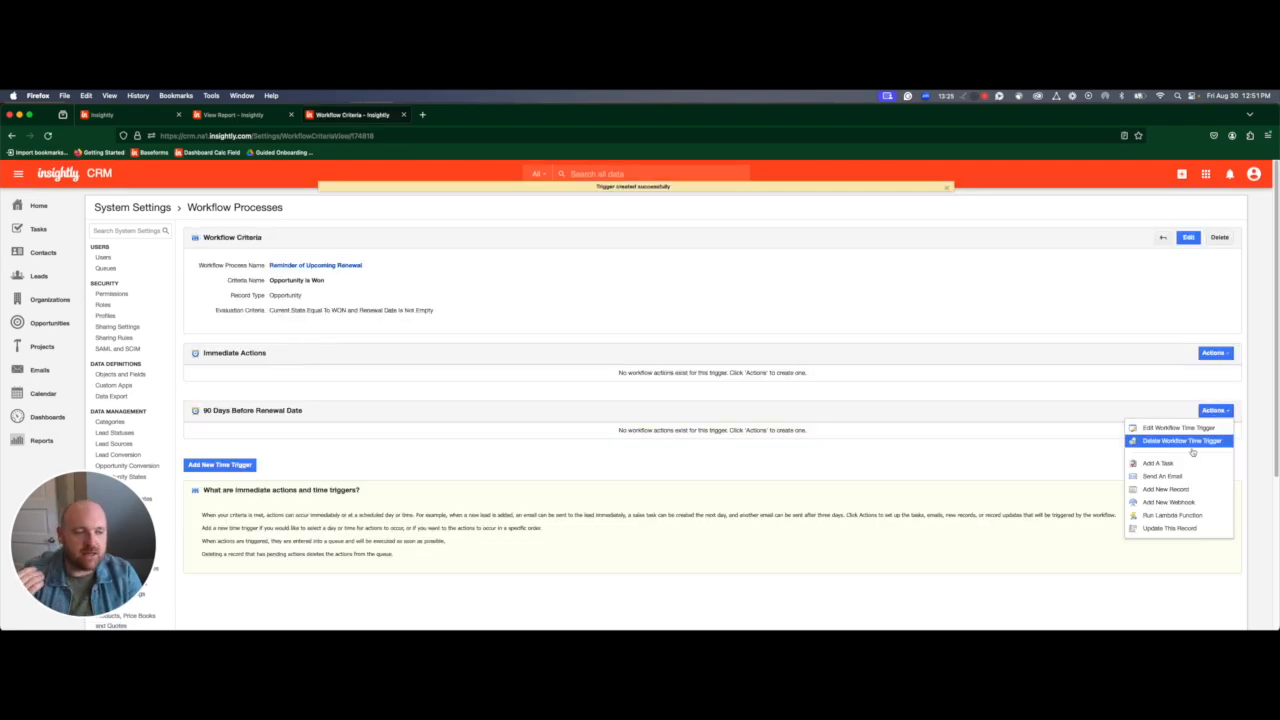
left_click(1178, 478)
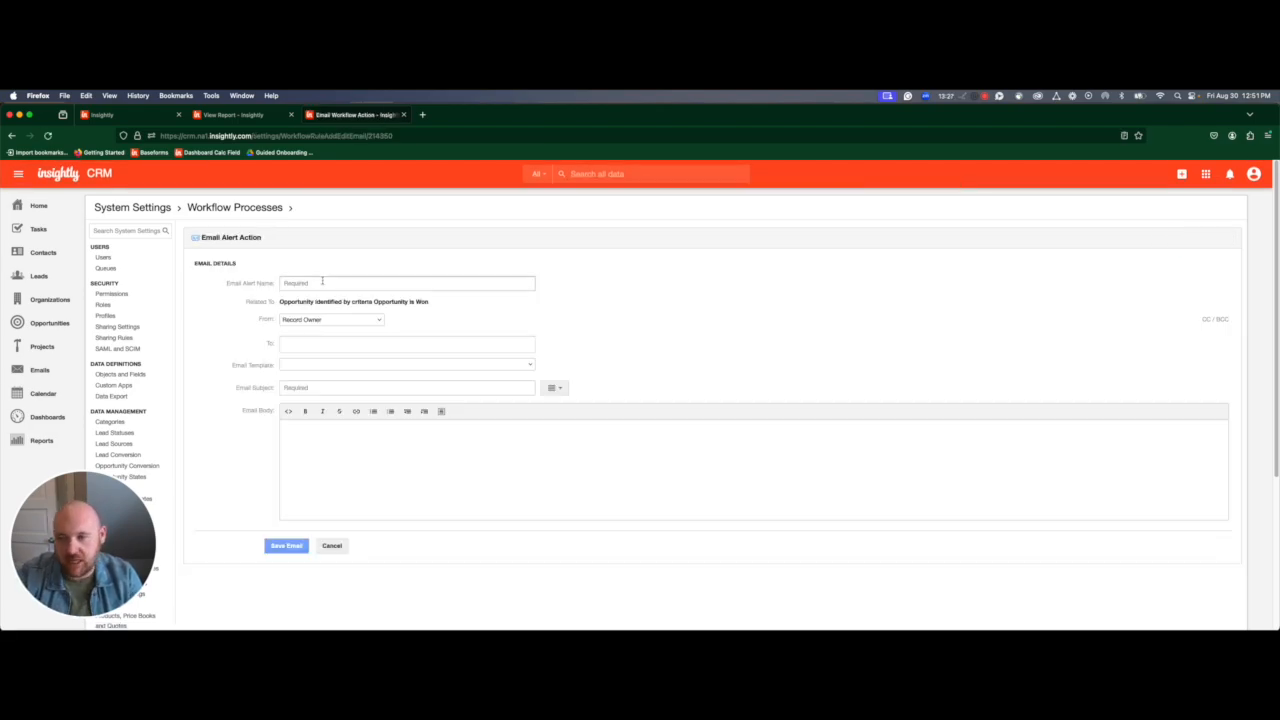
left_click(336, 345)
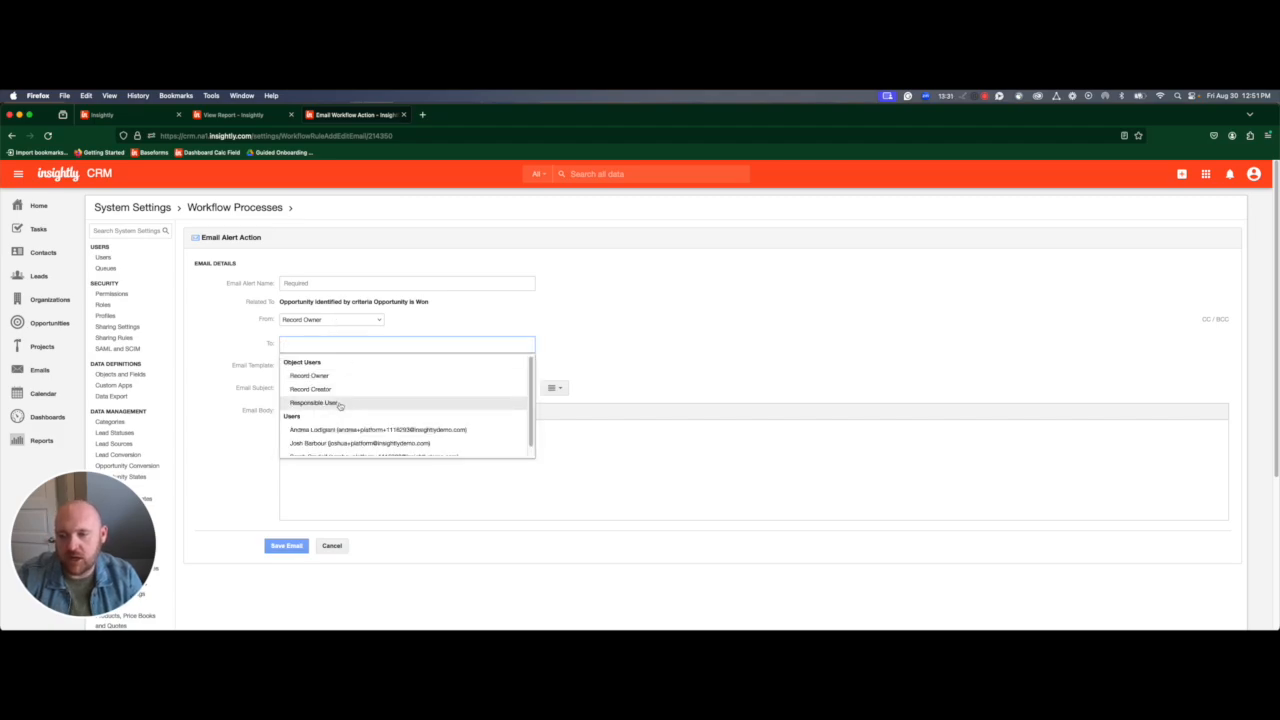
scroll(340, 405, "down", 1)
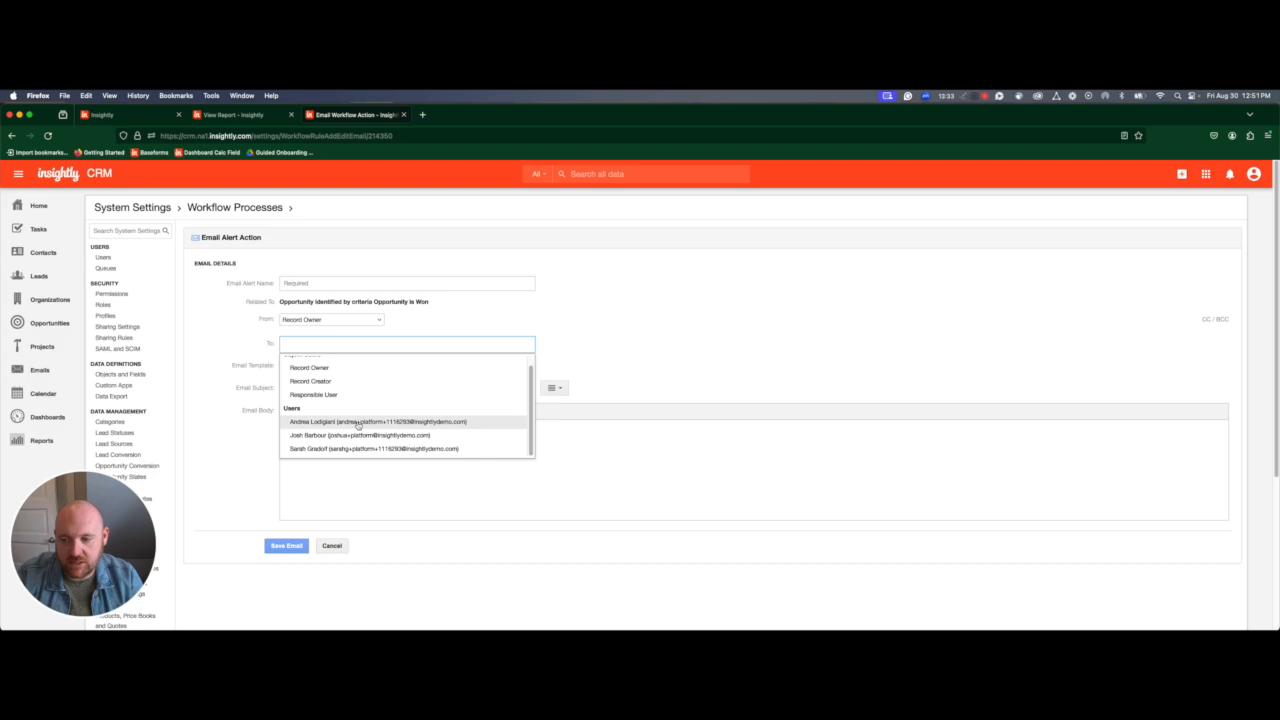
left_click(357, 424)
Name the email alert UPCOMING RENEWAL and check for available email templates.
left_click(363, 286)
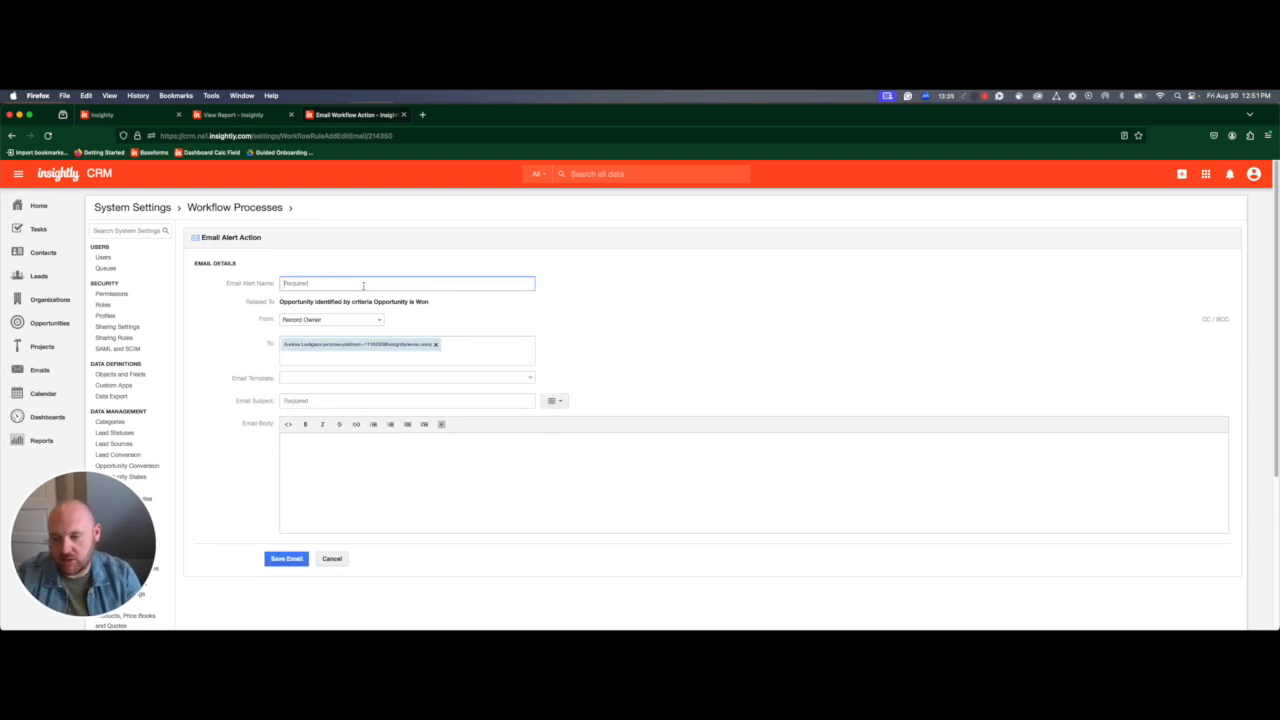
type("UPCOMING R")
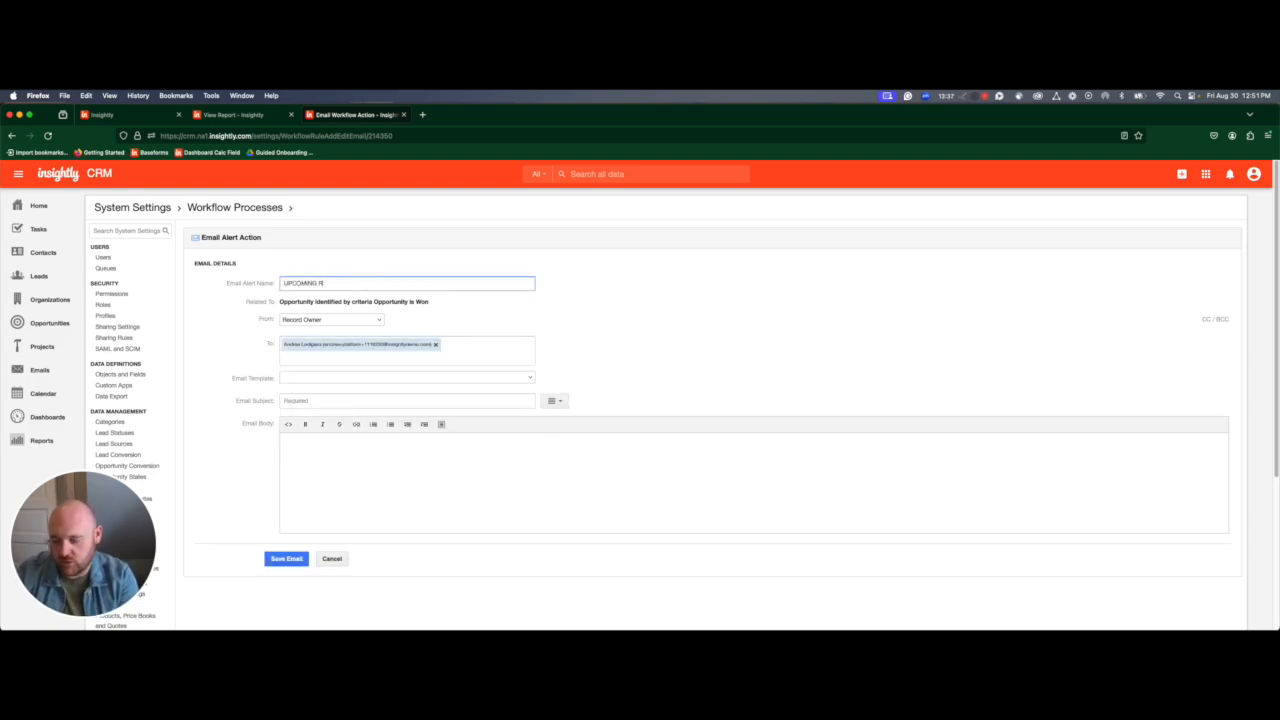
type("ENEWAL")
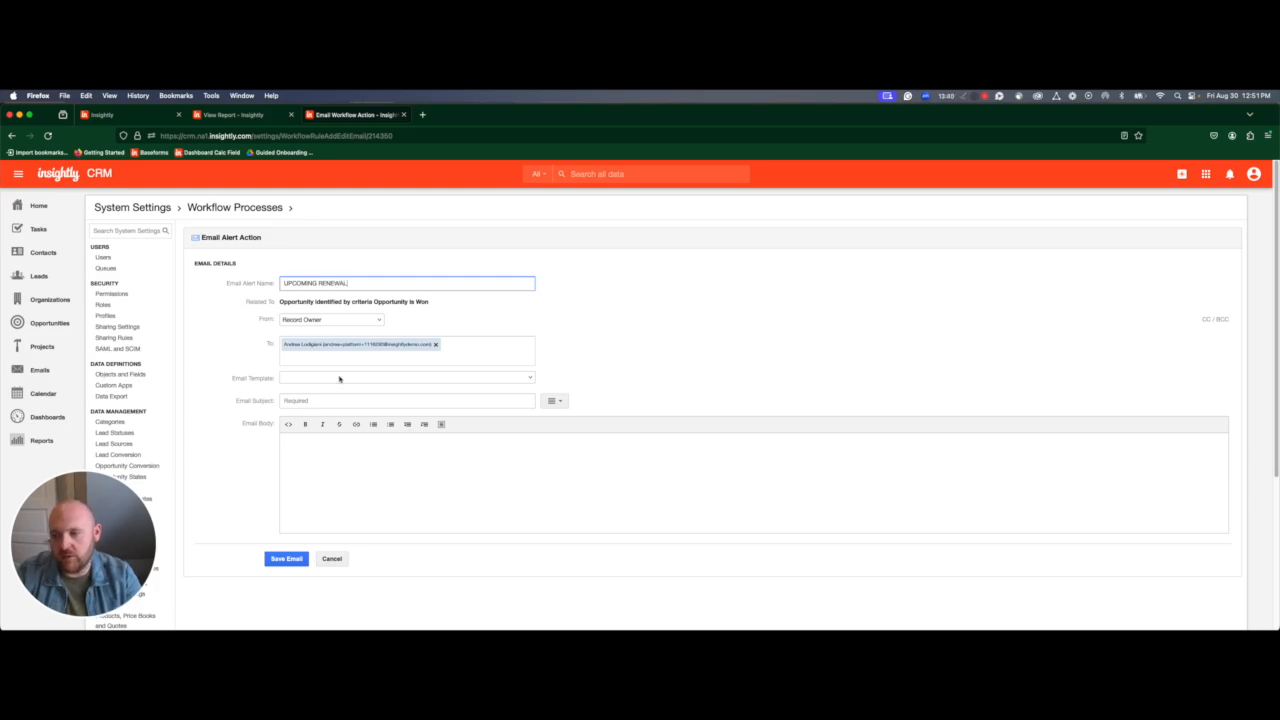
left_click(339, 378)
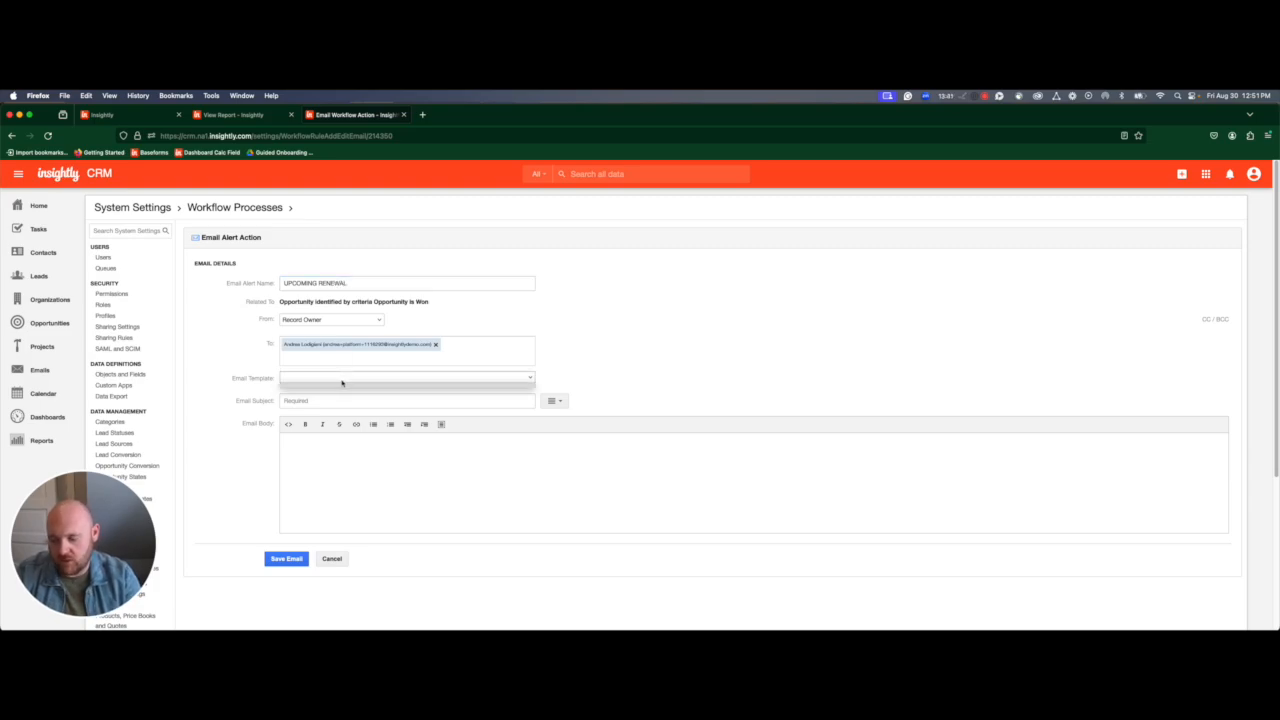
left_click(688, 383)
Set the email subject to ALERT UPCOMING RENEWAL.
left_click(314, 401)
type("ALERT")
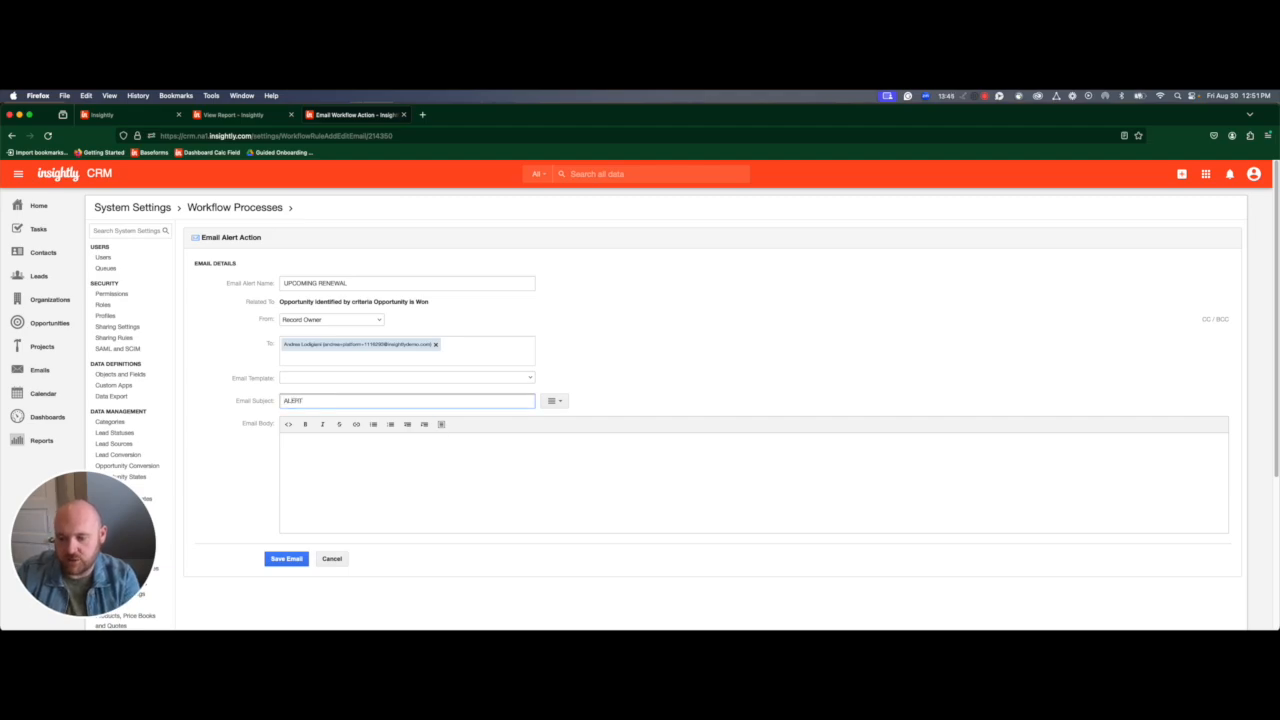
type(" UPCOMING R")
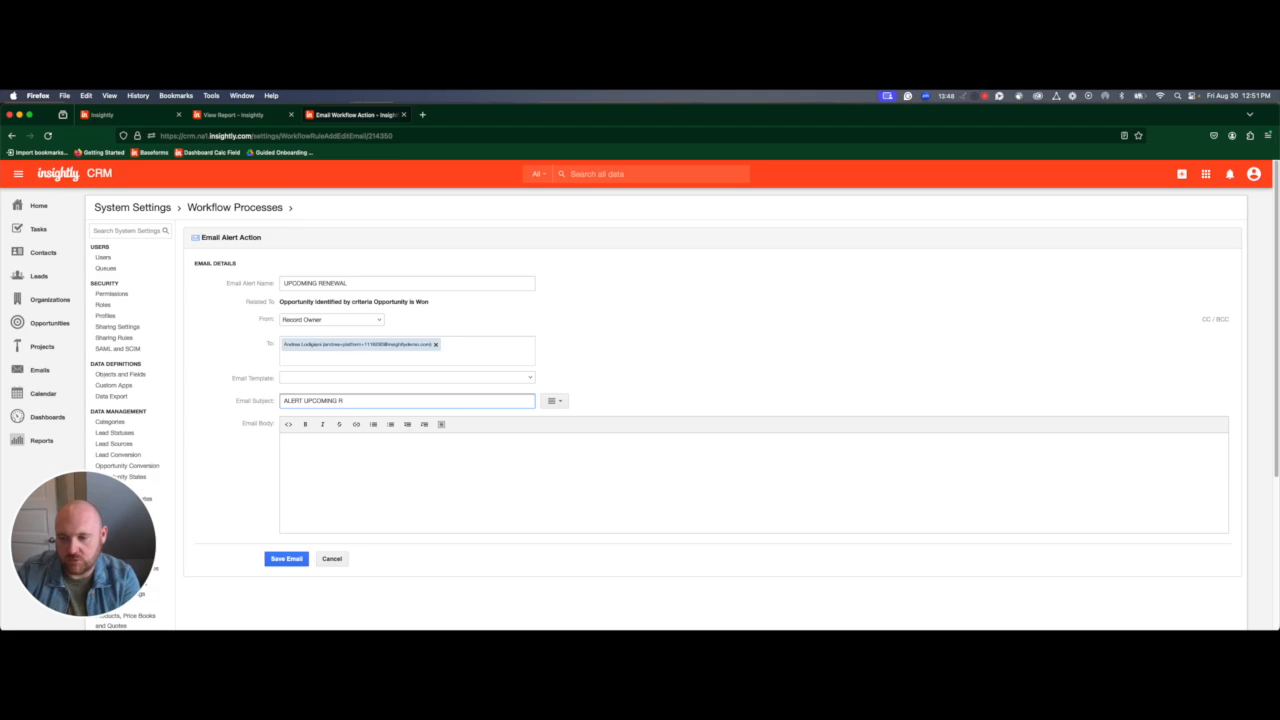
type("enENEWAL")
Append the Organization Name merge field to the end of the email subject.
left_click(555, 400)
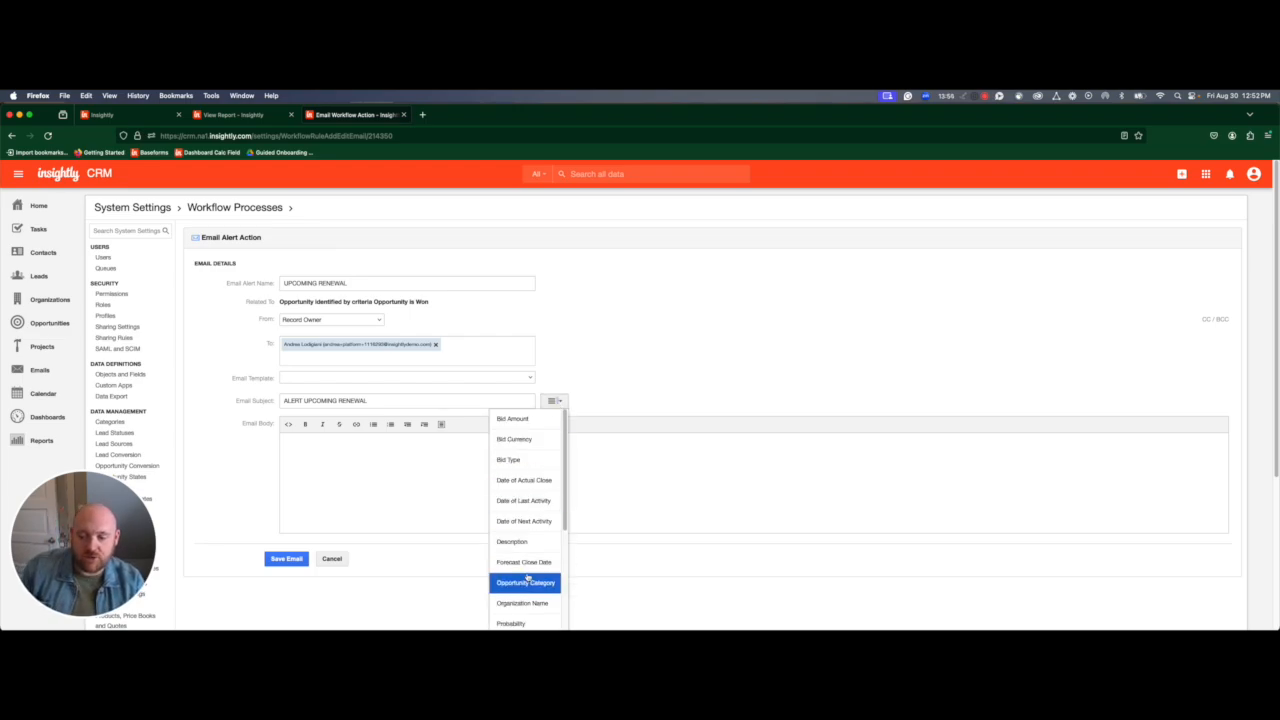
scroll(520, 498, "down", 1)
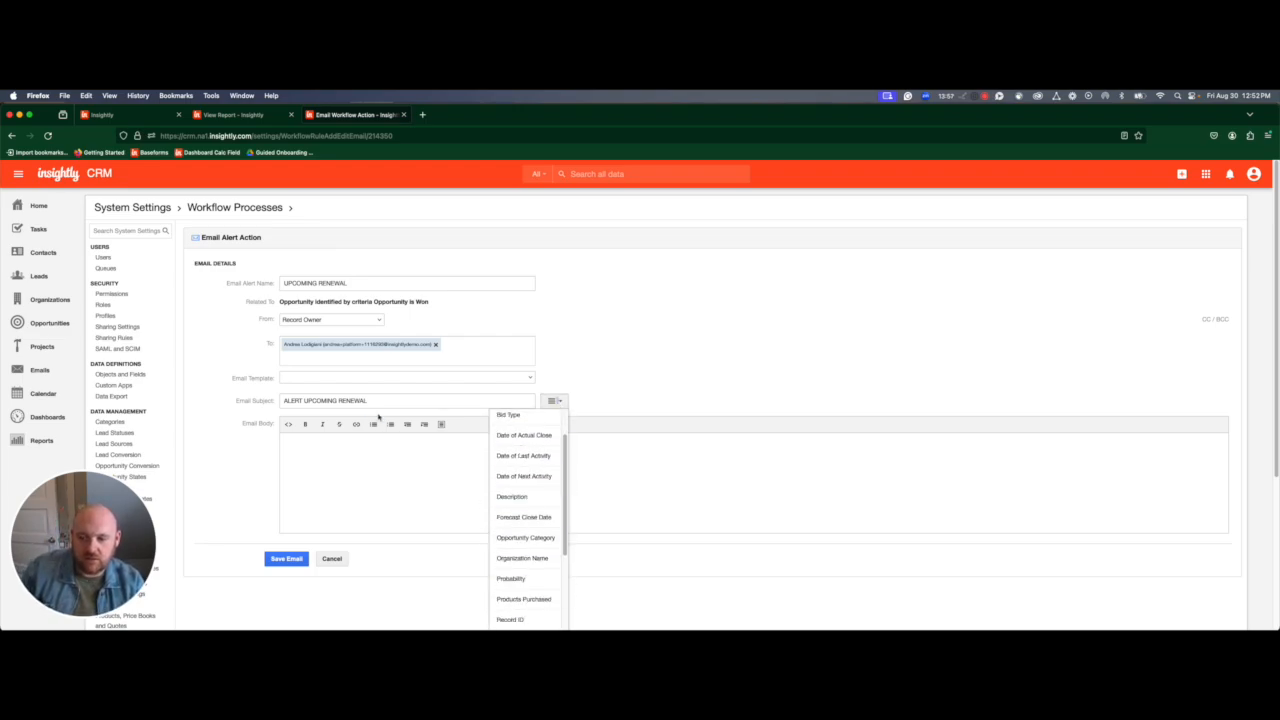
left_click(379, 401)
left_click(555, 400)
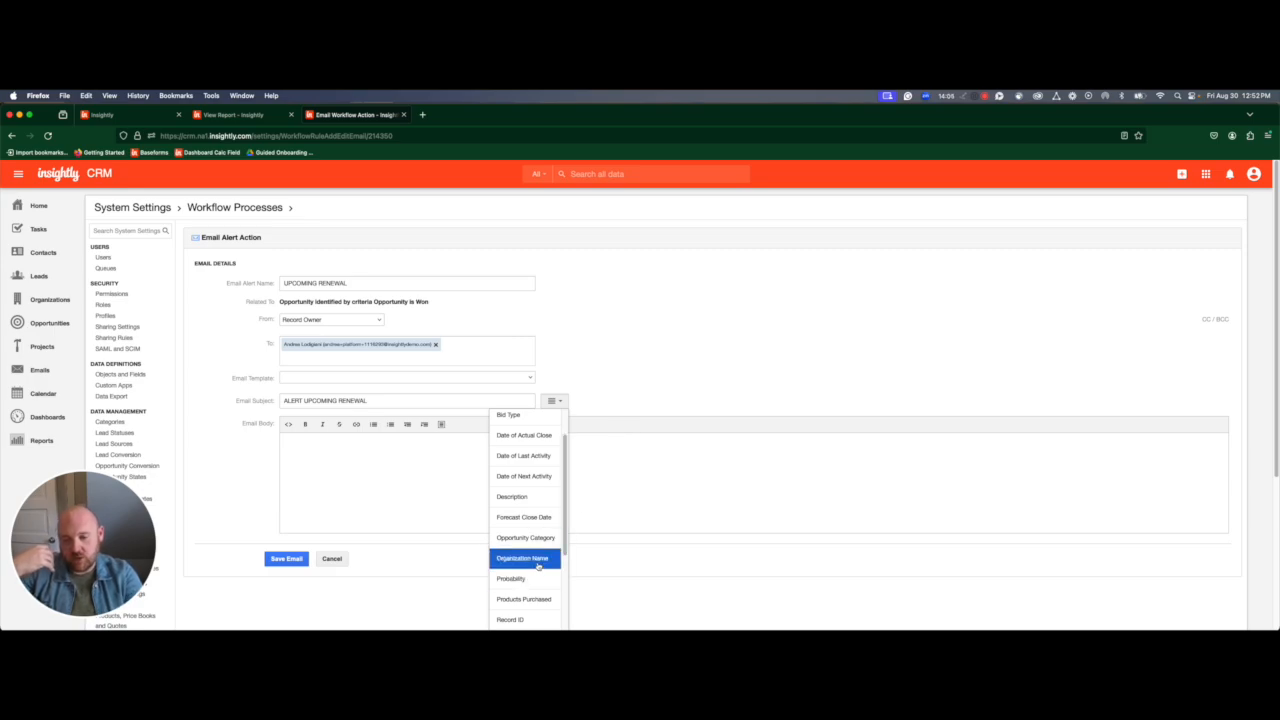
scroll(537, 565, "down", 5)
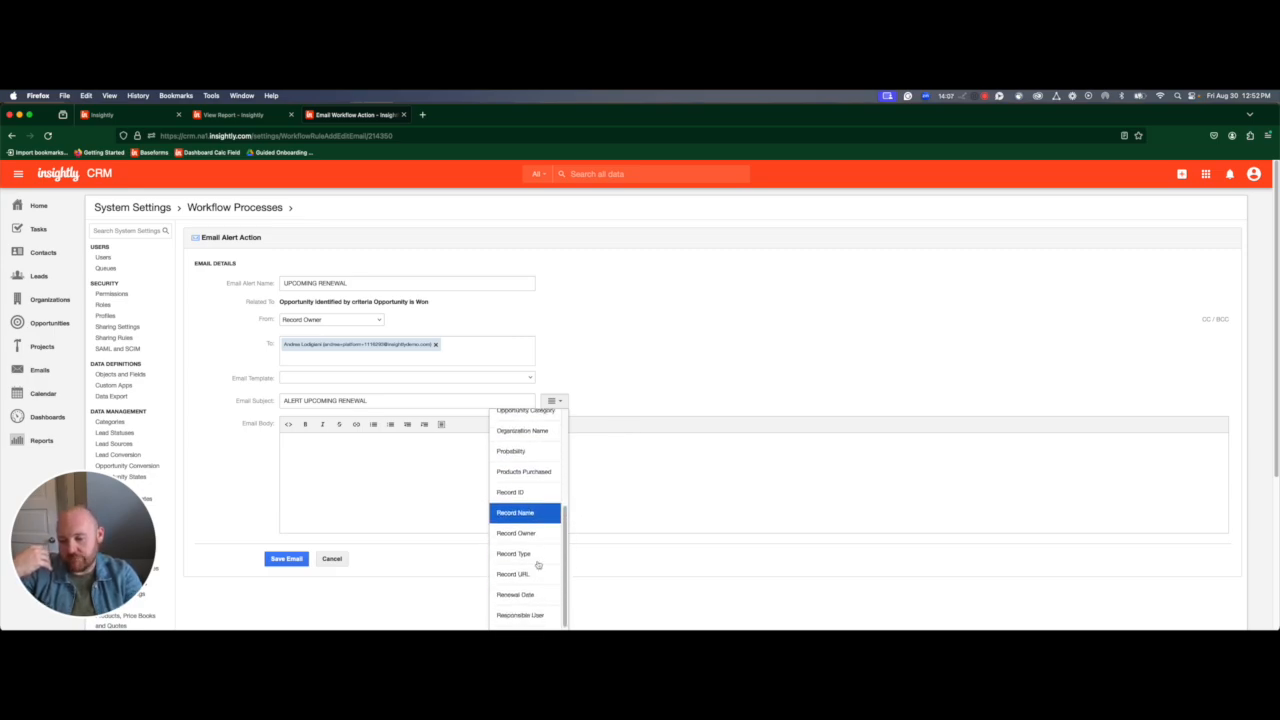
scroll(537, 560, "up", 3)
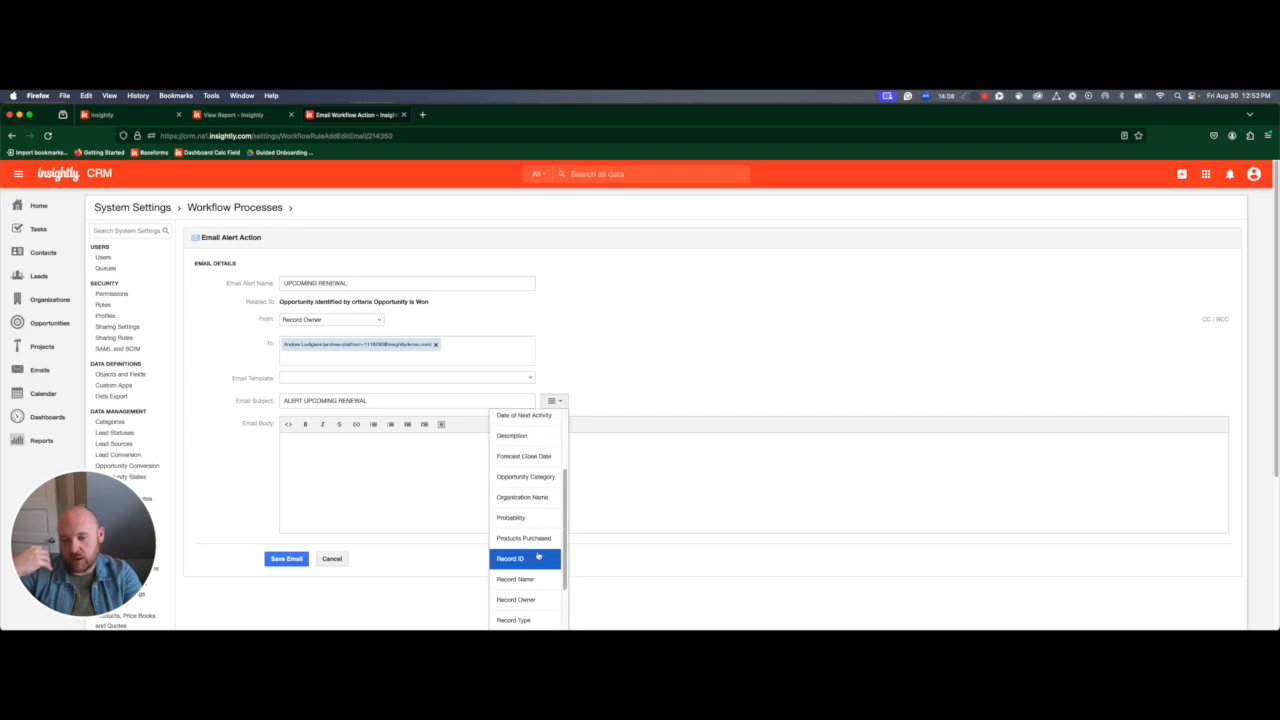
left_click(537, 500)
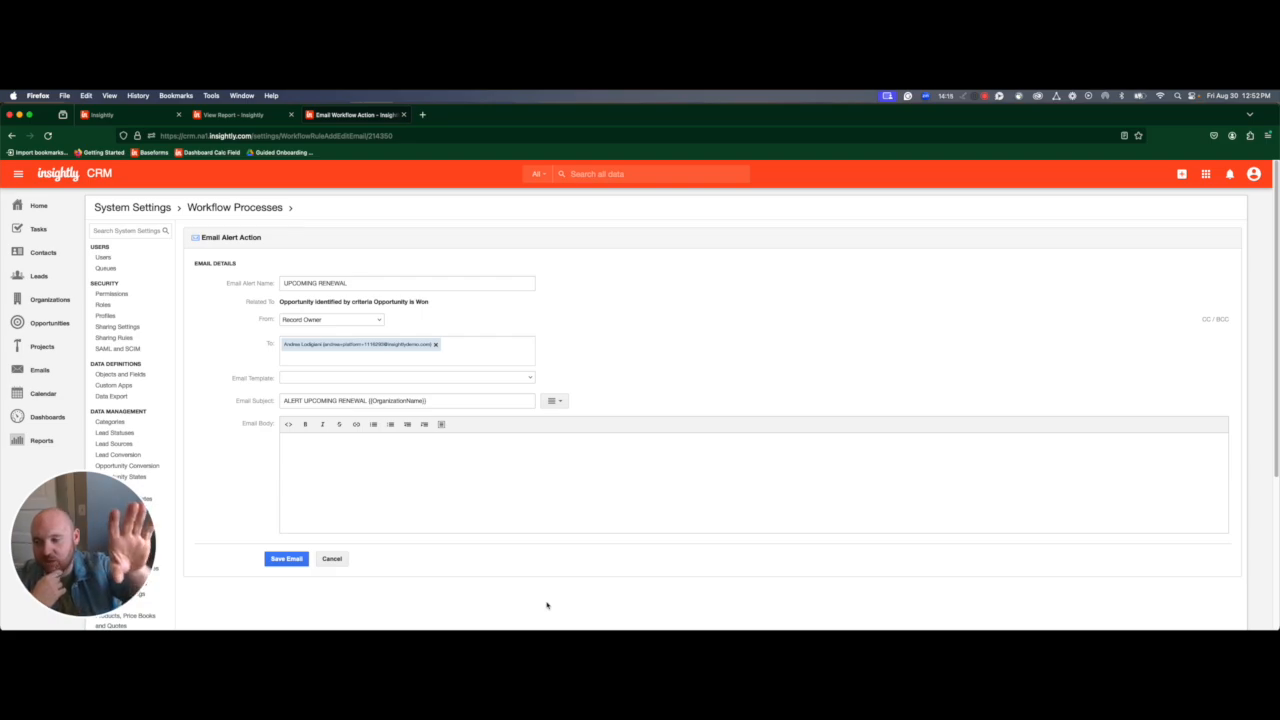
Begin the email body with the greeting "Hey" followed by the recipient's first name and a comma, leaving a blank line below.
left_click(345, 473)
type("Hey An")
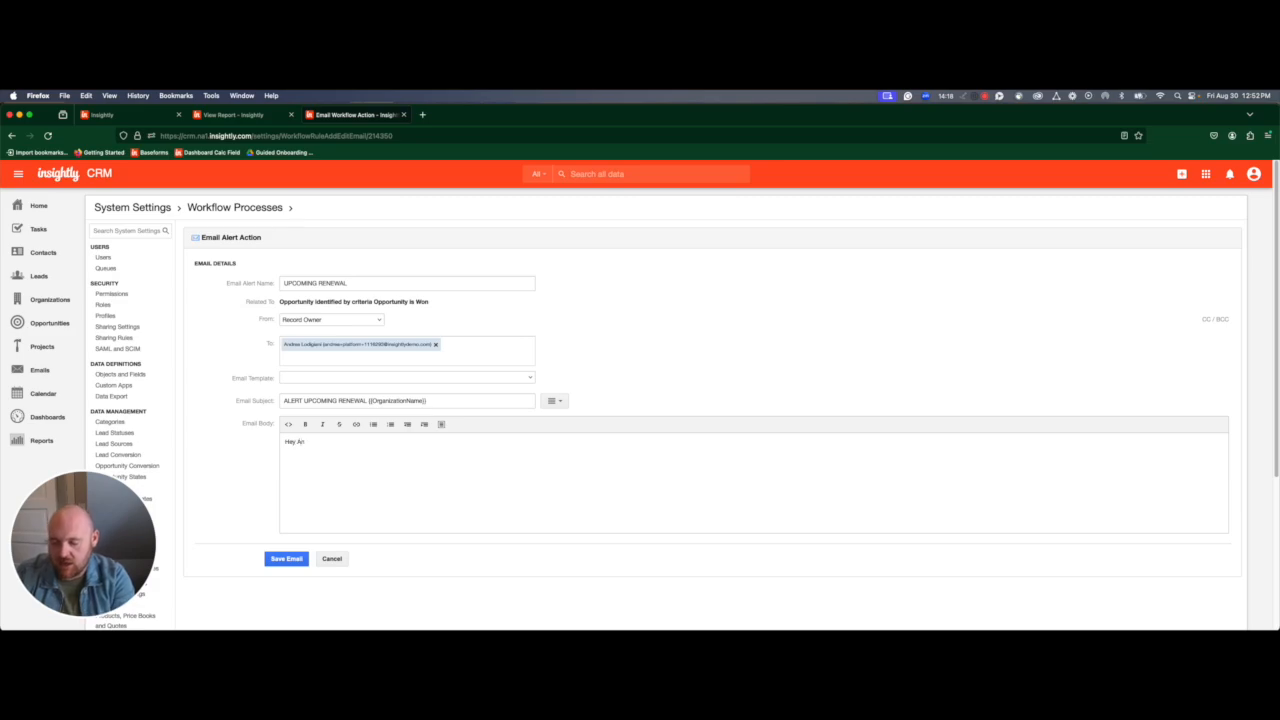
type("drea,")
key("Return")
key("Return")
Write "There's an upcoming renewal in 90 days for" in the email body, followed by the Organization Name merge field.
type("This")
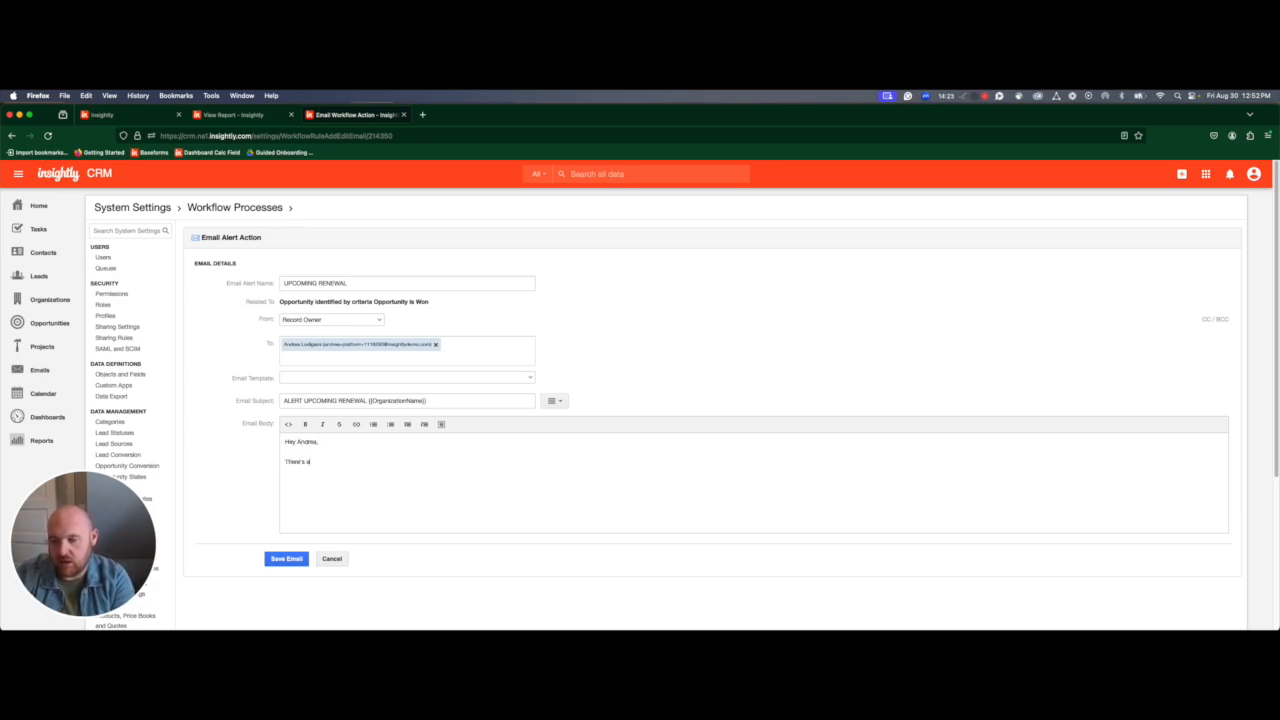
type("e's an upcoming ")
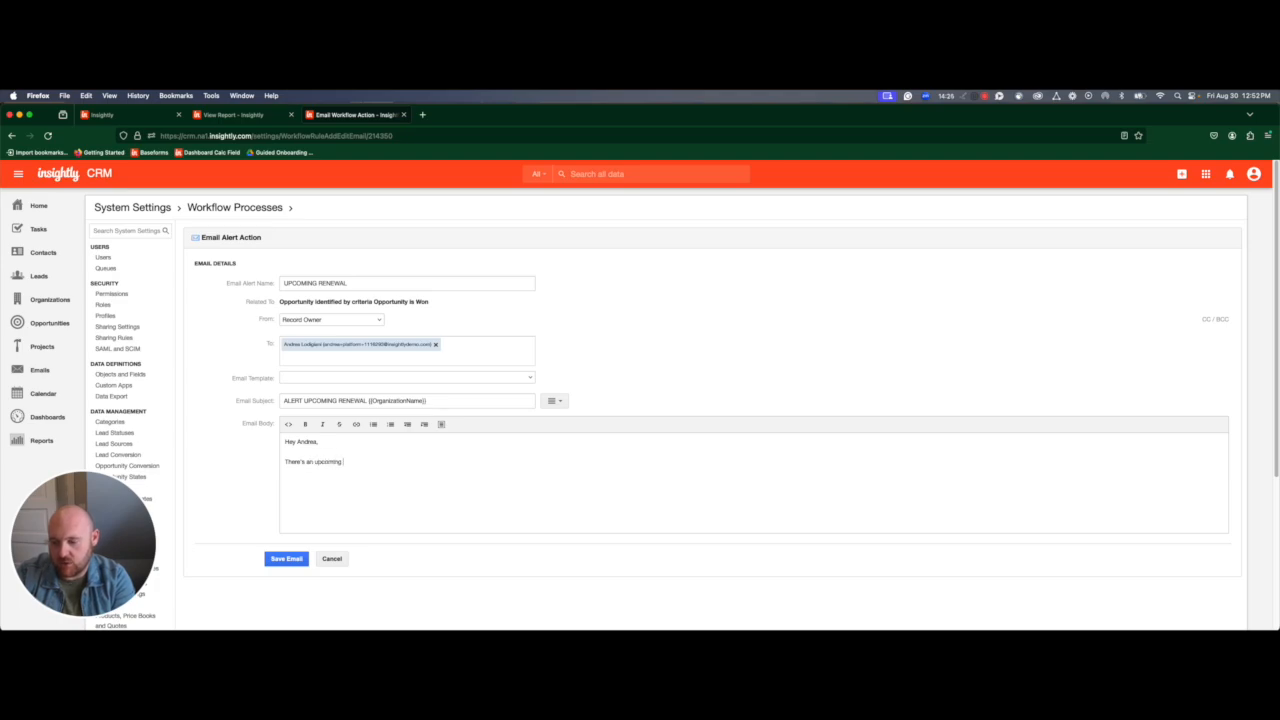
type("renewal in 90")
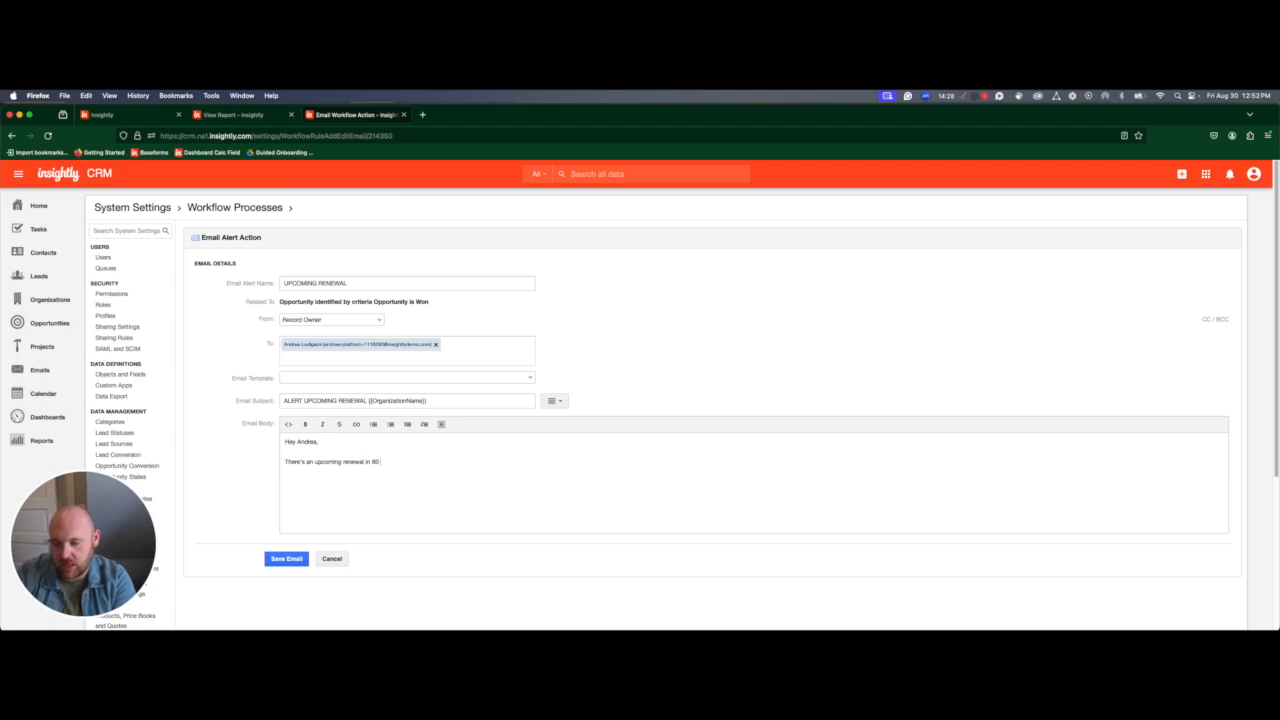
type(" days for")
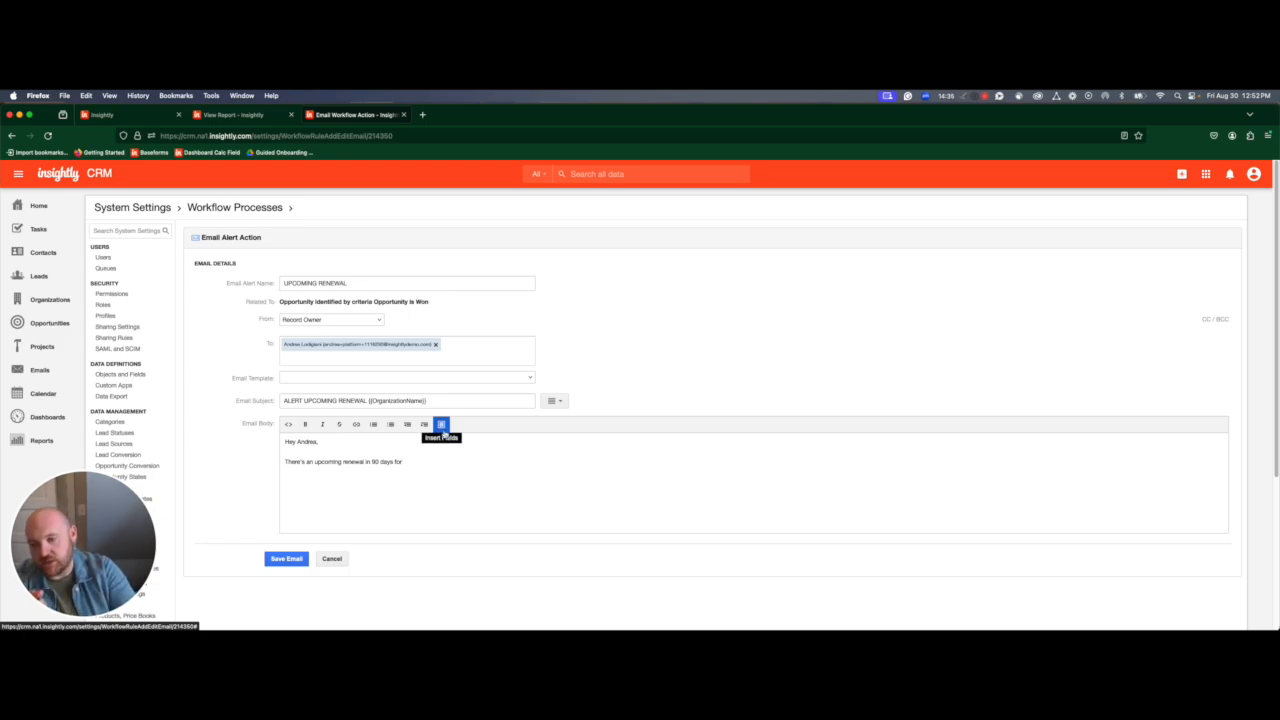
left_click(441, 424)
scroll(474, 505, "down", 3)
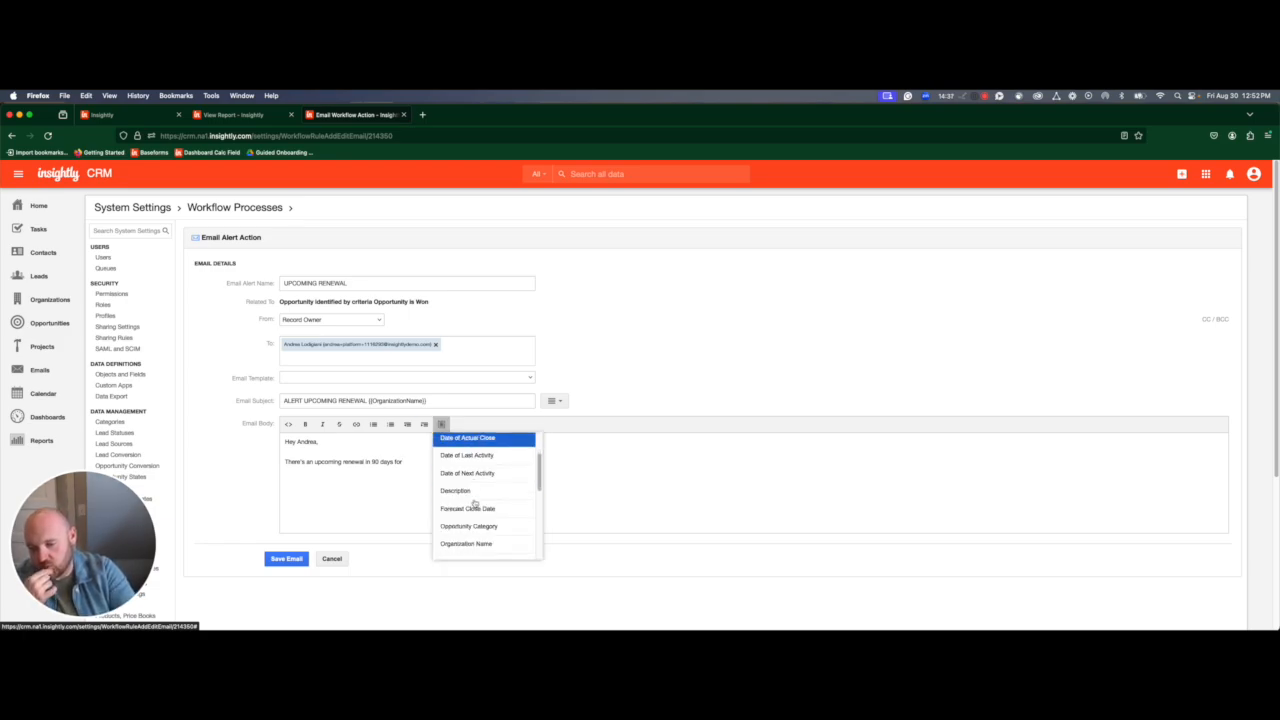
left_click(478, 525)
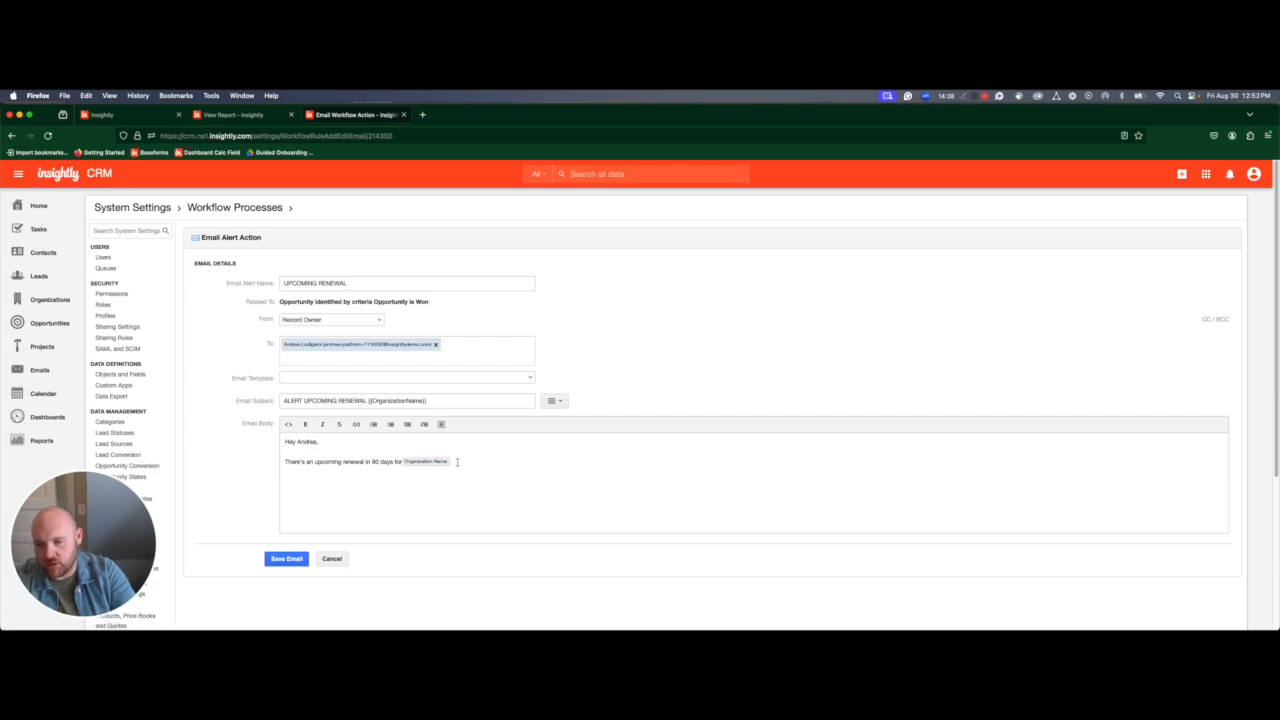
Continue the email body with ". Their contract value is" and insert the Bid Amount merge field after it.
type(". THe")
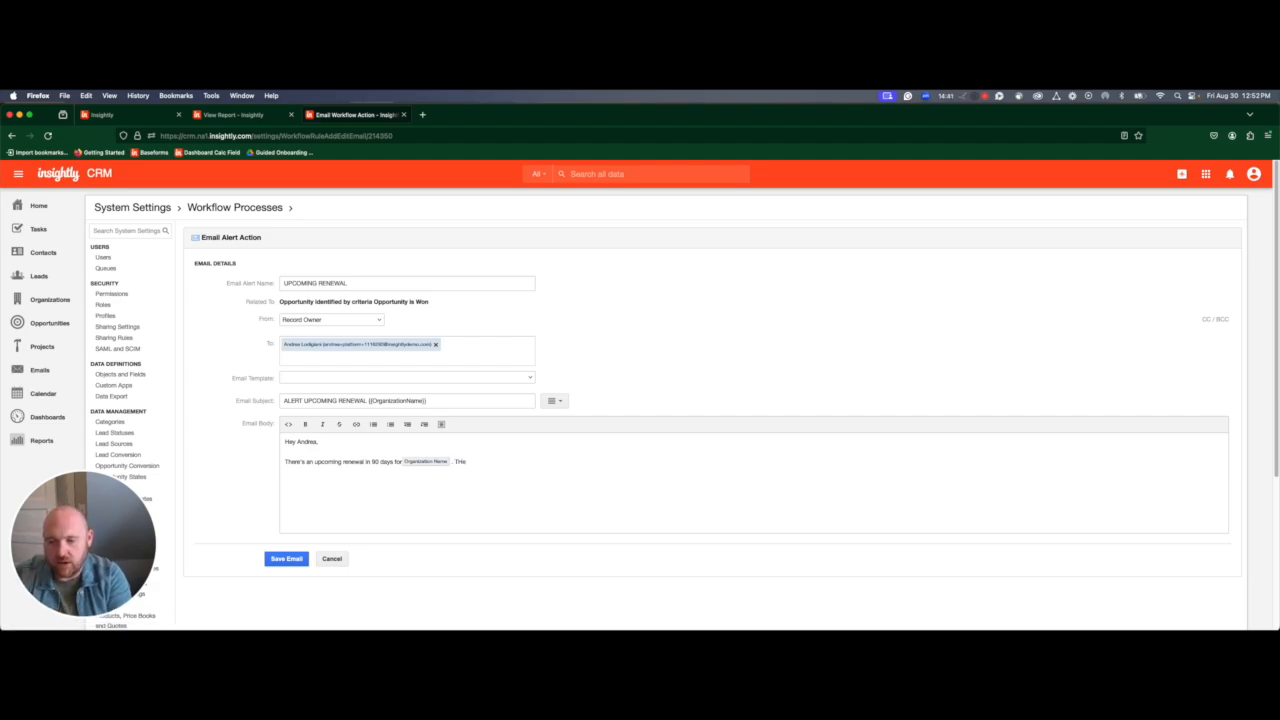
type("ir contract value is")
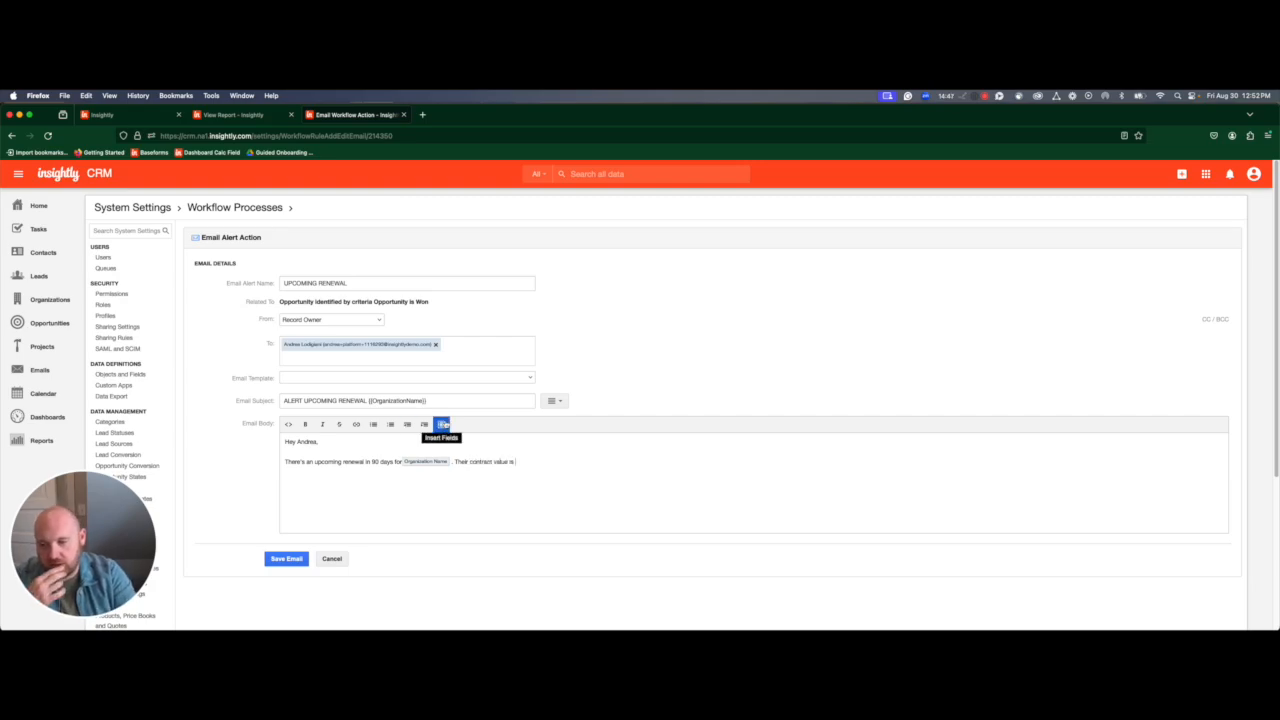
left_click(441, 424)
scroll(479, 516, "down", 3)
scroll(479, 512, "up", 5)
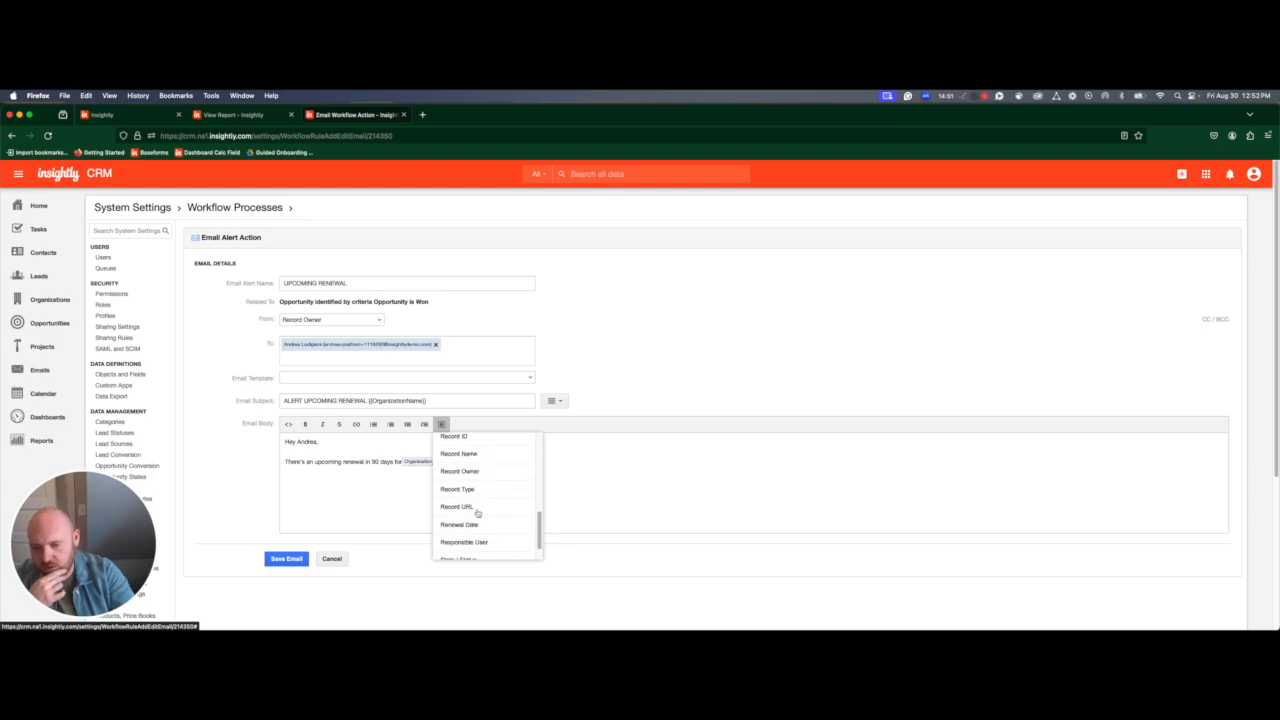
scroll(481, 497, "up", 3)
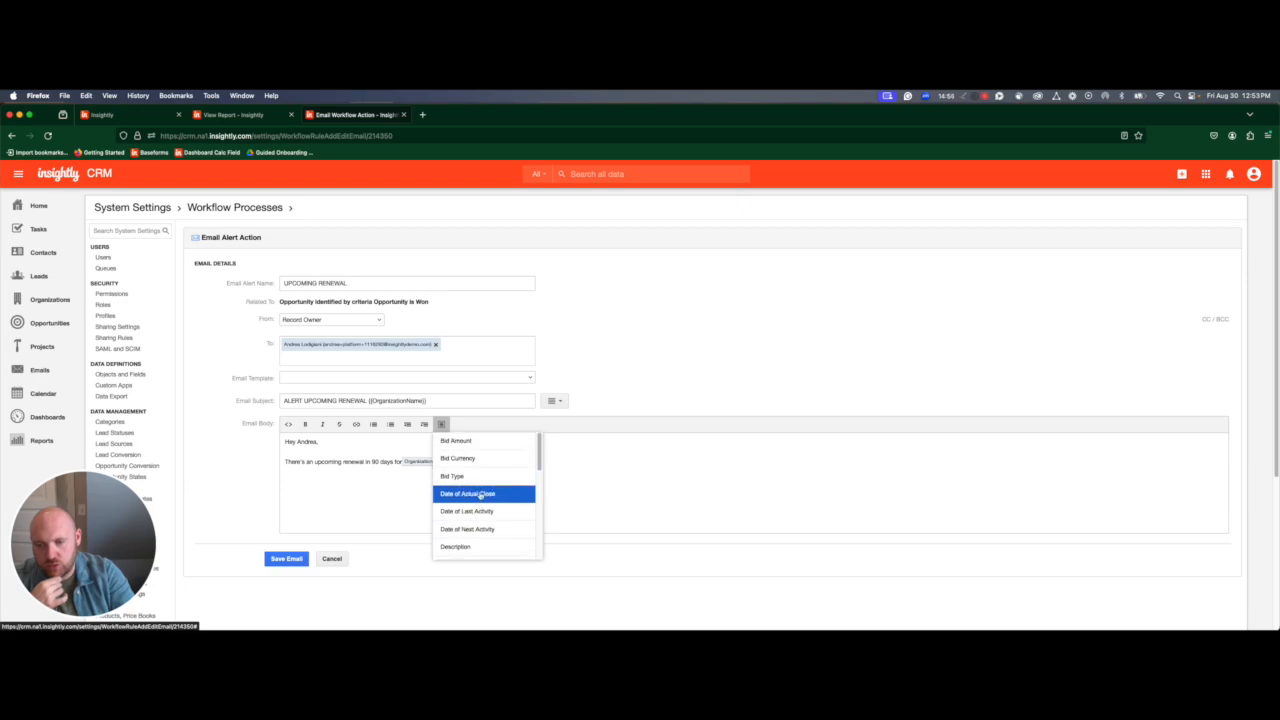
left_click(468, 440)
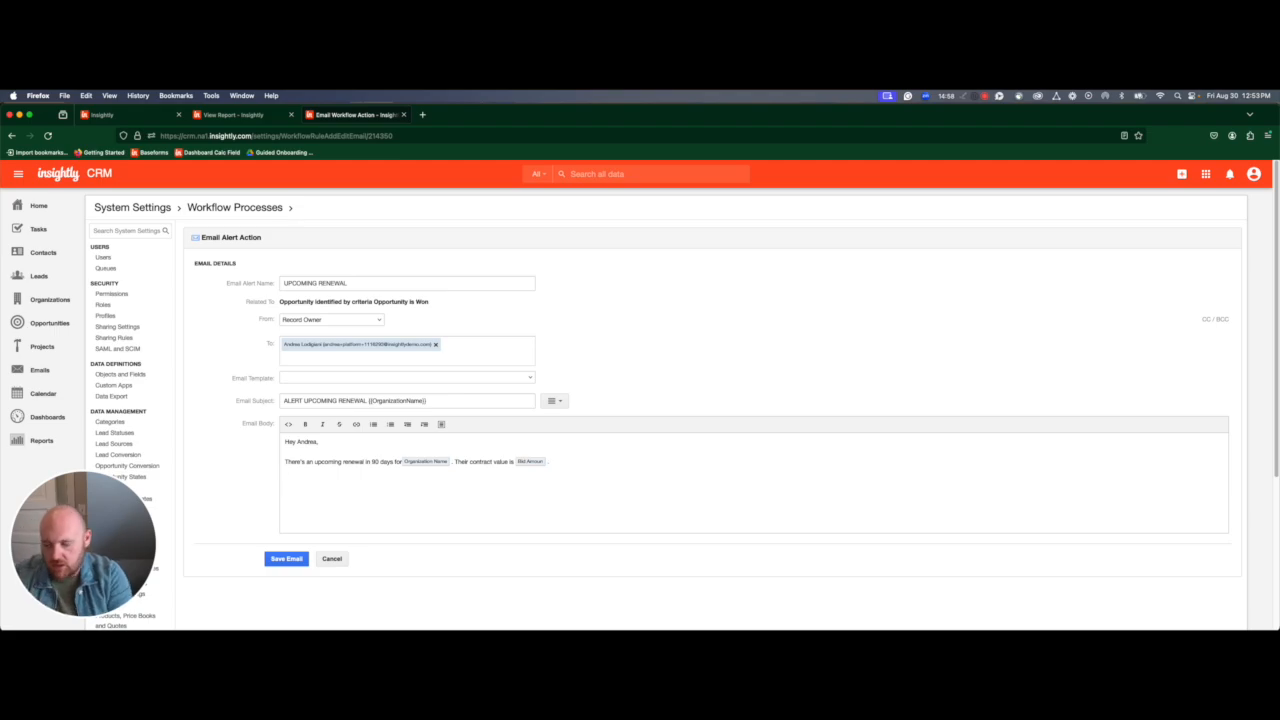
Close the email body with "Thanks" and the Record Owner merge field, and save the email action.
key("Return")
type("Thanks")
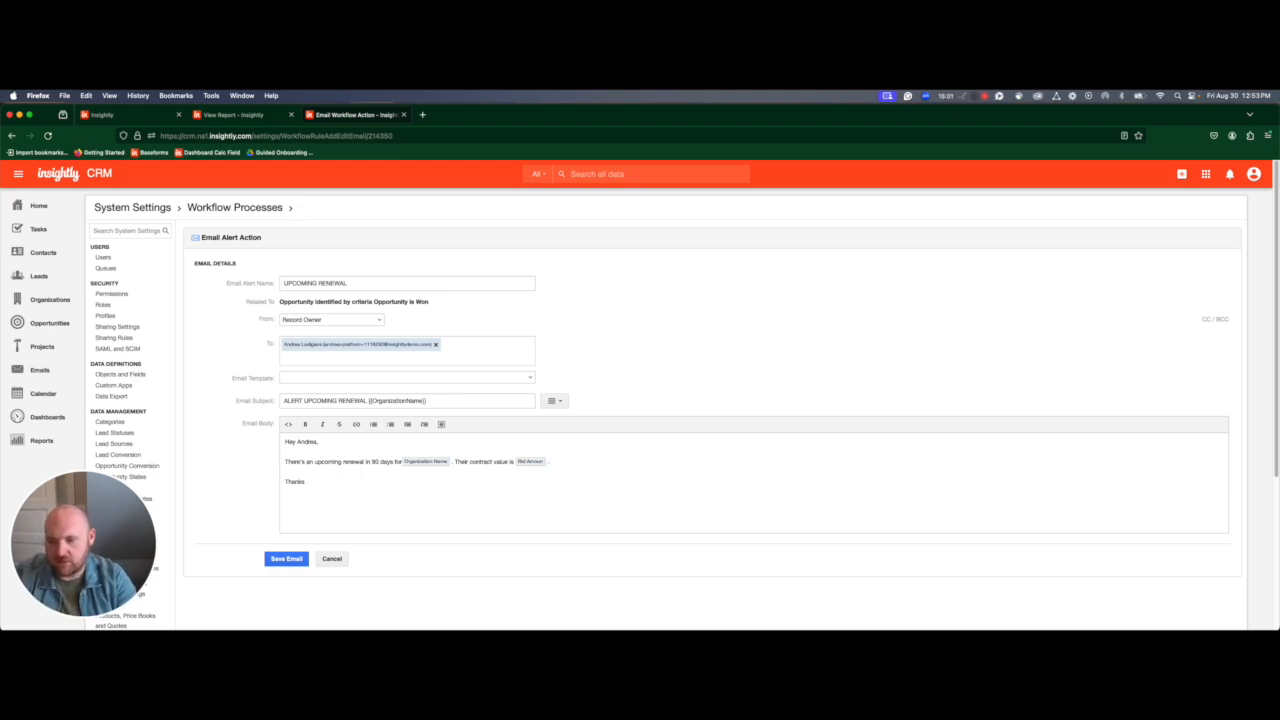
left_click(441, 424)
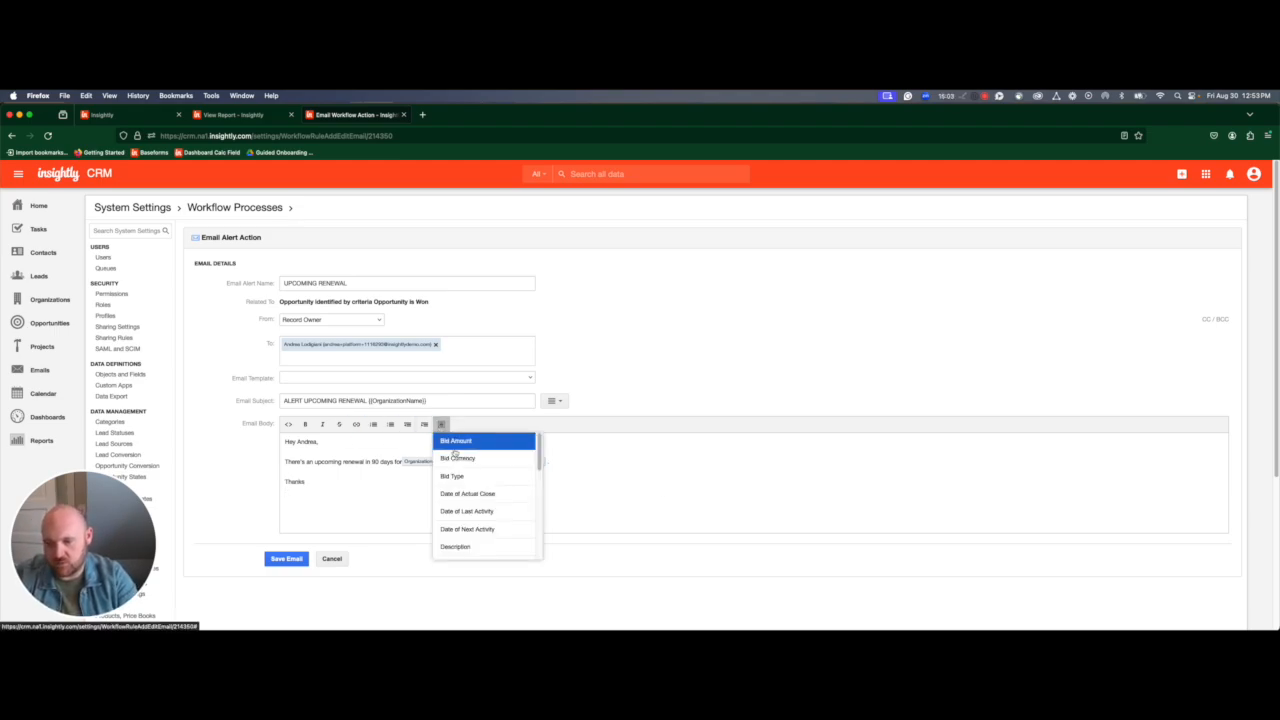
scroll(480, 530, "down", 10)
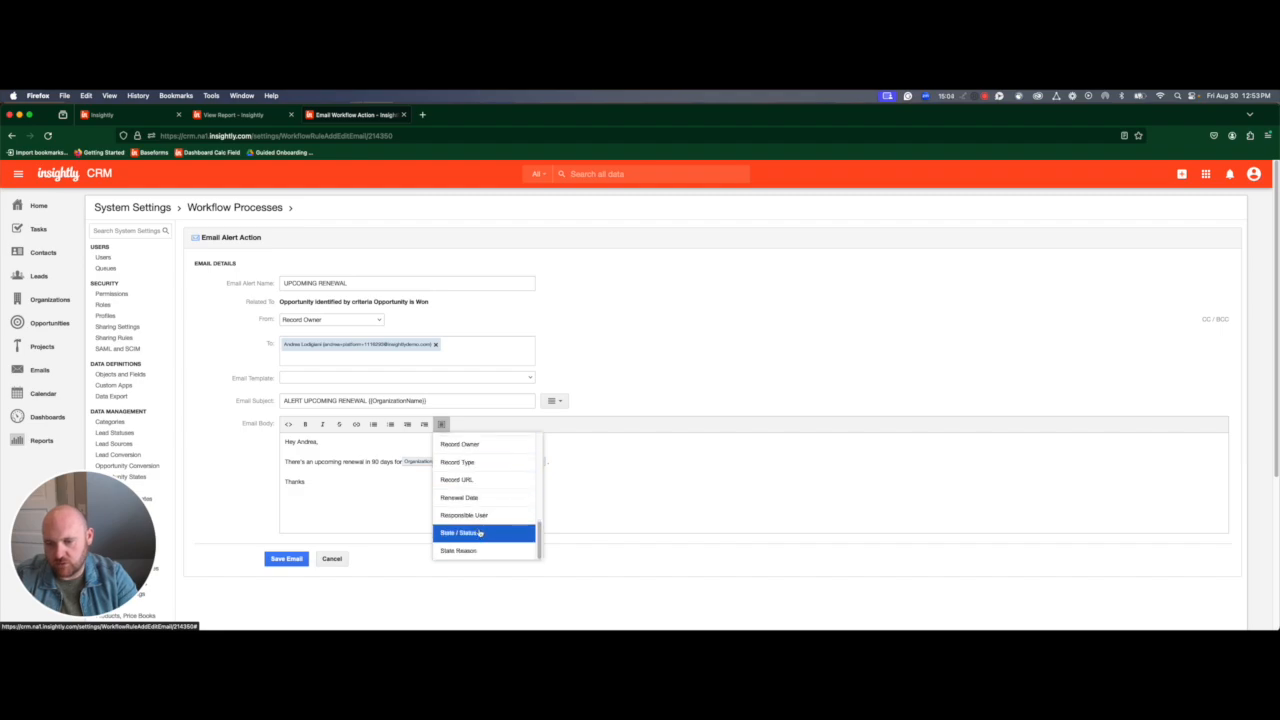
left_click(475, 446)
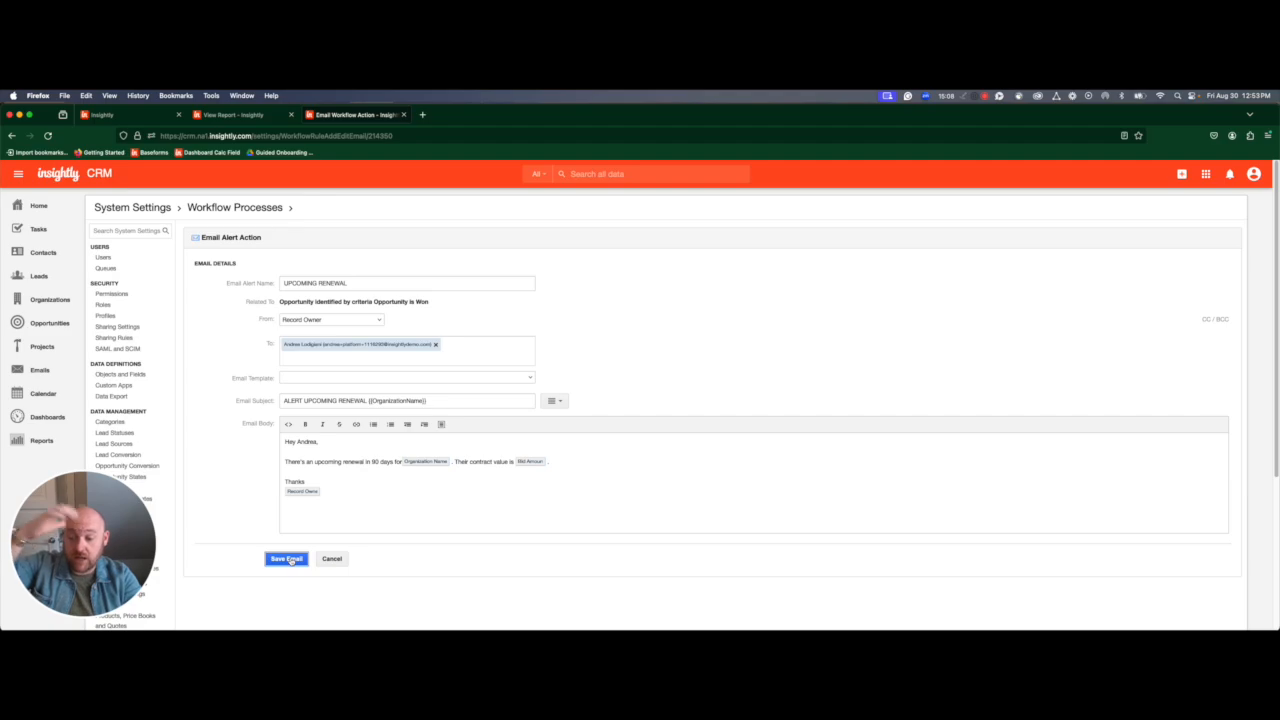
left_click(287, 559)
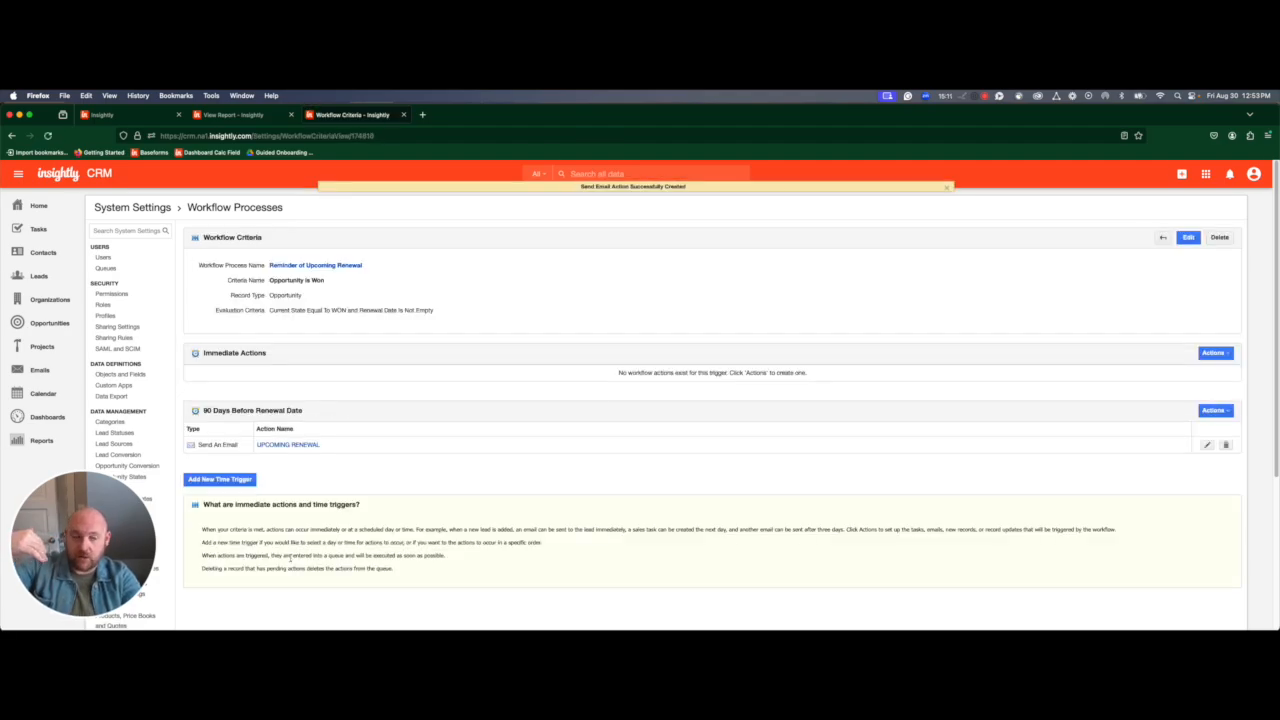